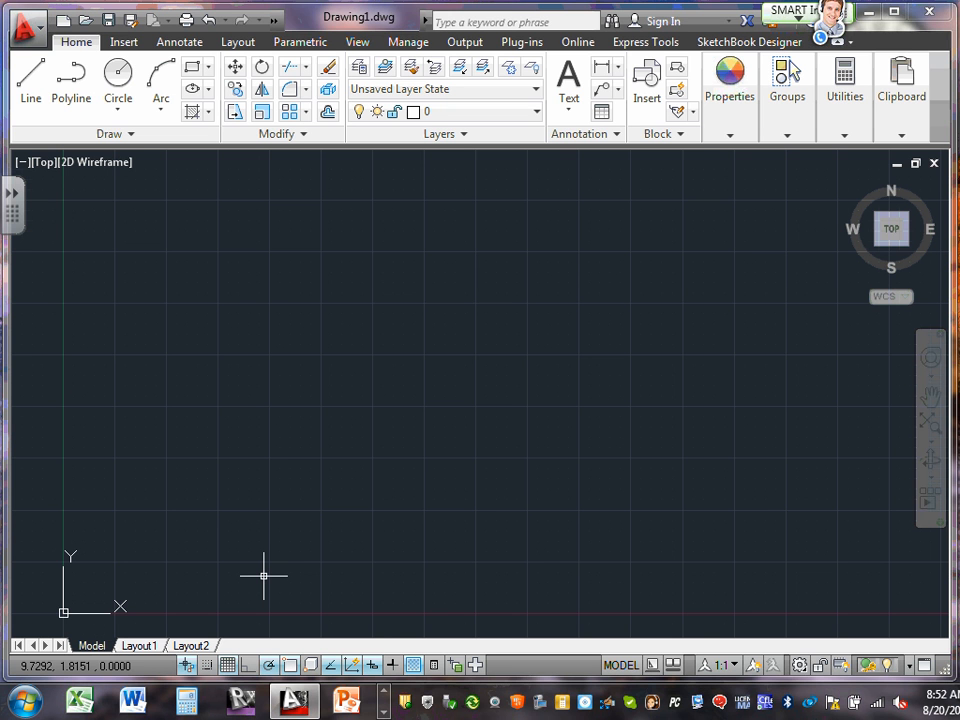
View Layout1 and Layout2, compare them with model space, and return to Layout1
left_click(133, 647)
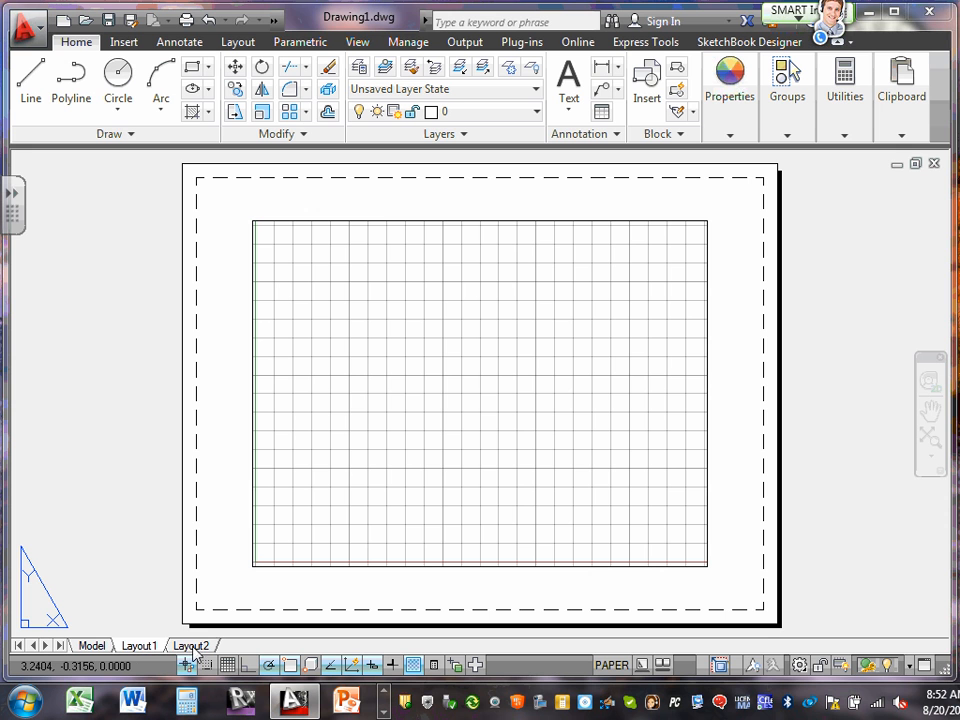
left_click(190, 647)
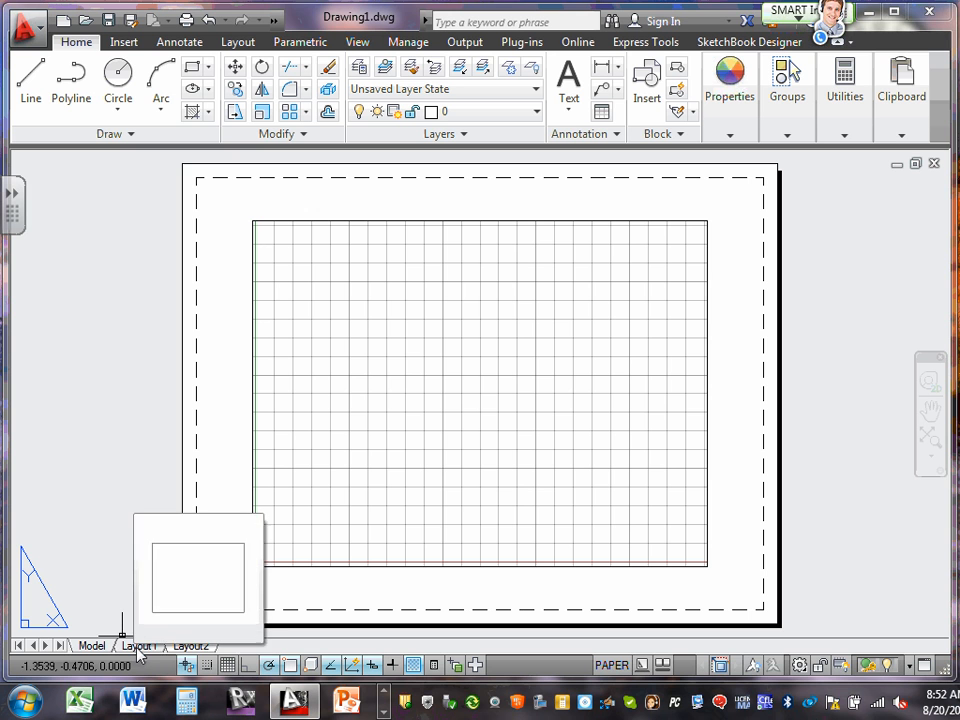
left_click(139, 648)
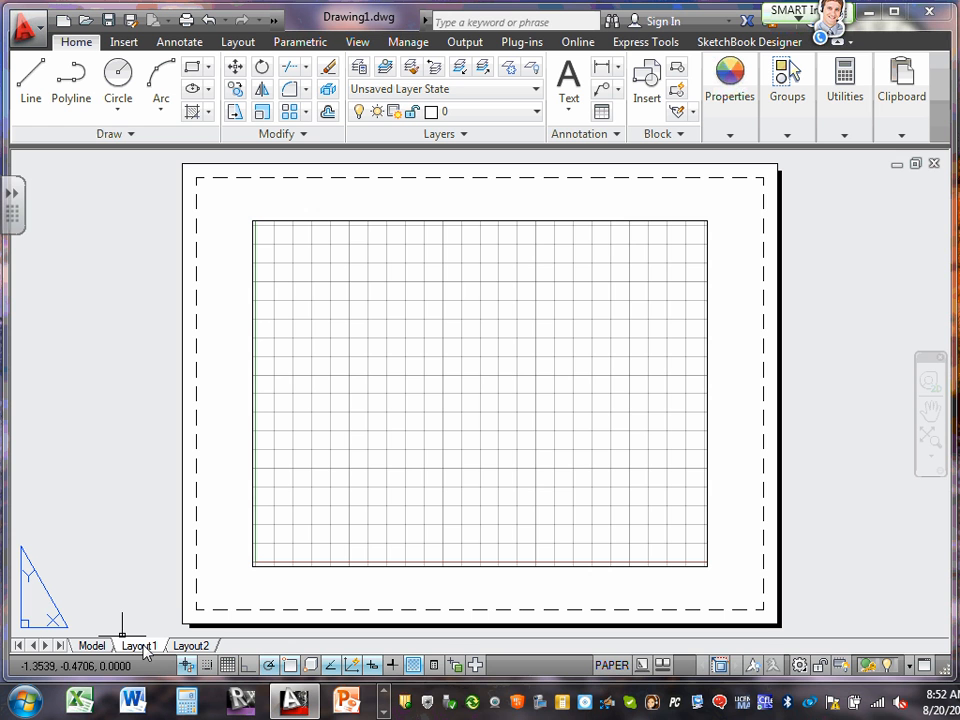
left_click(92, 646)
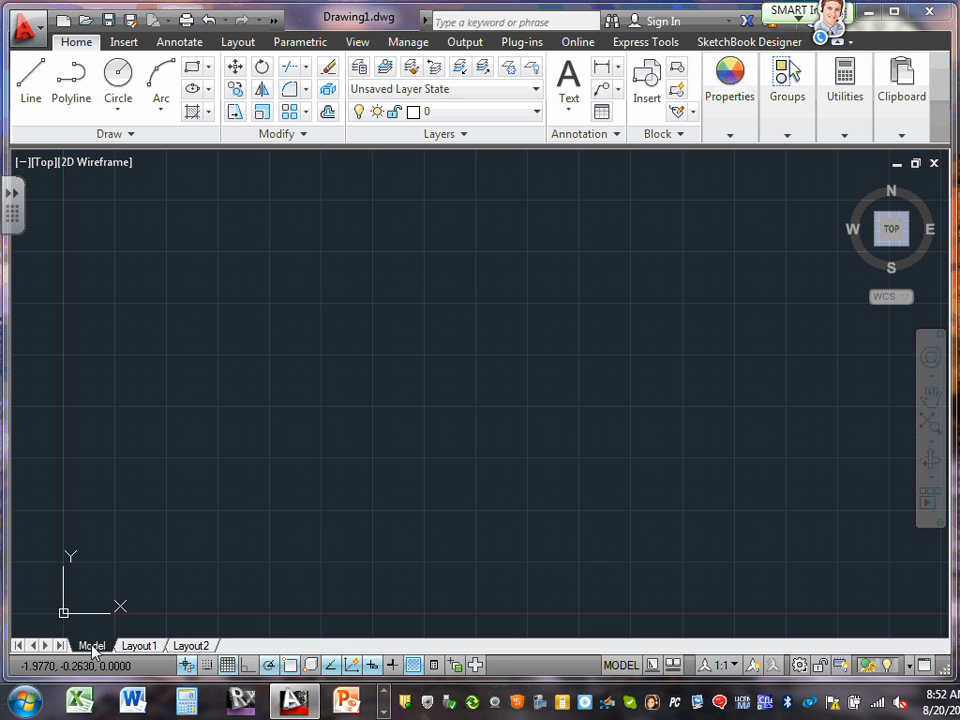
left_click(139, 646)
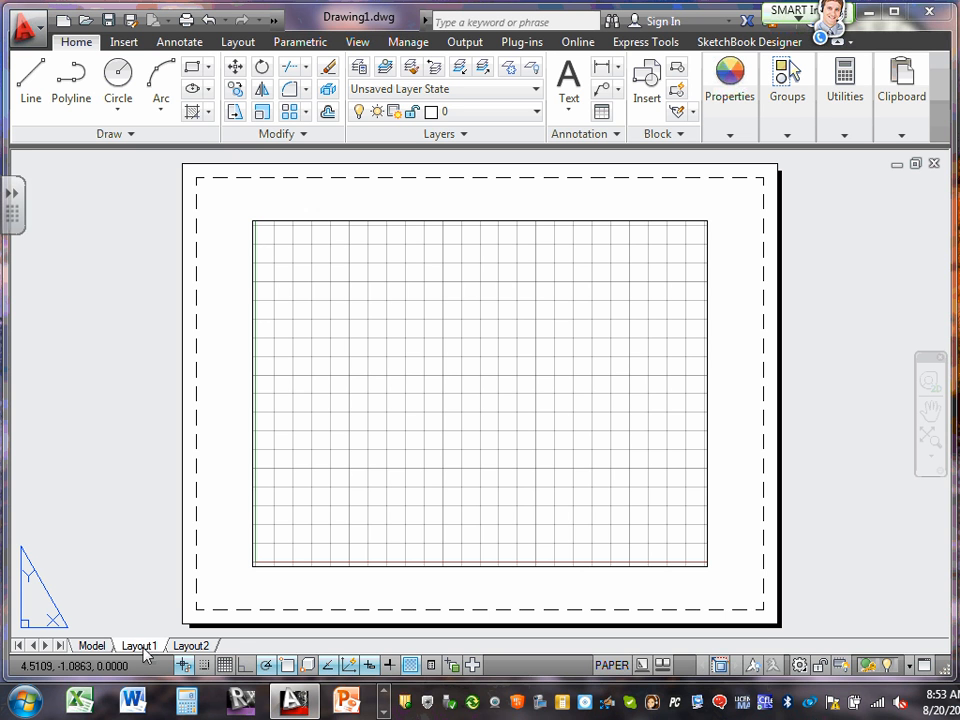
Add a new layout to the drawing from Layout2 and open the new Layout3
left_click(195, 646)
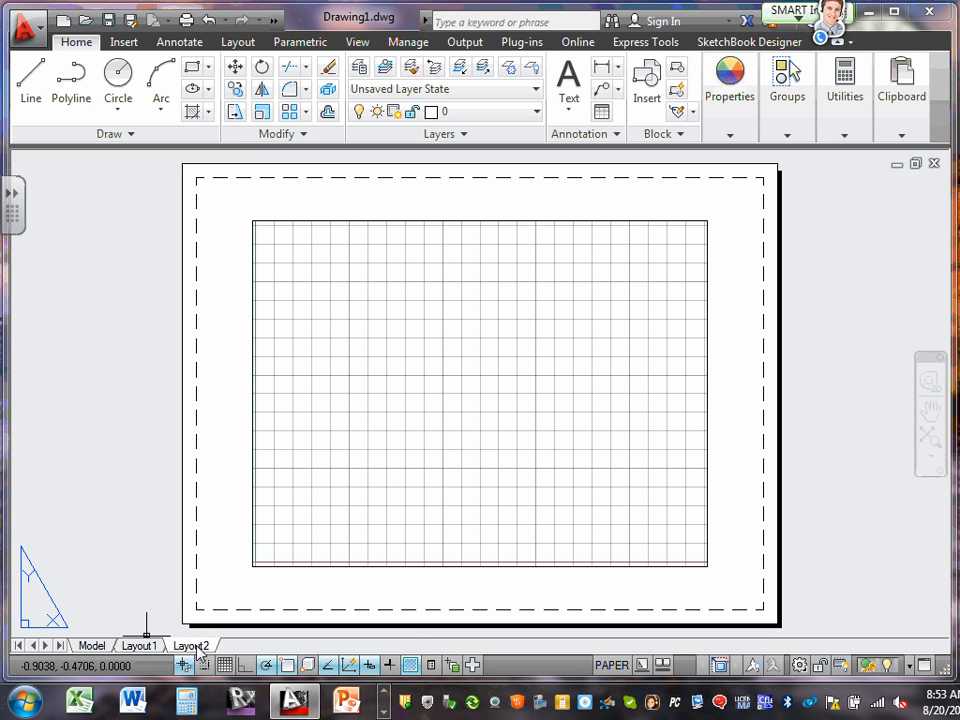
right_click(199, 647)
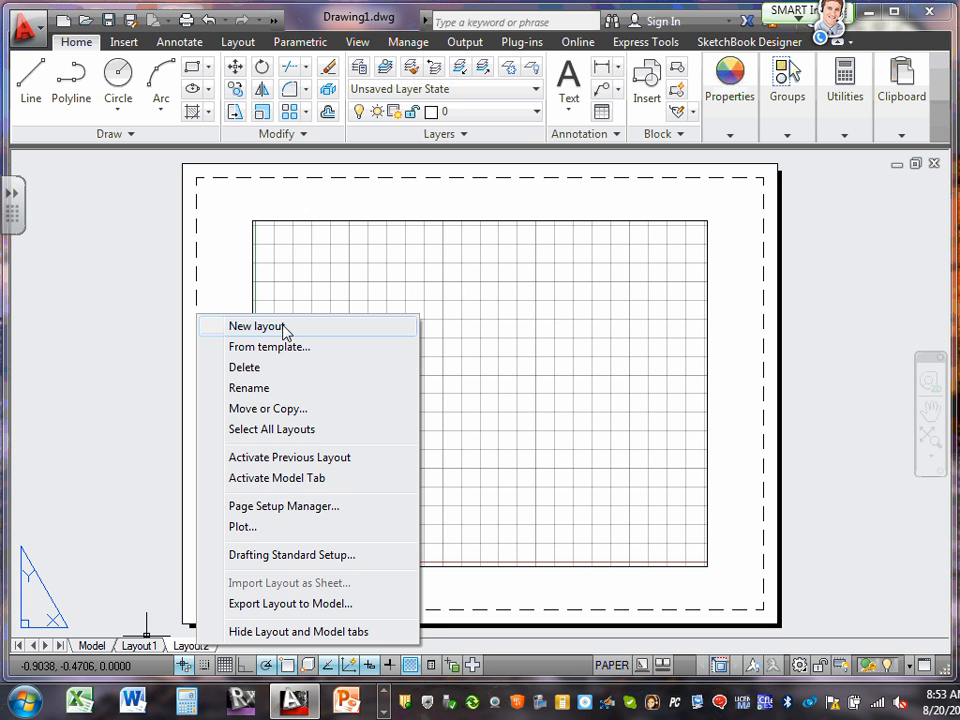
left_click(257, 326)
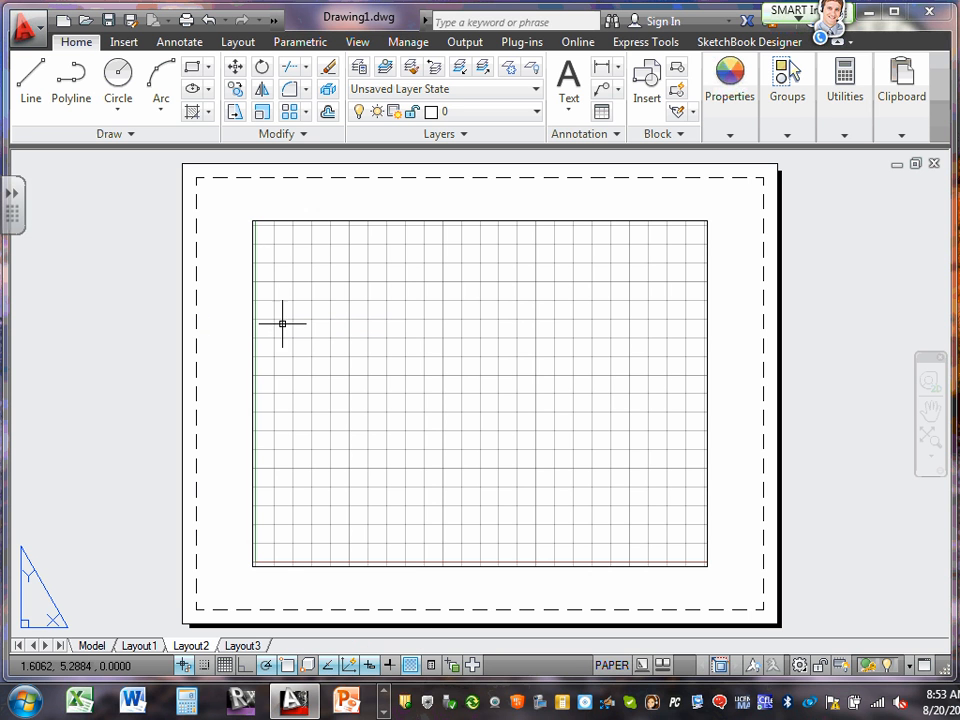
left_click(246, 645)
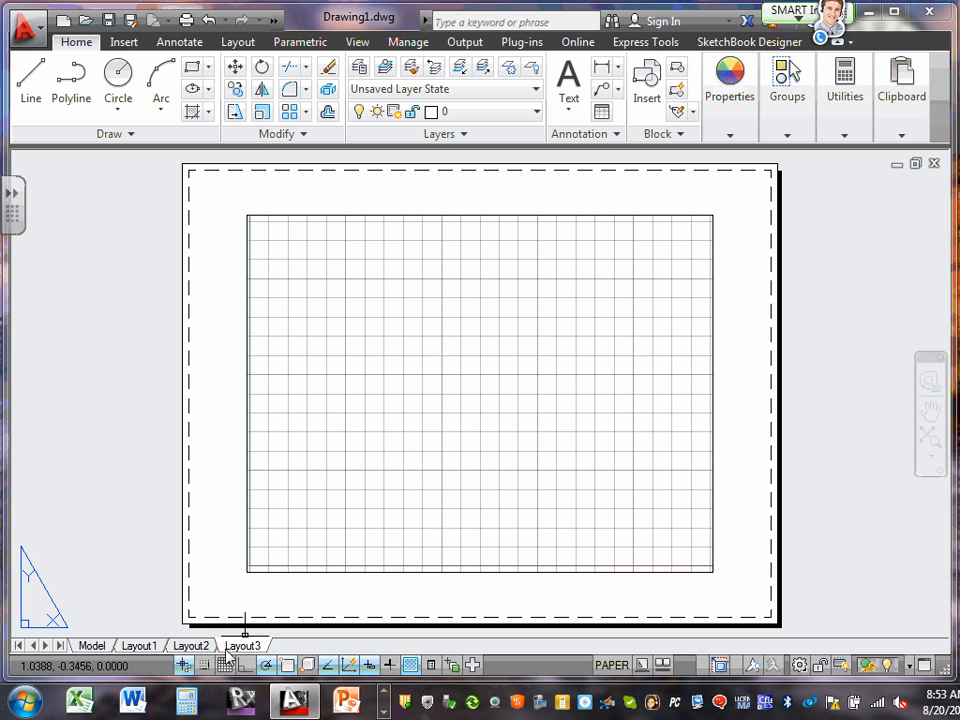
Review the Layout2 and Layout1 sheets, and return to model space
left_click(195, 646)
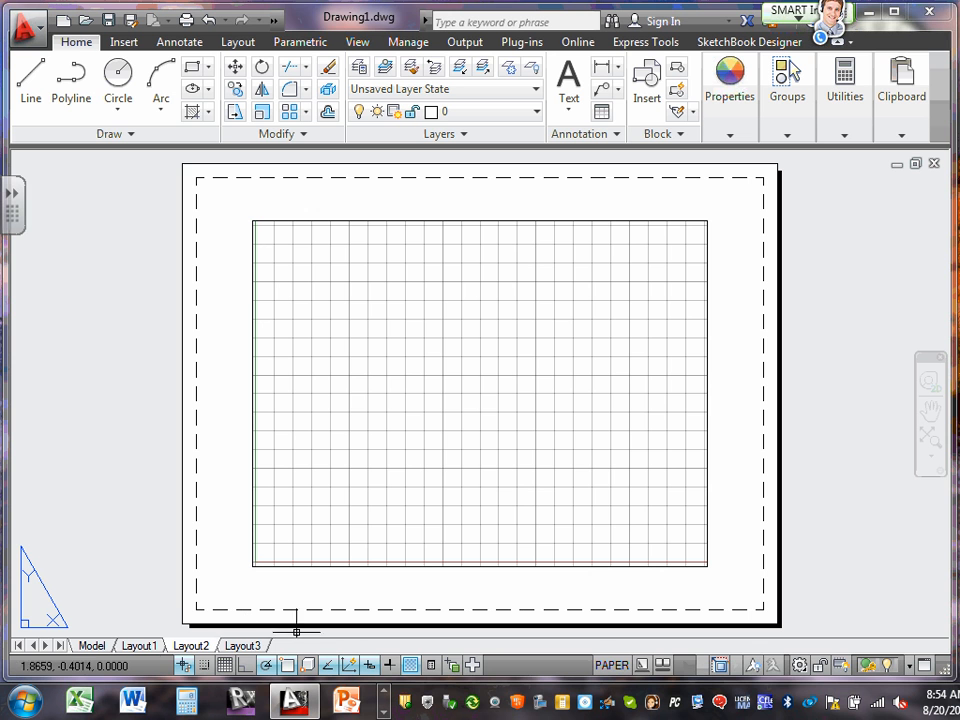
left_click(139, 645)
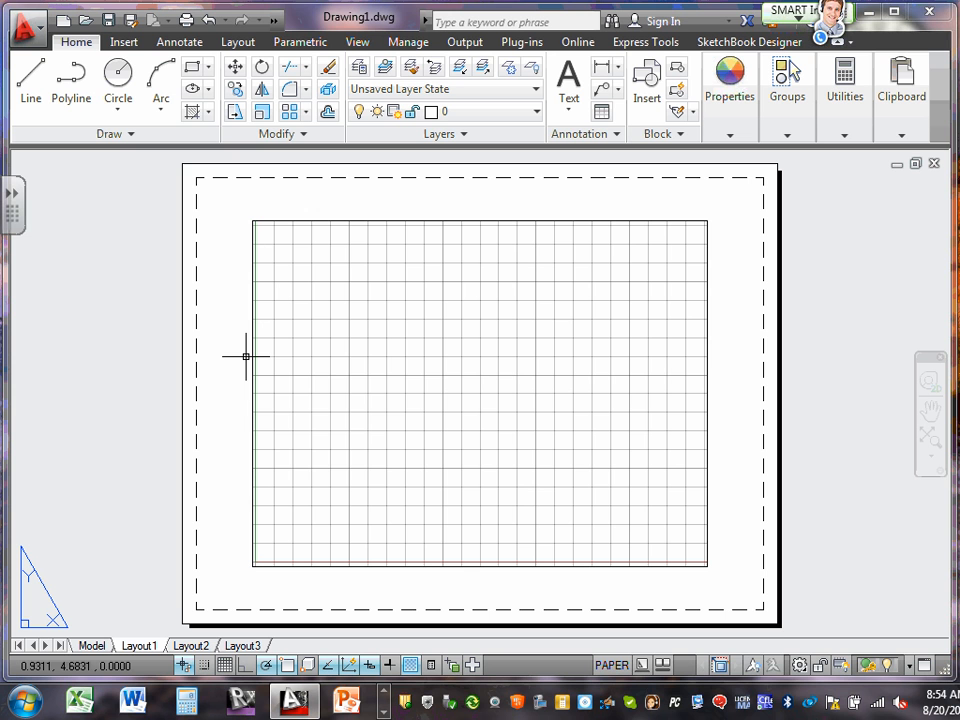
mouse_move(245, 356)
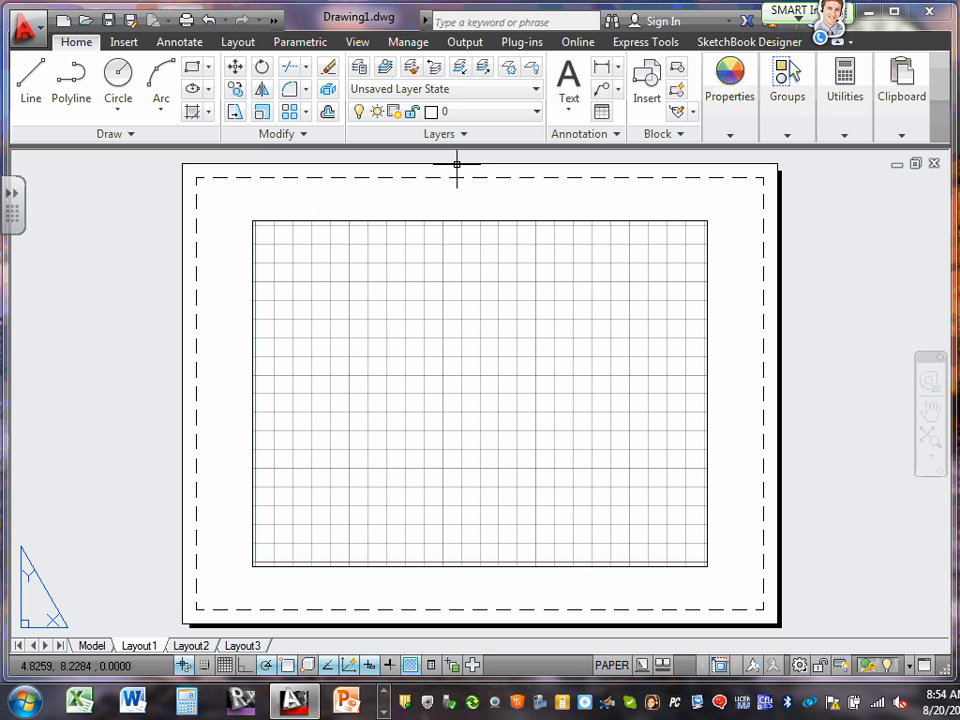
left_click(88, 646)
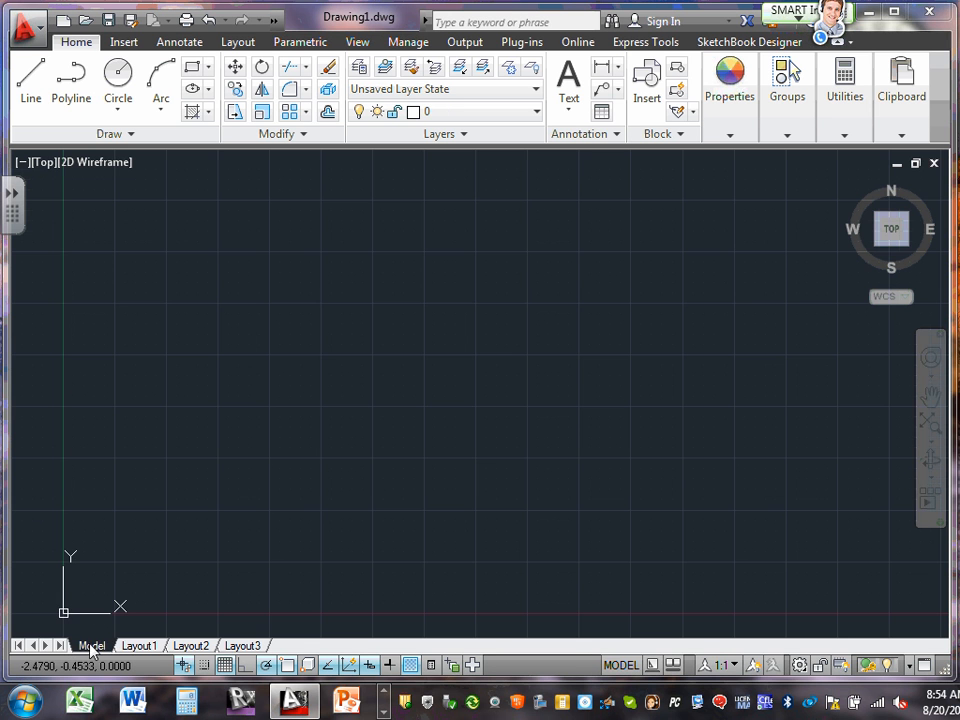
scroll(319, 323, "down", 5)
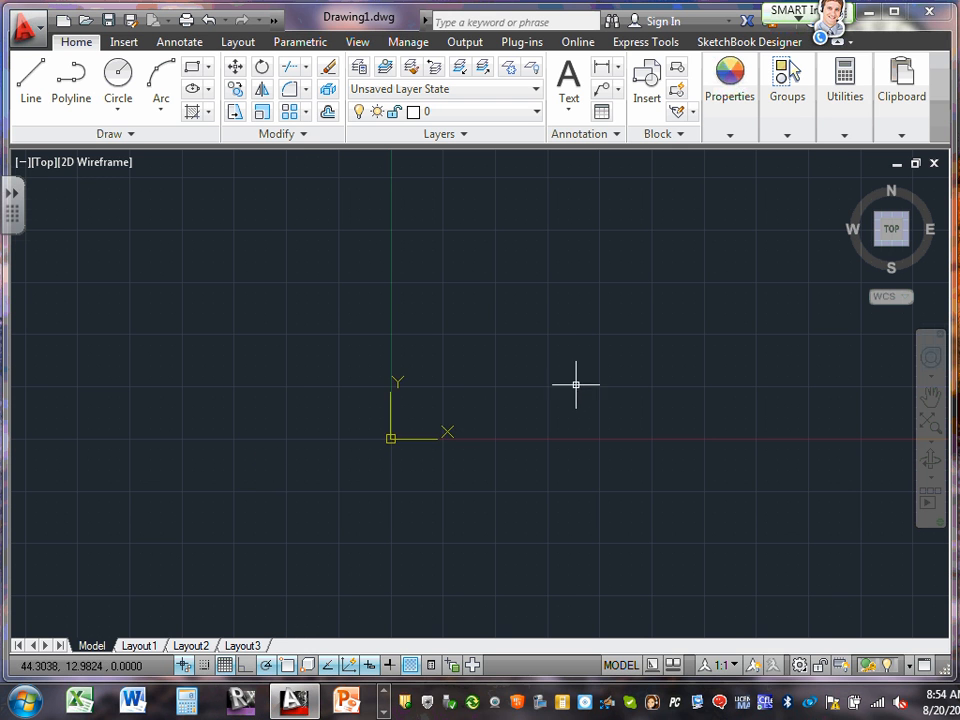
Turn off the grid display in model space and toggle Ortho mode
left_click(226, 665)
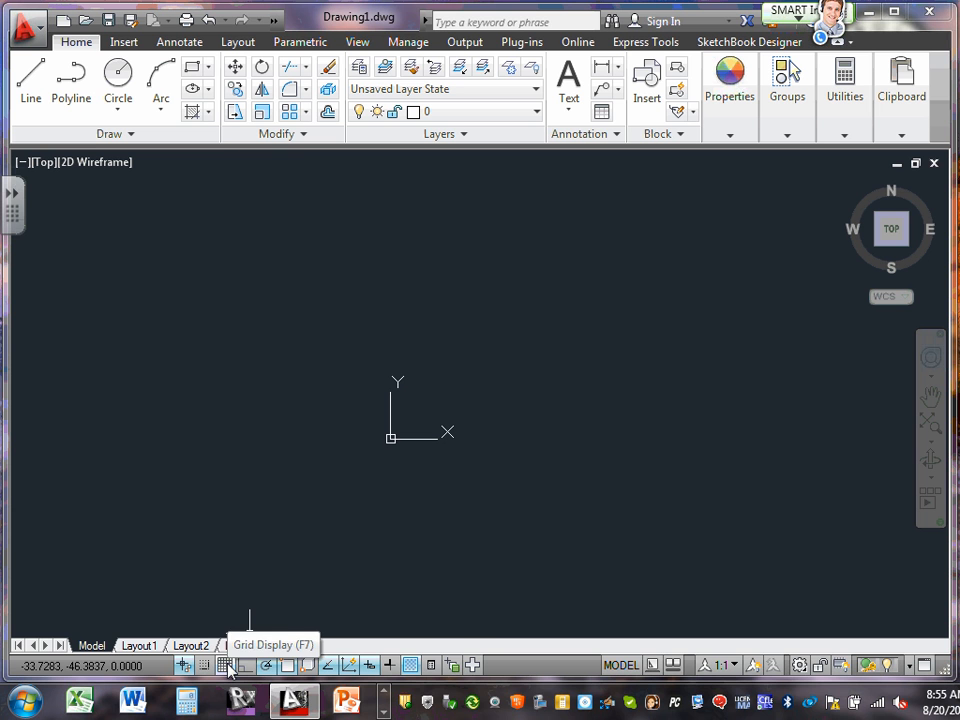
left_click(226, 665)
left_click(226, 665)
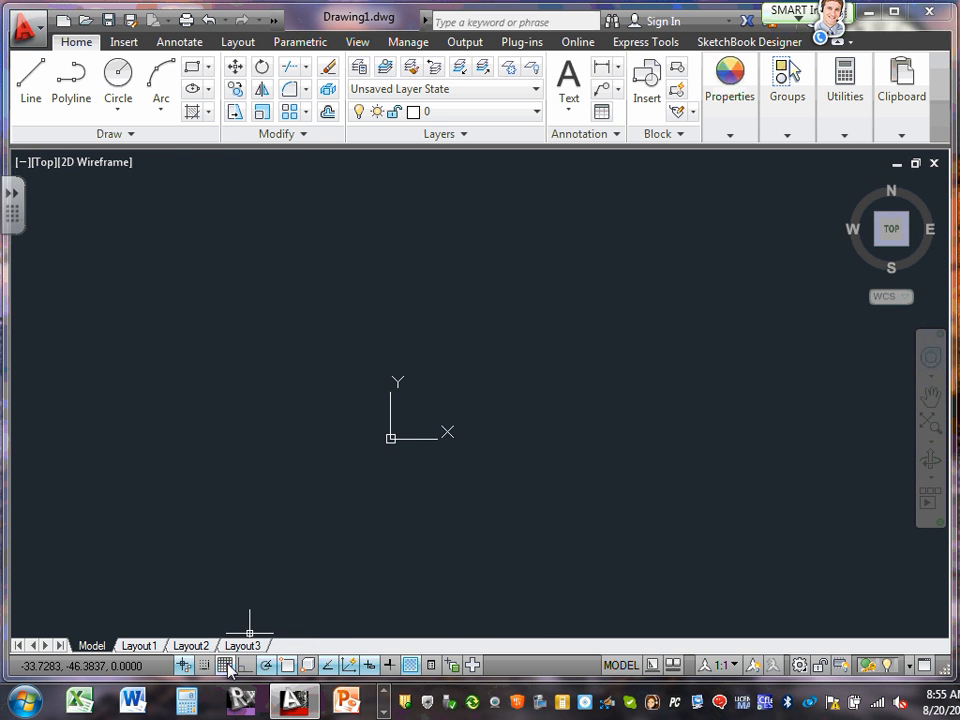
left_click(227, 666)
left_click(227, 666)
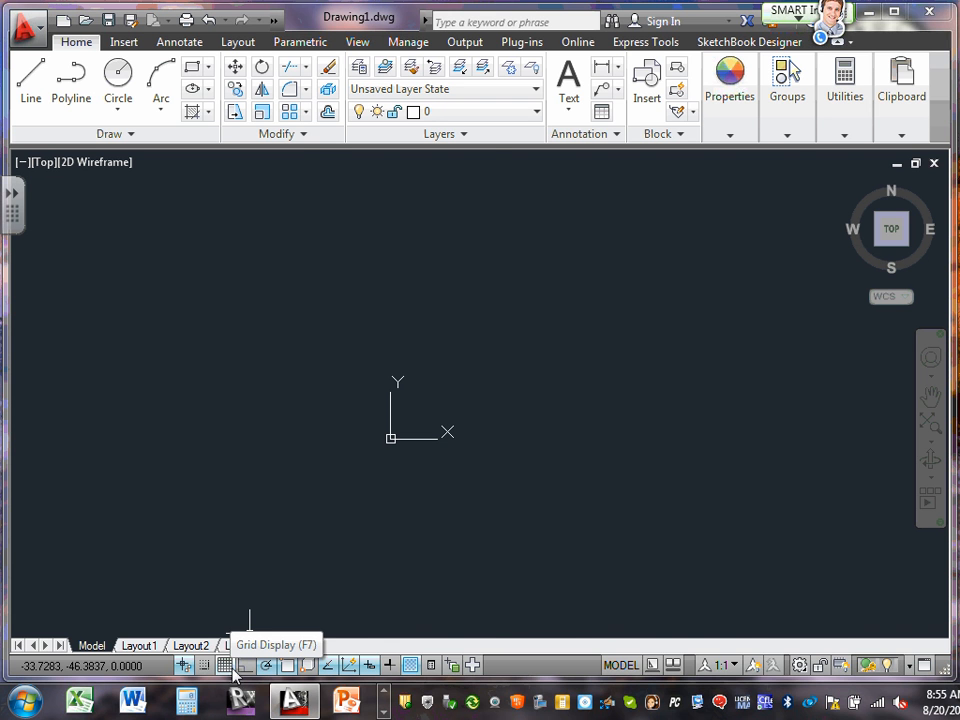
left_click(228, 665)
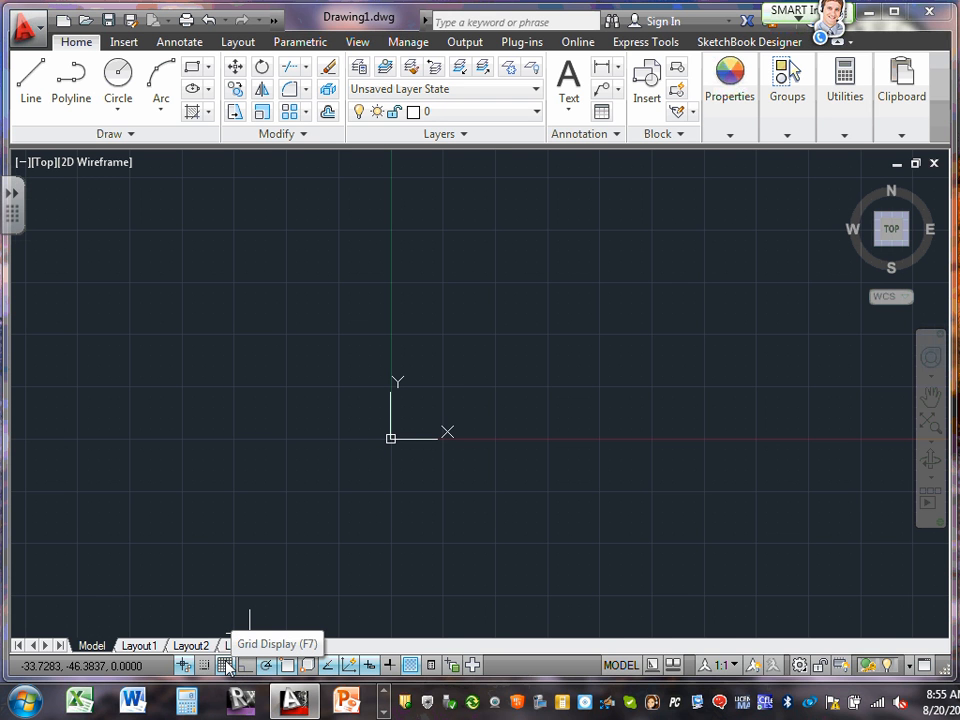
left_click(228, 665)
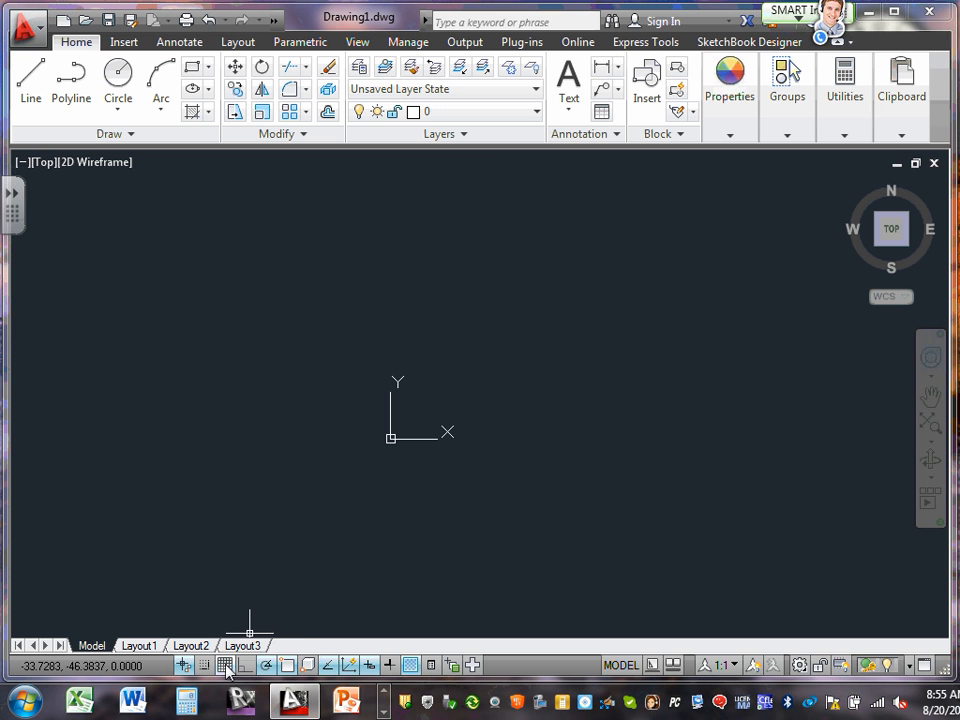
left_click(228, 665)
left_click(228, 666)
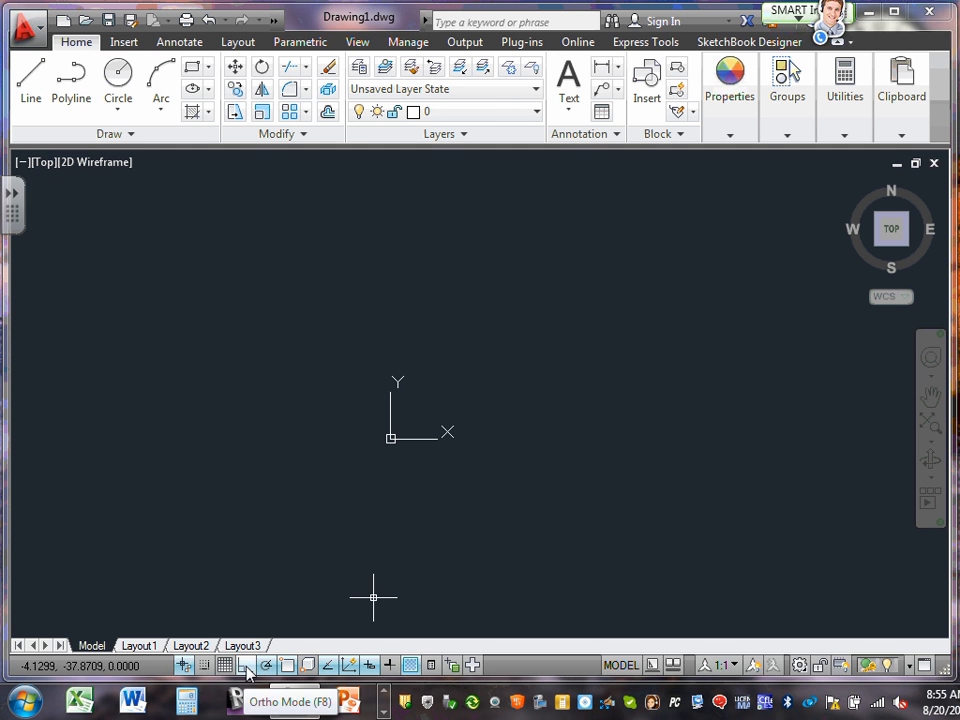
left_click(247, 667)
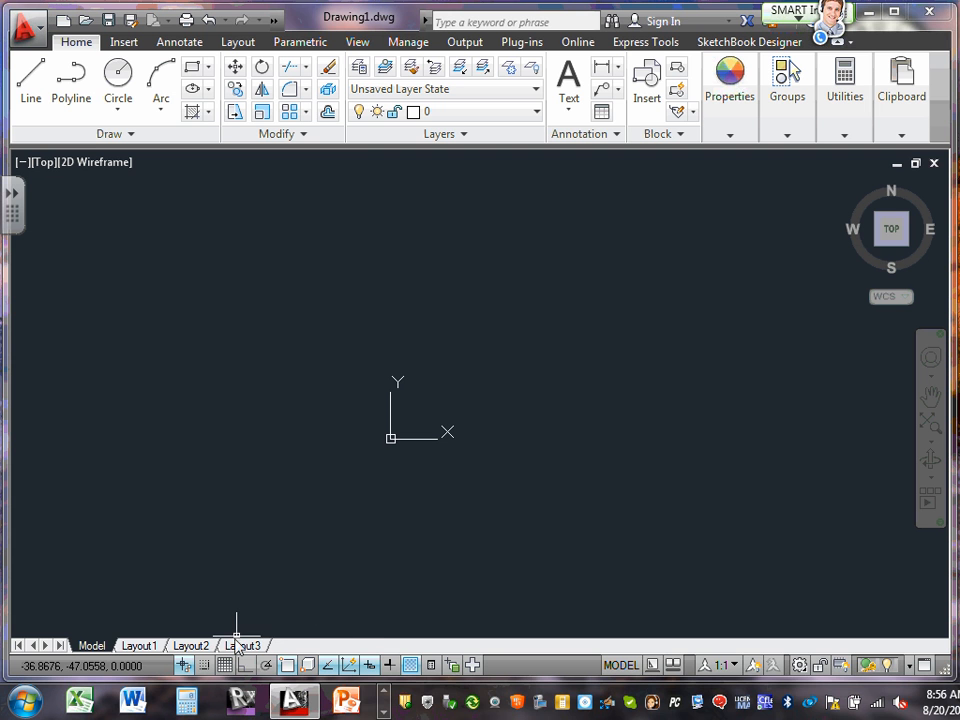
mouse_move(255, 652)
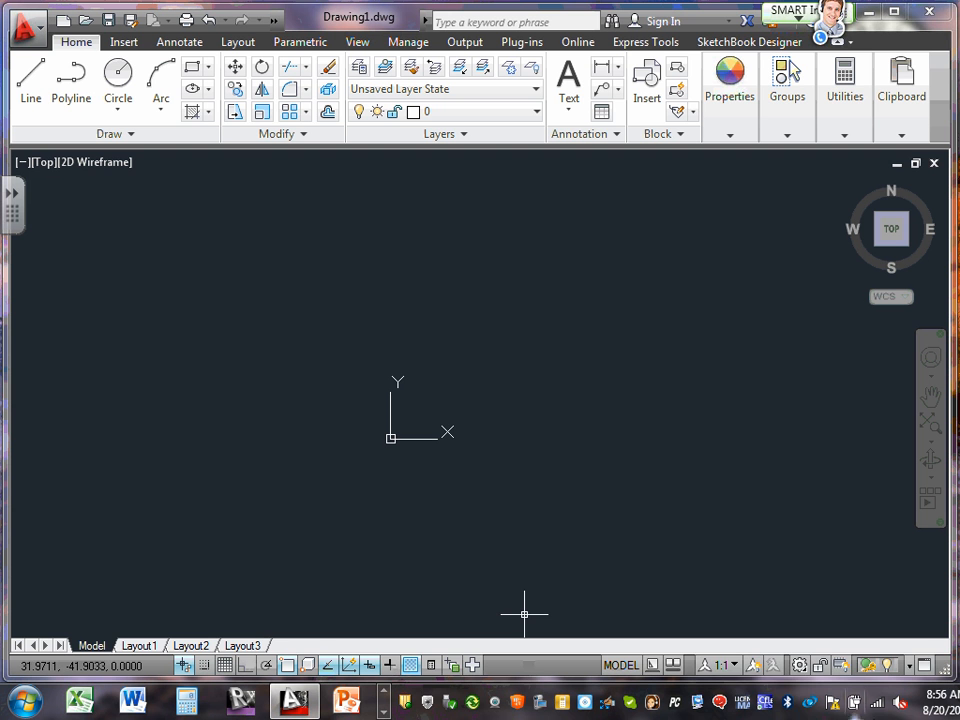
View the list of available annotation scales and close it without picking one
left_click(728, 665)
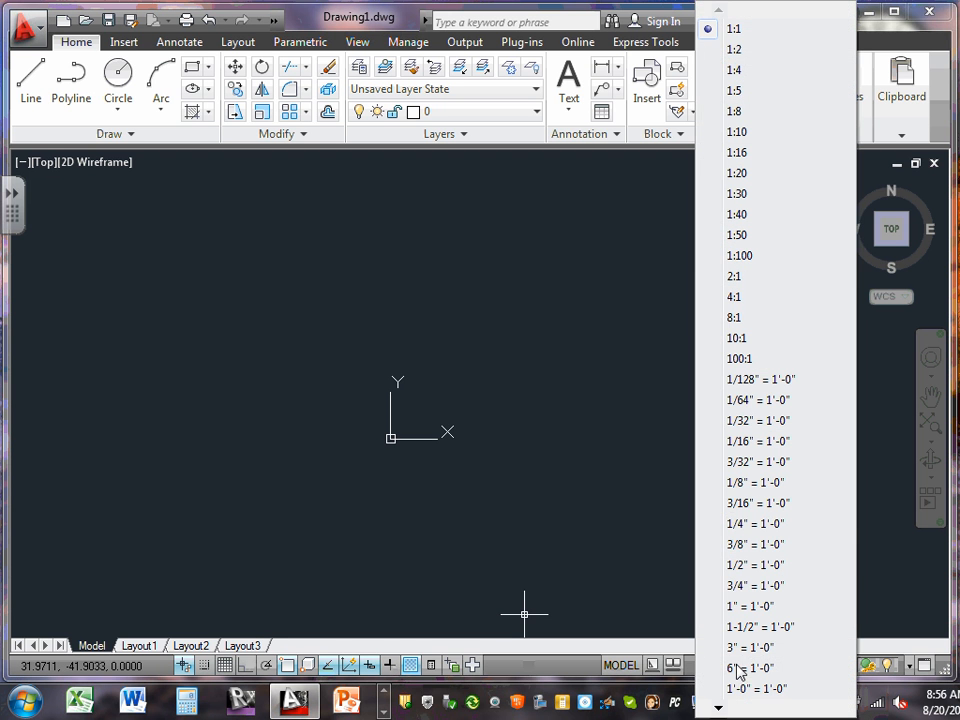
left_click(601, 548)
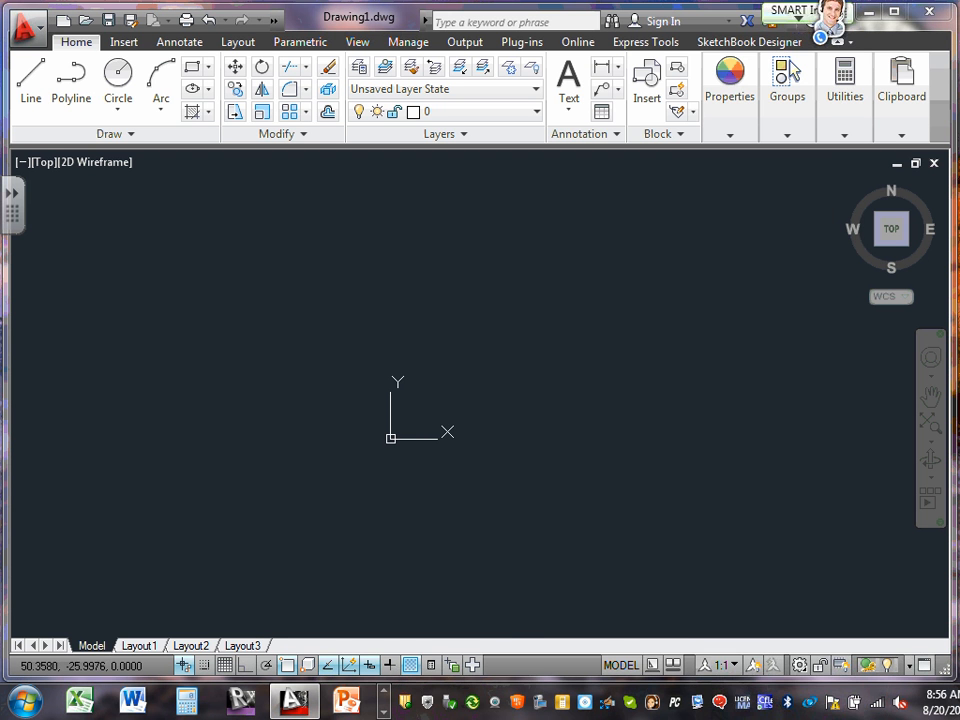
left_click(737, 585)
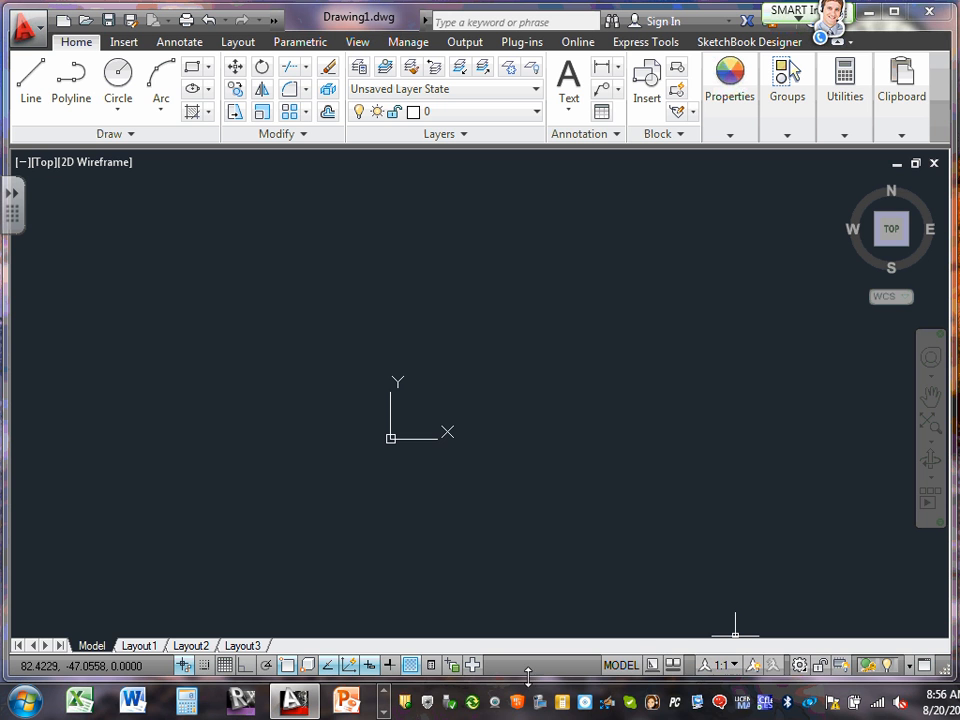
Open Layout1 and toggle between paper space and model space inside its viewport, finishing in paper space
left_click(620, 666)
left_click(618, 666)
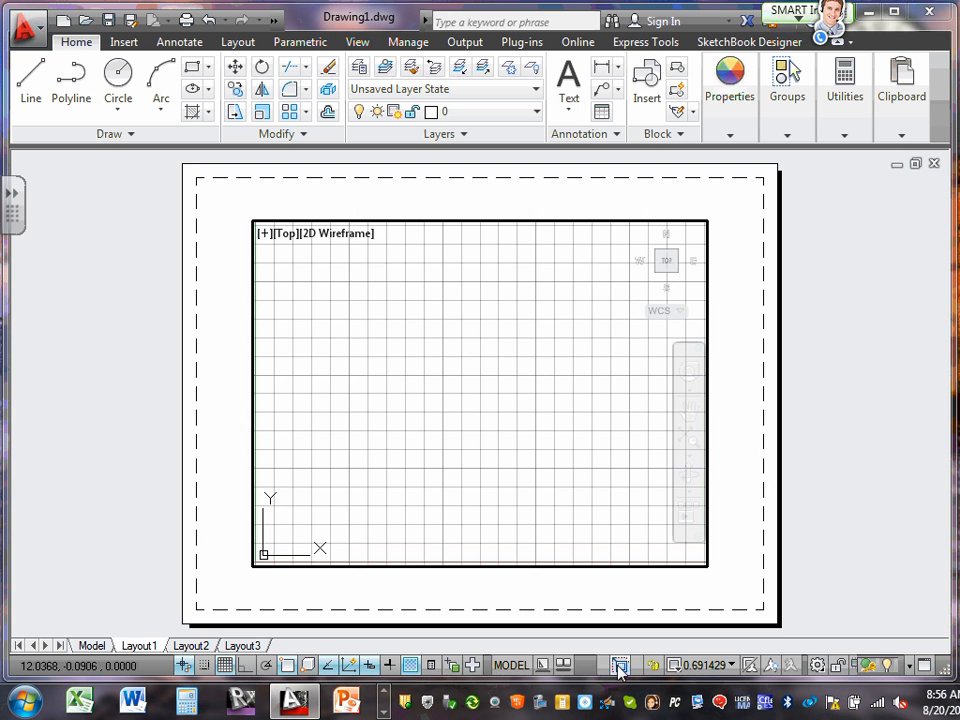
left_click(620, 666)
left_click(582, 666)
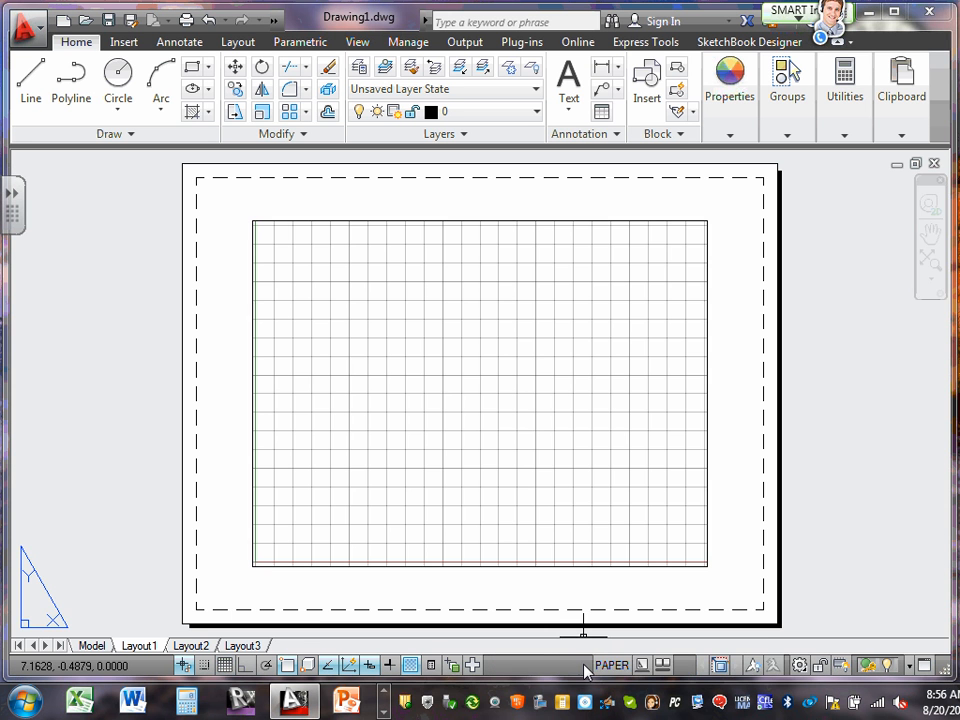
left_click(612, 666)
left_click(521, 666)
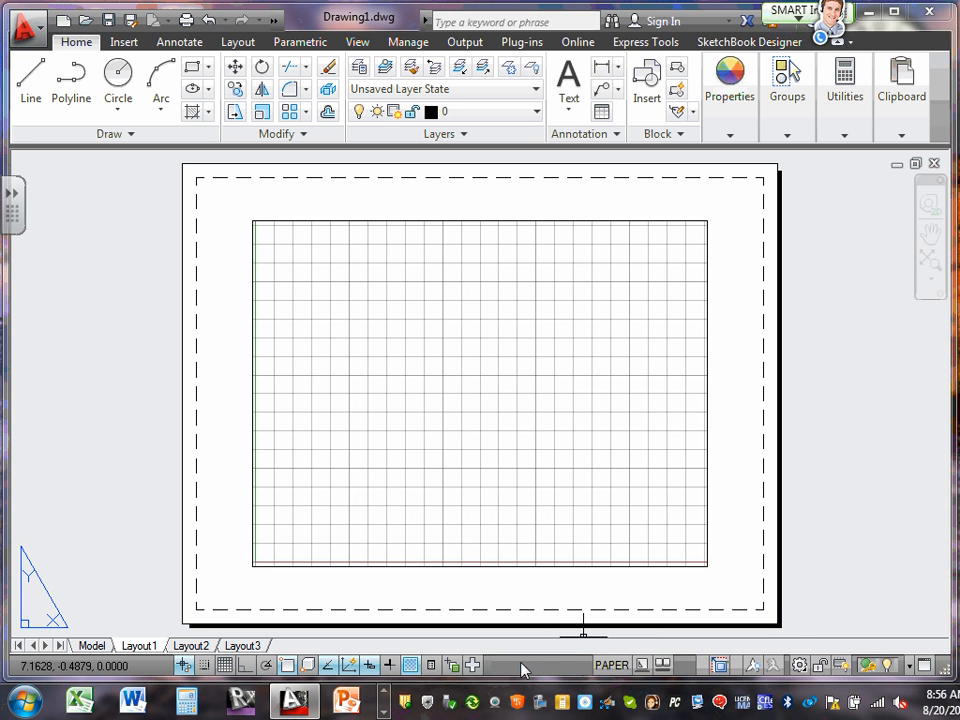
left_click(612, 666)
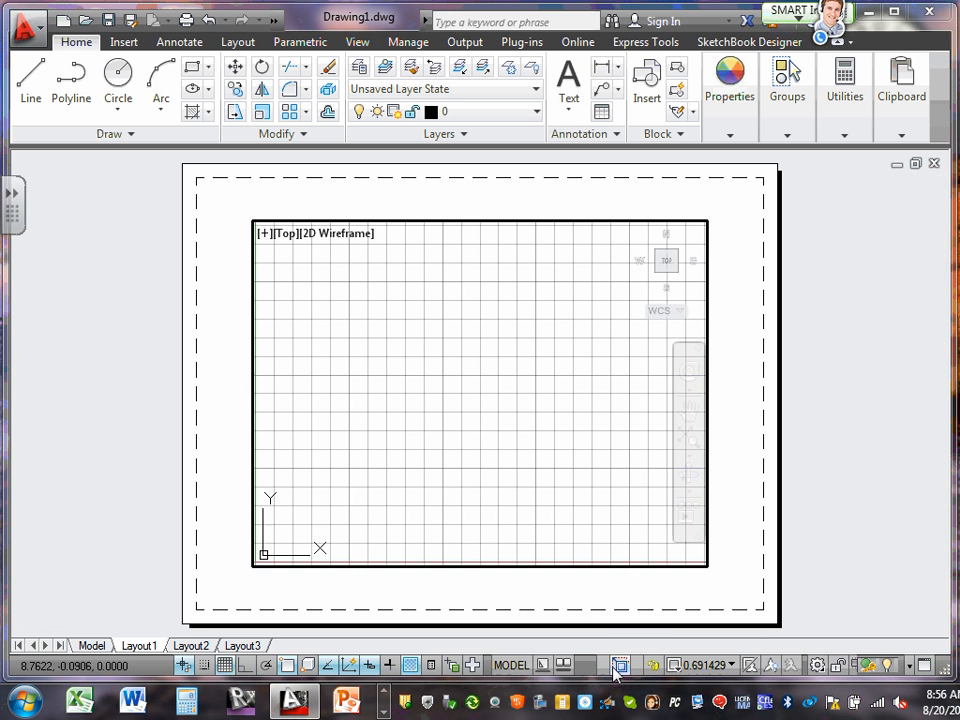
left_click(505, 666)
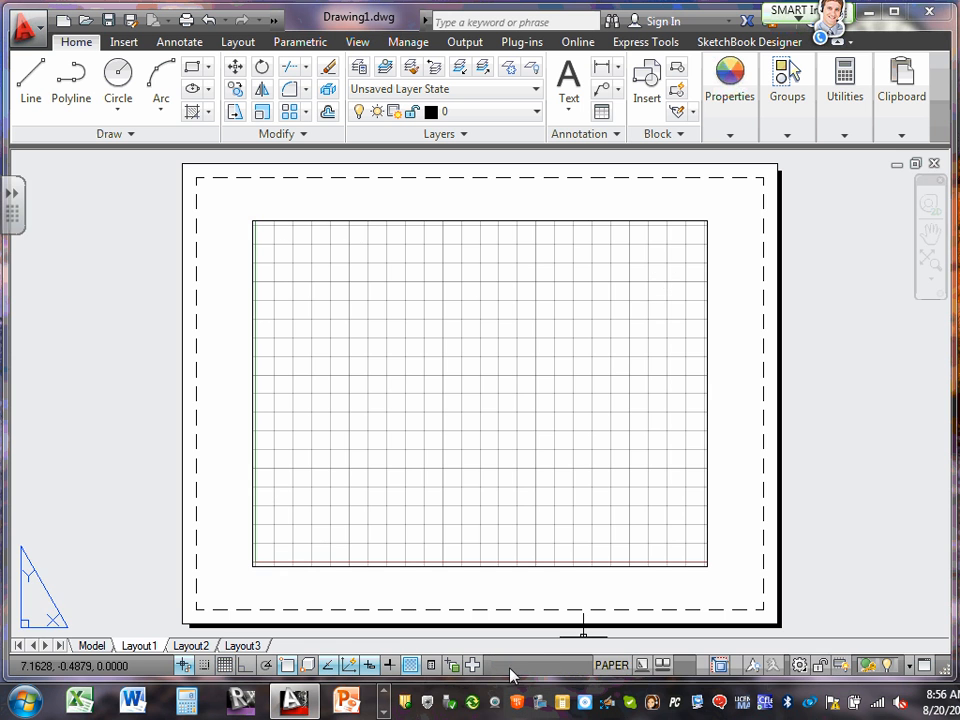
Switch back and forth between model space and Layout1, finishing in model space
left_click(88, 646)
left_click(134, 645)
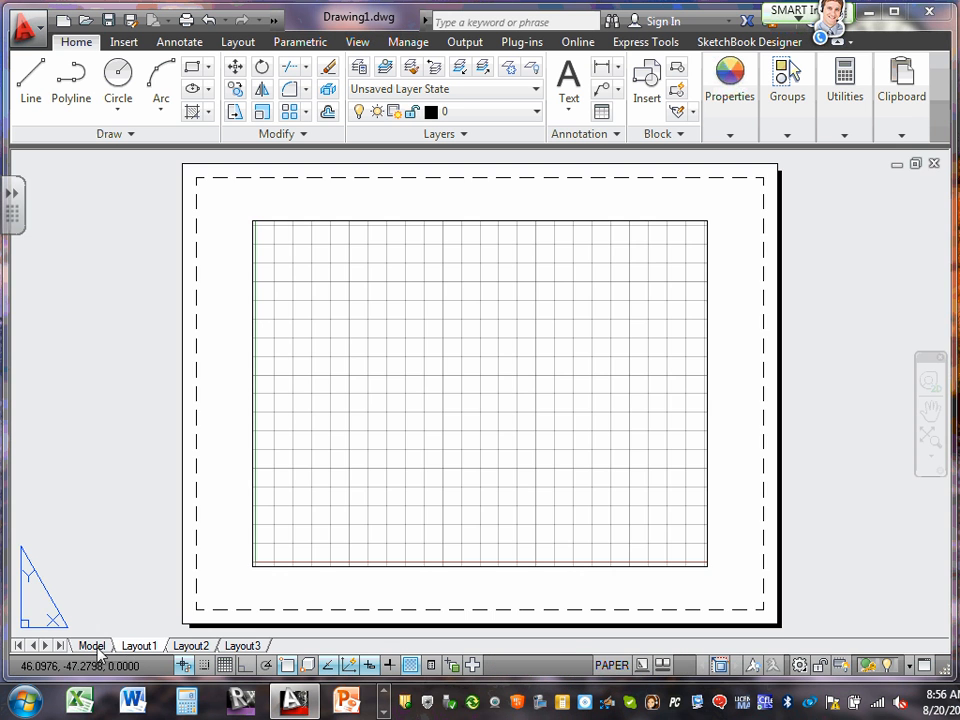
left_click(97, 647)
left_click(131, 645)
left_click(95, 646)
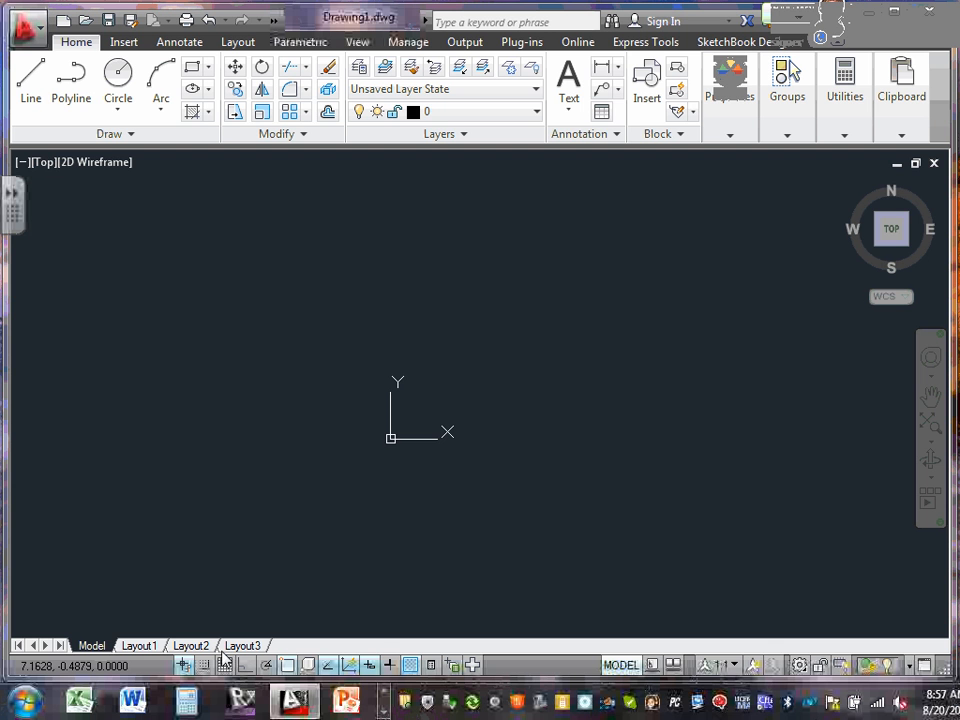
Switch to Layout1 in paper space, show the Quick View preview of the open drawing, and close it
left_click(621, 665)
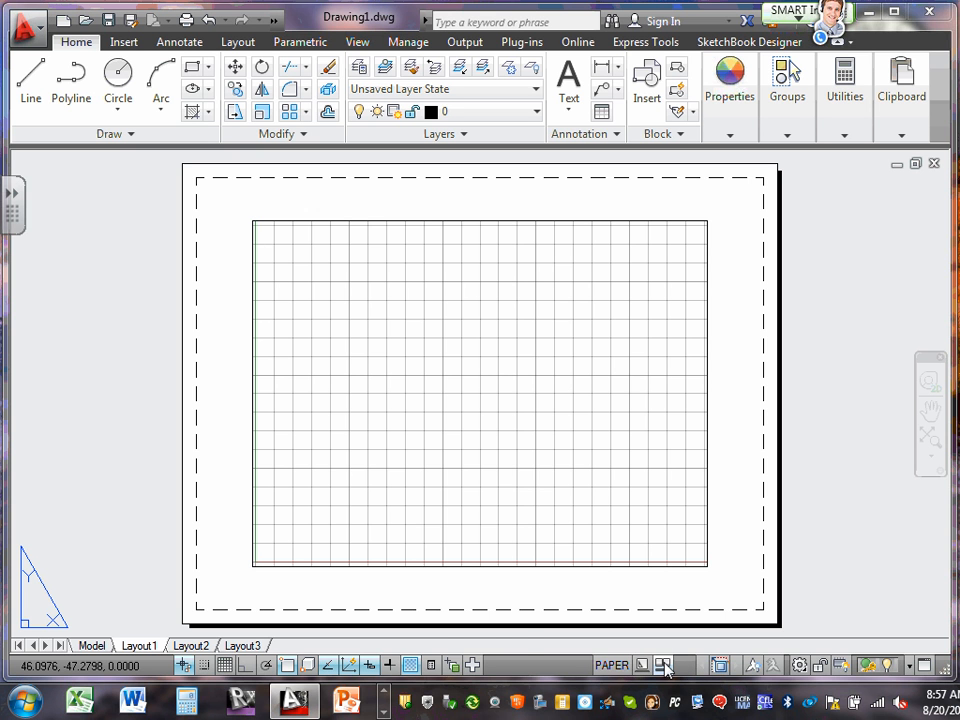
left_click(665, 668)
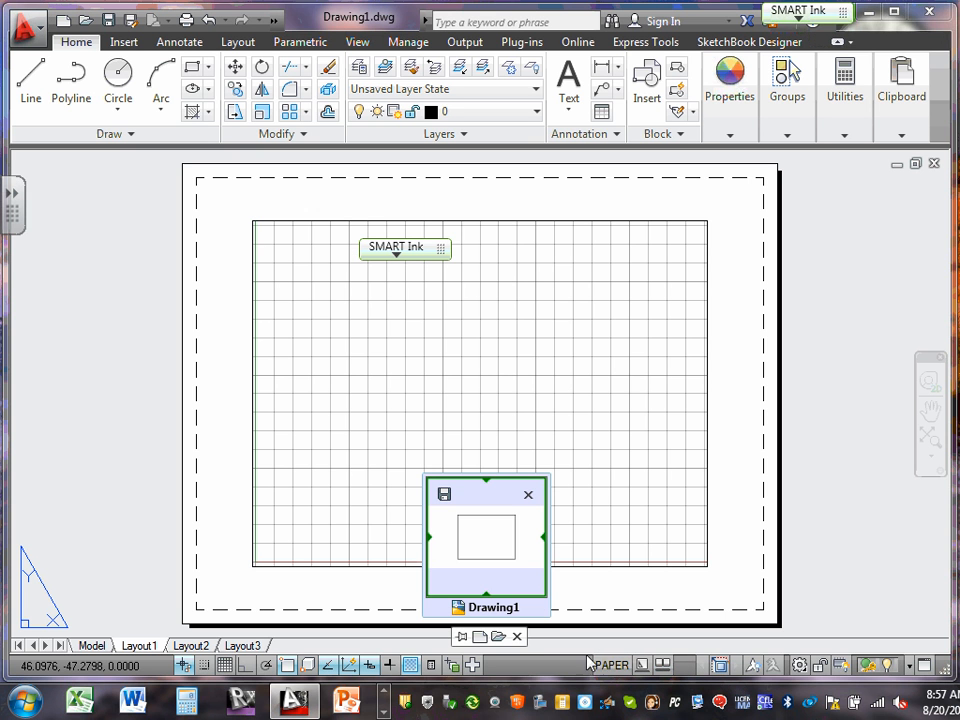
left_click(93, 646)
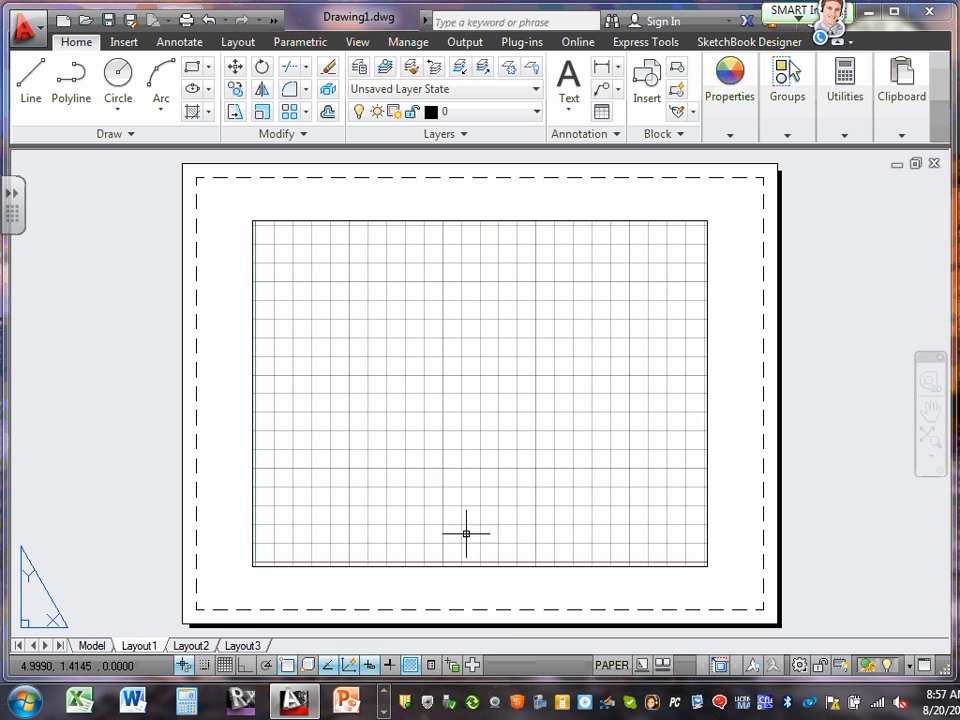
Return to model space and examine the Properties, Utilities and Clipboard tools, including the distance measuring description
left_click(93, 646)
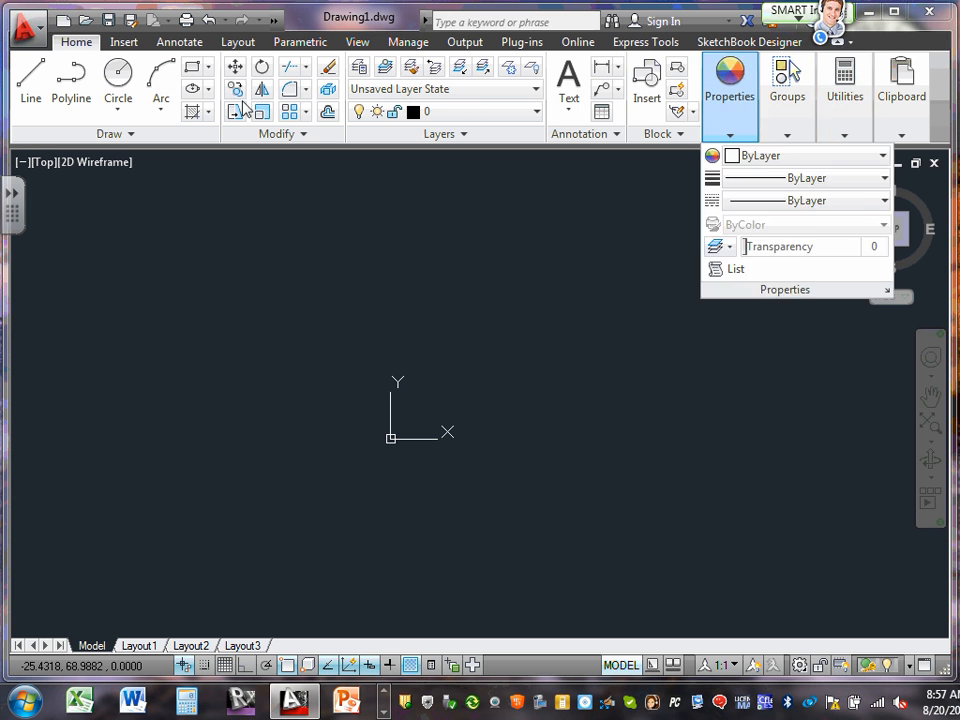
mouse_move(846, 128)
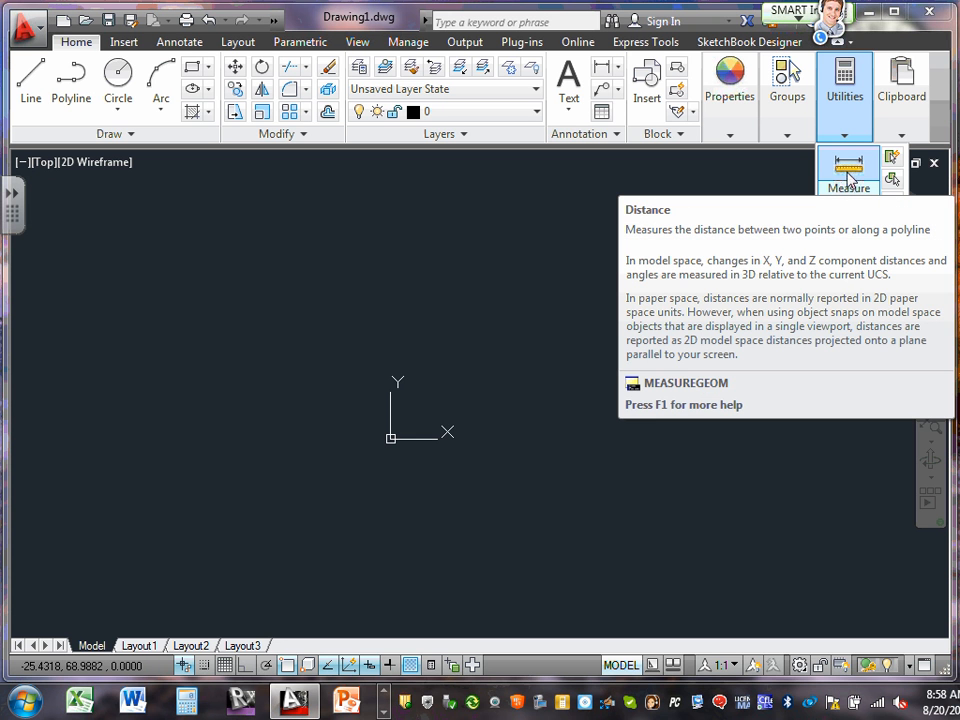
mouse_move(911, 139)
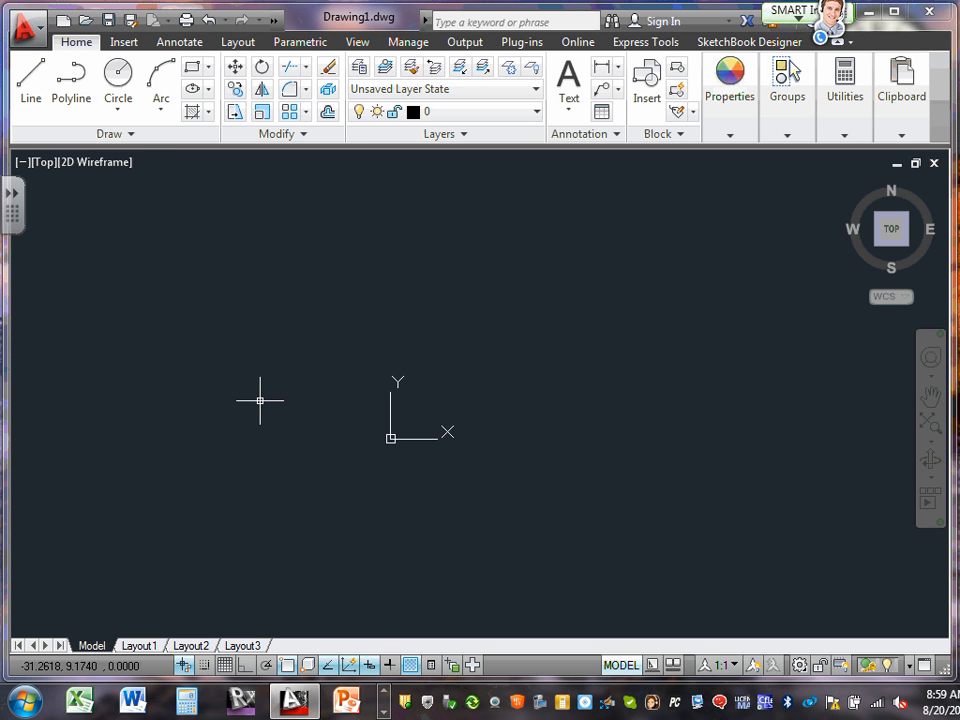
Set the drawing units' length type to Architectural with the UNITS command and accept the change
type("unit")
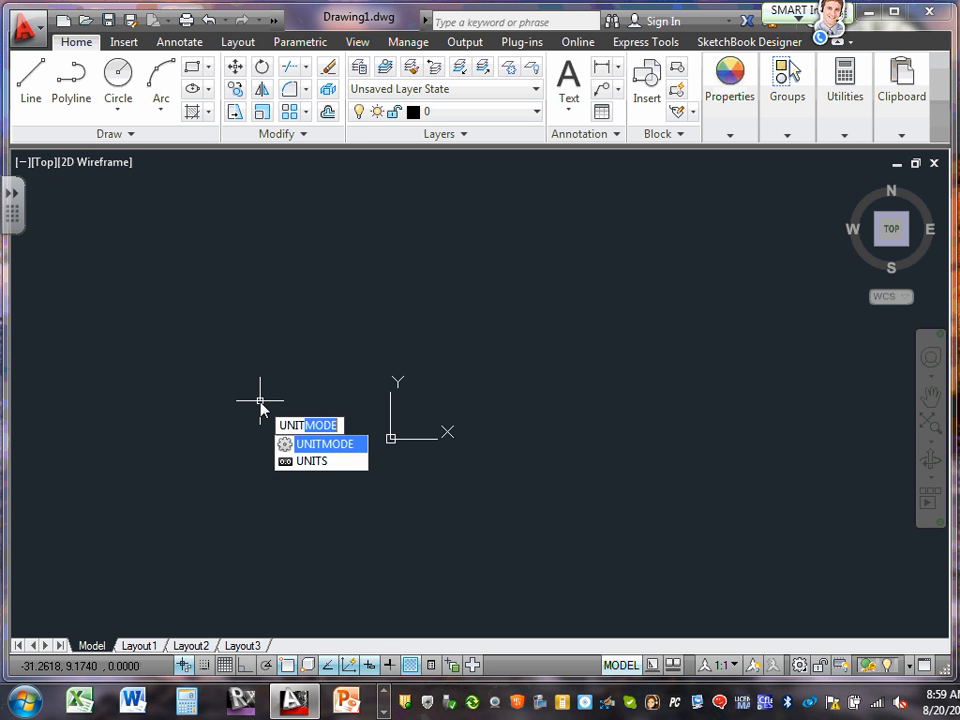
type("s")
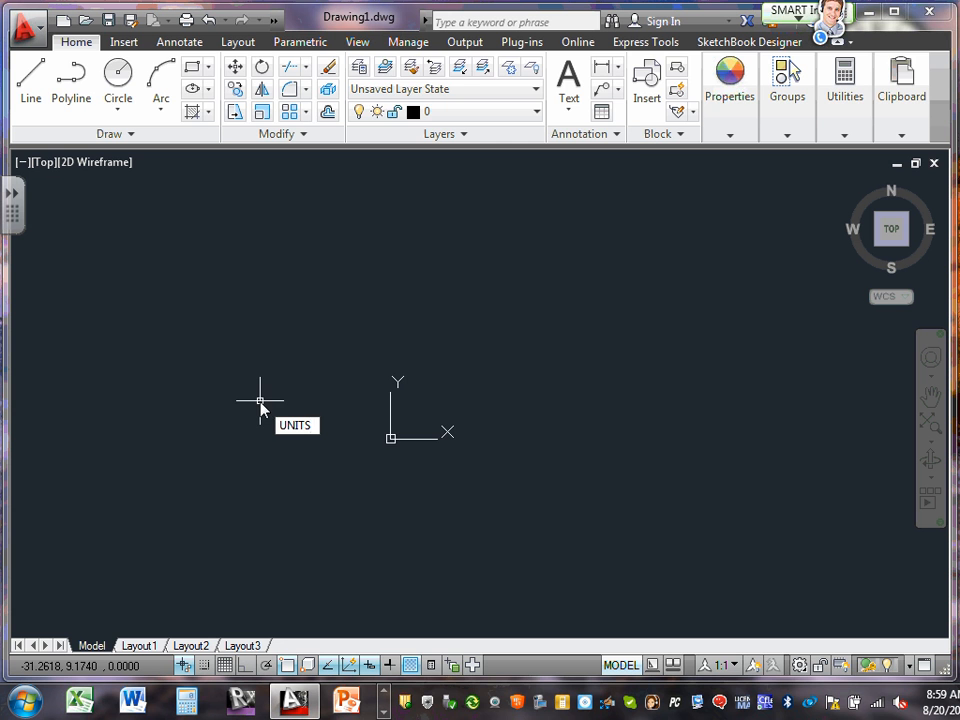
key("Return")
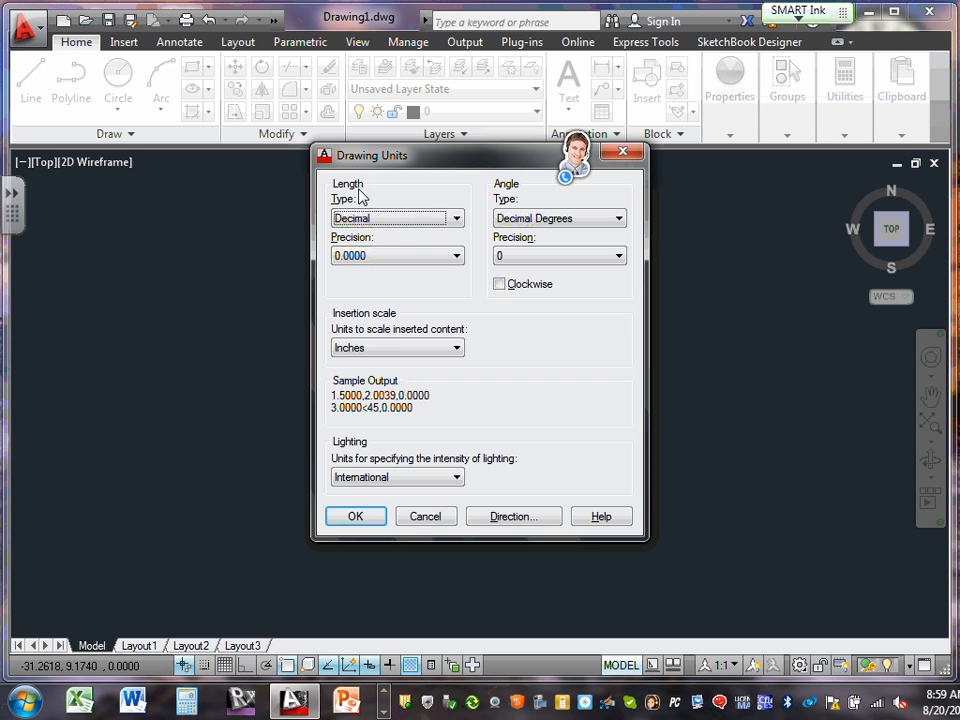
left_click(457, 220)
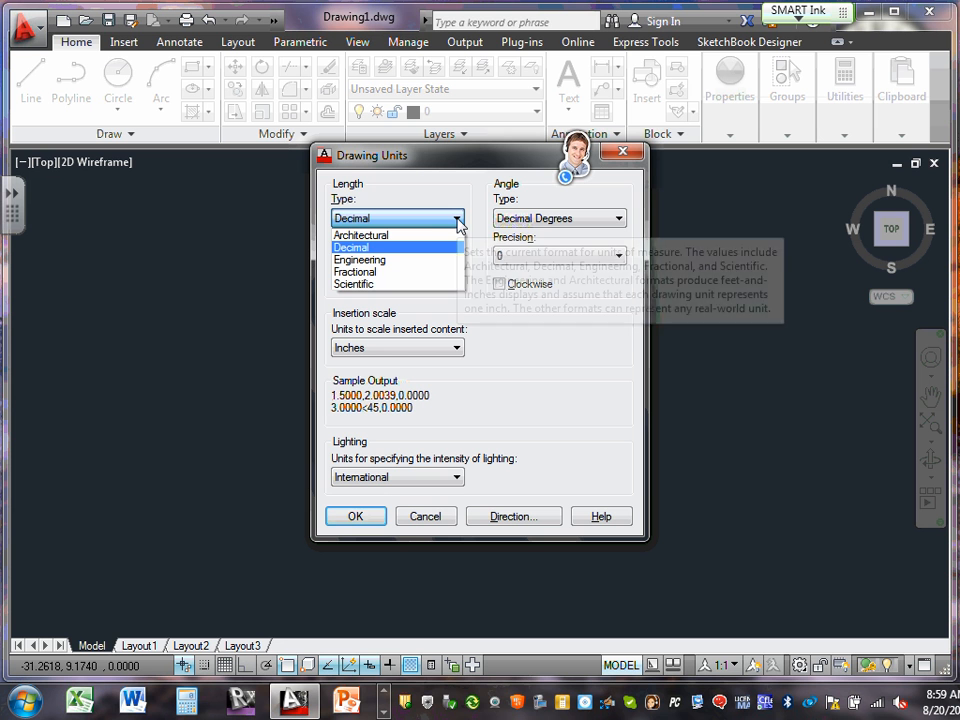
left_click(405, 236)
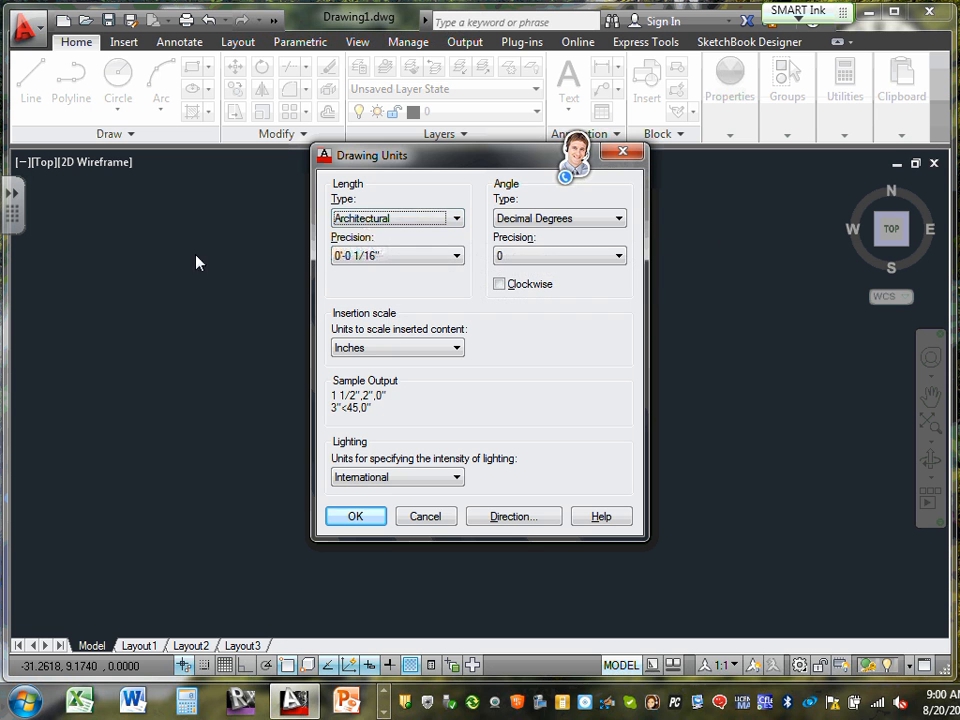
left_click(367, 521)
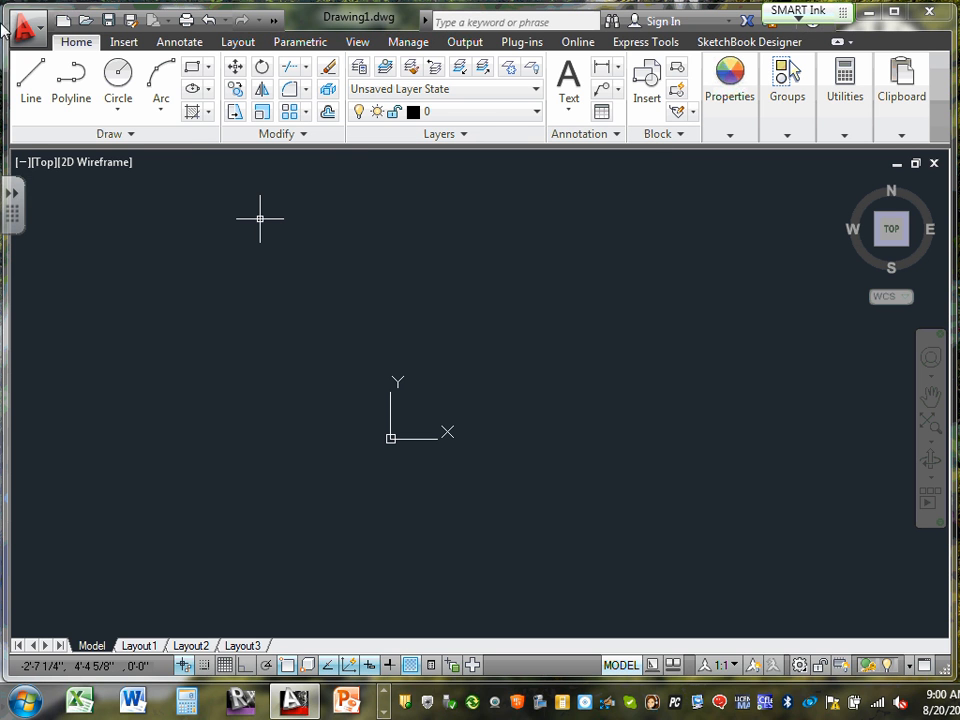
With Ortho on, draw a 10' horizontal line to the right, continued by a 10' vertical line straight down from its right end
left_click(28, 88)
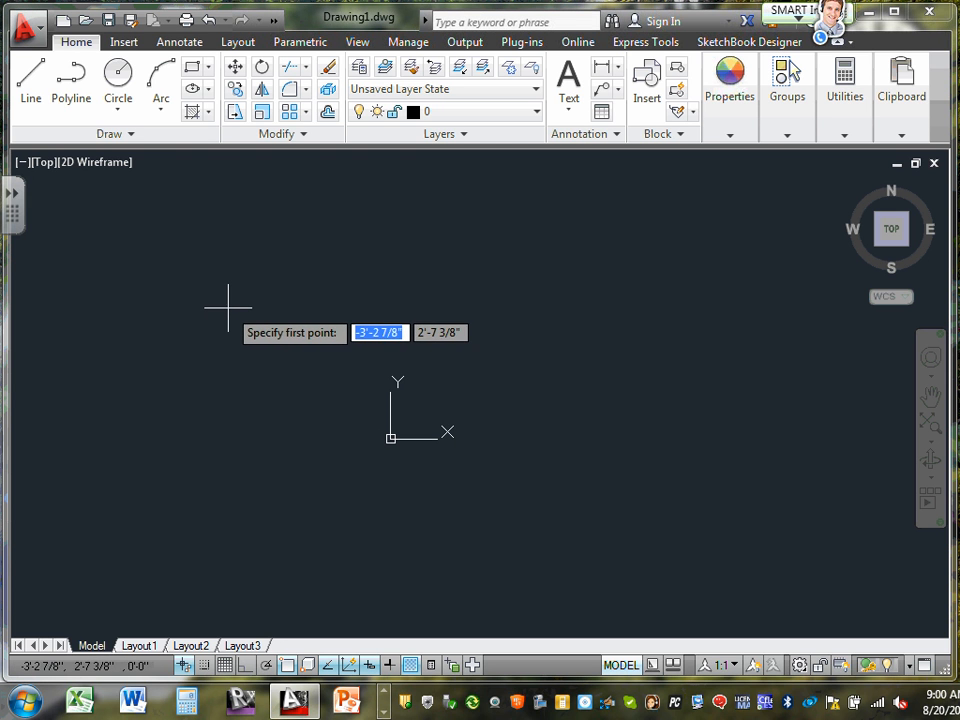
left_click(166, 295)
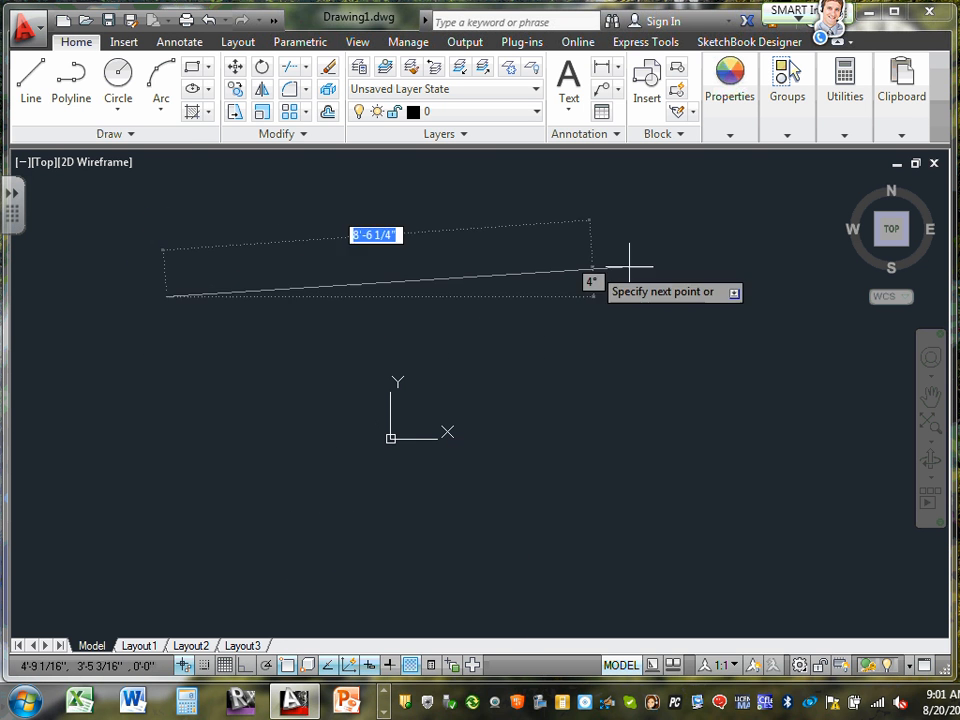
left_click(245, 667)
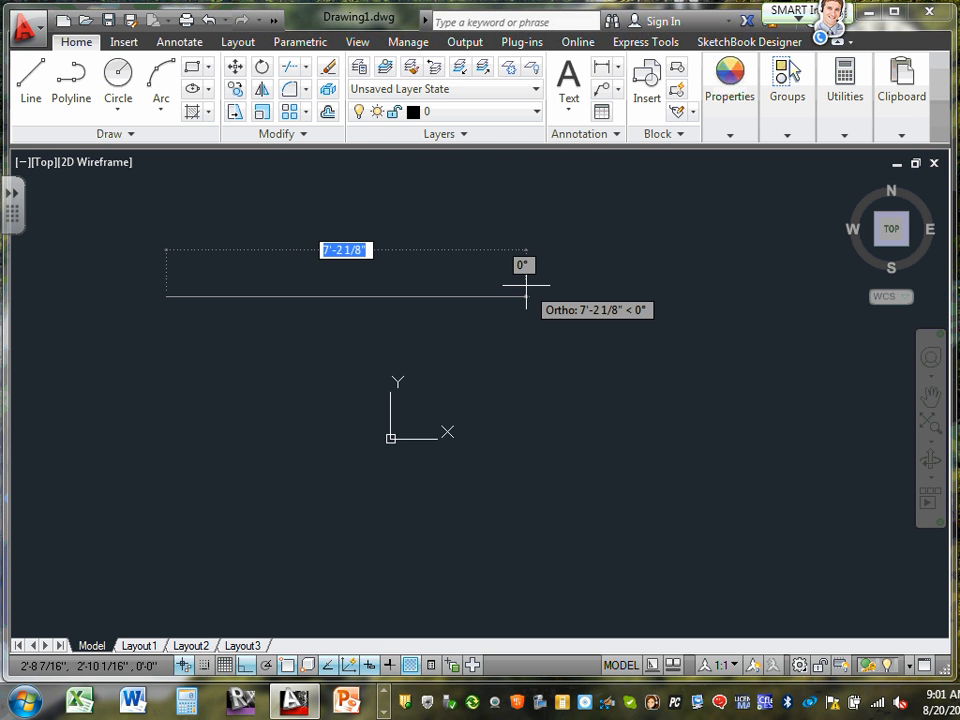
type("10")
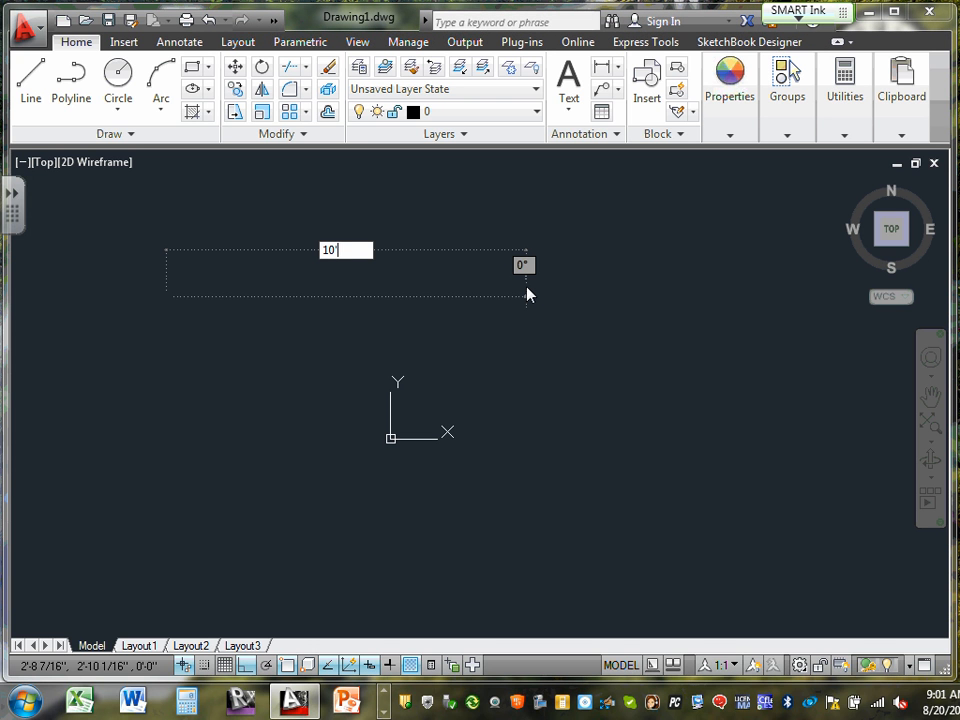
key("Return")
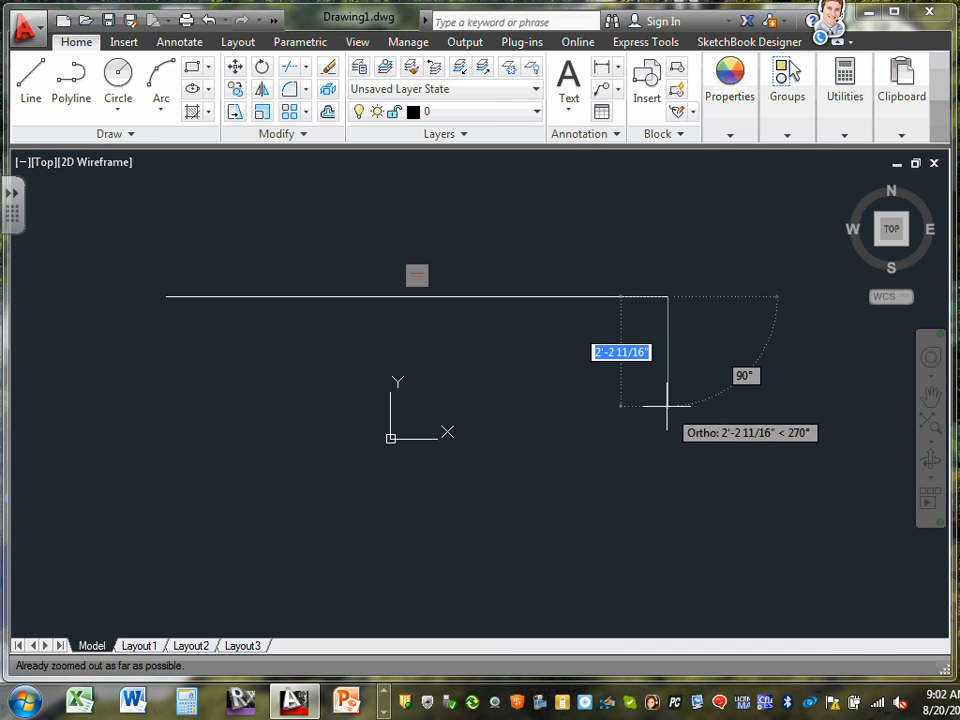
scroll(658, 386, "down", 1)
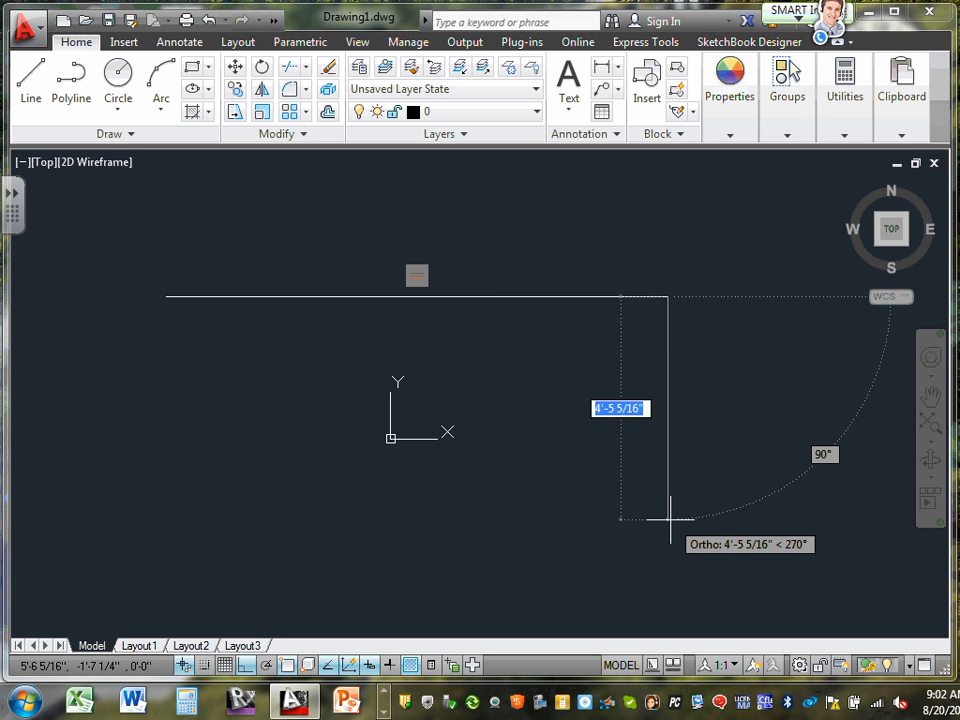
type("10")
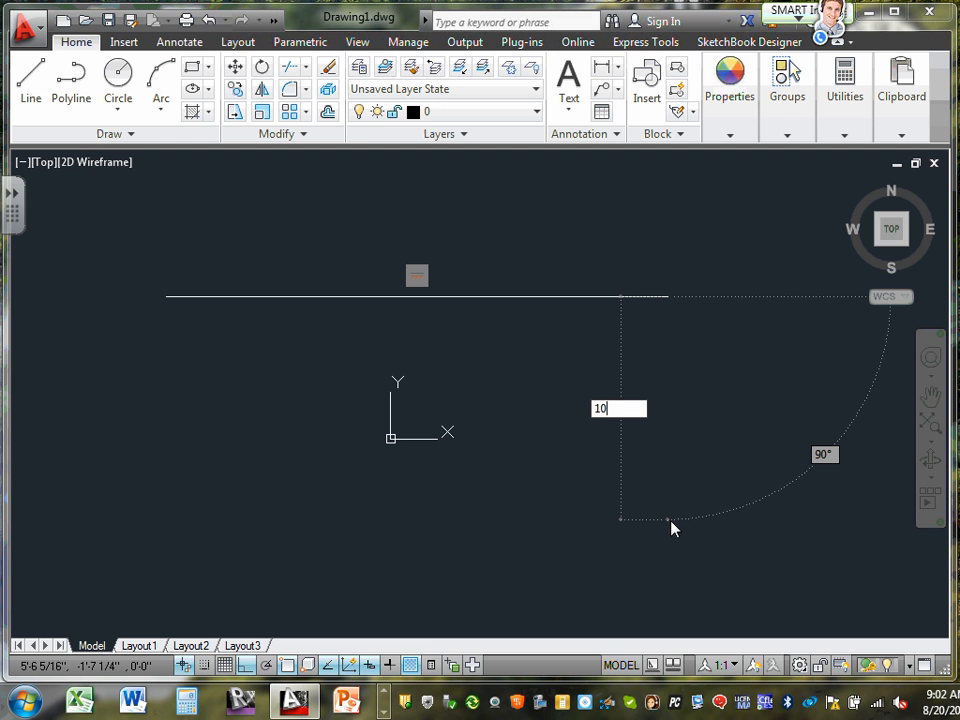
type("'")
key("Return")
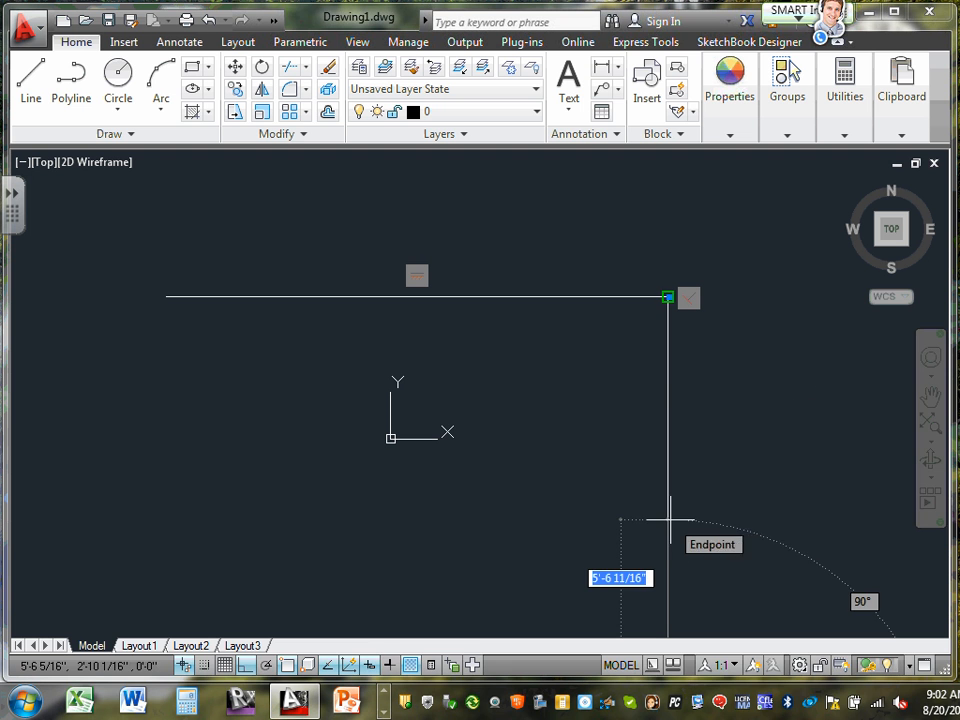
scroll(735, 490, "down", 2)
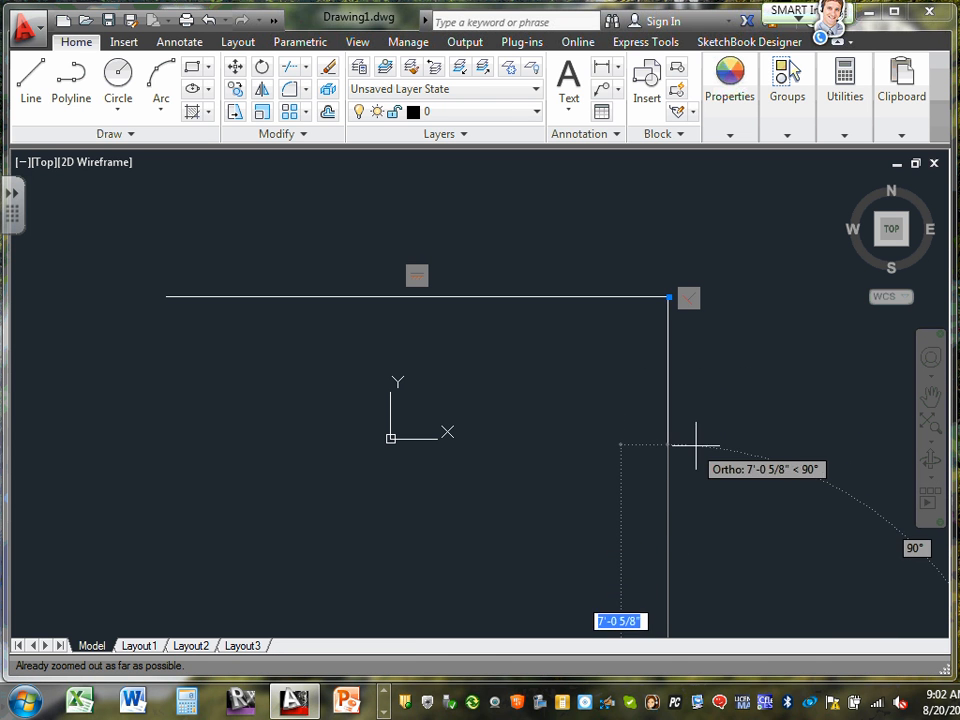
scroll(675, 470, "down", 2)
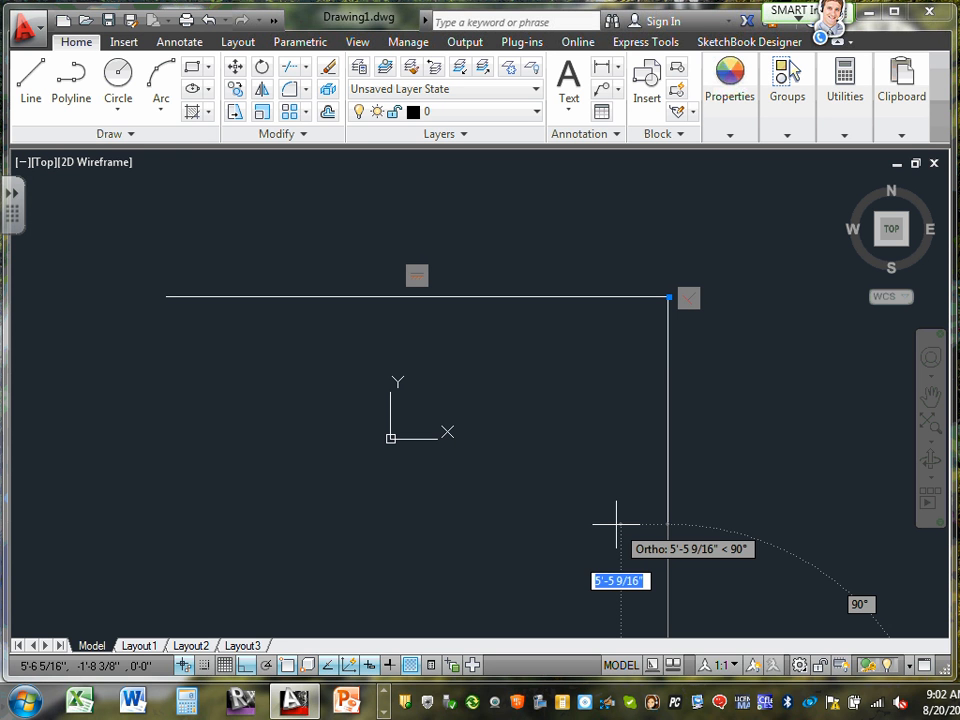
type("z")
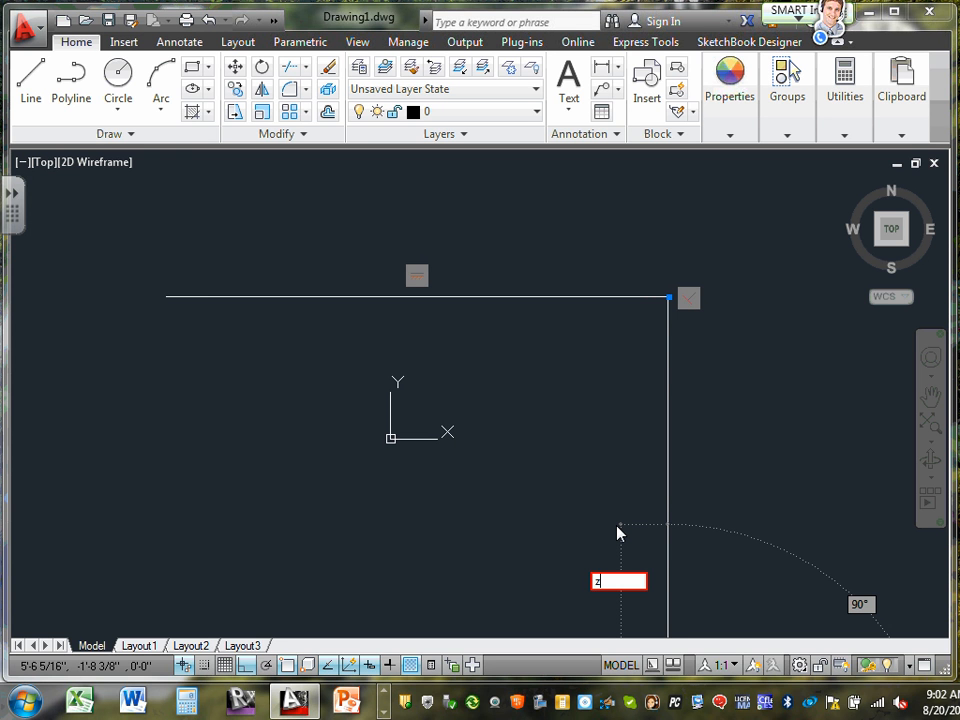
key("Return")
key("BackSpace")
type("z")
key("Return")
left_click(502, 396)
scroll(590, 493, "down", 2)
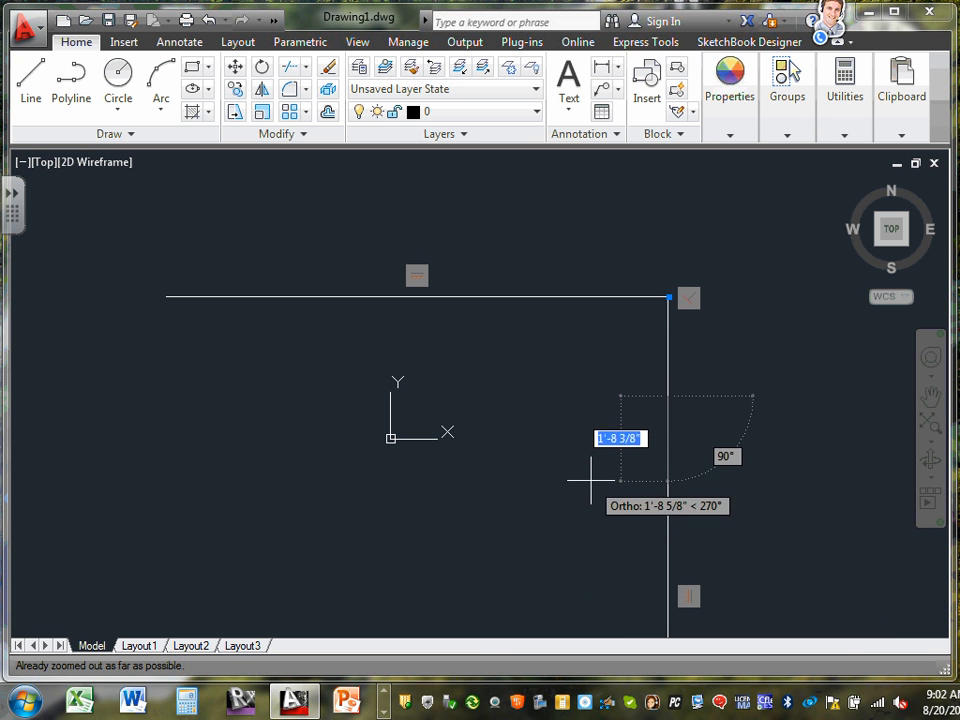
key("Escape")
Zoom to the drawing extents and then farther out so both lines are fully in view
type("z")
key("Return")
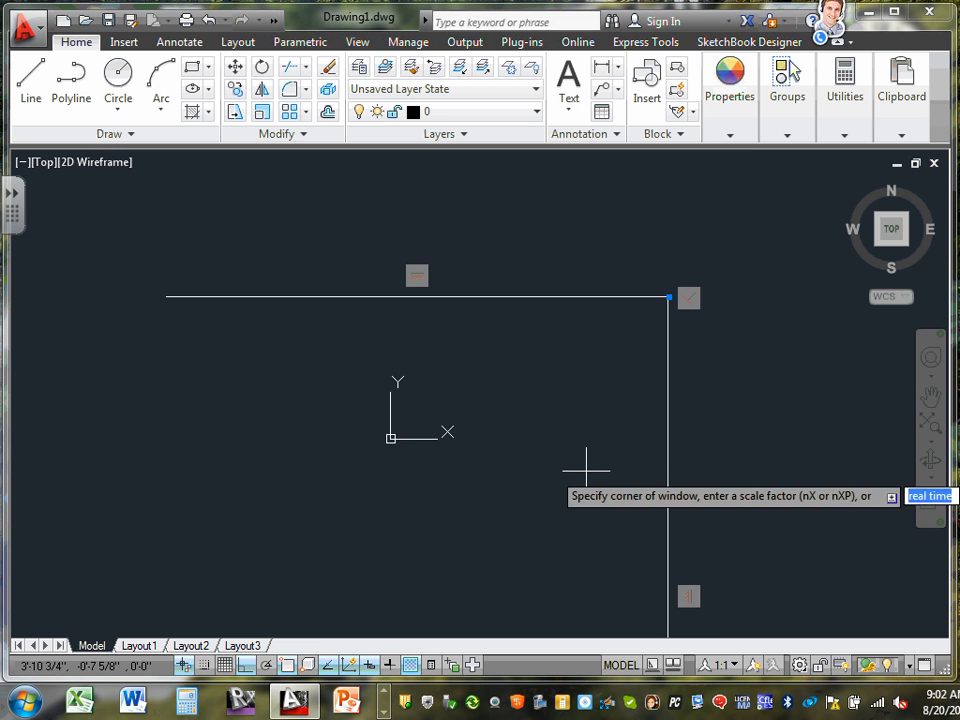
type("e")
key("Return")
scroll(595, 441, "down", 4)
scroll(606, 437, "down", 2)
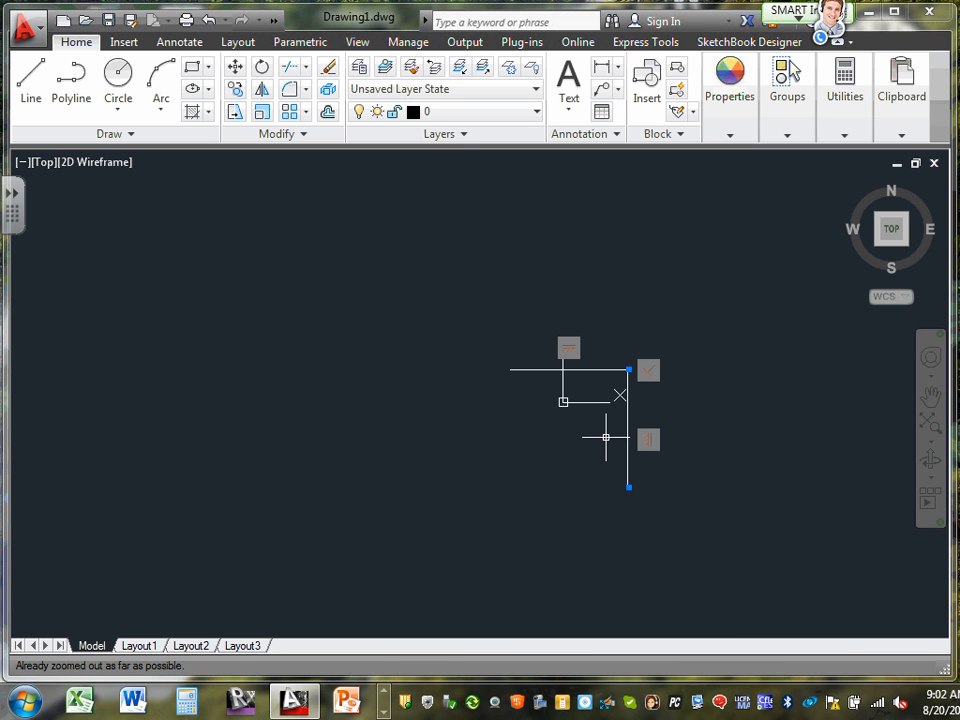
Examine the two connected lines at several zoom levels, panning across the drawing area
scroll(608, 433, "up", 3)
scroll(602, 433, "down", 3)
scroll(596, 440, "up", 1)
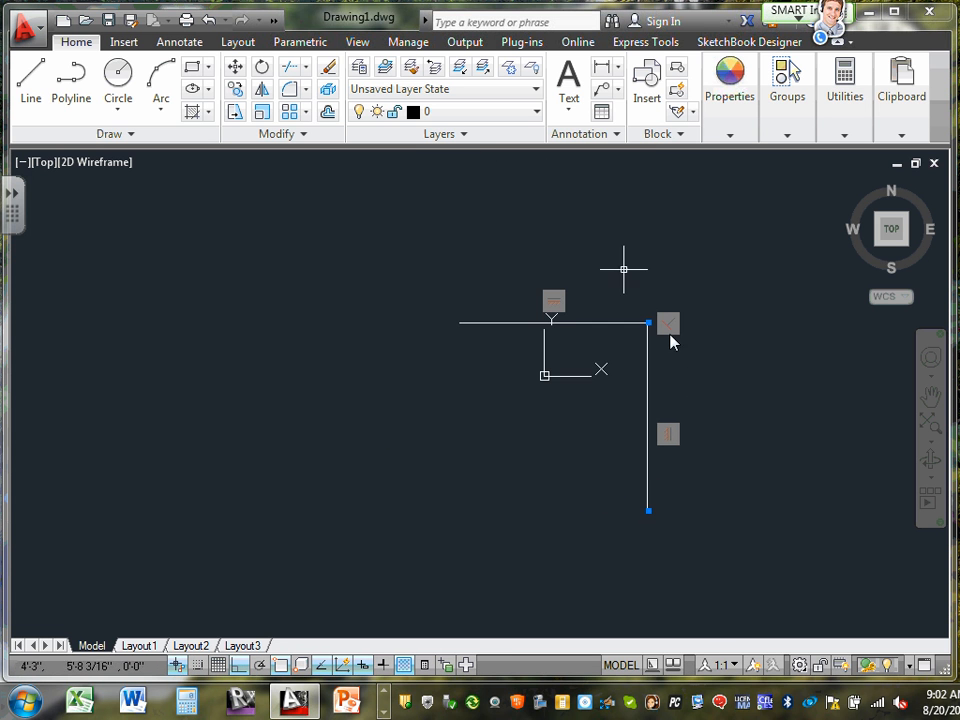
scroll(656, 357, "up", 2)
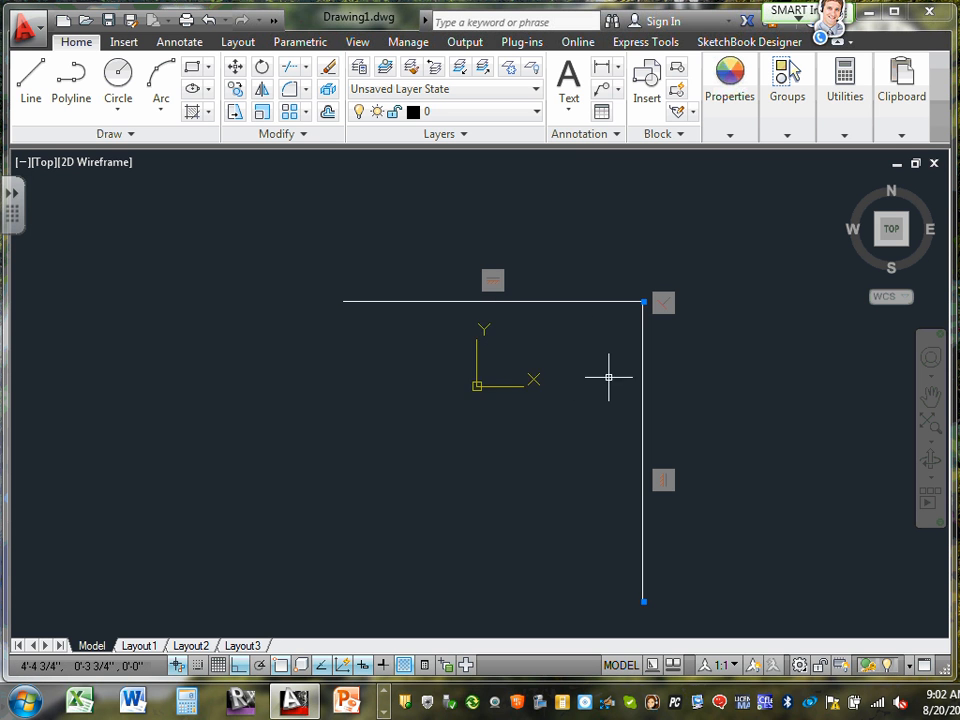
scroll(615, 369, "down", 2)
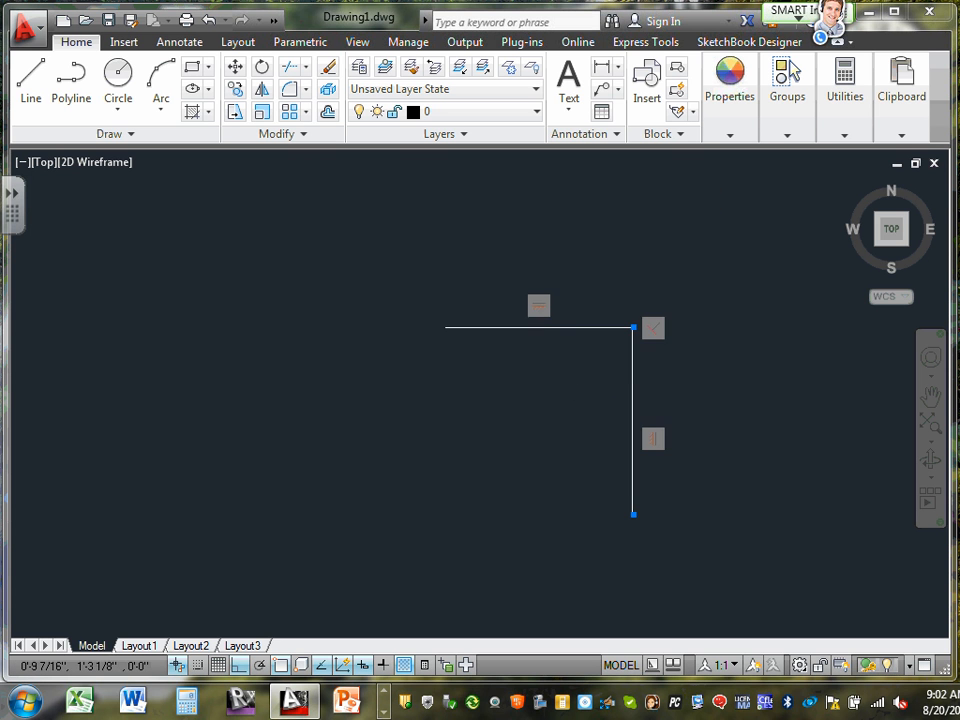
scroll(542, 357, "up", 5)
mouse_move(514, 279)
middle_mouse_down()
mouse_move(473, 314)
mouse_move(429, 317)
middle_mouse_up()
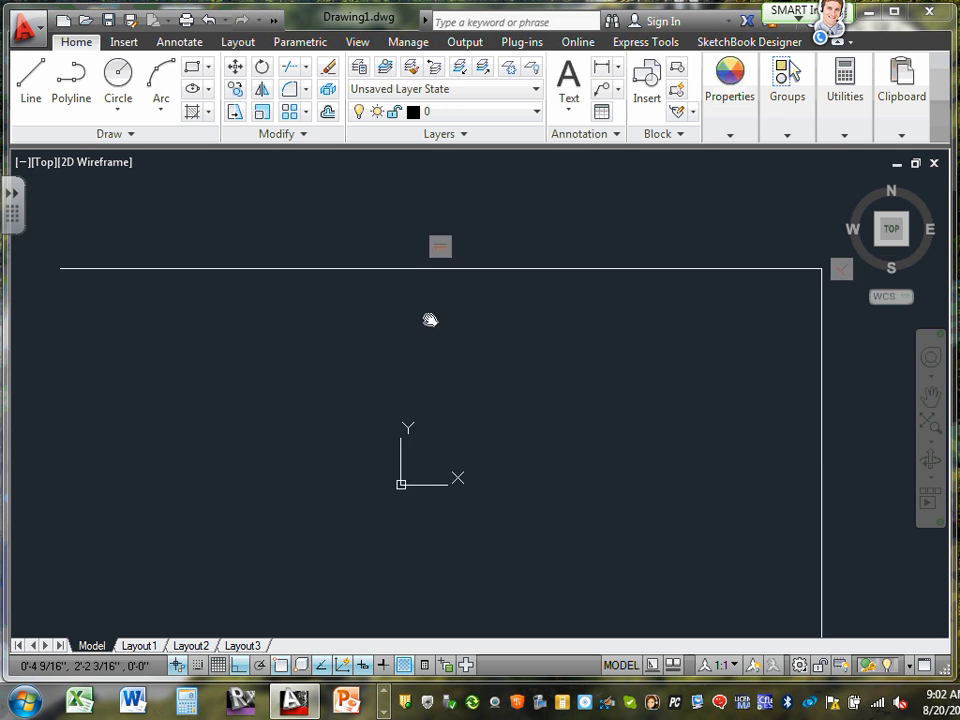
scroll(440, 308, "down", 4)
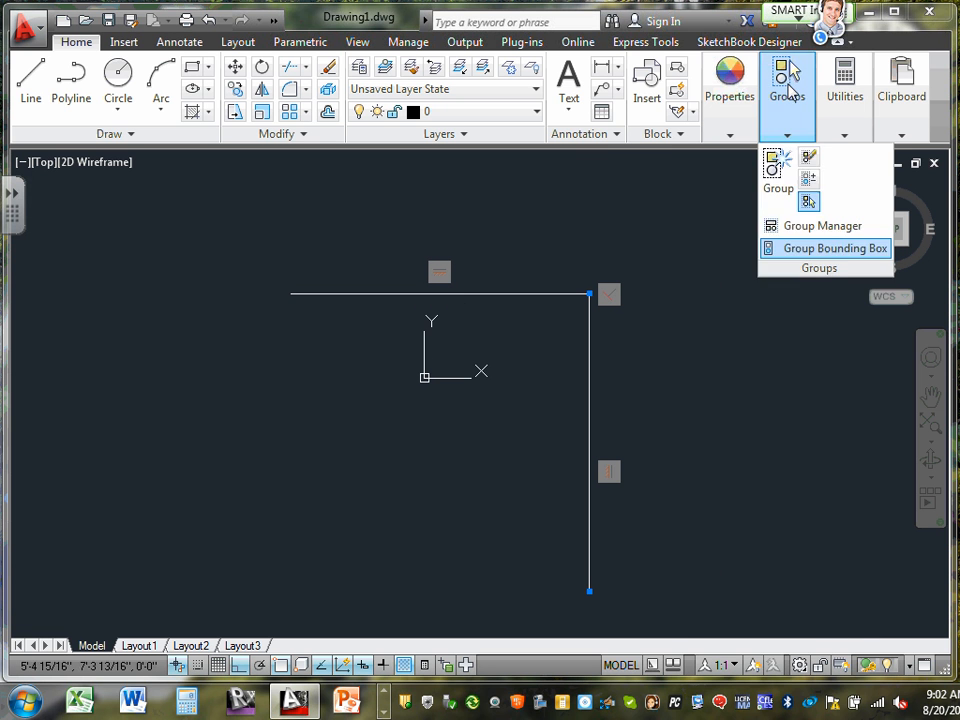
Start a distance measurement from the left end of the horizontal line and cancel it before picking a second point
mouse_move(902, 140)
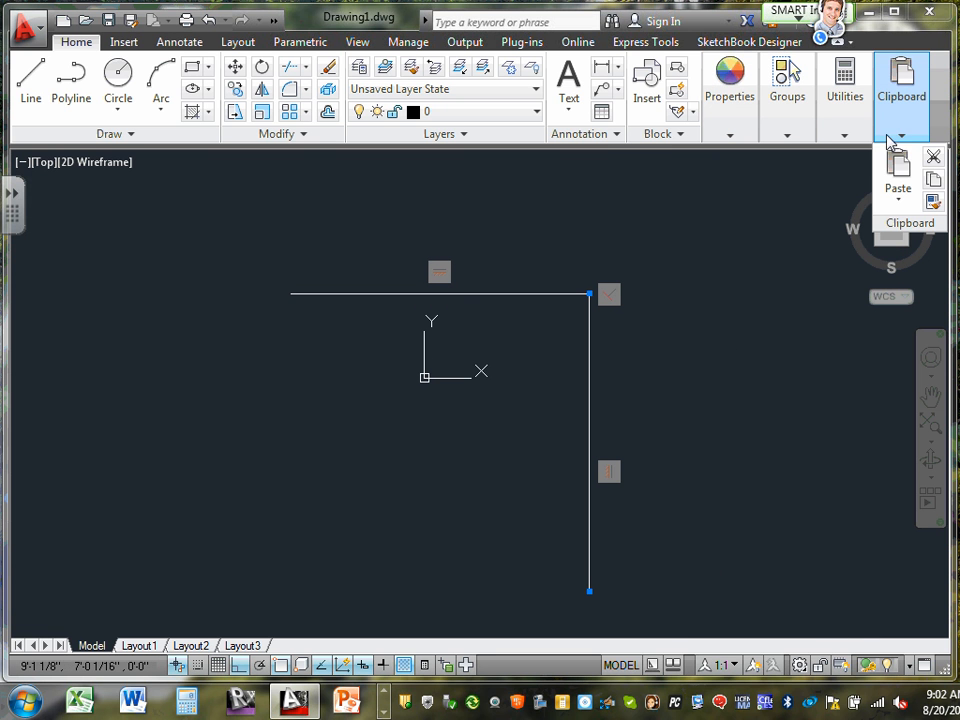
mouse_move(850, 139)
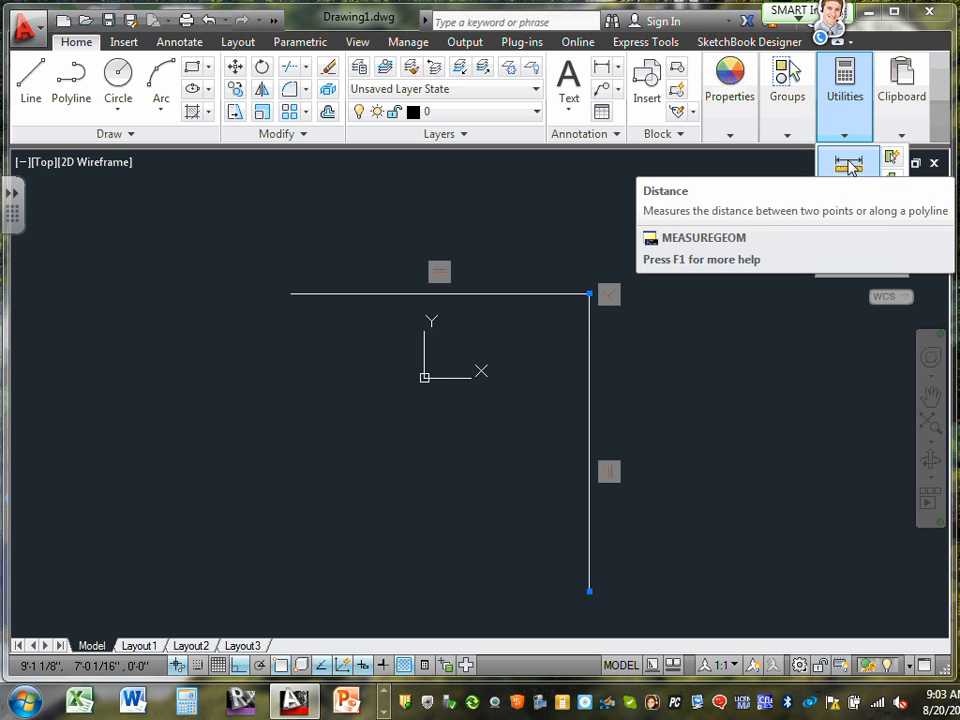
left_click(848, 166)
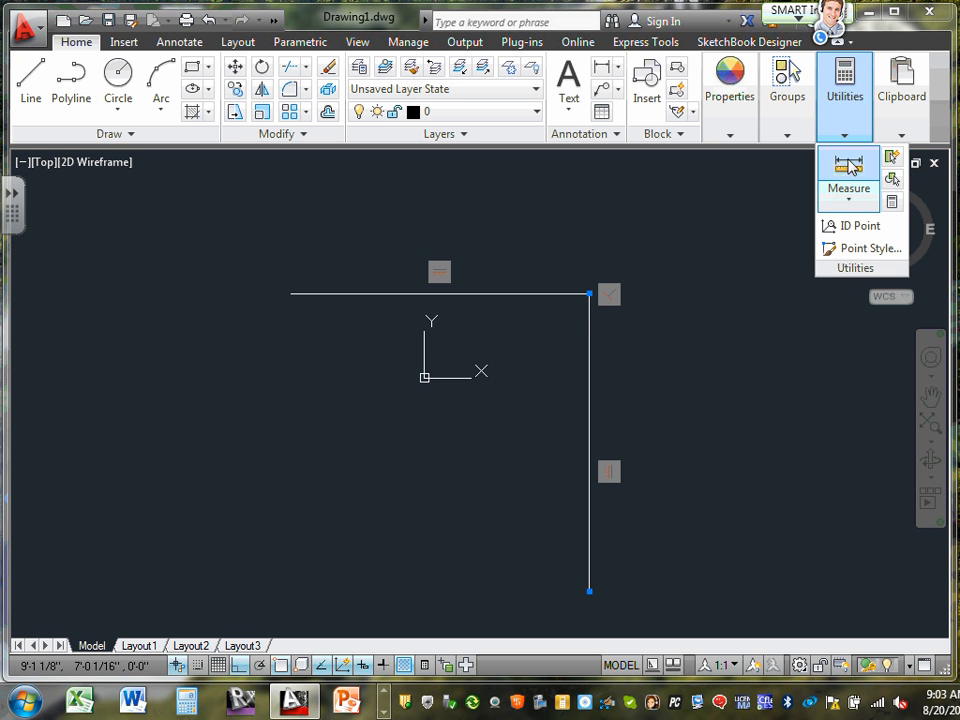
left_click(289, 293)
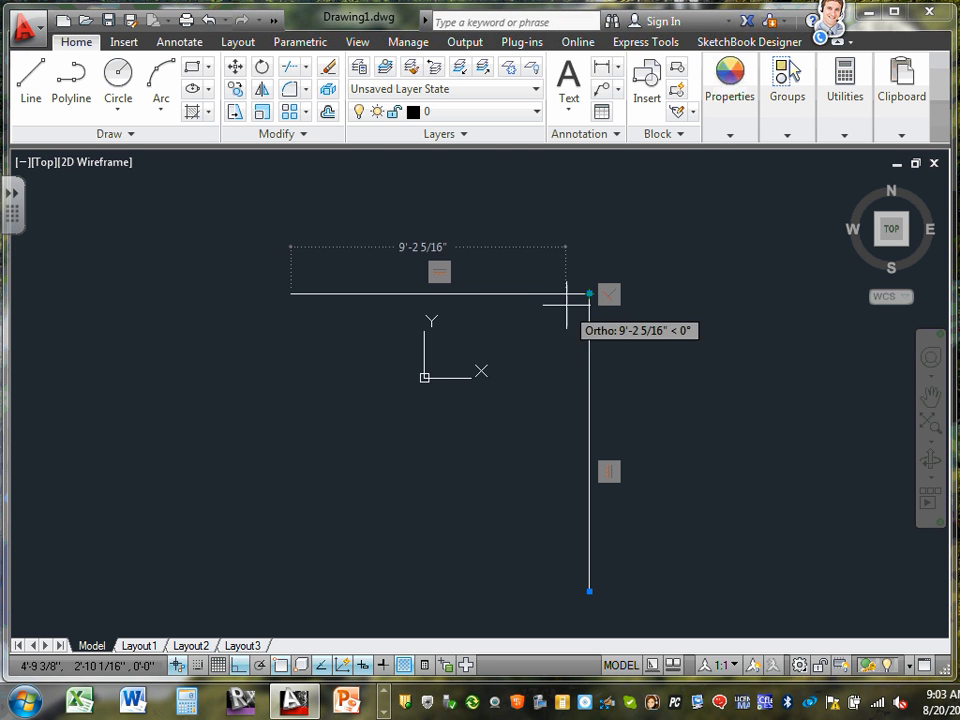
key("Escape")
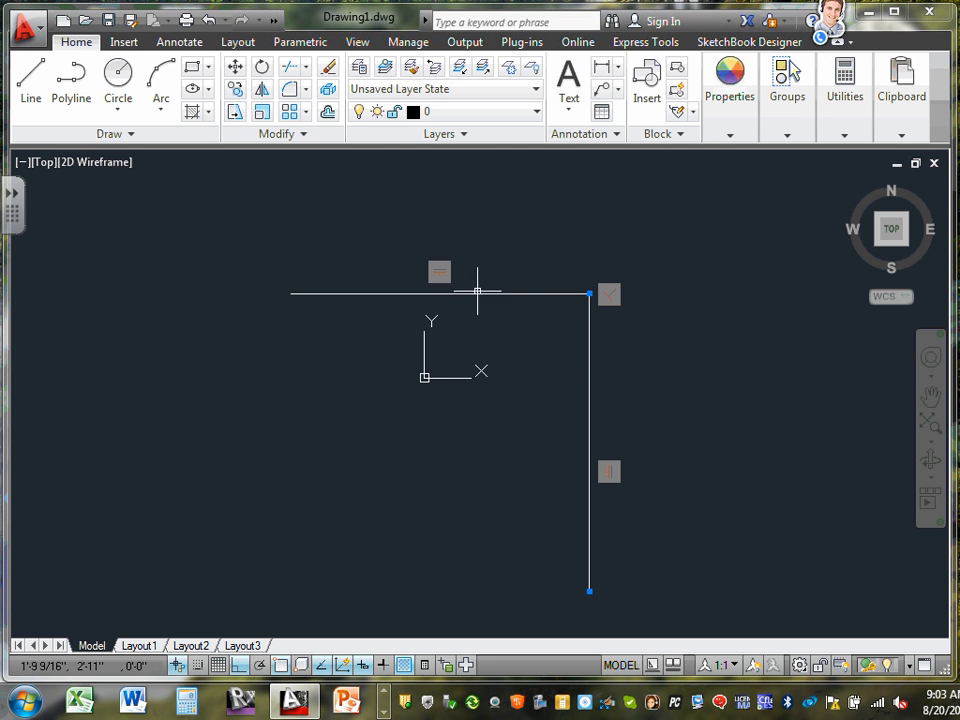
Select all the drawn lines with a window and erase them
left_click(231, 247)
left_click(634, 622)
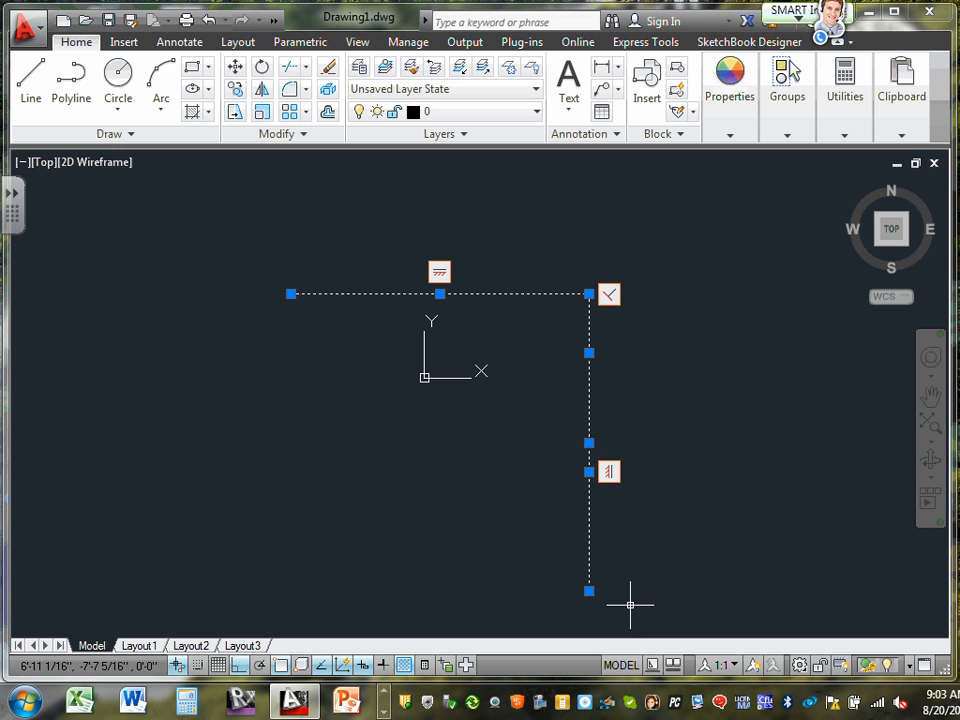
key("Delete")
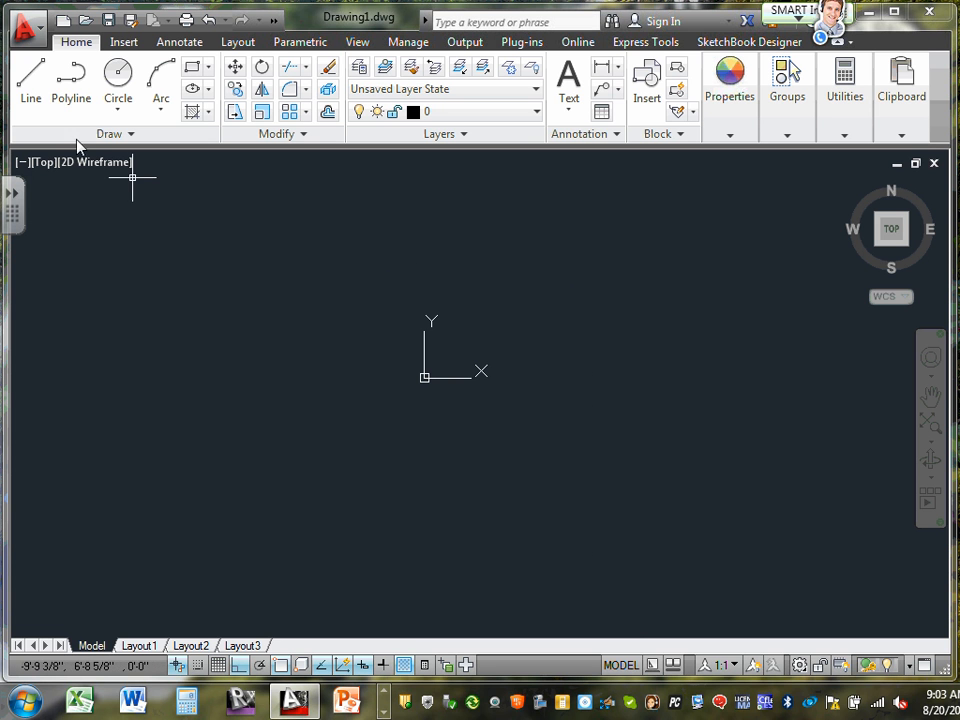
Draw a single horizontal line 10' long in the upper part of the empty drawing area
left_click(36, 95)
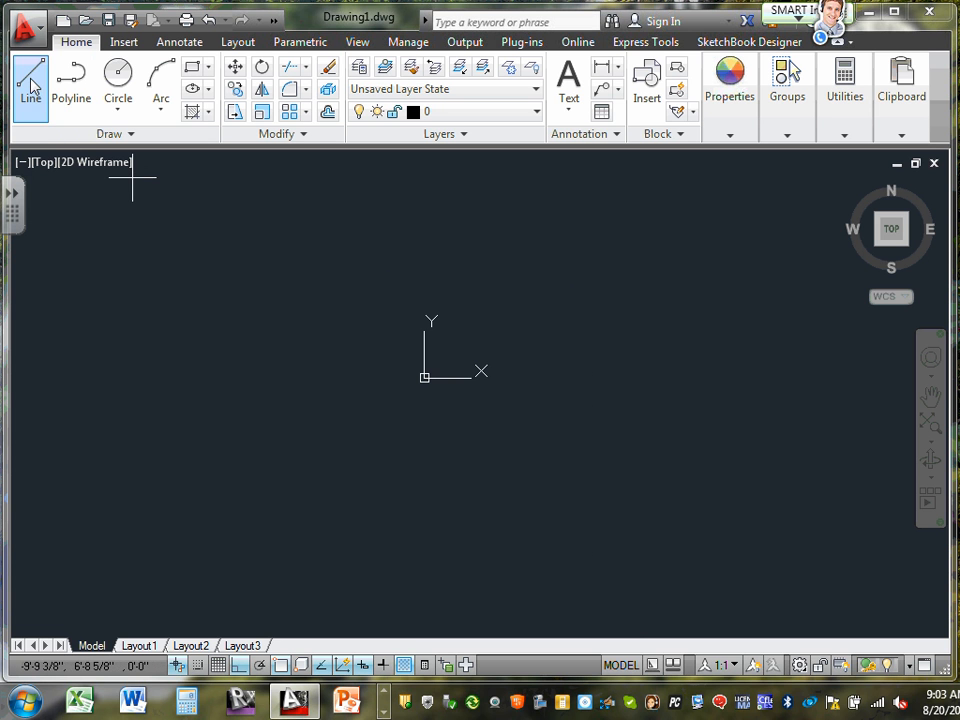
left_click(188, 258)
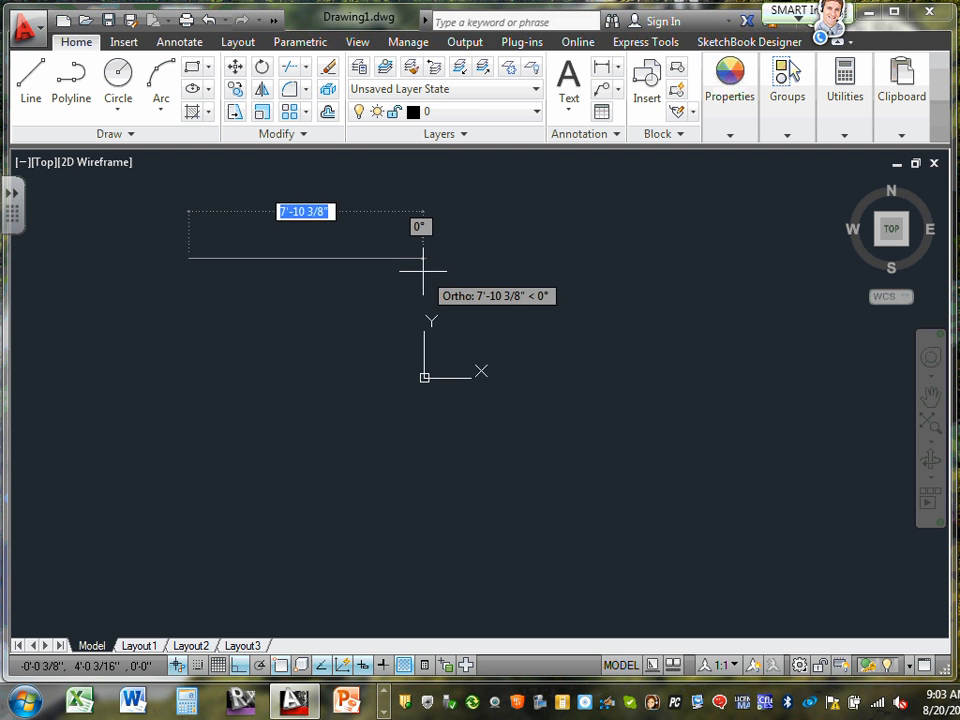
type("10")
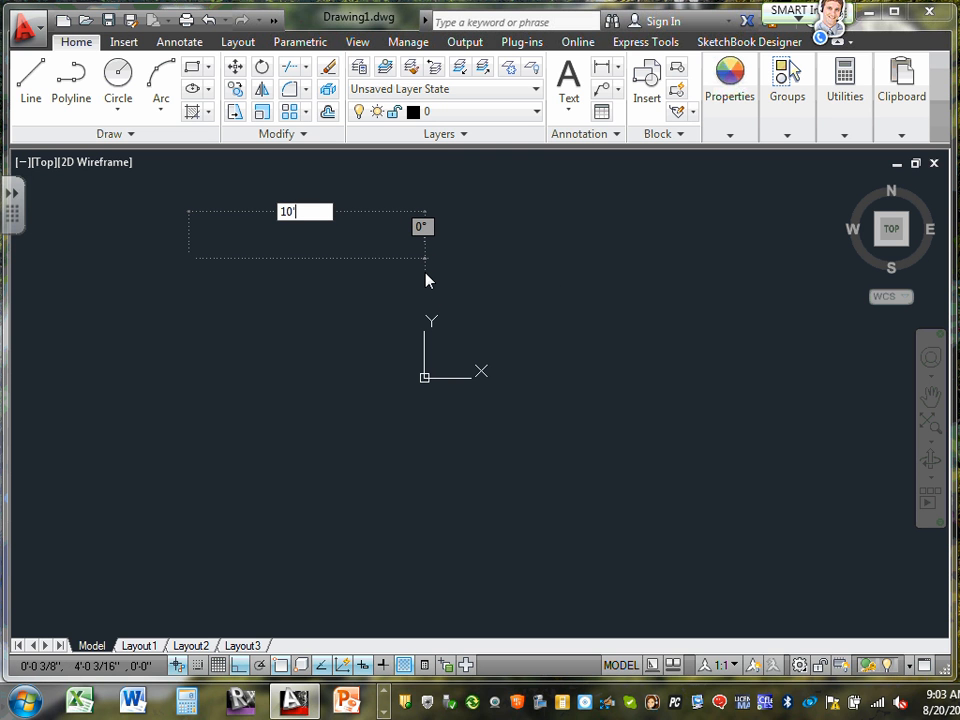
key("Return")
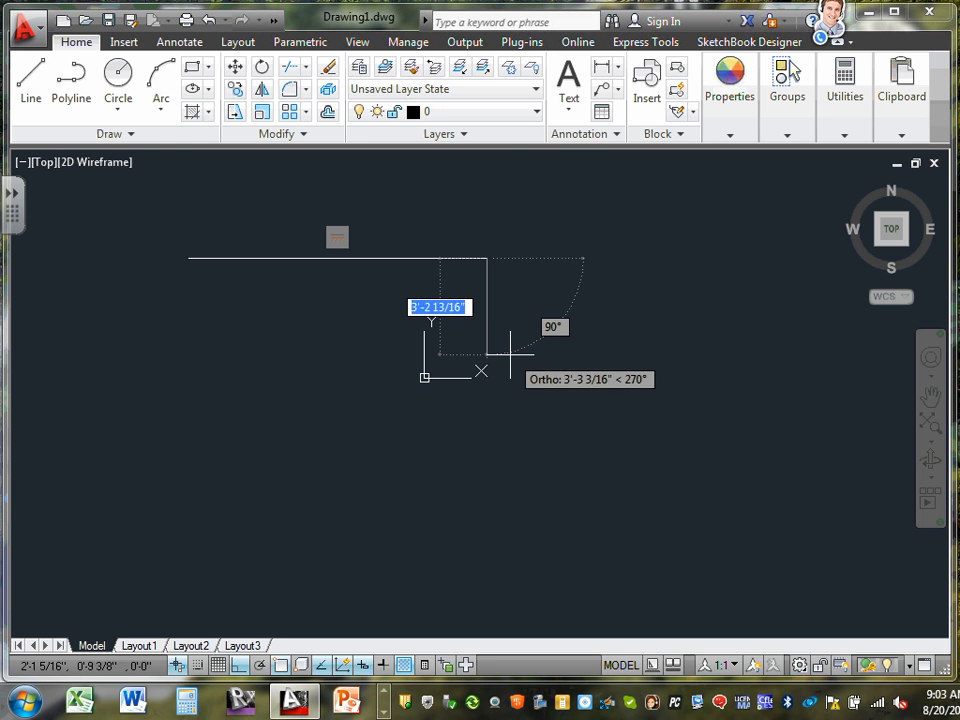
key("Escape")
middle_click_drag(294, 320, 326, 351)
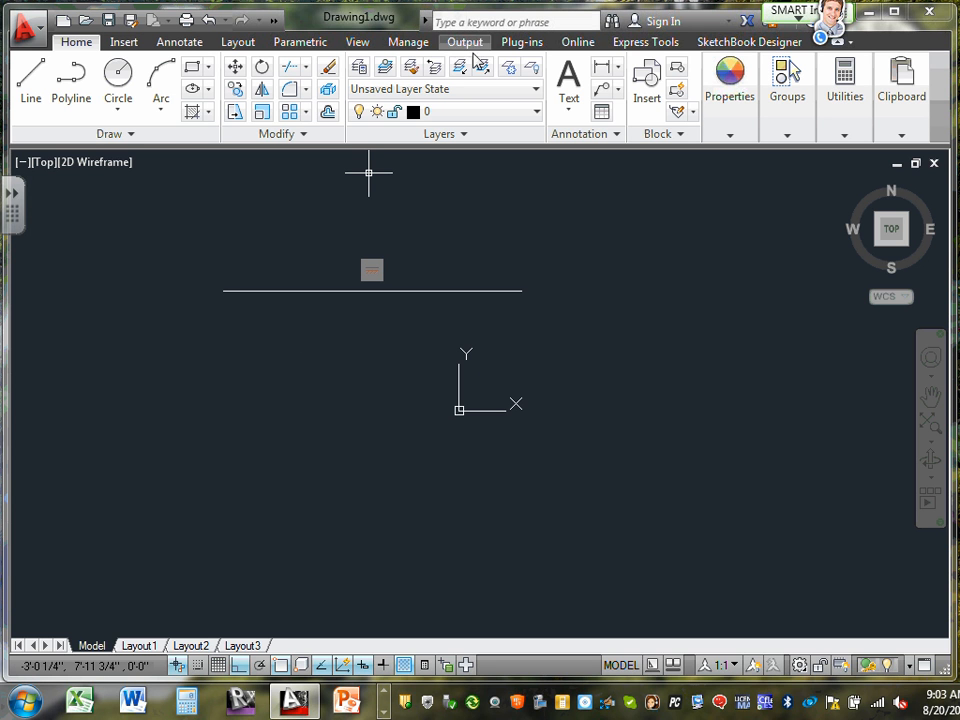
Measure the distance between the two endpoints of the horizontal line
left_click(497, 291)
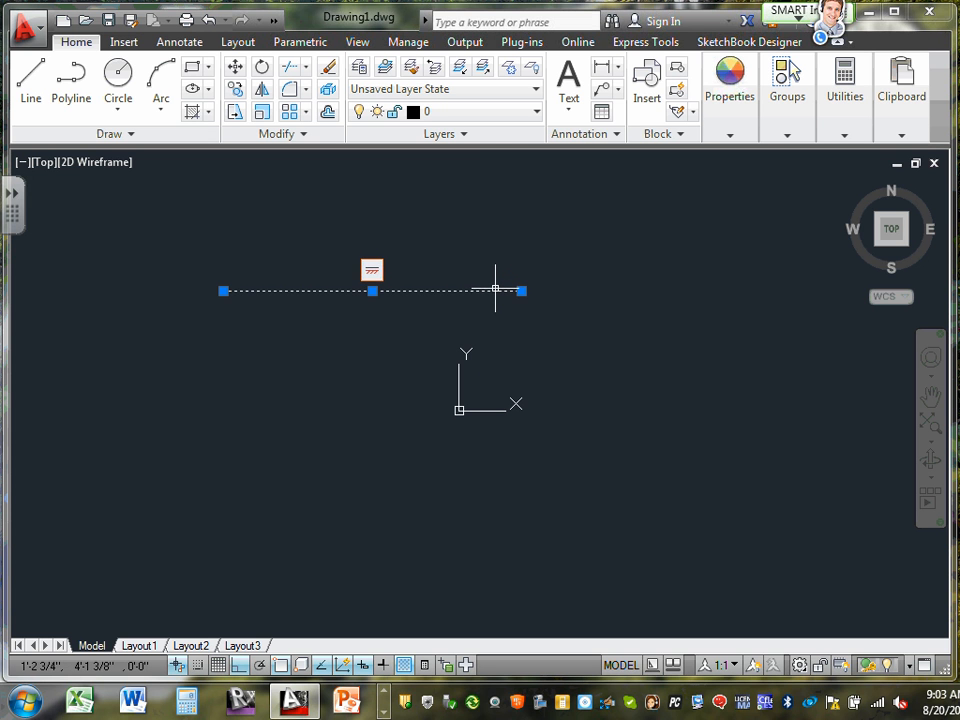
key("Escape")
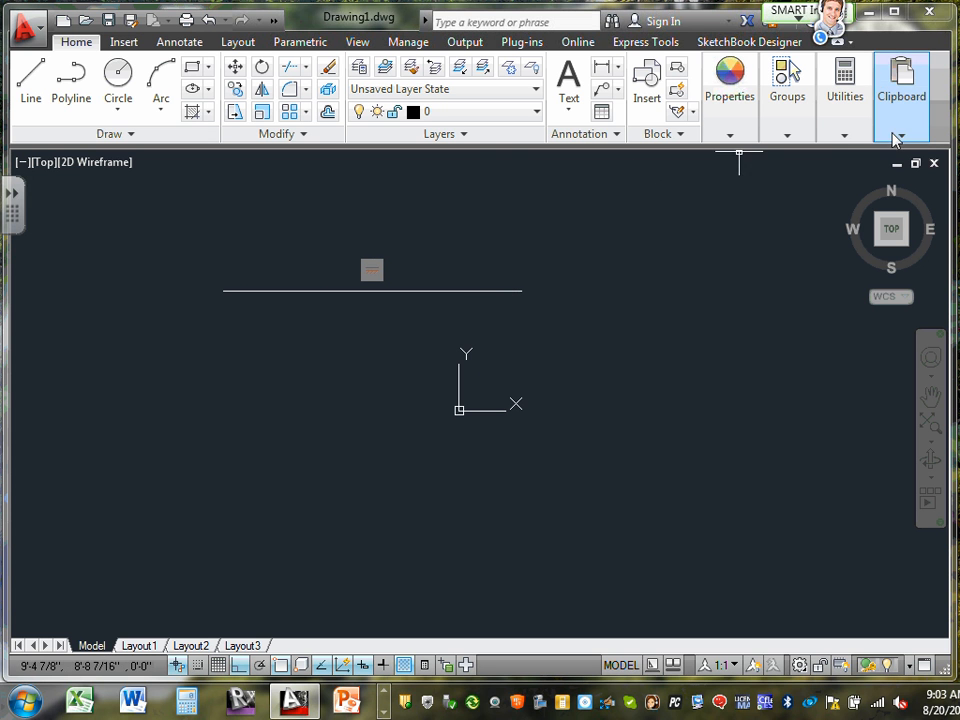
left_click(845, 137)
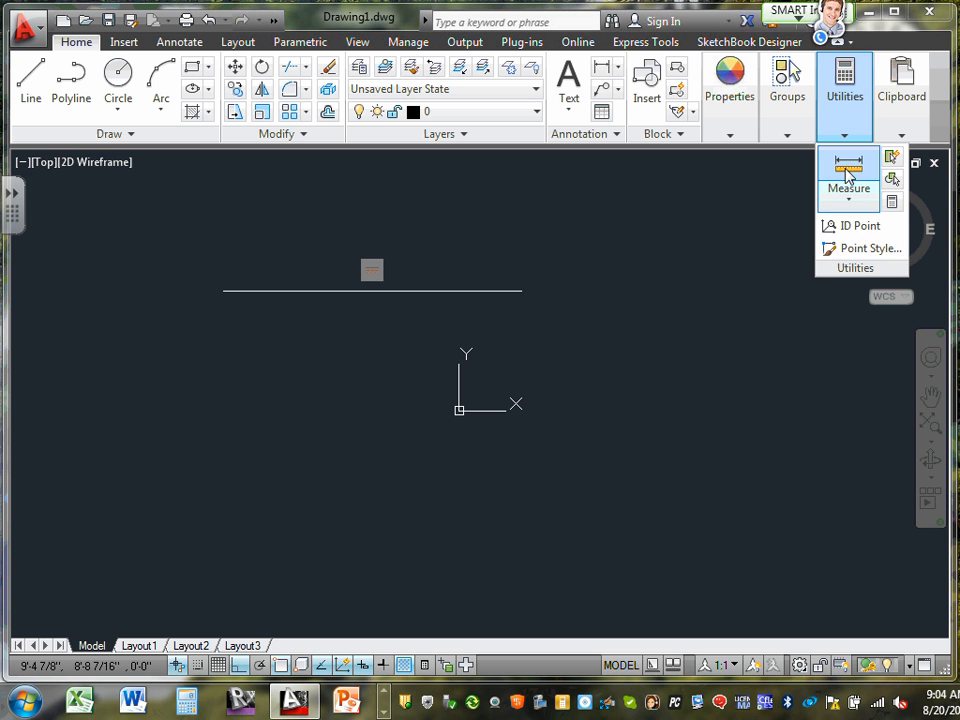
left_click(848, 170)
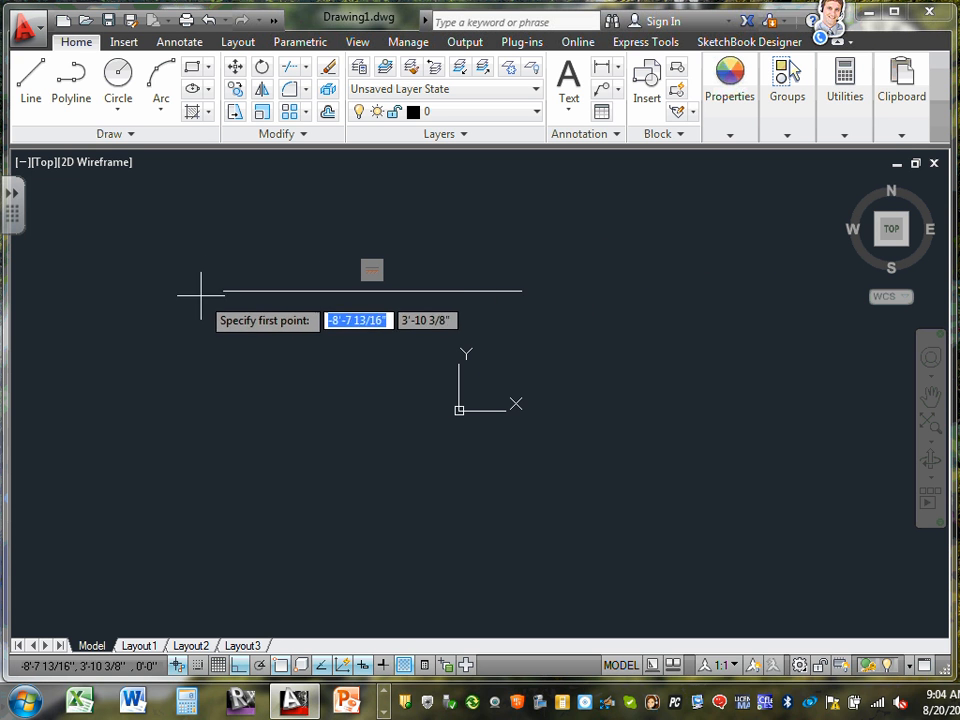
left_click(223, 291)
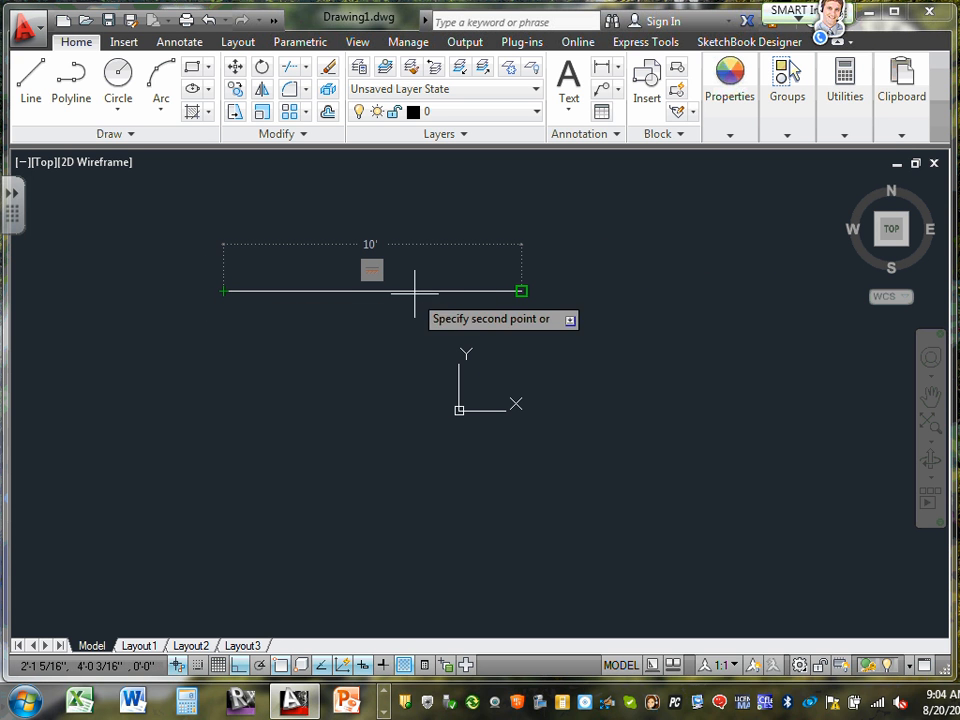
left_click(521, 291)
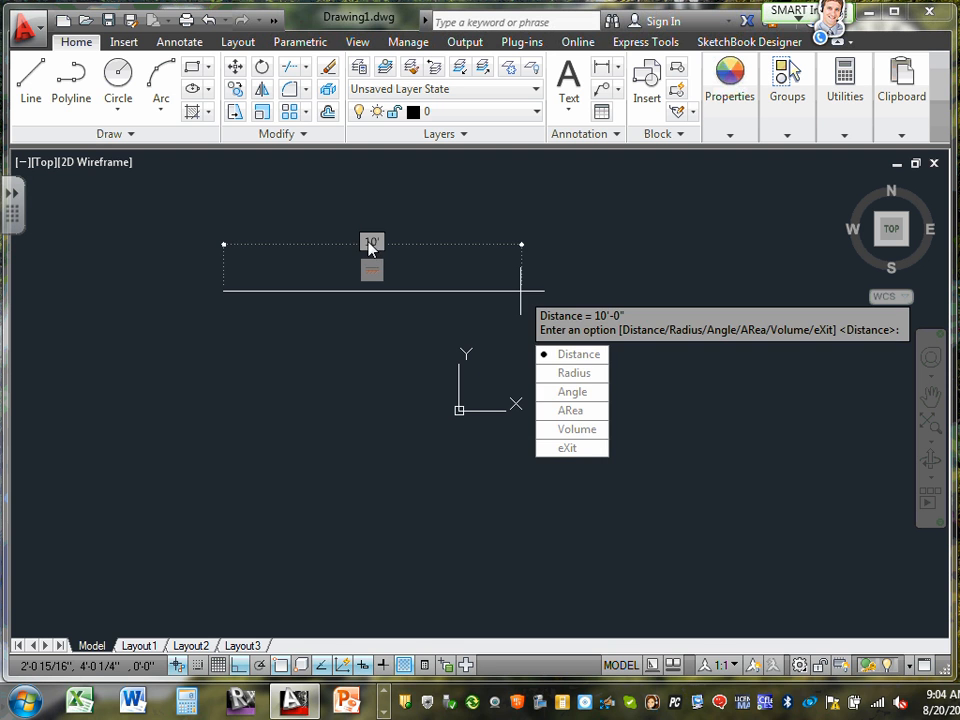
key("Escape")
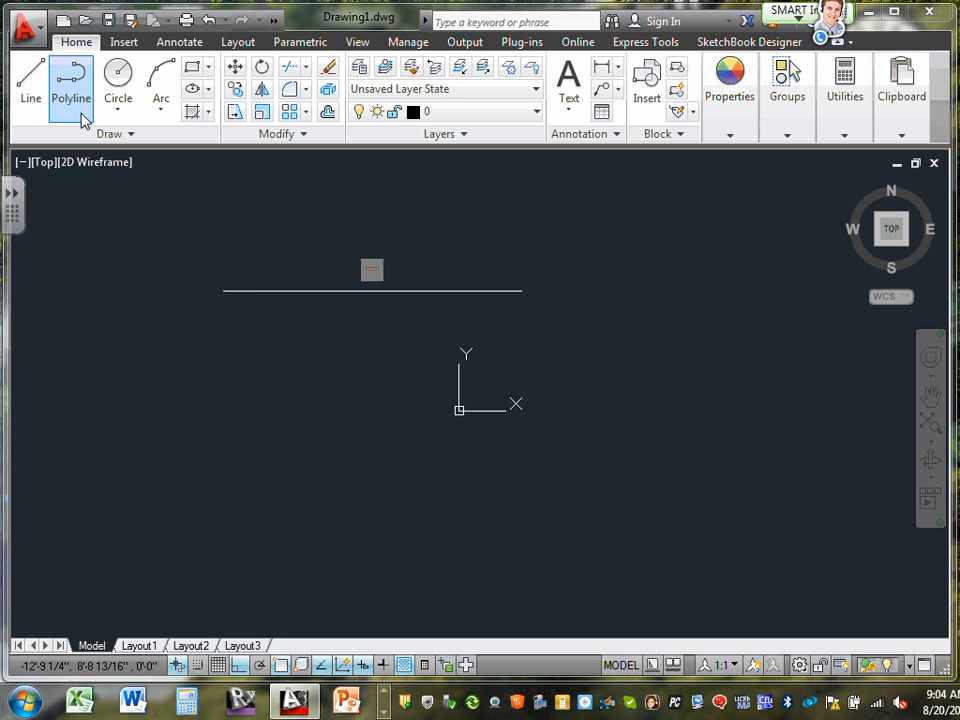
Sketch connected horizontal and vertical line segments, with a long horizontal below the 10' line and a vertical crossing both
left_click(31, 85)
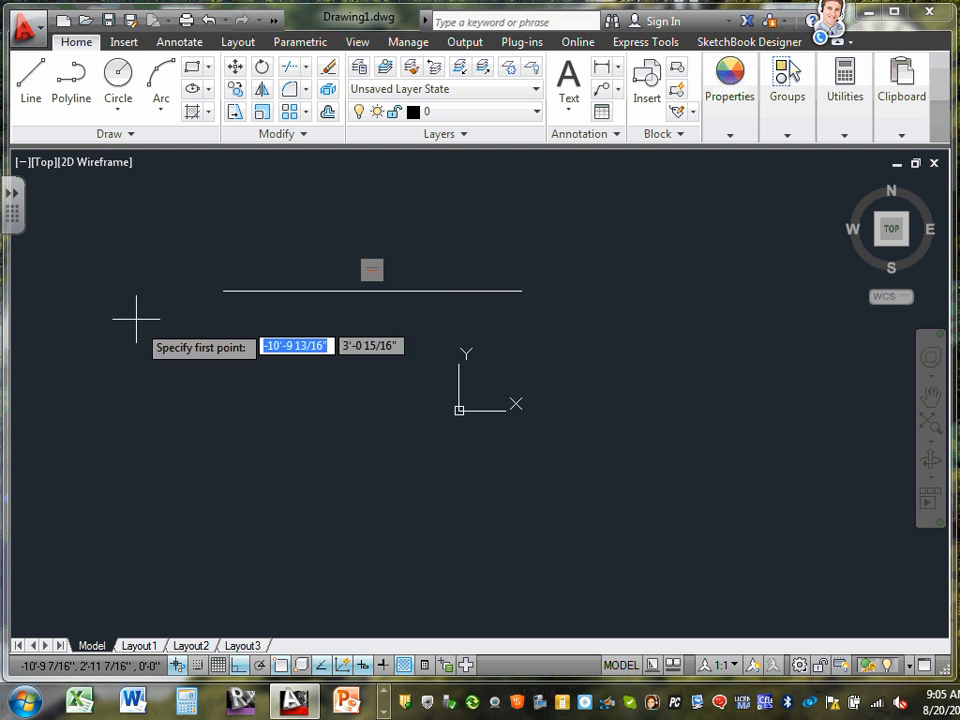
left_click(166, 355)
left_click(690, 355)
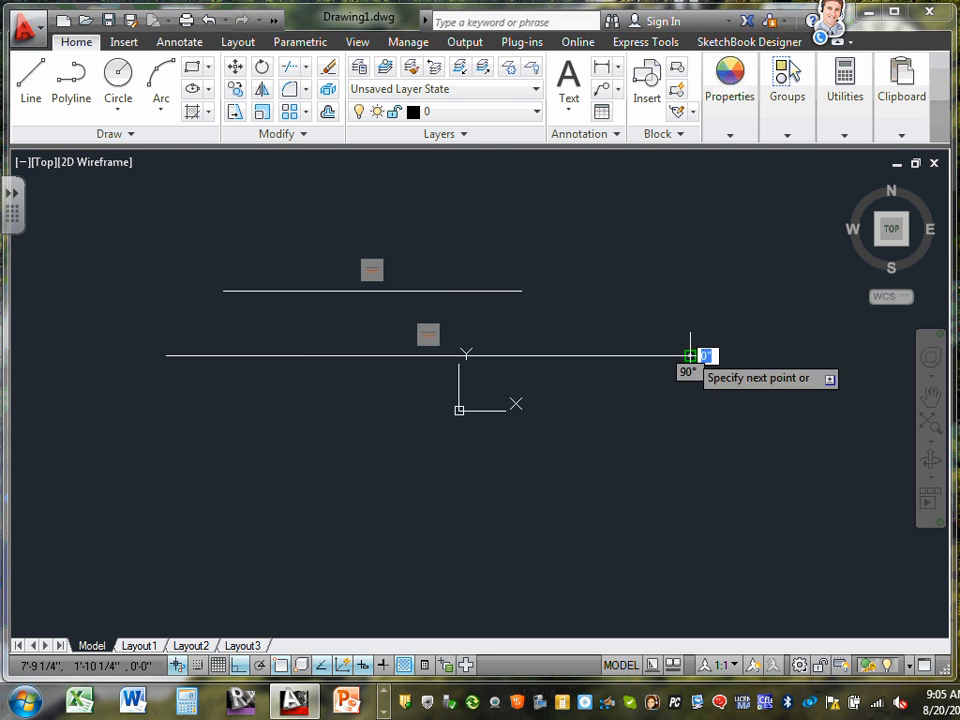
left_click(364, 260)
left_click(388, 440)
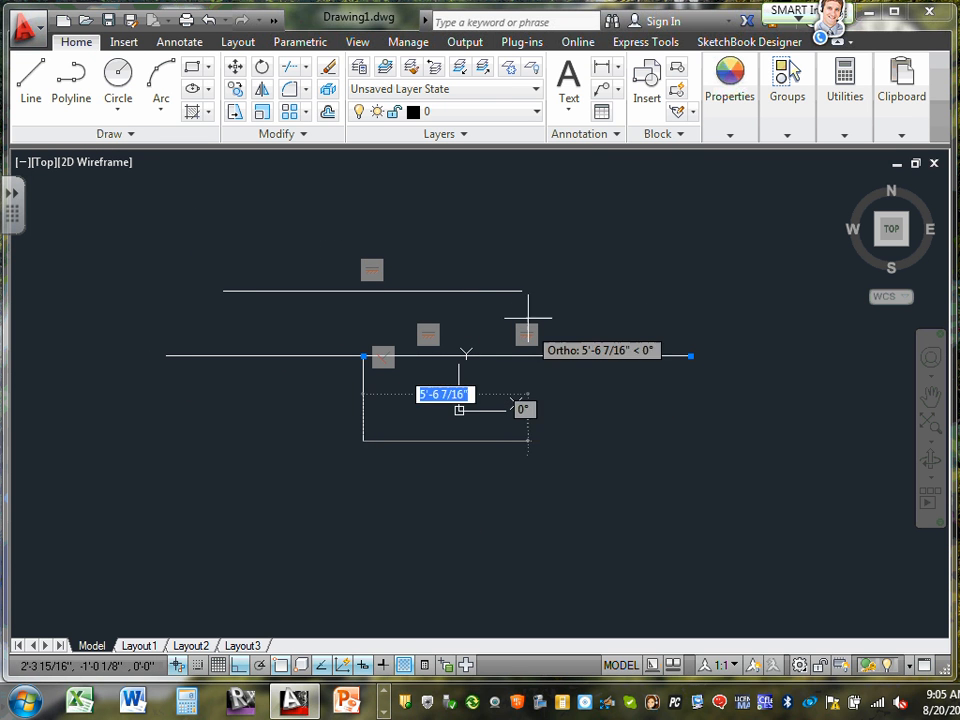
left_click(270, 261)
key("Escape")
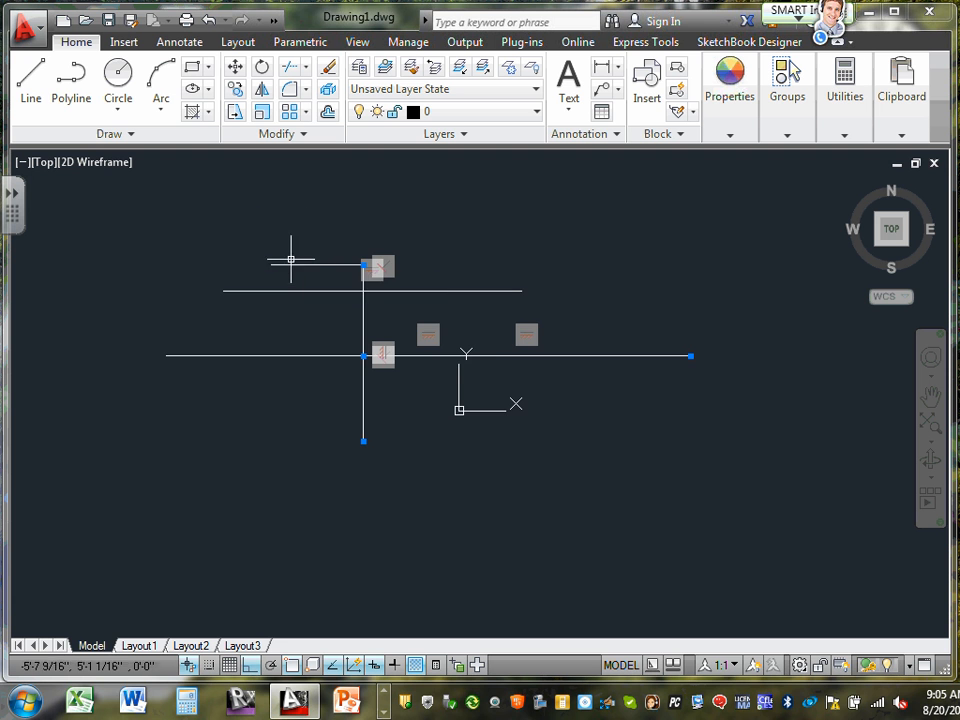
Examine the crossing lines and their constraint markers at several zoom levels
scroll(521, 389, "down", 4)
scroll(521, 385, "up", 5)
scroll(478, 392, "down", 4)
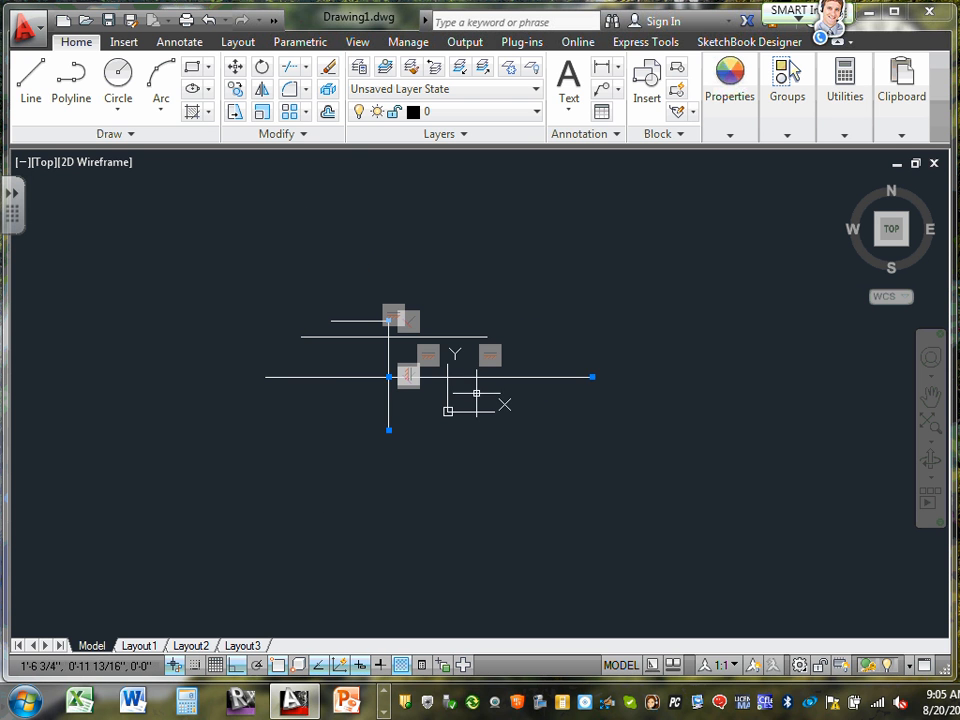
scroll(420, 377, "up", 2)
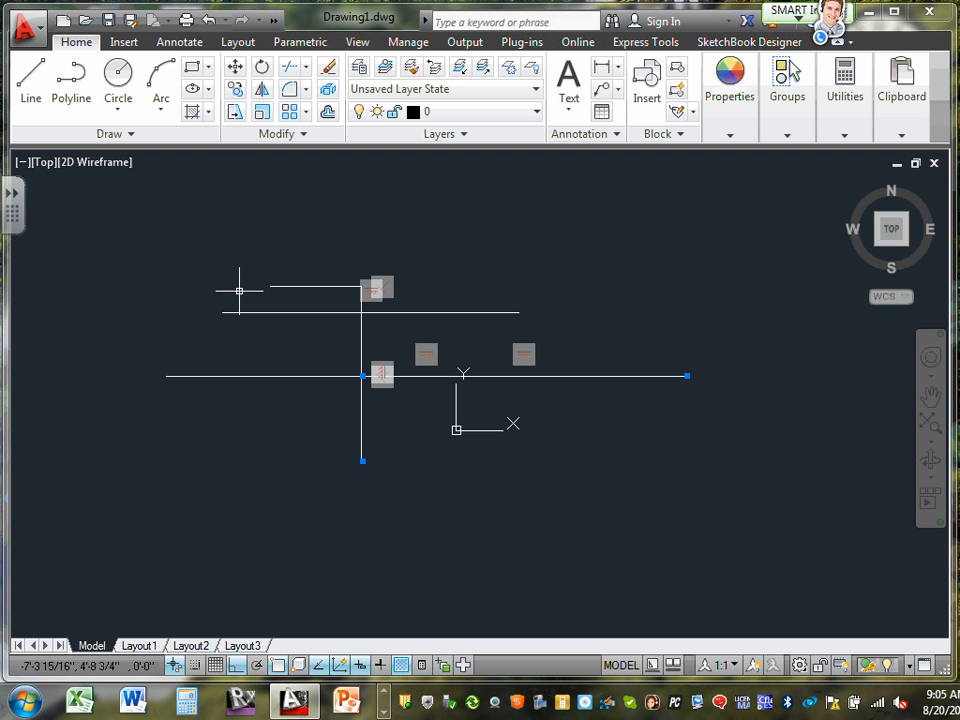
scroll(385, 319, "down", 2)
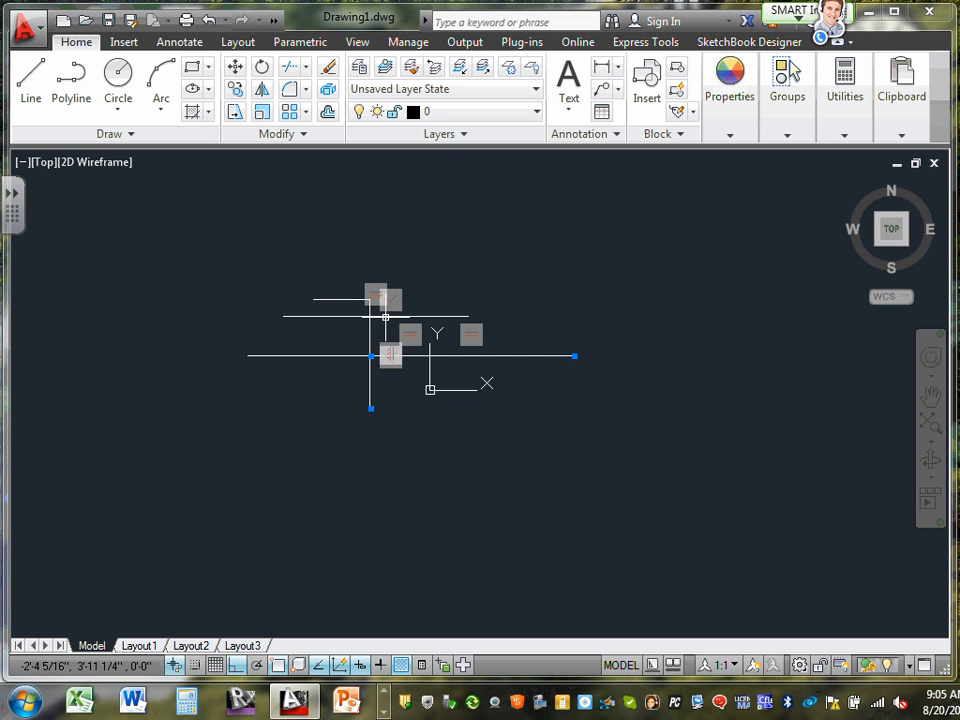
scroll(378, 315, "up", 4)
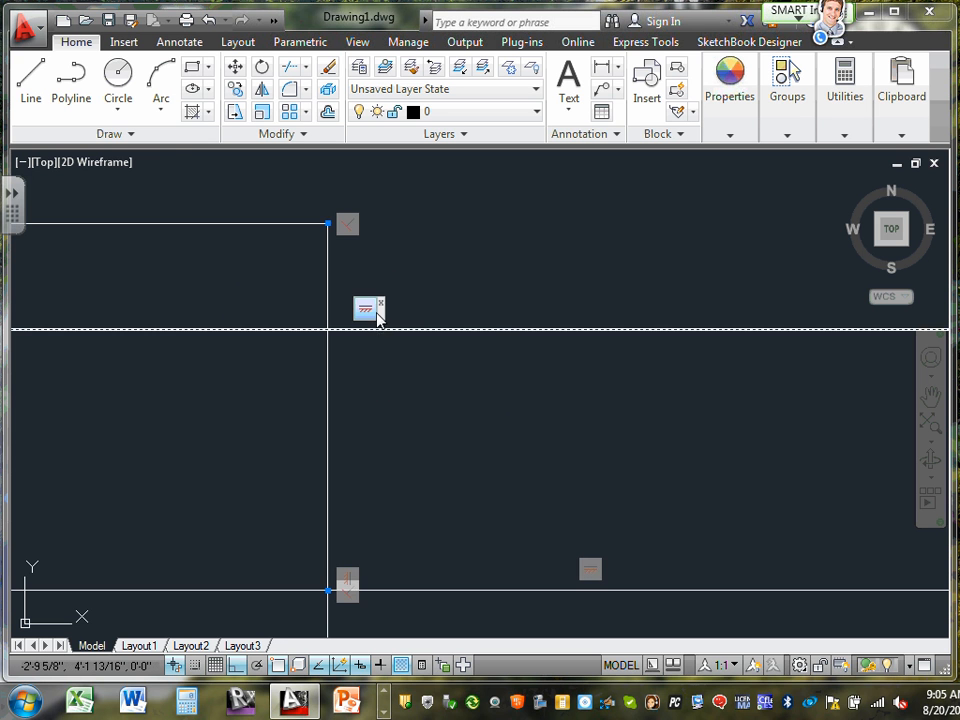
scroll(379, 312, "up", 3)
scroll(391, 315, "up", 2)
scroll(391, 316, "down", 5)
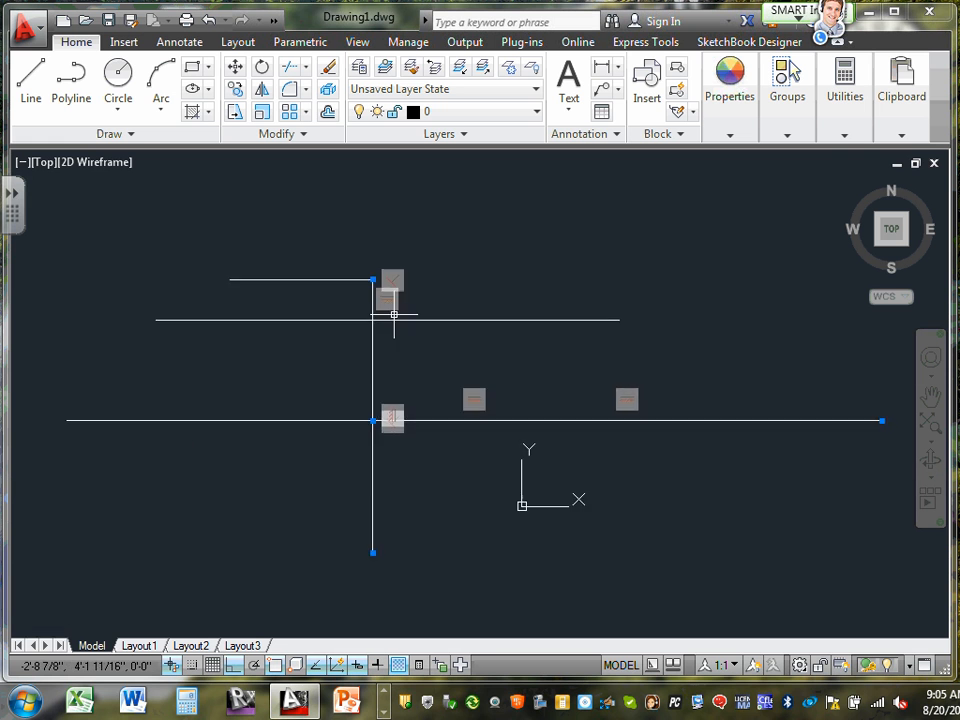
scroll(392, 315, "up", 4)
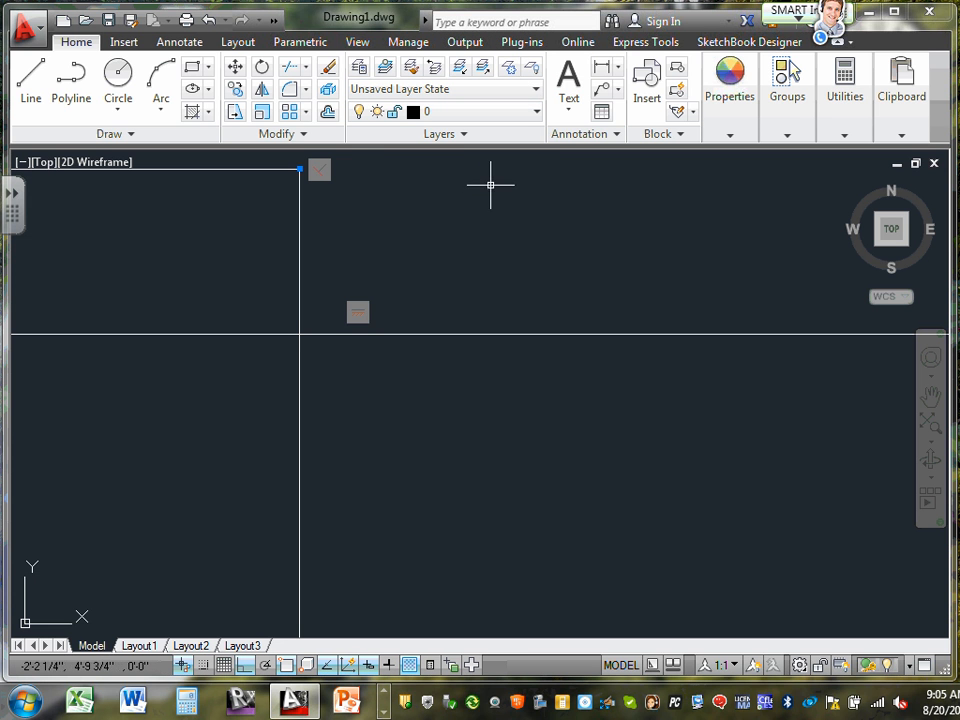
Zoom to the drawing extents so all the lines fit in view
left_click(356, 42)
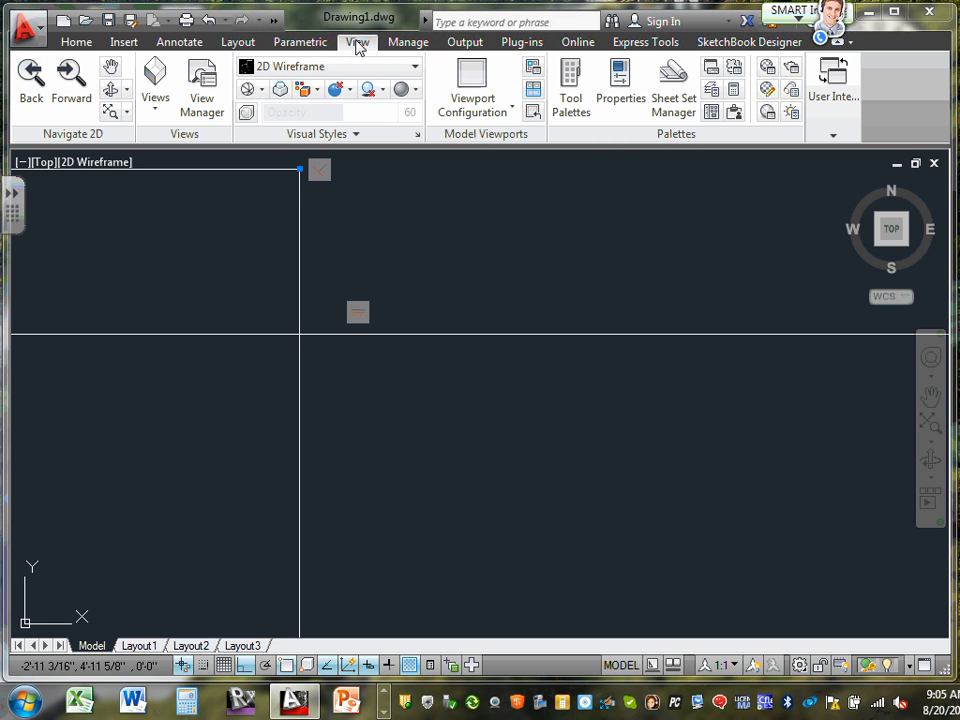
left_click(74, 43)
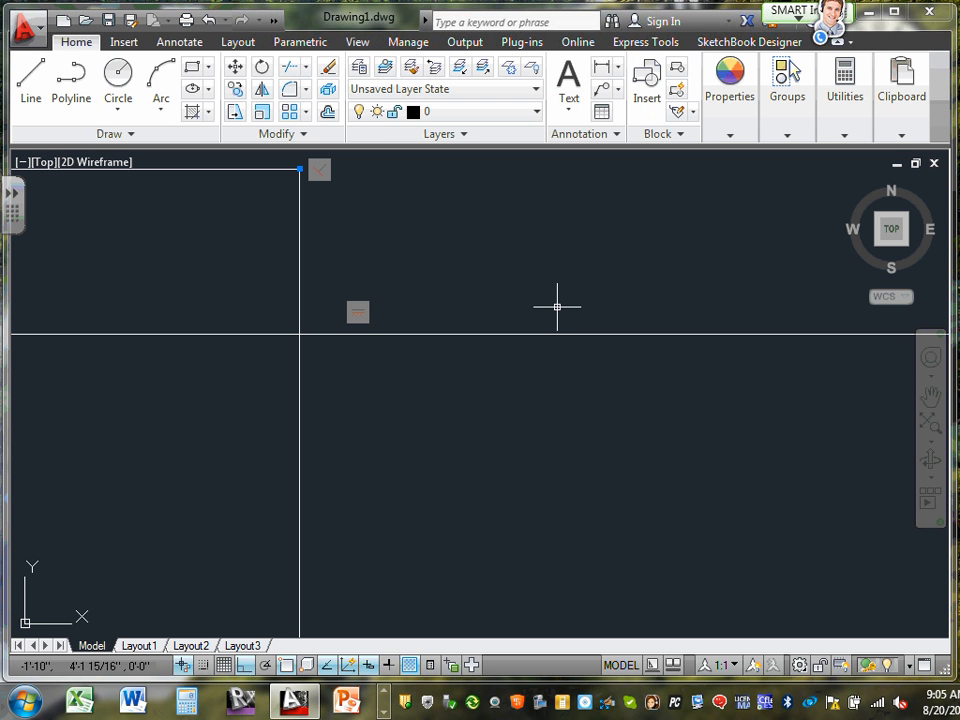
type("z")
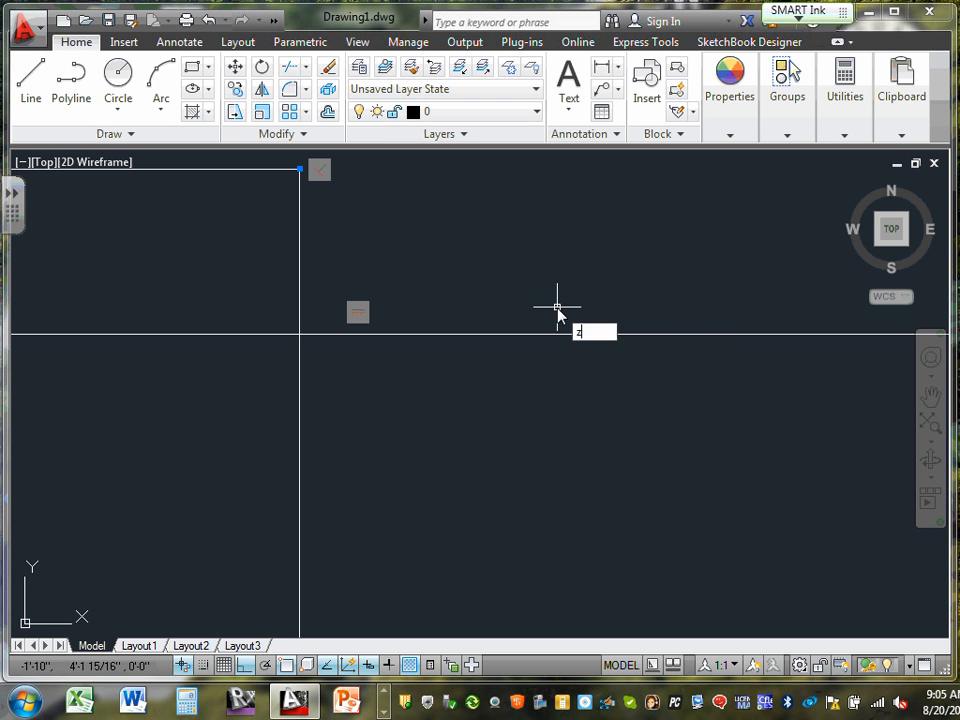
key("Return")
type("e")
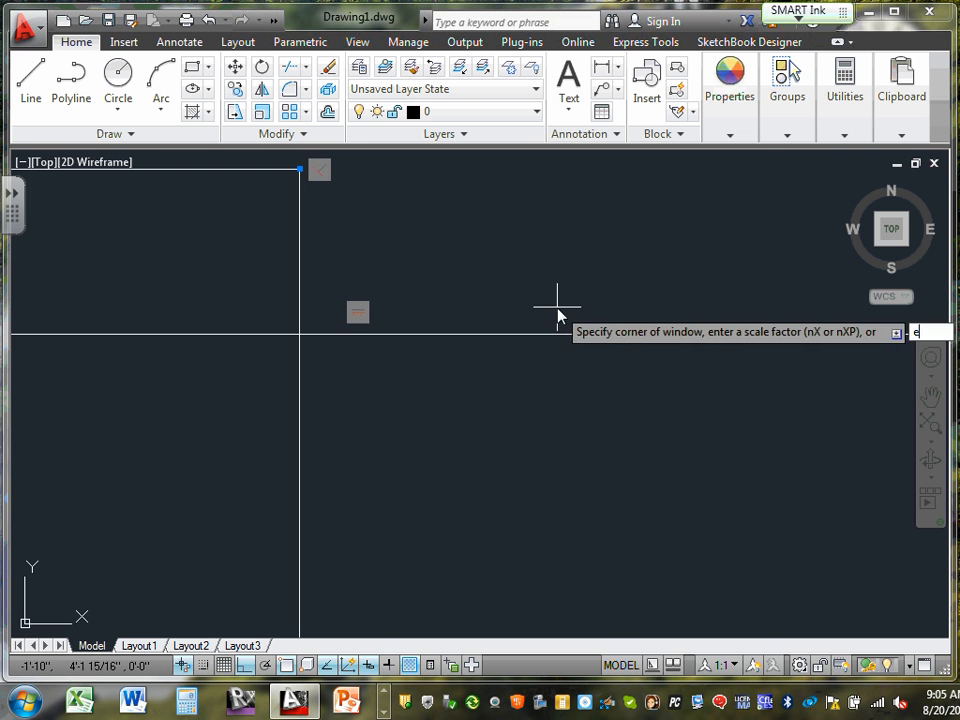
key("Return")
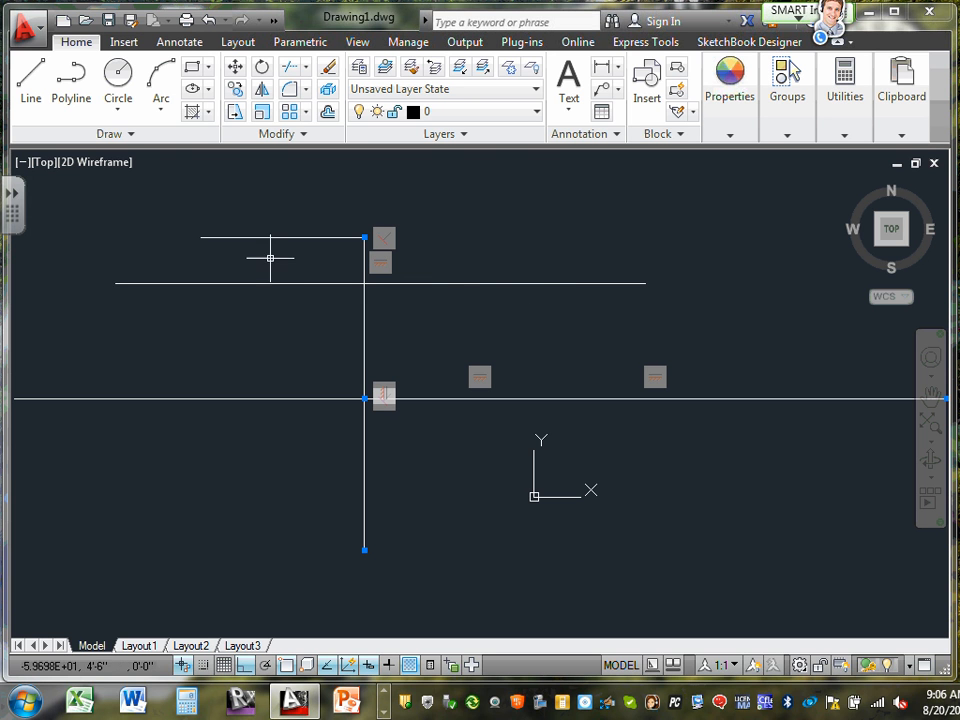
Erase the short horizontal line attached to the upper end of the vertical line
scroll(282, 256, "up", 4)
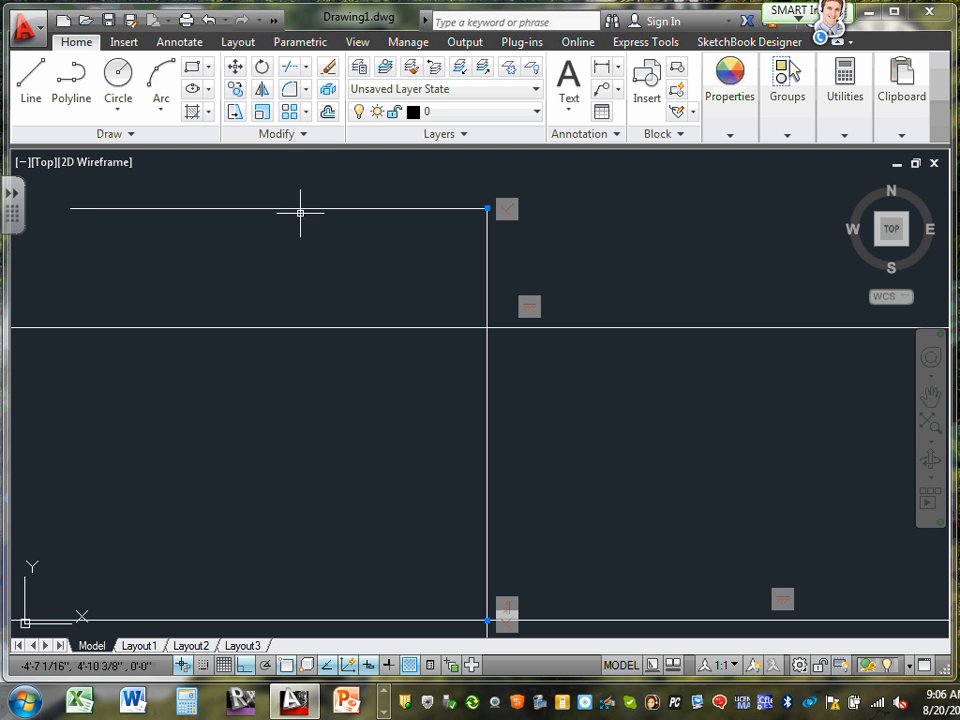
left_click(300, 208)
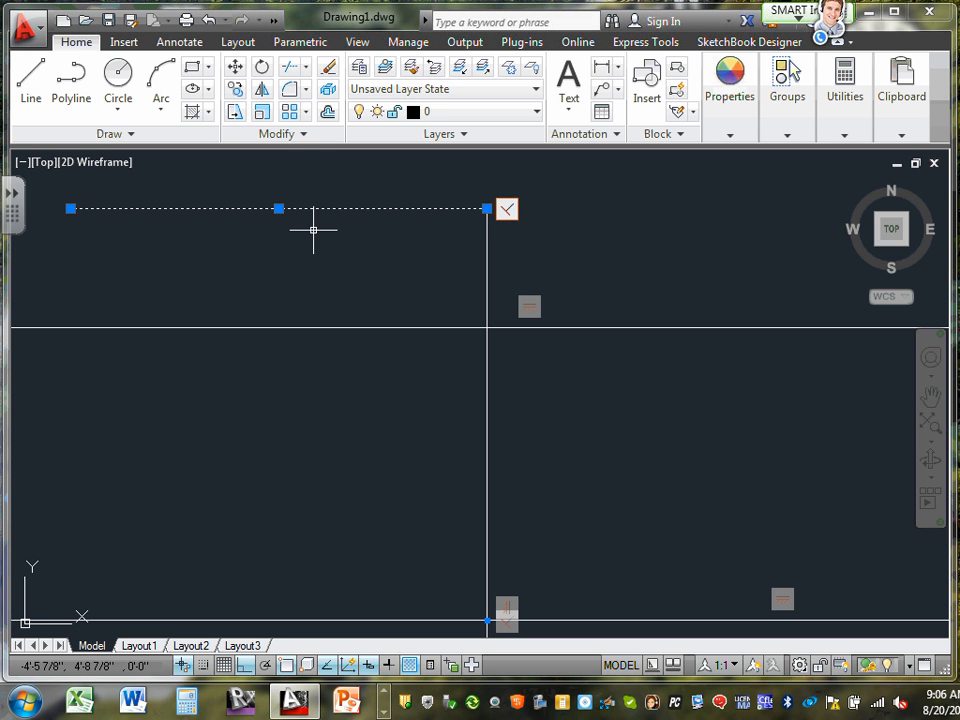
key("Delete")
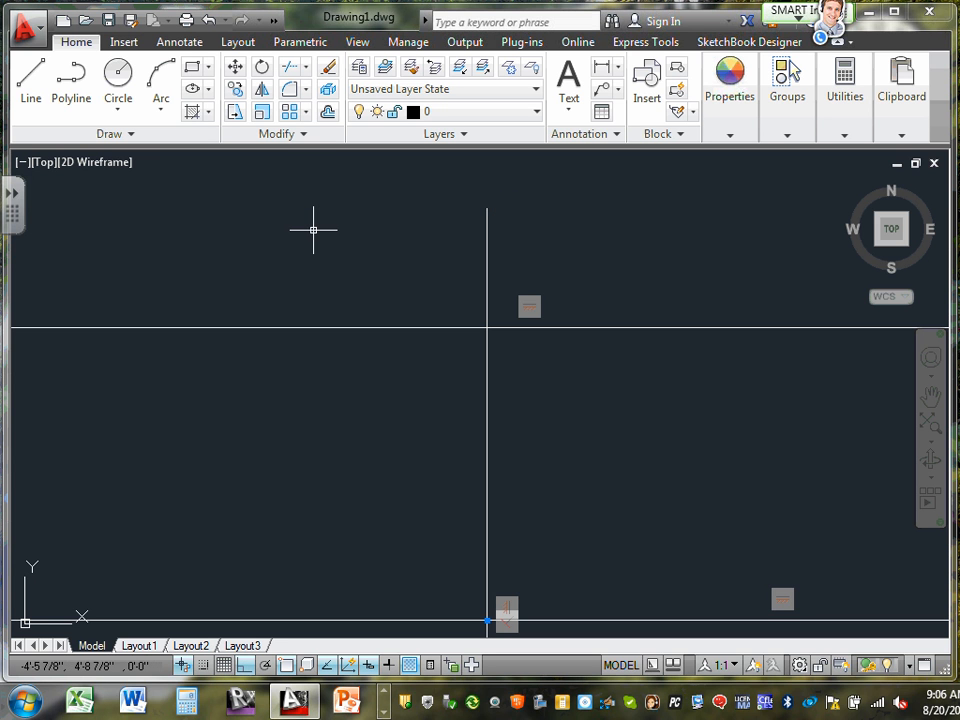
scroll(313, 230, "down", 4)
middle_click_drag(303, 306, 324, 332)
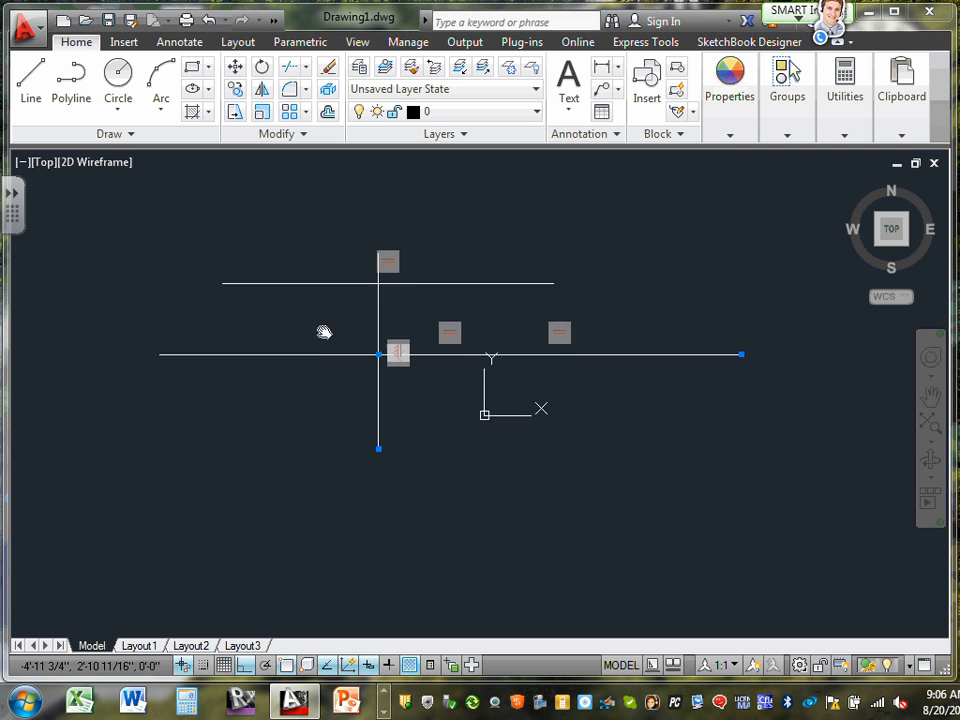
scroll(326, 332, "up", 2)
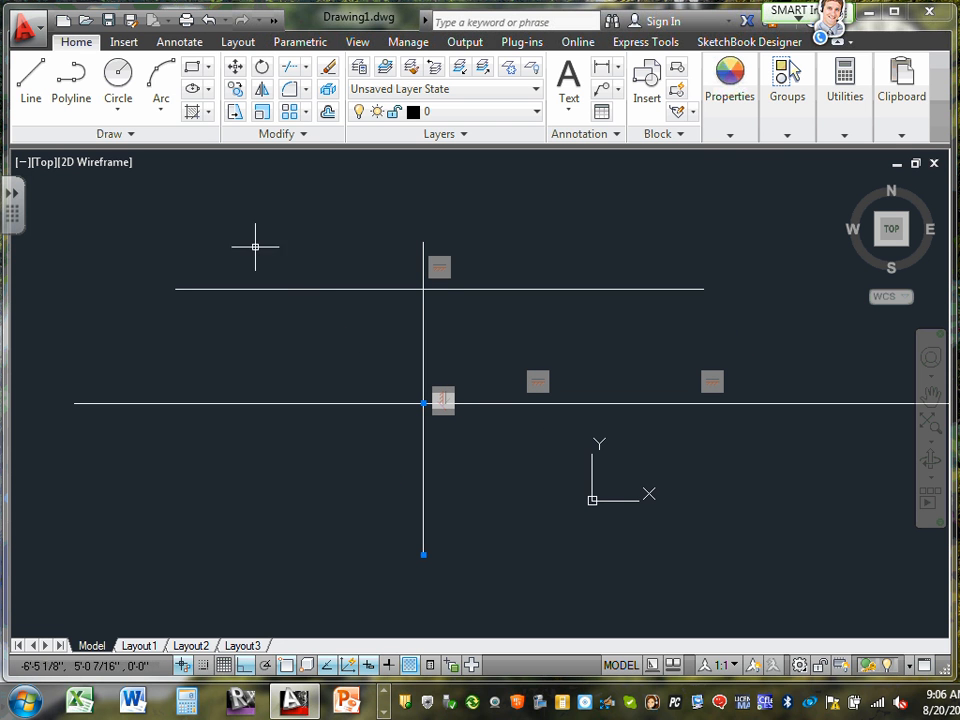
Examine the context options available over the empty drawing area, including the clipboard commands
right_click(307, 253)
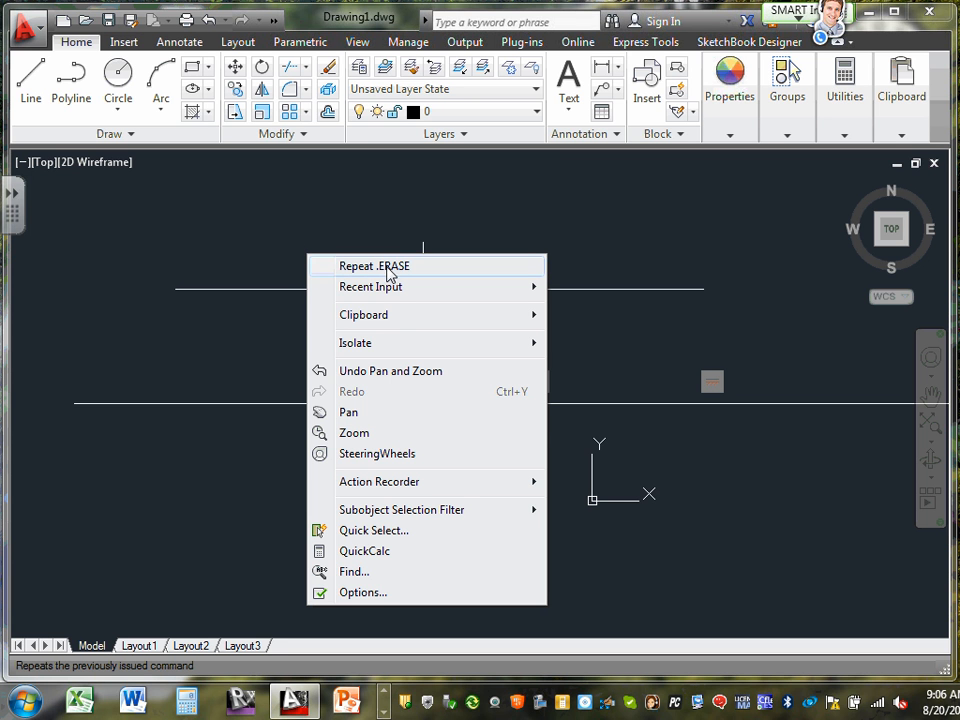
mouse_move(396, 324)
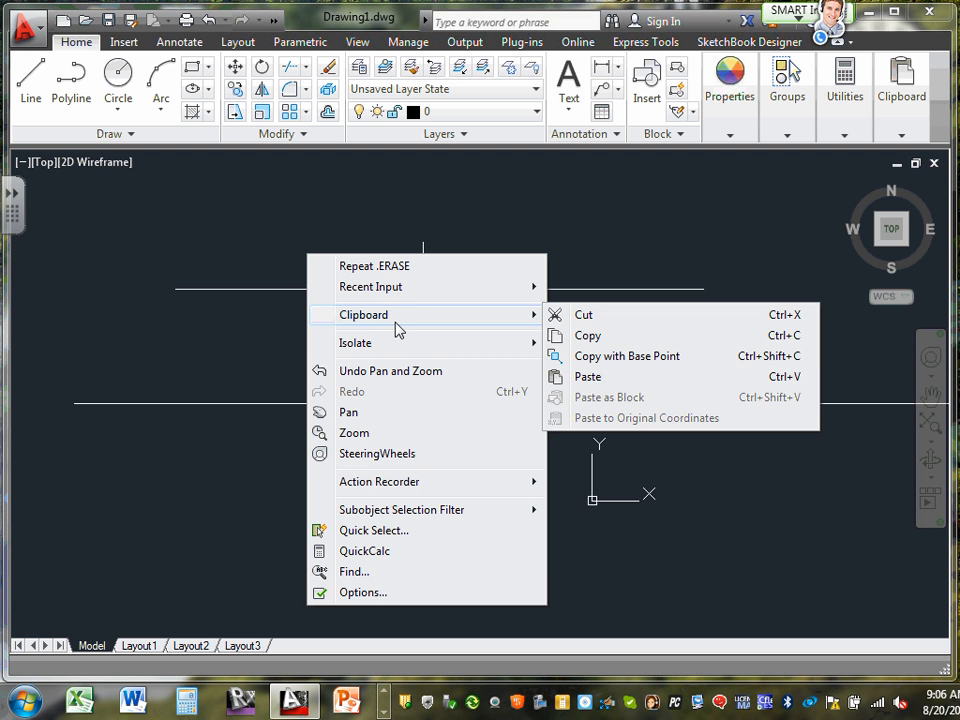
mouse_move(390, 288)
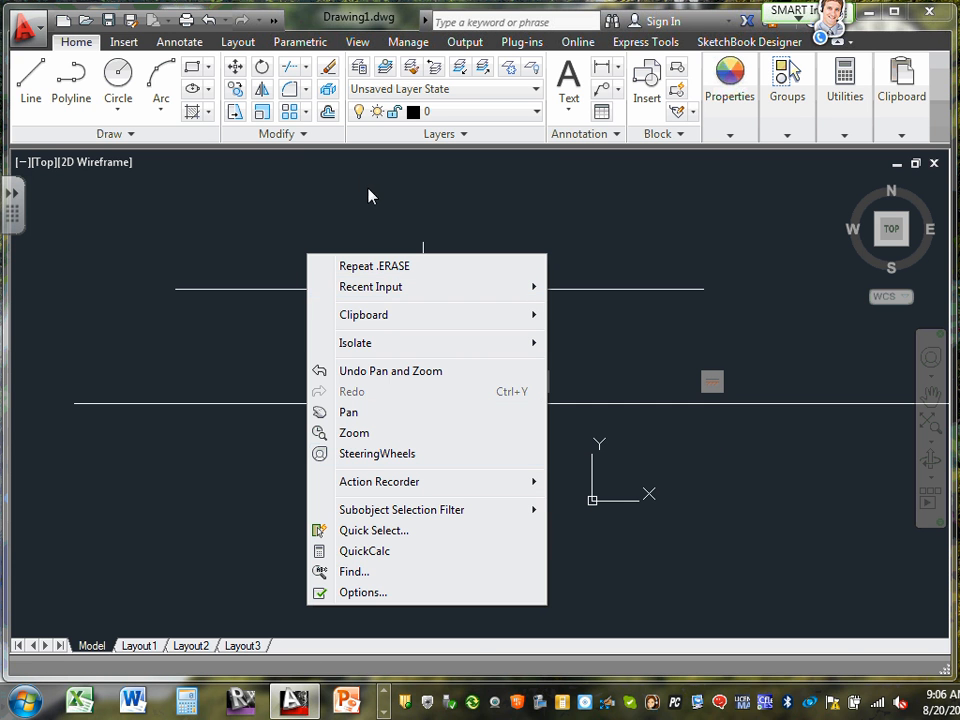
left_click(324, 200)
left_click(324, 200)
right_click(324, 200)
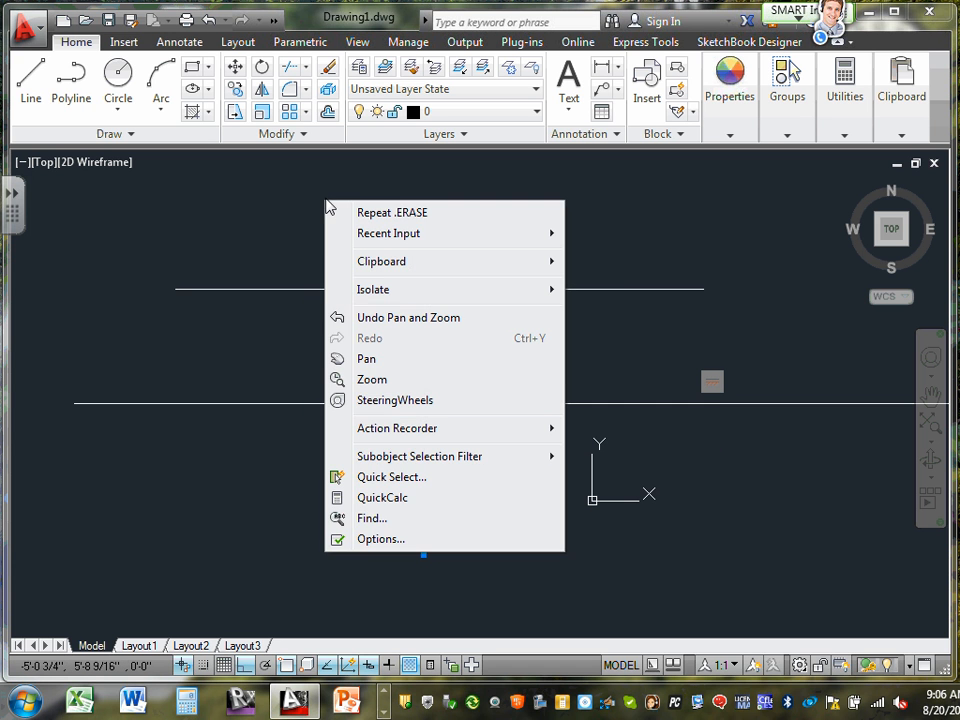
left_click(282, 196)
left_click(284, 195)
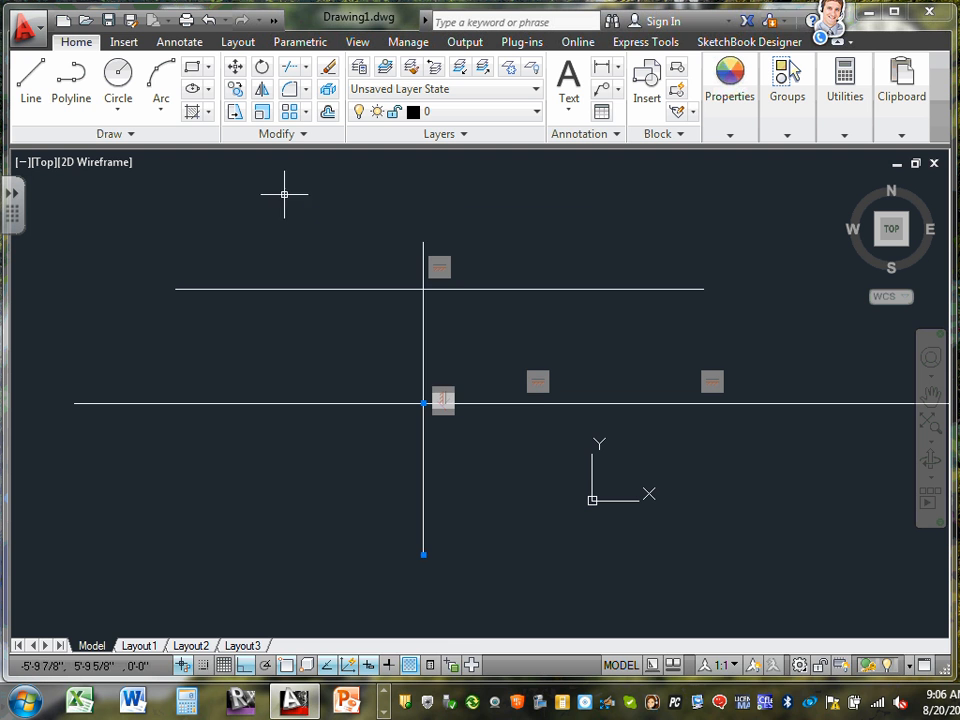
Repeat the Erase command and erase the upper horizontal line crossing the vertical line
right_click(298, 196)
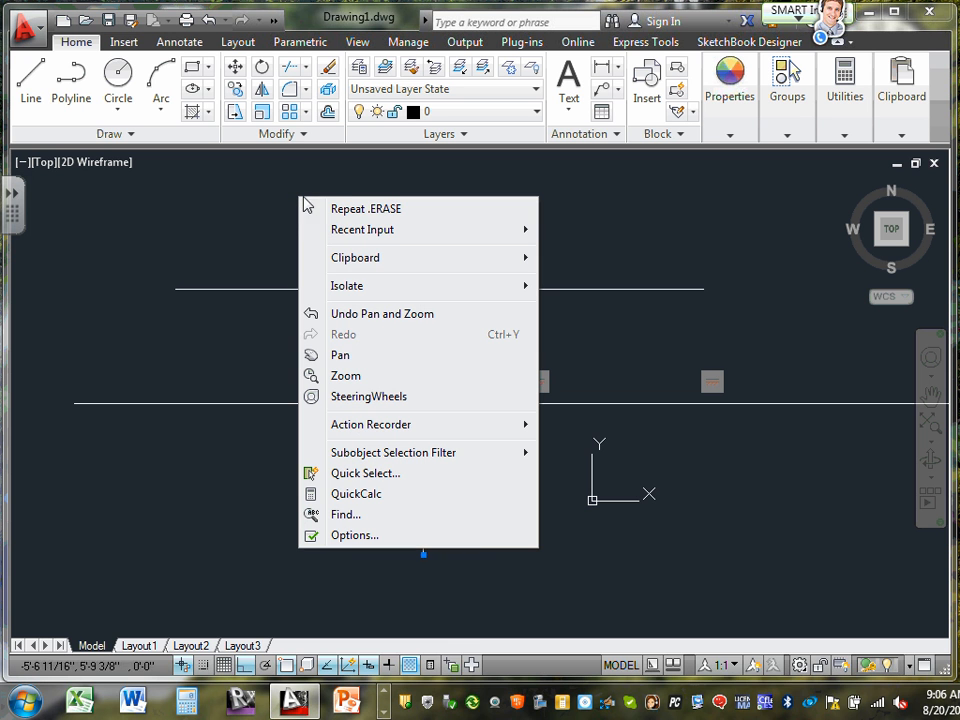
left_click(366, 209)
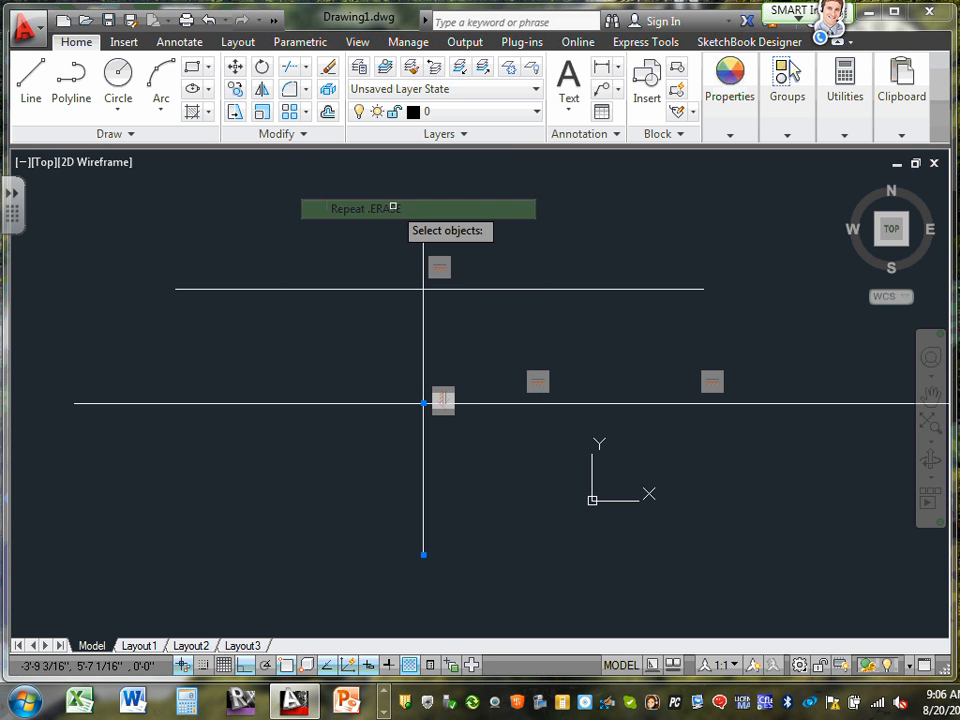
left_click(365, 288)
key("Return")
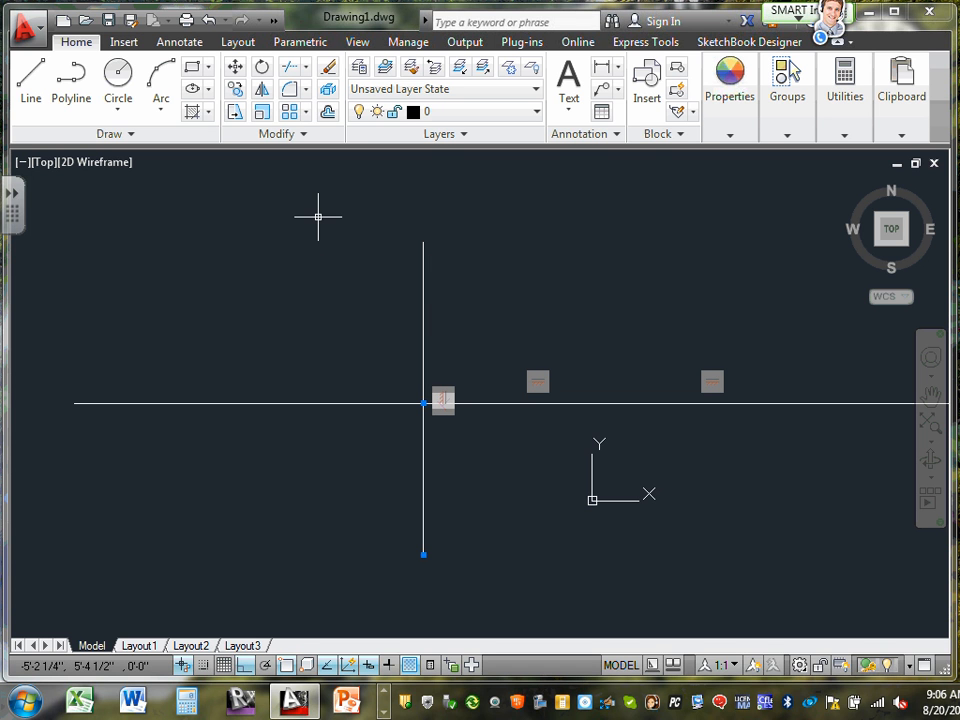
Erase all the remaining horizontal and vertical lines so the drawing area is empty
scroll(318, 216, "down", 3)
mouse_move(324, 222)
middle_mouse_down()
mouse_move(343, 368)
mouse_move(361, 352)
mouse_move(343, 268)
middle_mouse_up()
scroll(354, 370, "up", 5)
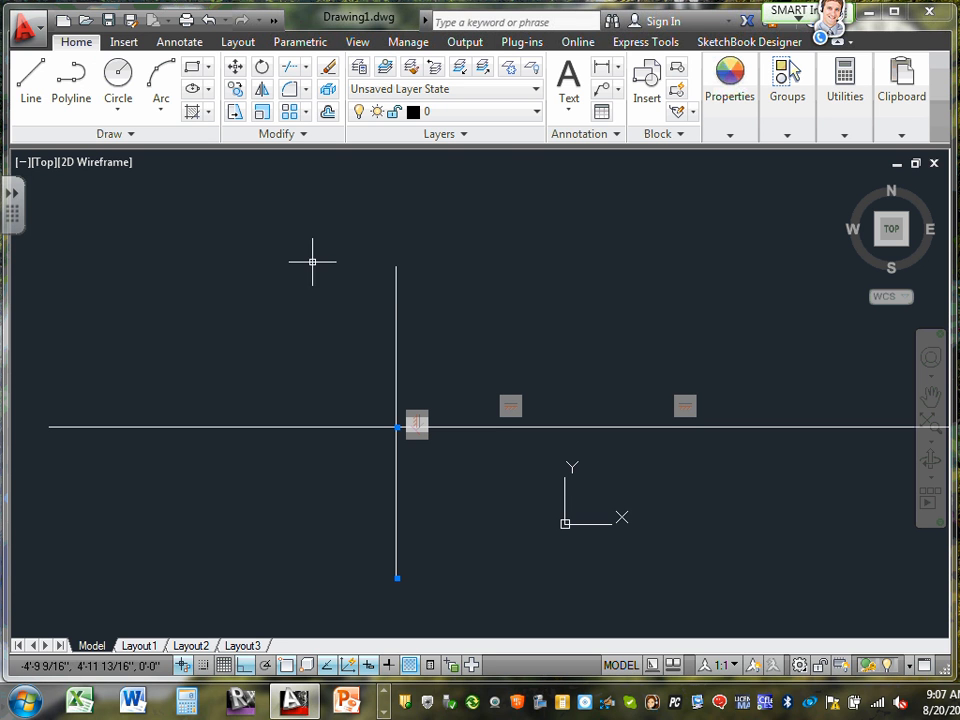
left_click(492, 427)
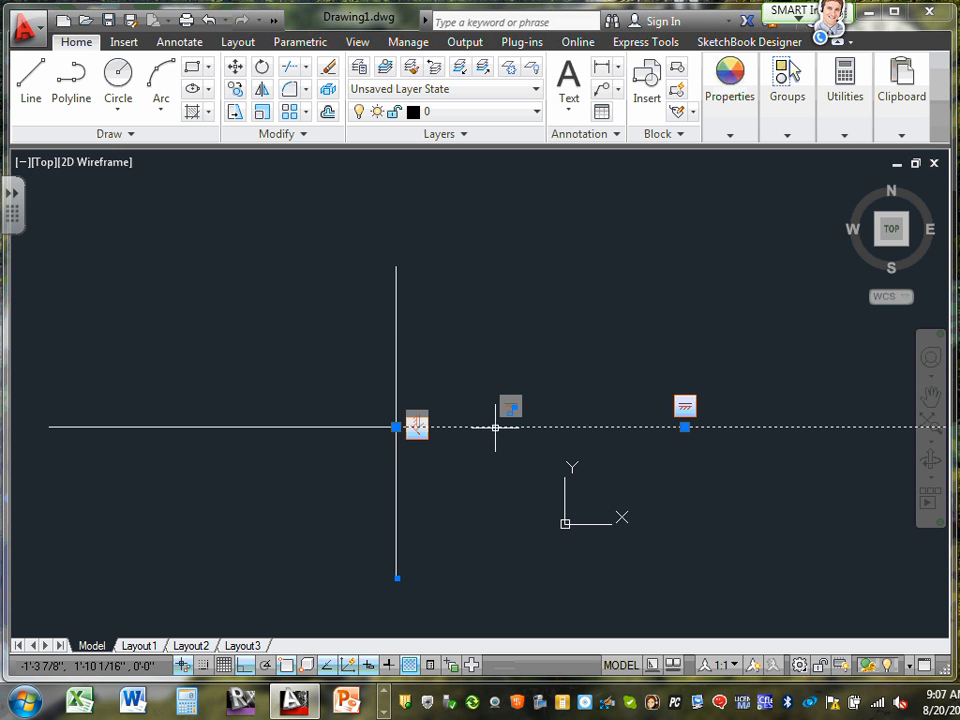
left_click(394, 340)
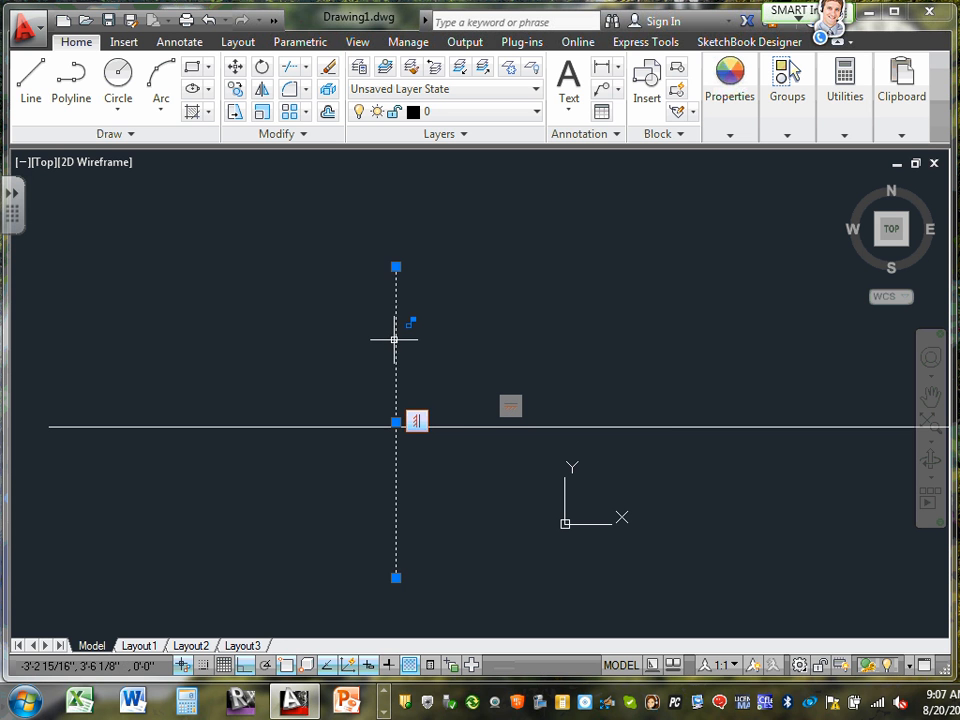
key("Delete")
left_click(442, 425)
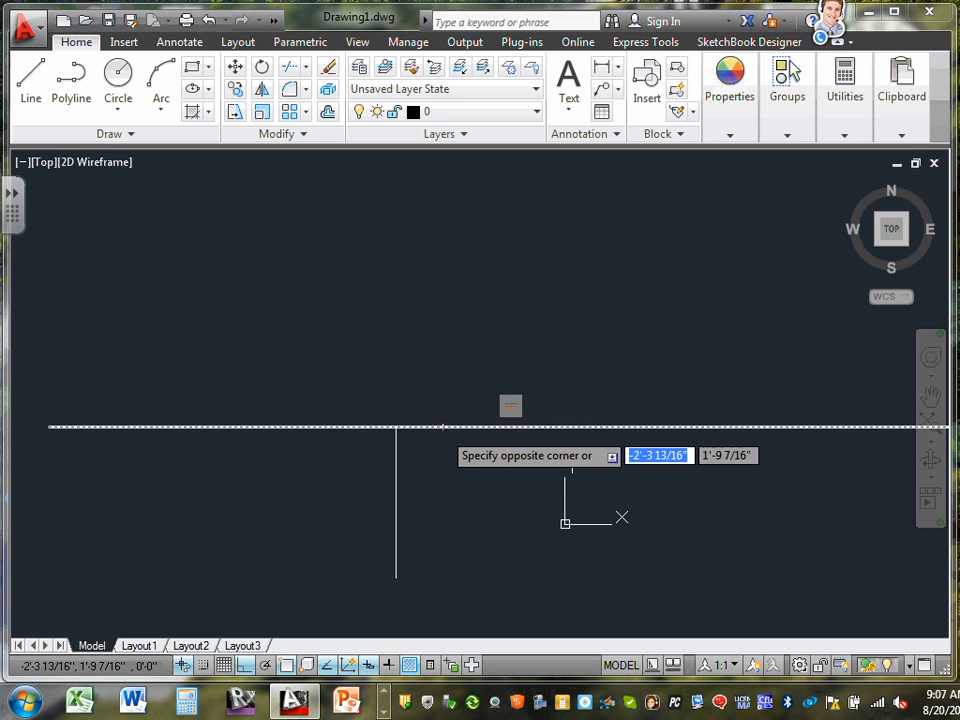
left_click(441, 428)
key("Delete")
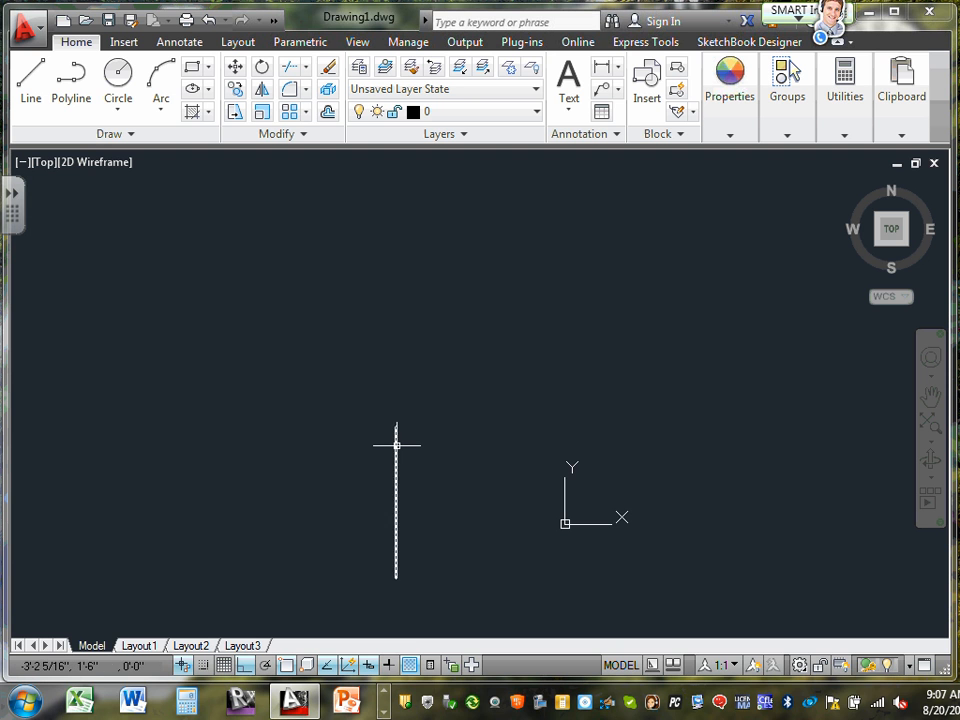
left_click(395, 443)
key("Delete")
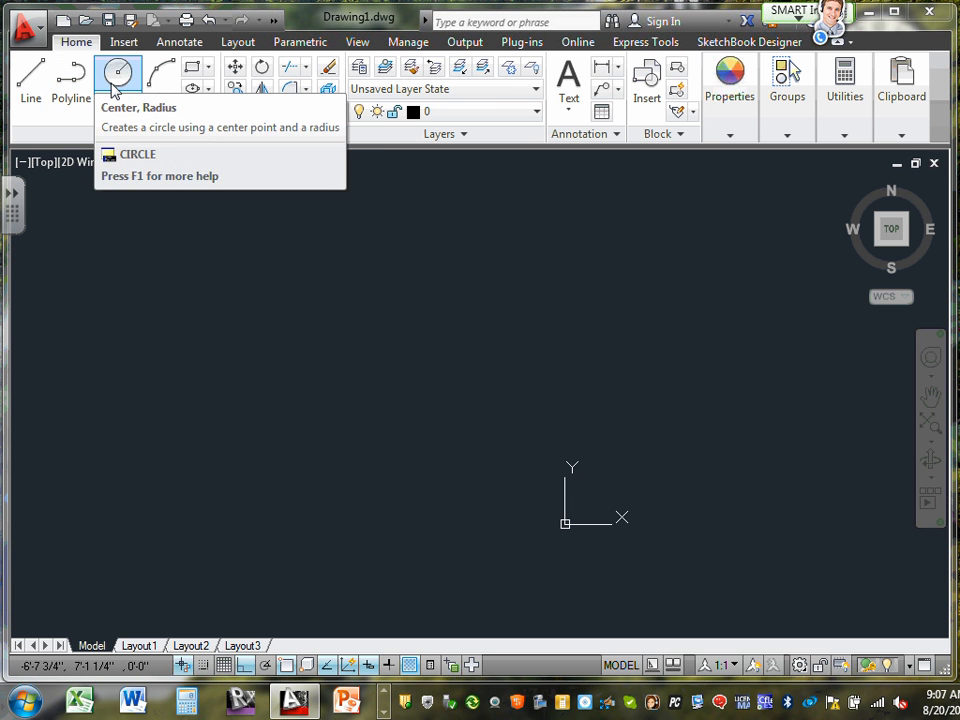
Draw a stepped polyline outline of horizontal and vertical segments, ending with a short slanted segment back at its start point
left_click(71, 75)
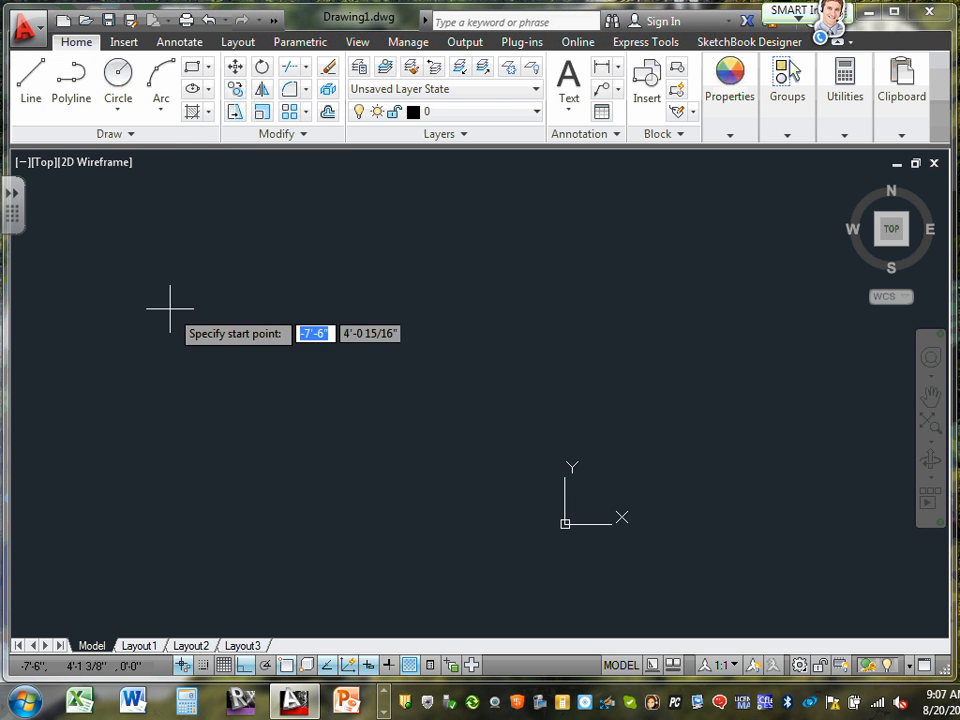
left_click(152, 290)
left_click(354, 290)
left_click(358, 467)
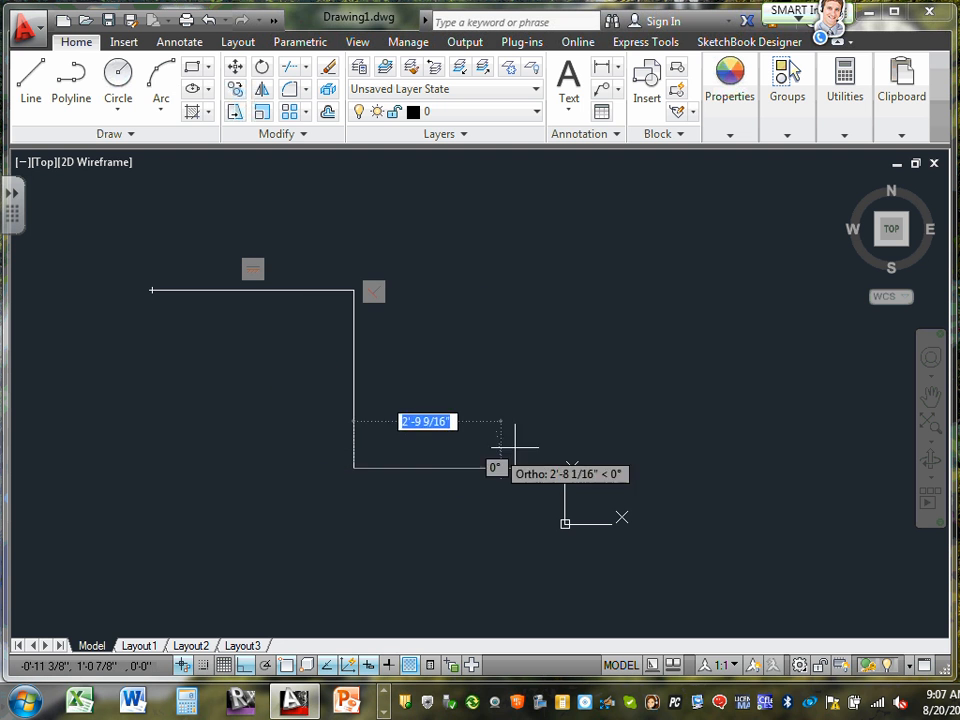
left_click(694, 467)
left_click(694, 299)
left_click(465, 290)
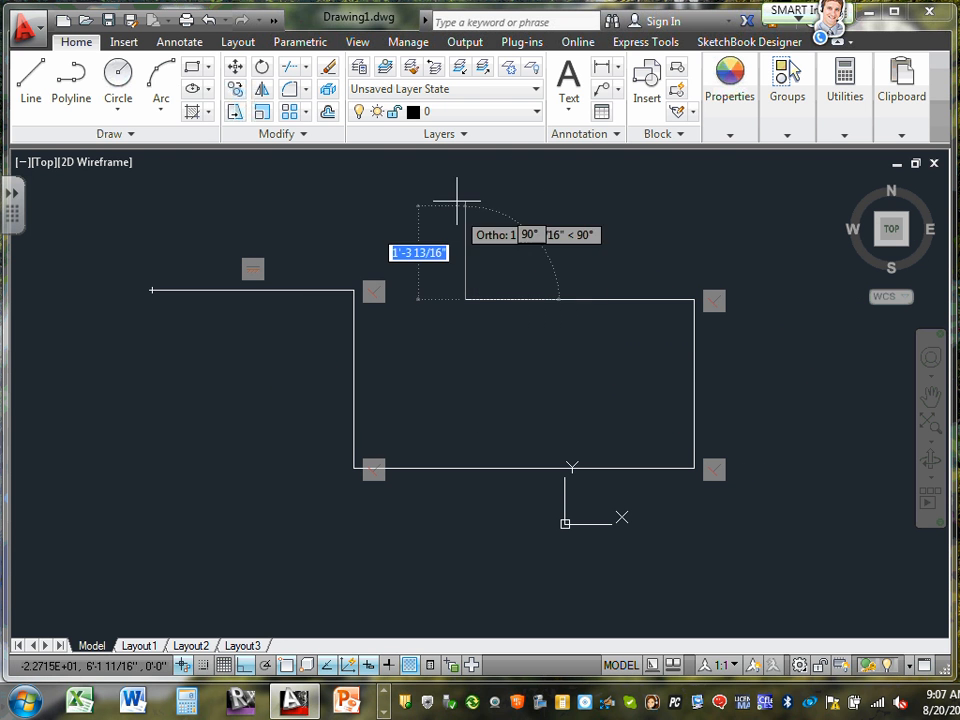
left_click(465, 162)
left_click(172, 162)
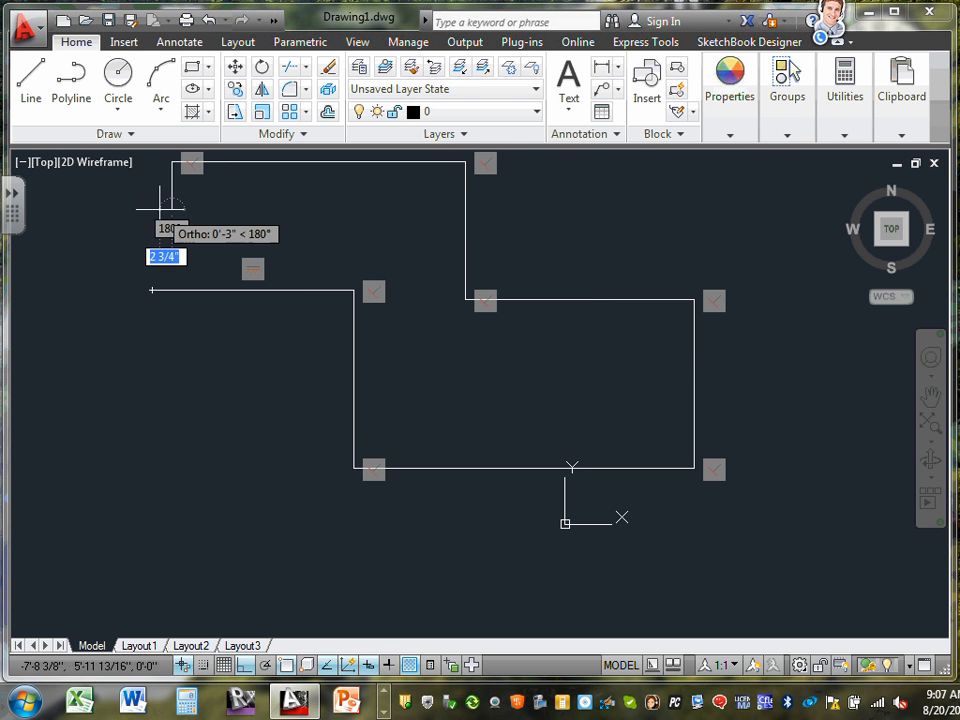
left_click(83, 210)
left_click(83, 335)
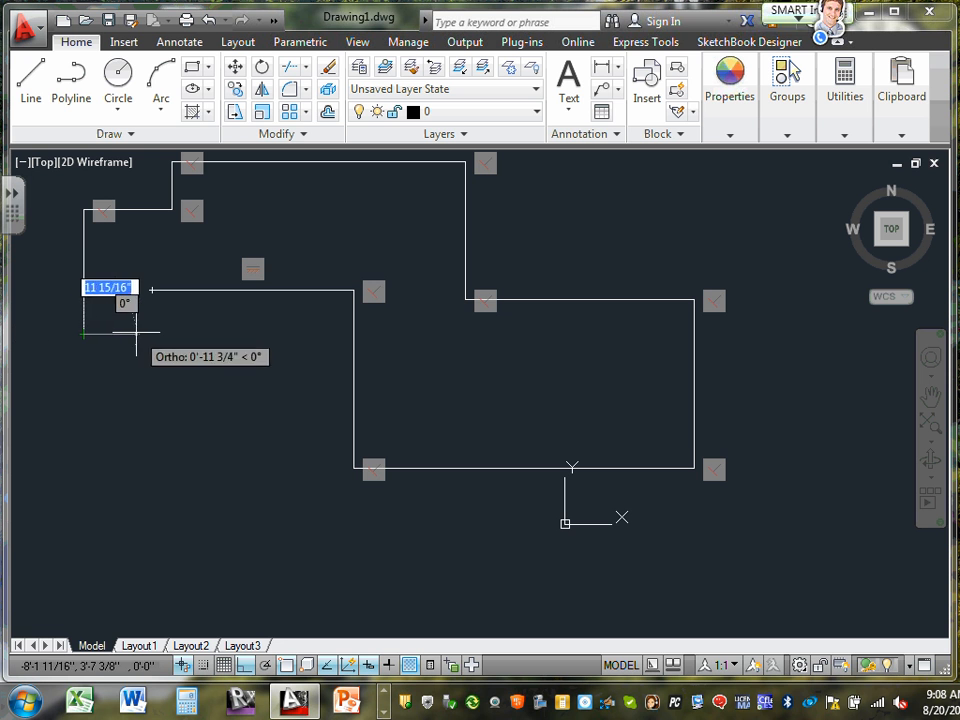
left_click(136, 333)
left_click(152, 290)
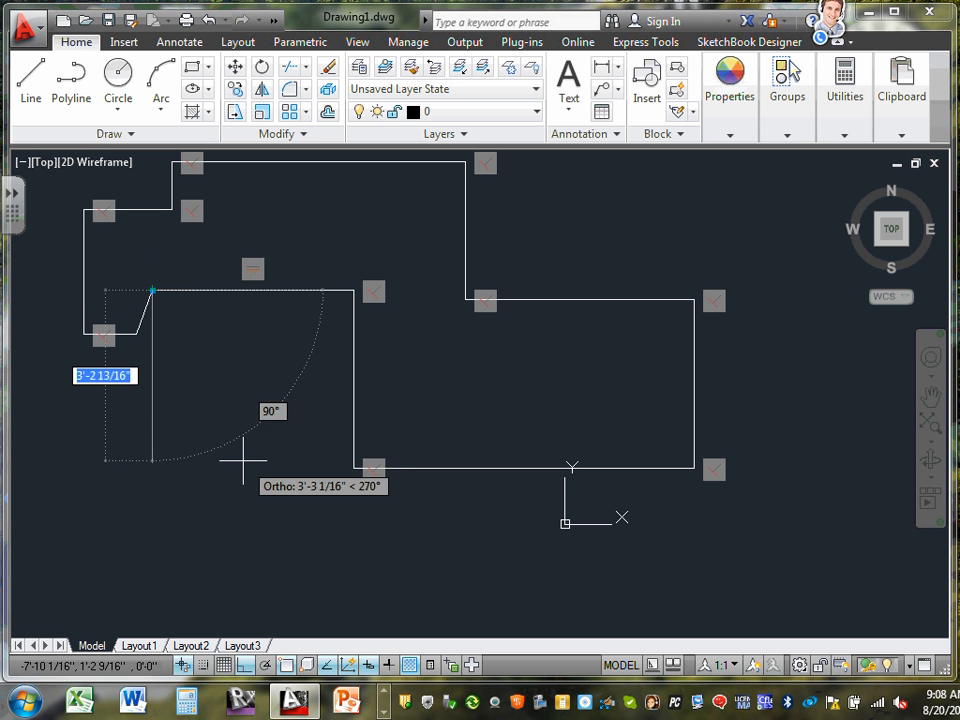
key("Return")
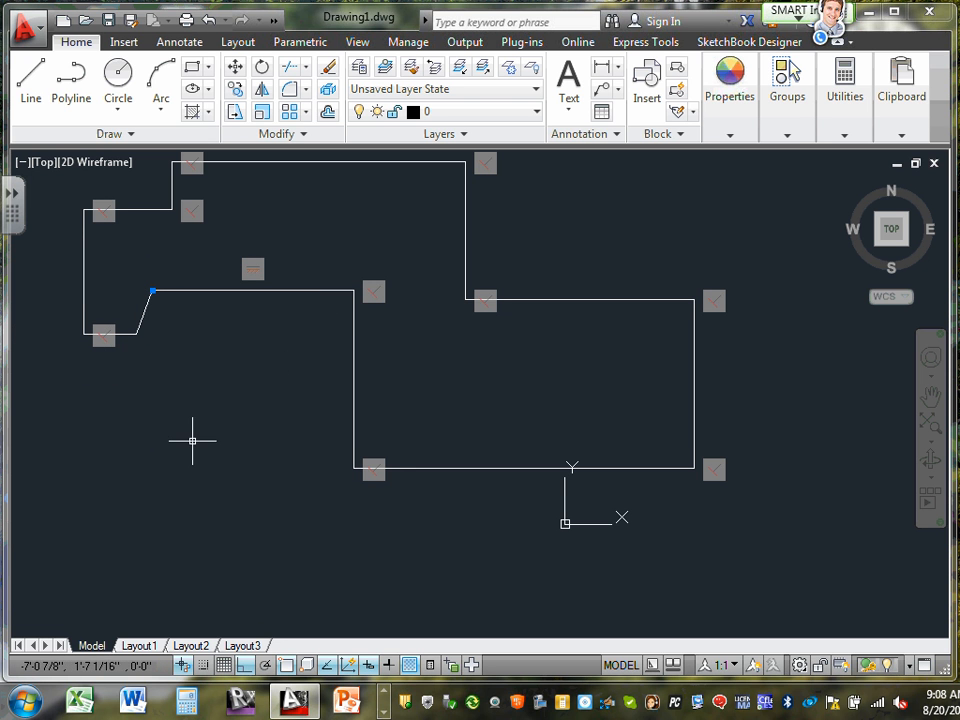
Examine the whole polyline outline at several zoom levels and view positions
scroll(443, 397, "up", 4)
scroll(382, 373, "down", 6)
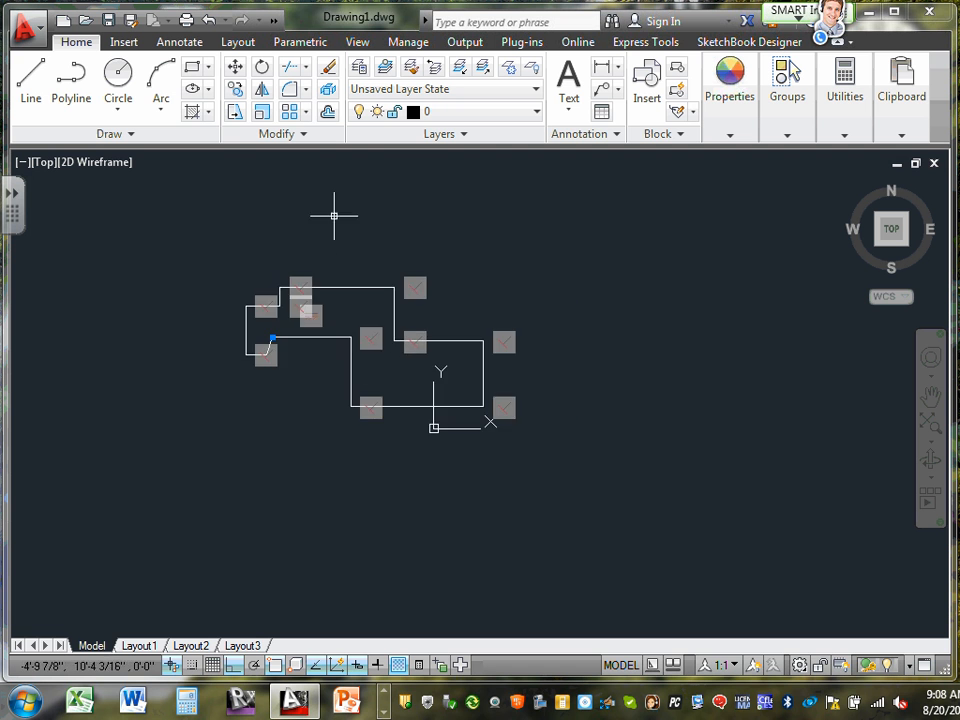
scroll(334, 216, "up", 6)
scroll(376, 368, "down", 6)
middle_click_drag(373, 460, 327, 374)
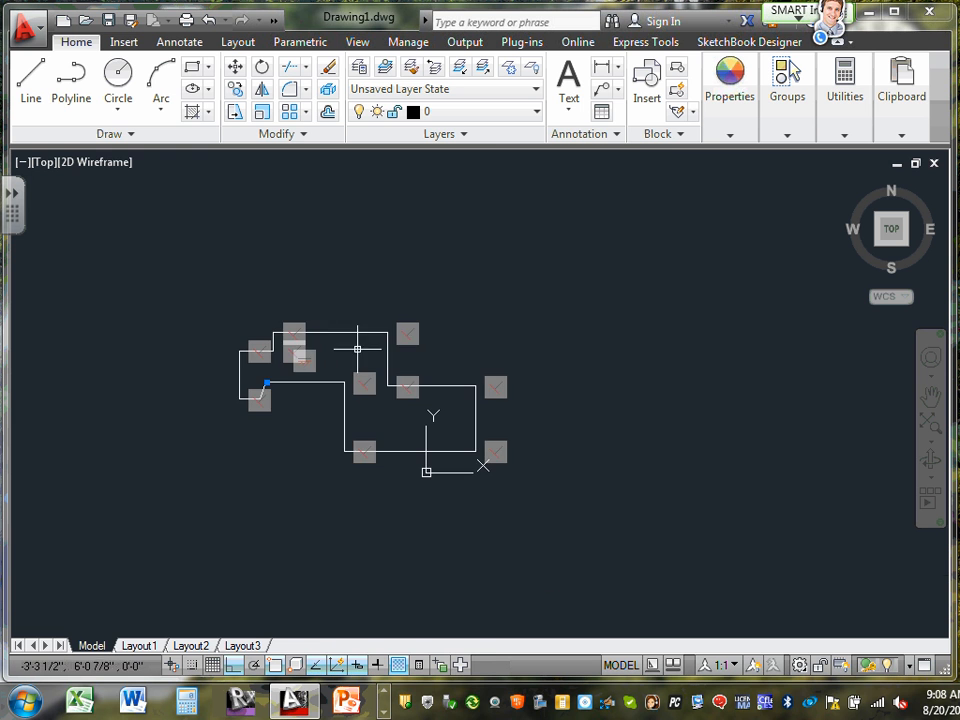
scroll(345, 343, "up", 4)
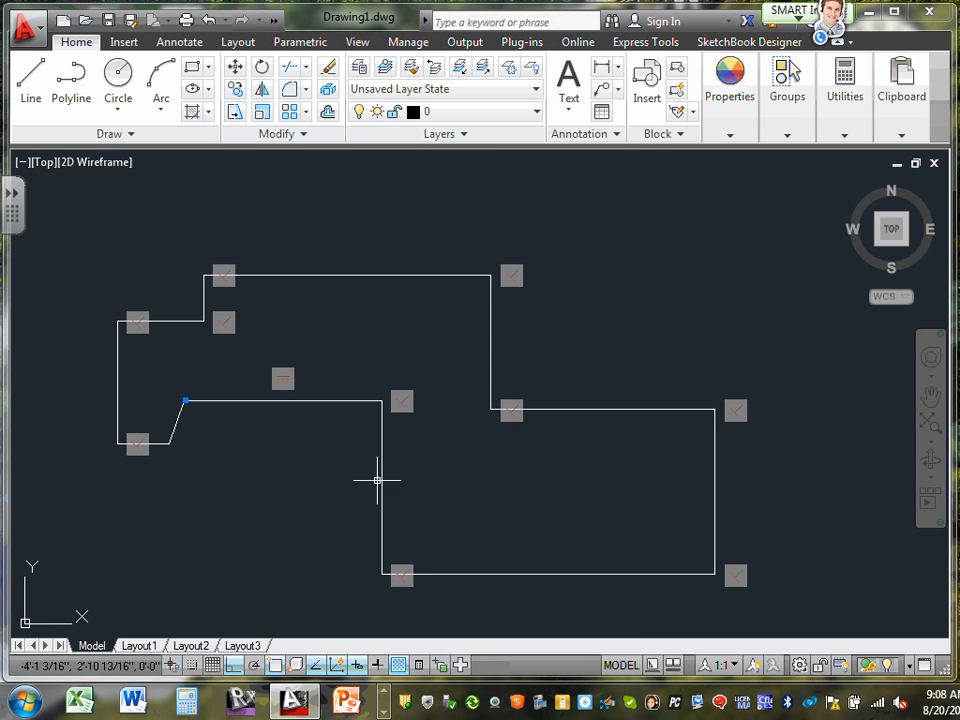
mouse_move(379, 476)
middle_mouse_down()
mouse_move(289, 332)
mouse_move(332, 375)
middle_mouse_up()
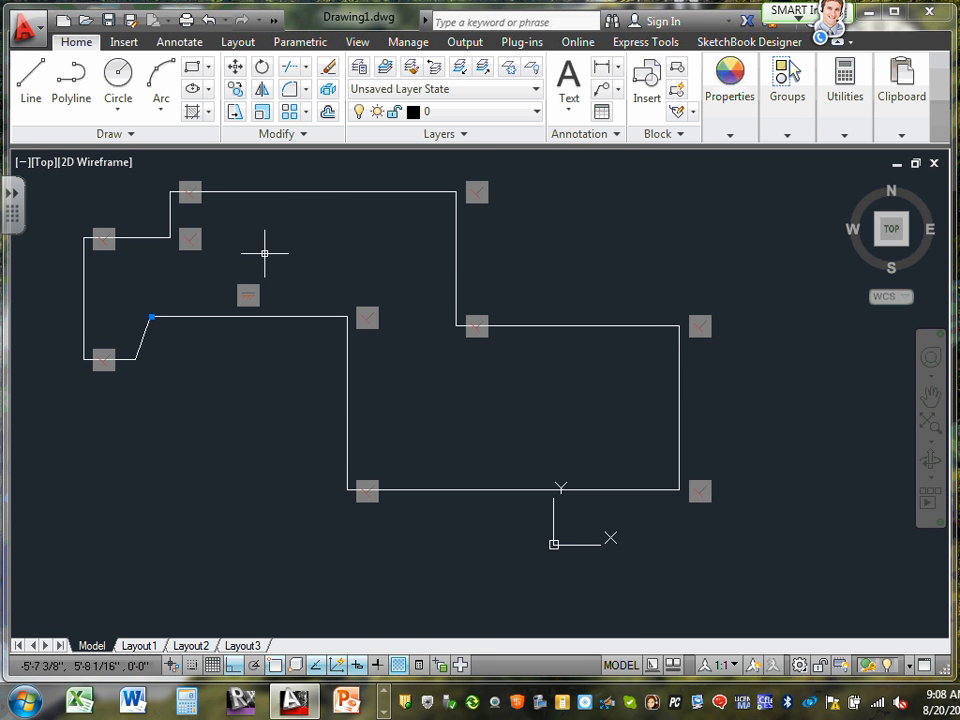
middle_click_drag(264, 251, 279, 270)
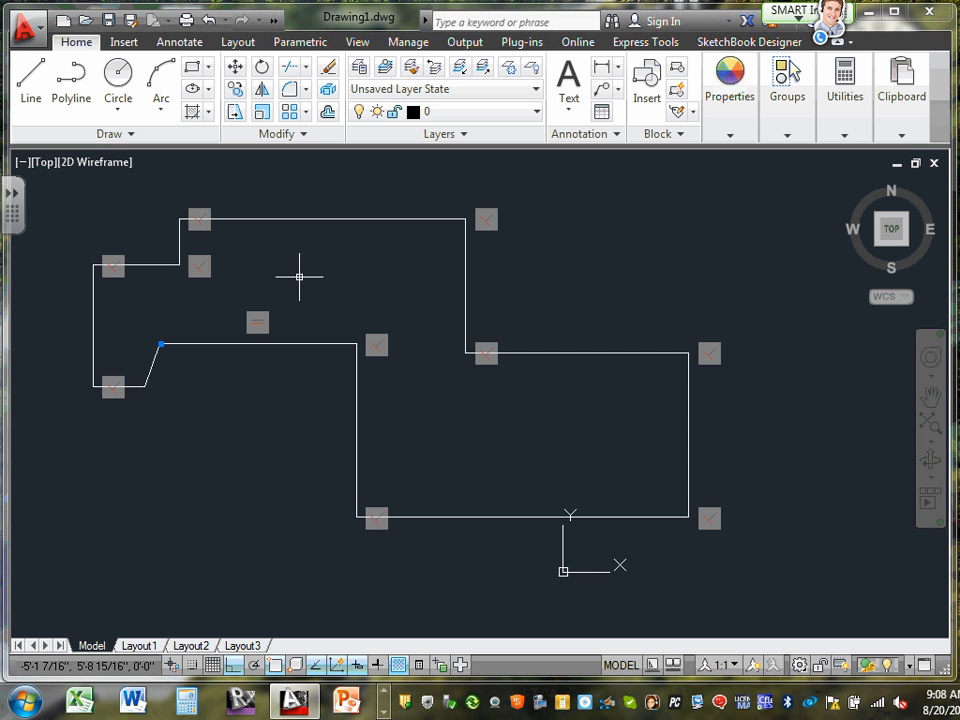
scroll(299, 267, "down", 4)
scroll(298, 272, "up", 2)
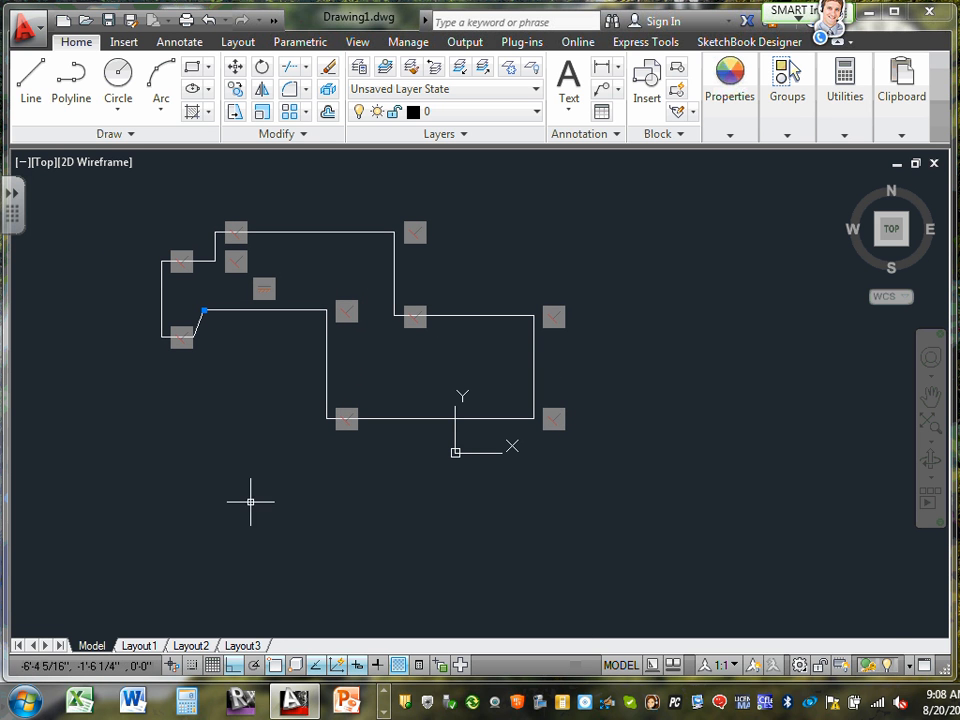
Turn the drawing grid display on and back off
left_click(216, 667)
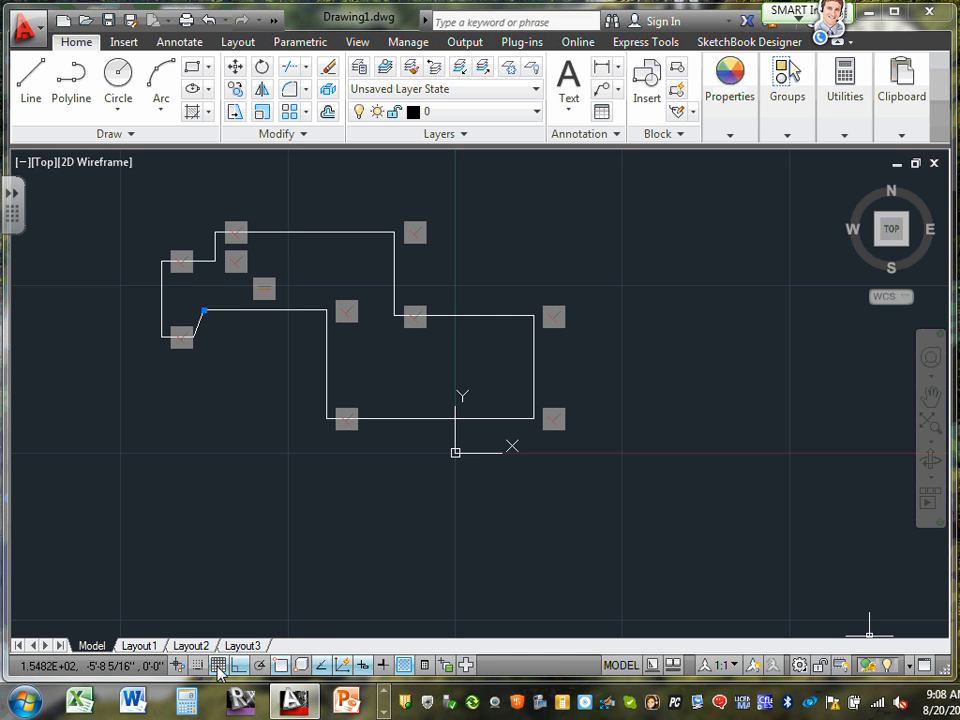
left_click(218, 668)
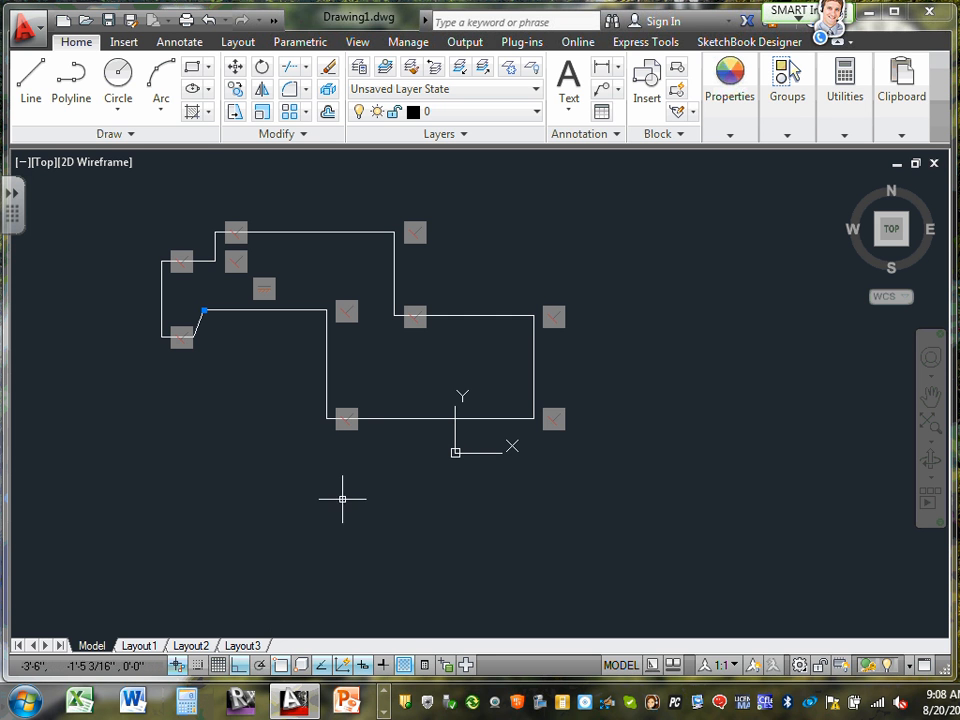
Select the polyline and stretch its uppermost horizontal segment upward by the grip at the segment's right end
mouse_move(215, 233)
middle_mouse_down()
mouse_move(266, 251)
mouse_move(266, 184)
mouse_move(274, 229)
mouse_move(333, 229)
middle_mouse_up()
scroll(333, 229, "down", 2)
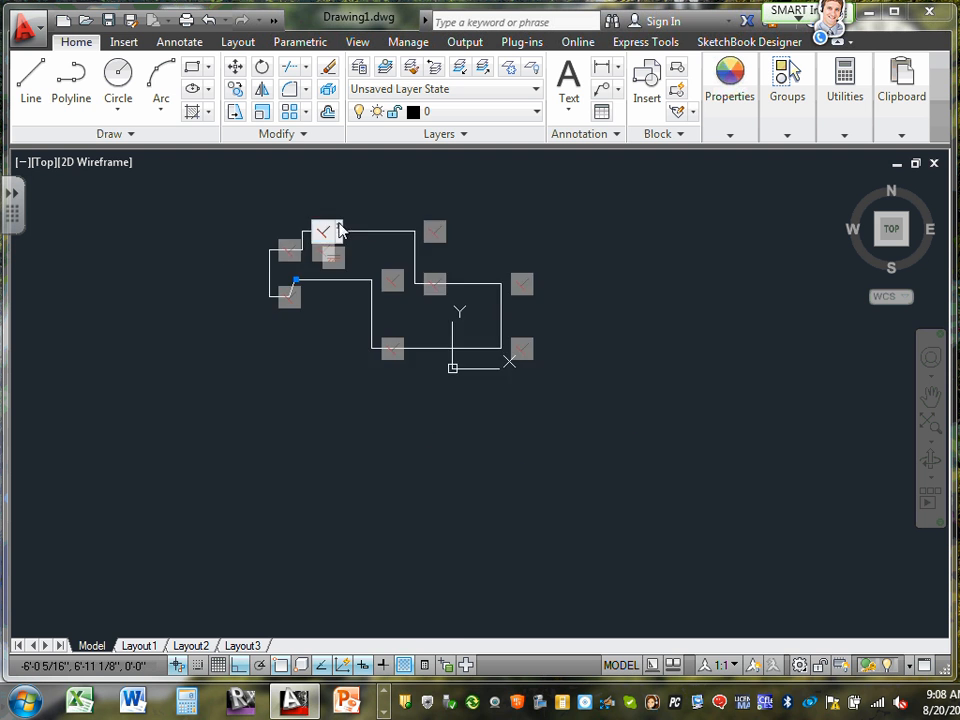
scroll(326, 229, "up", 6)
left_click(367, 263)
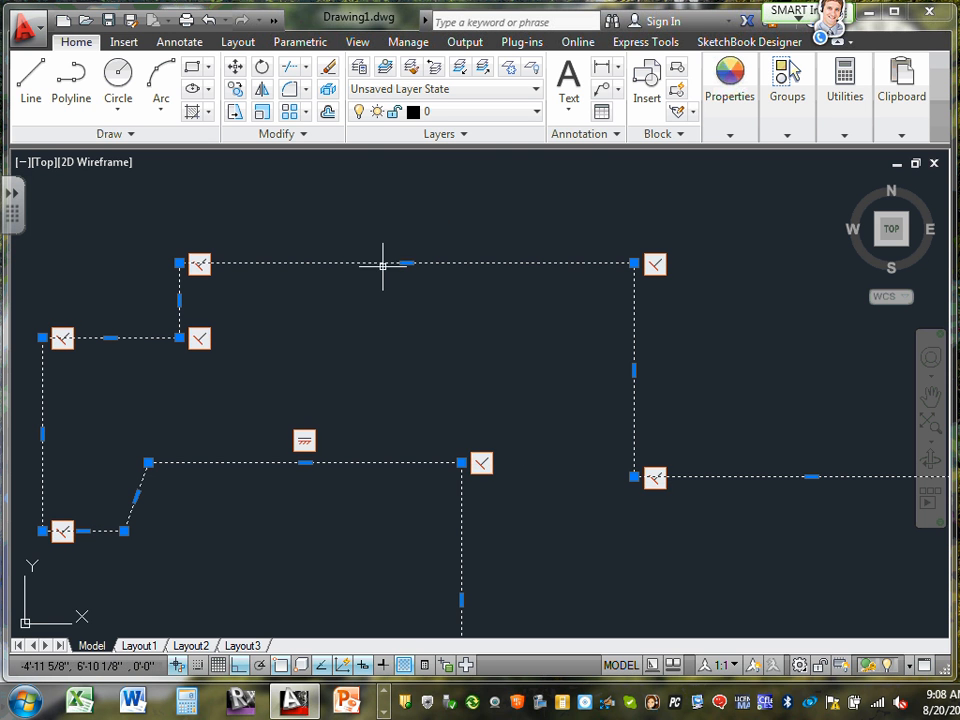
scroll(361, 267, "down", 4)
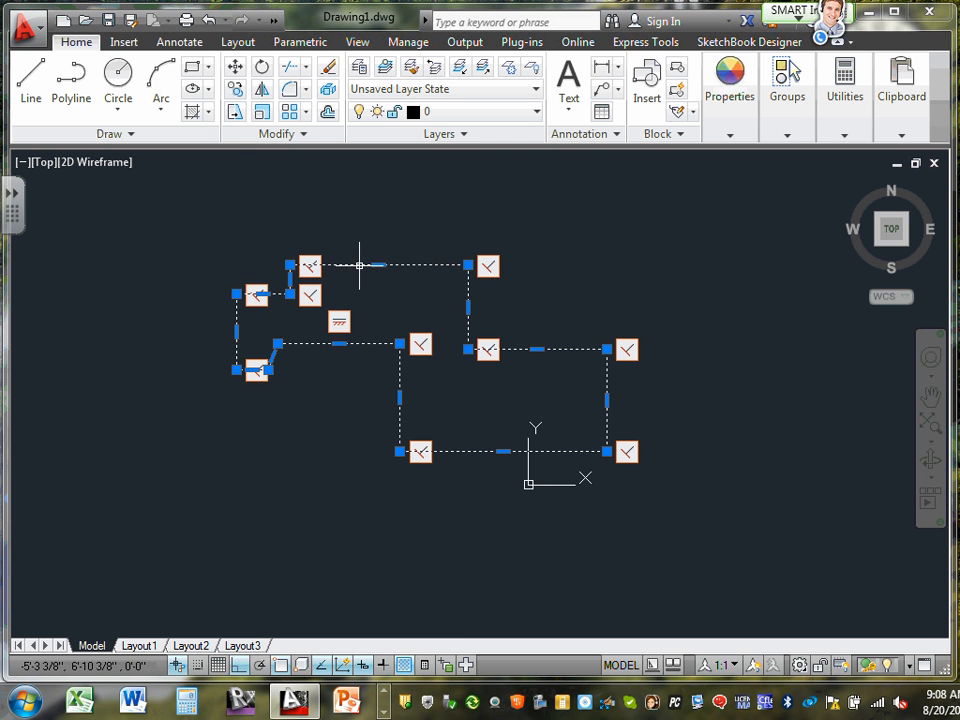
left_click(468, 265)
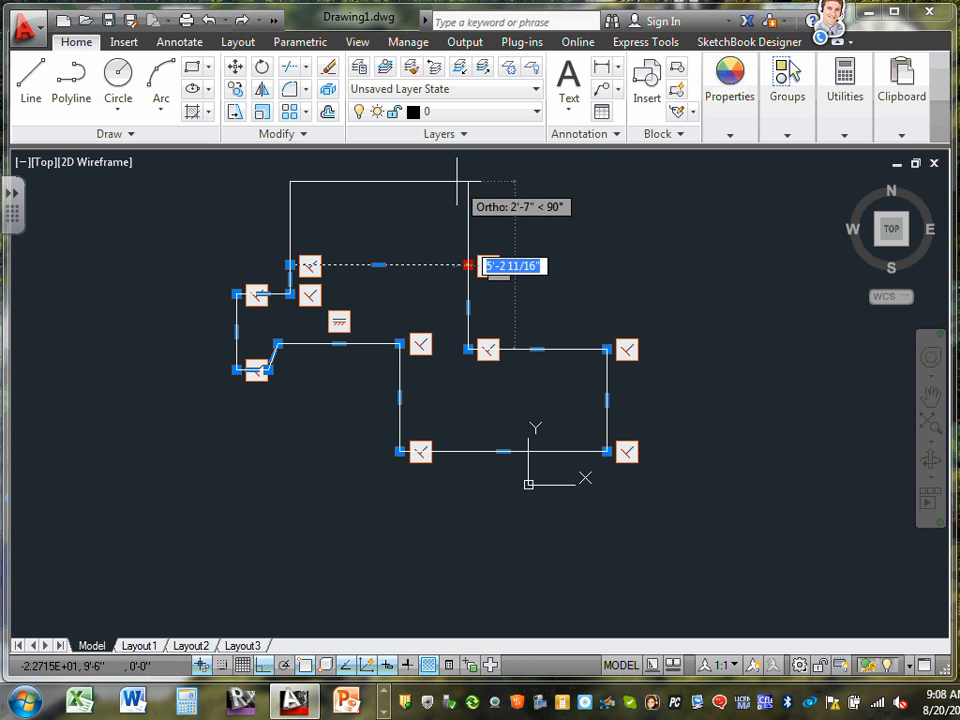
left_click(438, 160)
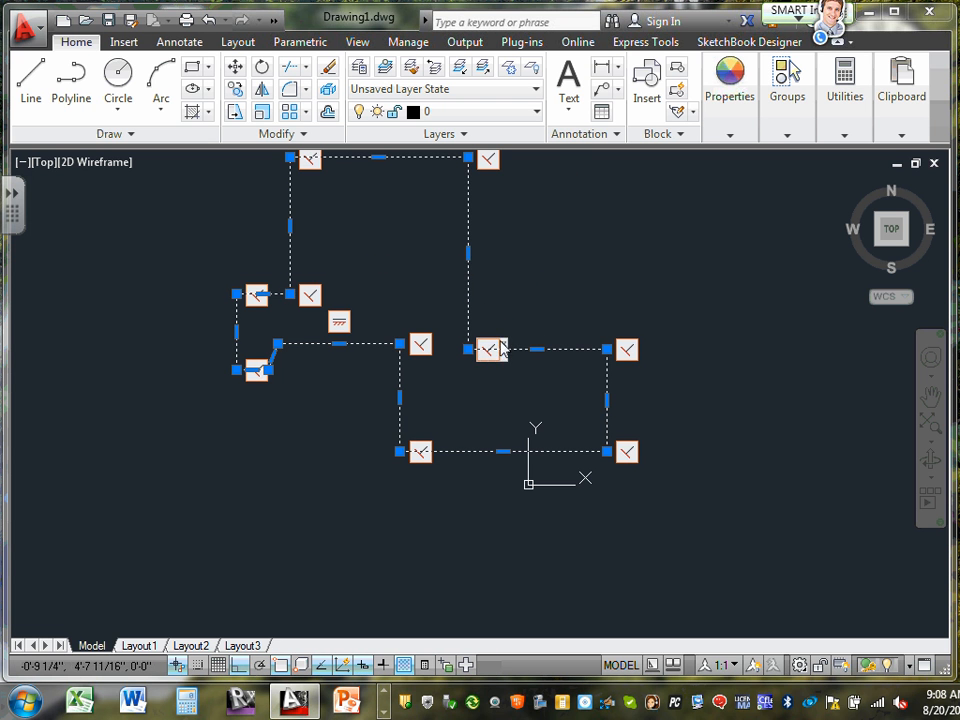
Stretch the polyline's rightmost vertical segment outward to the right by its upper corner grip, and clear the selection
left_click(468, 350)
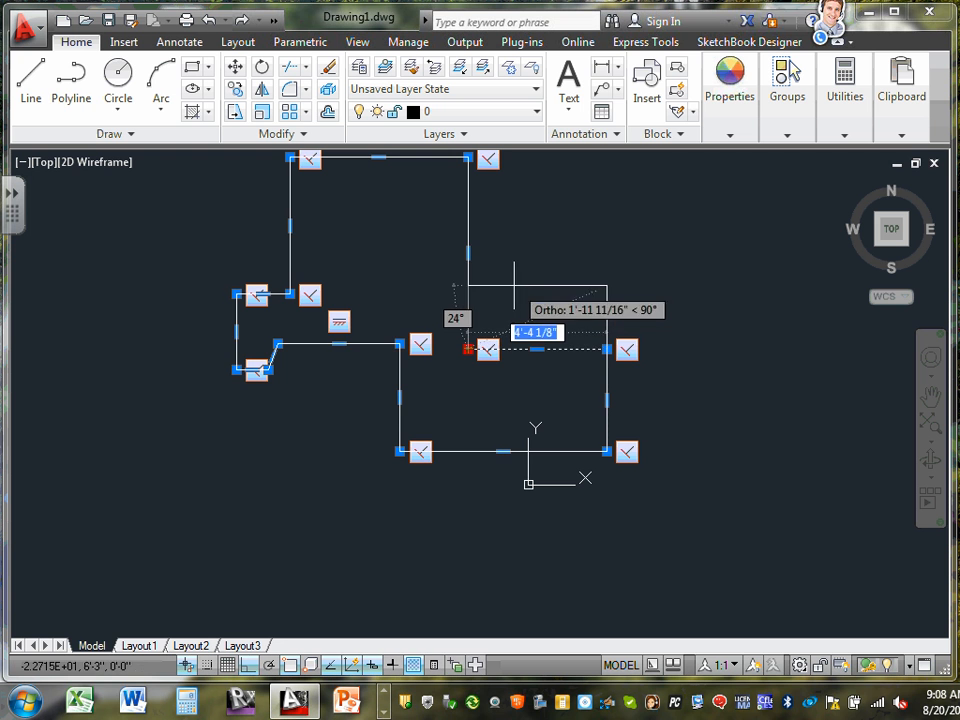
key("Escape")
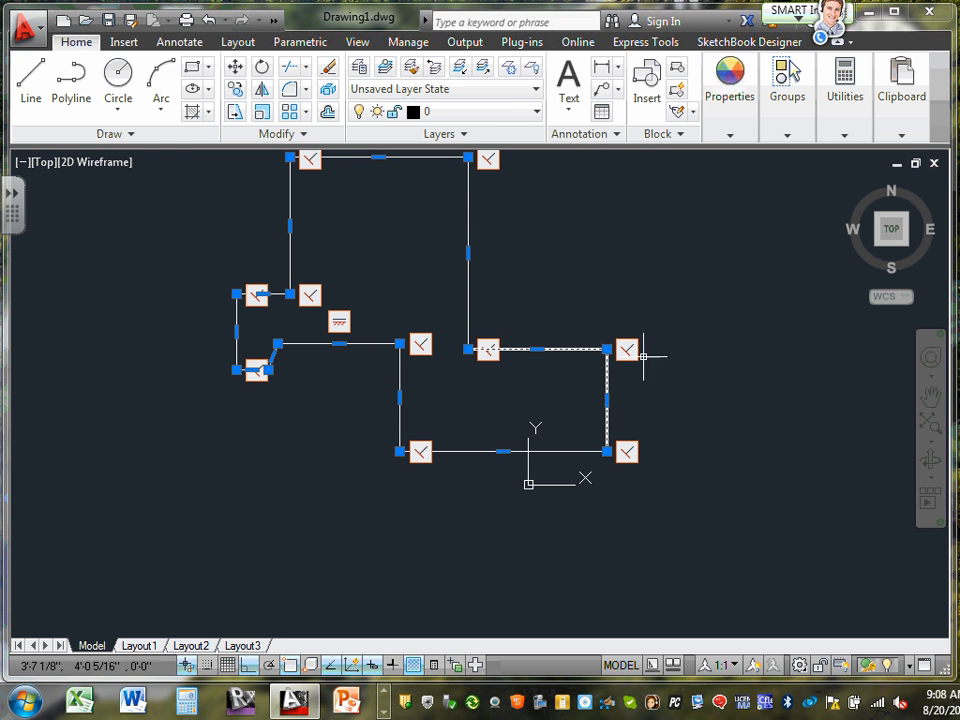
left_click(609, 348)
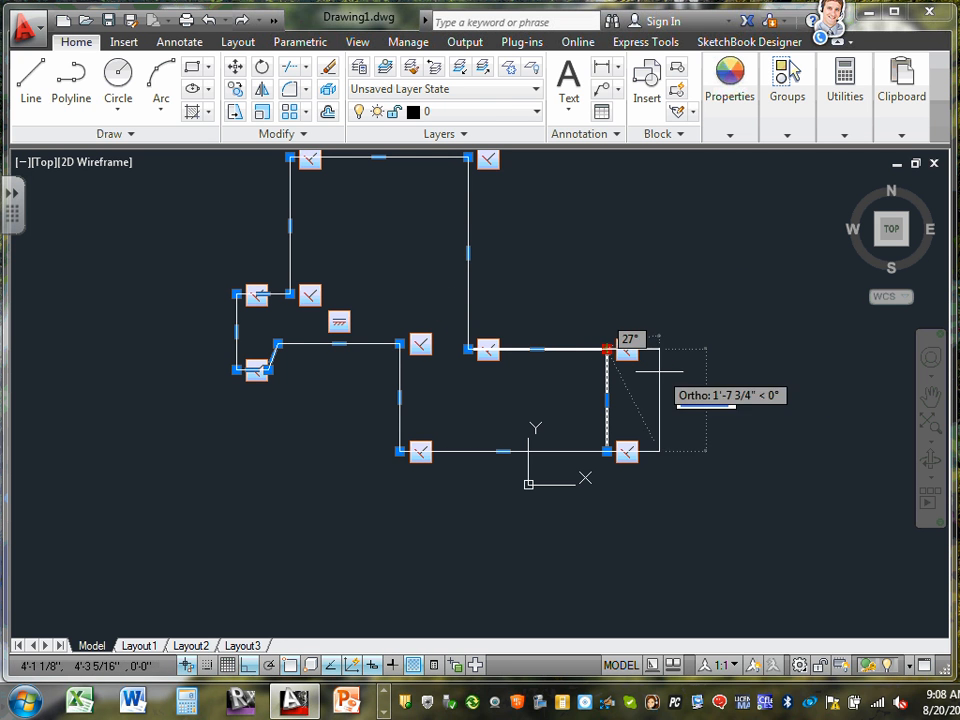
left_click(697, 352)
scroll(232, 442, "down", 2)
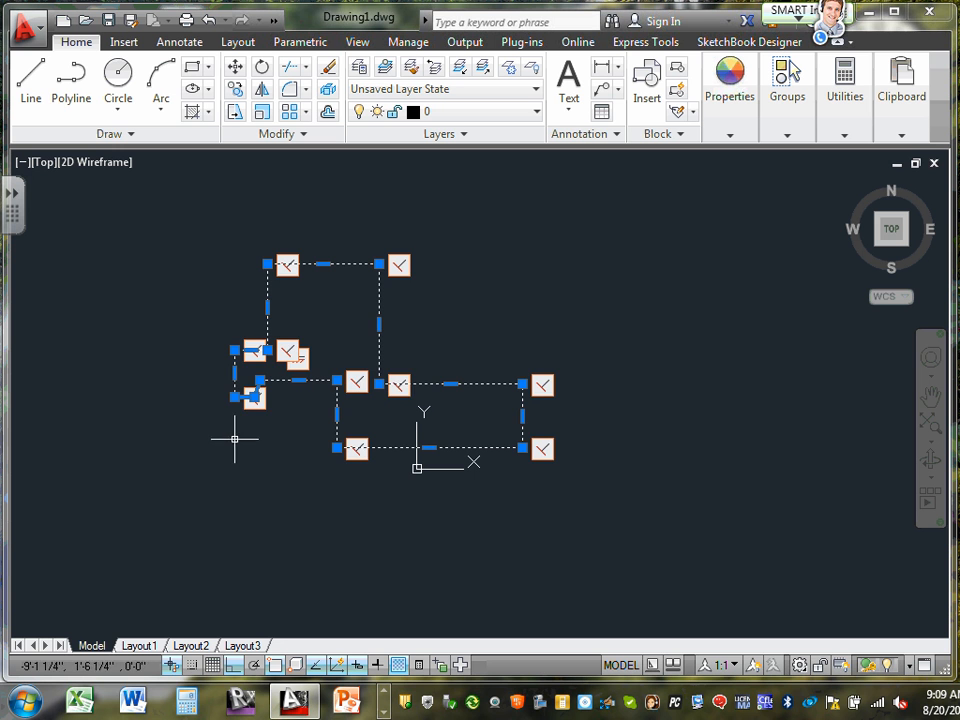
key("Escape")
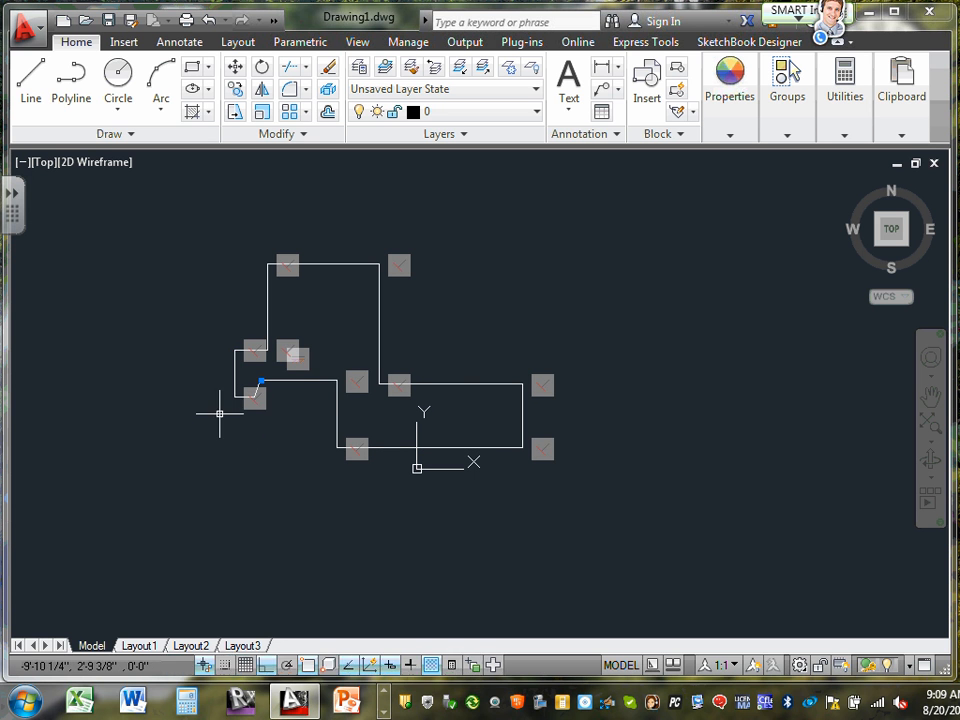
left_click(446, 384)
key("Escape")
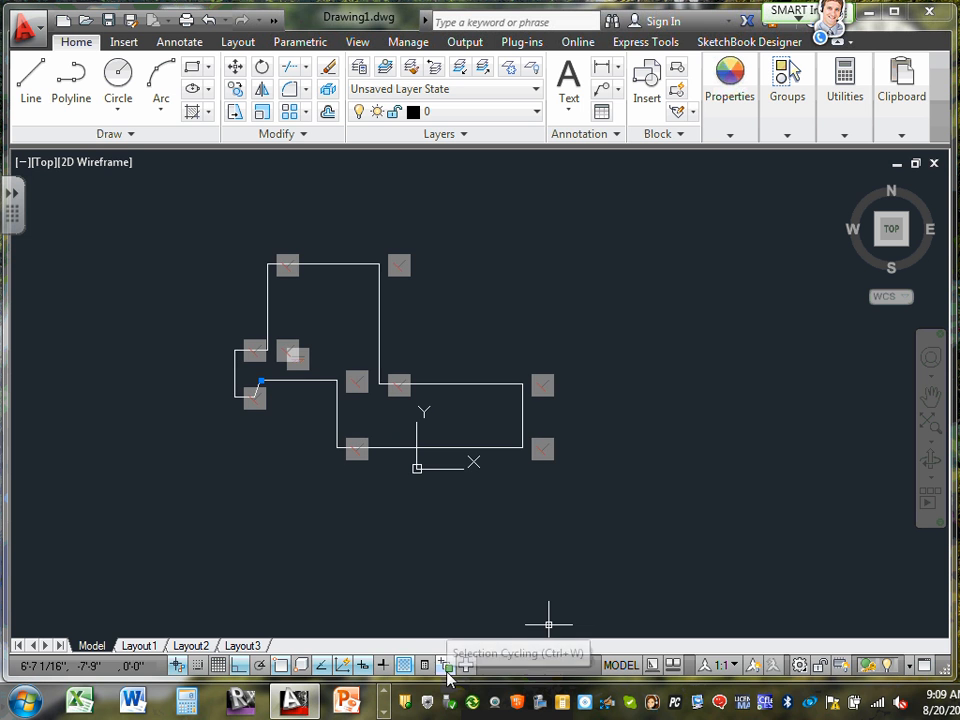
Try to hide the perpendicular constraint marker at the left end of the polyline's lowest horizontal segment
scroll(340, 455, "up", 5)
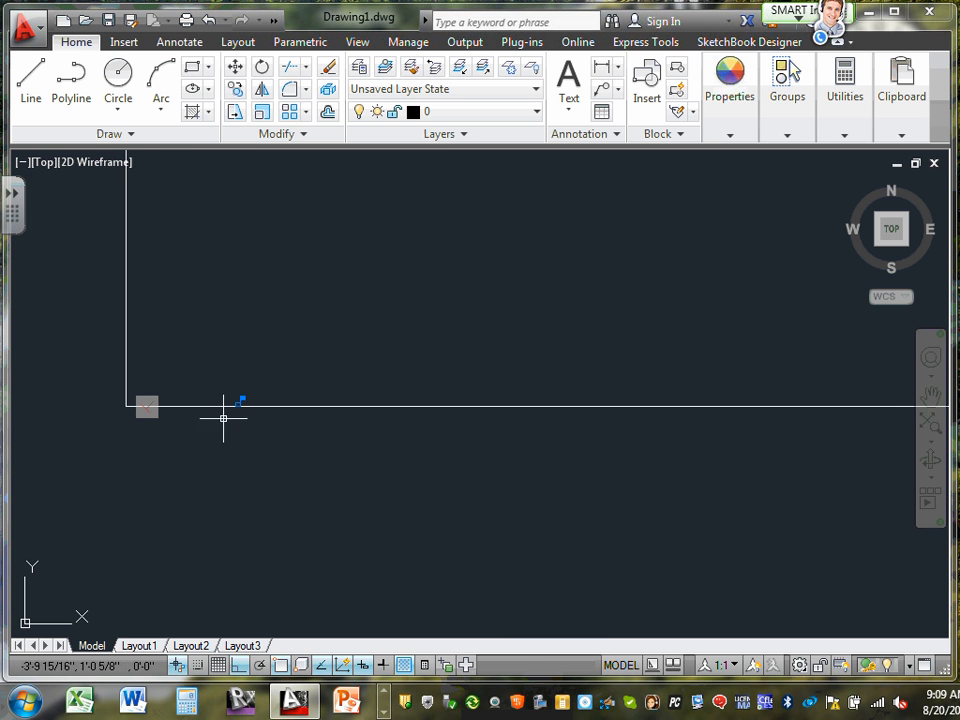
scroll(208, 412, "up", 3)
scroll(180, 411, "down", 4)
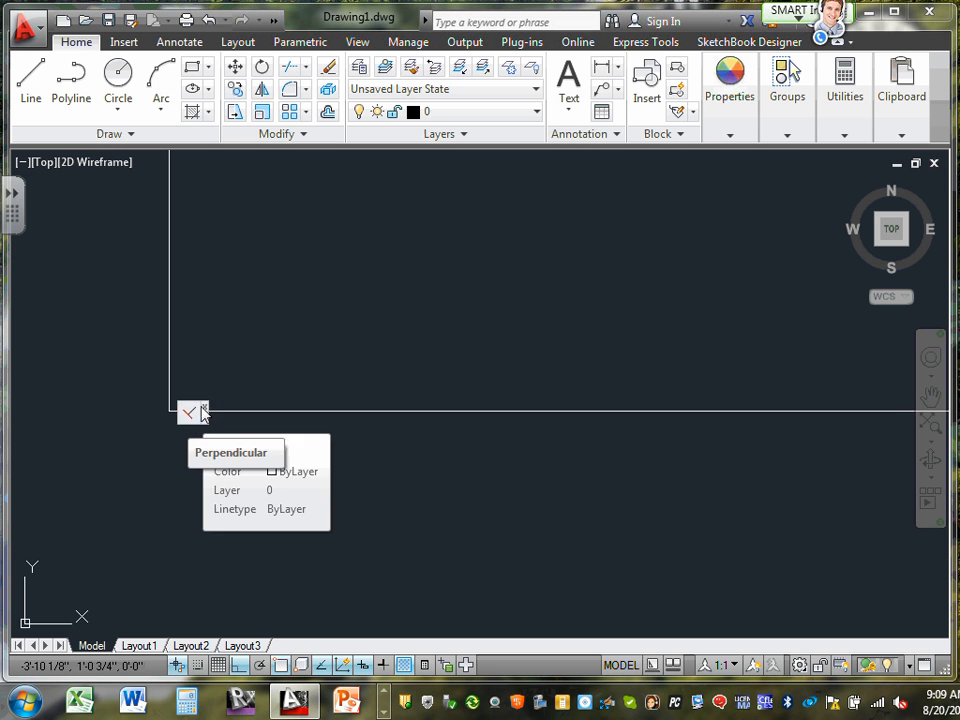
left_click(205, 405)
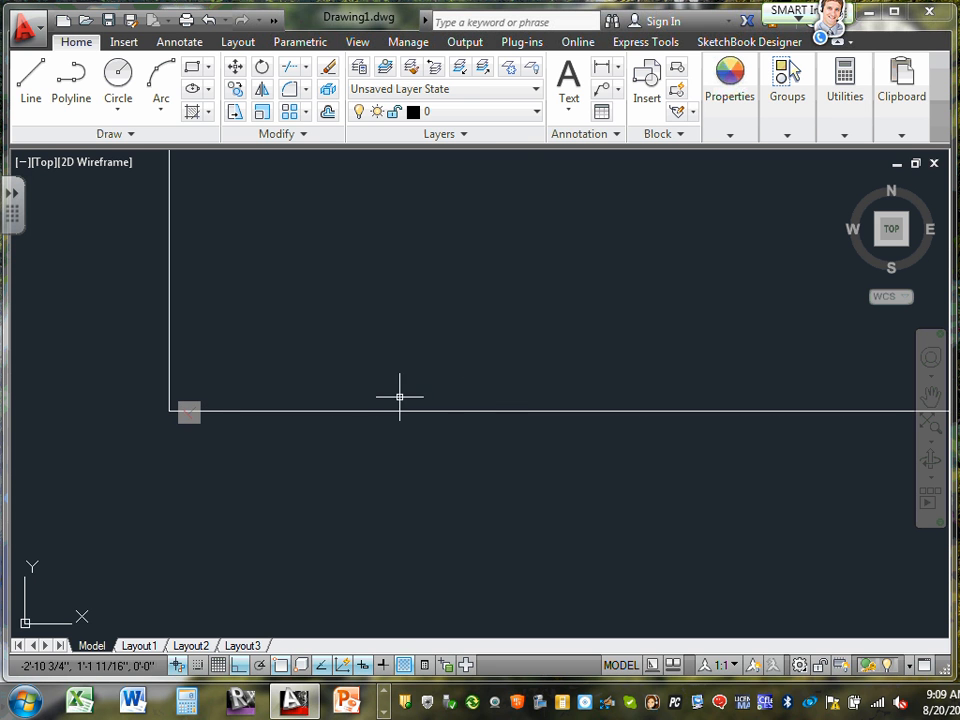
Hide the parallel and right-end perpendicular constraint markers of the horizontal segment that meets the short slanted segment
scroll(385, 393, "down", 8)
middle_click_drag(373, 385, 439, 574)
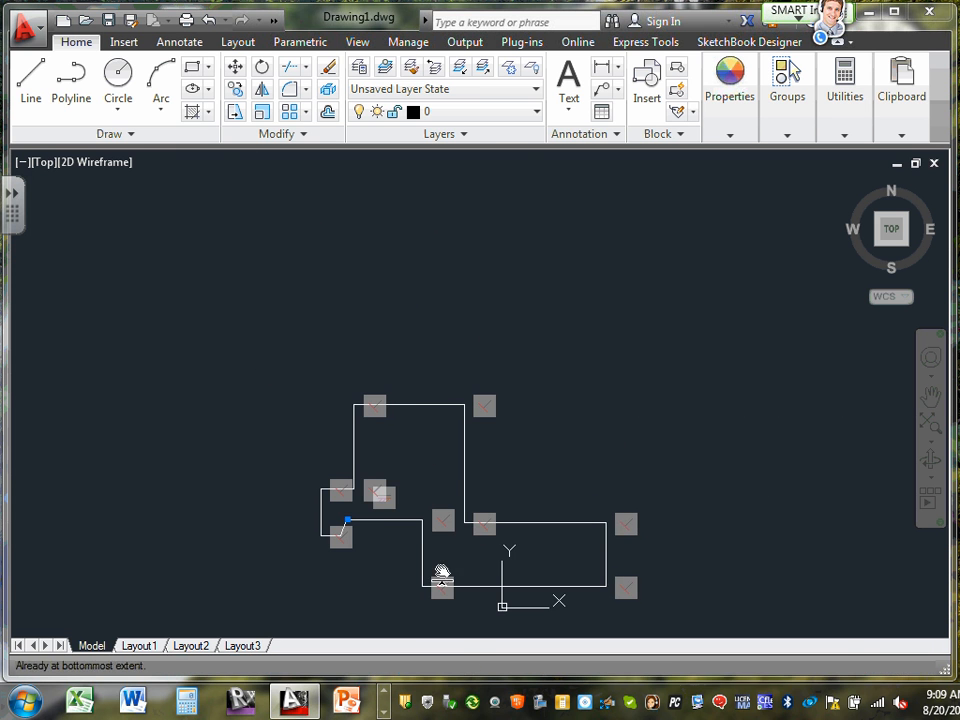
mouse_move(374, 493)
middle_mouse_down()
mouse_move(344, 270)
mouse_move(323, 288)
middle_mouse_up()
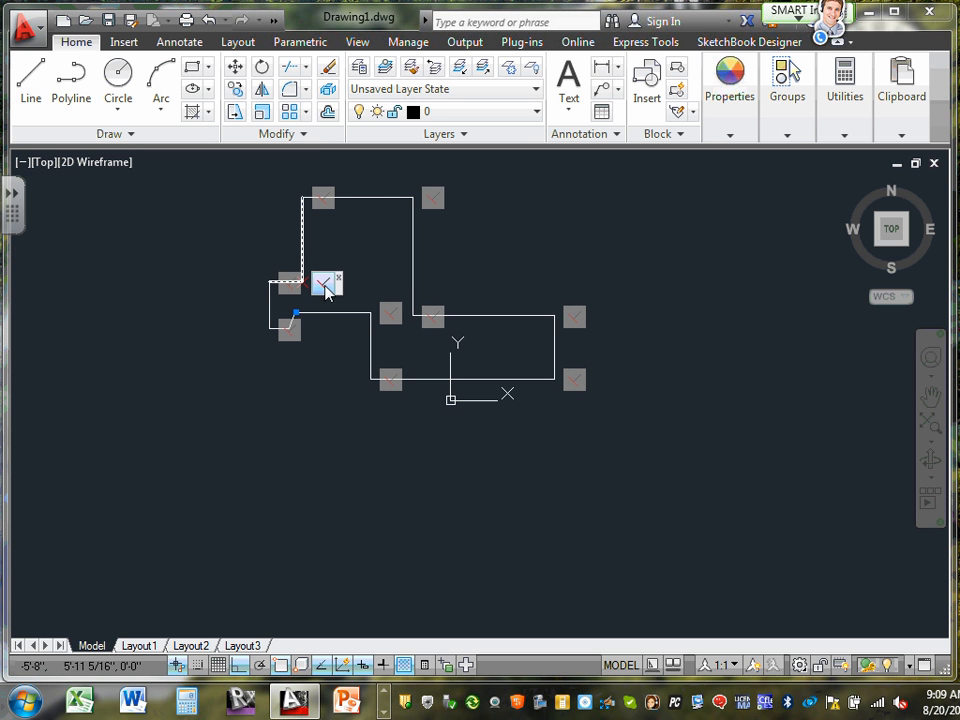
left_click(407, 309)
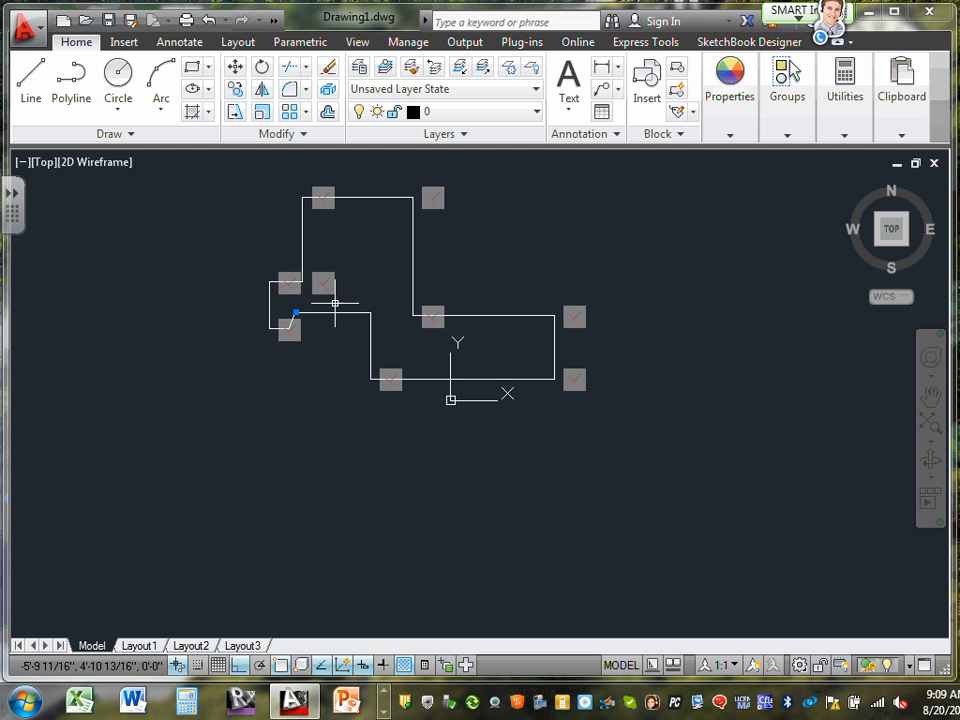
Draw a circle with a radius of 10'6" in the empty area to the left of the polyline
middle_click_drag(330, 285, 316, 377)
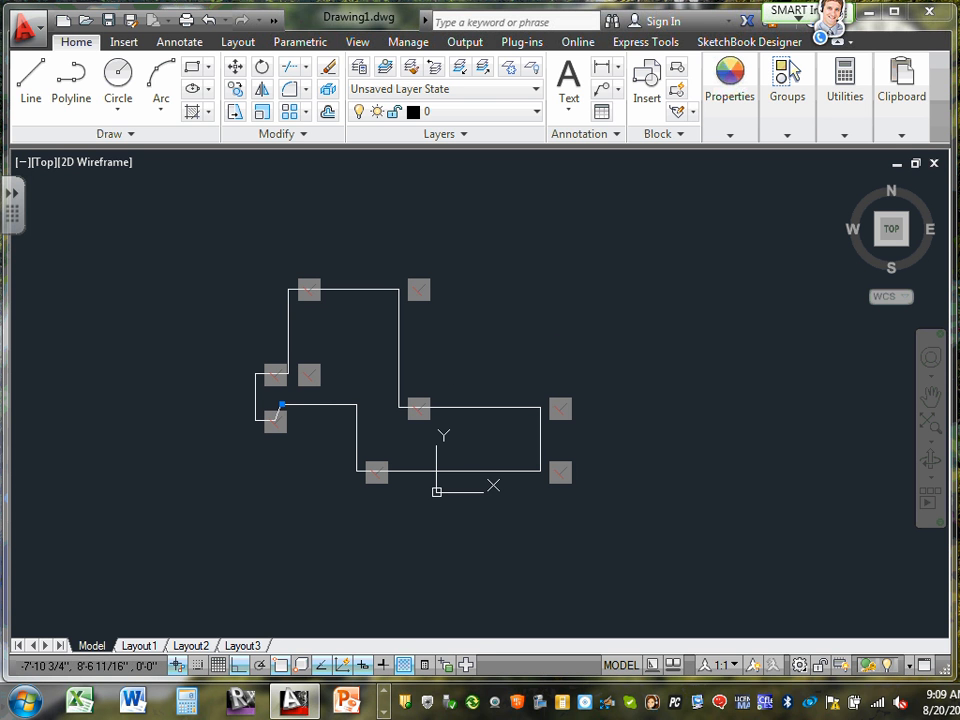
middle_click_drag(226, 398, 606, 435)
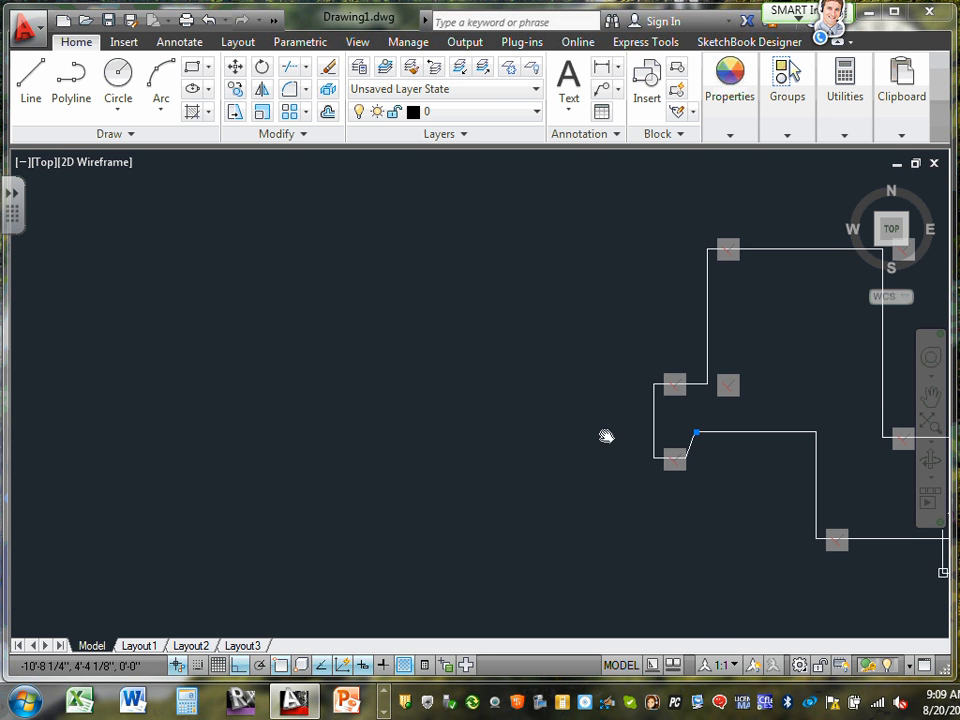
left_click(119, 76)
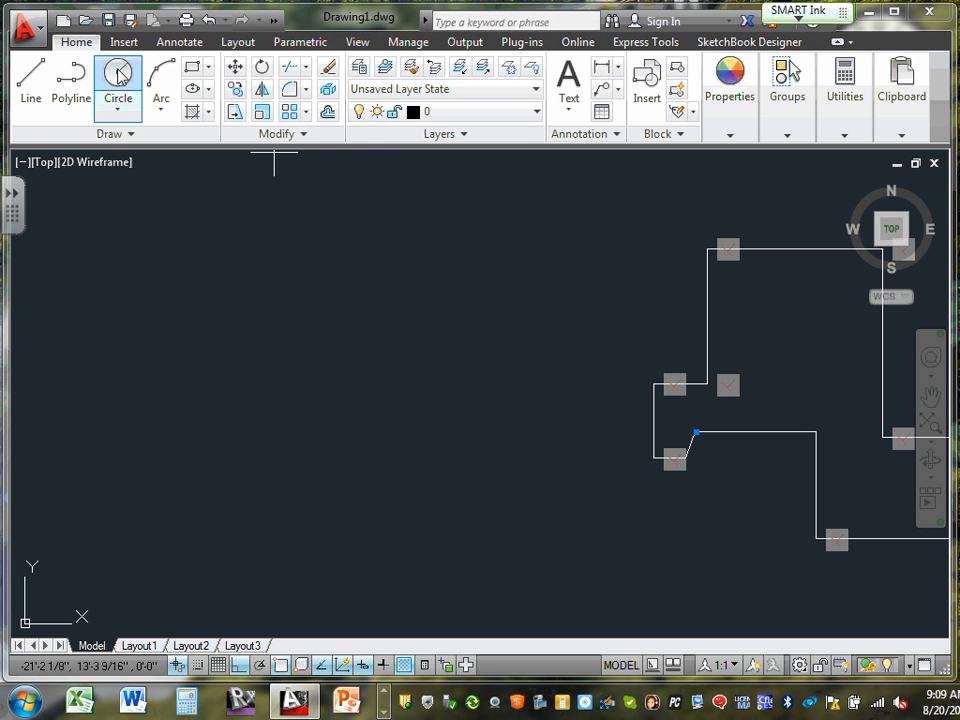
left_click(251, 322)
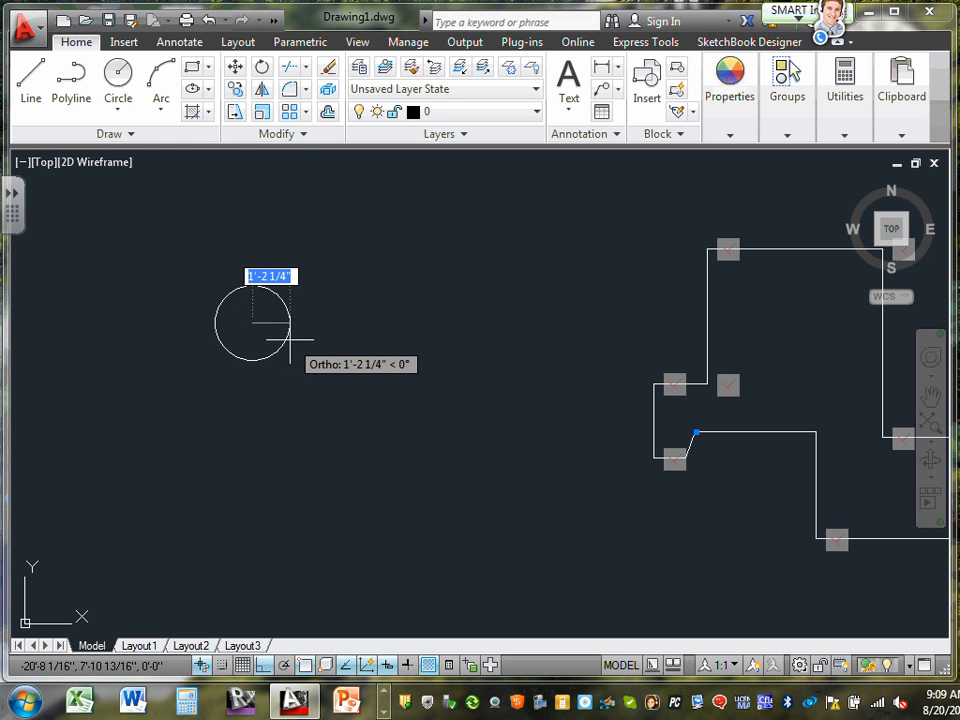
type("10")
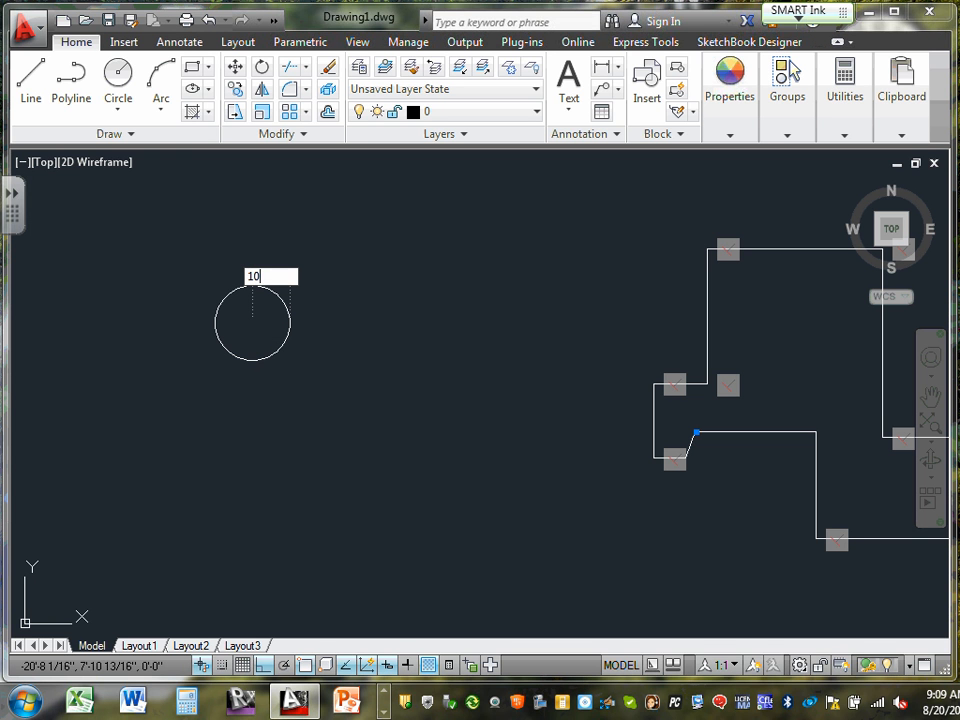
type("'")
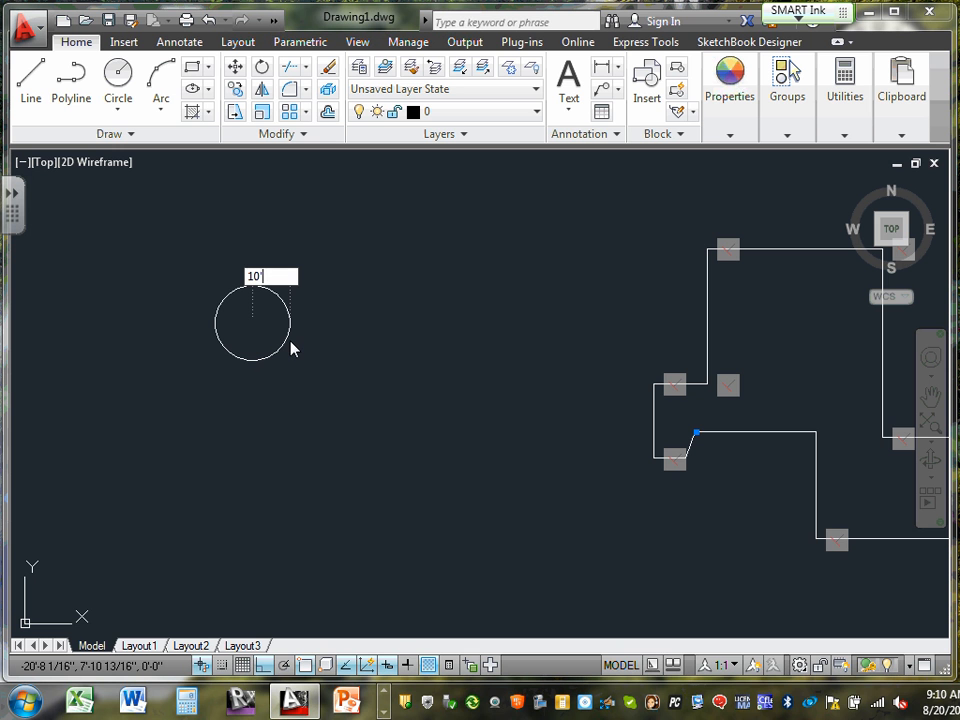
type("6")
key("Return")
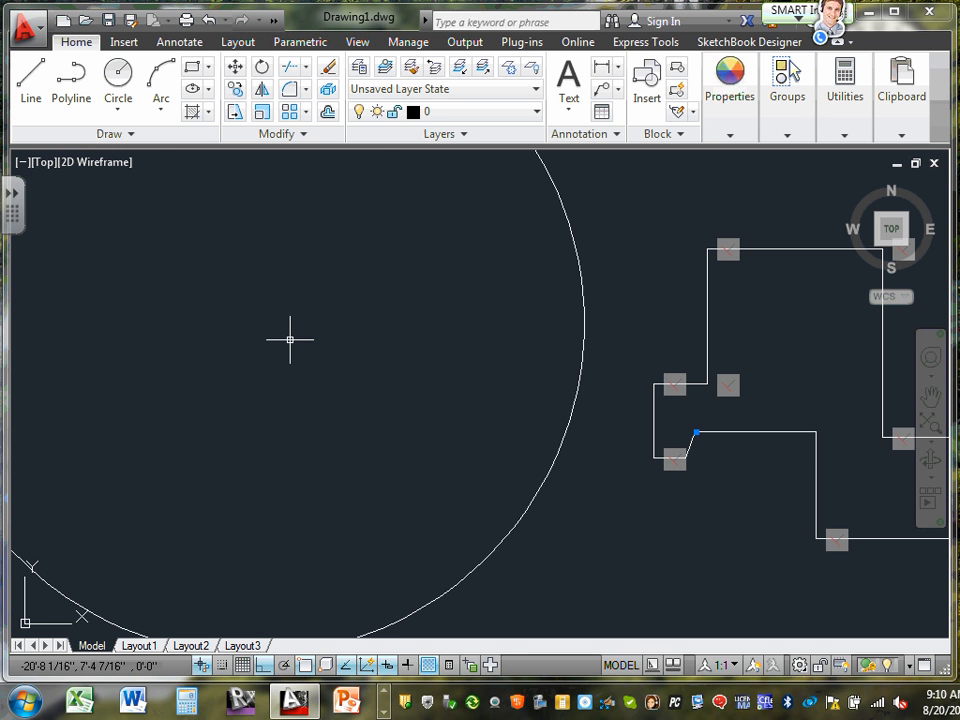
Measure the distance from the circle's center to its edge, and exit the measuring command
scroll(290, 340, "down", 4)
scroll(360, 400, "up", 2)
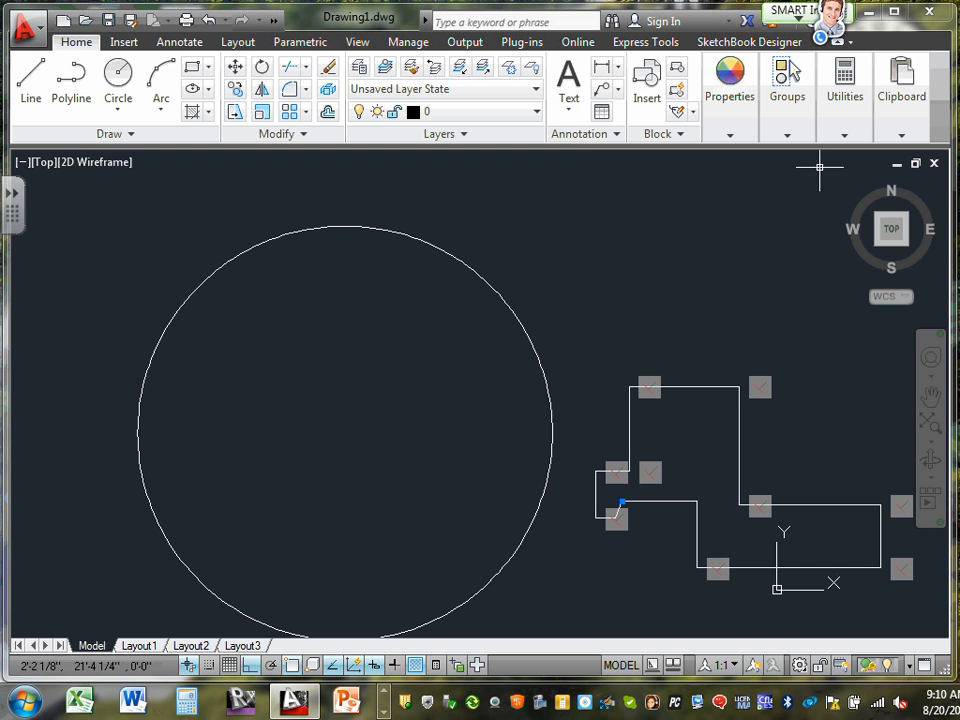
left_click(847, 140)
left_click(848, 172)
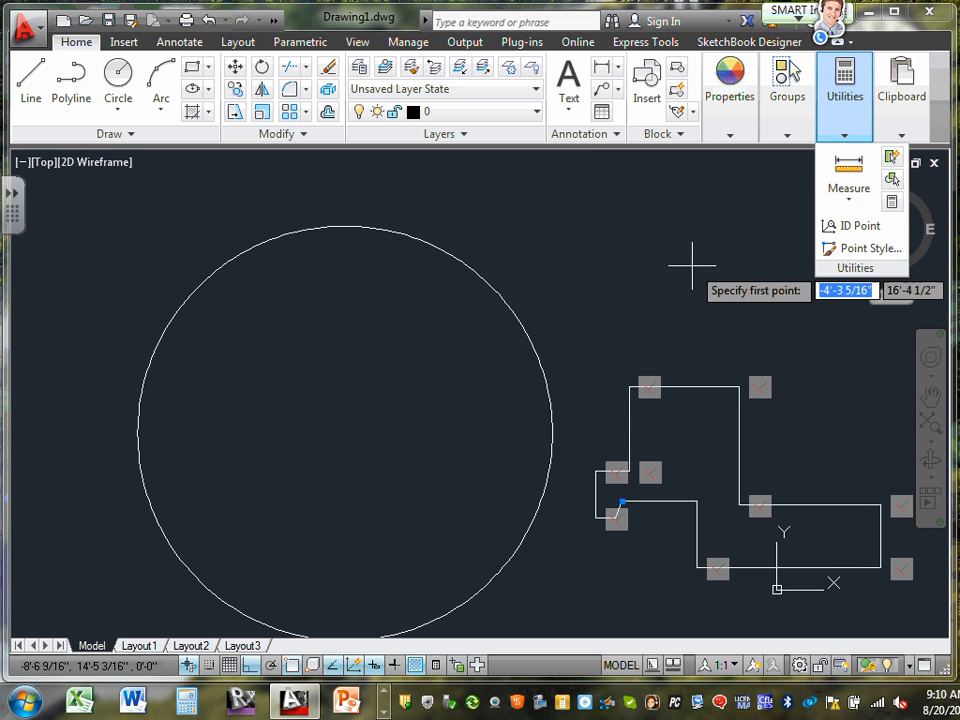
left_click(344, 433)
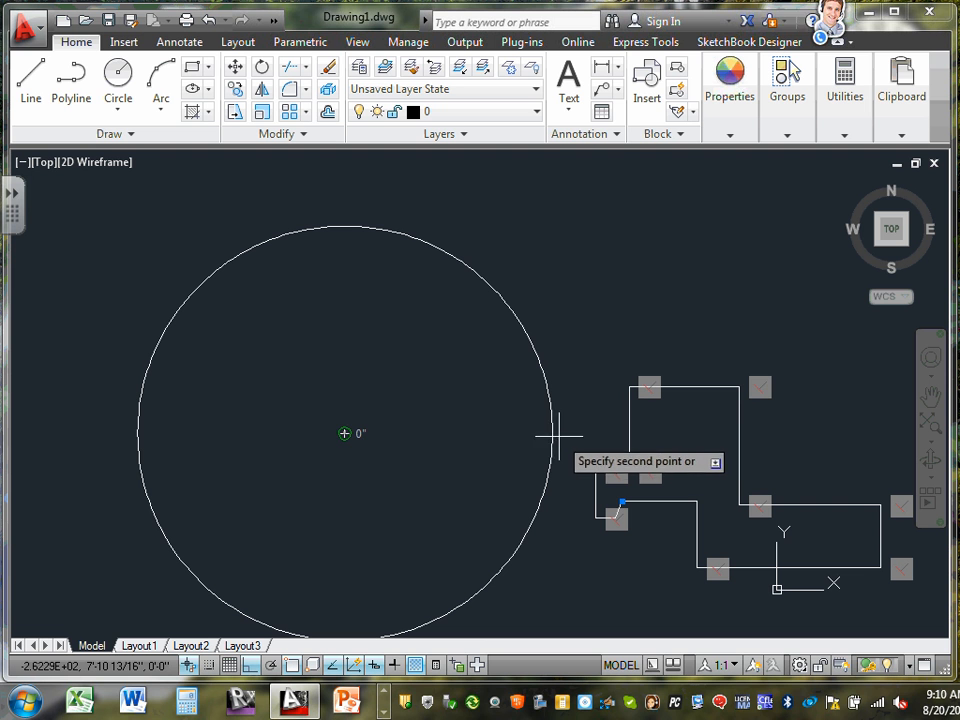
left_click(136, 430)
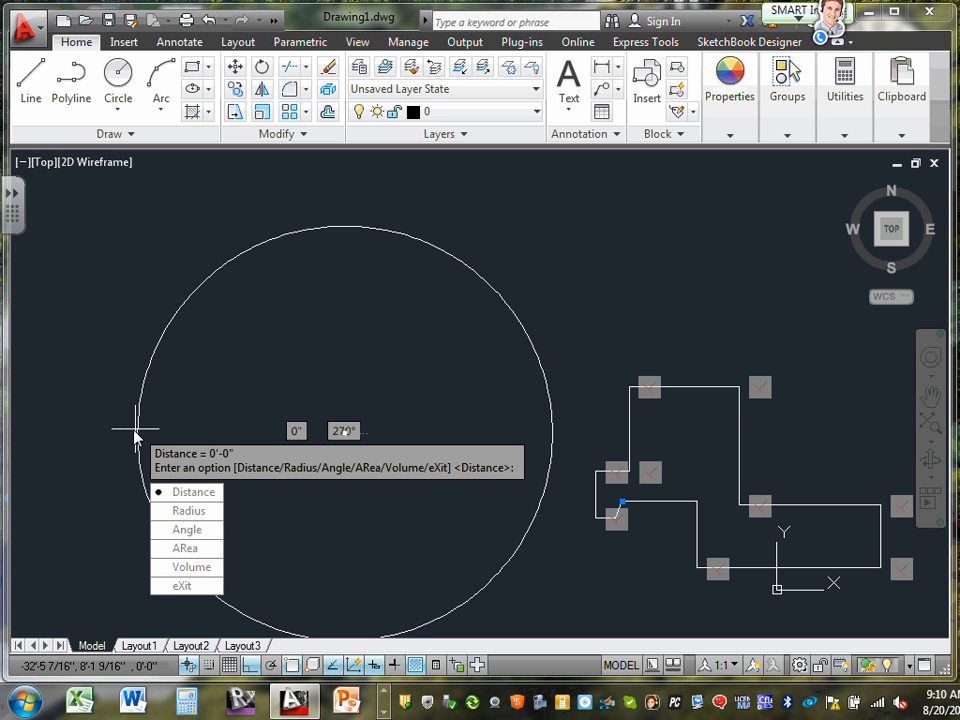
key("Escape")
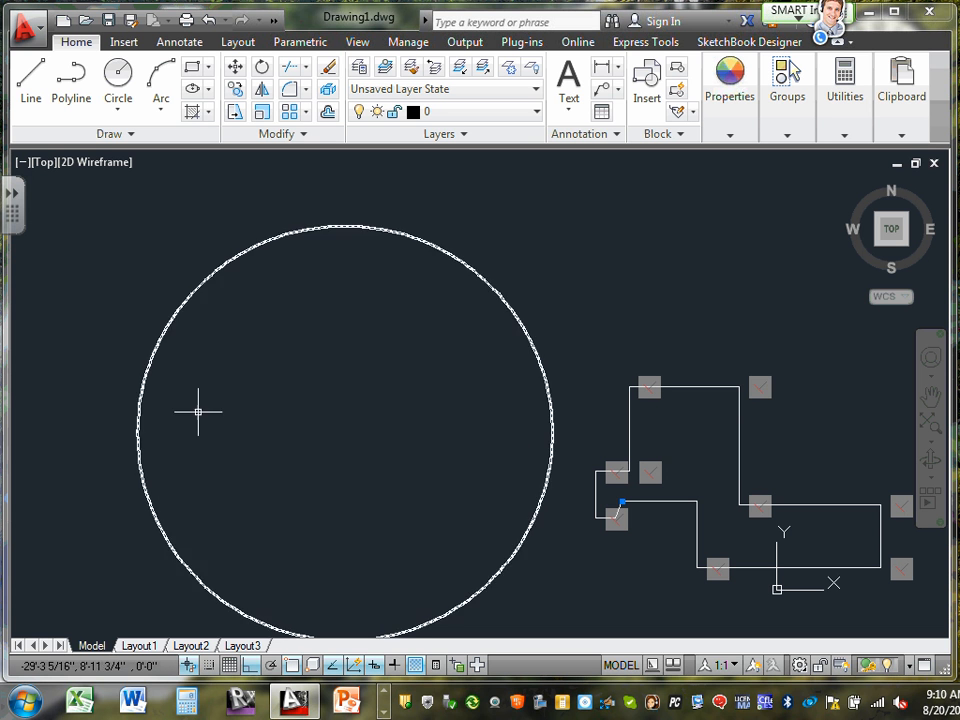
Select the circle and try to move it horizontally toward the polyline by its center grip
scroll(208, 403, "down", 1)
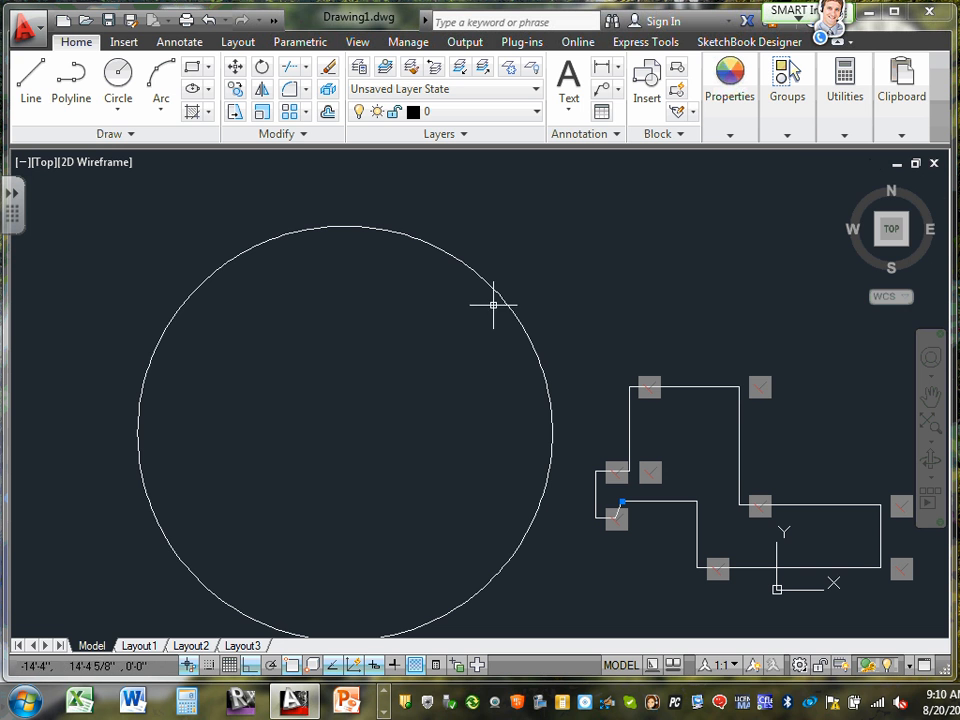
left_click(414, 236)
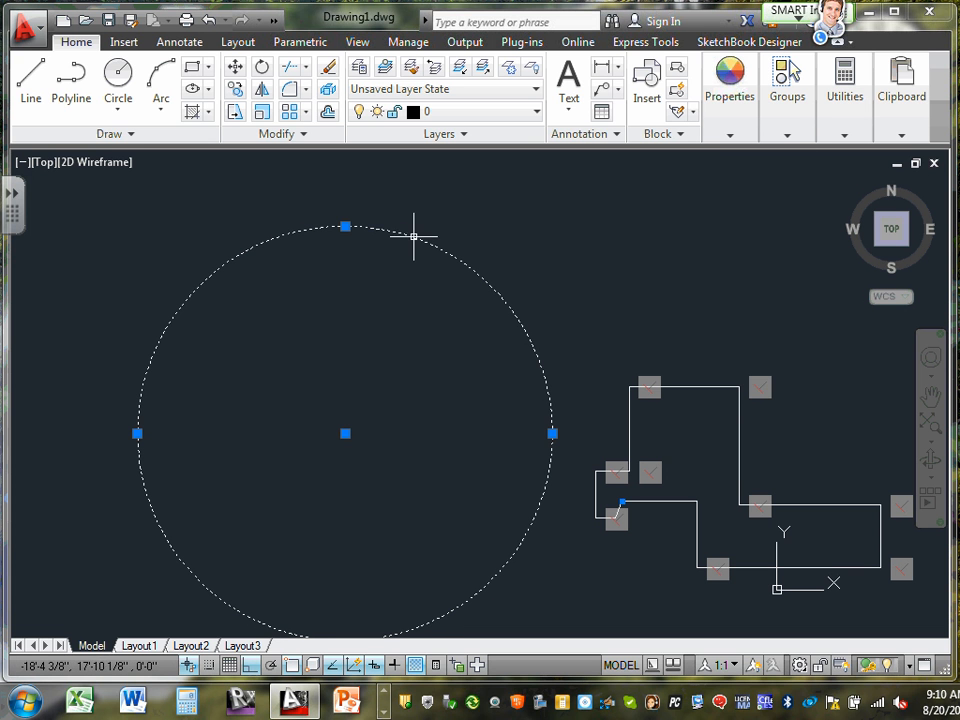
left_click(345, 433)
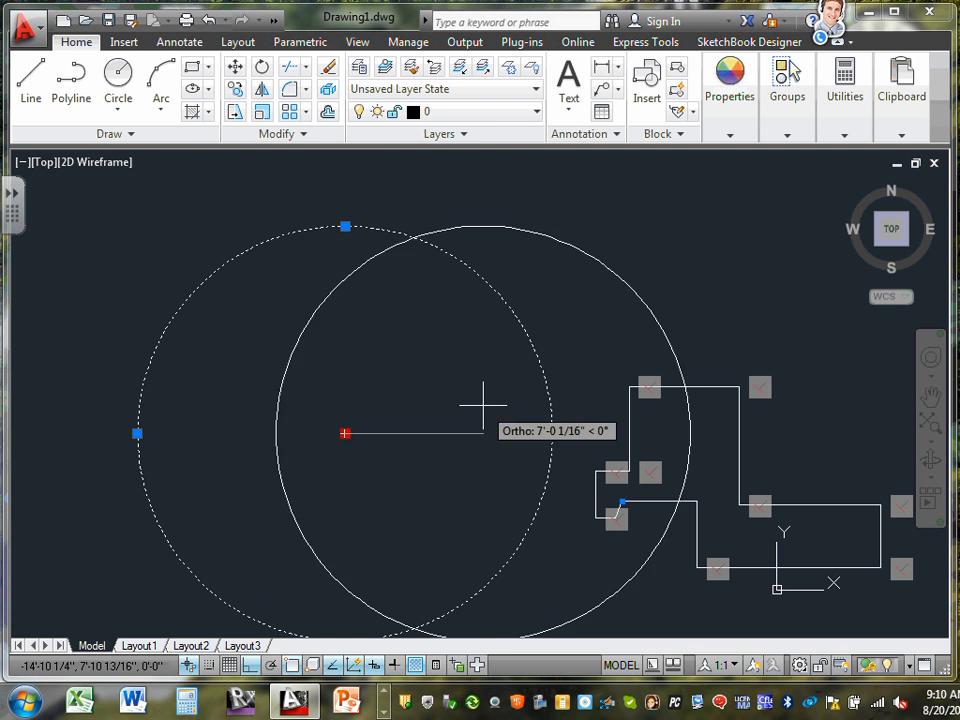
key("Escape")
Zoom the drawing to its extents and examine the circle and polyline at smaller and larger scales
scroll(321, 332, "down", 1)
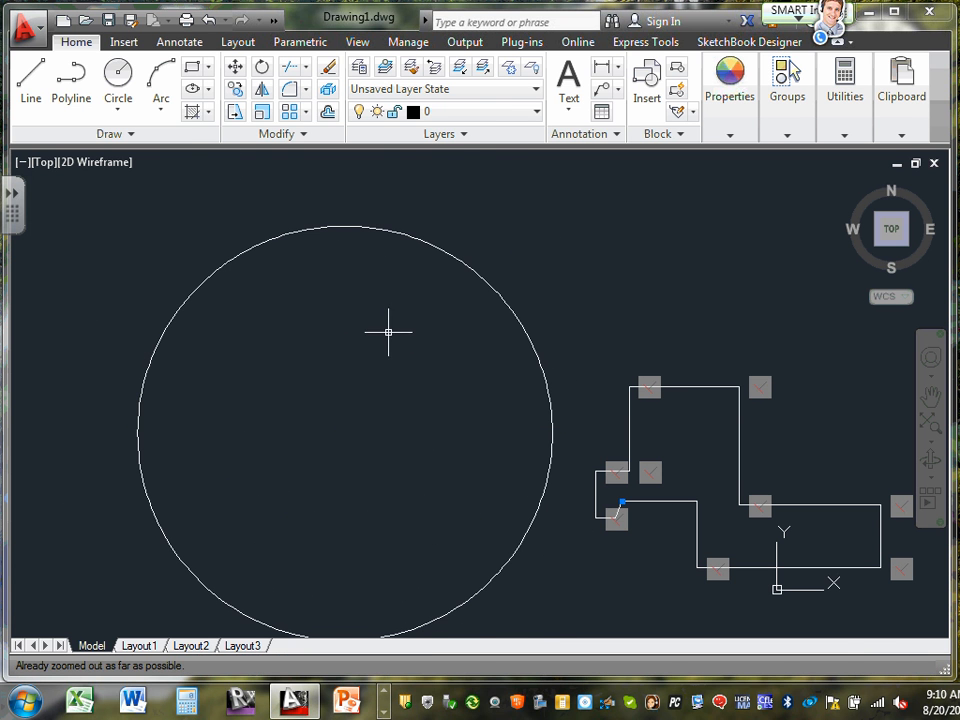
type("z")
key("Return")
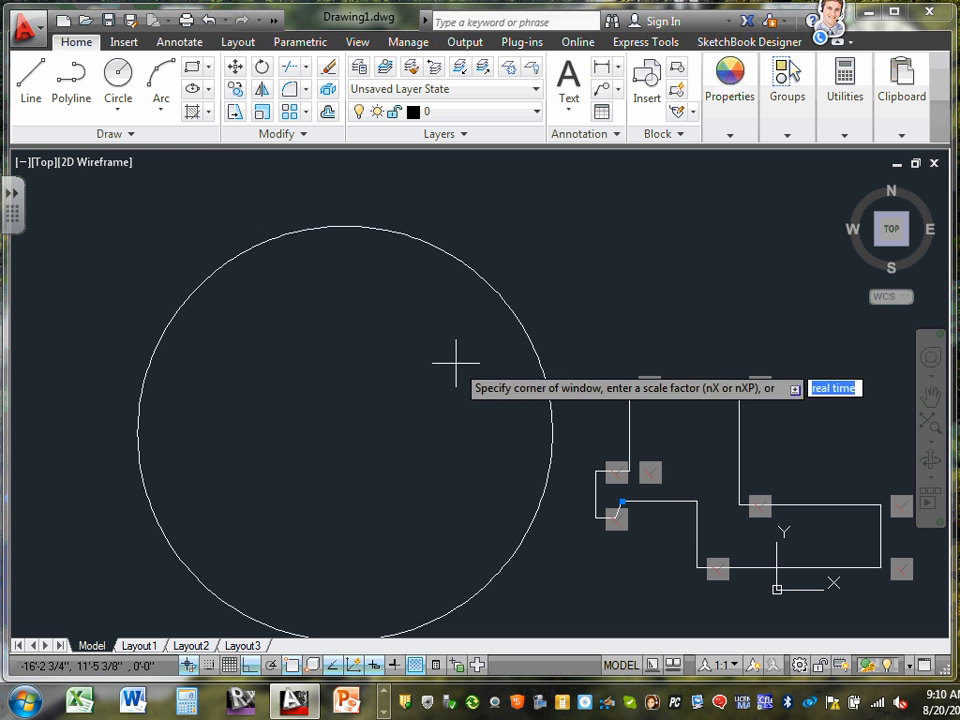
type("e")
key("Return")
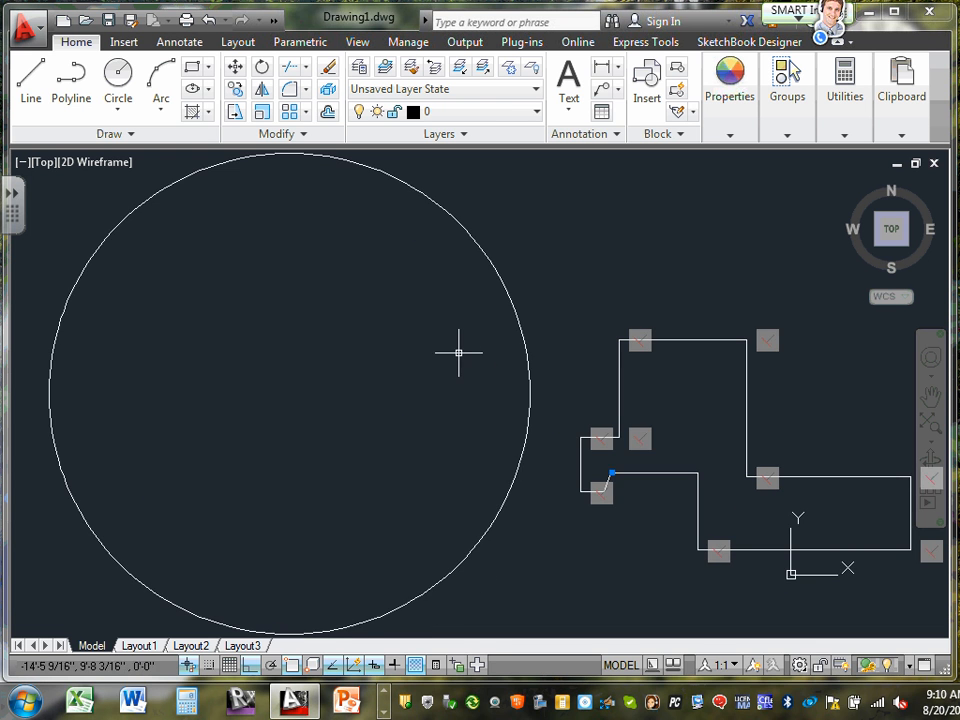
scroll(455, 354, "down", 3)
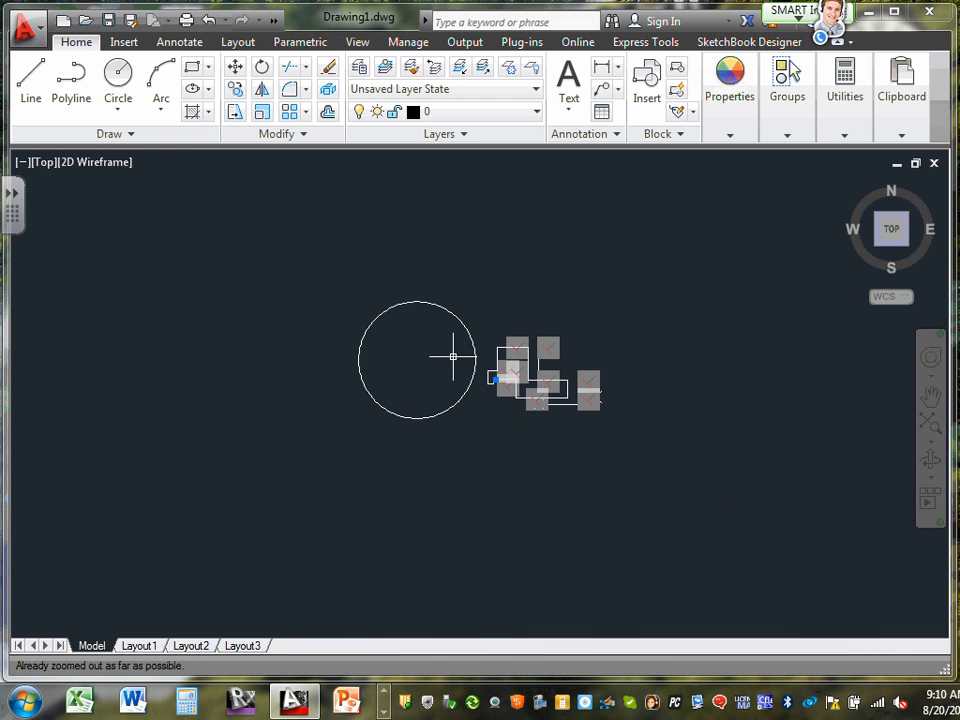
scroll(453, 356, "up", 6)
middle_click_drag(411, 371, 445, 393)
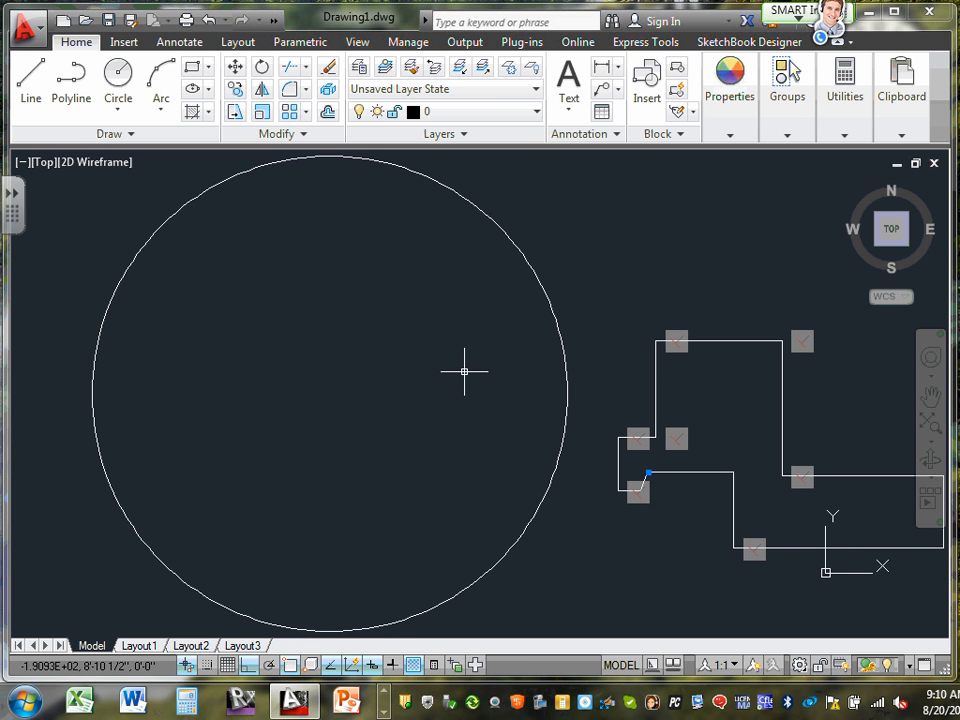
Turn off Ortho mode while drawing a three-point arc bulging upward in the empty area to the left of the circle
scroll(458, 372, "down", 4)
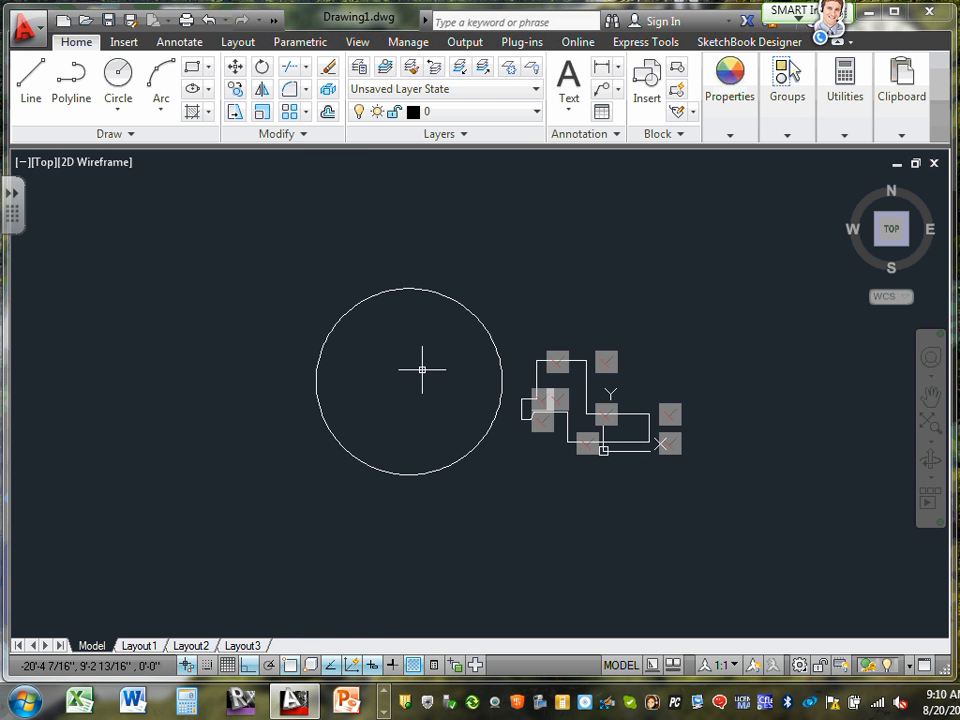
middle_click_drag(422, 369, 664, 385)
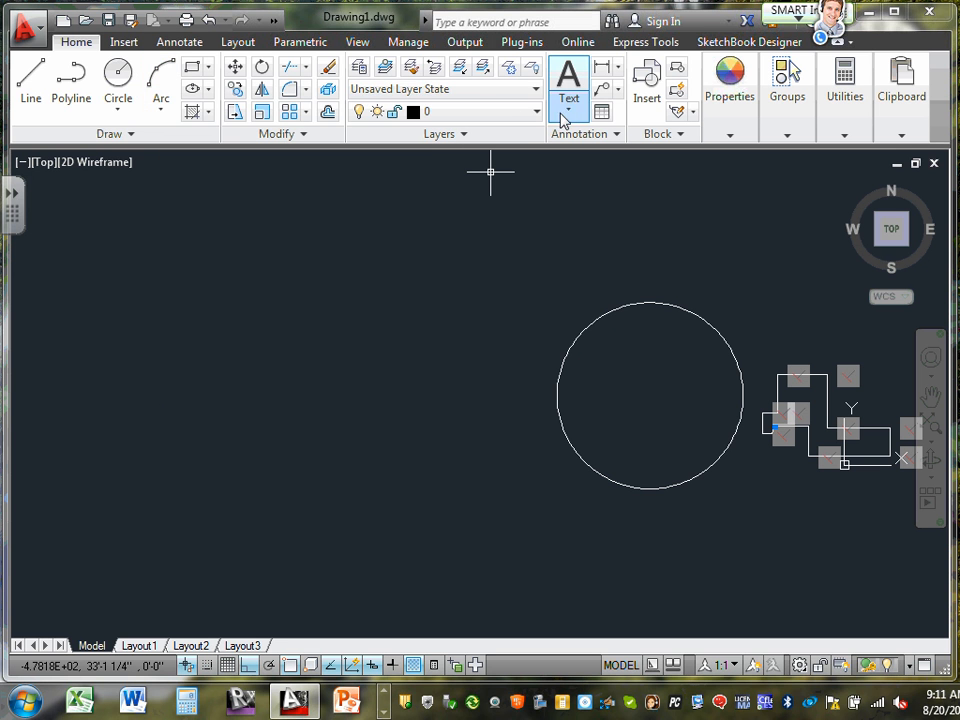
left_click(160, 84)
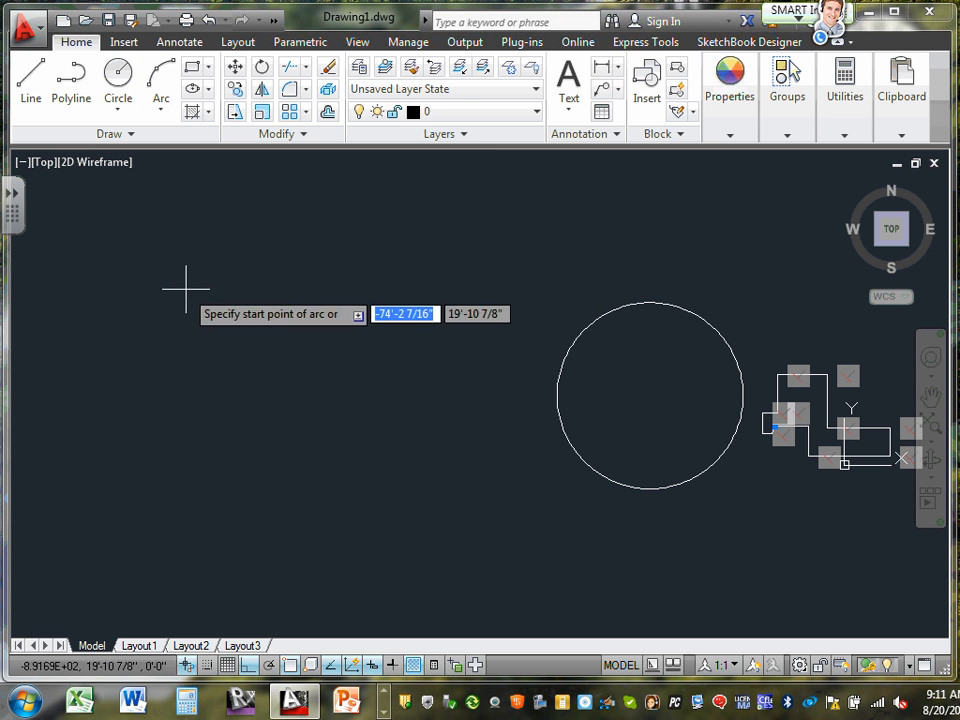
left_click(128, 260)
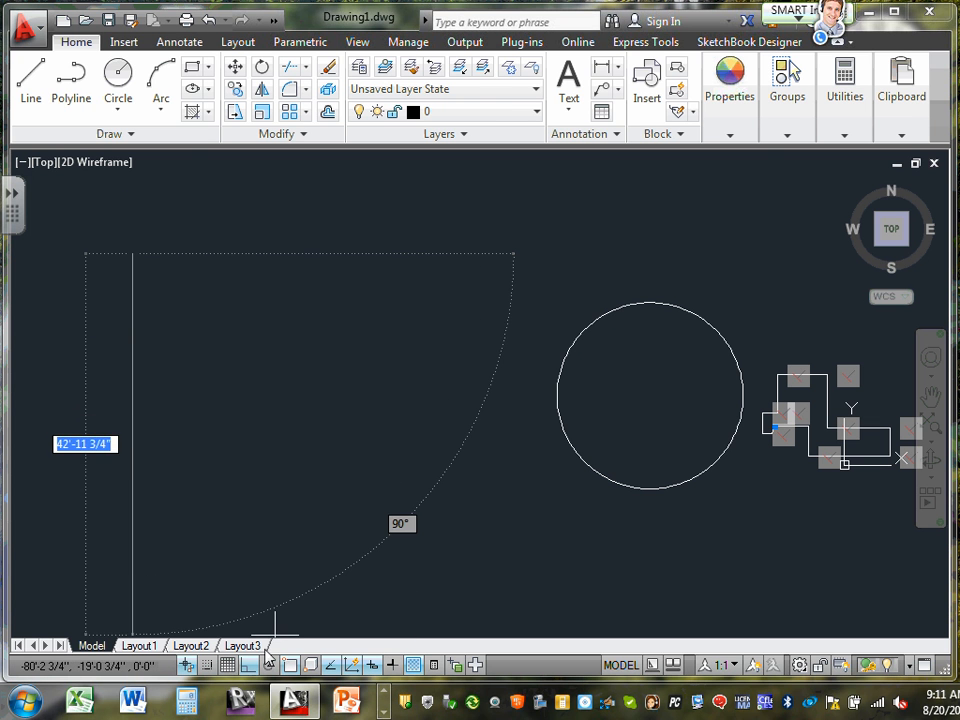
key("F8")
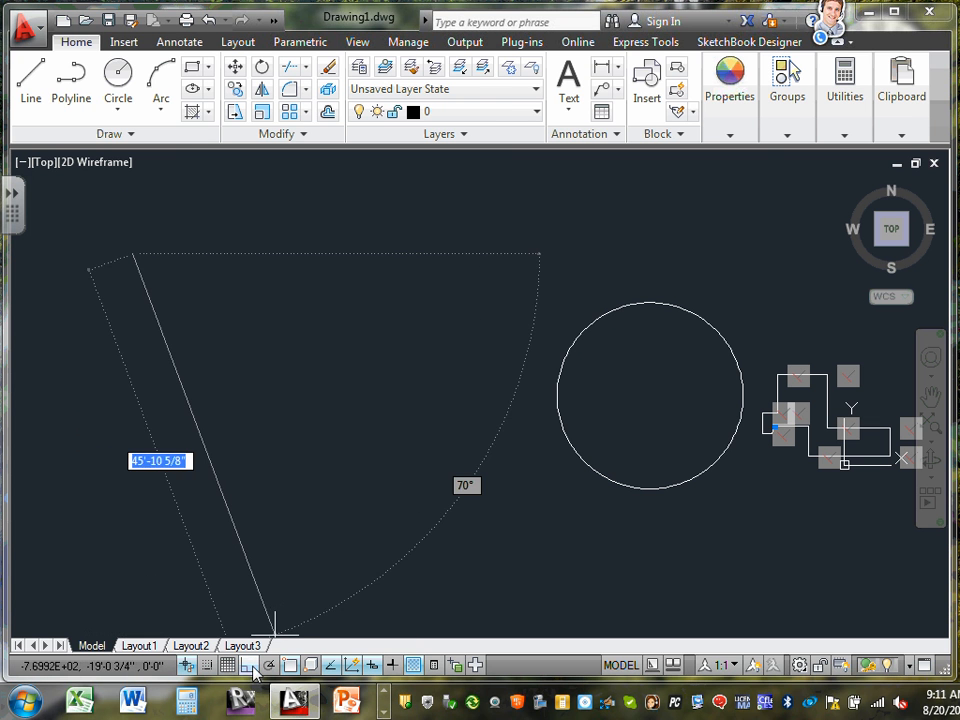
left_click(292, 240)
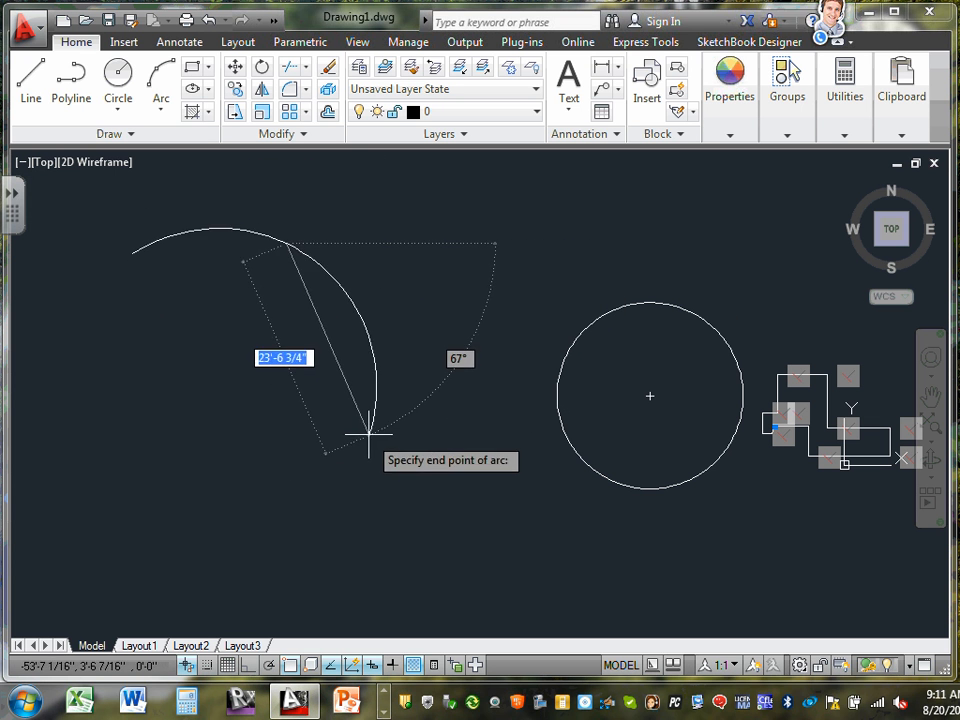
left_click(442, 421)
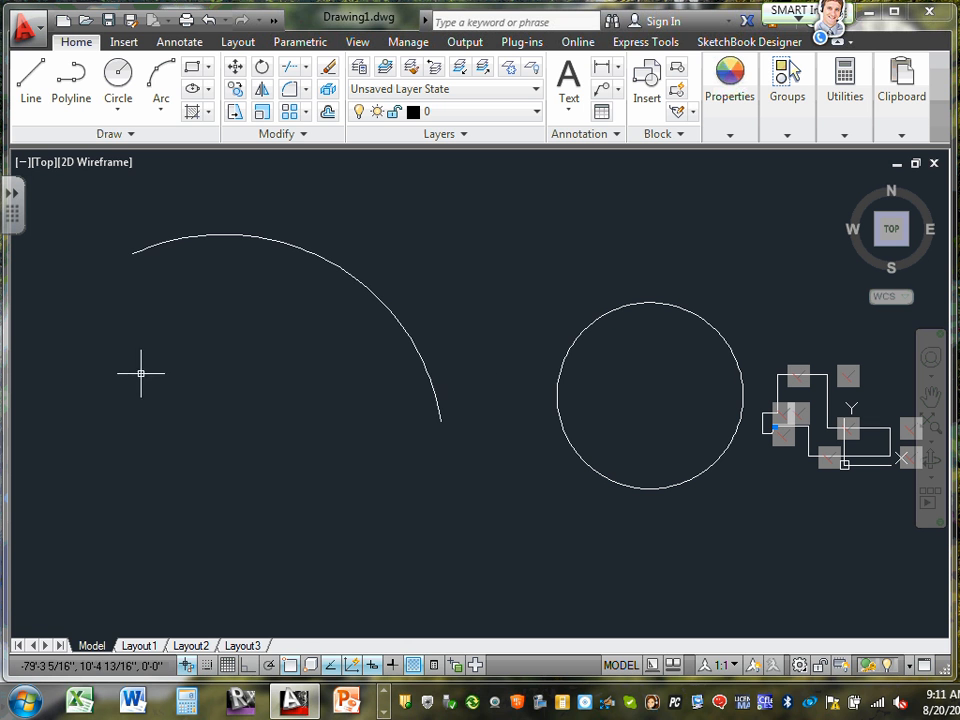
Select the arc and stretch its midpoint grip down and to the left so the curve sags downward
left_click(216, 234)
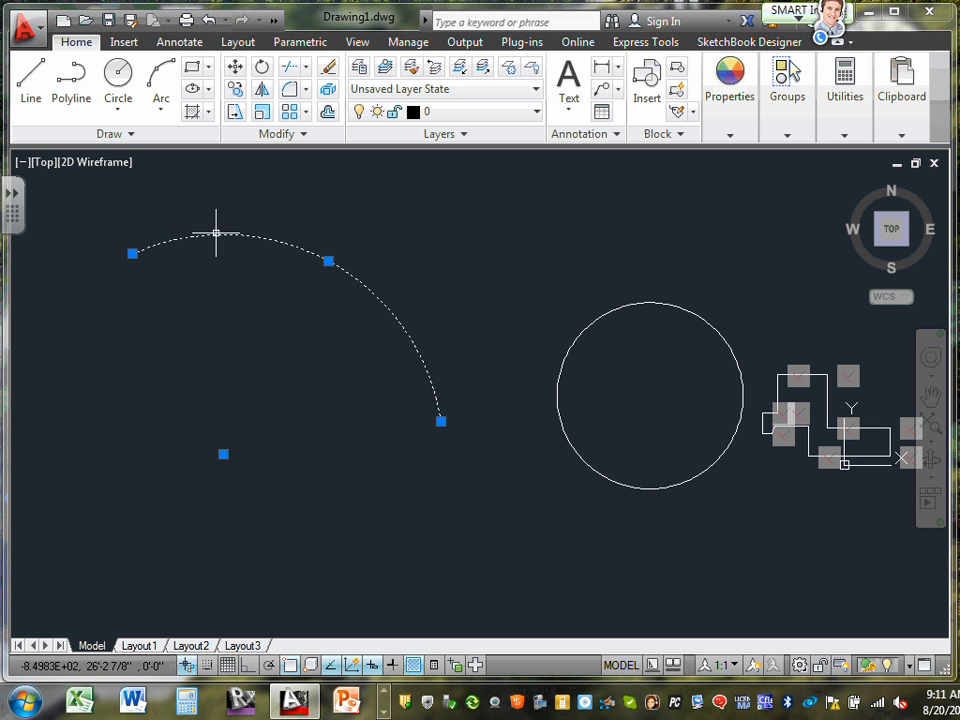
left_click(327, 258)
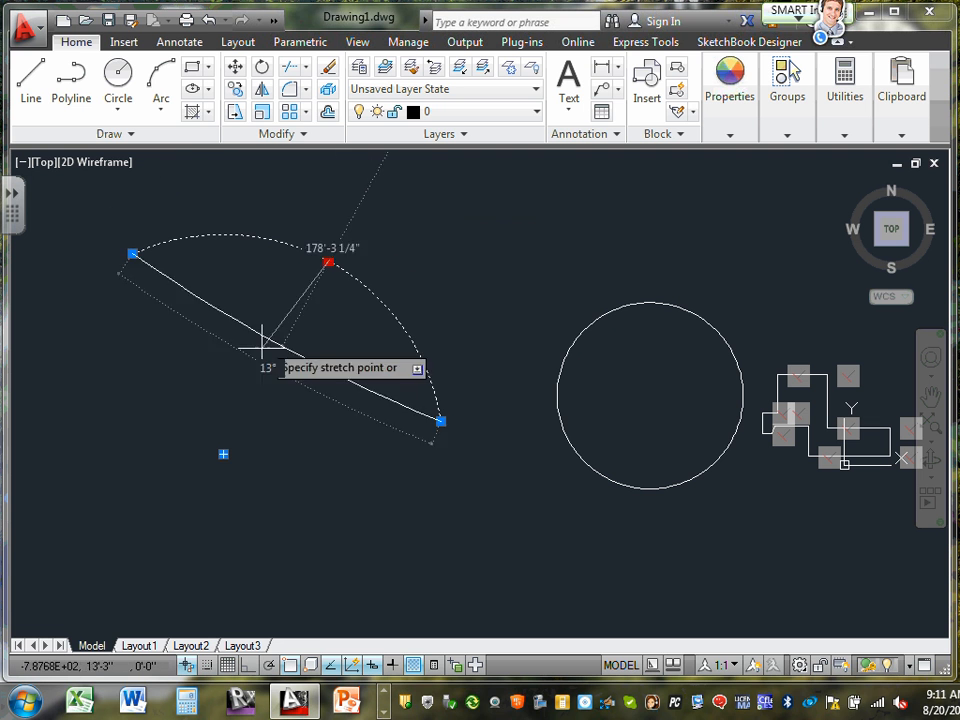
left_click(274, 360)
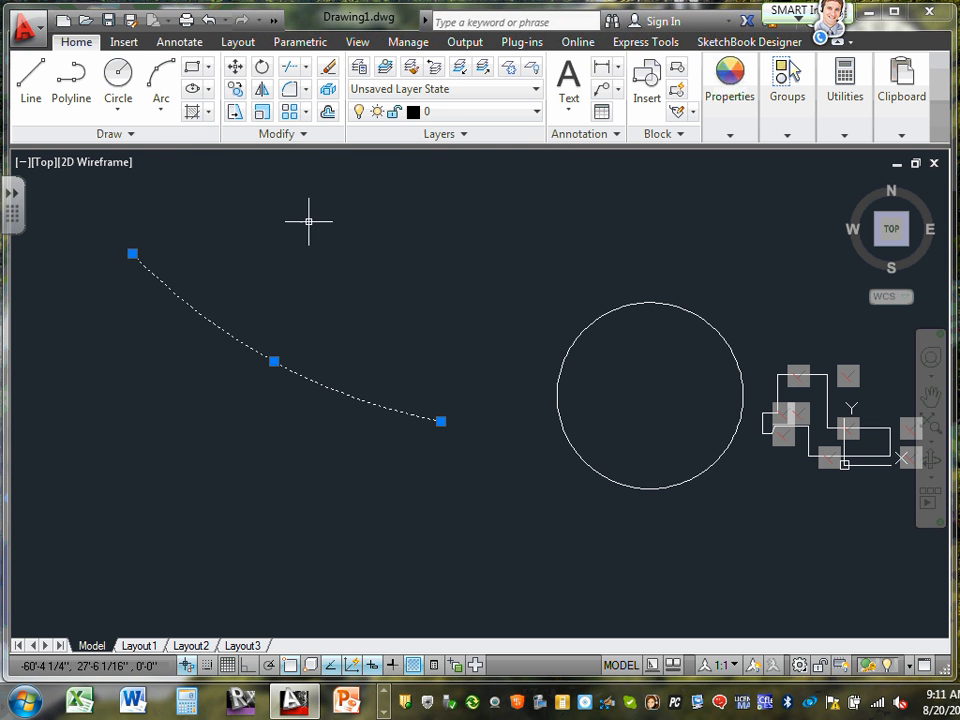
Stretch the arc's lower endpoint to above and right of the circle, raise its midpoint for a shallower curve, and deselect it
left_click(441, 421)
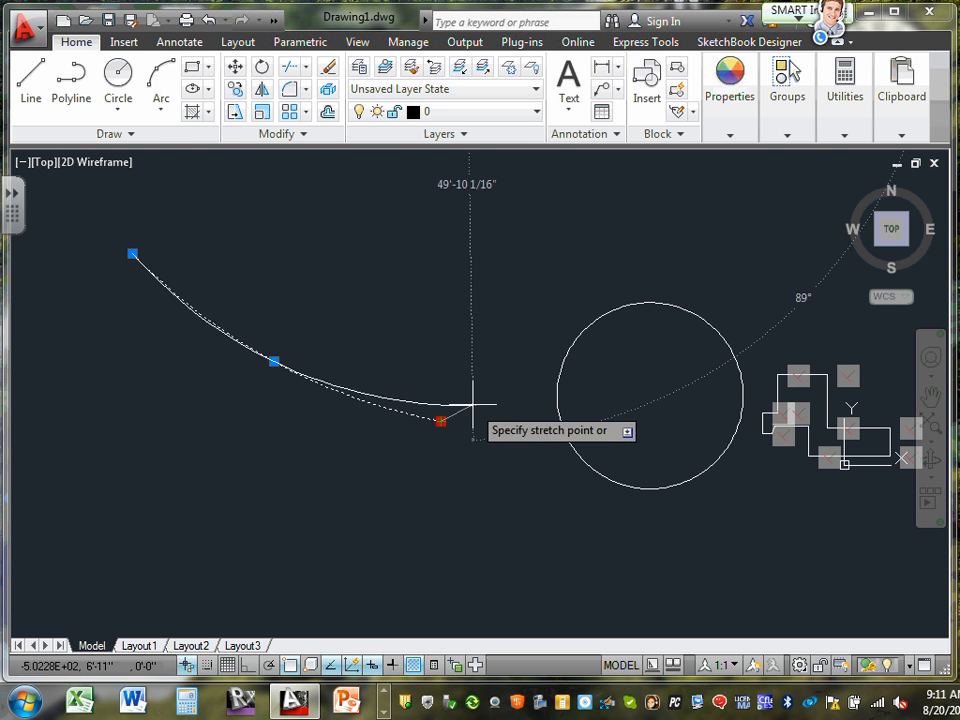
left_click(754, 213)
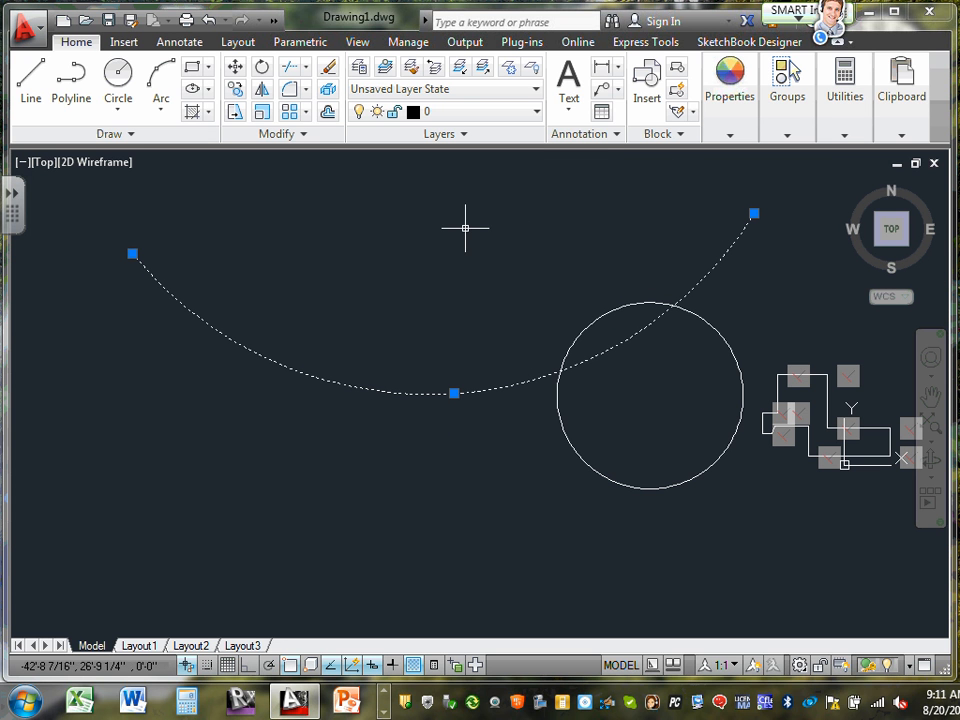
left_click(454, 393)
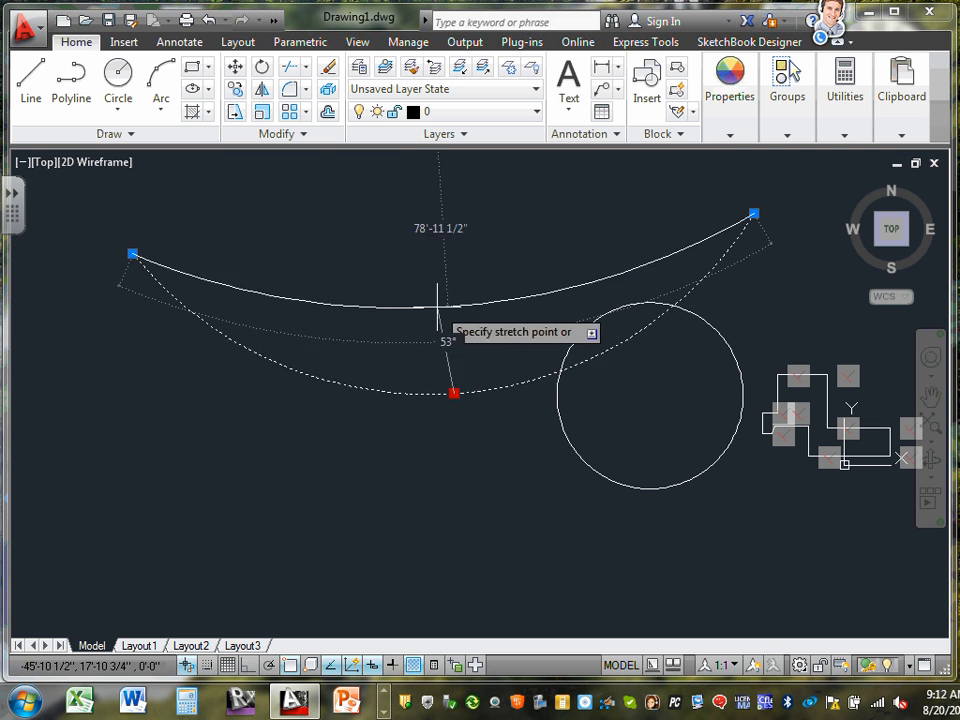
left_click(448, 306)
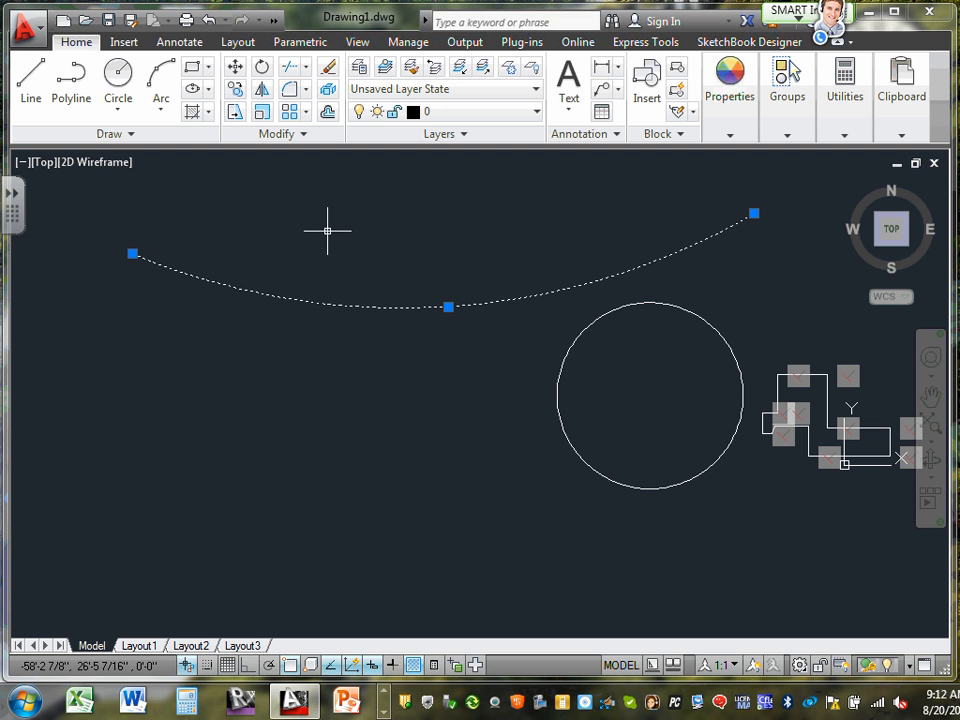
key("Escape")
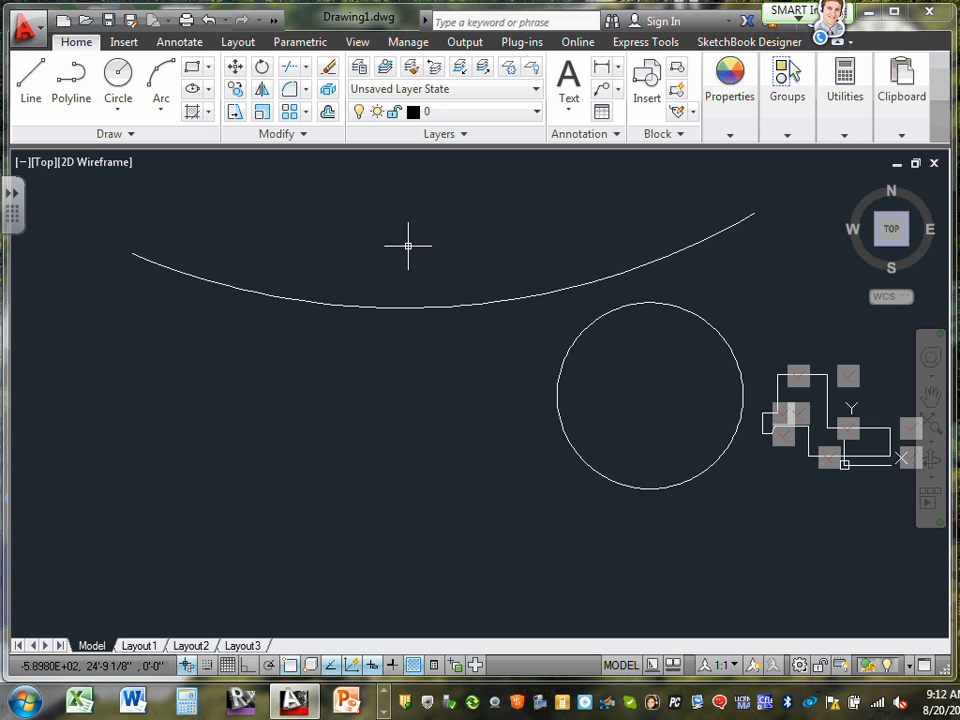
Select and deselect the arc, and zoom to the entire drawing with the Zoom All option
left_click(452, 303)
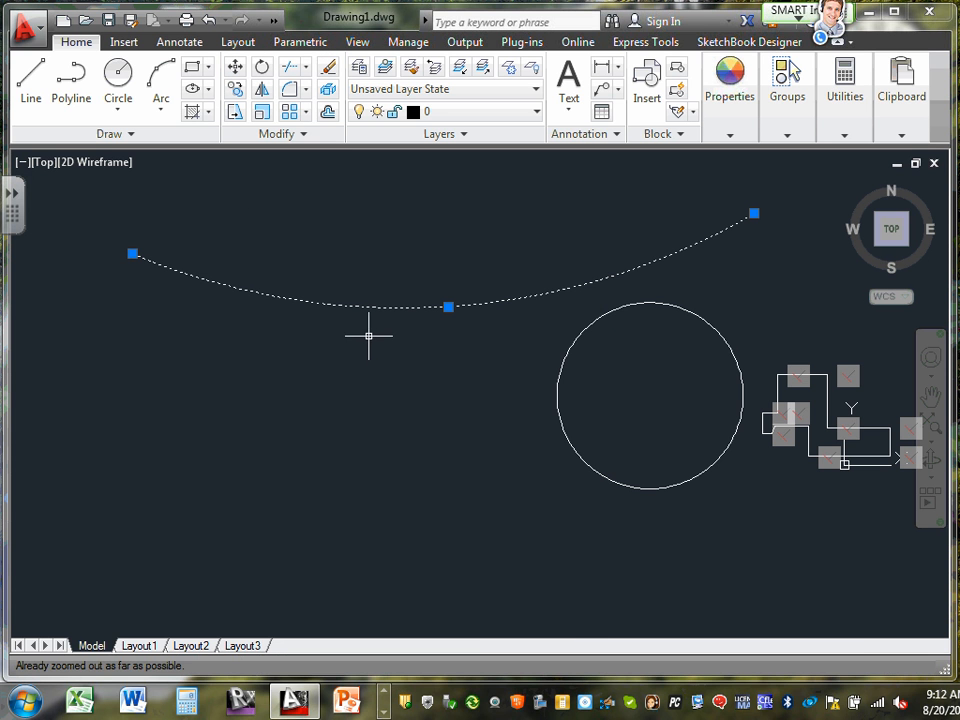
key("Escape")
scroll(372, 340, "down", 2)
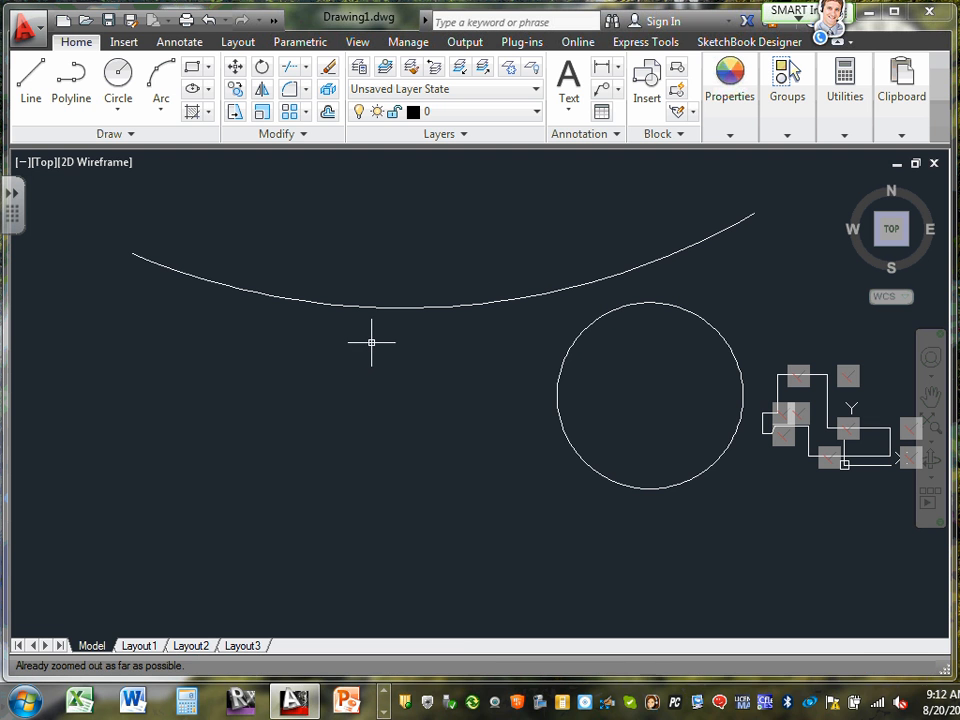
type("z")
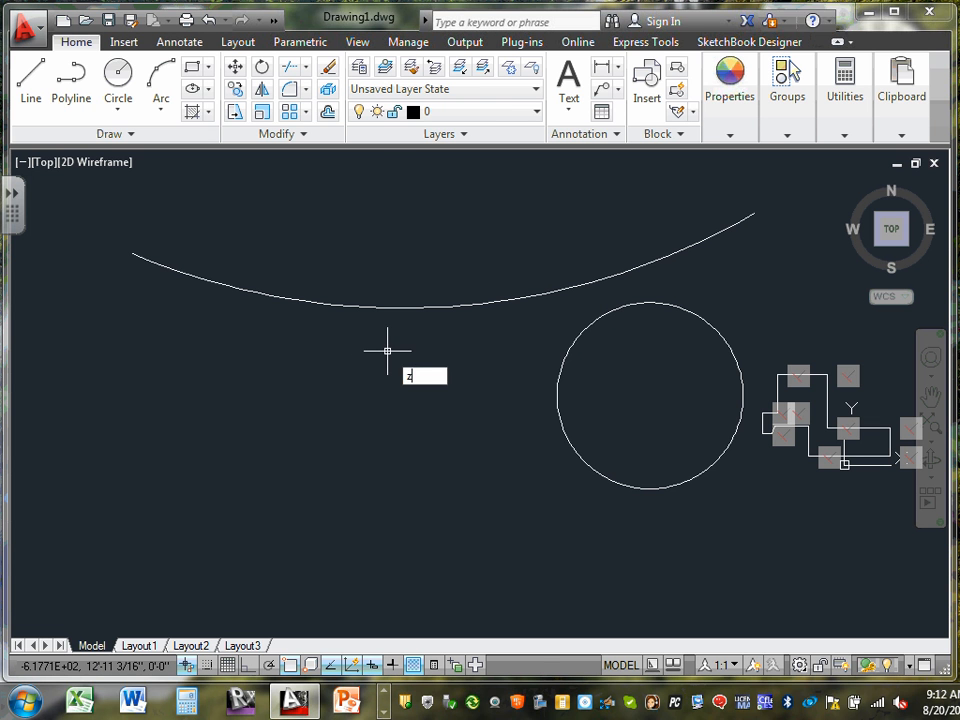
key("Return")
type("a")
key("Return")
scroll(482, 333, "down", 2)
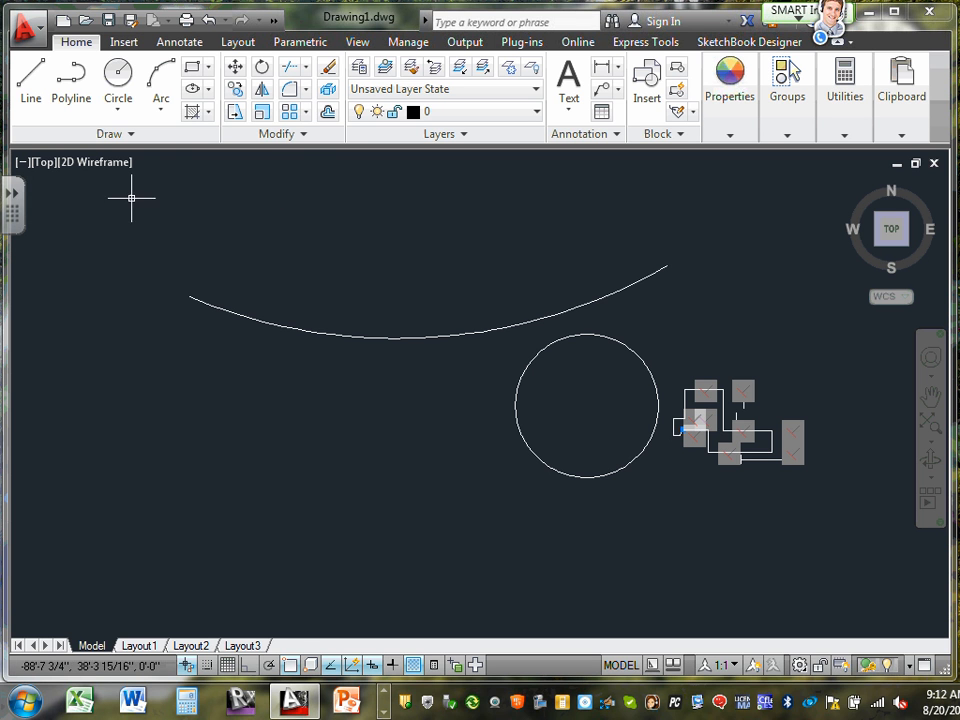
Select the arc, circle and polyline with a window selection enclosing them all, and clear the selection
left_click(72, 190)
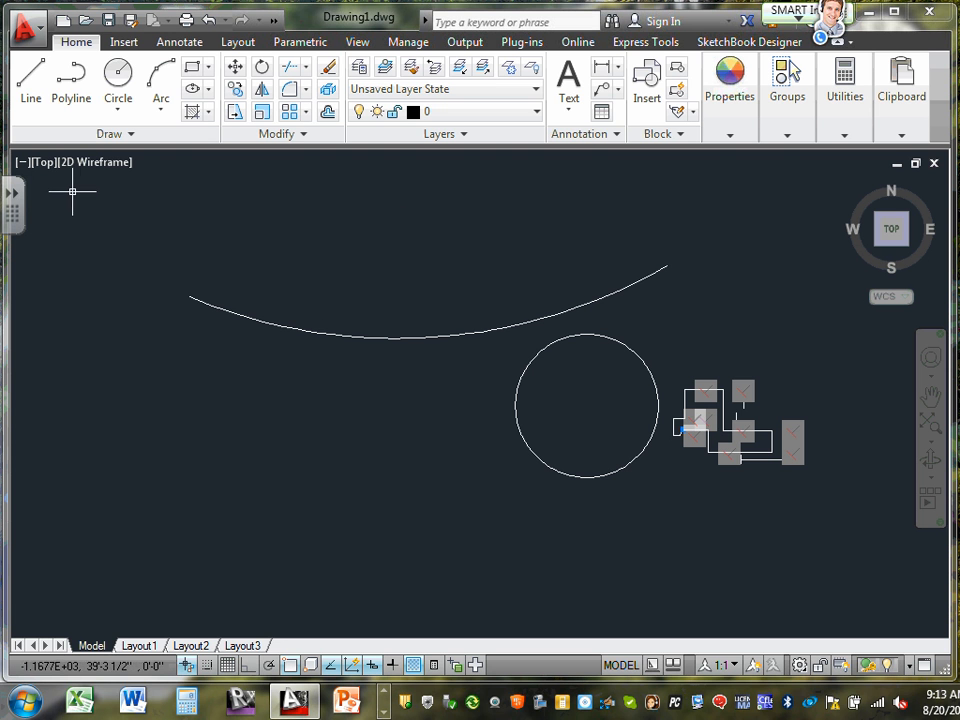
left_click(68, 190)
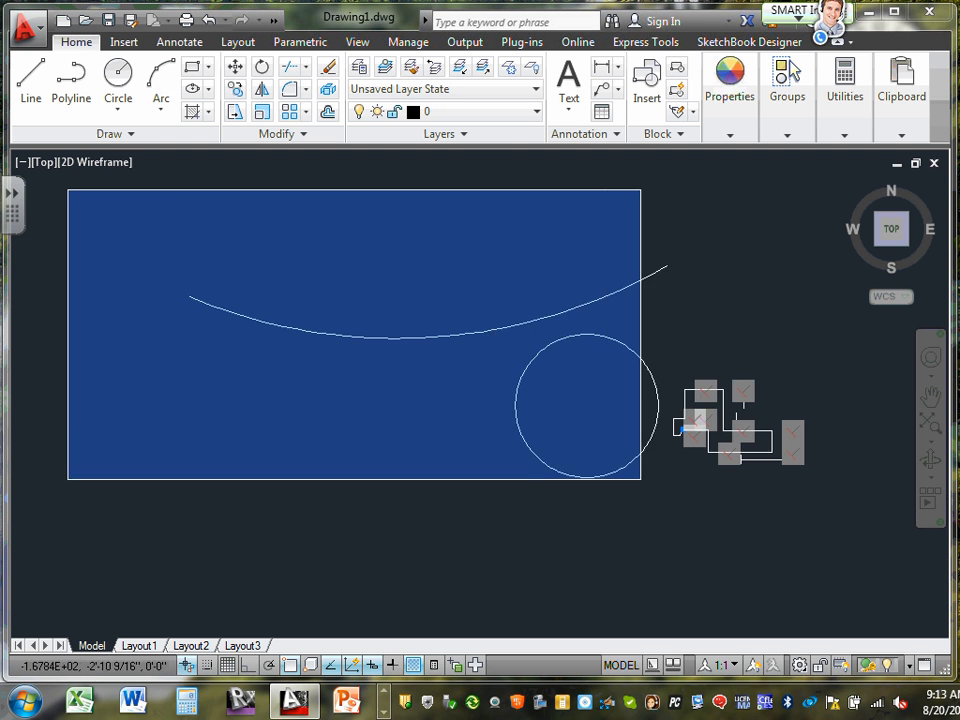
left_click(948, 522)
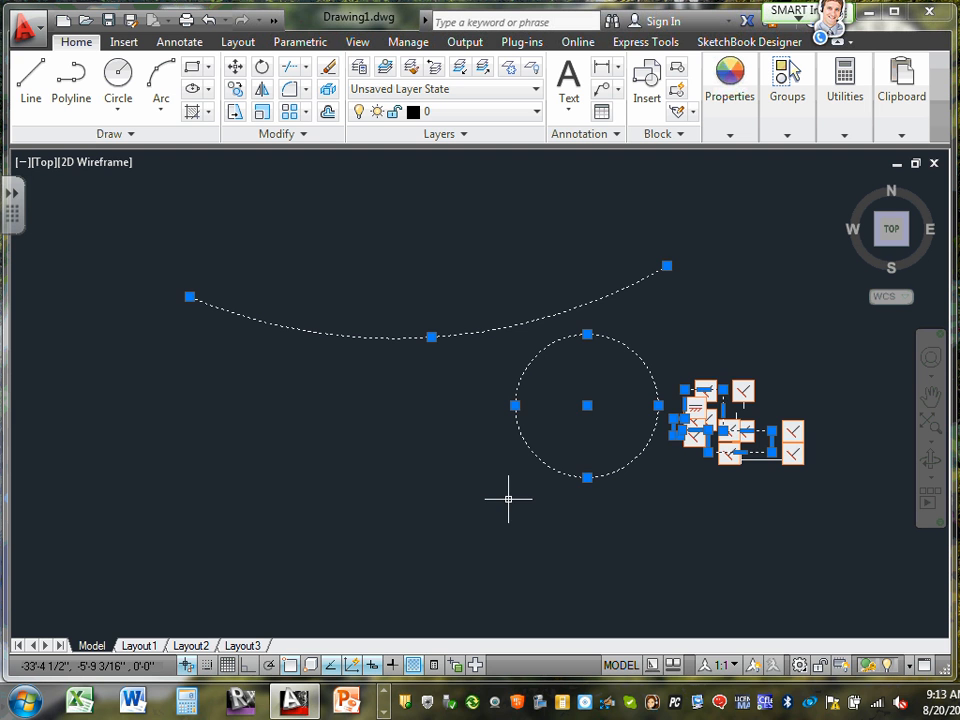
key("Escape")
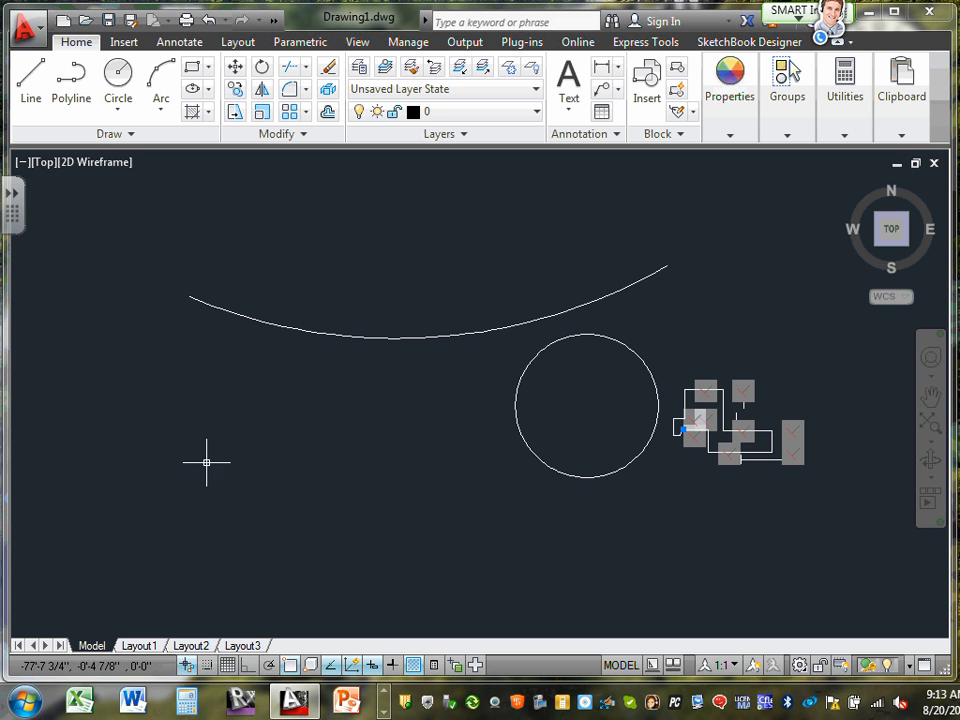
Window-select only the circle twice, with the window's edge cutting off the arc's right end, clearing the selection each time
left_click(71, 187)
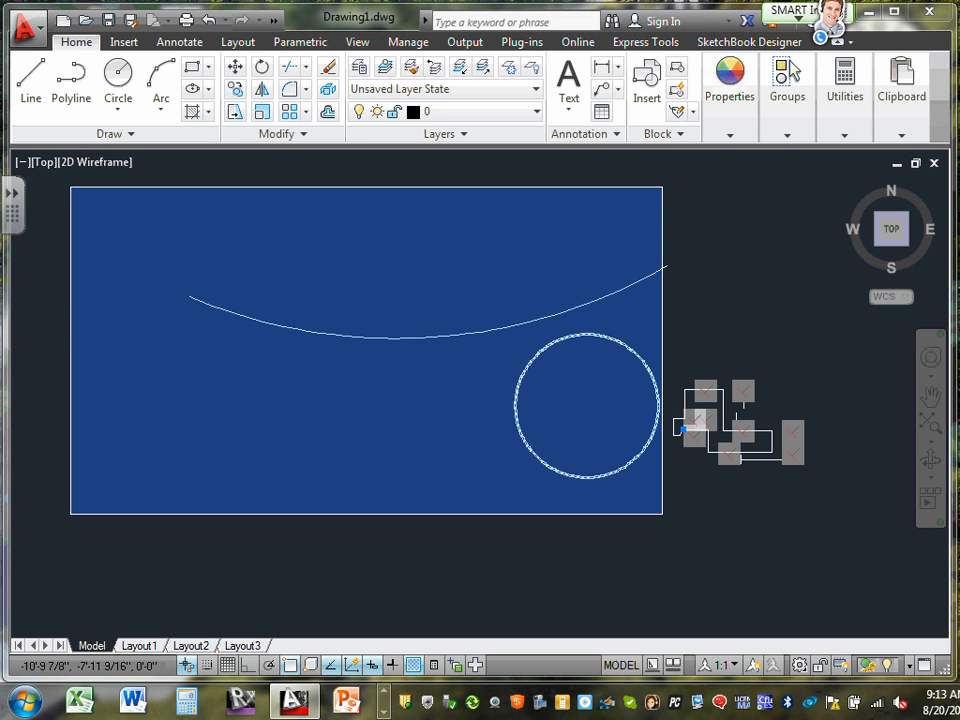
left_click(664, 511)
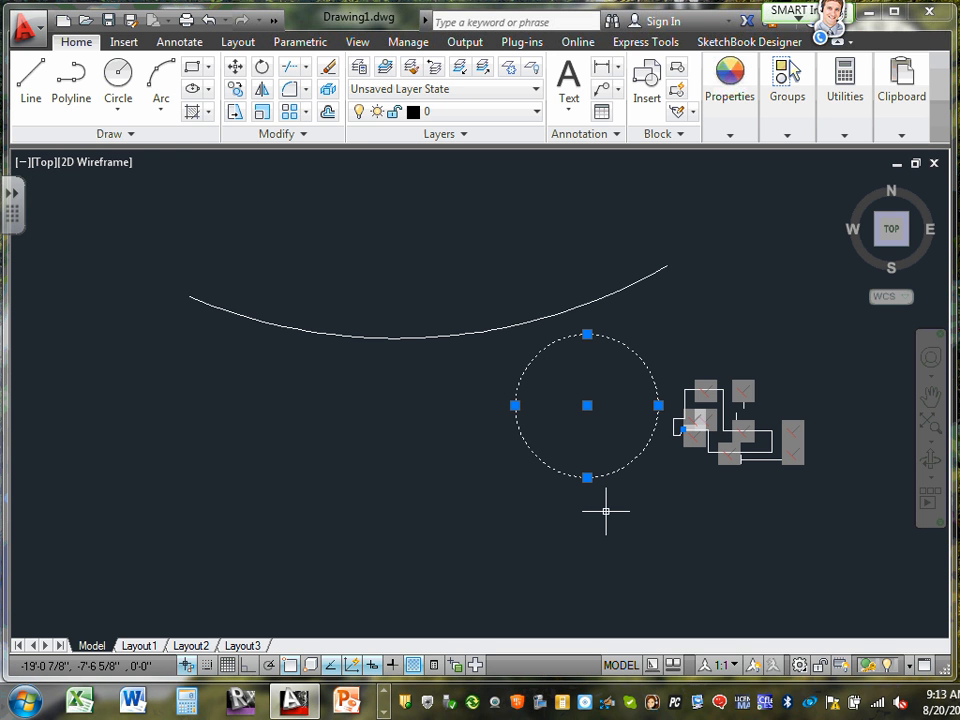
key("Escape")
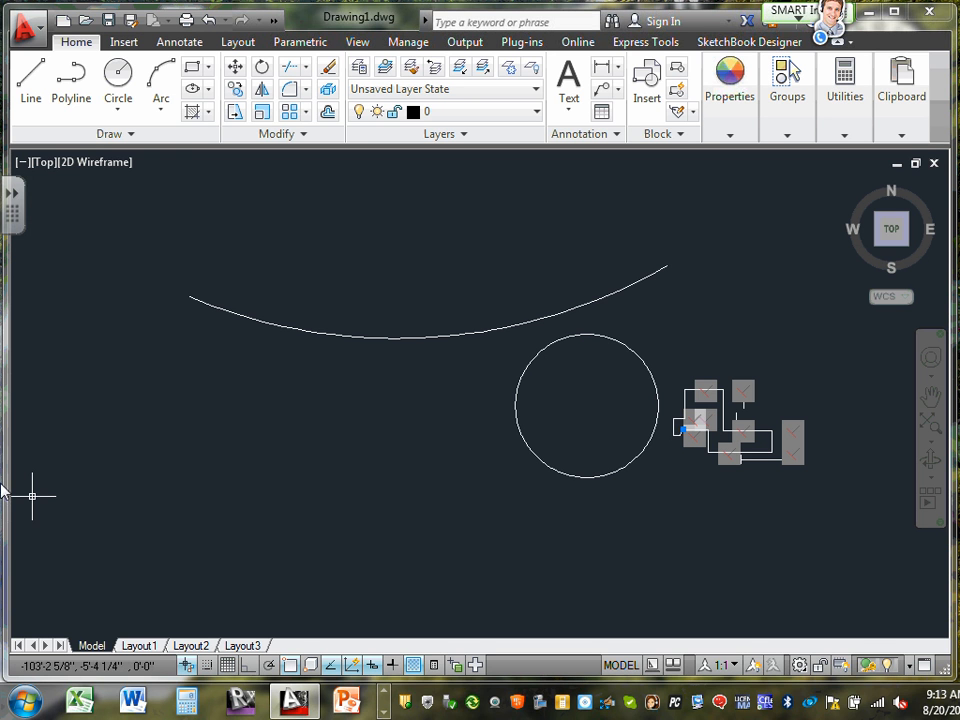
left_click(117, 199)
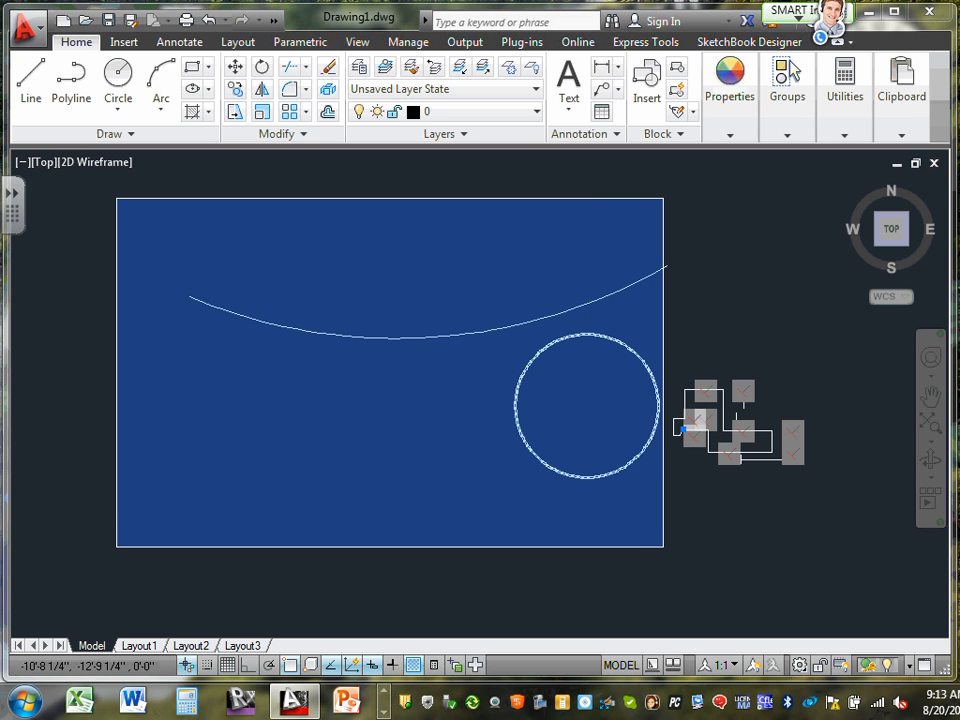
left_click(662, 546)
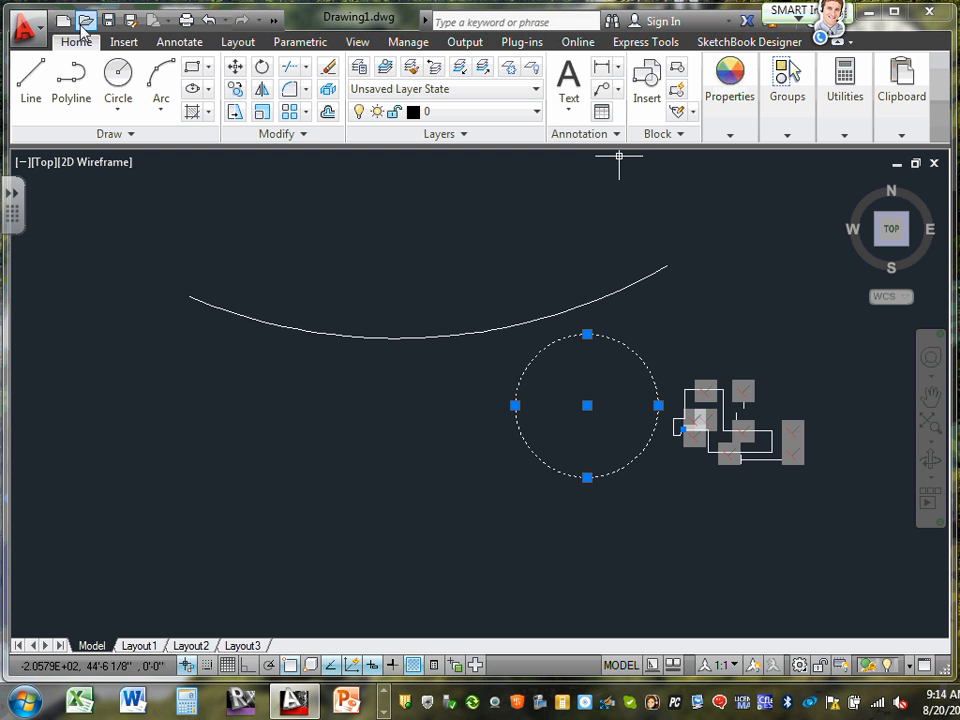
key("Escape")
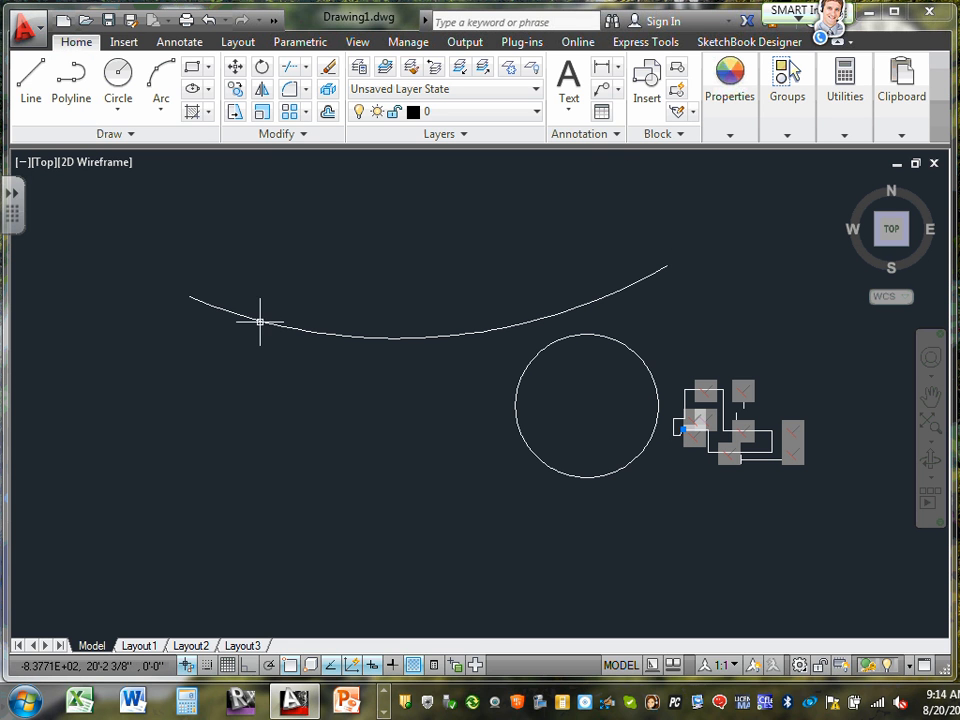
Select the circle and polyline with a crossing selection that touches both but misses the arc, and clear the selection
scroll(285, 320, "down", 2)
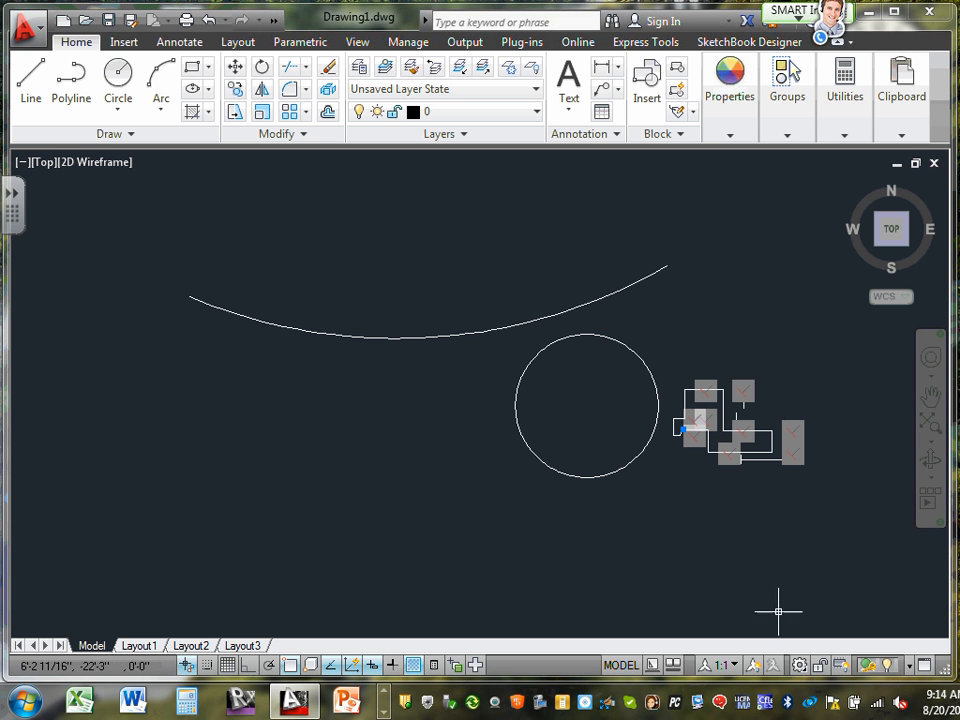
left_click(762, 572)
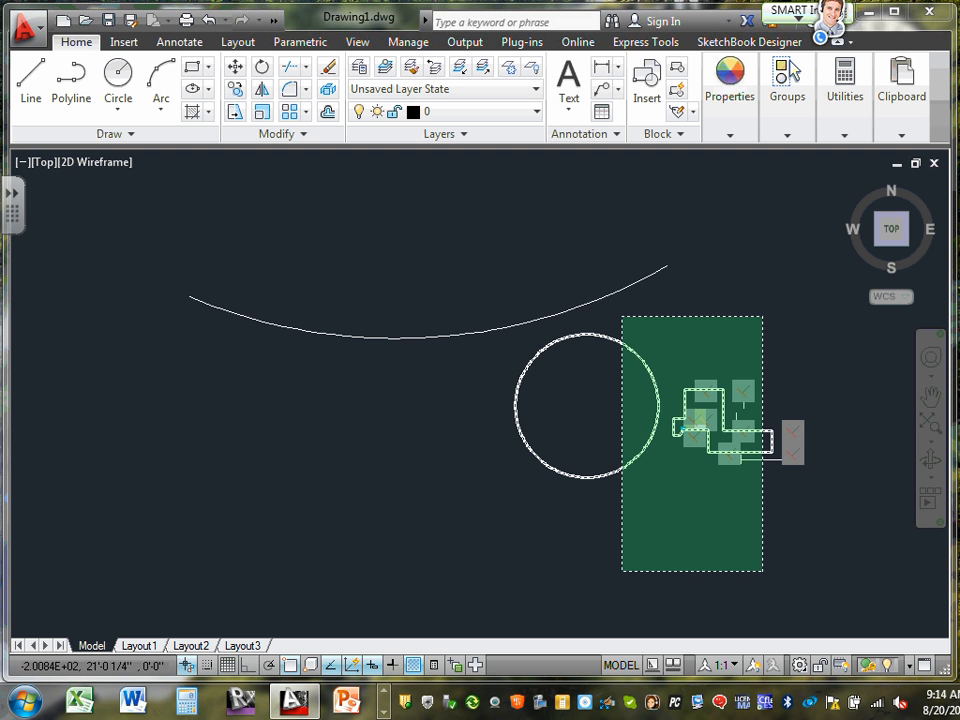
left_click(622, 317)
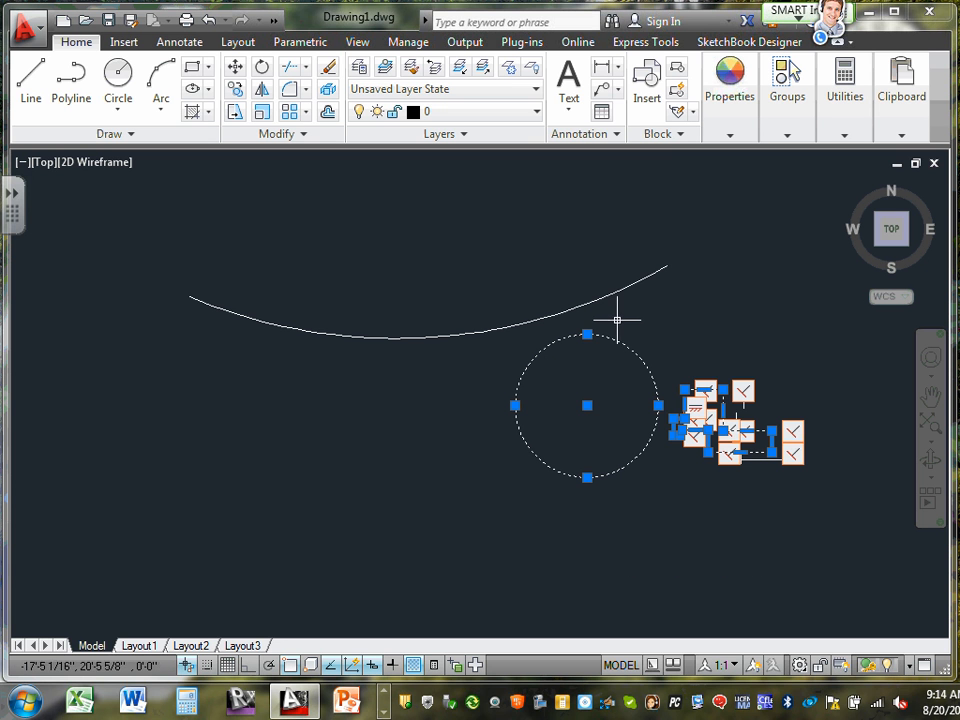
key("Escape")
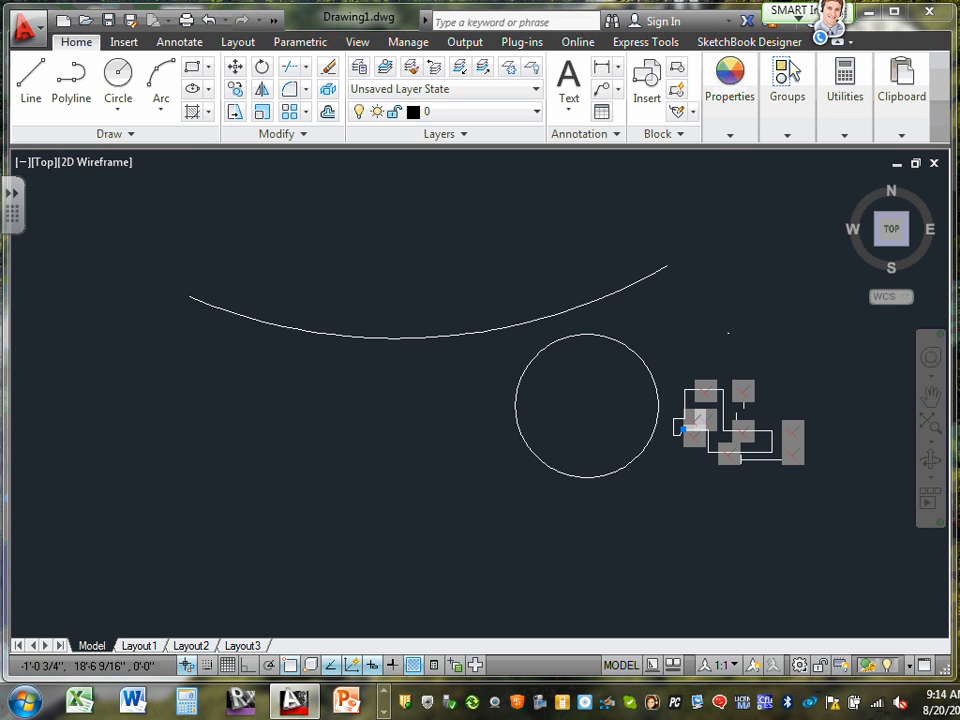
Select only the arc with a crossing selection over its right end, and clear the selection
left_click(728, 332)
left_click(584, 230)
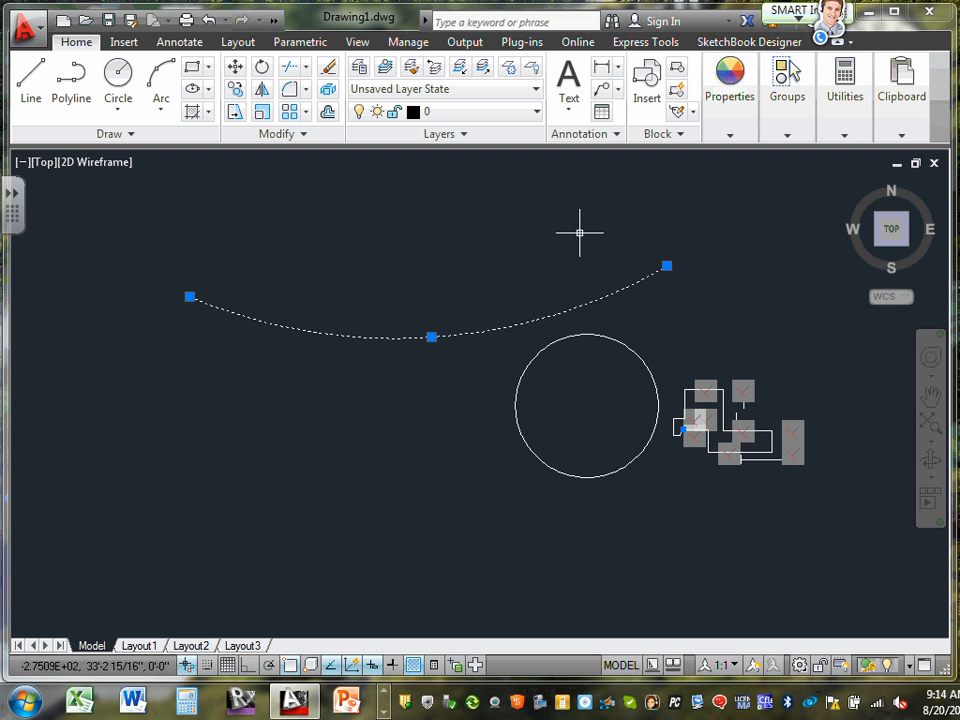
key("Escape")
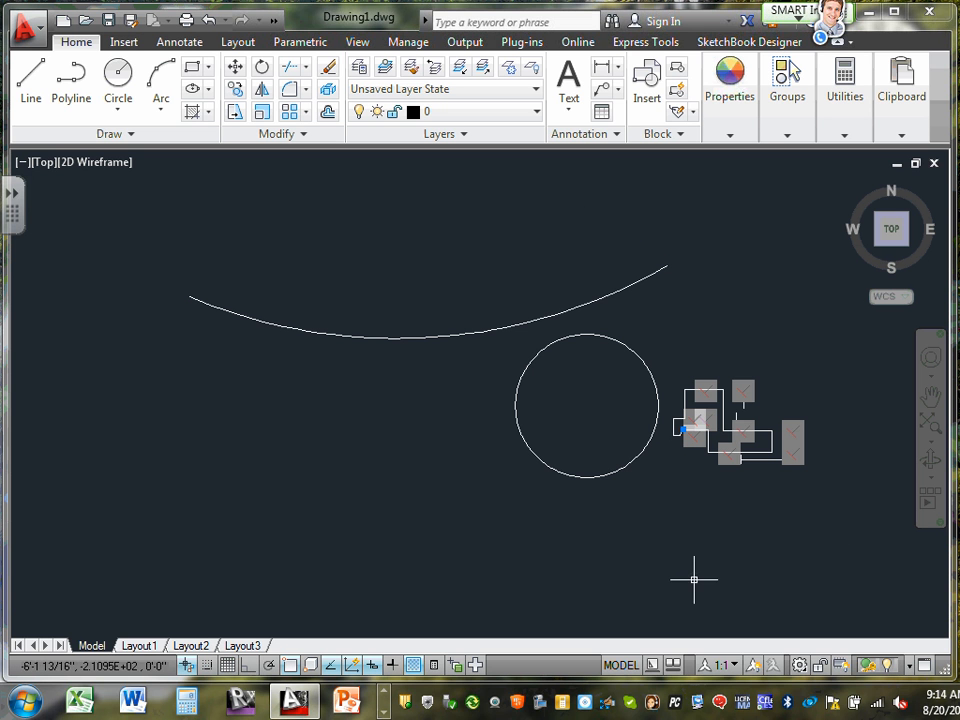
Select the arc, circle and polyline with a crossing selection that overlaps only part of the arc, and clear the selection
left_click(808, 577)
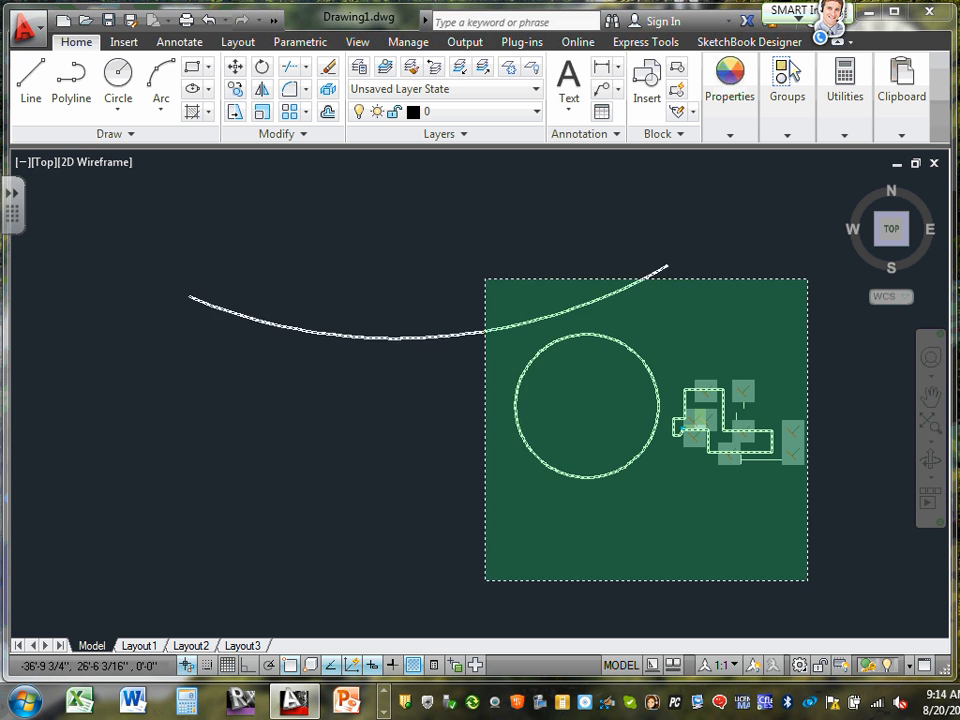
left_click(358, 242)
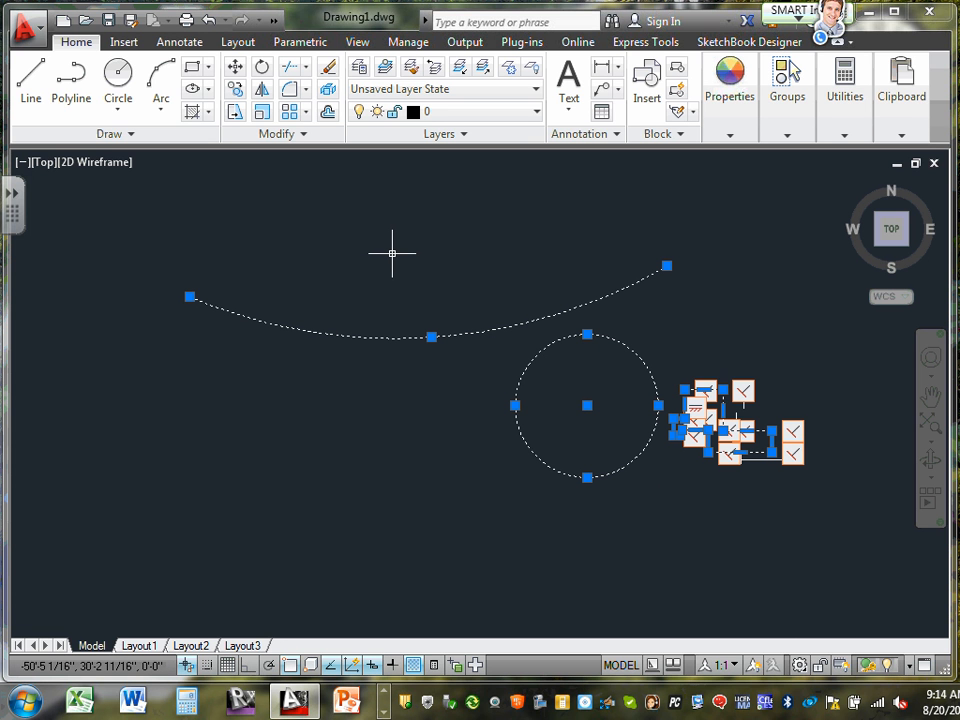
key("Escape")
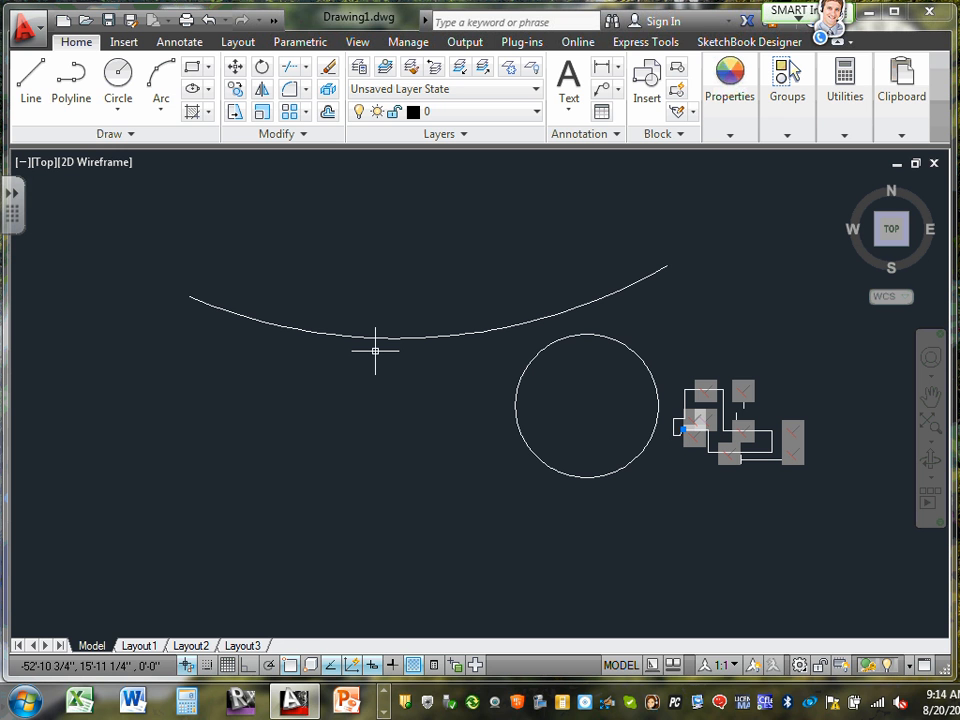
Move the circle and the arc together 10' to the left, using the circle's center as the base point
left_click(585, 336)
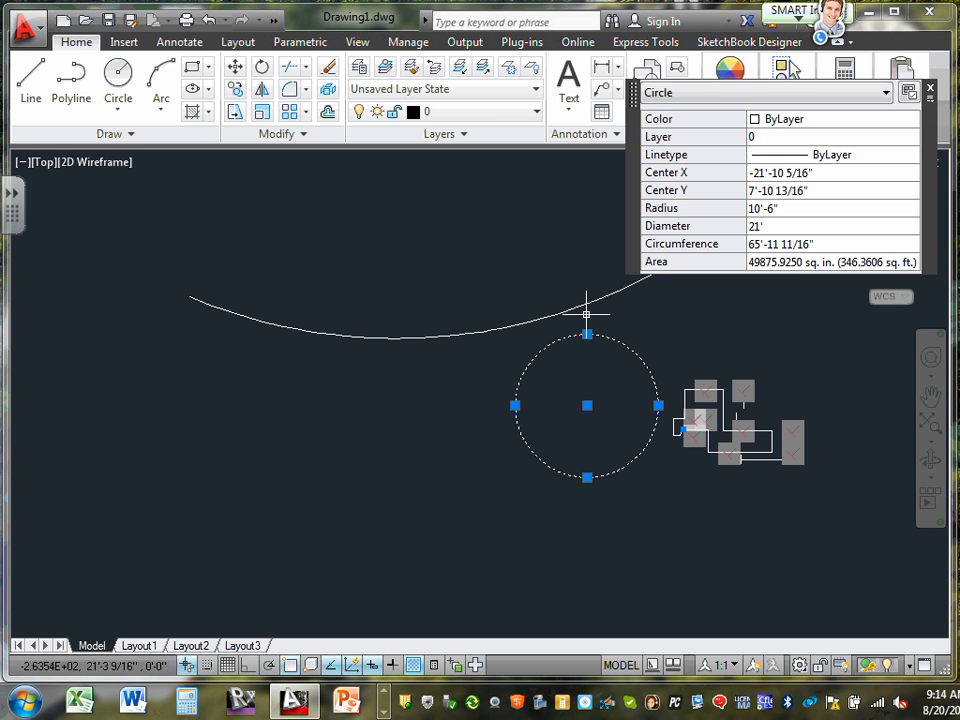
key("Escape")
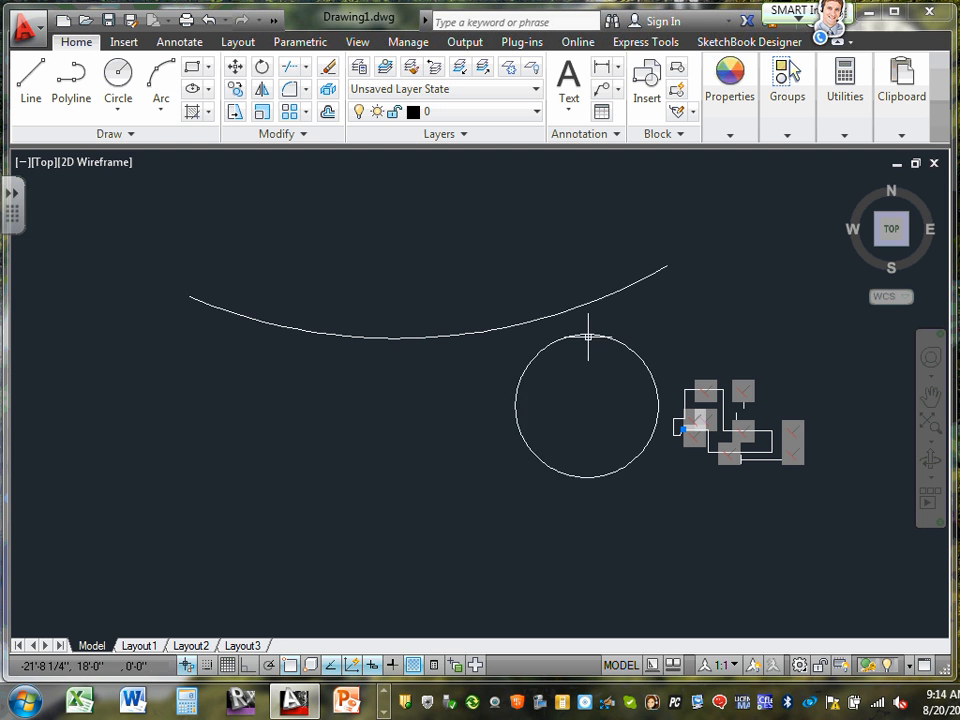
left_click(588, 333)
left_click(598, 298)
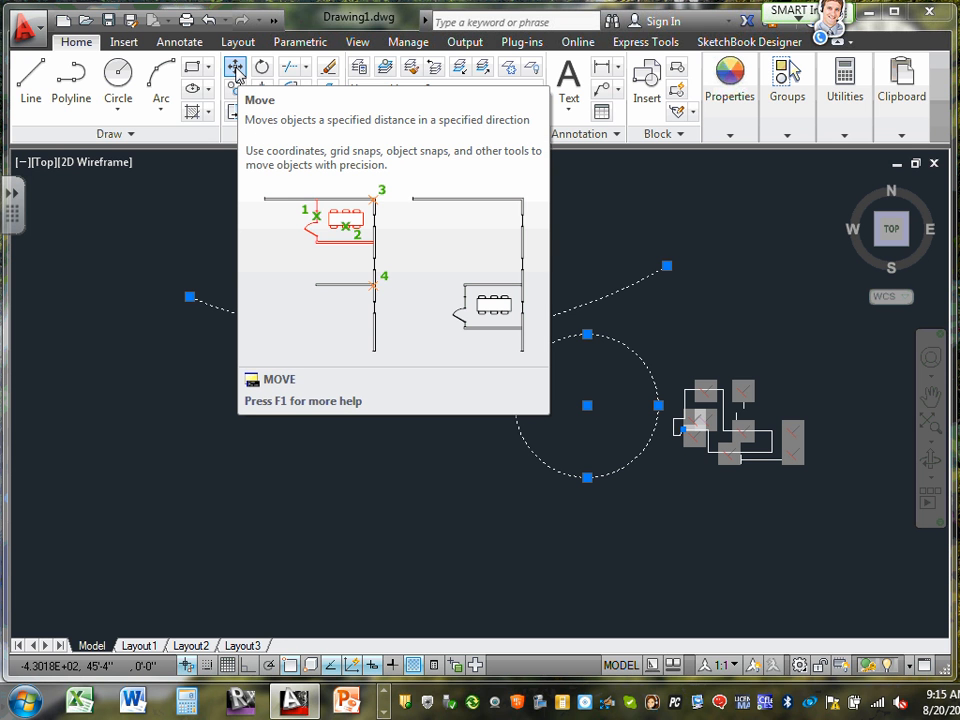
left_click(235, 68)
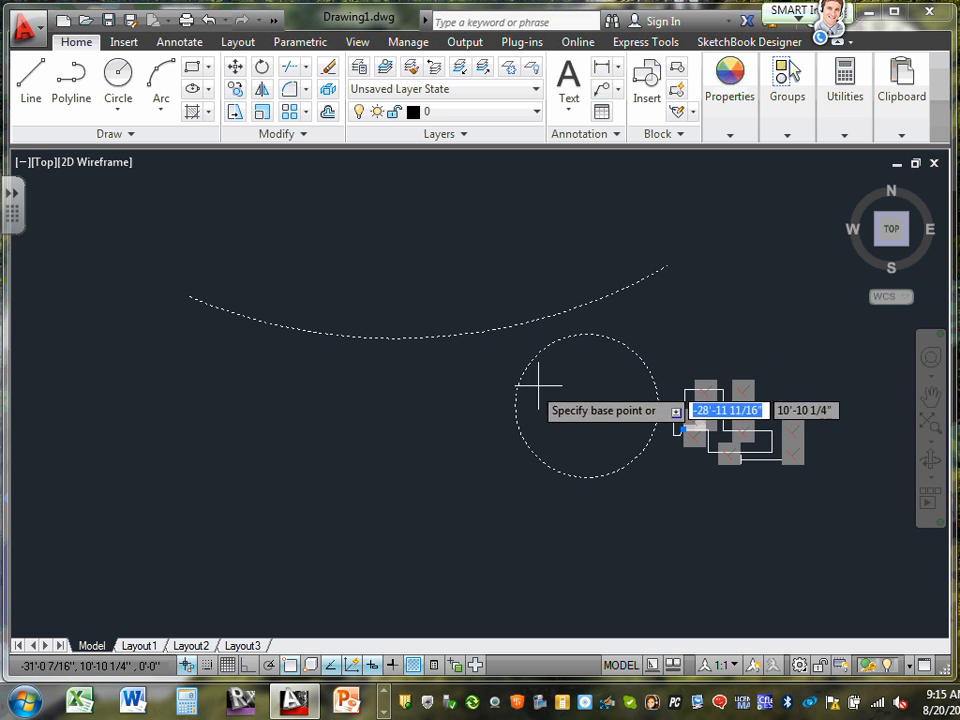
left_click(587, 405)
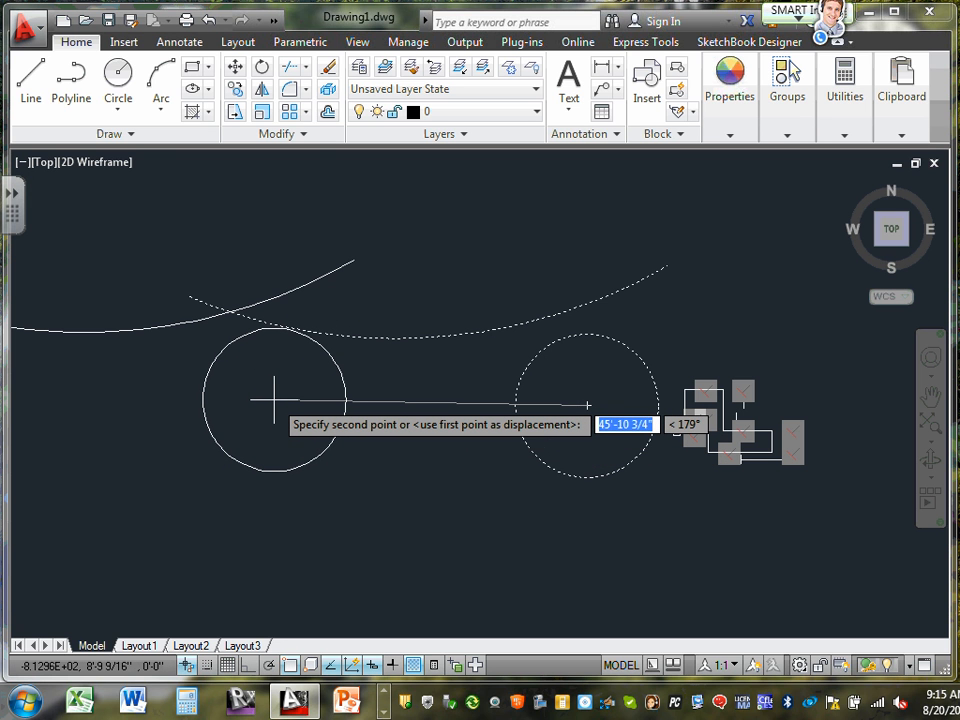
type("10")
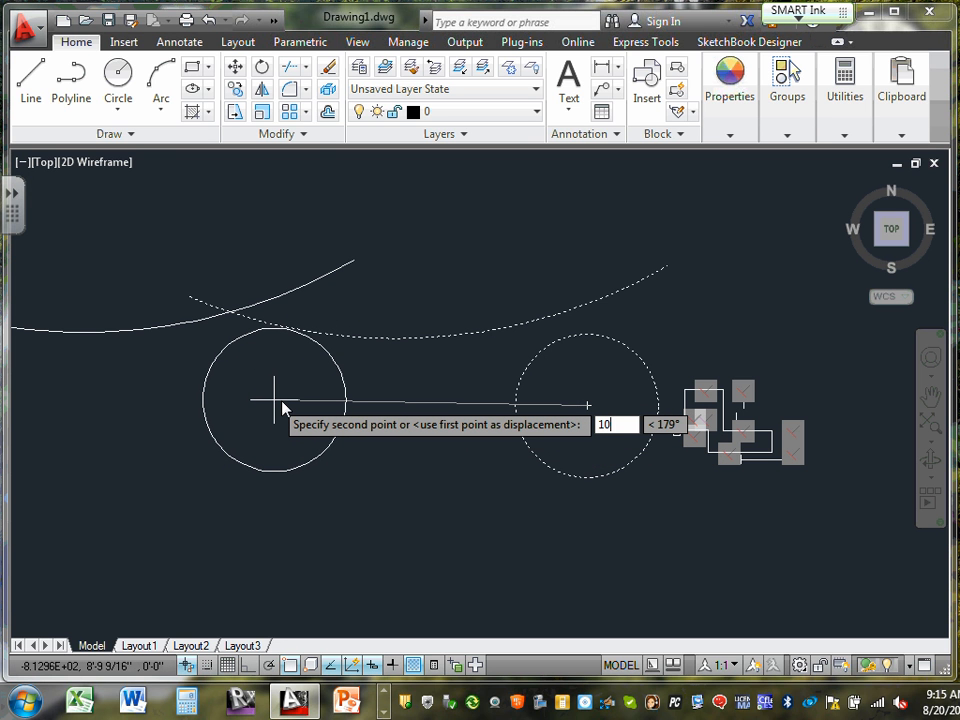
type("'")
key("Return")
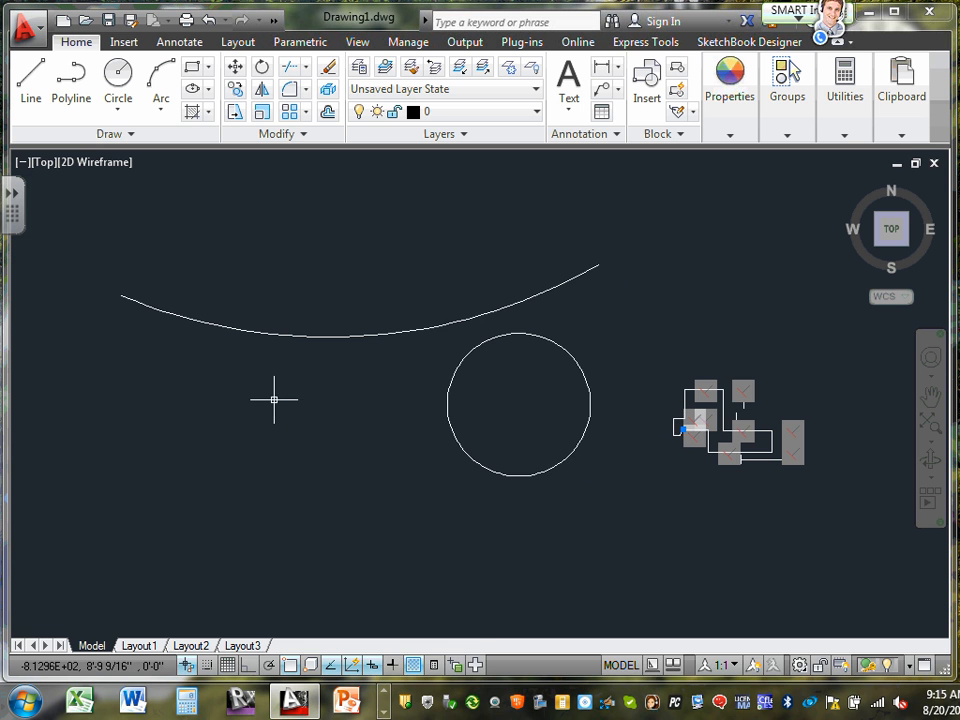
Window-select the arc and circle and clear them, and do the same with a crossing selection that also takes in the polyline
scroll(416, 332, "down", 1)
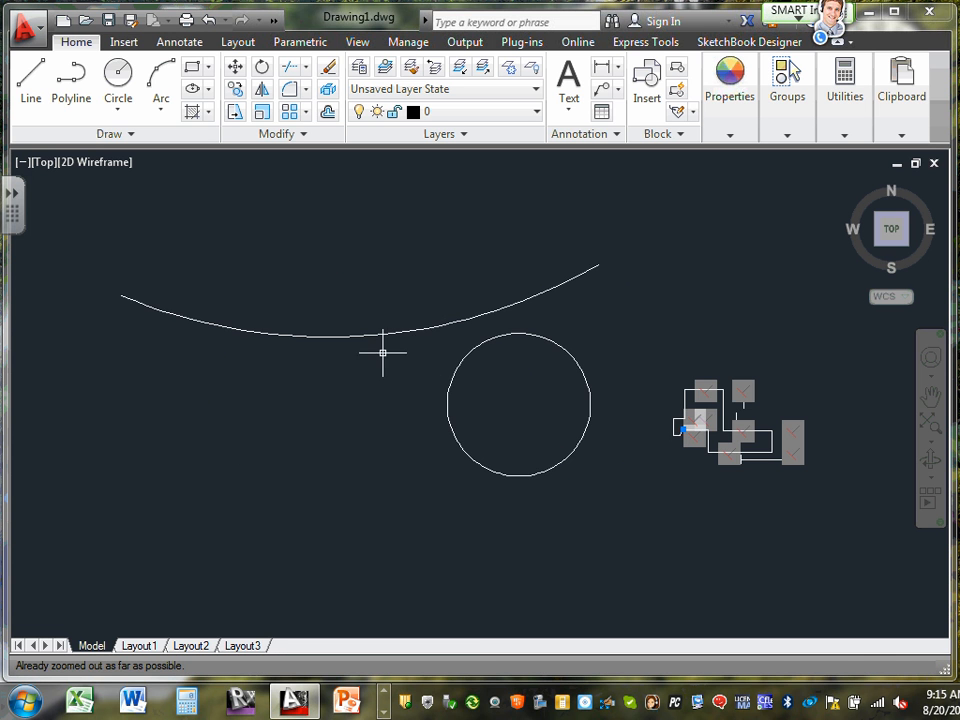
scroll(423, 374, "down", 1)
scroll(502, 425, "up", 6)
scroll(499, 420, "down", 6)
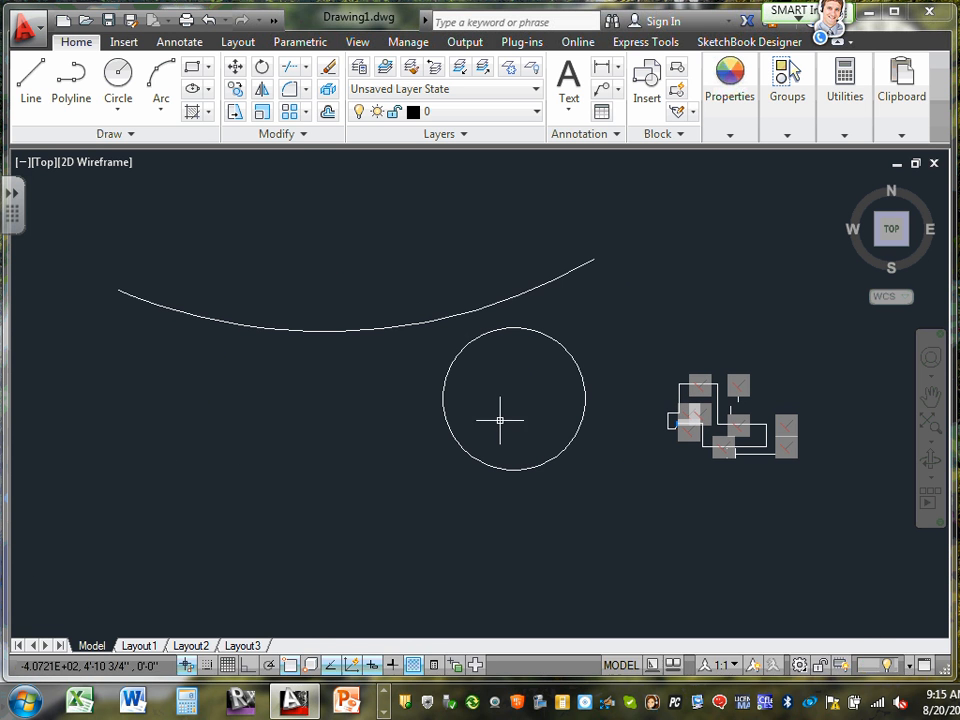
scroll(499, 420, "down", 1)
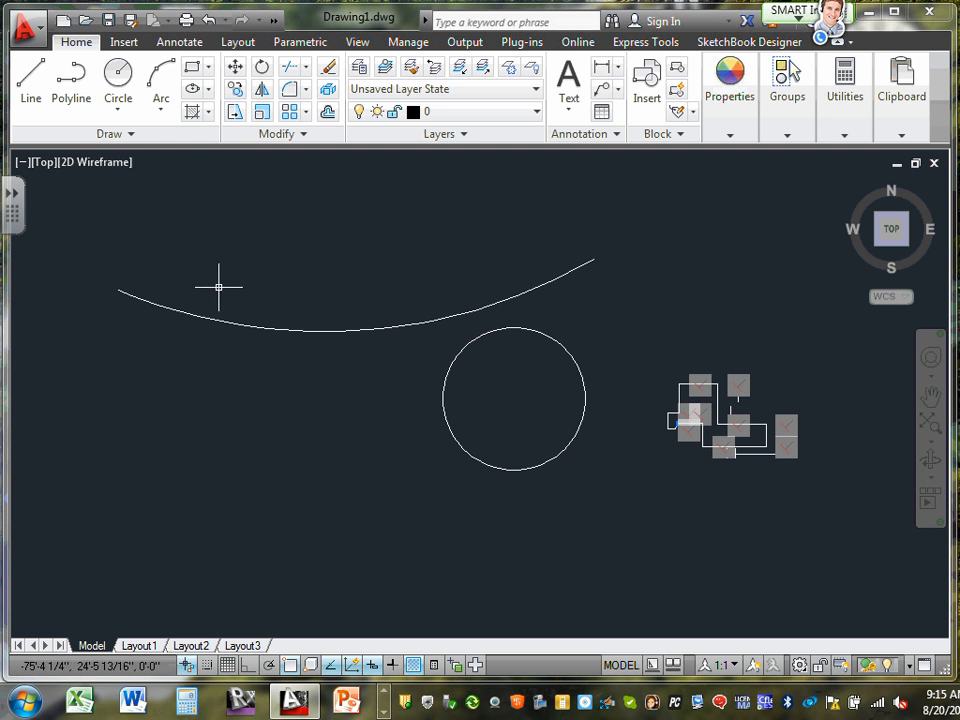
left_click_drag(66, 194, 628, 477)
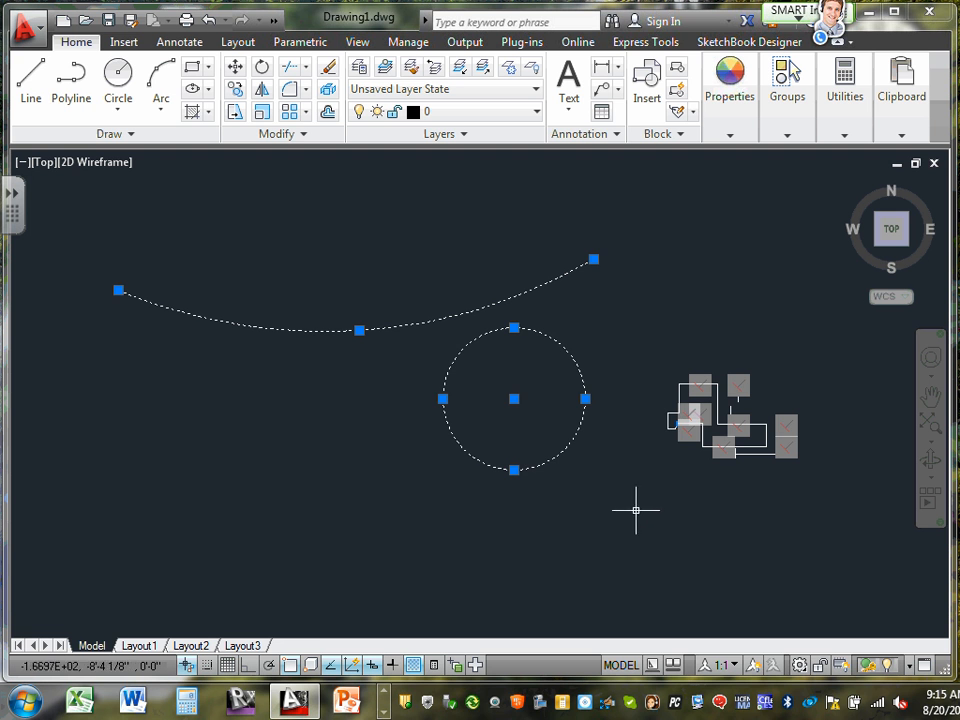
key("Escape")
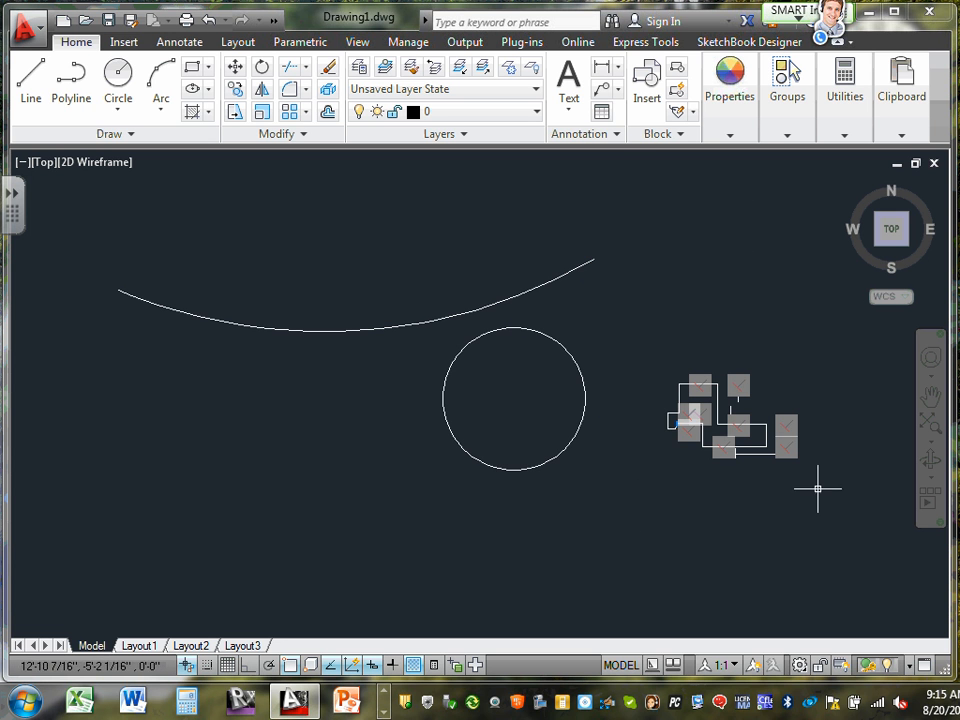
left_click_drag(791, 183, 405, 569)
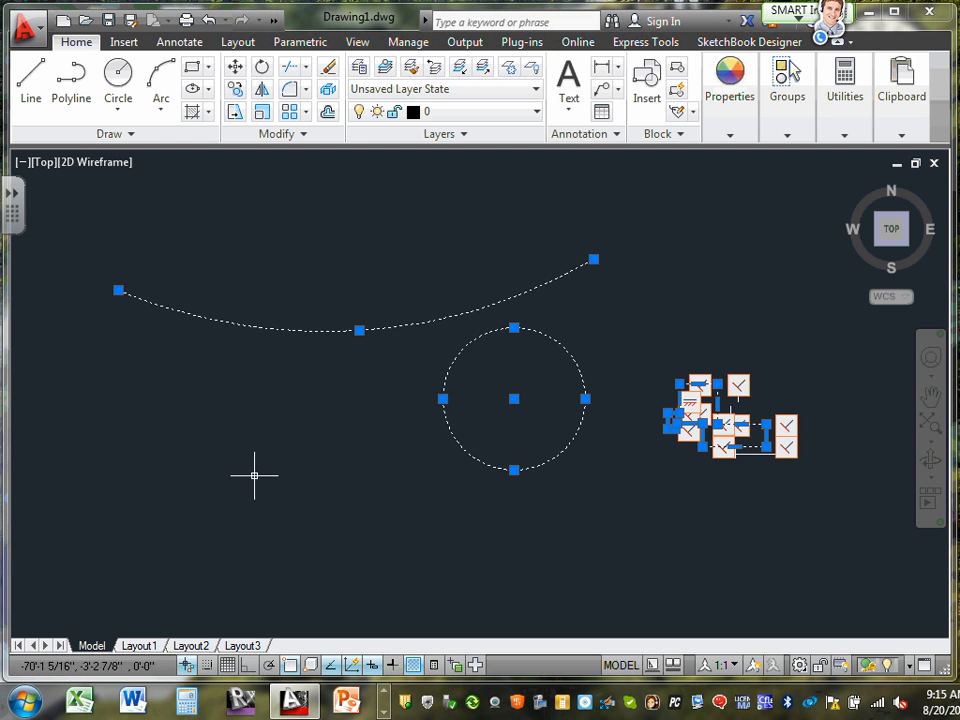
key("Escape")
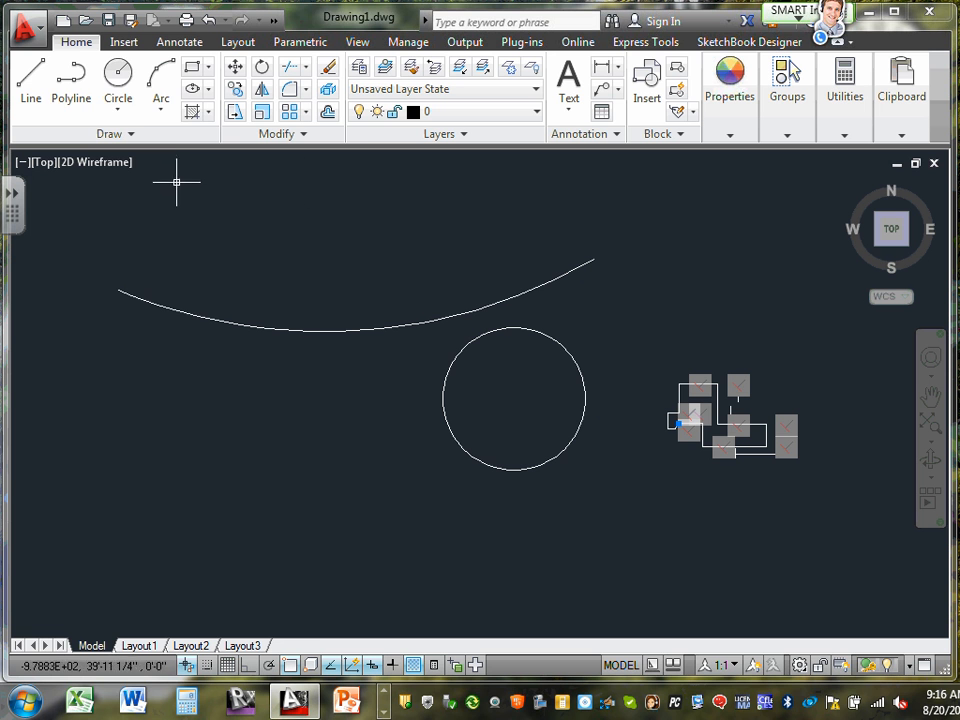
Draw a circle by center and radius above the left part of the large arc, with a radius of 10'
left_click(118, 104)
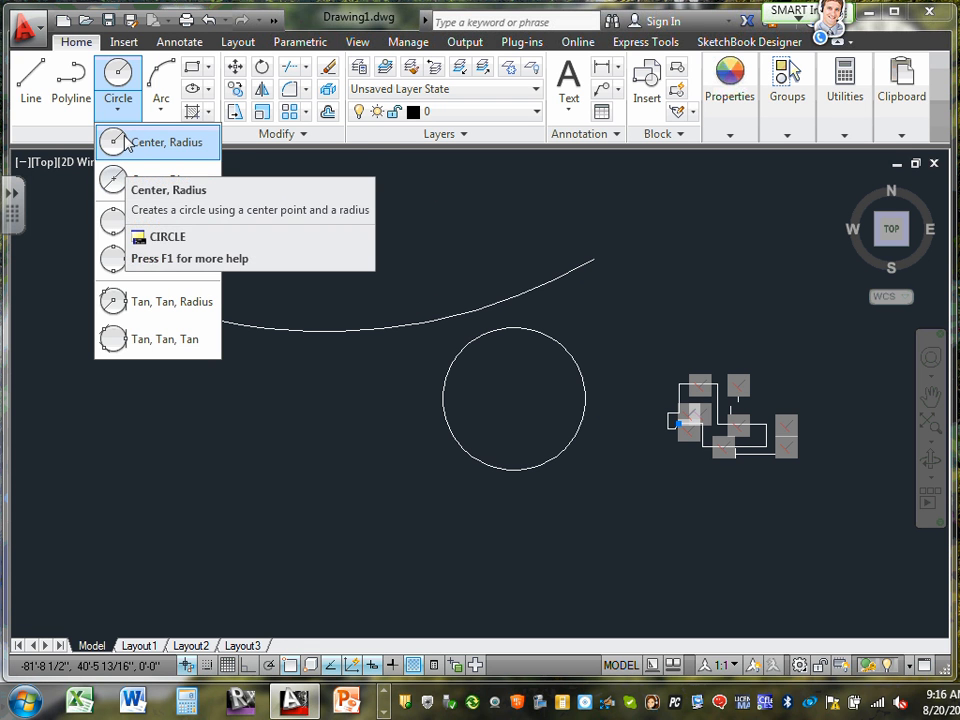
left_click(133, 145)
left_click(212, 244)
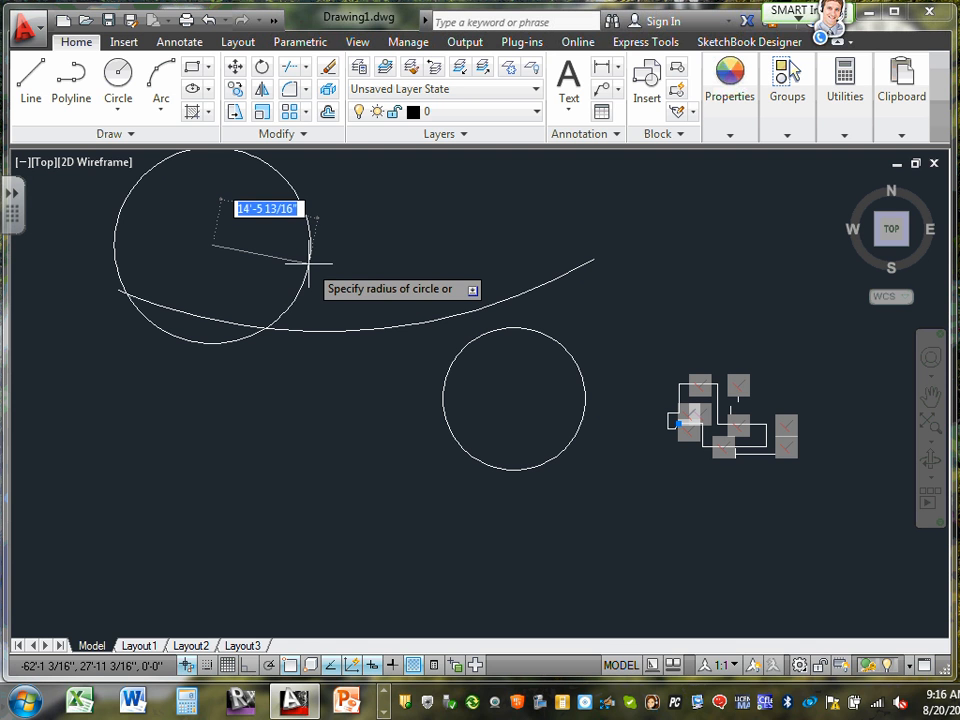
type("10")
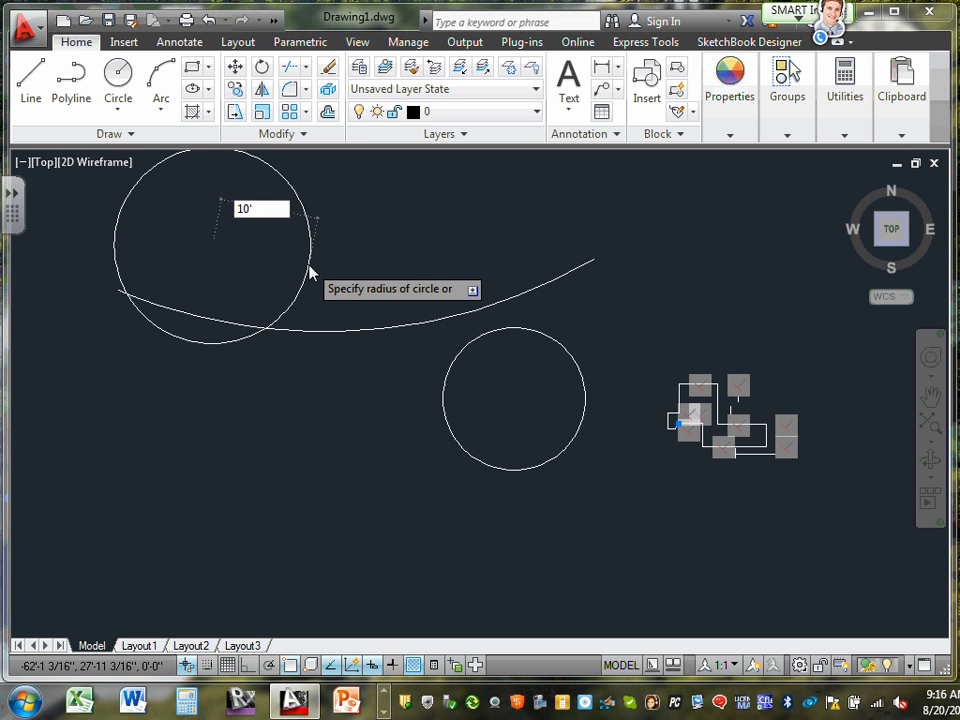
key("Return")
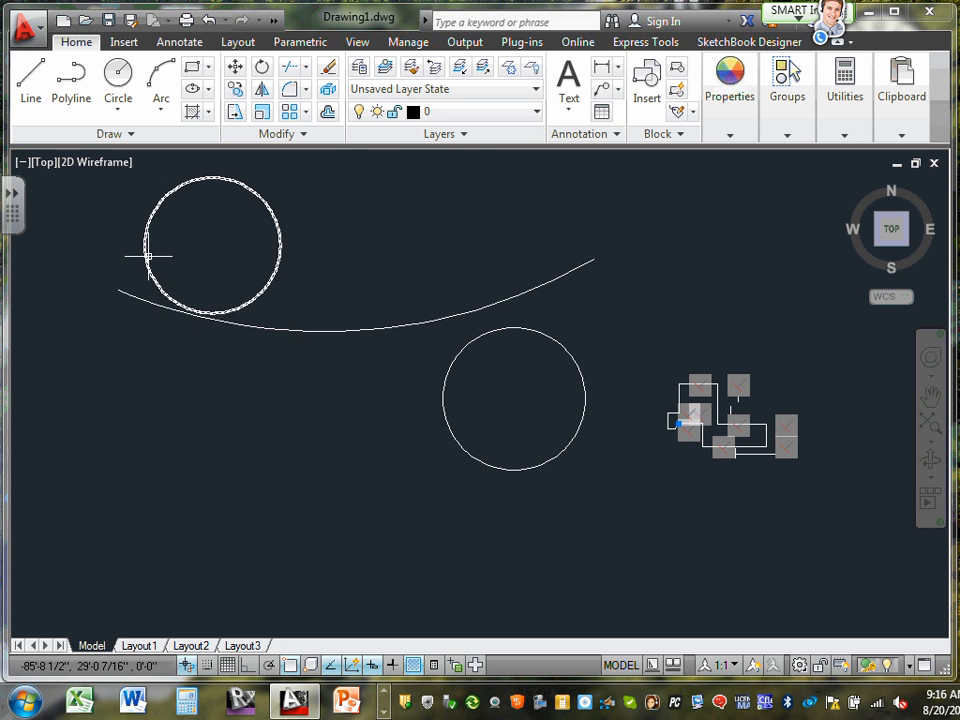
Draw a three-point arc below the large arc, with its second point 10' from the start and its end point another 10' on
left_click(162, 102)
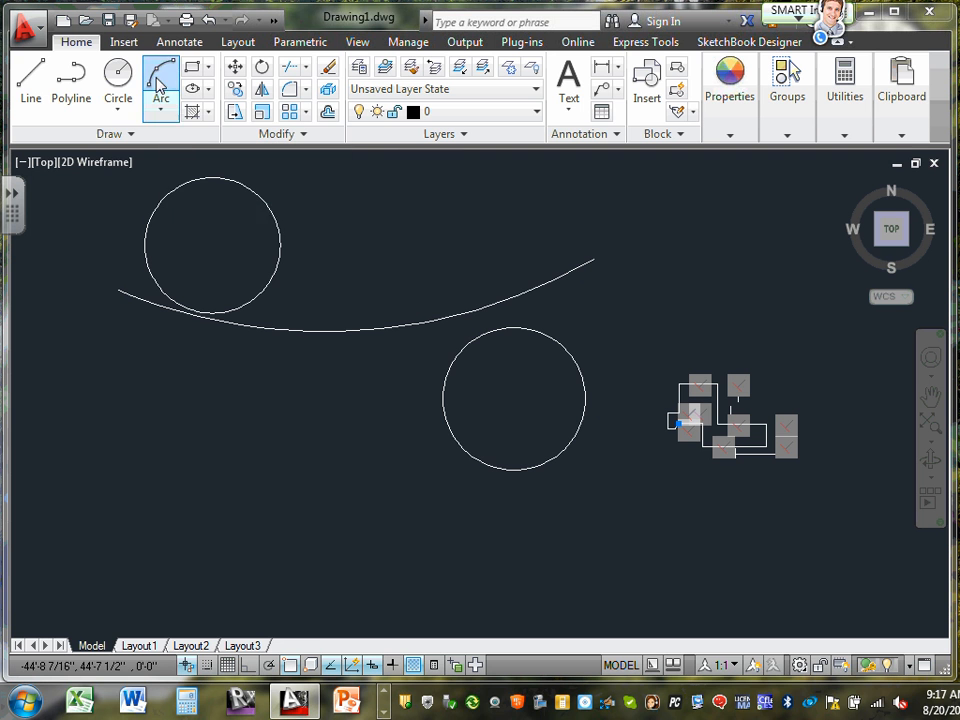
left_click(156, 533)
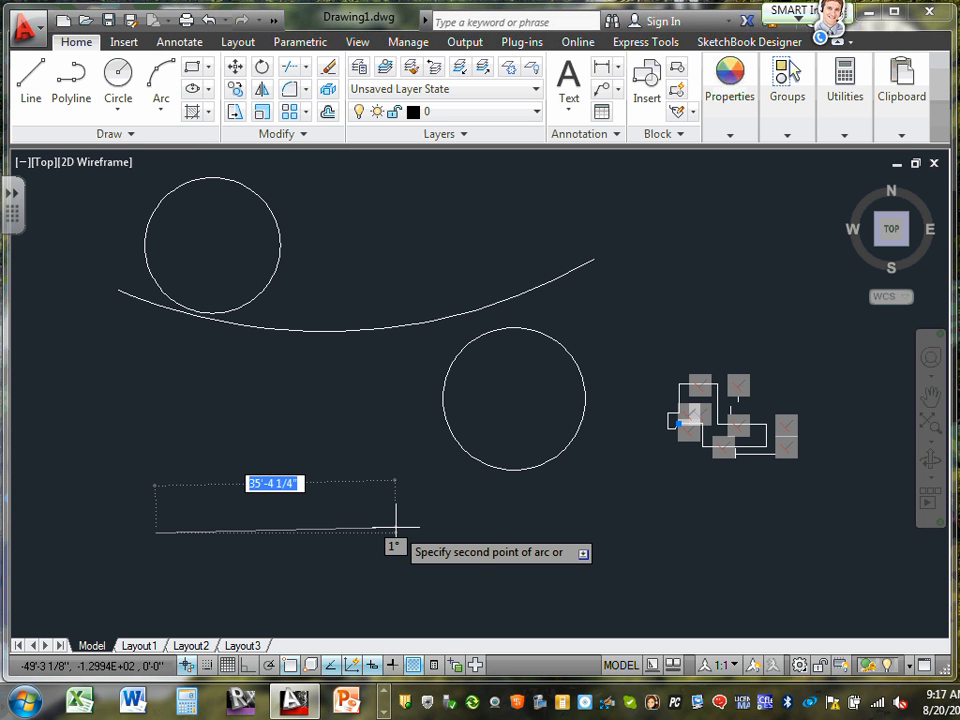
type("10")
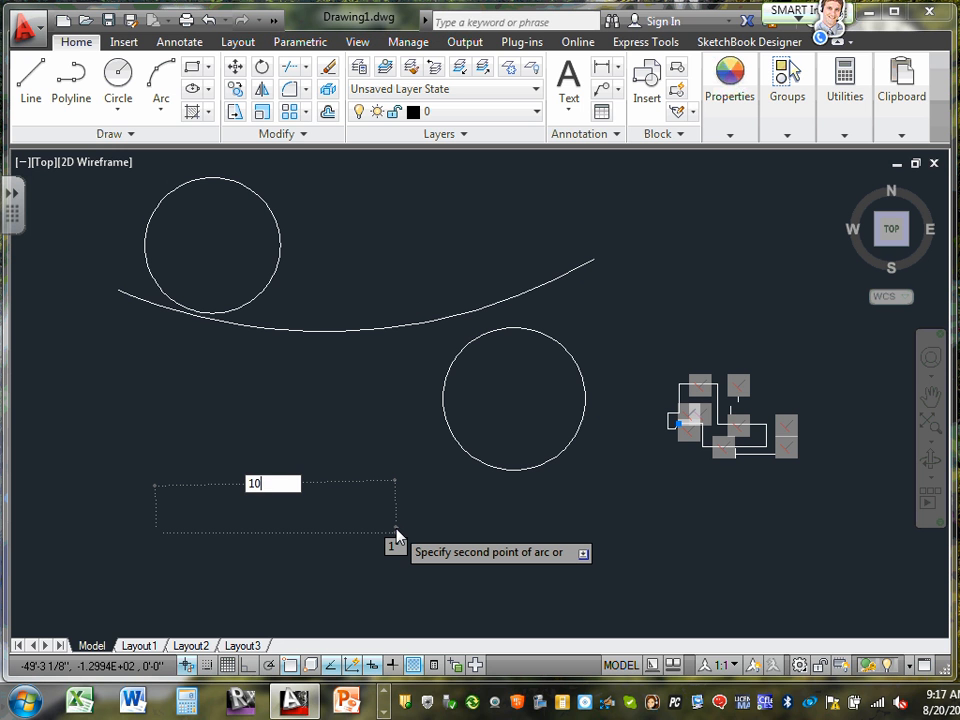
type("'")
key("Return")
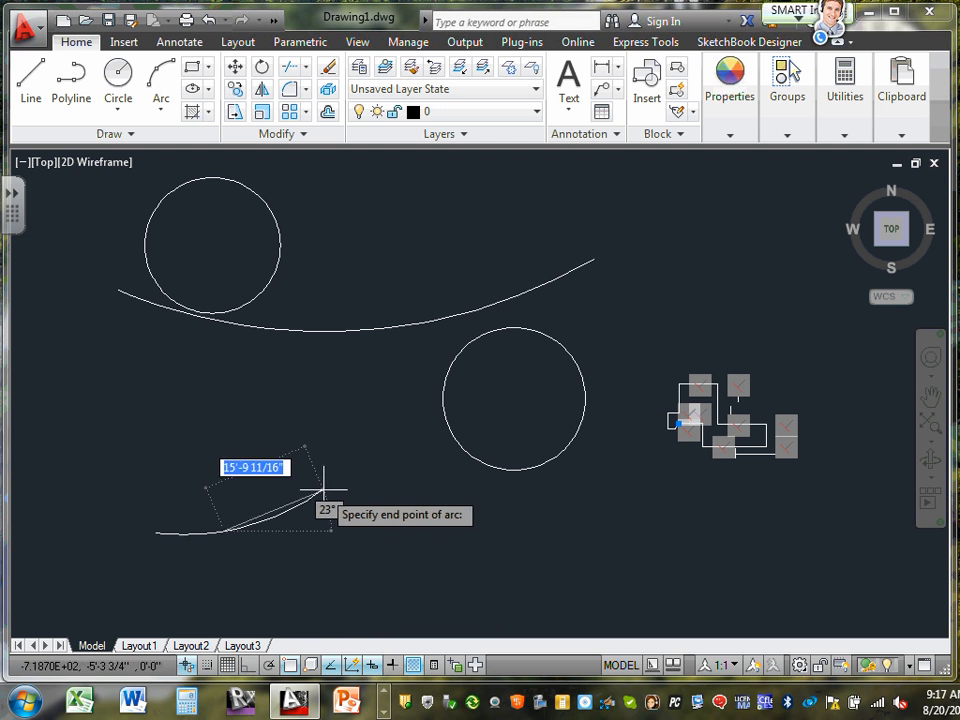
type("10")
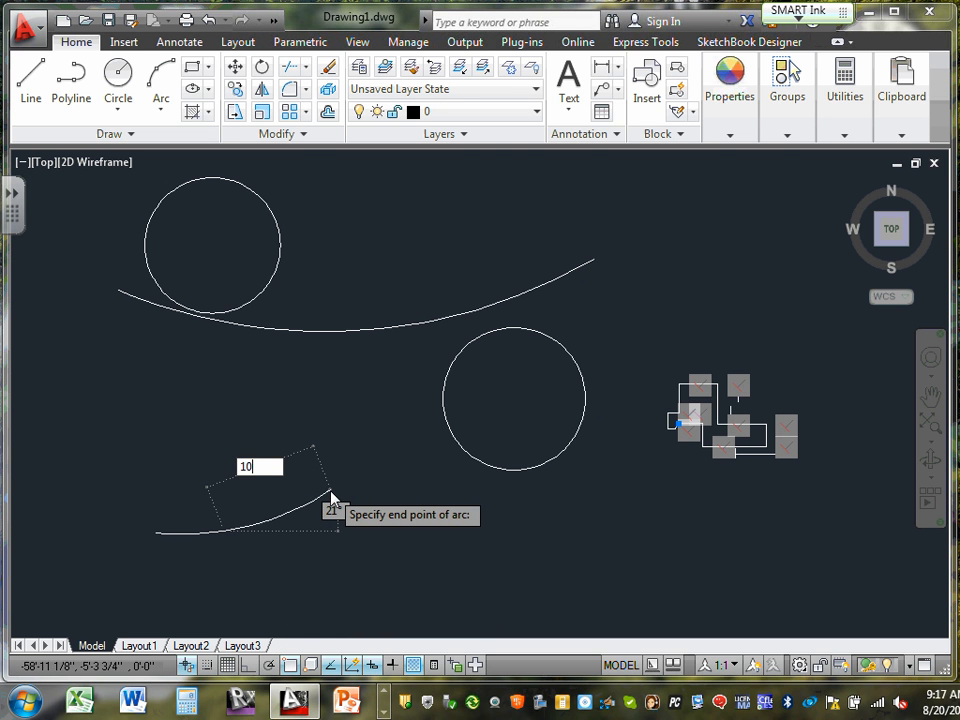
key("Tab")
key("Return")
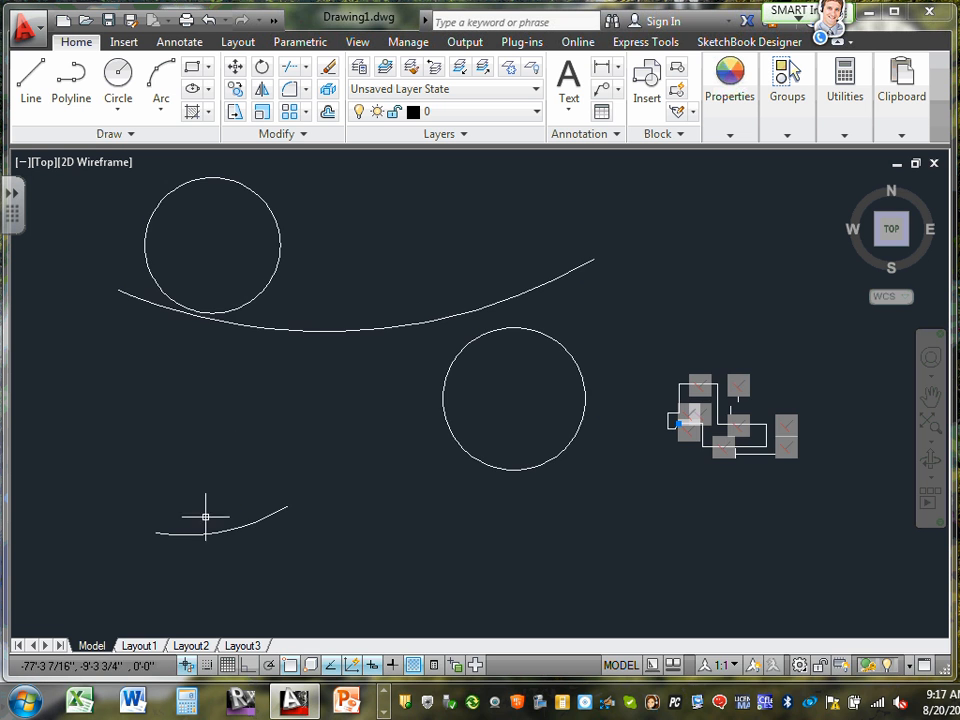
Stretch the small arc upward by its midpoint grip until it forms most of a circle, and clear the selection
scroll(206, 516, "up", 4)
scroll(261, 523, "down", 2)
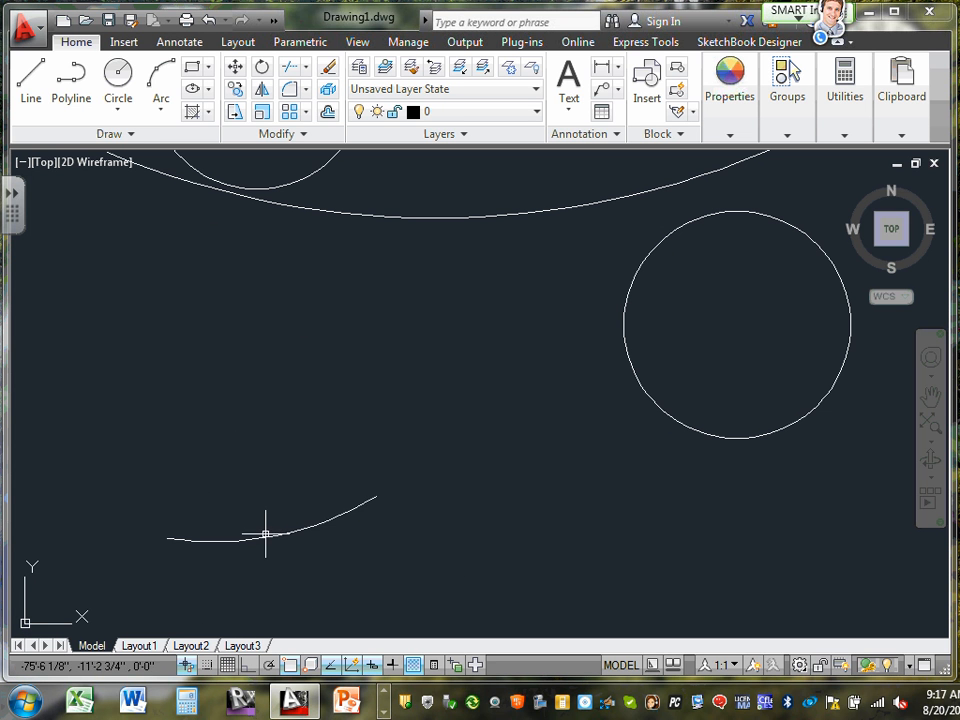
left_click(268, 536)
left_click(275, 536)
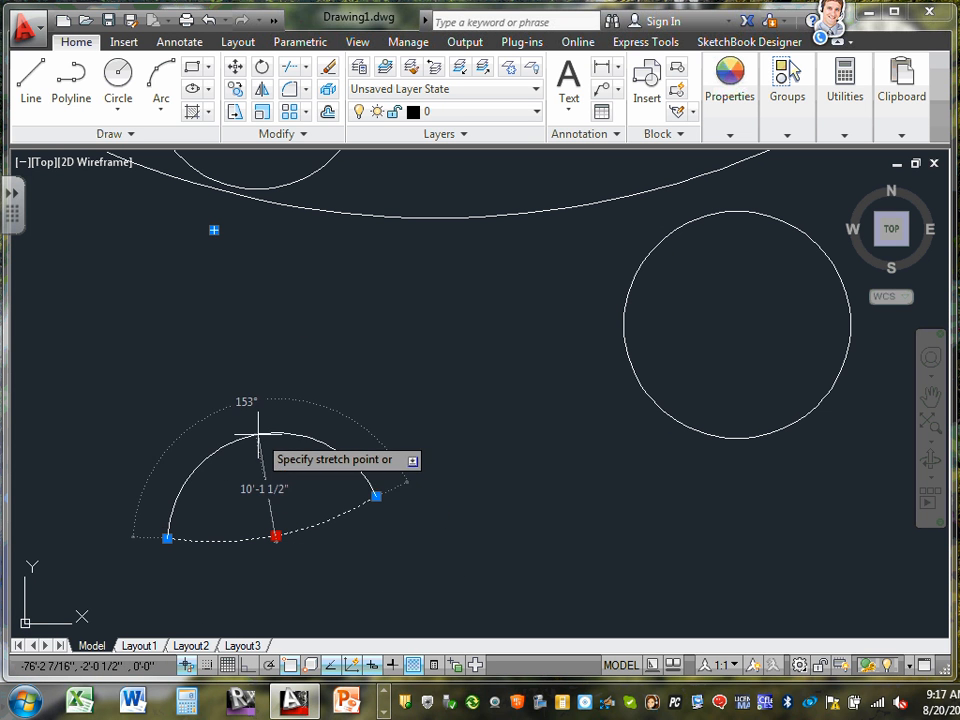
left_click(238, 356)
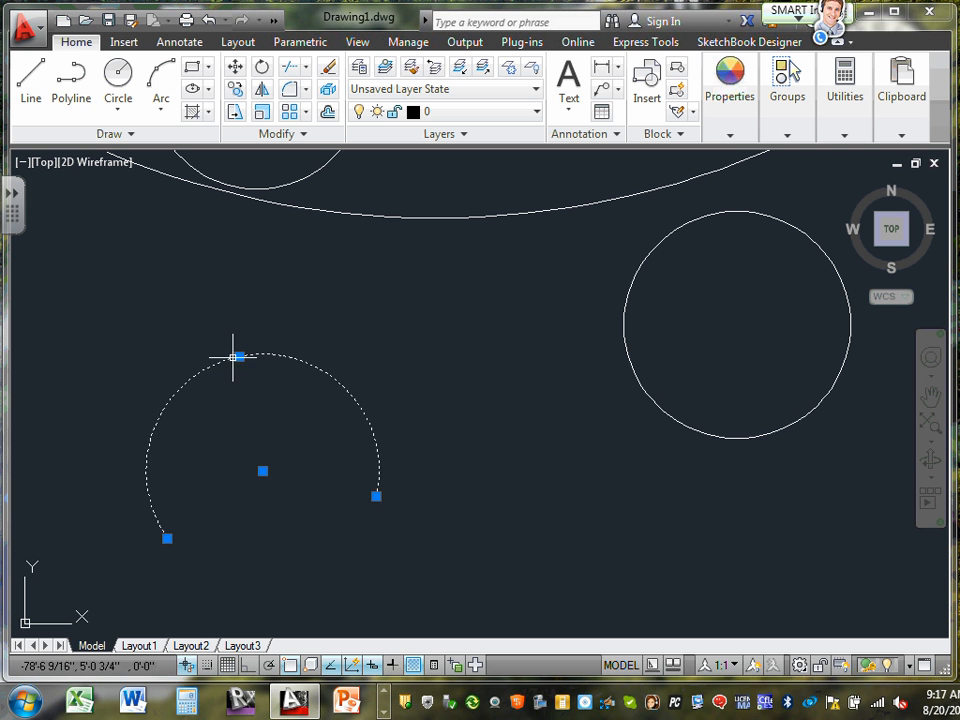
key("Escape")
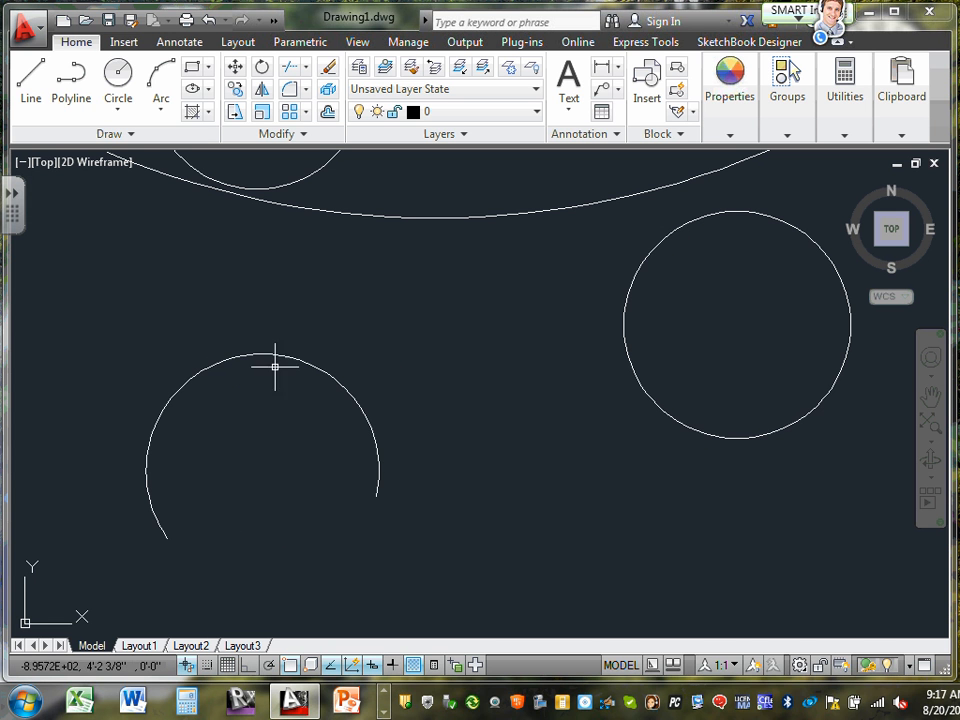
Pull the small arc's midpoint grip back down in two stretches, leaving a shallow upward curve with a radius of about 37'
left_click(239, 356)
left_click(239, 356)
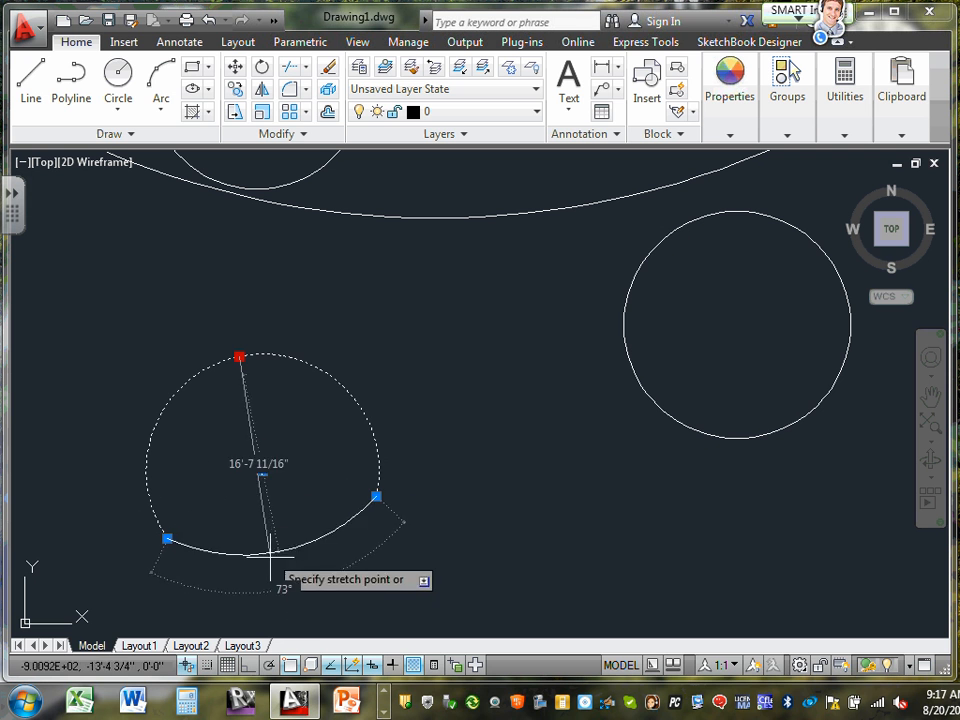
left_click(260, 466)
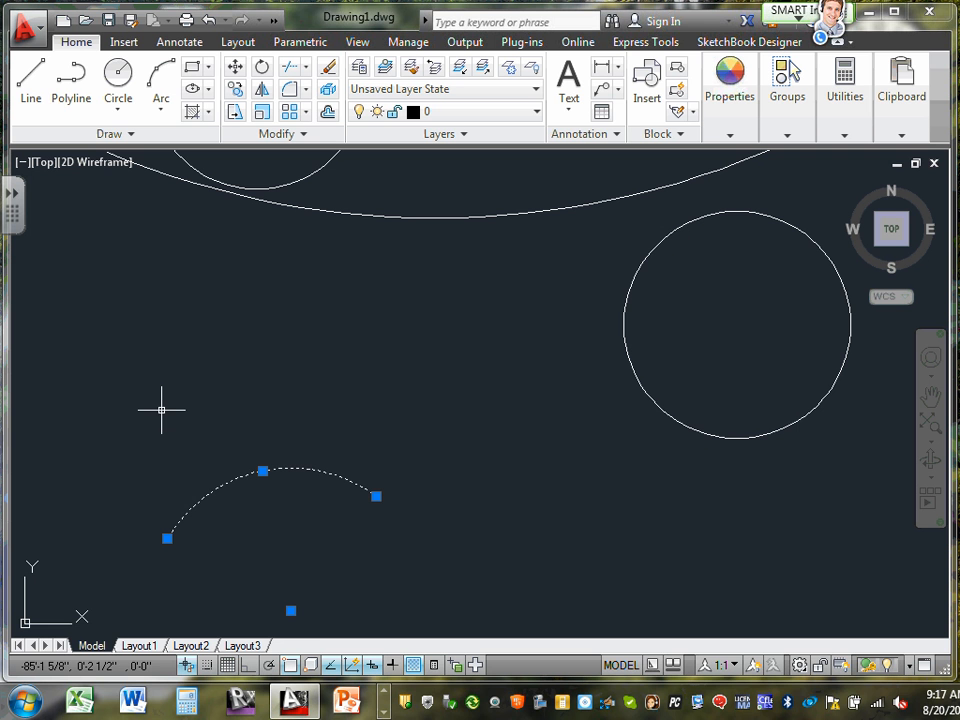
left_click(263, 471)
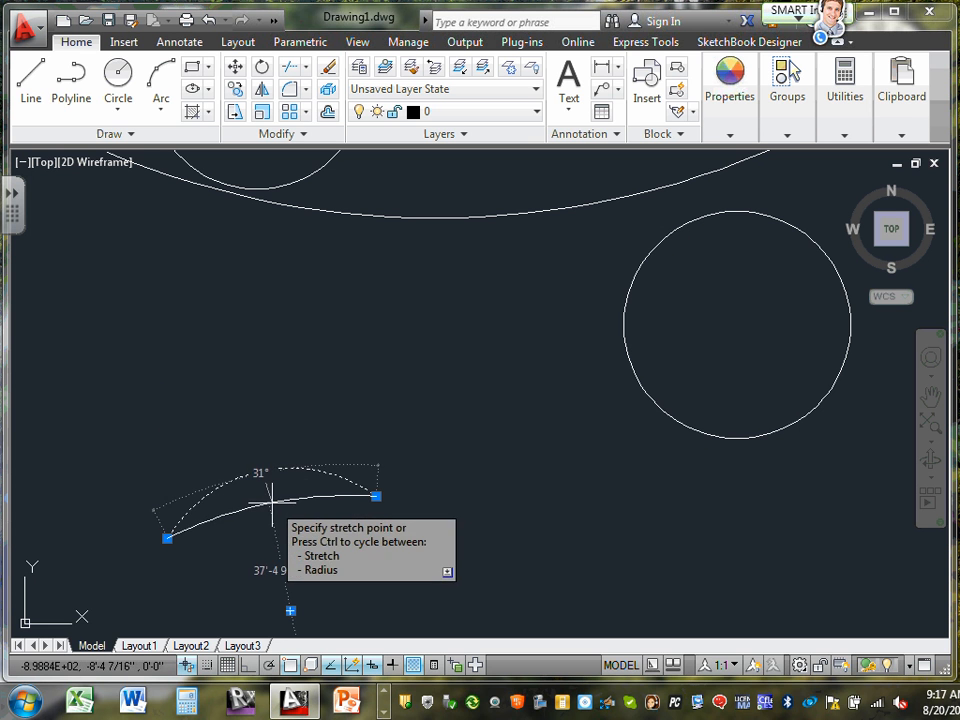
left_click(269, 502)
left_click(285, 303)
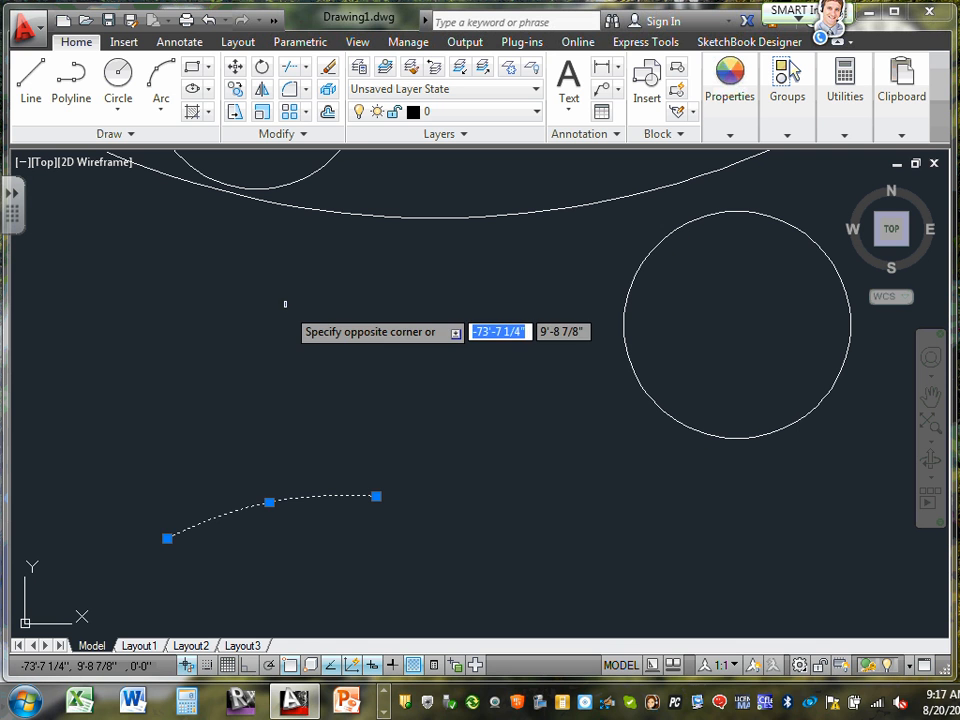
Clear the small arc's selection and zoom to the extents of the whole drawing
key("Escape")
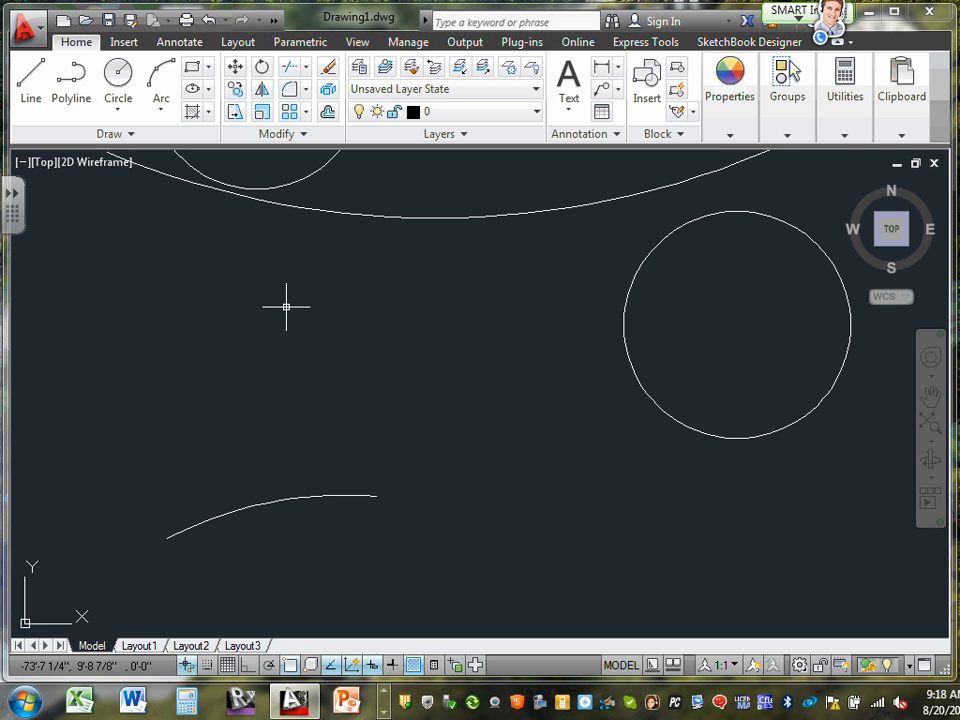
scroll(310, 265, "down", 2)
middle_click_drag(315, 272, 326, 318)
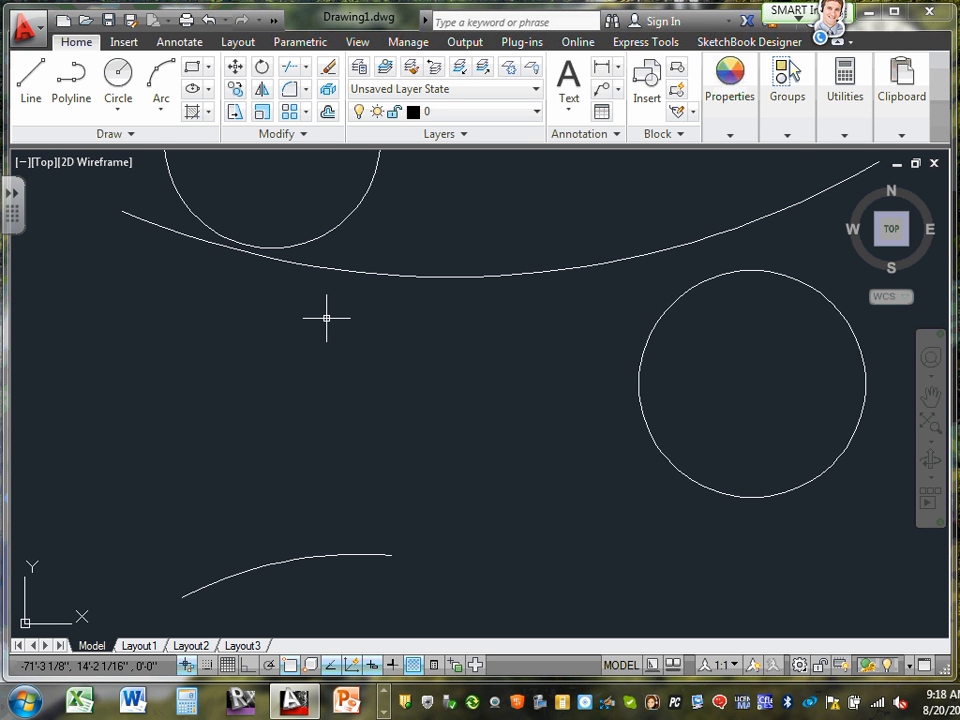
type("z")
key("Return")
type("e")
key("Return")
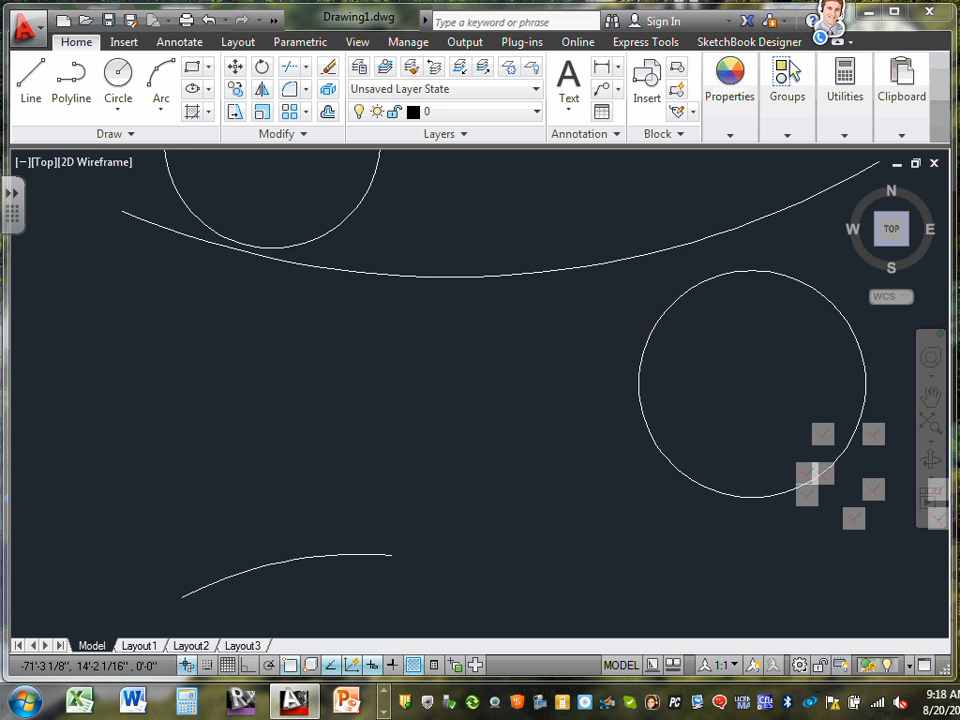
scroll(330, 330, "down", 2)
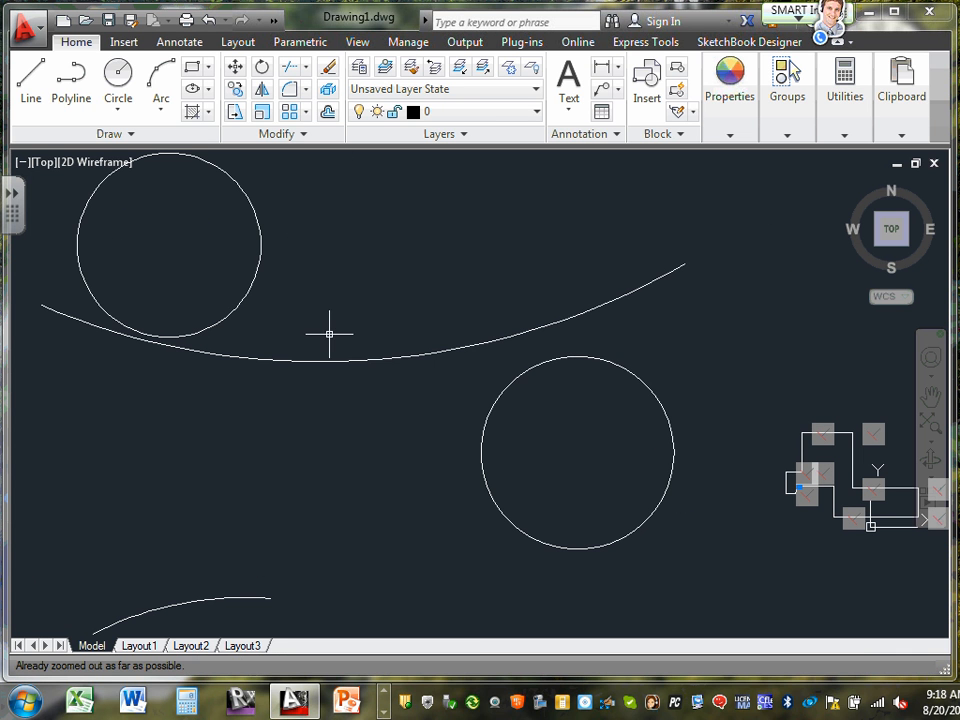
left_click(332, 332)
left_click(331, 329)
left_click(333, 325)
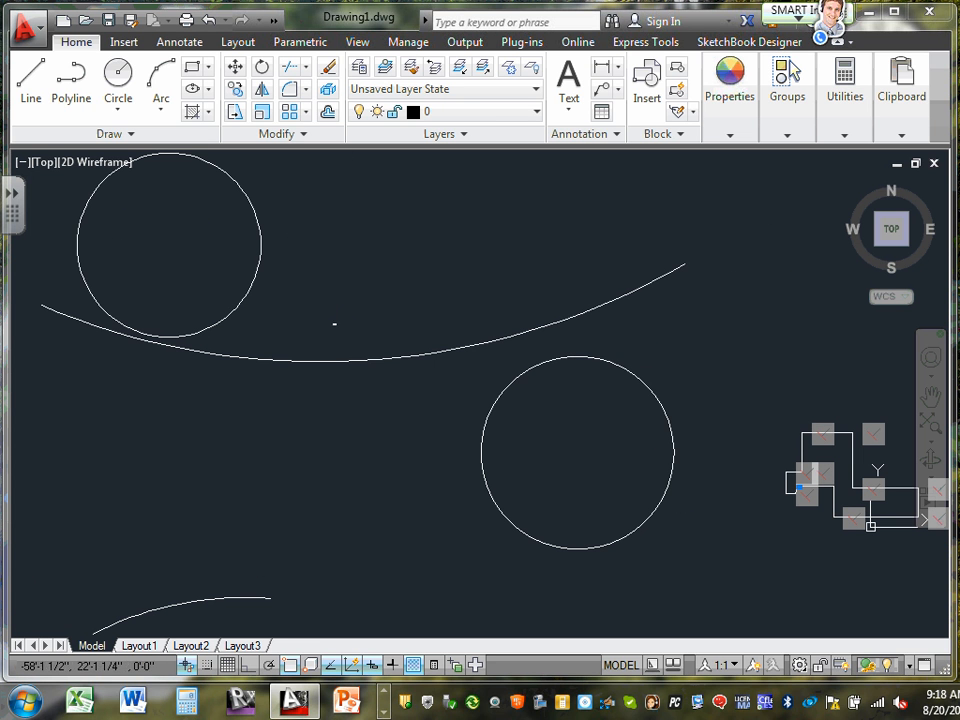
left_click(338, 319)
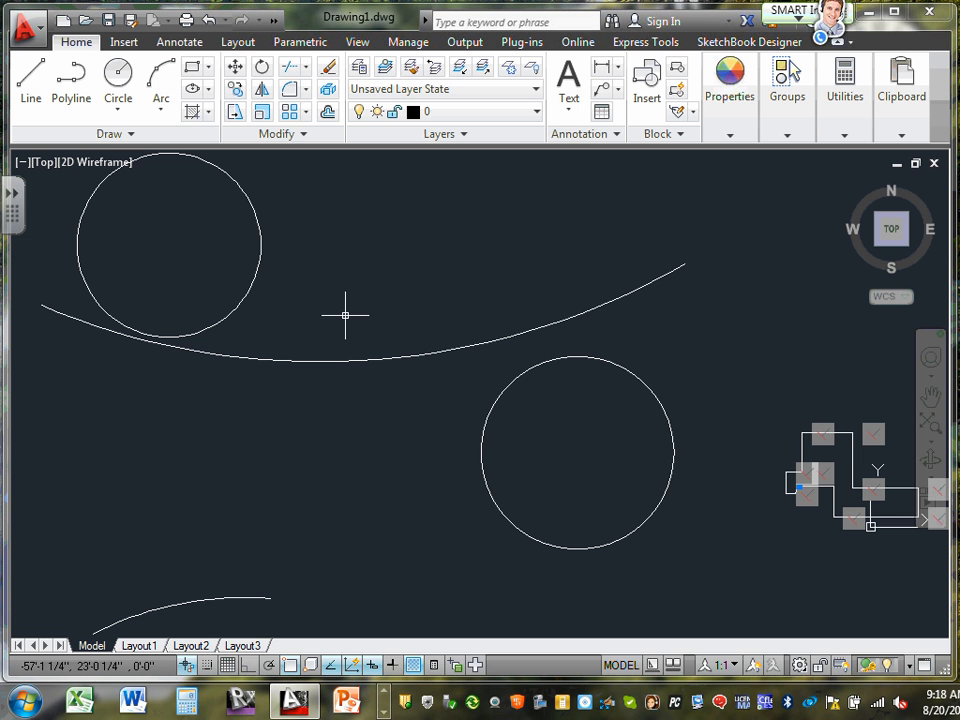
type("z")
key("Return")
type("e")
key("Return")
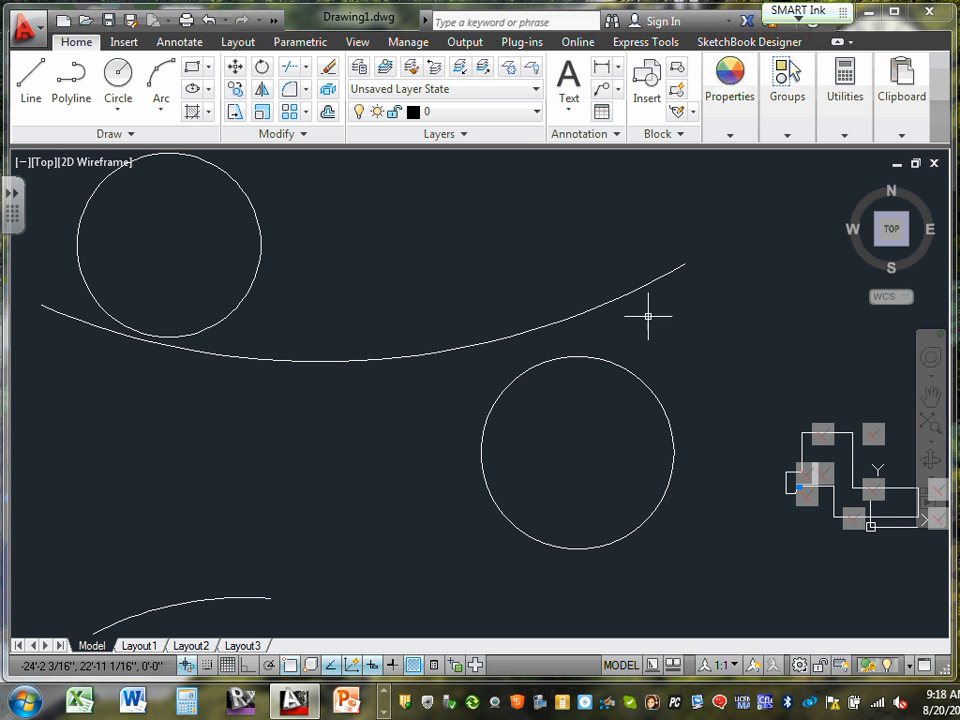
Zoom in and out and pan around the two circles and arcs to examine them at different magnifications
scroll(520, 432, "down", 2)
middle_click_drag(423, 413, 420, 425)
scroll(412, 418, "up", 9)
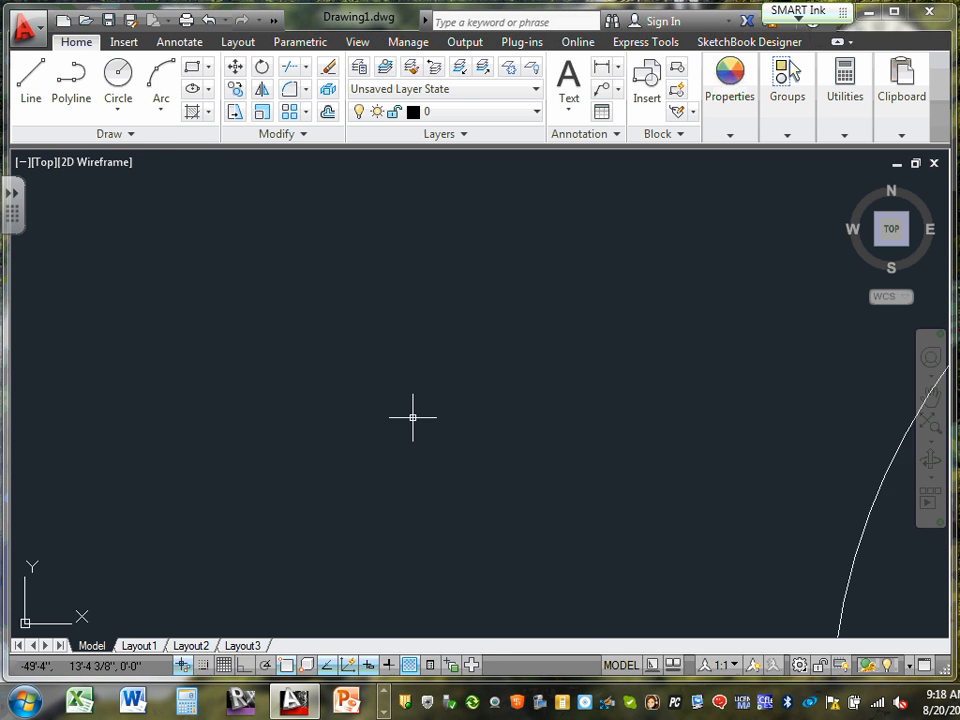
scroll(411, 407, "down", 10)
scroll(412, 408, "up", 4)
scroll(412, 407, "down", 5)
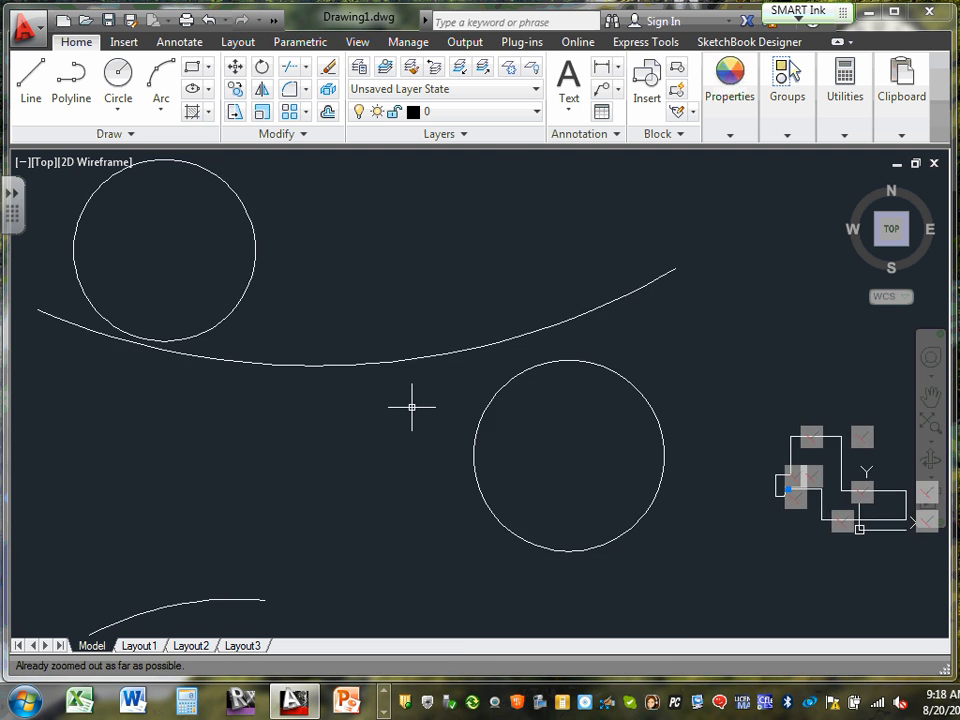
mouse_move(334, 412)
middle_mouse_down()
mouse_move(345, 384)
mouse_move(377, 377)
middle_mouse_up()
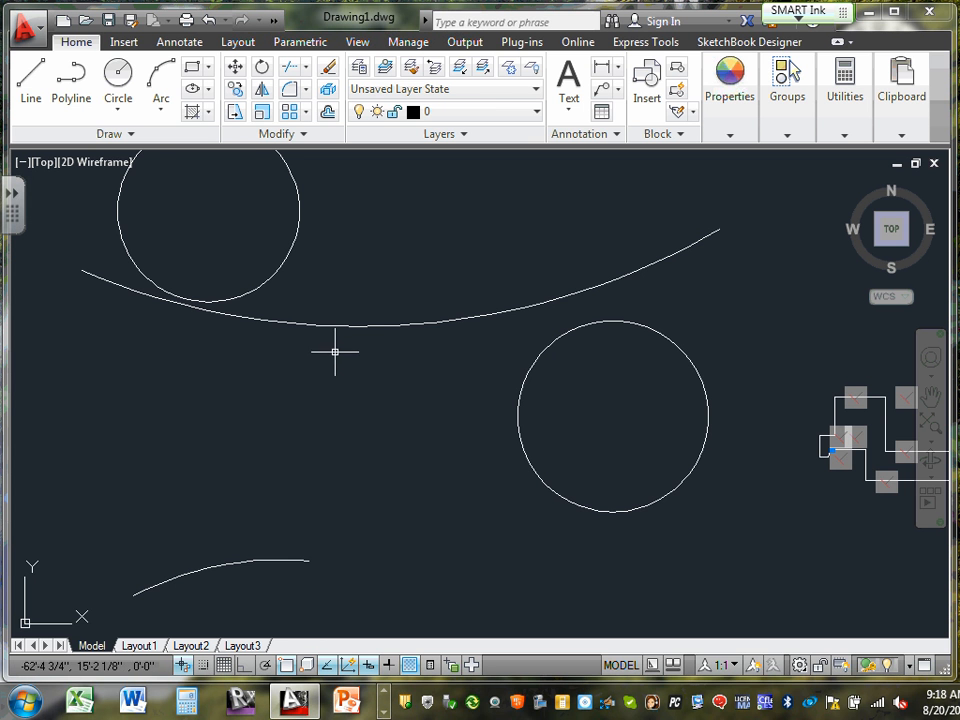
mouse_move(334, 349)
middle_mouse_down()
mouse_move(334, 379)
mouse_move(407, 396)
mouse_move(306, 379)
mouse_move(302, 362)
mouse_move(609, 431)
mouse_move(535, 397)
mouse_move(482, 399)
mouse_move(330, 294)
mouse_move(150, 354)
mouse_move(668, 387)
mouse_move(362, 317)
mouse_move(568, 381)
mouse_move(392, 206)
mouse_move(364, 402)
mouse_move(330, 379)
mouse_move(394, 366)
mouse_move(418, 328)
mouse_move(403, 343)
mouse_move(531, 474)
mouse_move(354, 428)
mouse_move(324, 414)
mouse_move(336, 392)
middle_mouse_up()
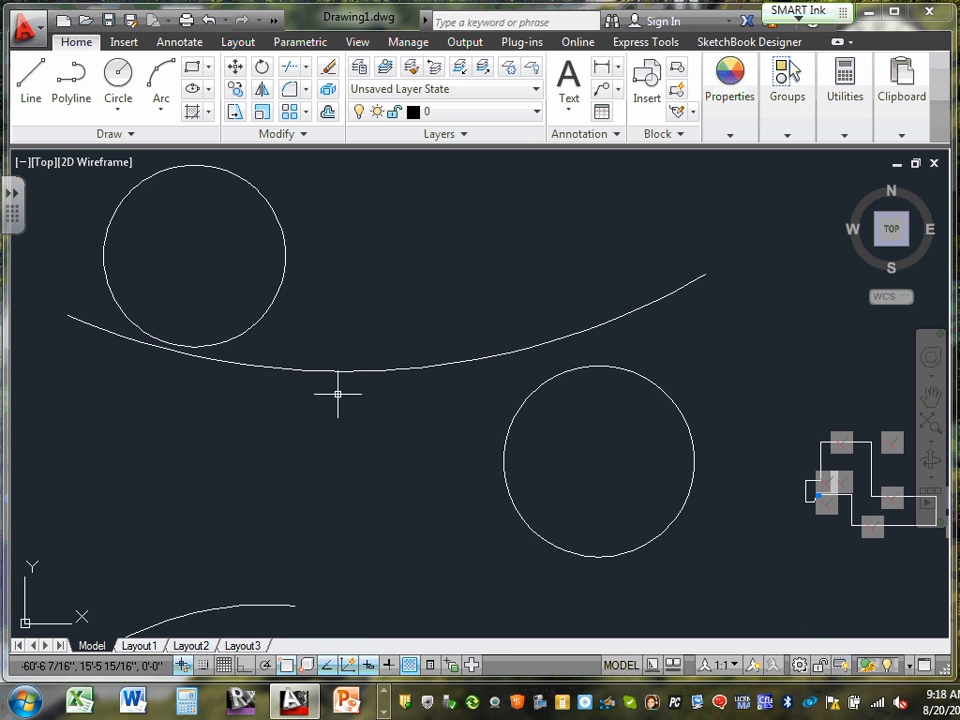
scroll(341, 396, "down", 1)
scroll(313, 374, "up", 5)
scroll(315, 377, "down", 5)
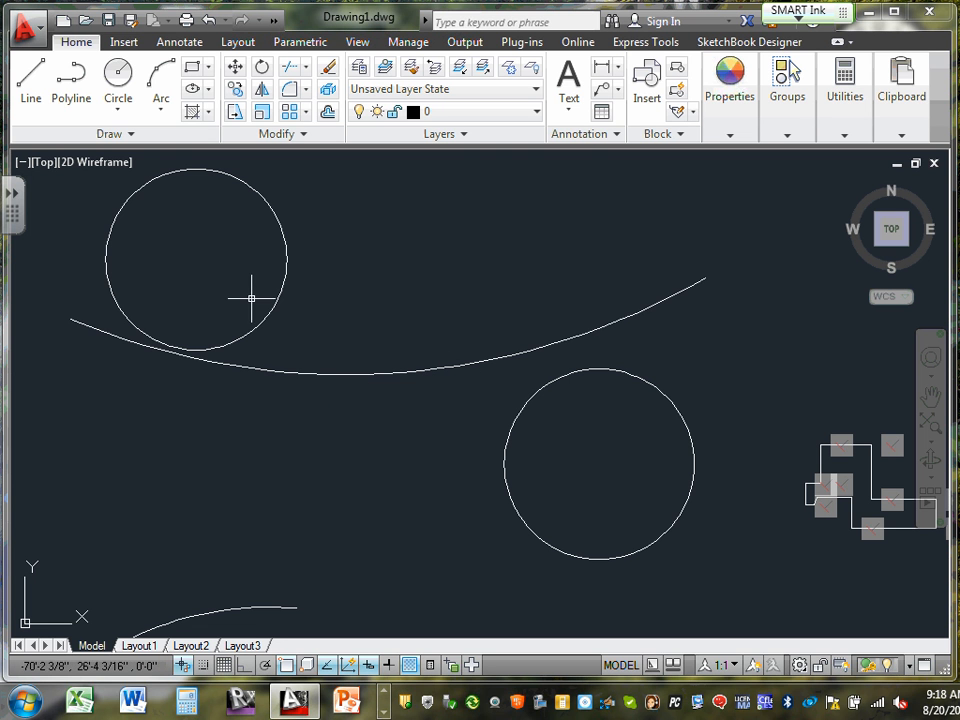
Pan across to the stepped outline near the origin for a closer look, and return to the circles and arcs
middle_click_drag(392, 317, 4, 285)
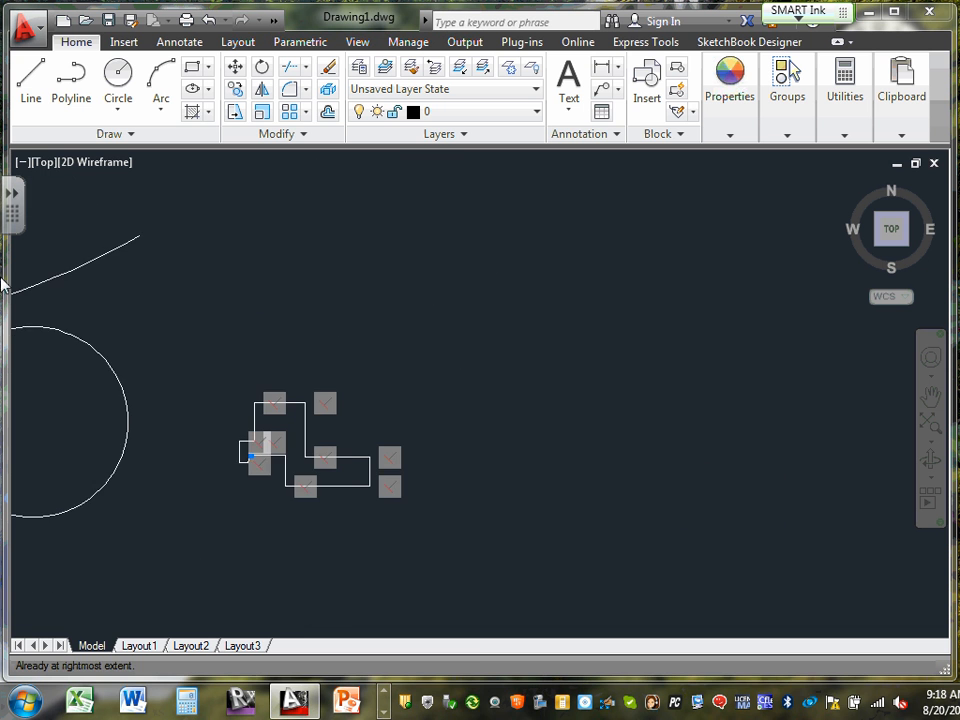
middle_click_drag(626, 339, 26, 296)
middle_click_drag(298, 358, 348, 363)
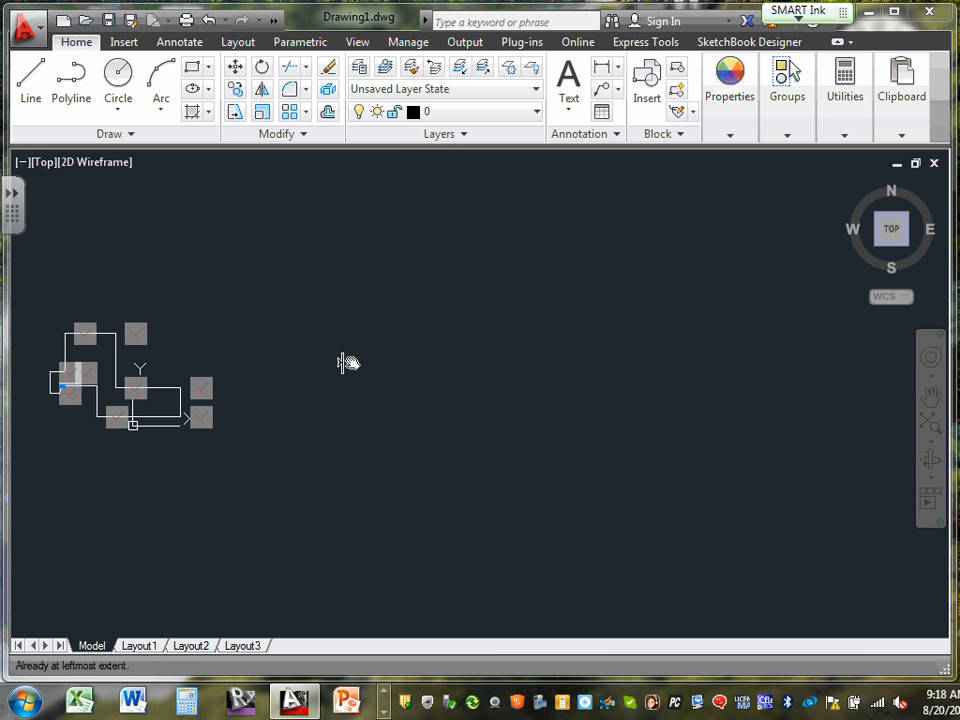
scroll(489, 358, "up", 2)
middle_click_drag(306, 324, 597, 347)
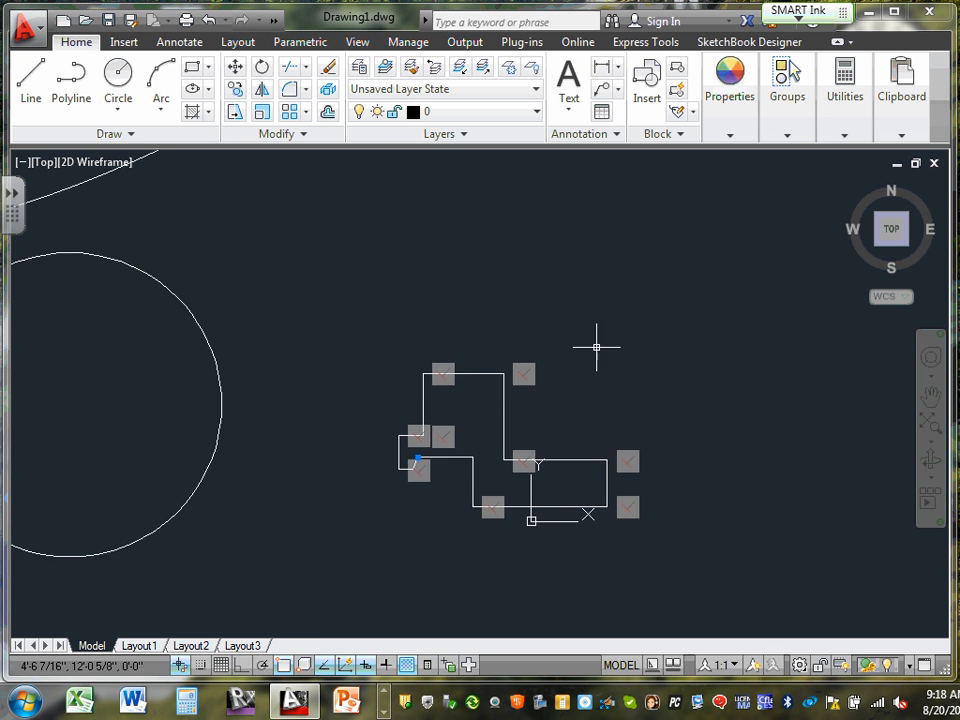
scroll(597, 347, "down", 2)
middle_click_drag(94, 334, 414, 364)
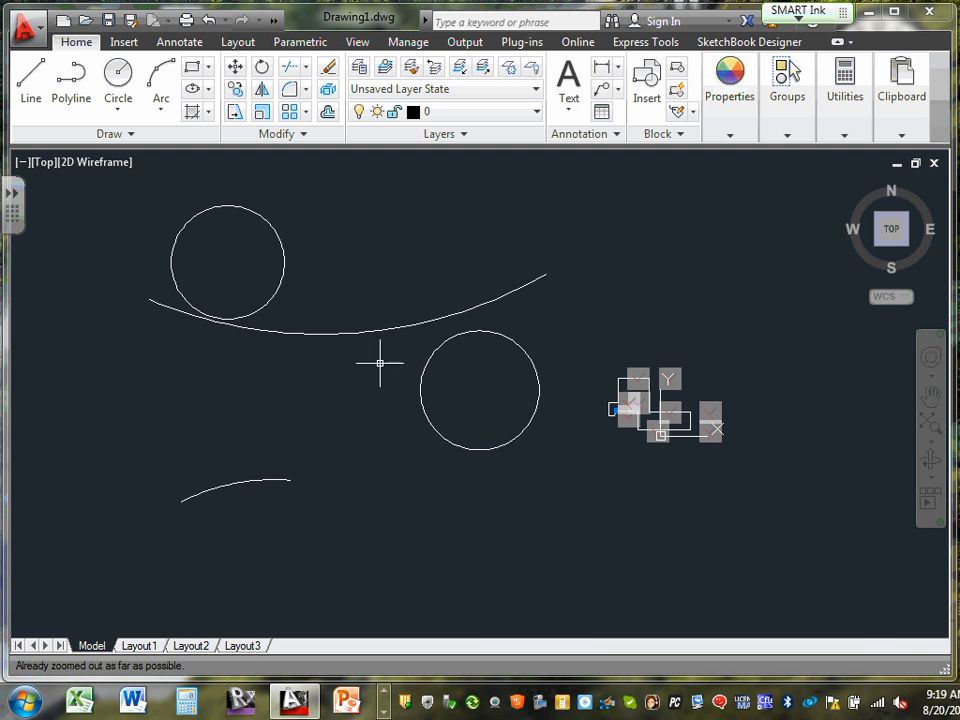
middle_click_drag(257, 358, 306, 390)
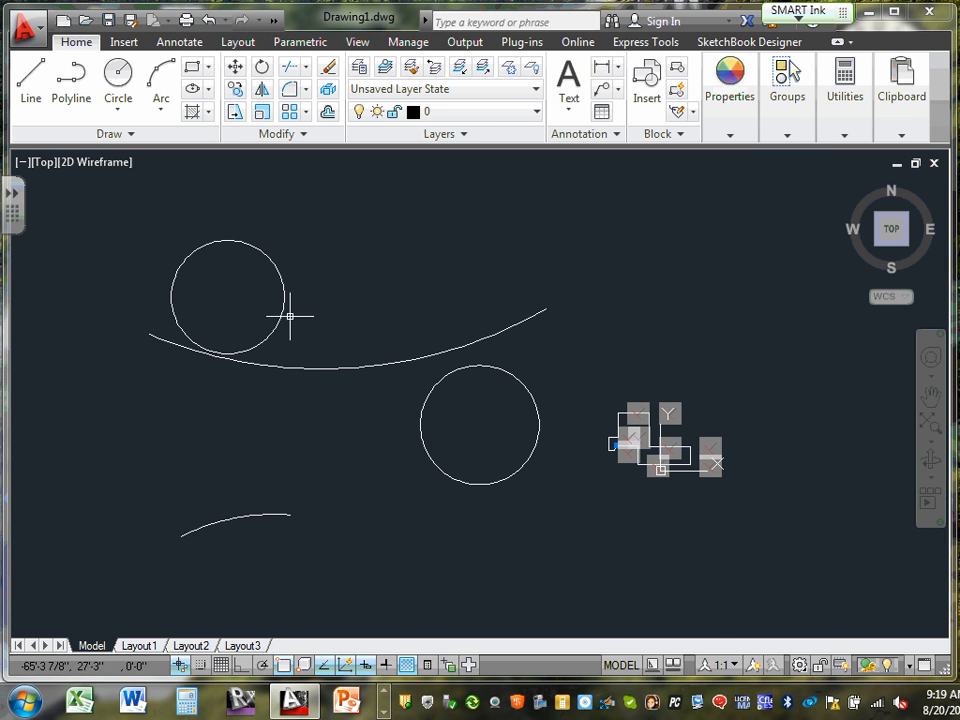
scroll(233, 316, "up", 3)
scroll(468, 321, "down", 3)
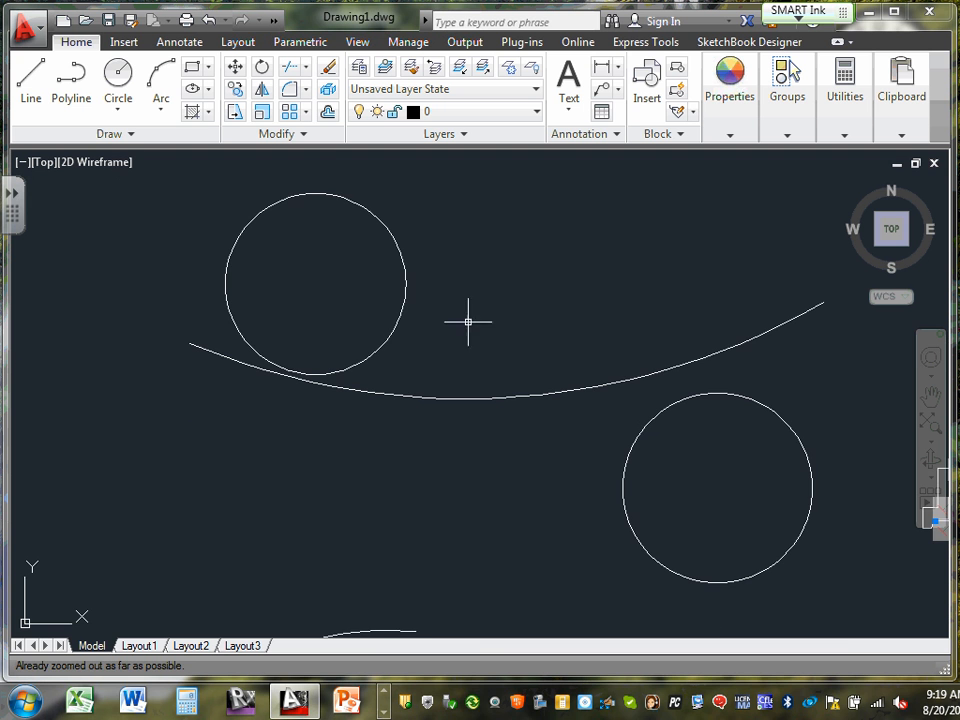
Fit the view to the drawing's extents again and inspect the area around the lower circle
middle_click(507, 336)
middle_click(507, 336)
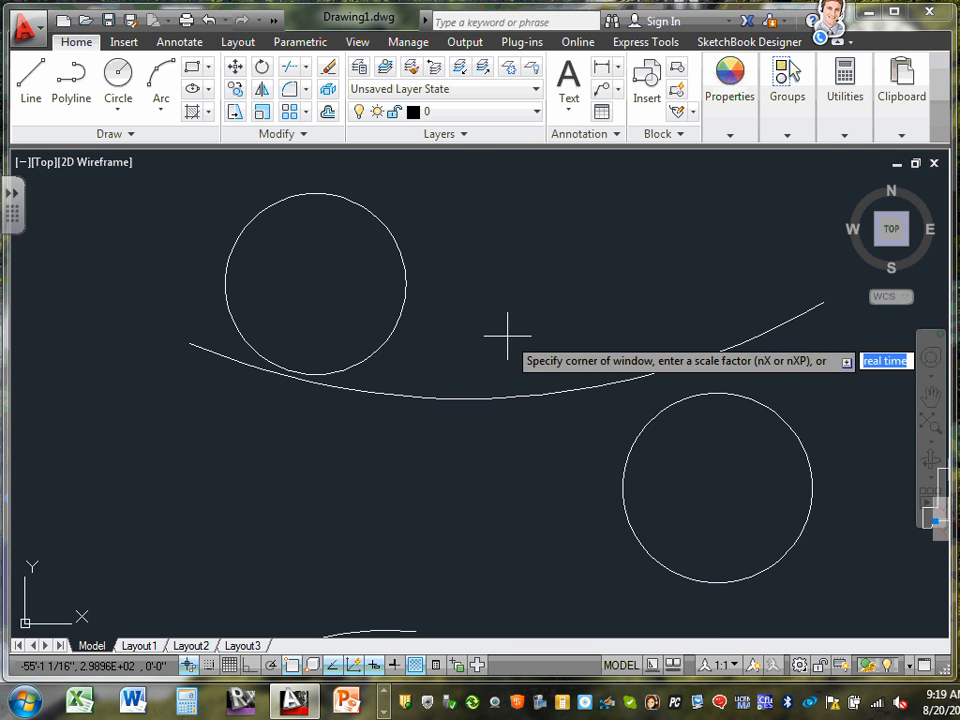
scroll(498, 371, "down", 2)
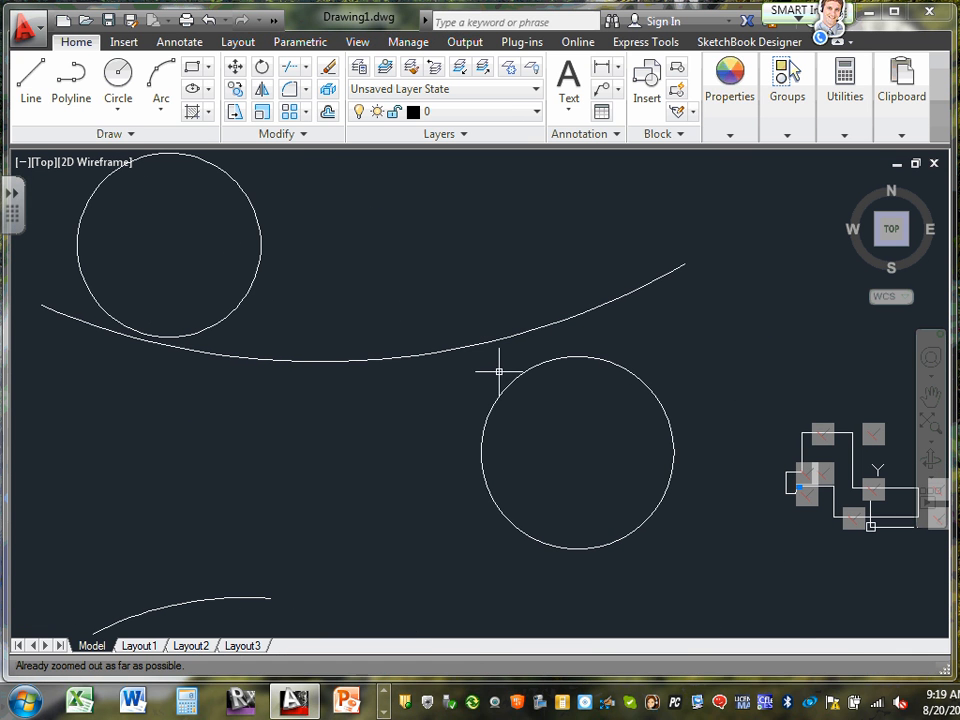
scroll(429, 371, "up", 4)
scroll(428, 371, "down", 4)
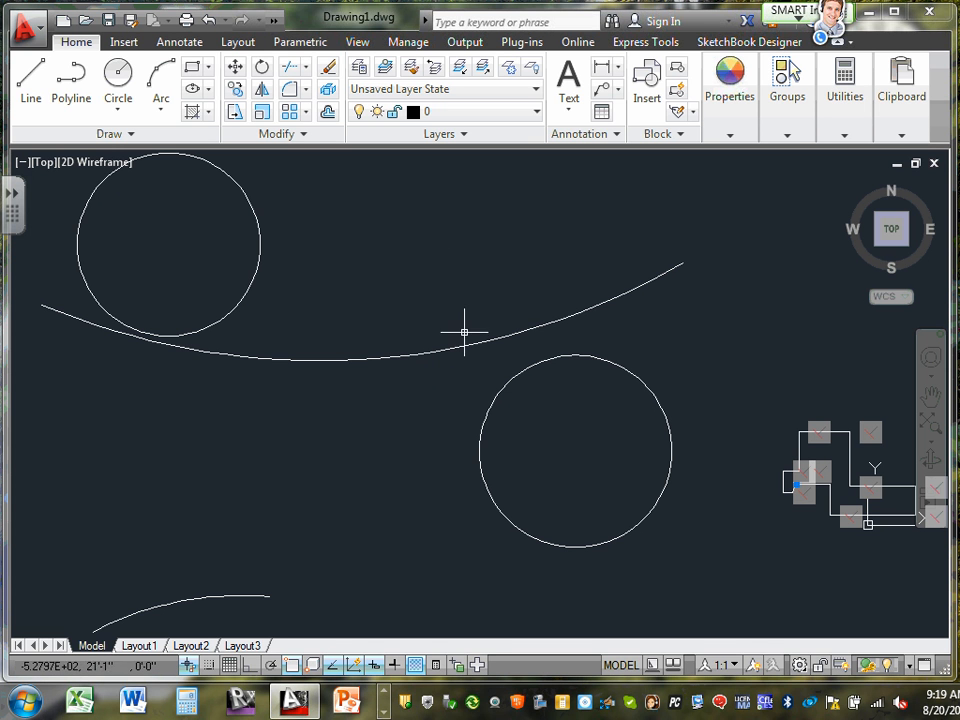
scroll(401, 324, "down", 2)
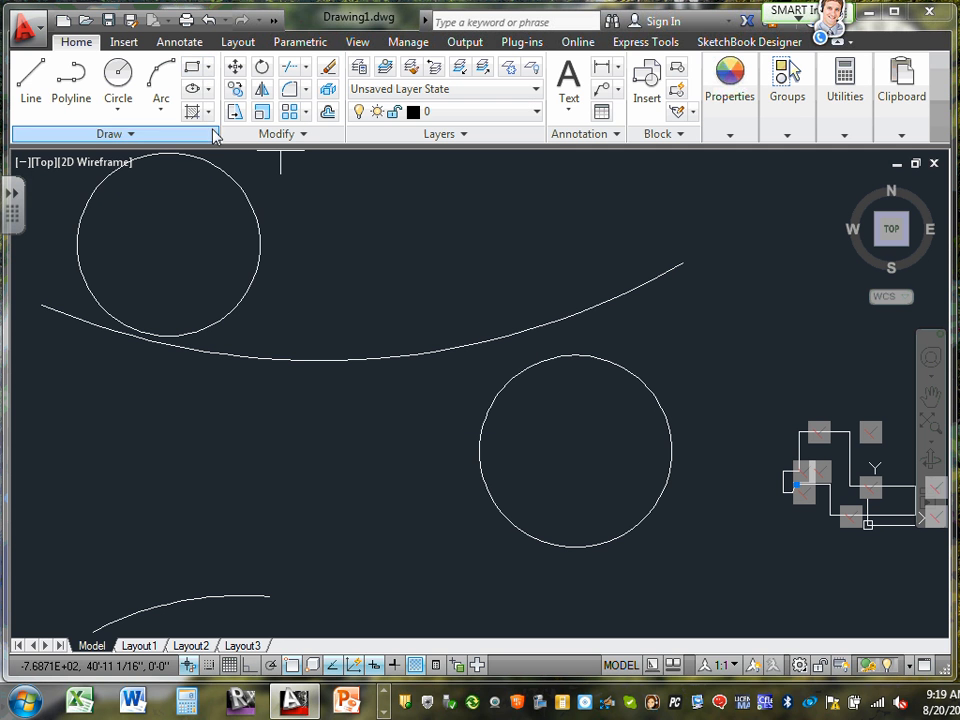
Draw a rectangle from a point above the large arc to the center of the lower circle
left_click(193, 70)
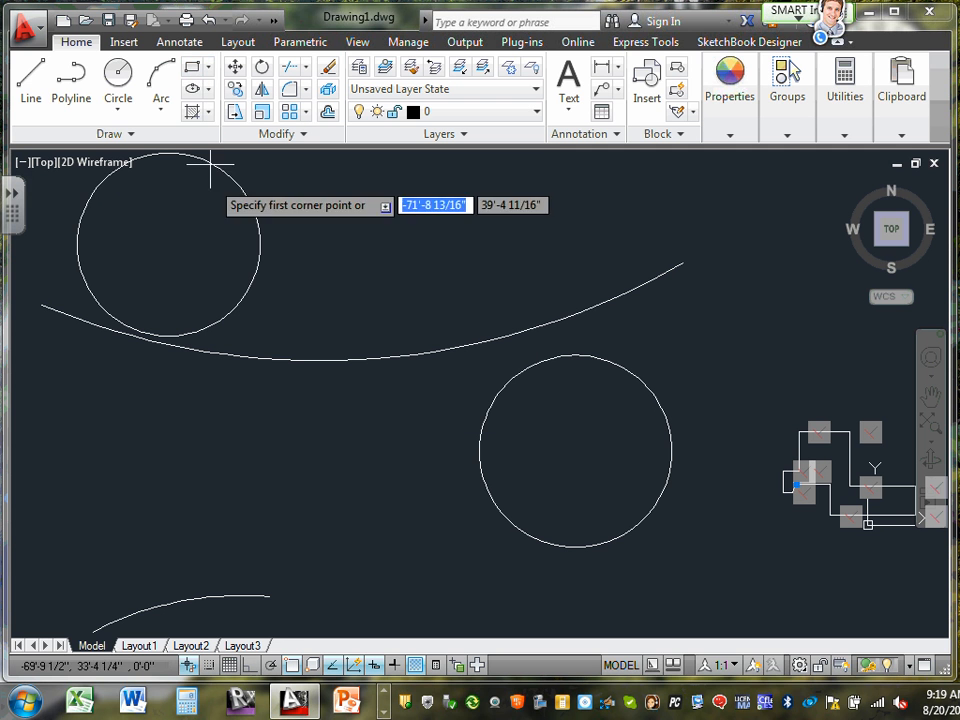
left_click(305, 205)
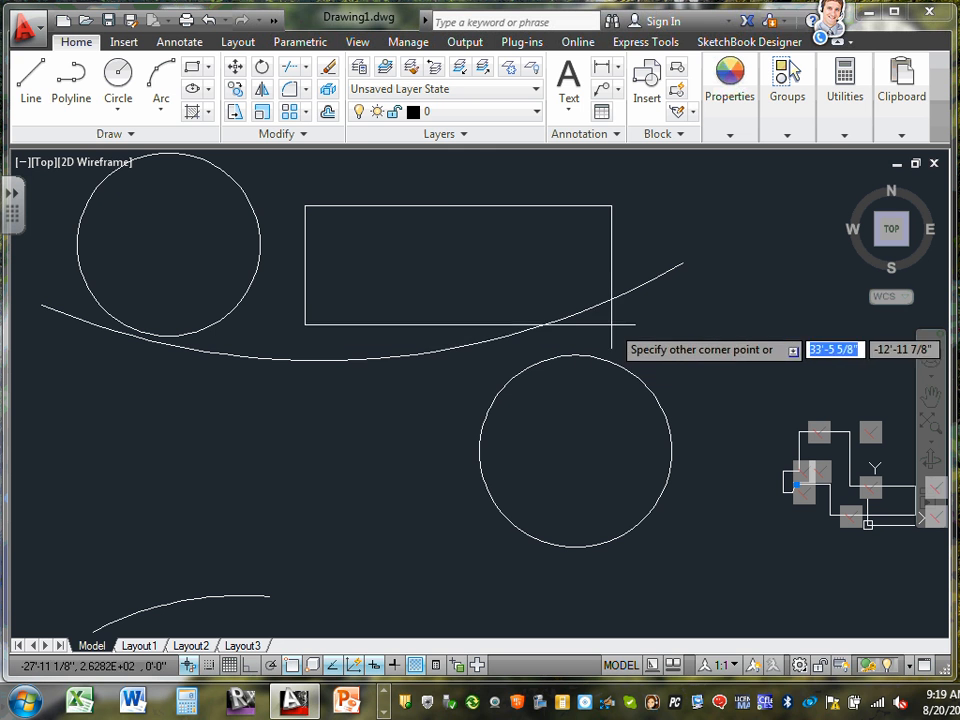
left_click(576, 451)
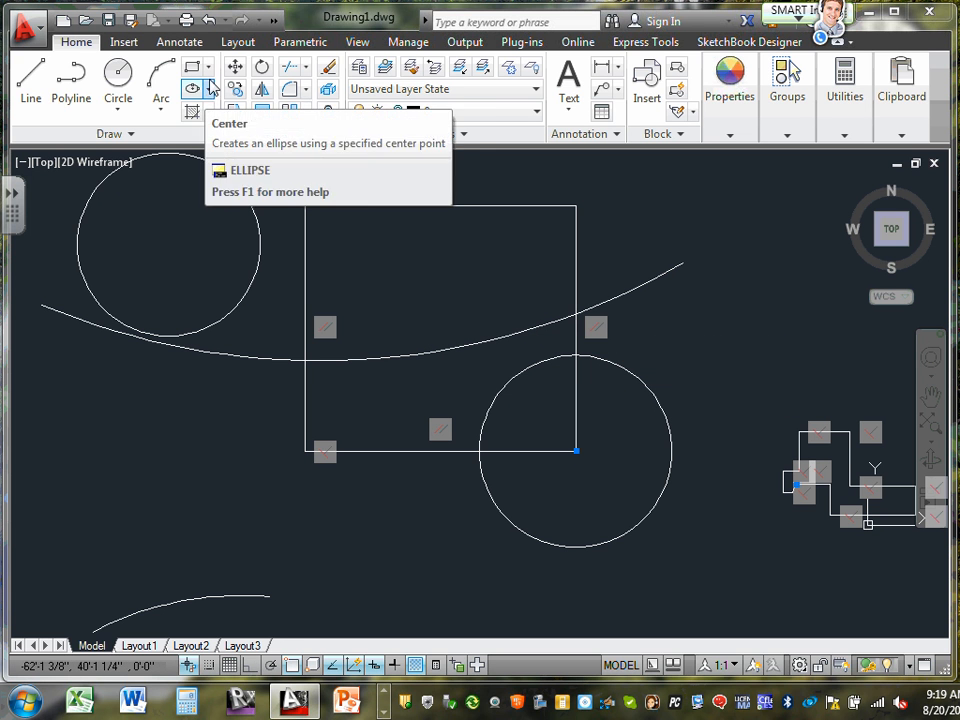
left_click(208, 68)
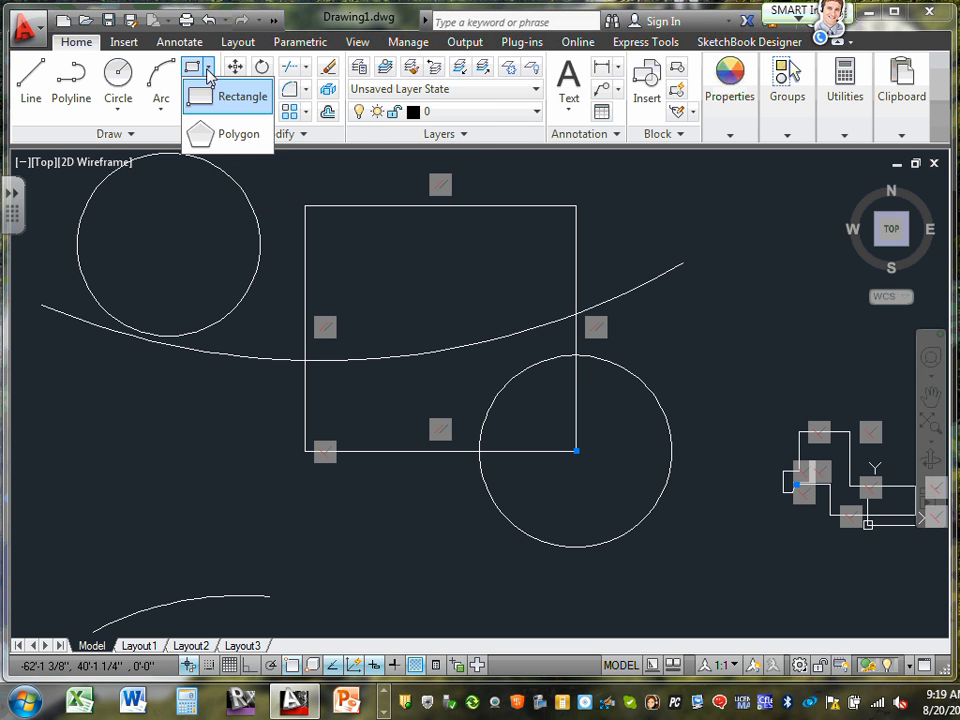
left_click(236, 140)
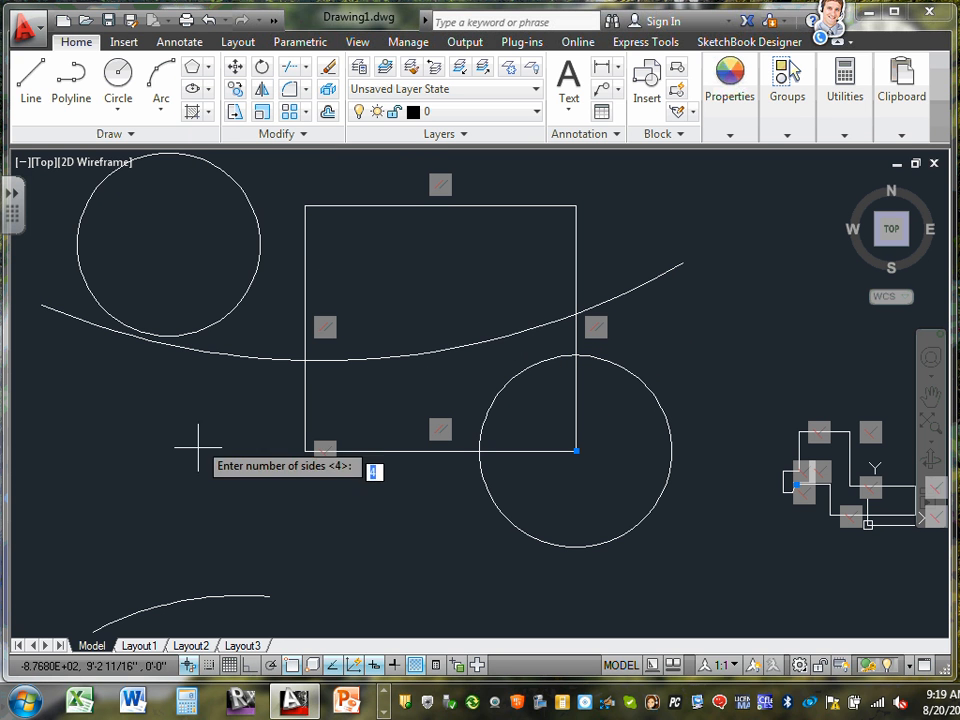
scroll(185, 232, "down", 2)
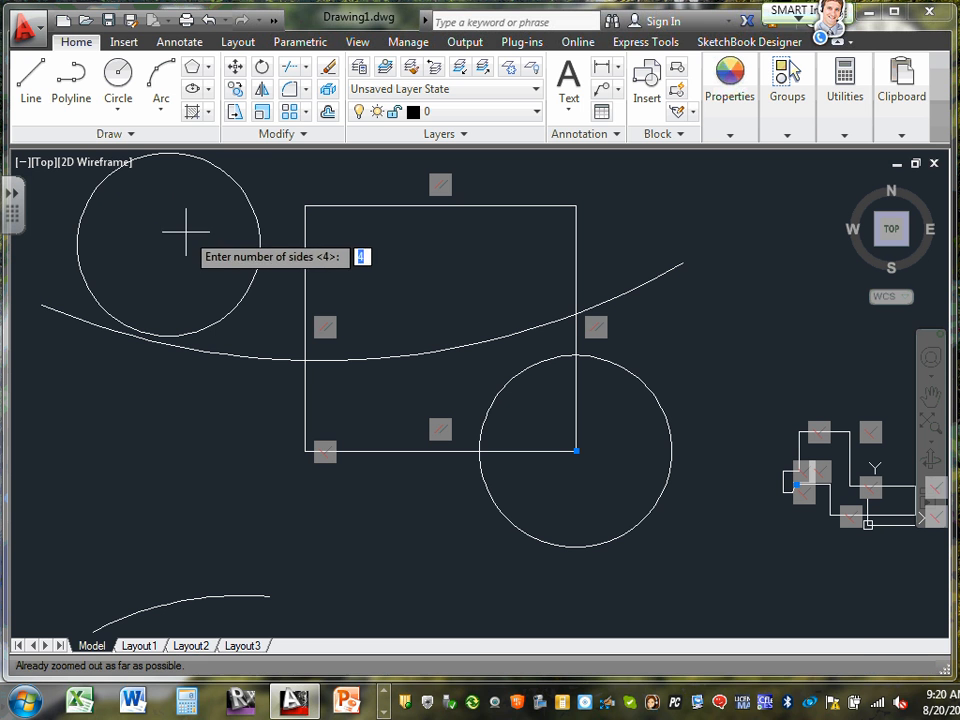
key("Escape")
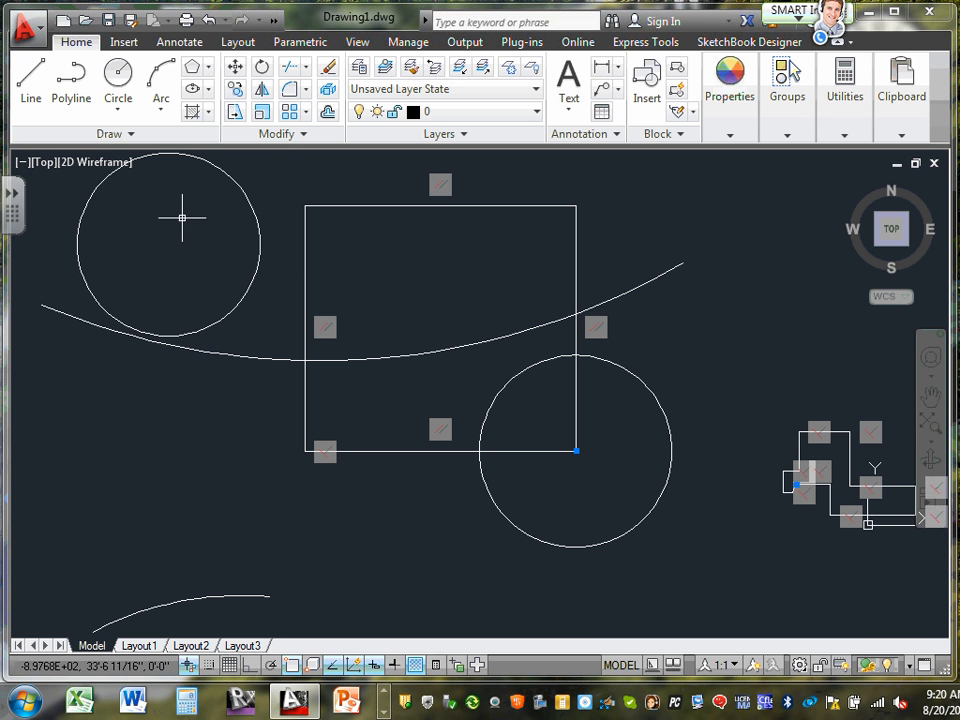
Draw a narrow, tilted ellipse by its center inside the rectangle, with its long axis ending inside the lower circle
left_click(208, 89)
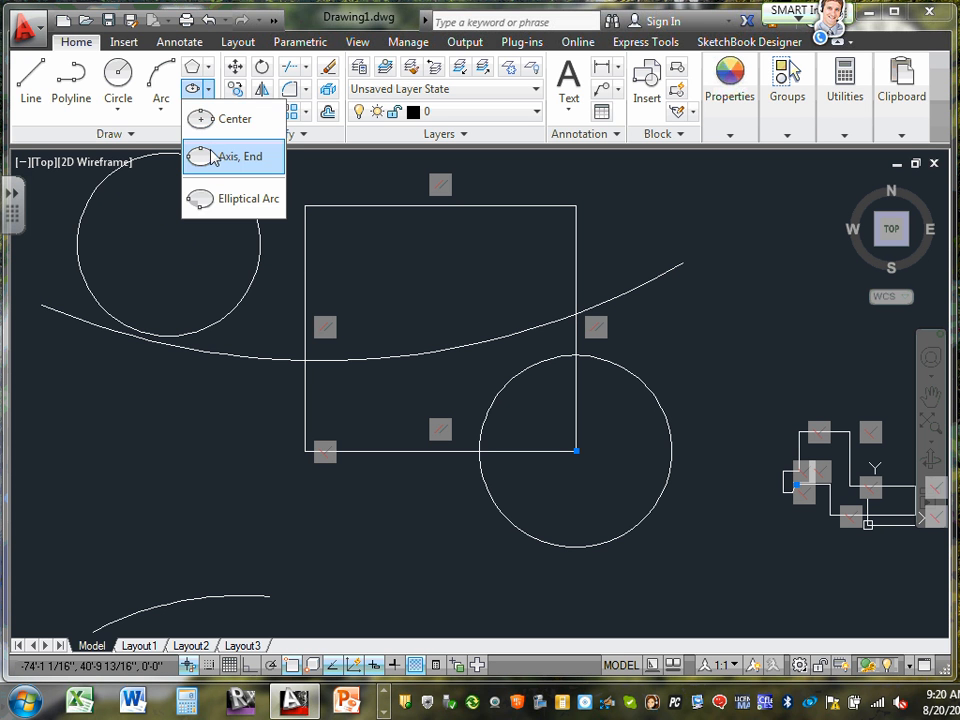
left_click(215, 122)
left_click(363, 313)
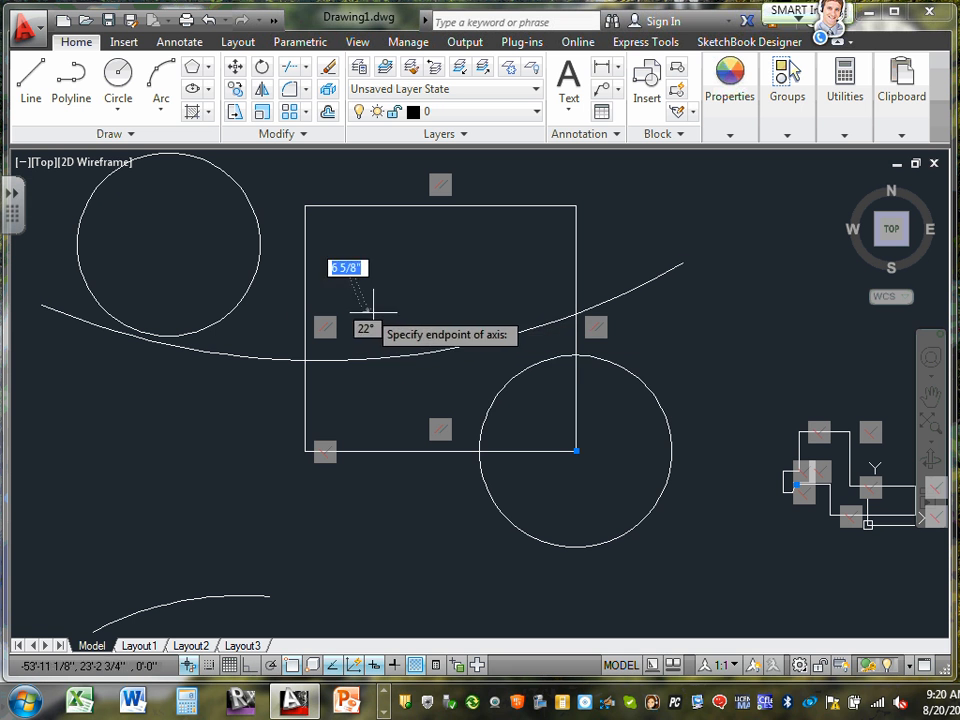
left_click(613, 385)
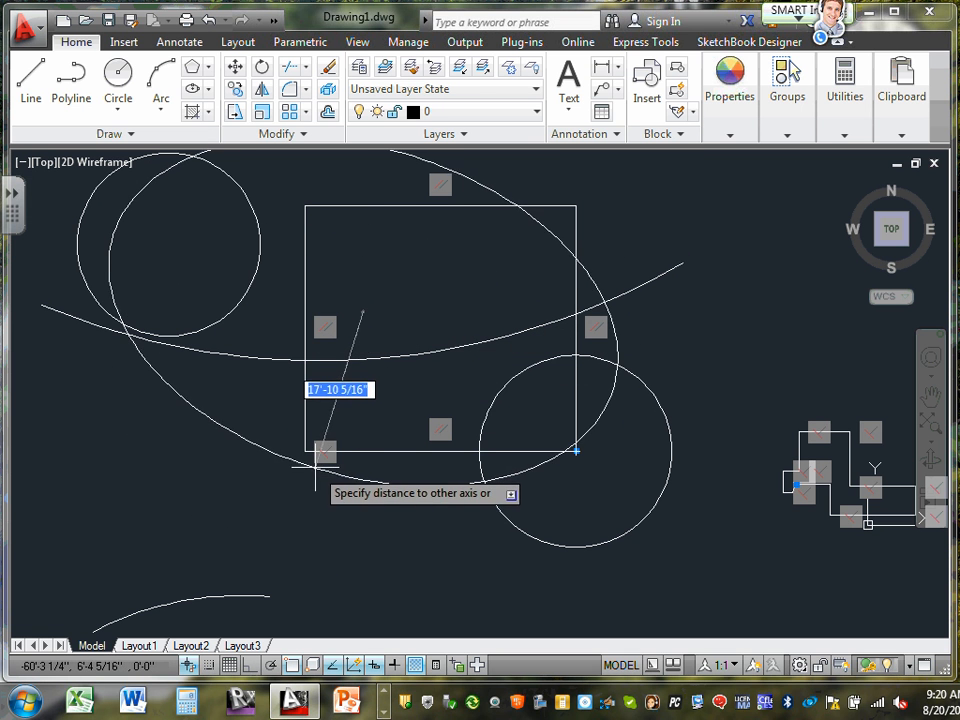
left_click(405, 241)
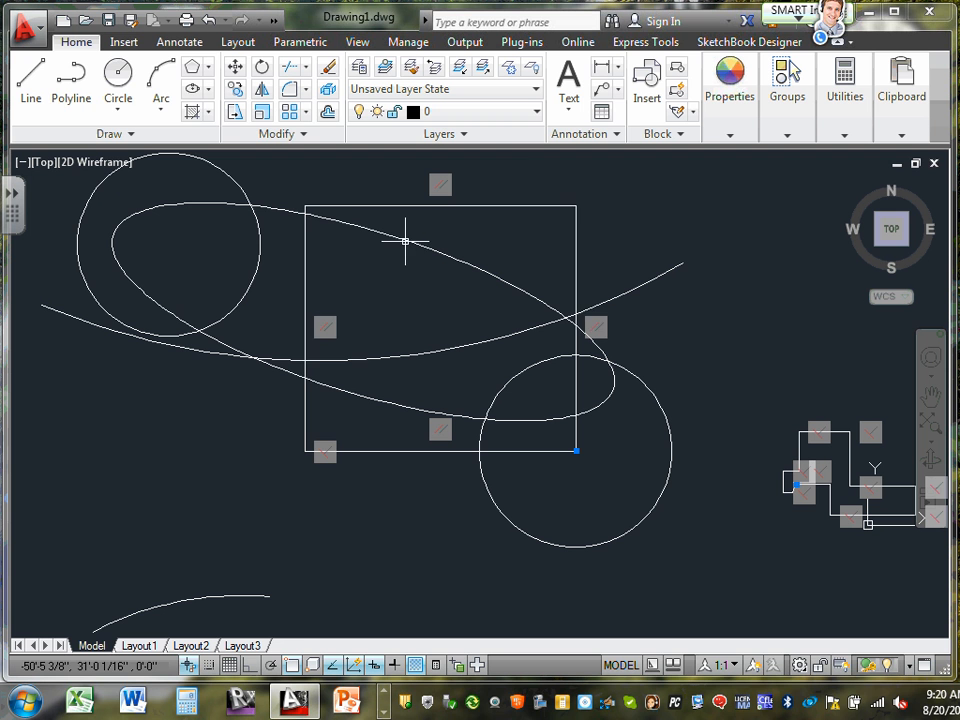
left_click(208, 89)
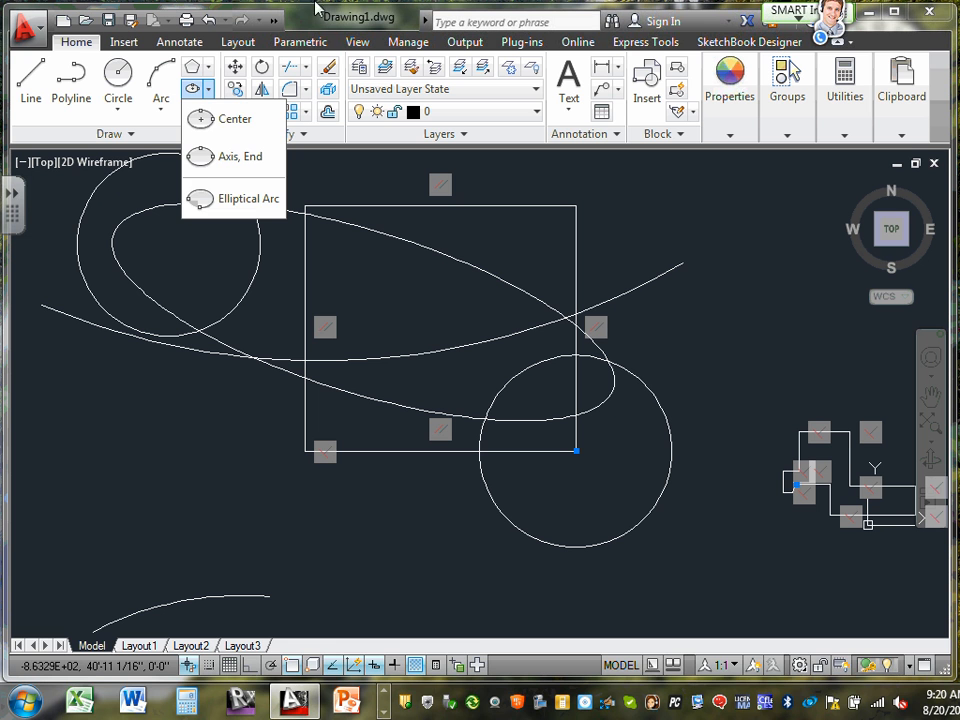
scroll(640, 330, "down", 2)
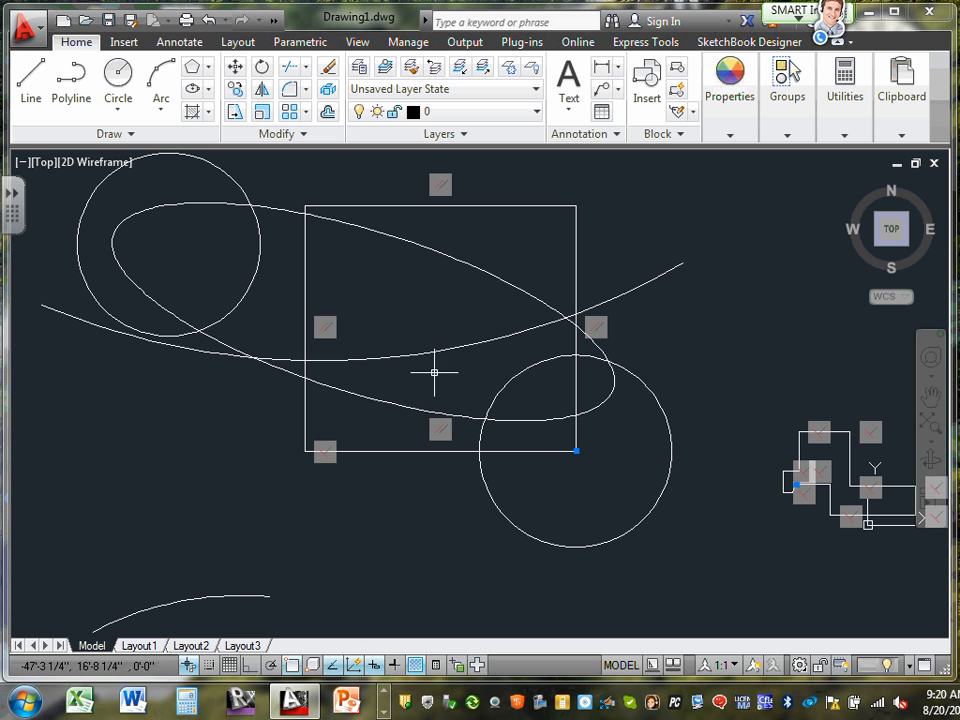
Fit the view to the drawing's extents to see all the drawn shapes
scroll(453, 371, "down", 2)
type("z")
key("Return")
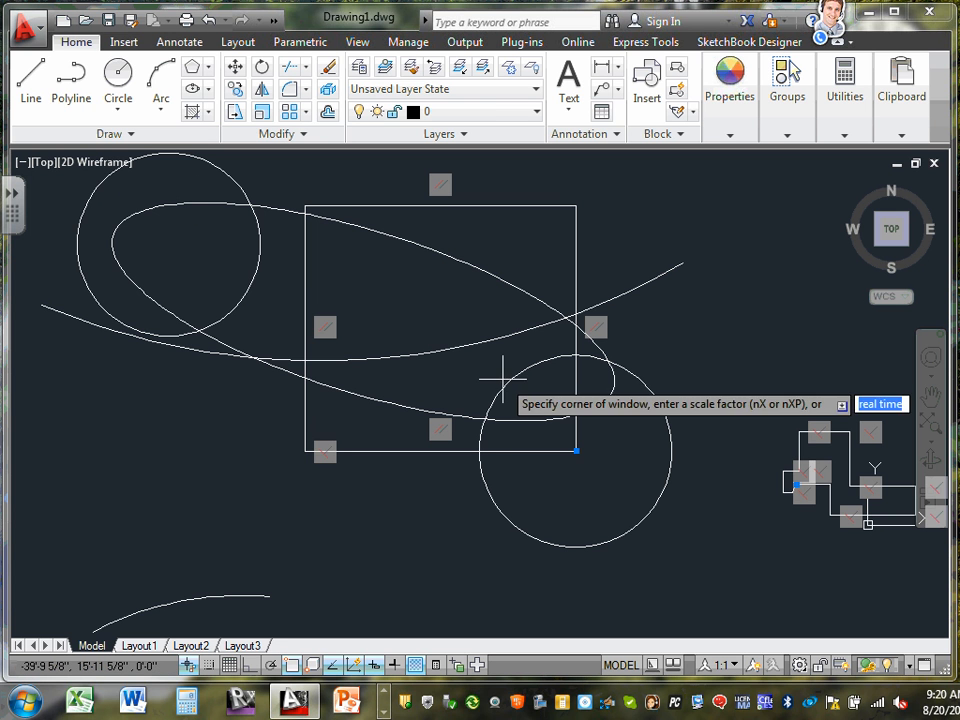
type("e")
key("Return")
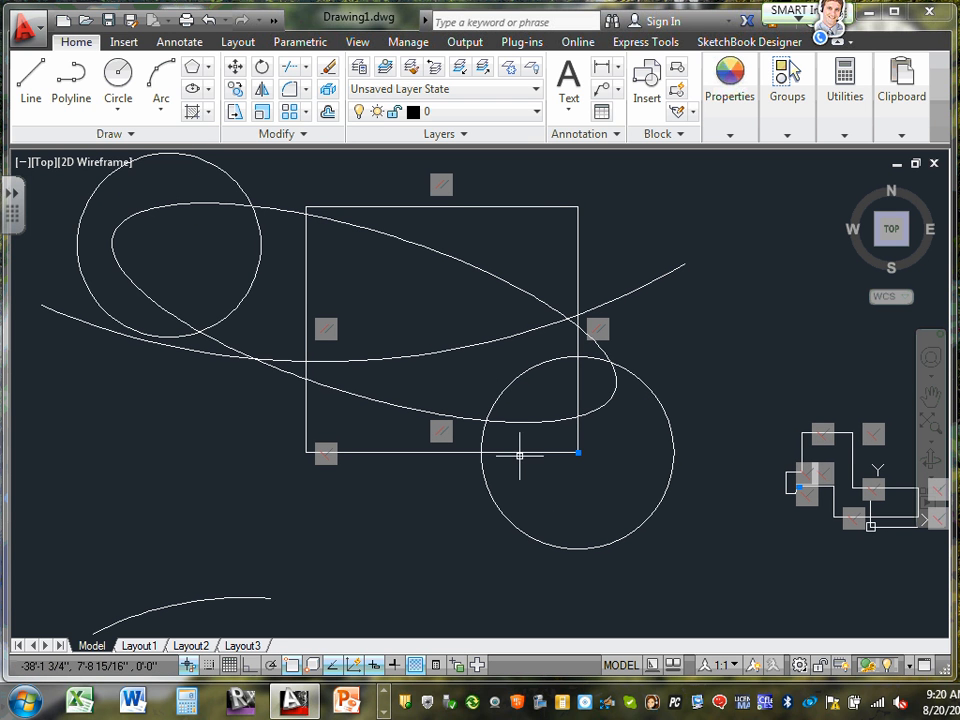
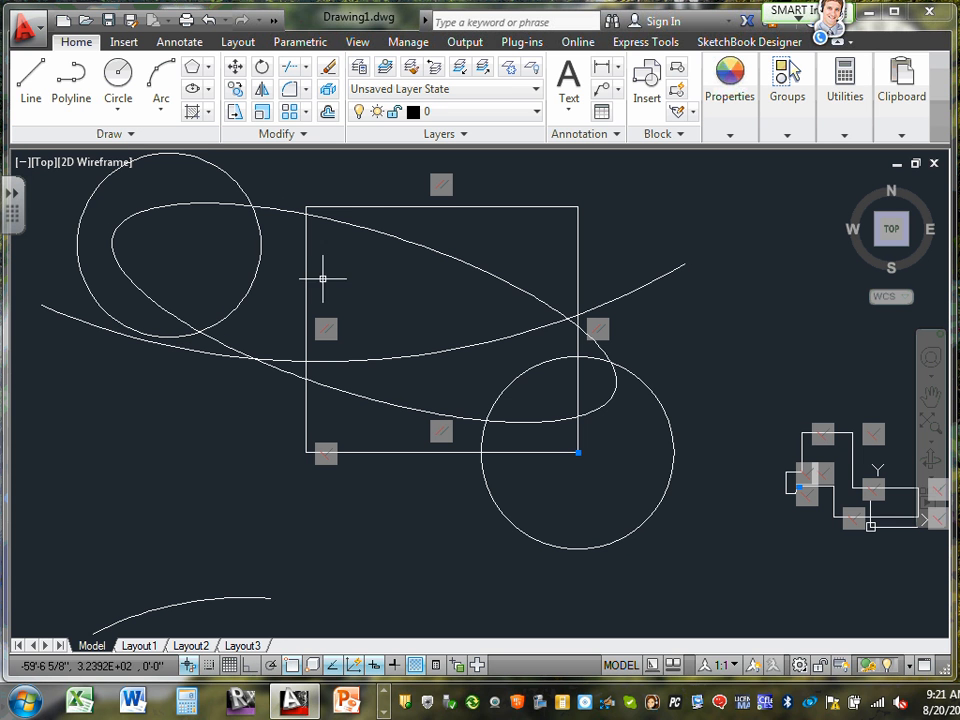
Delete the rectangle, the tilted ellipse and the large arc between the two circles
left_click(346, 207)
left_click(345, 206)
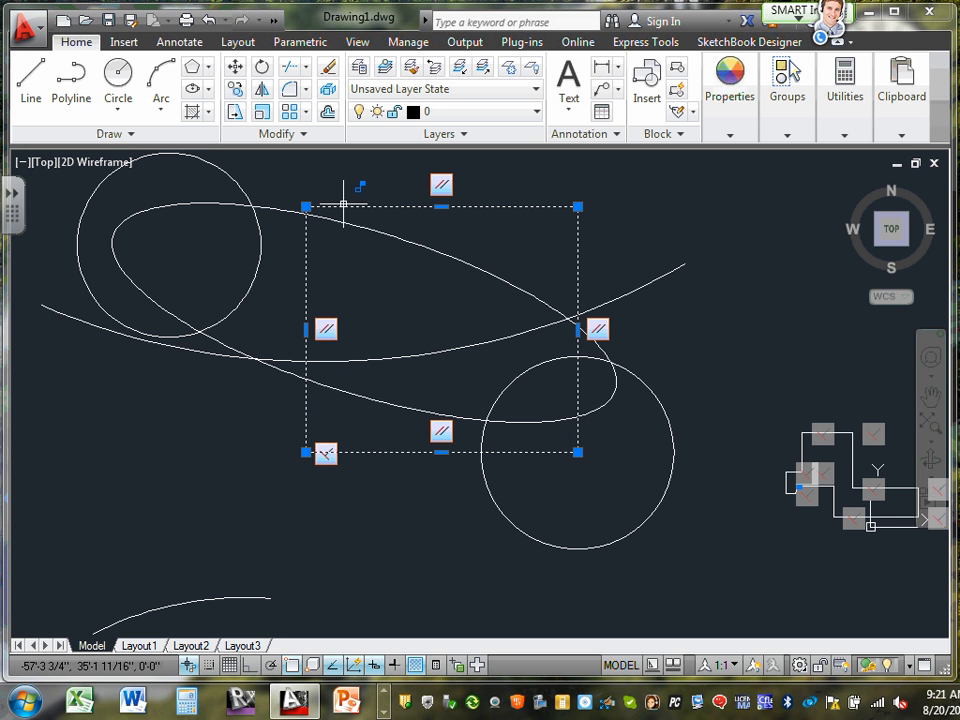
key("Delete")
left_click(355, 221)
key("Delete")
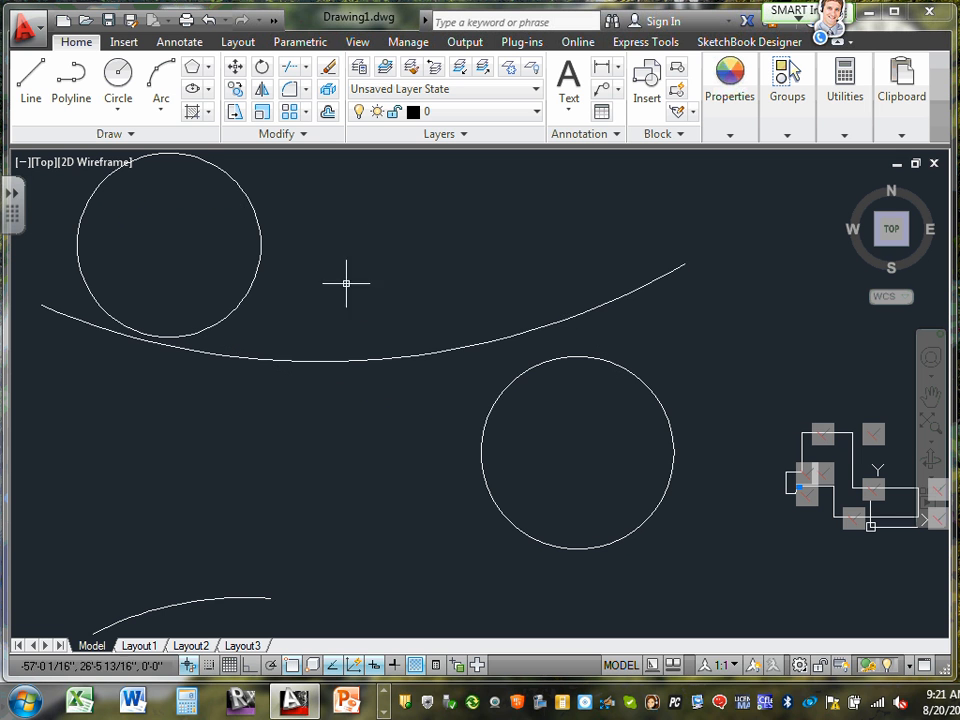
left_click(366, 359)
key("Delete")
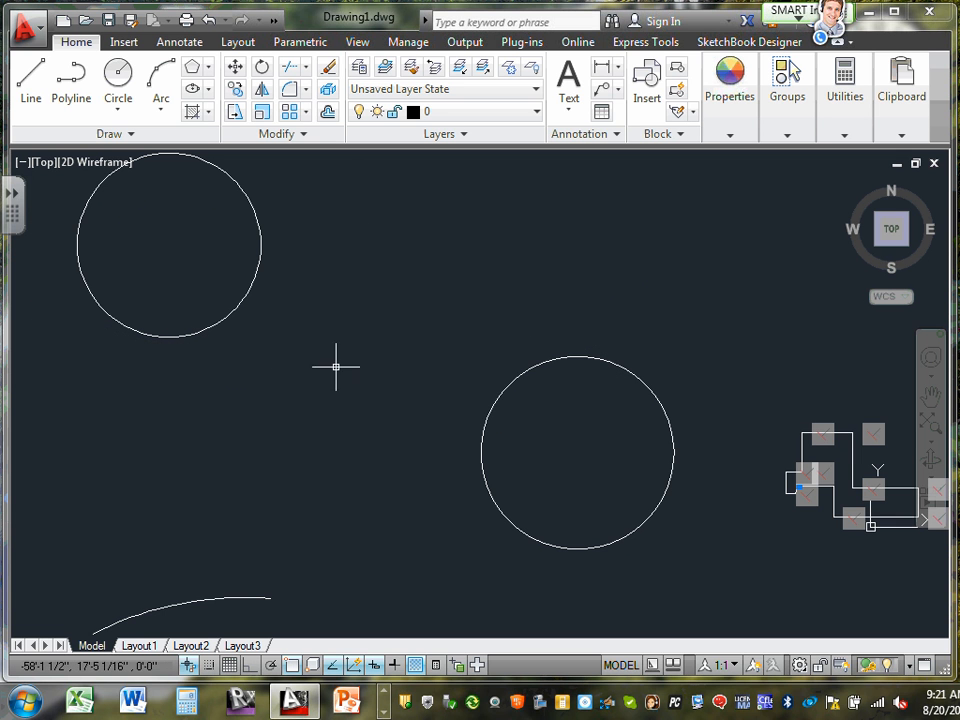
Delete the stepped outline near the origin
left_click(223, 597)
scroll(291, 540, "down", 3)
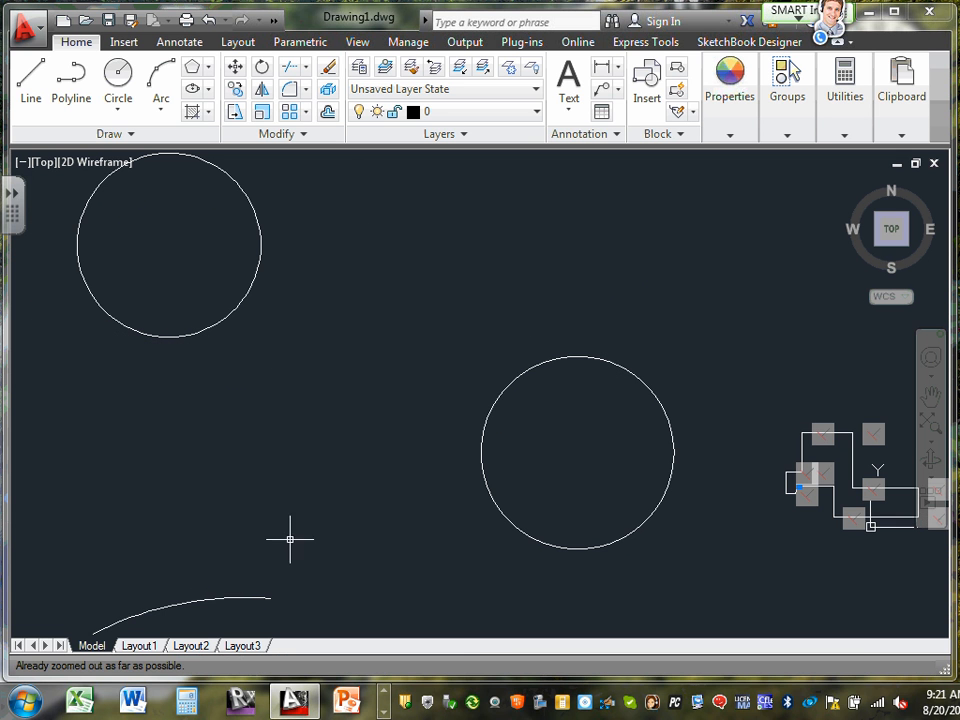
left_click(474, 339)
left_click(639, 557)
key("Delete")
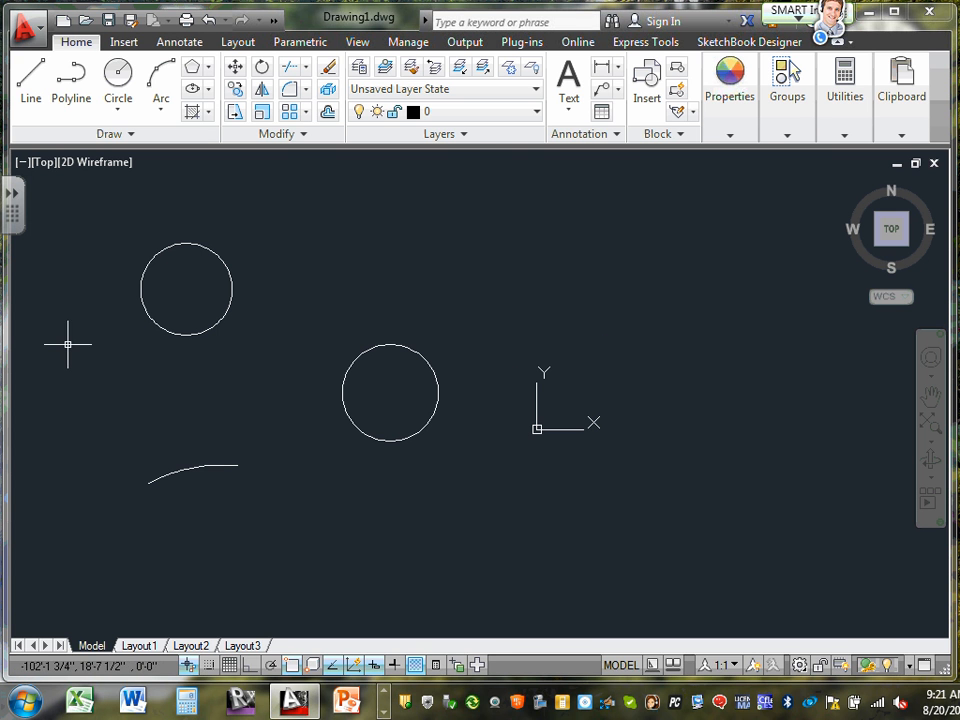
Delete the remaining short arc and the lower circle, keeping only the upper circle
scroll(250, 362, "up", 5)
middle_click_drag(242, 360, 638, 395)
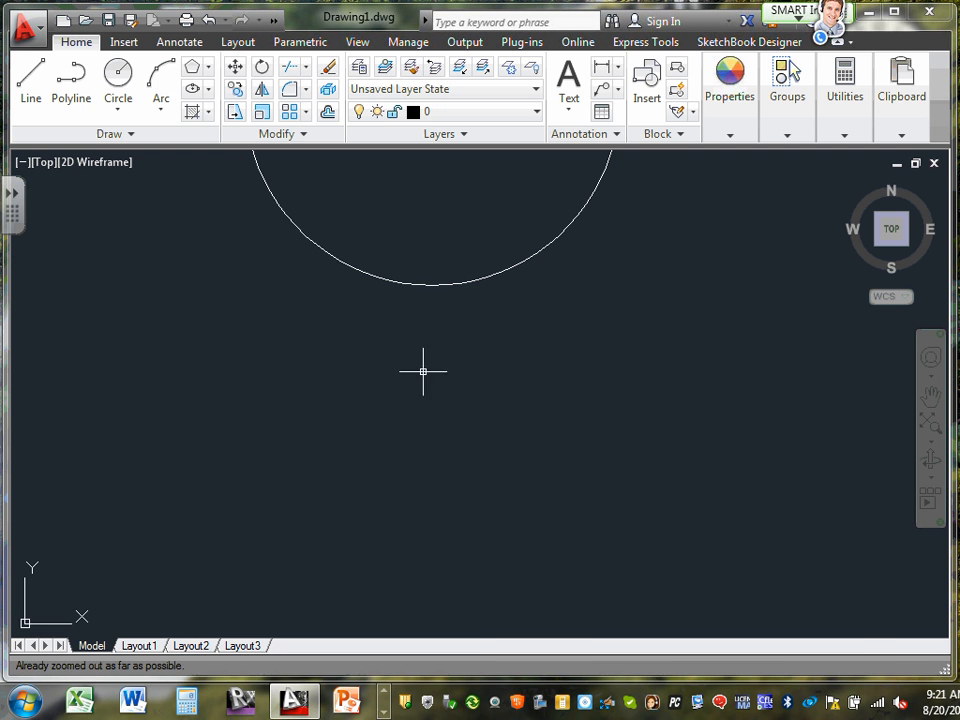
type("z")
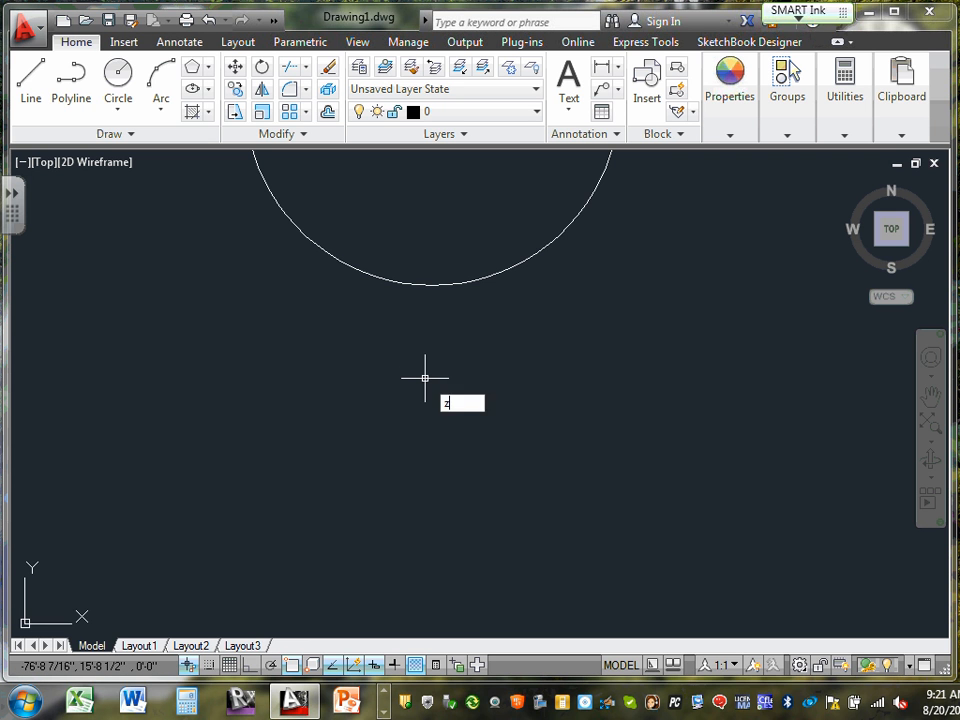
key("Return")
type("e")
key("Return")
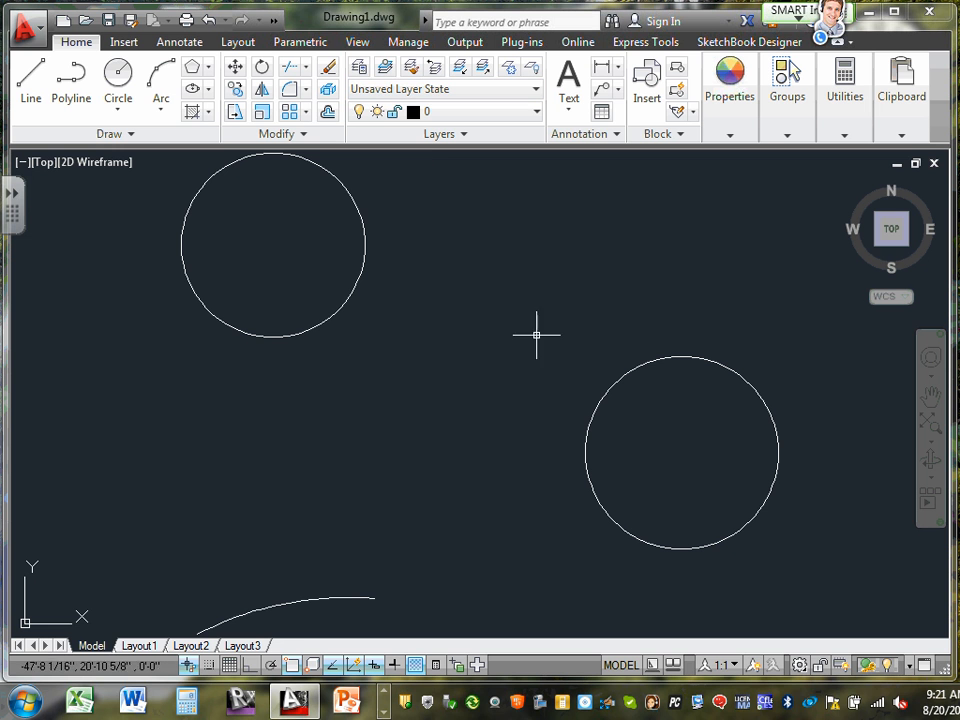
left_click(332, 601)
key("Delete")
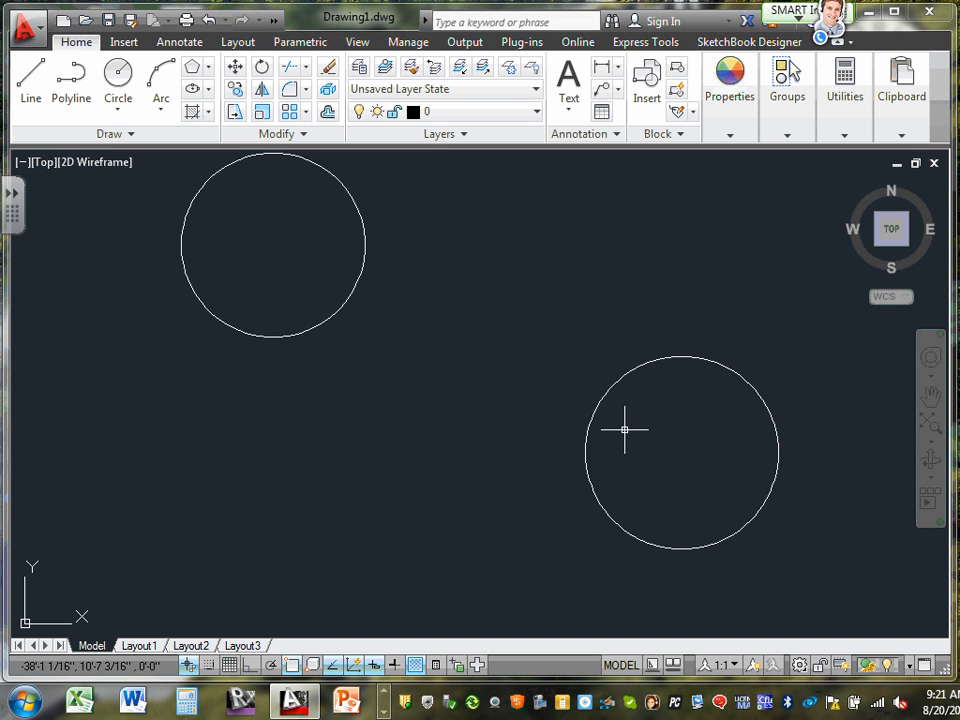
left_click(594, 415)
key("Delete")
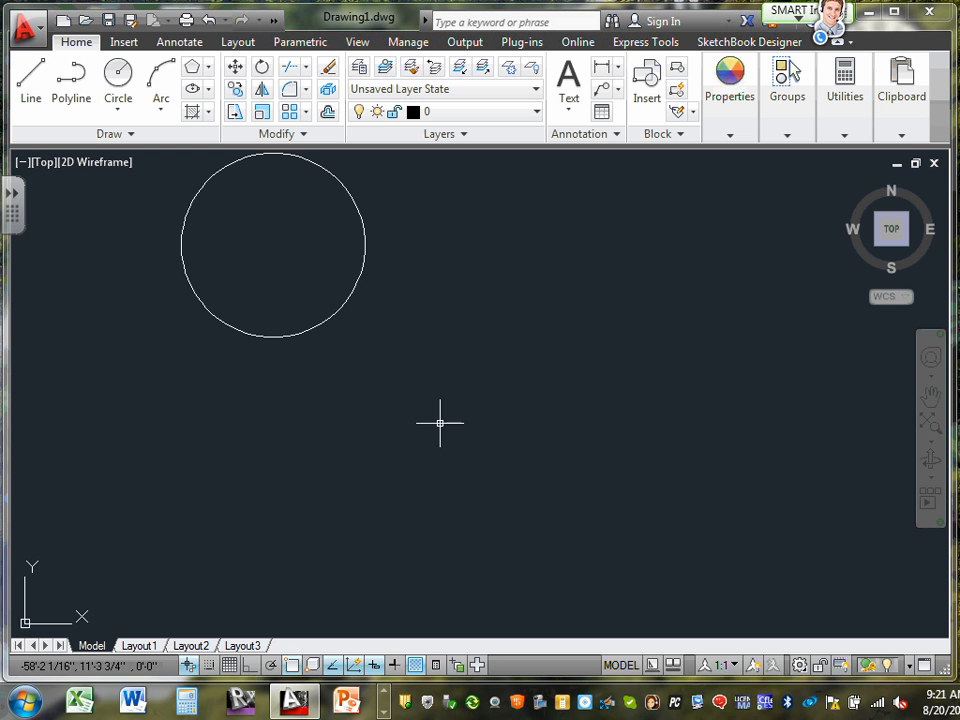
Try starting a line from the remaining circle's center point
scroll(375, 392, "down", 3)
middle_click_drag(375, 392, 463, 578)
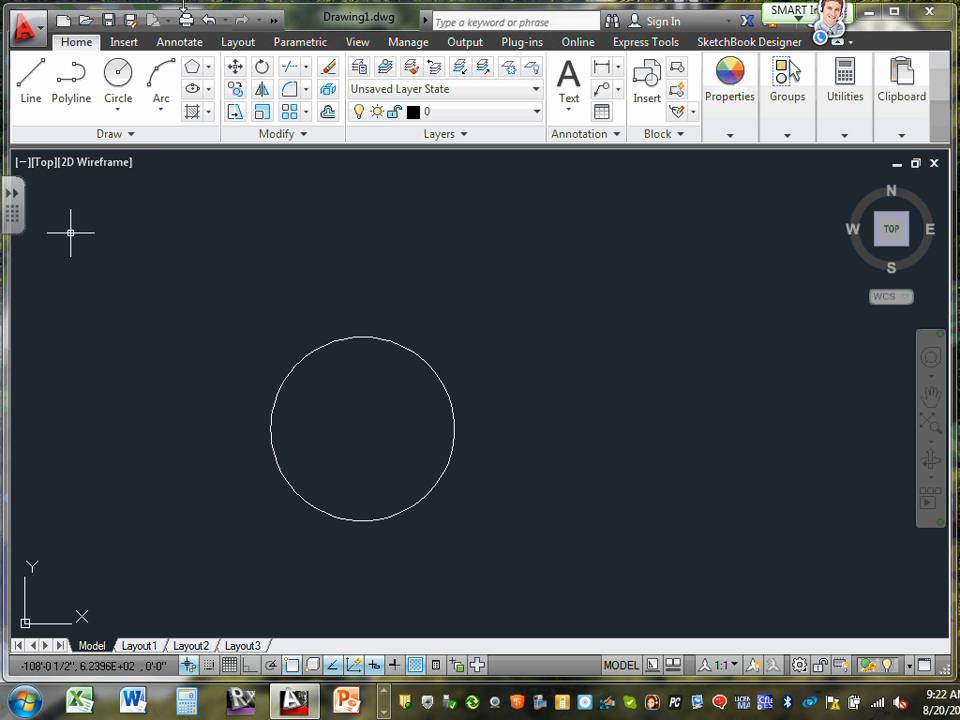
left_click(28, 86)
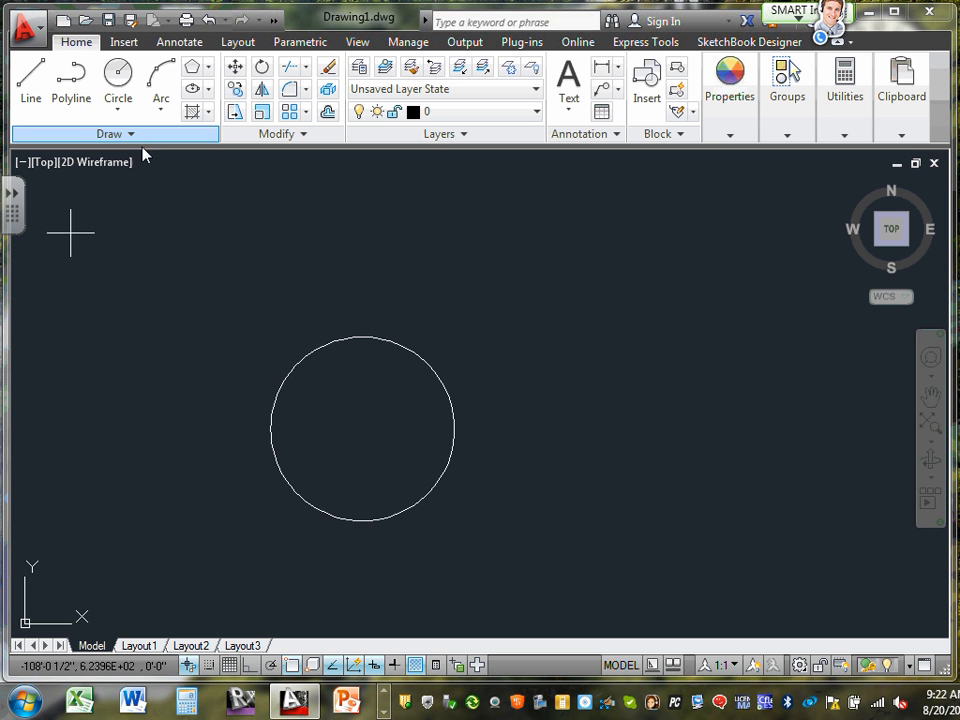
left_click(359, 340)
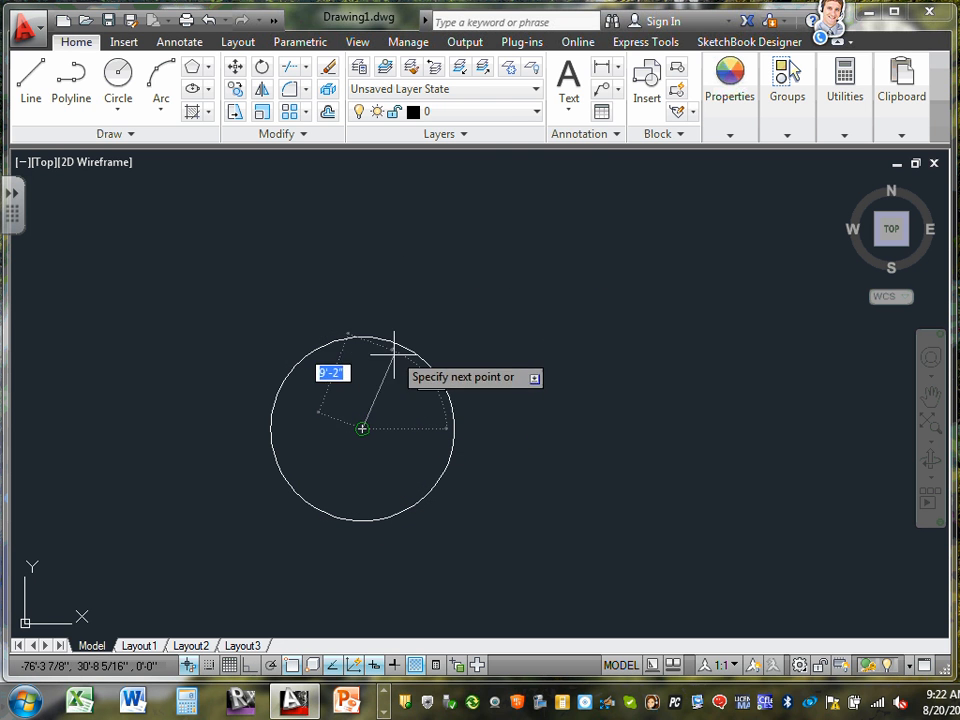
key("Escape")
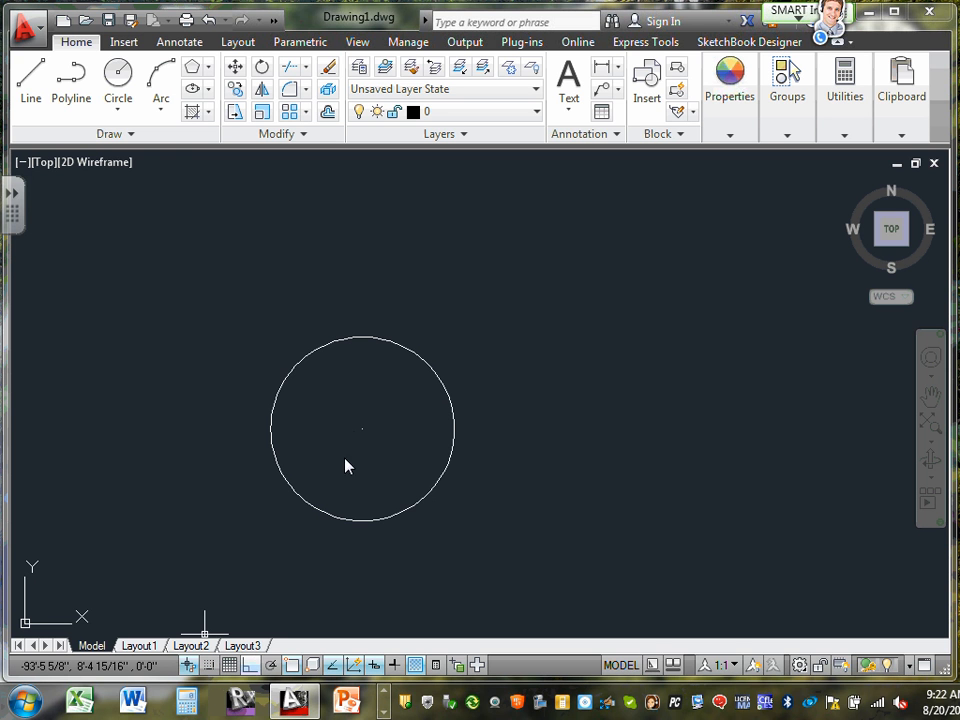
Examine the Snap and Grid drafting settings, including the snap and grid spacing, and leave without applying changes
left_click(353, 519)
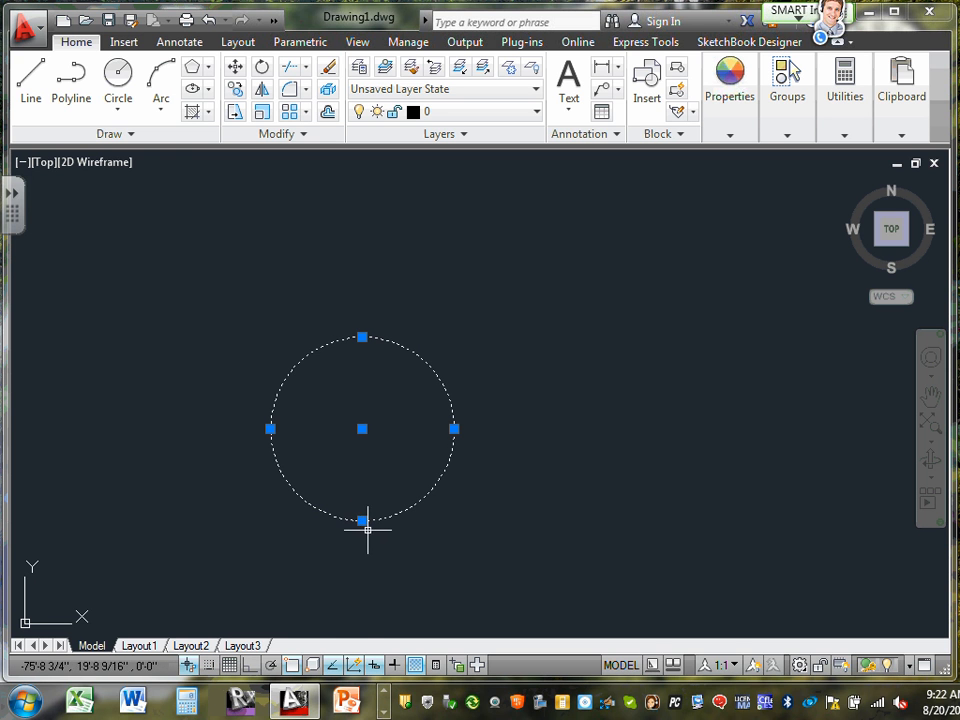
right_click(206, 667)
left_click(290, 636)
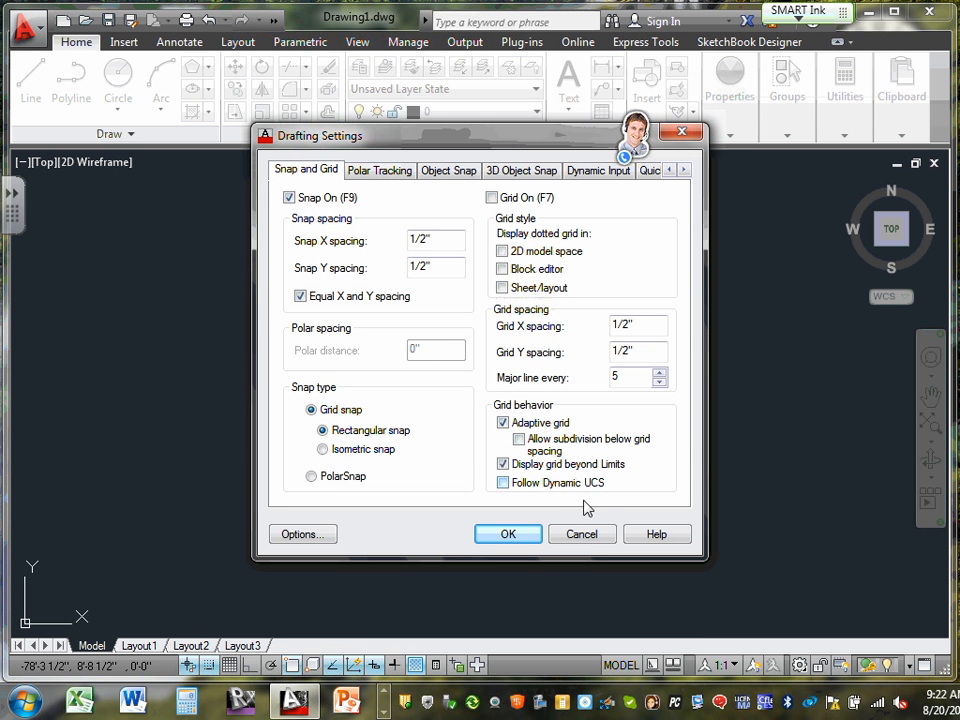
left_click(583, 535)
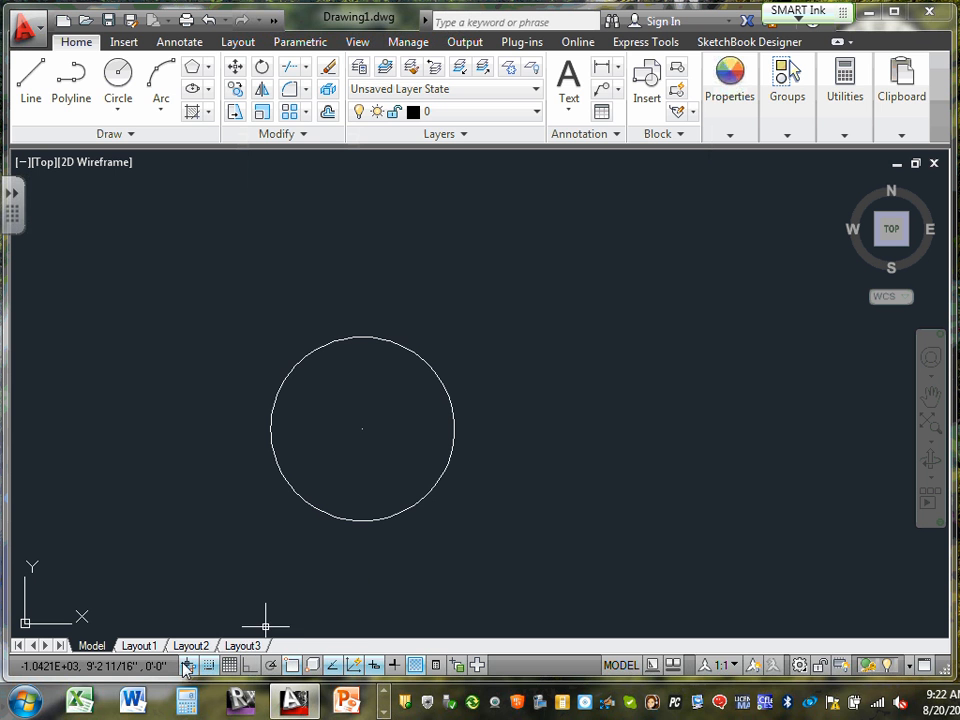
Examine the Geometric constraint settings for inferred constraints and constraint bar display, and leave without applying changes
right_click(190, 665)
left_click(251, 628)
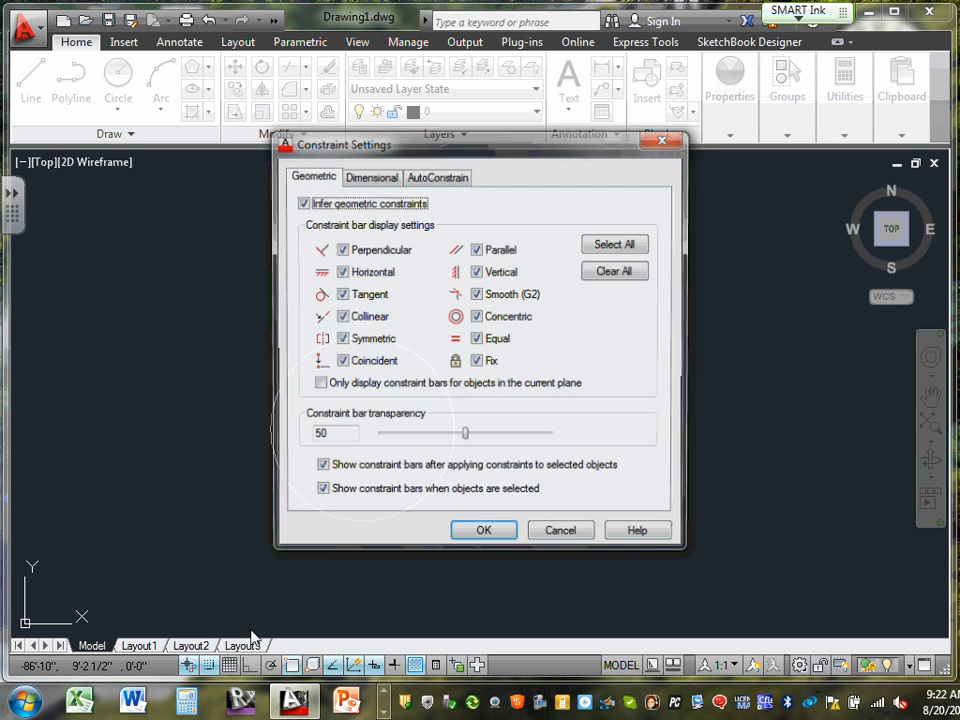
left_click(570, 537)
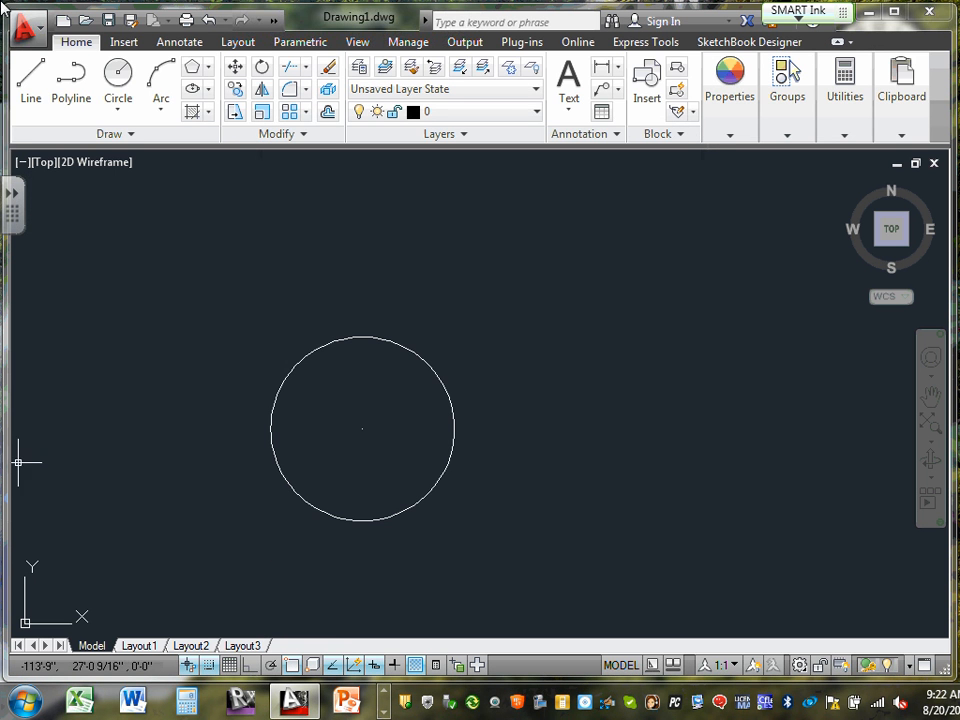
right_click(193, 666)
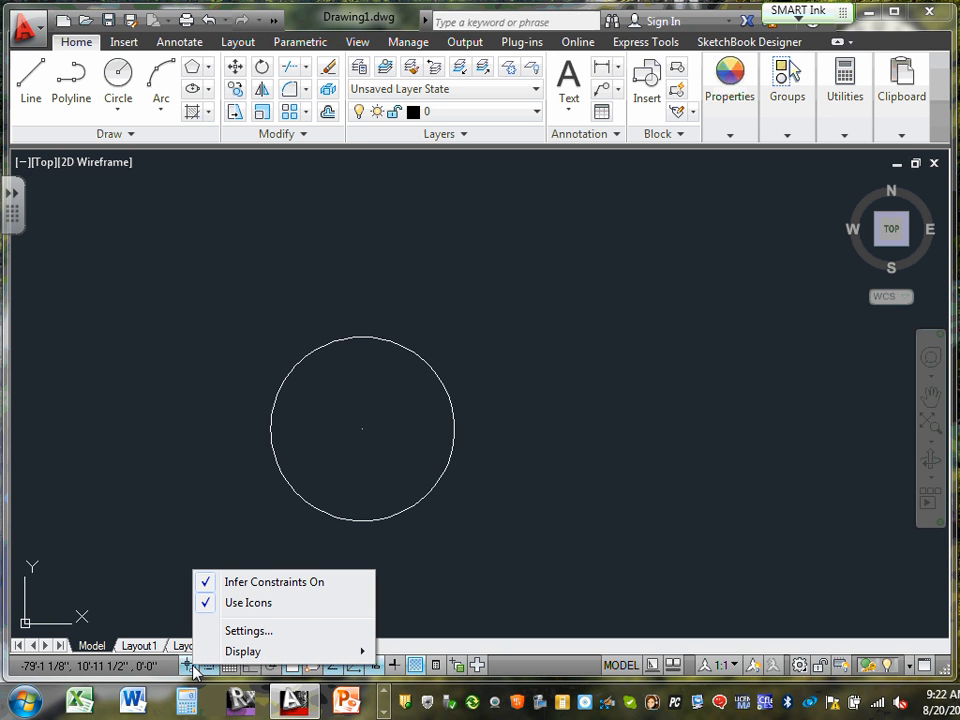
left_click(250, 631)
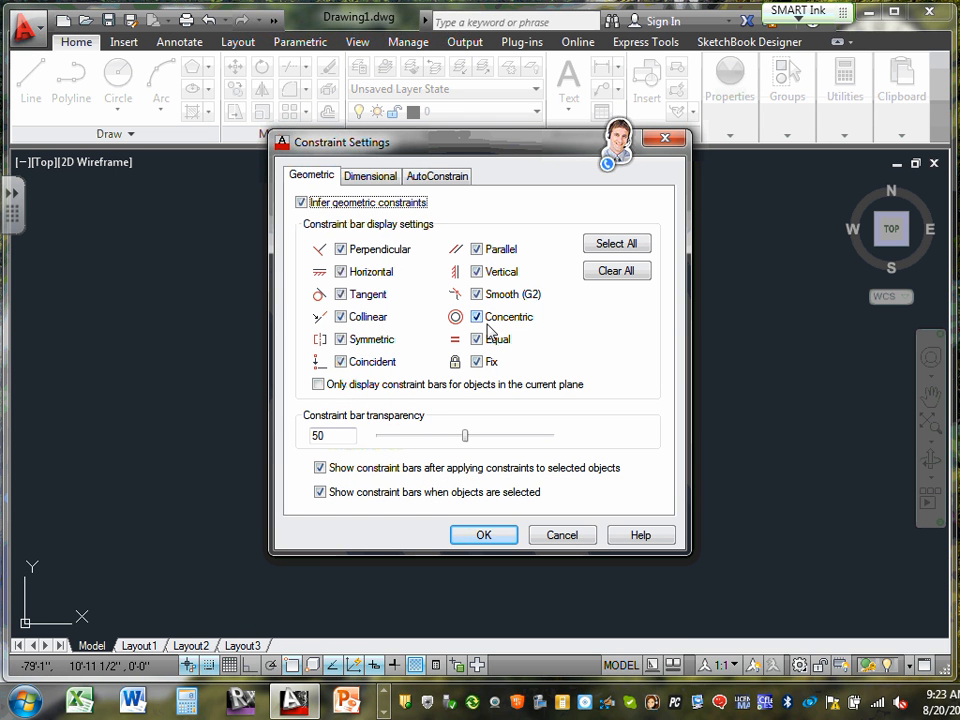
left_click(580, 538)
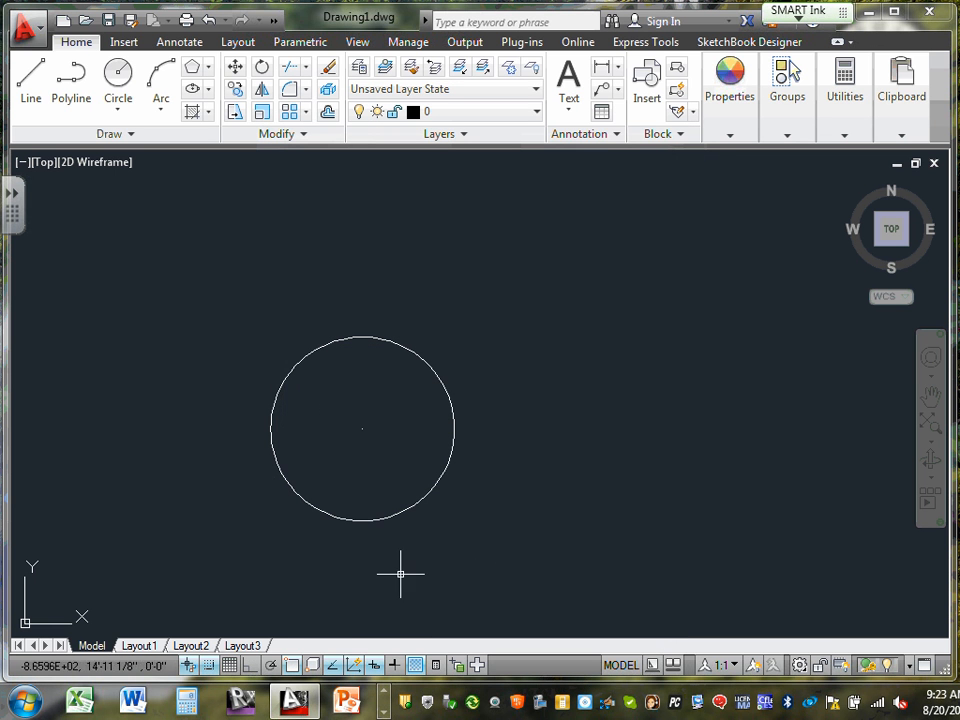
Examine the Polar Tracking settings and their increment angle, and leave without applying changes
right_click(270, 665)
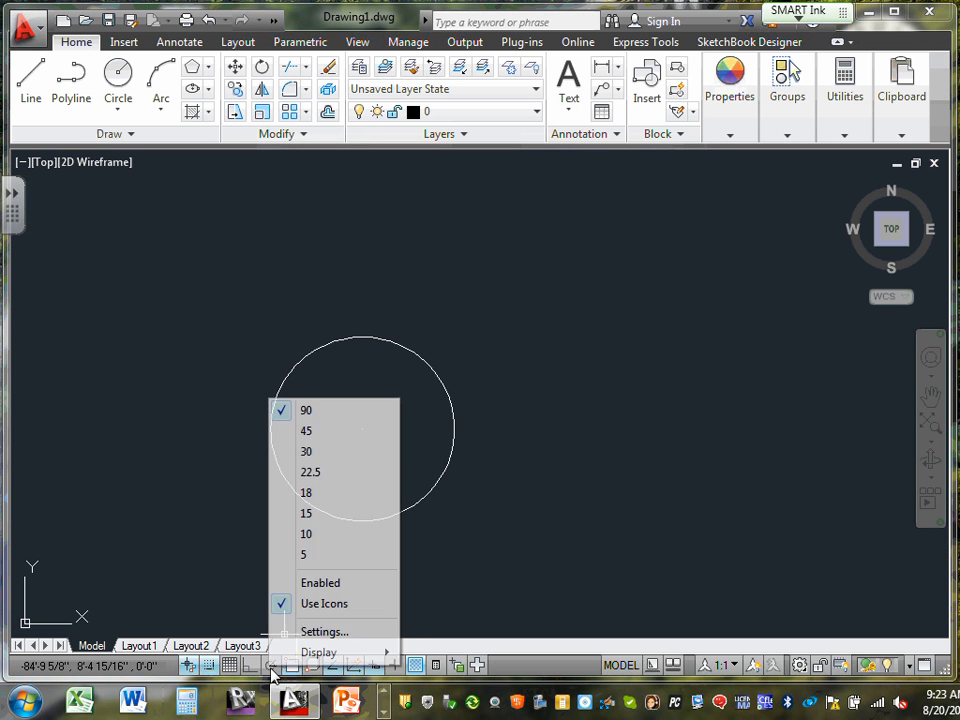
left_click(312, 632)
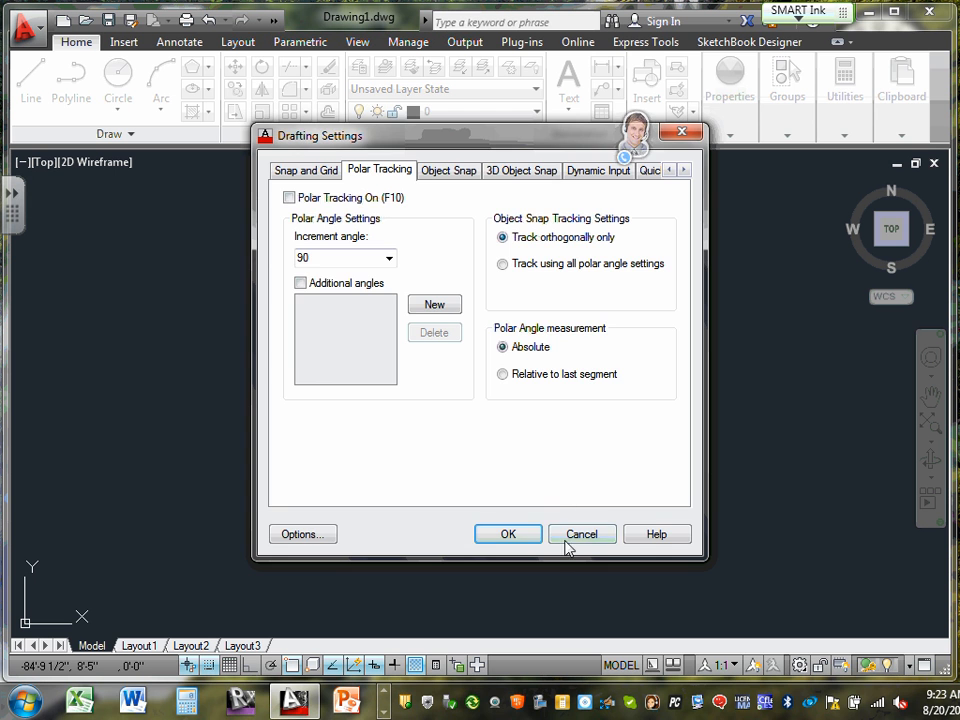
left_click(578, 535)
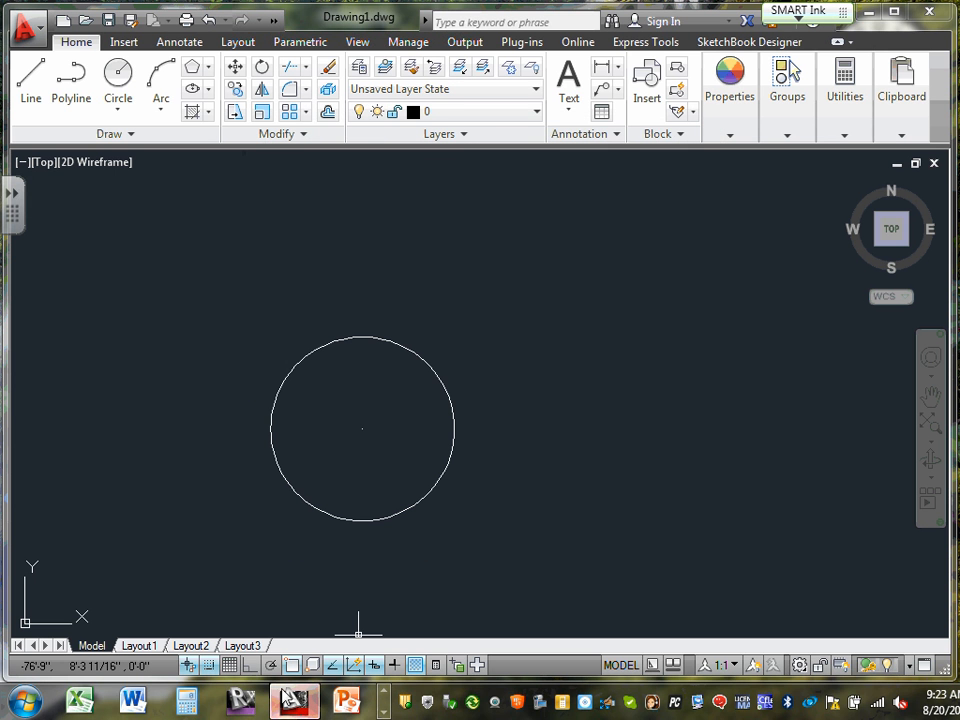
Examine which Object Snap modes are active in the drafting settings, and leave without applying changes
right_click(210, 668)
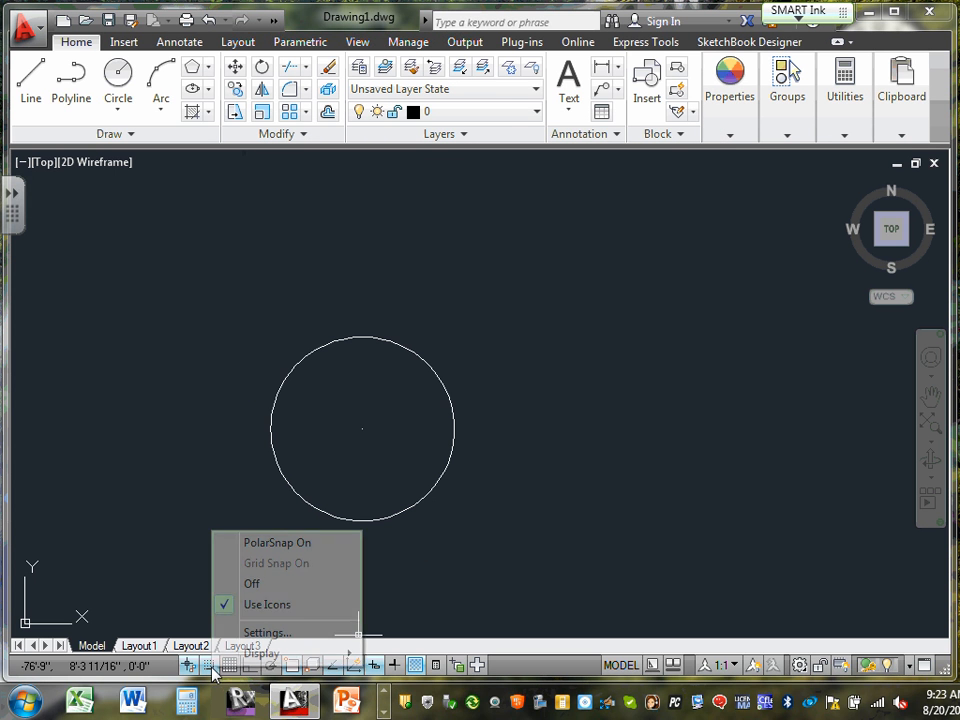
left_click(267, 633)
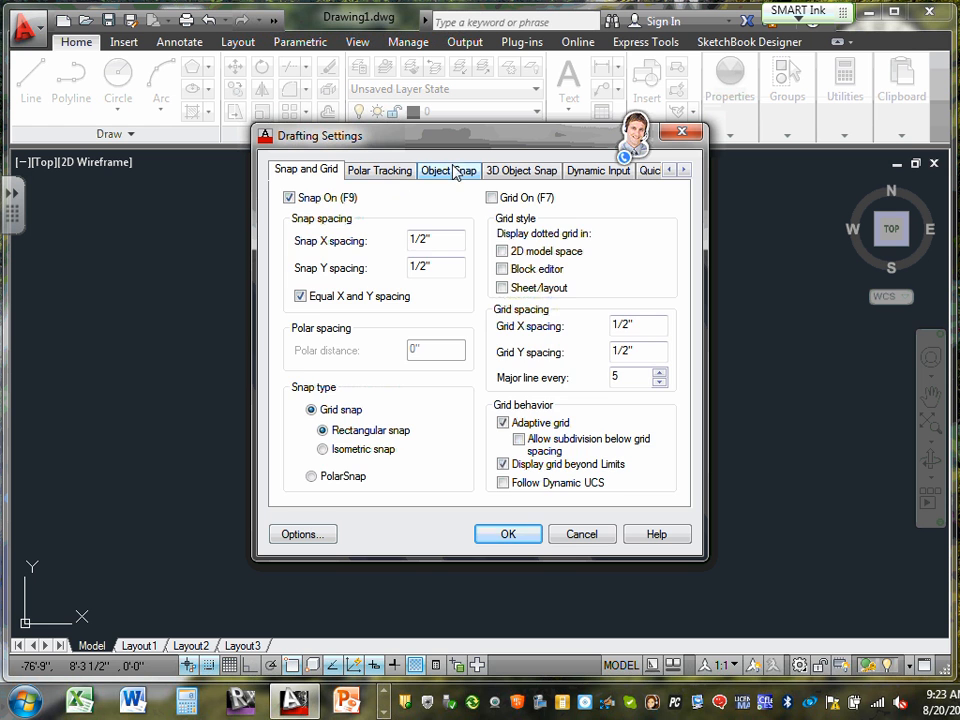
left_click(455, 171)
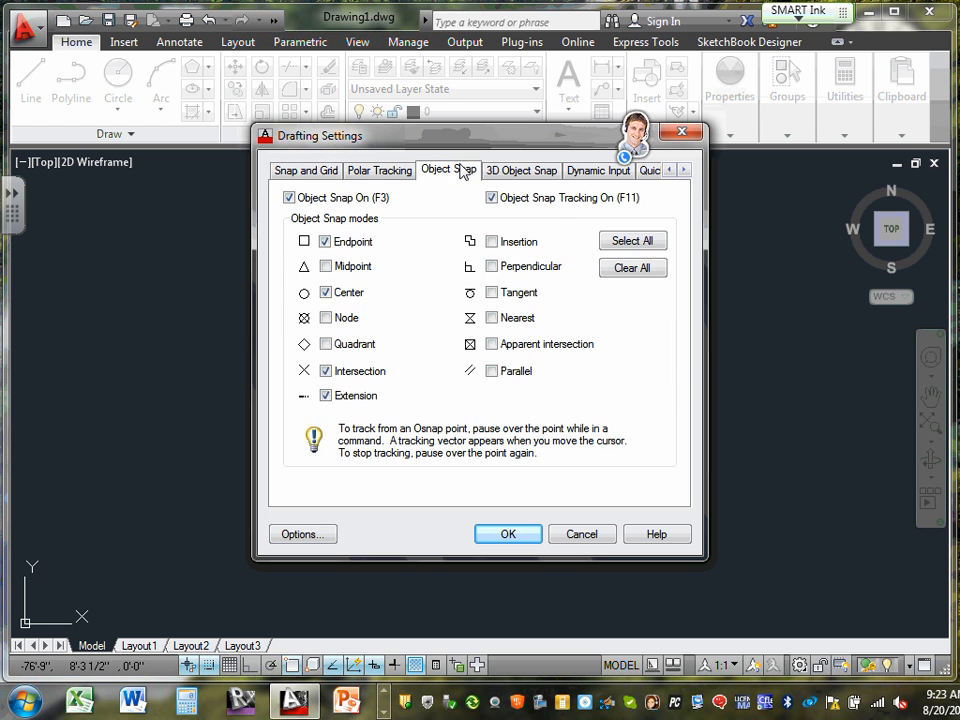
left_click(596, 536)
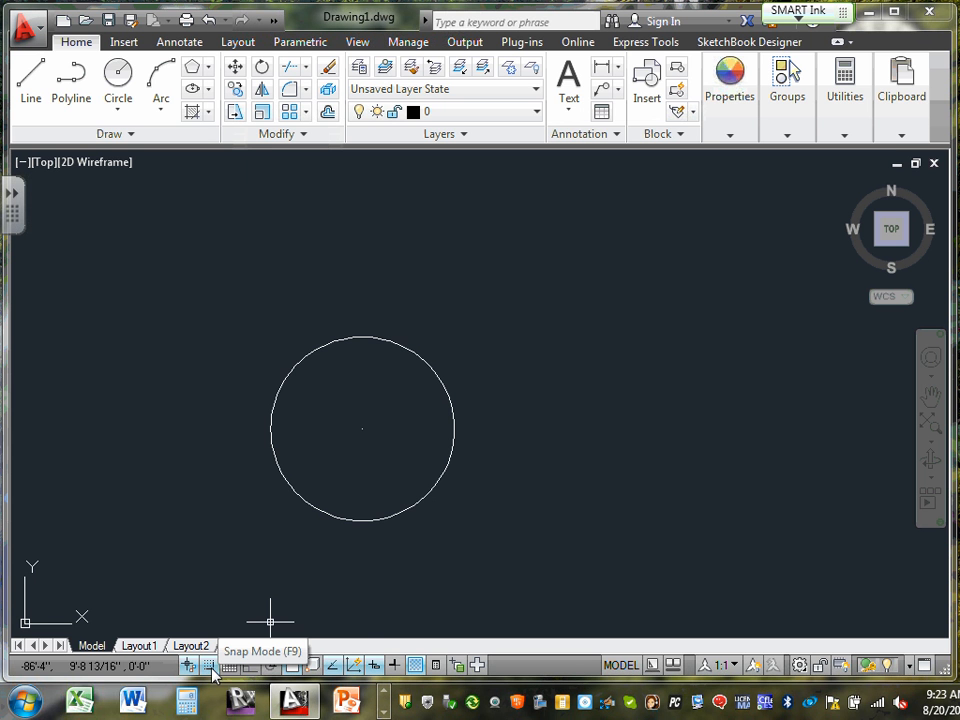
Turn on the Perpendicular, Tangent and Nearest object snap modes alongside those already active, and apply the drafting settings
right_click(211, 668)
left_click(290, 634)
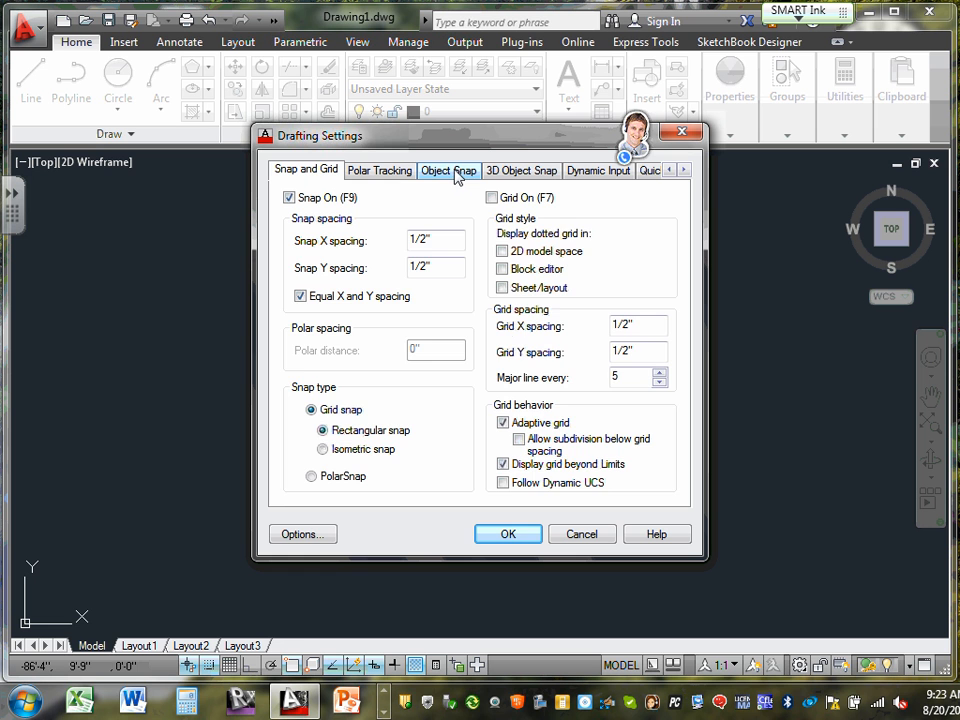
left_click(455, 174)
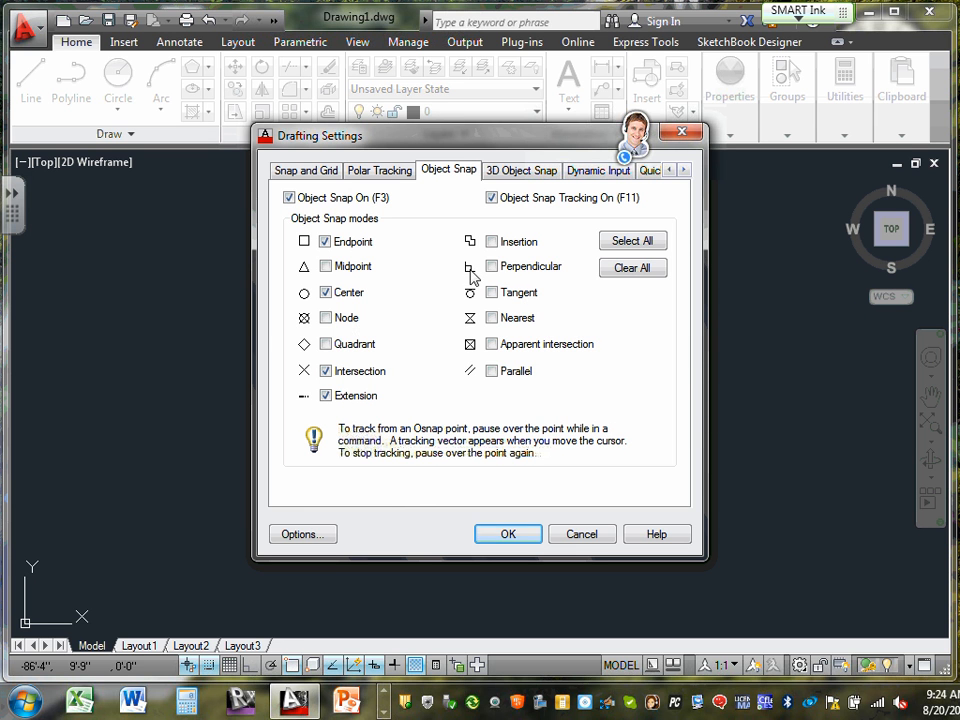
left_click(491, 318)
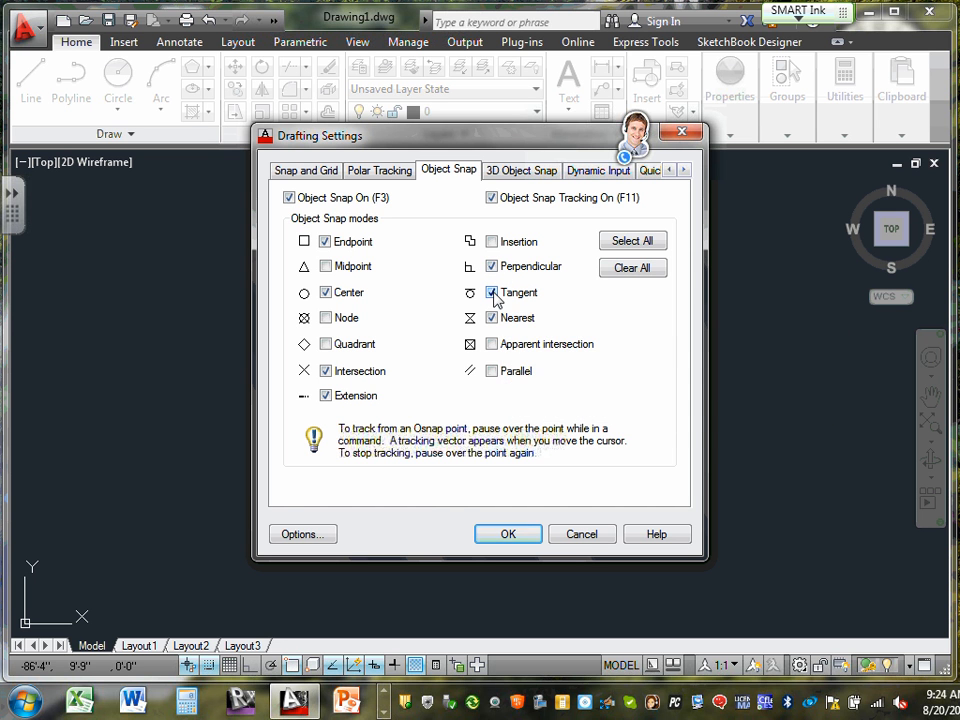
left_click(510, 535)
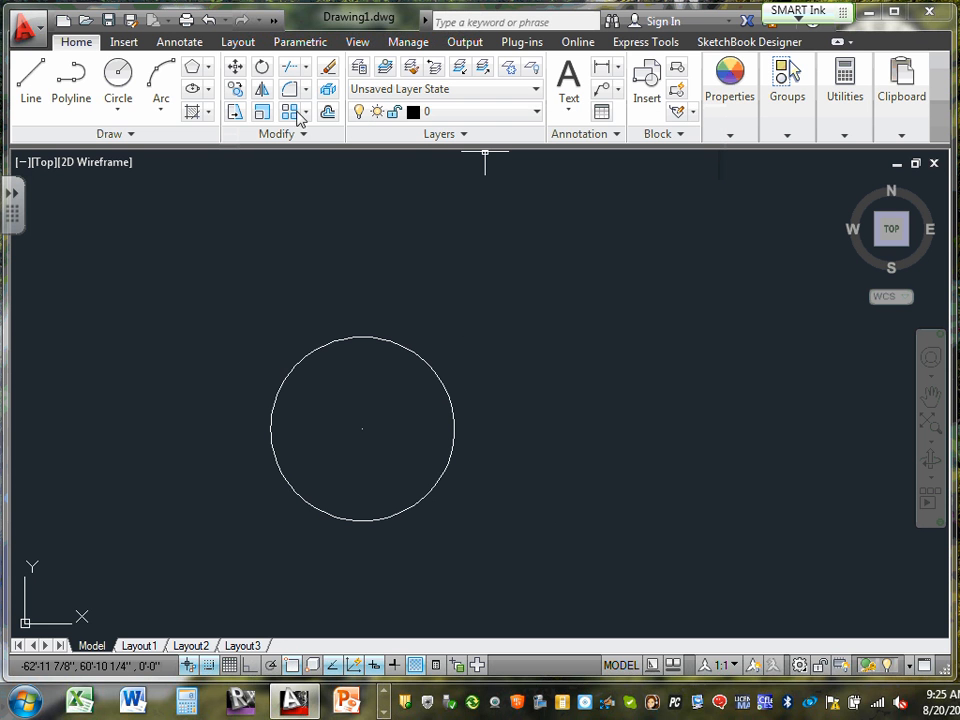
Draw two connected lines from the top of the circle out to a point above its upper right, and back onto the circle's upper-right edge
left_click(31, 80)
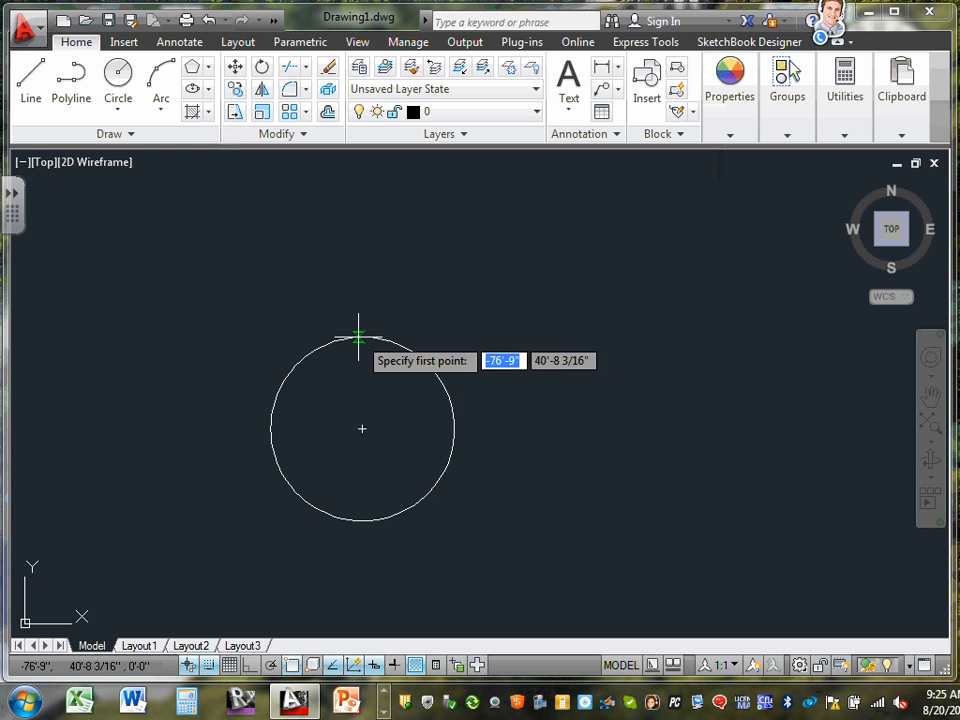
scroll(360, 336, "up", 5)
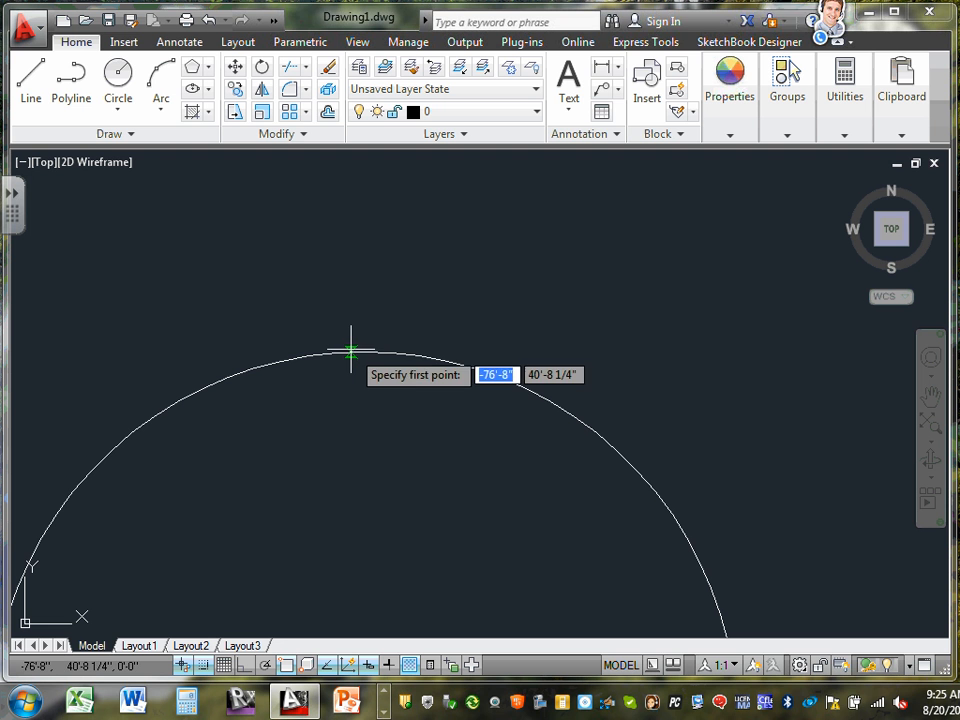
left_click(351, 352)
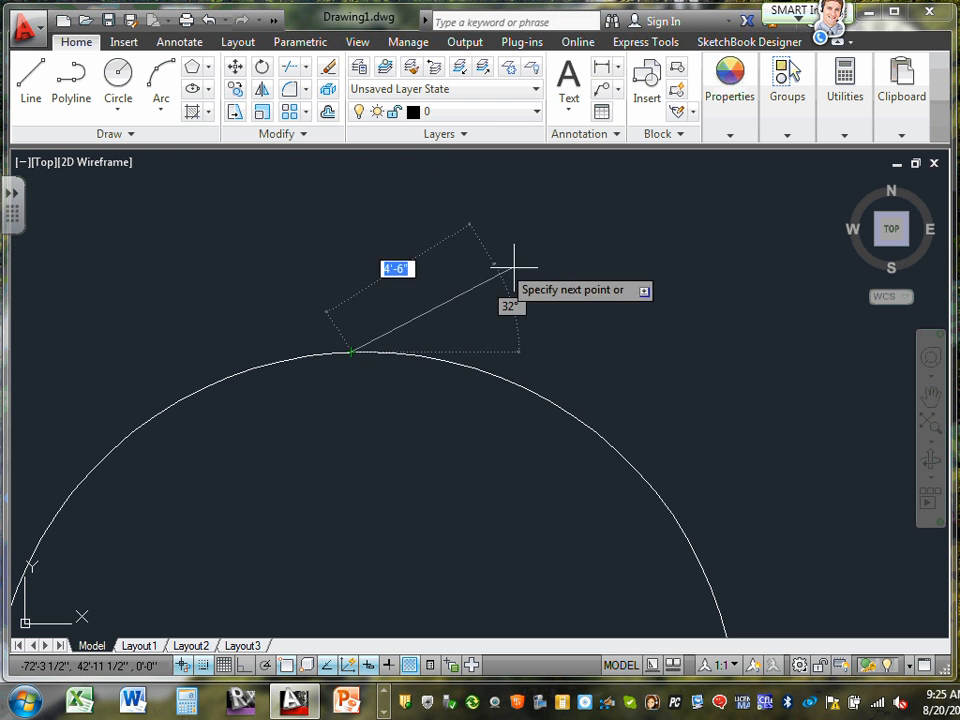
left_click(650, 272)
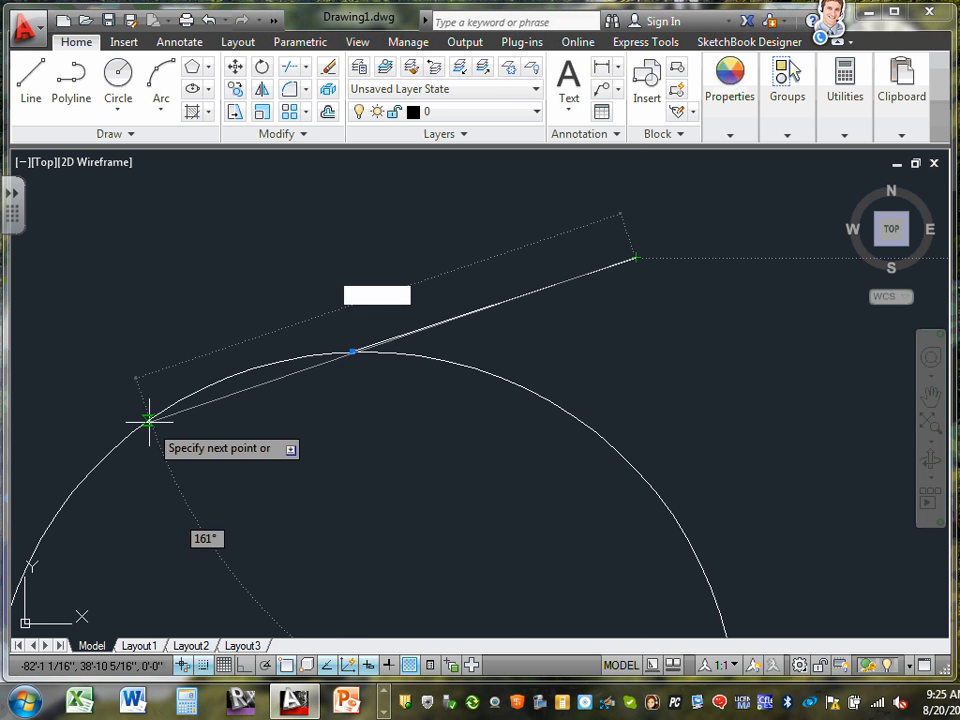
scroll(150, 398, "down", 4)
scroll(236, 410, "up", 4)
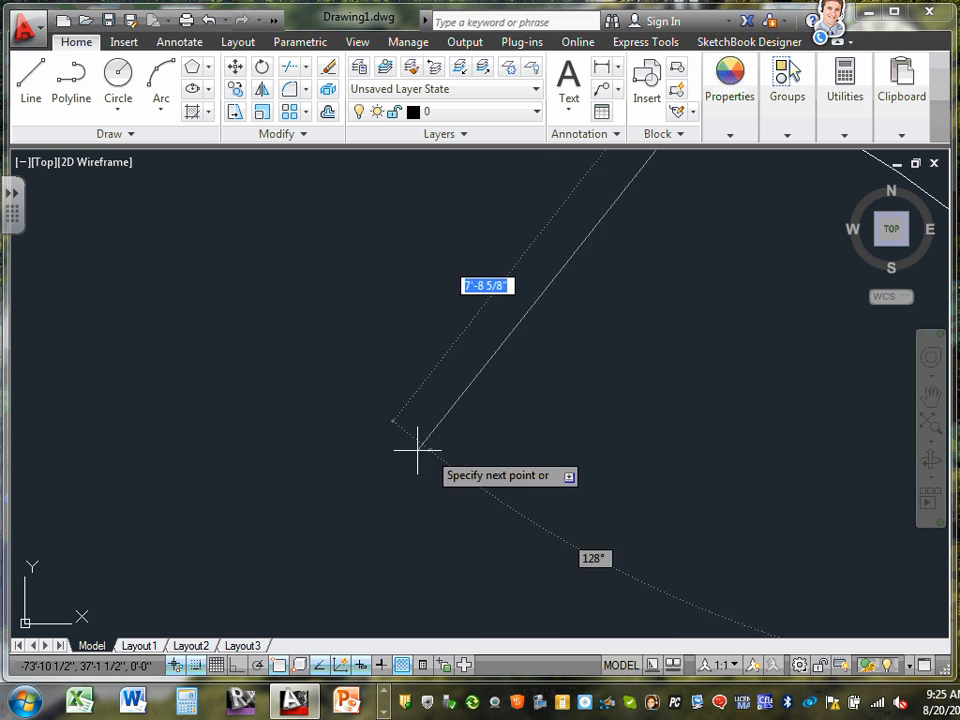
scroll(370, 438, "down", 4)
scroll(442, 461, "up", 6)
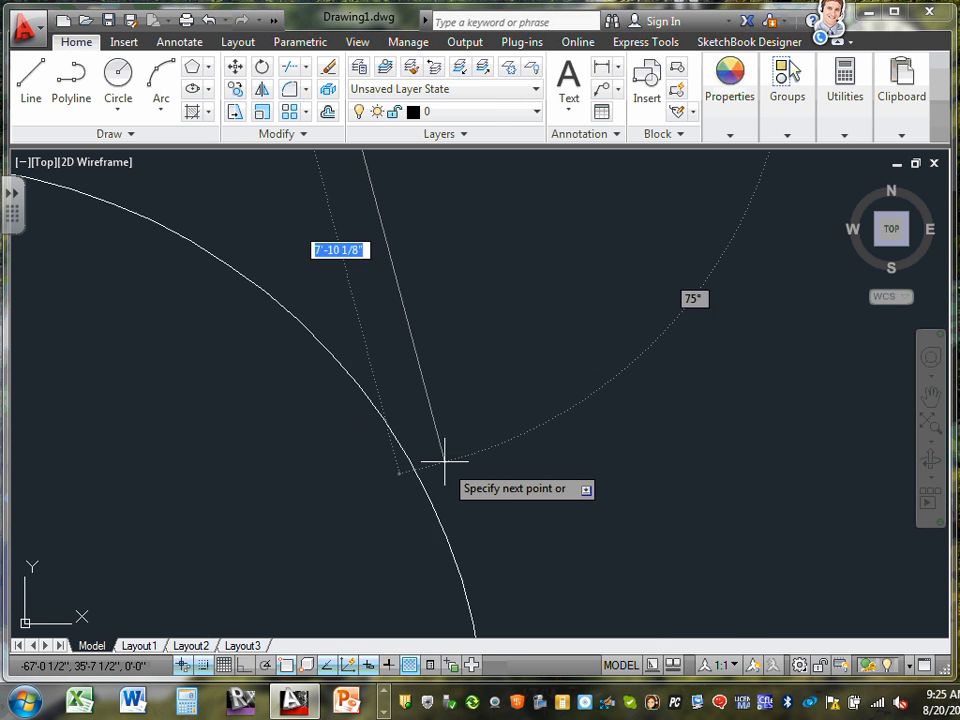
left_click(397, 480)
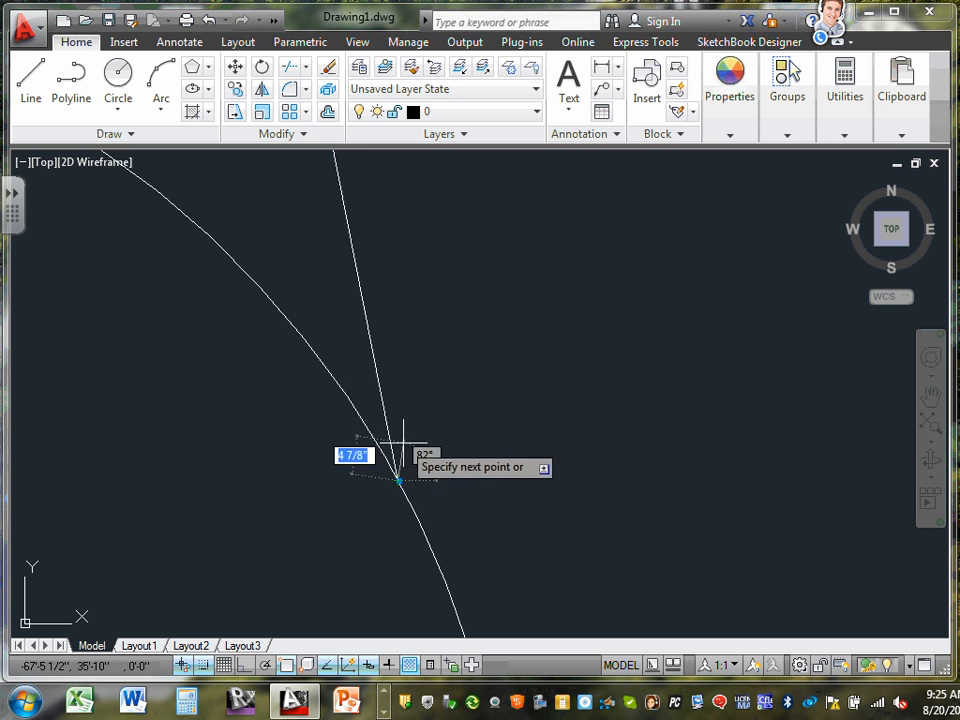
key("Escape")
scroll(394, 449, "down", 5)
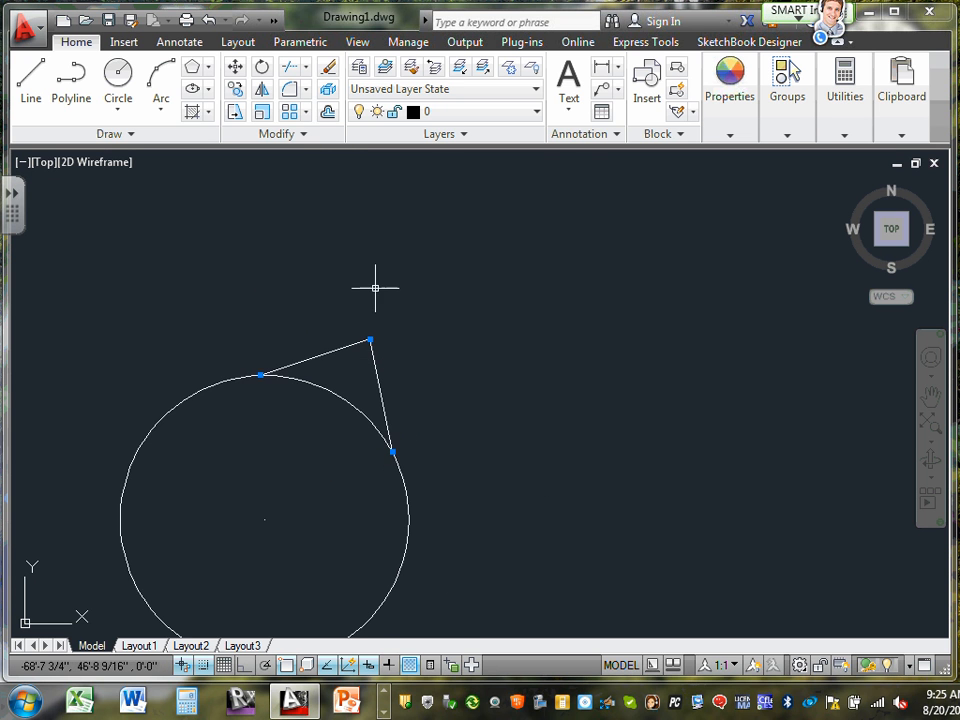
Draw two connected lines from the apex of the existing lines outward to the right, and back onto the steep line between apex and circle
scroll(375, 290, "up", 4)
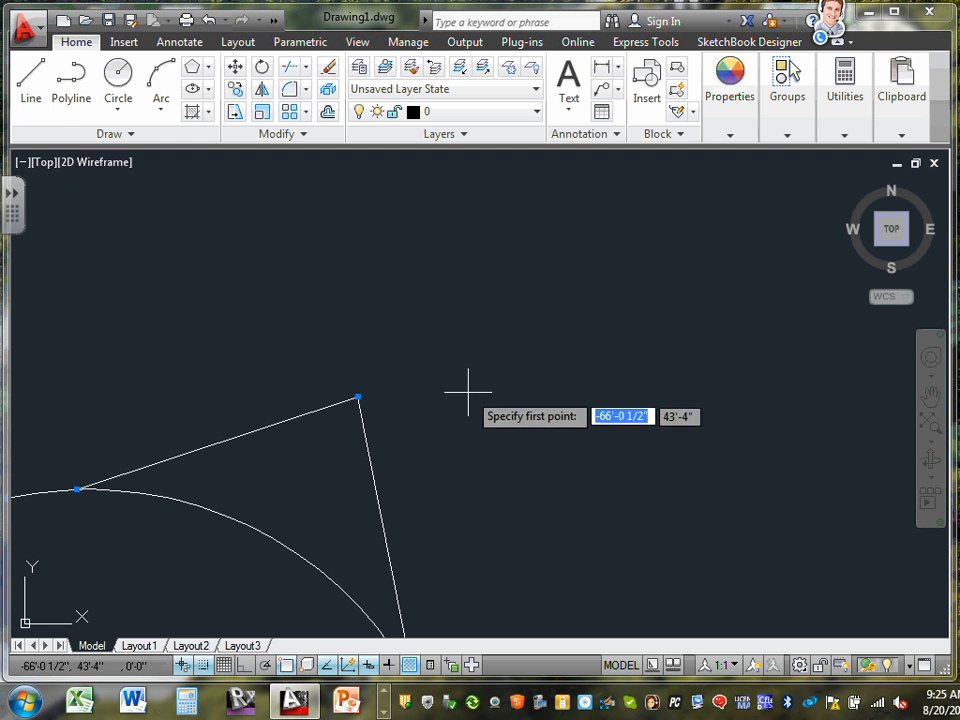
left_click(357, 397)
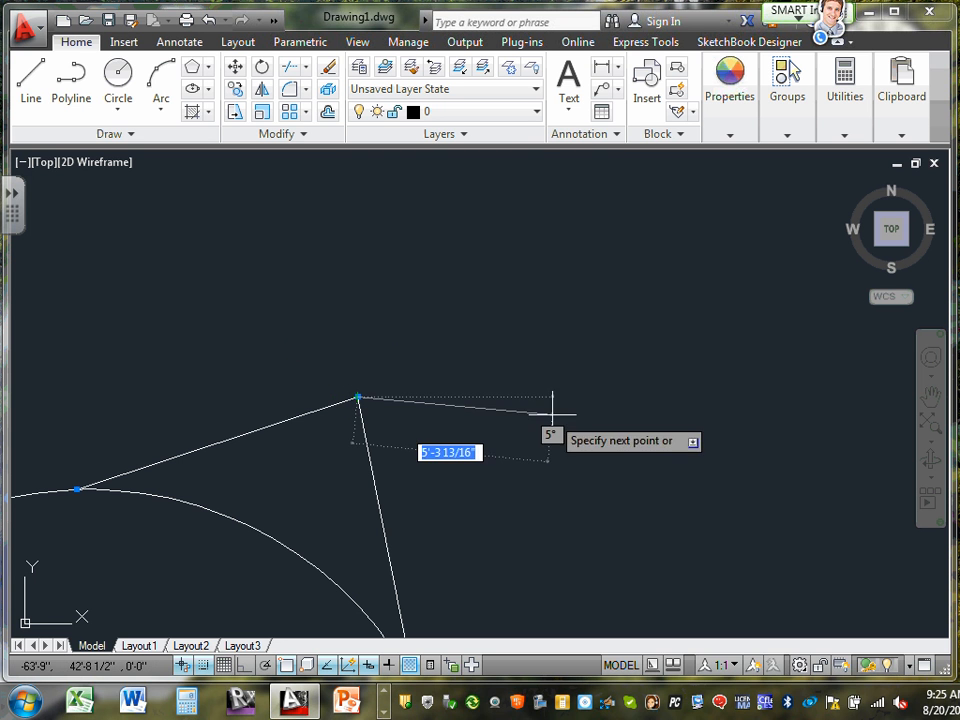
left_click(620, 415)
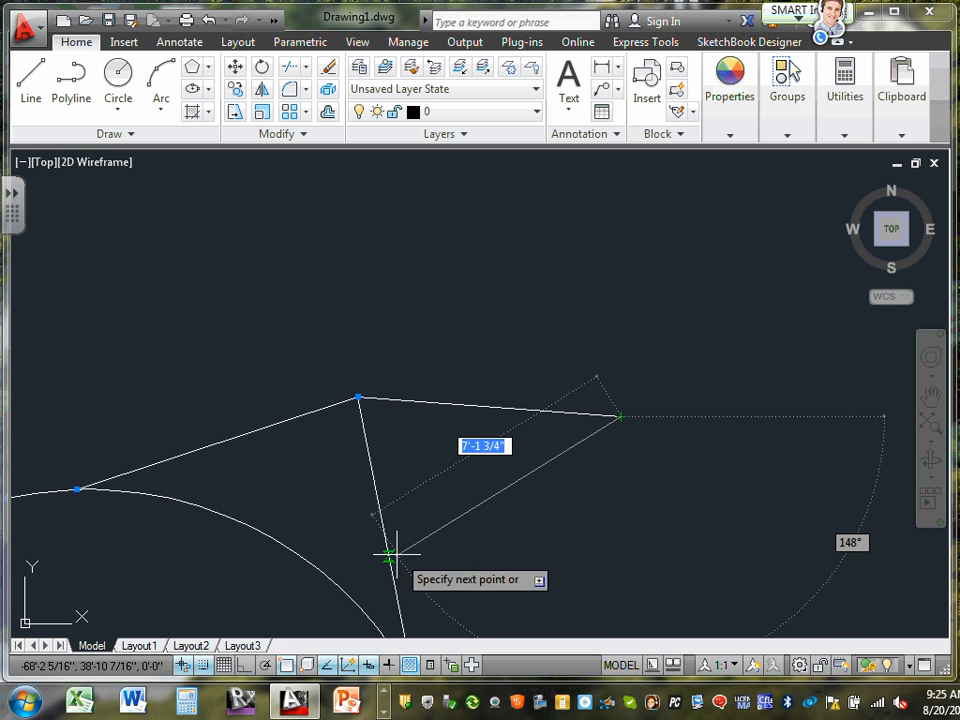
scroll(397, 597, "down", 2)
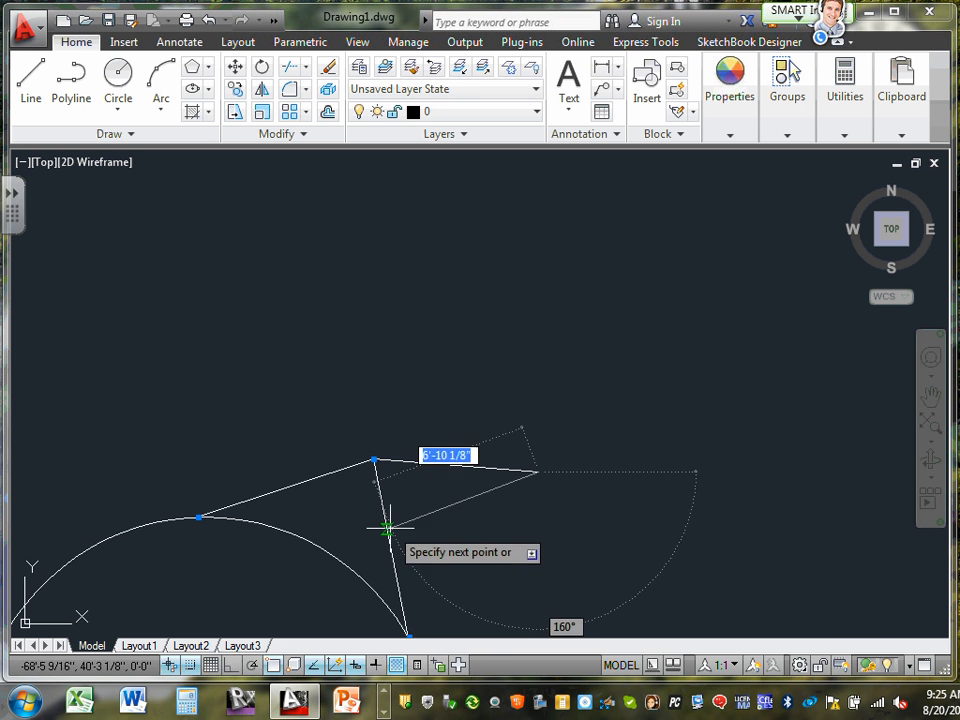
scroll(398, 611, "up", 4)
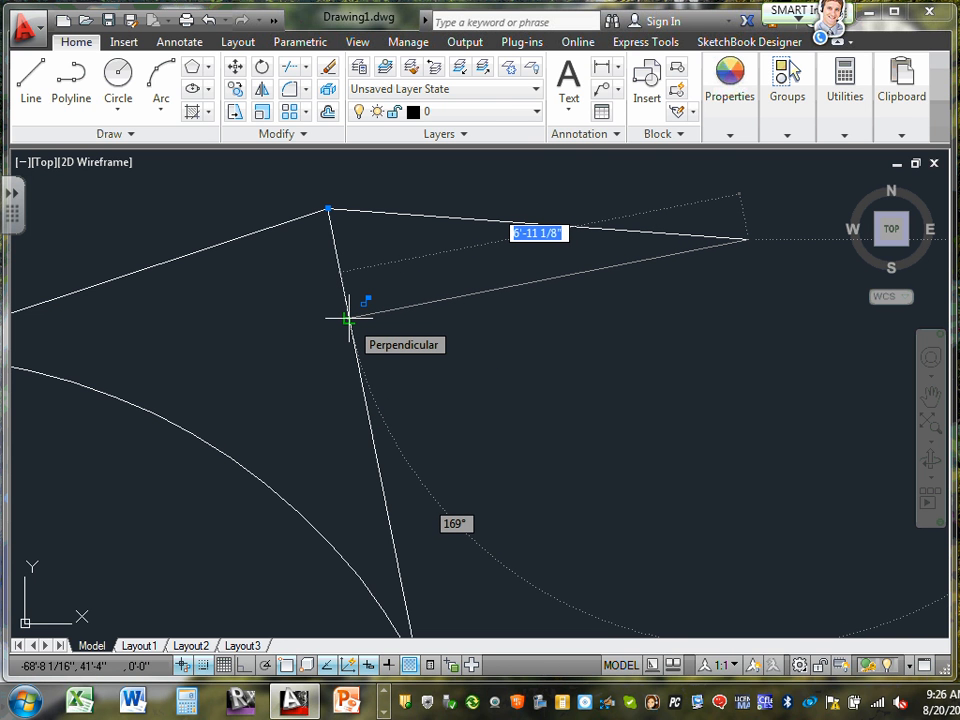
scroll(347, 318, "up", 2)
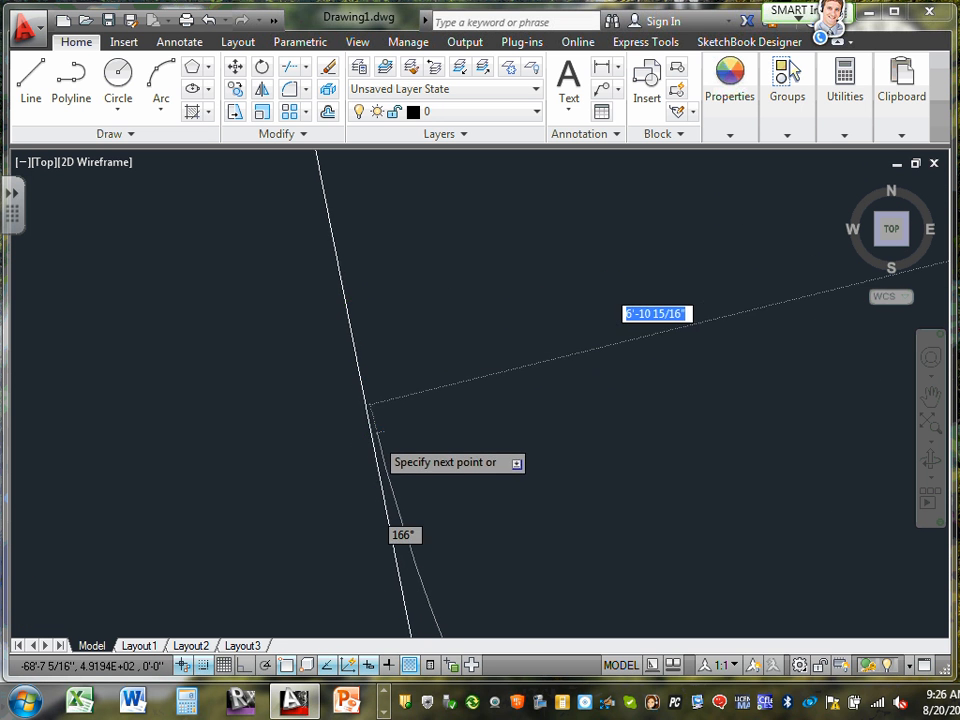
scroll(372, 440, "down", 4)
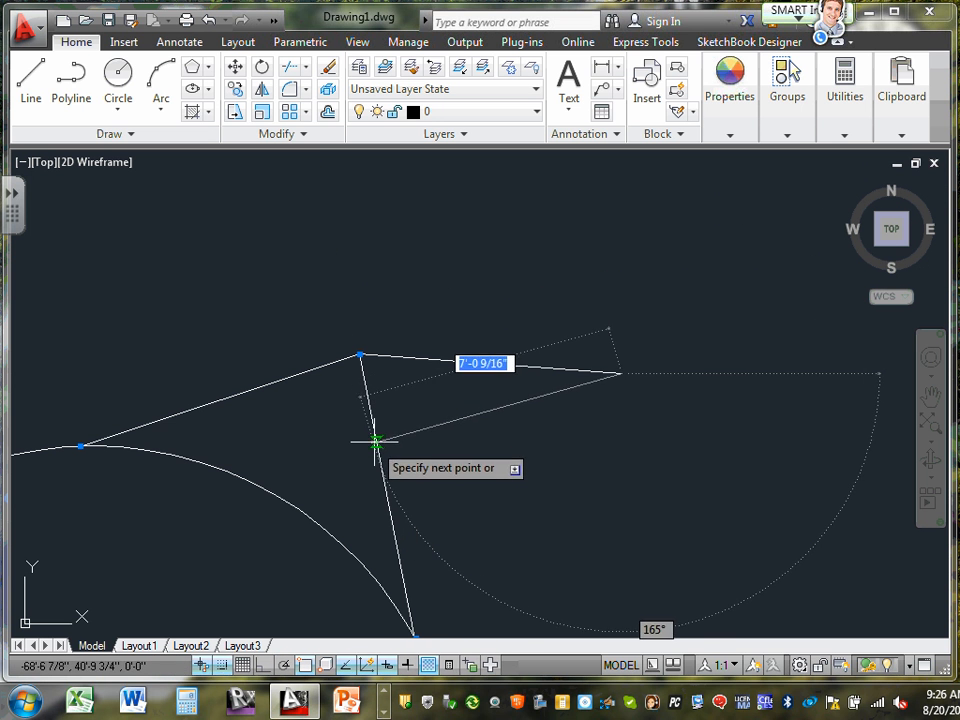
left_click(391, 511)
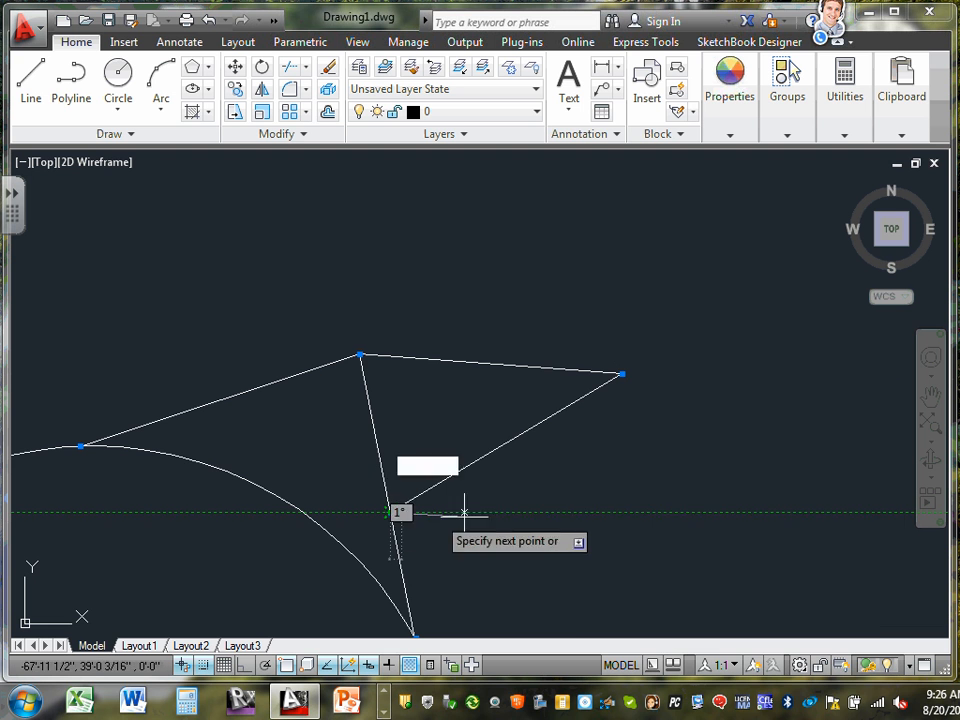
key("Return")
scroll(571, 490, "up", 4)
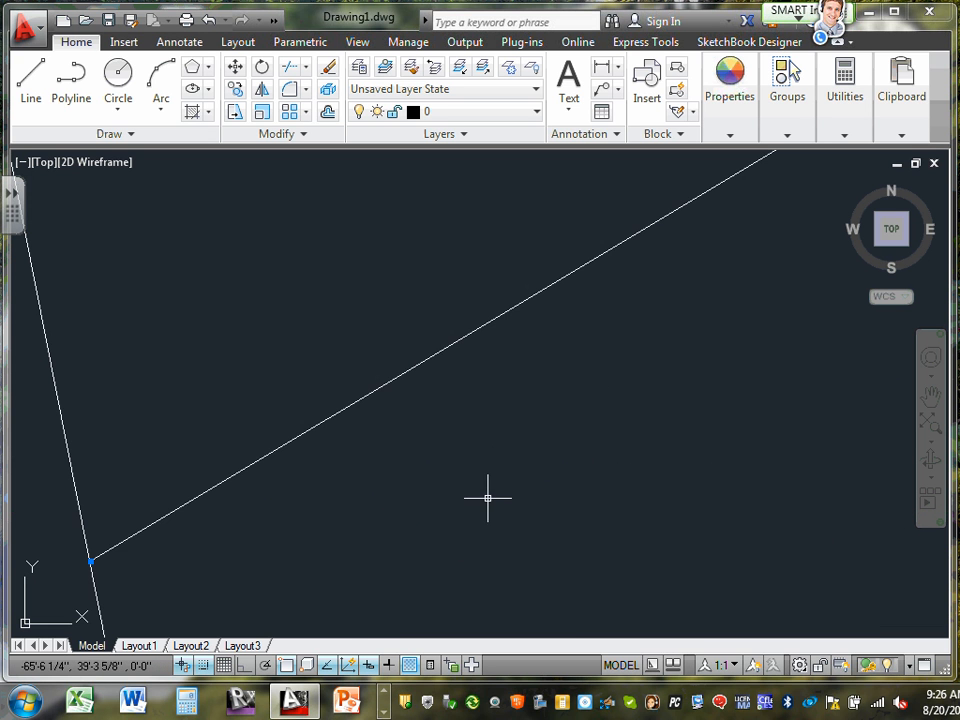
scroll(496, 501, "down", 7)
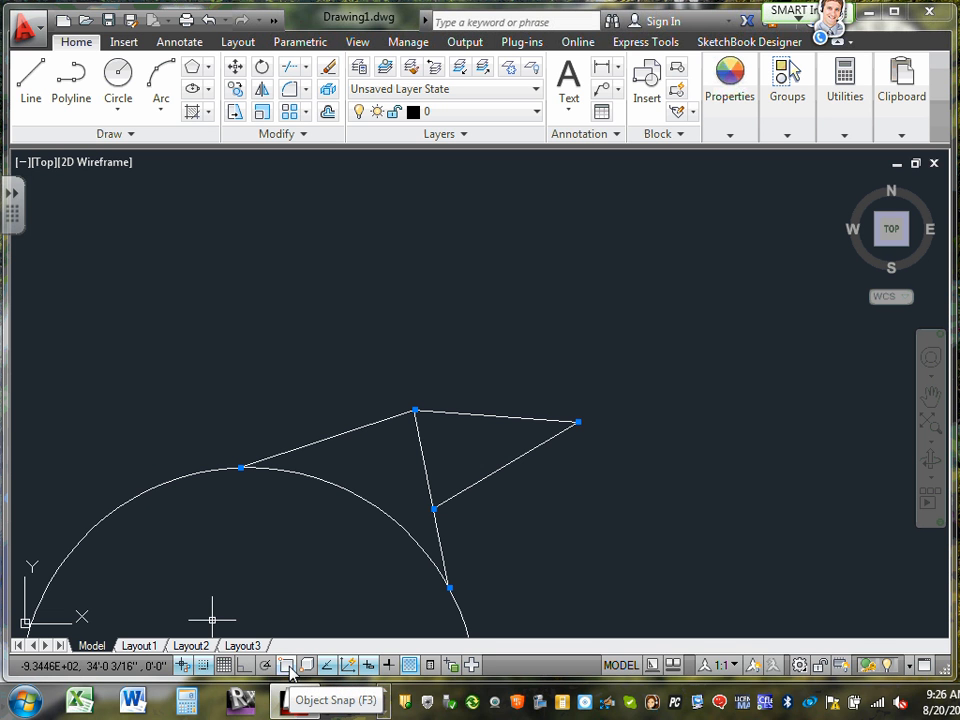
left_click(418, 411)
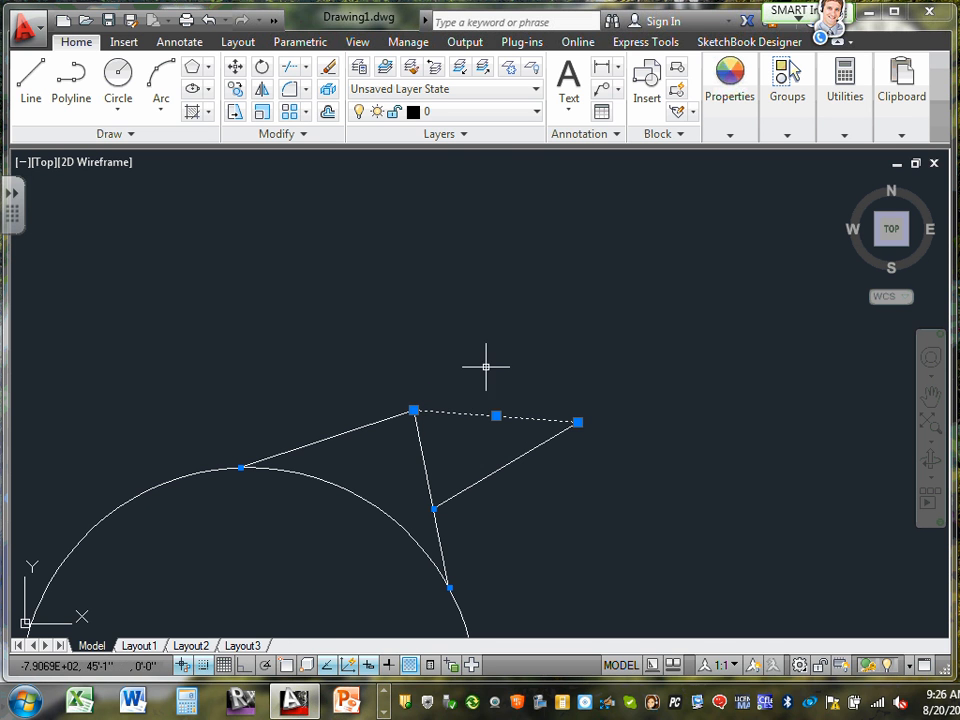
key("Escape")
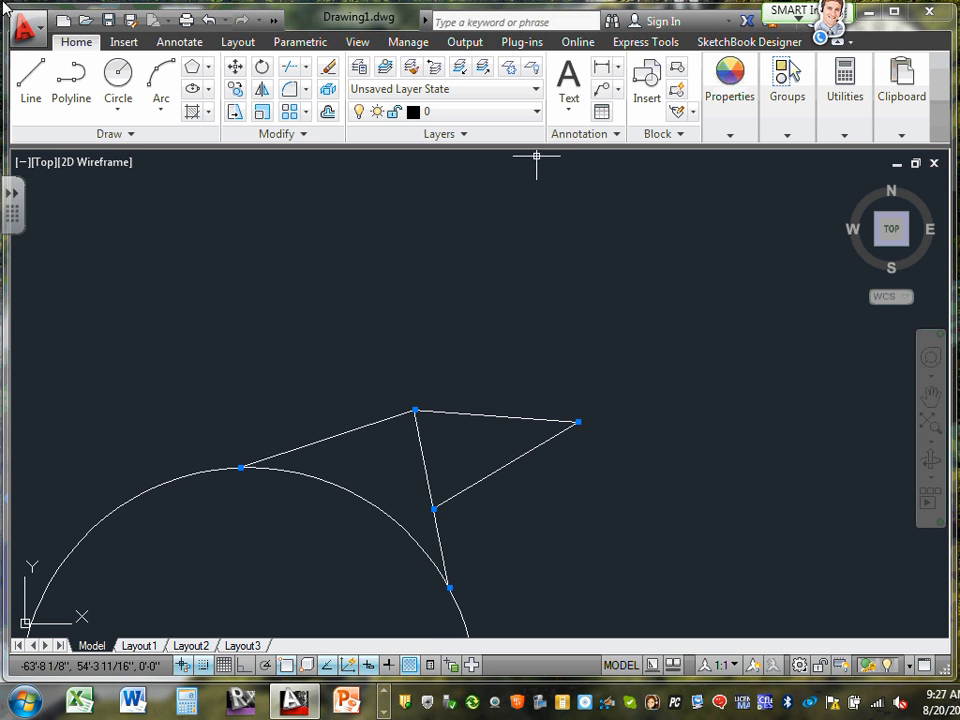
left_click(31, 78)
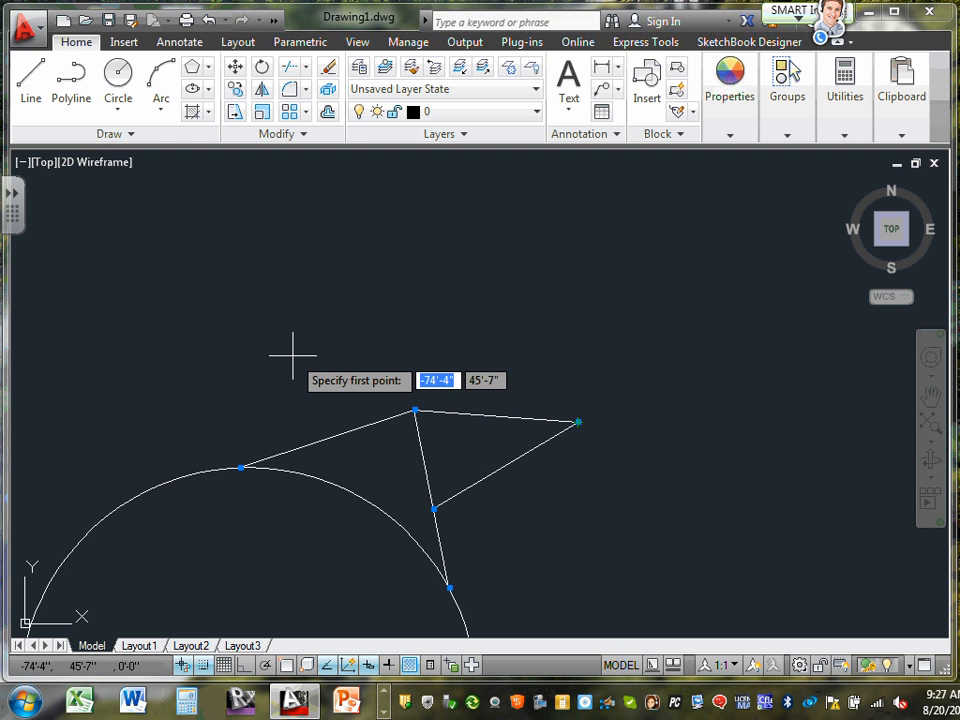
key("Escape")
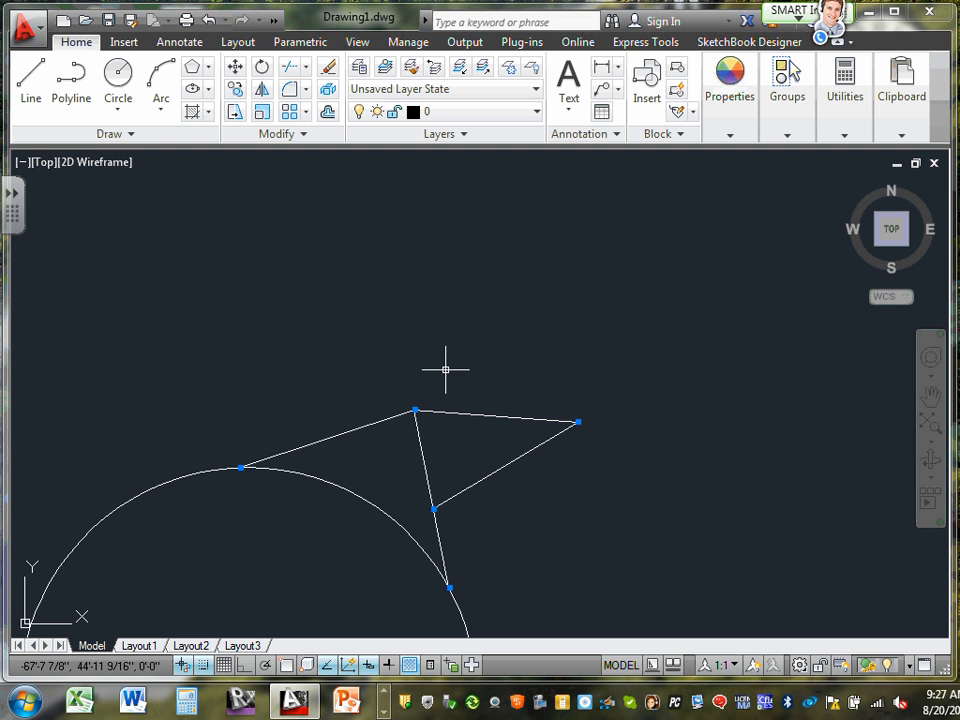
Zoom the view to the drawing extents, leaving some margin around the circle and its attached lines
scroll(470, 372, "down", 2)
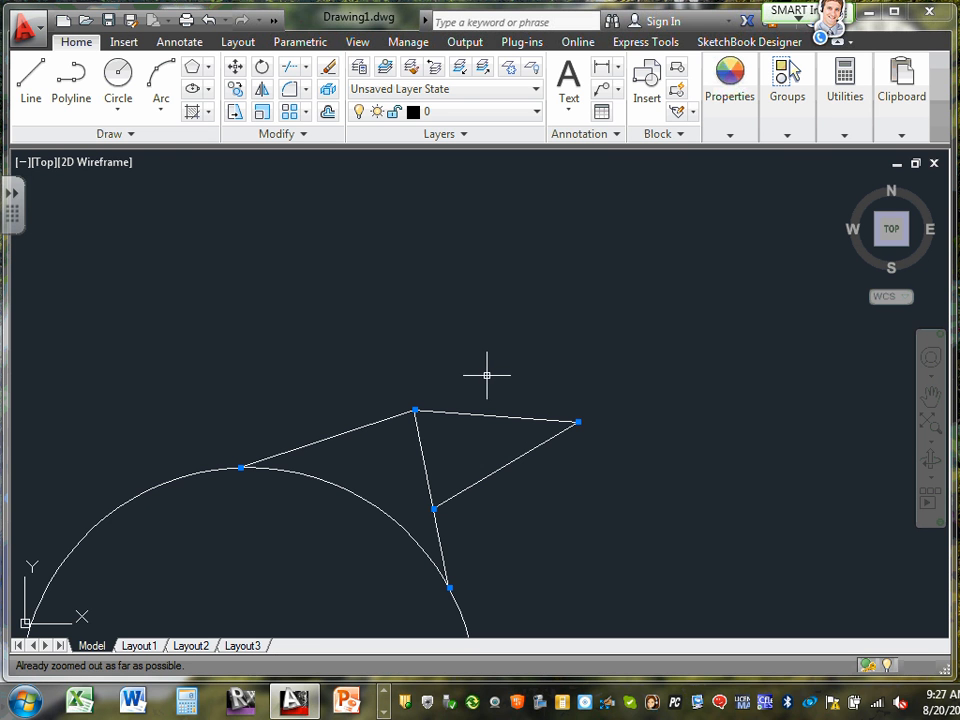
left_click(415, 350)
left_click(414, 345)
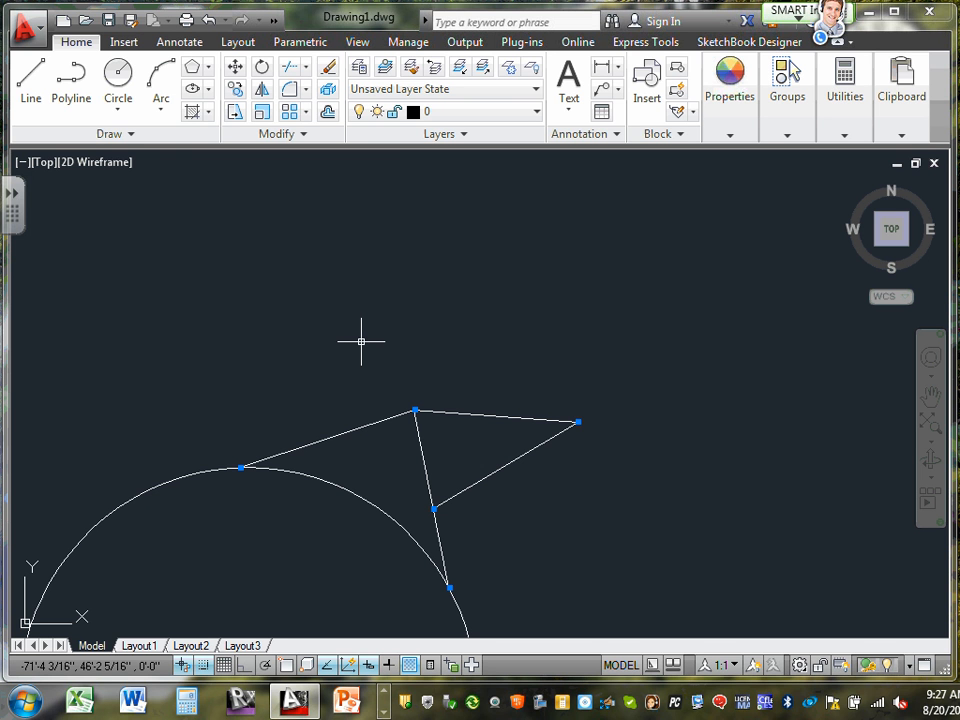
type("z")
key("Return")
type("e")
key("Return")
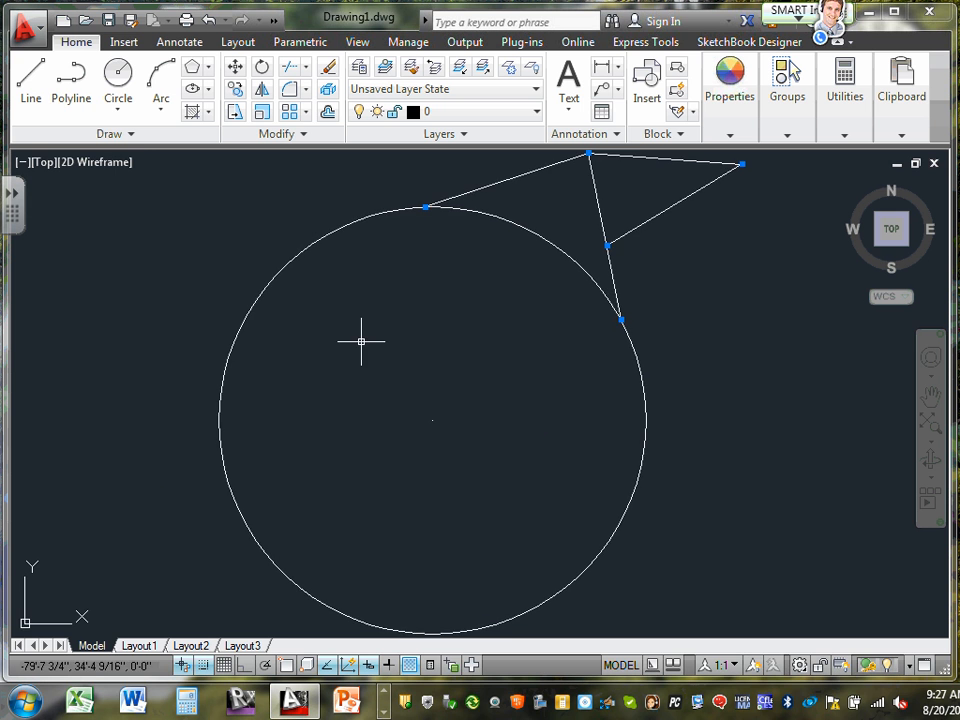
scroll(370, 350, "down", 2)
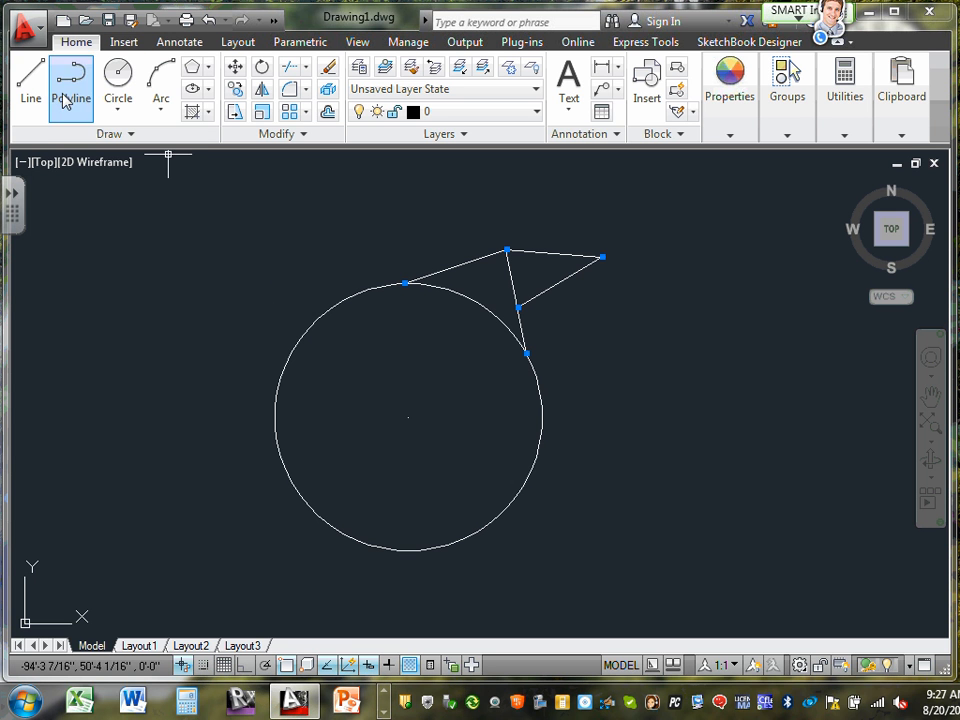
left_click(31, 85)
left_click(168, 290)
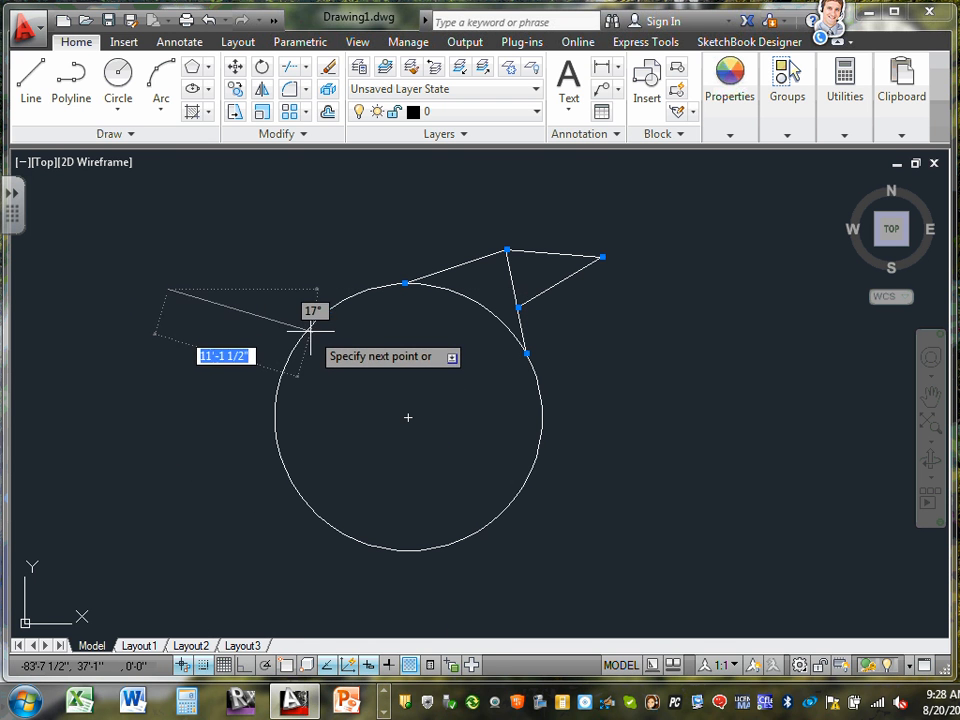
scroll(312, 324, "up", 5)
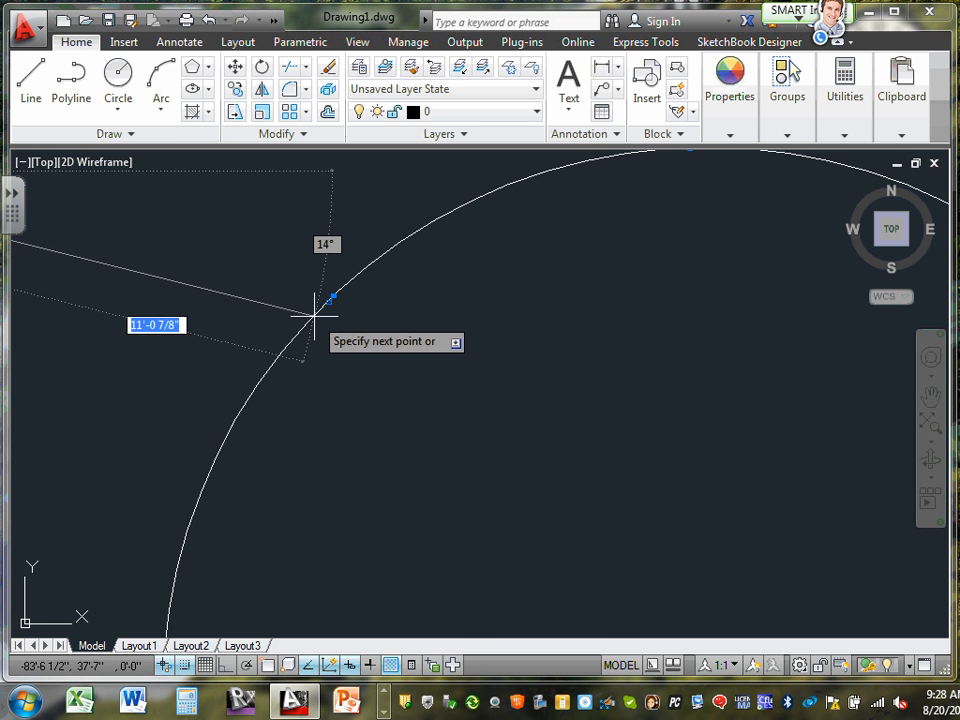
scroll(316, 320, "down", 5)
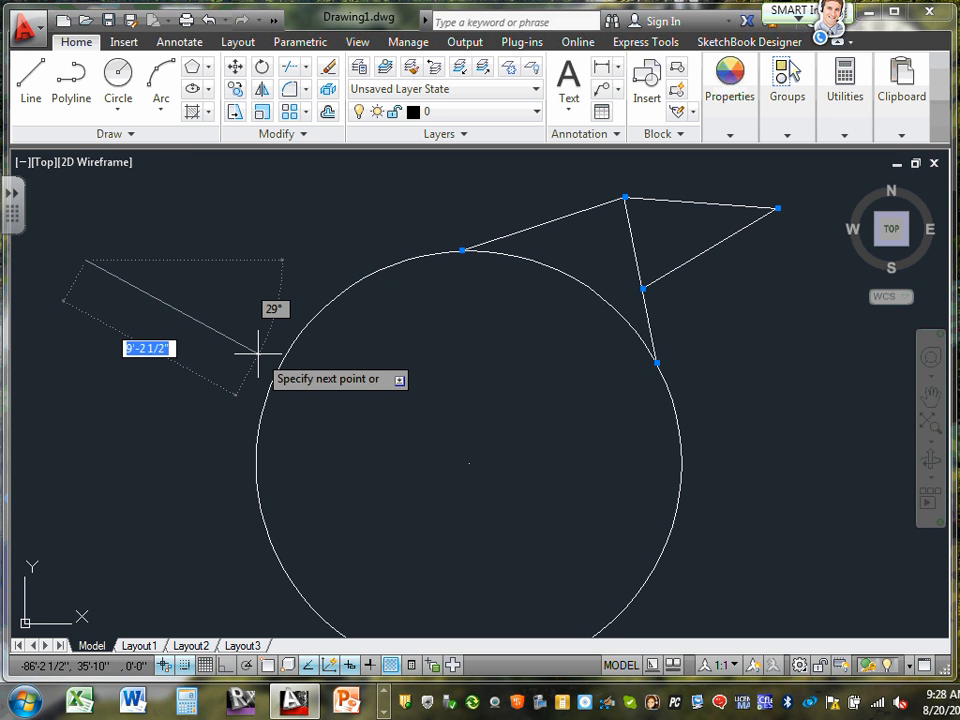
key("Escape")
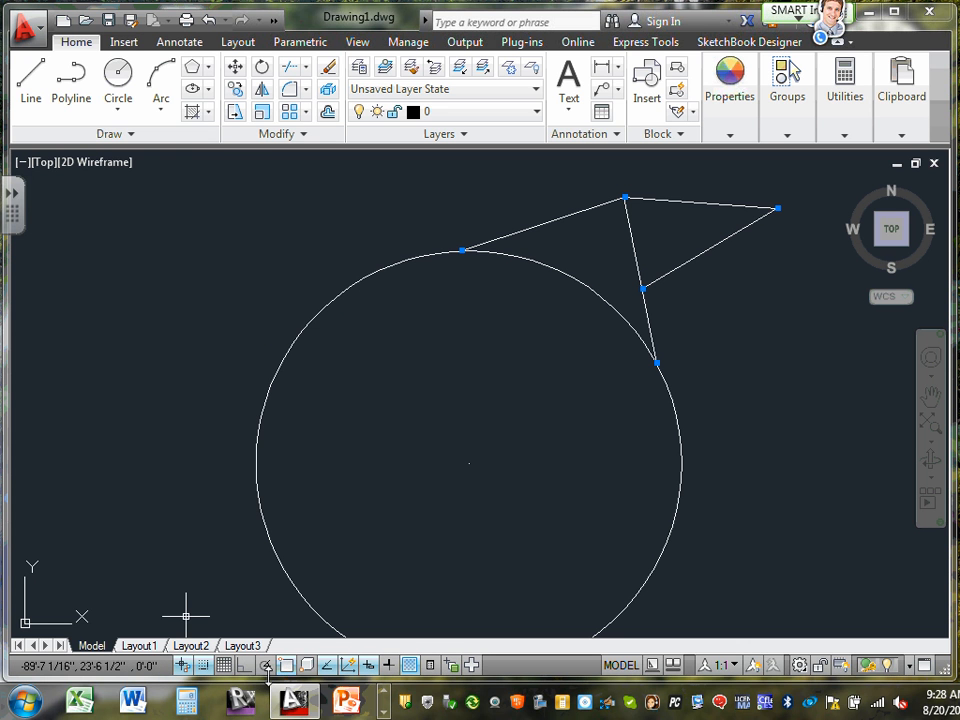
Move the triangle's upper line from its midpoint to the empty area at the lower left of the circle
scroll(258, 315, "down", 2)
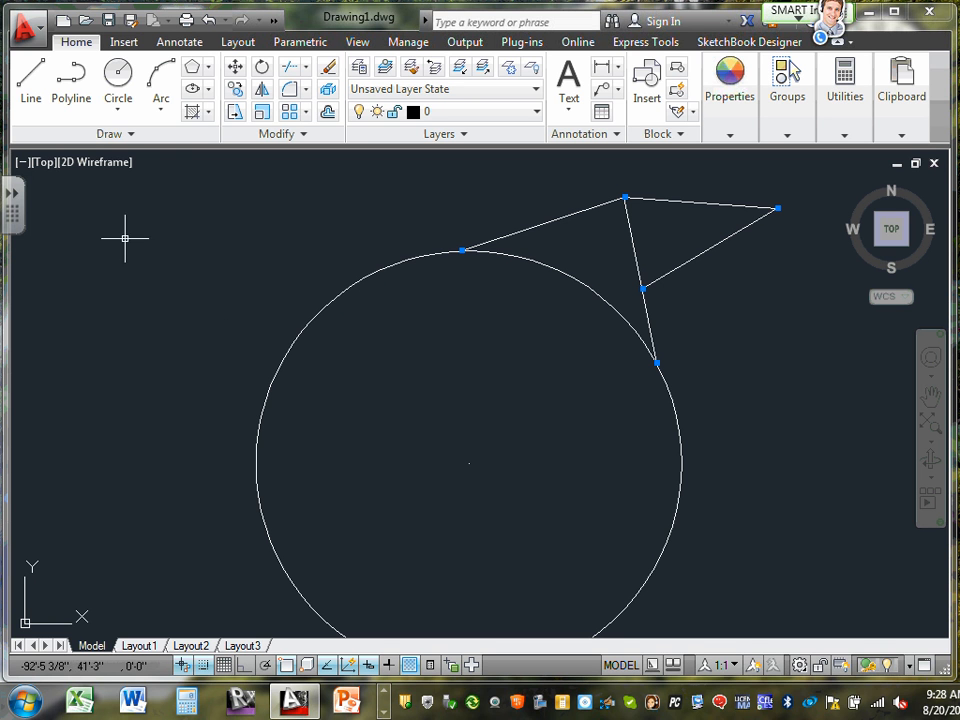
scroll(432, 290, "down", 2)
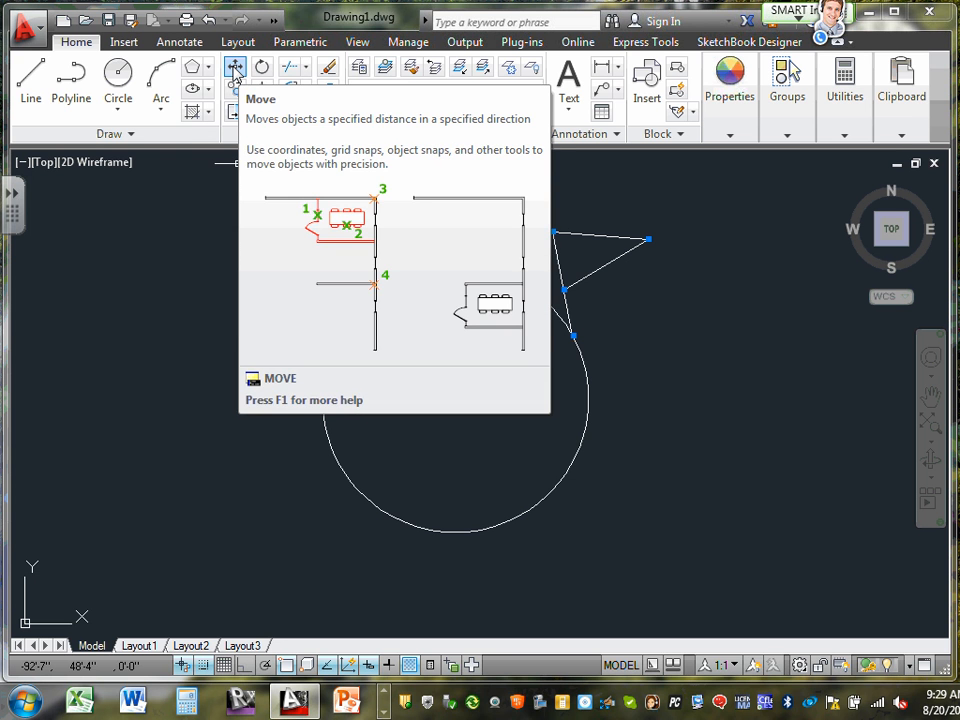
left_click(235, 75)
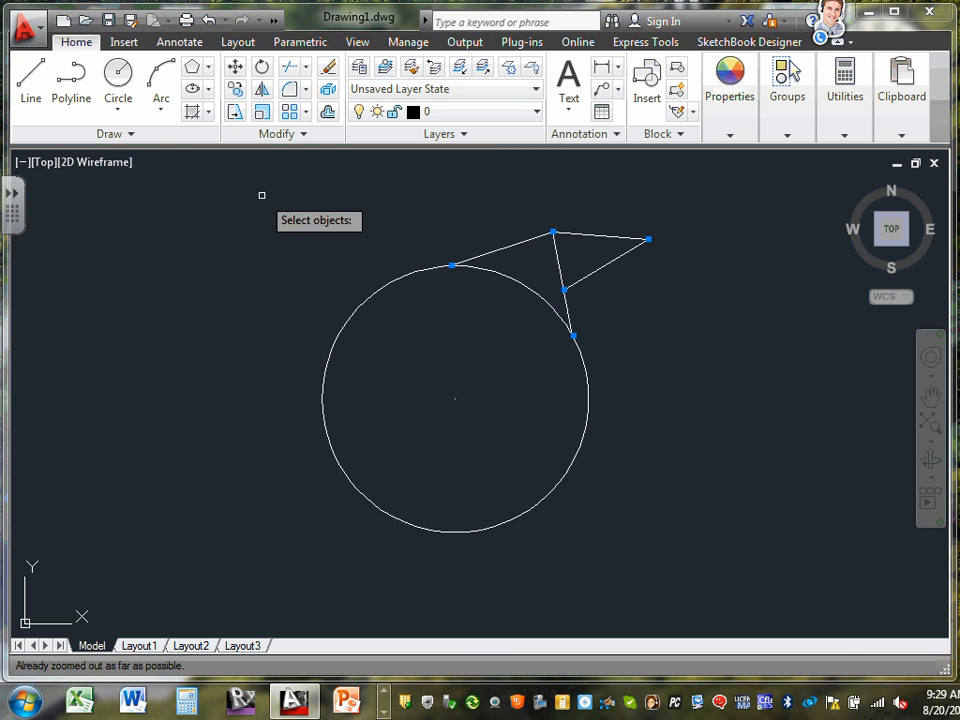
left_click(210, 173)
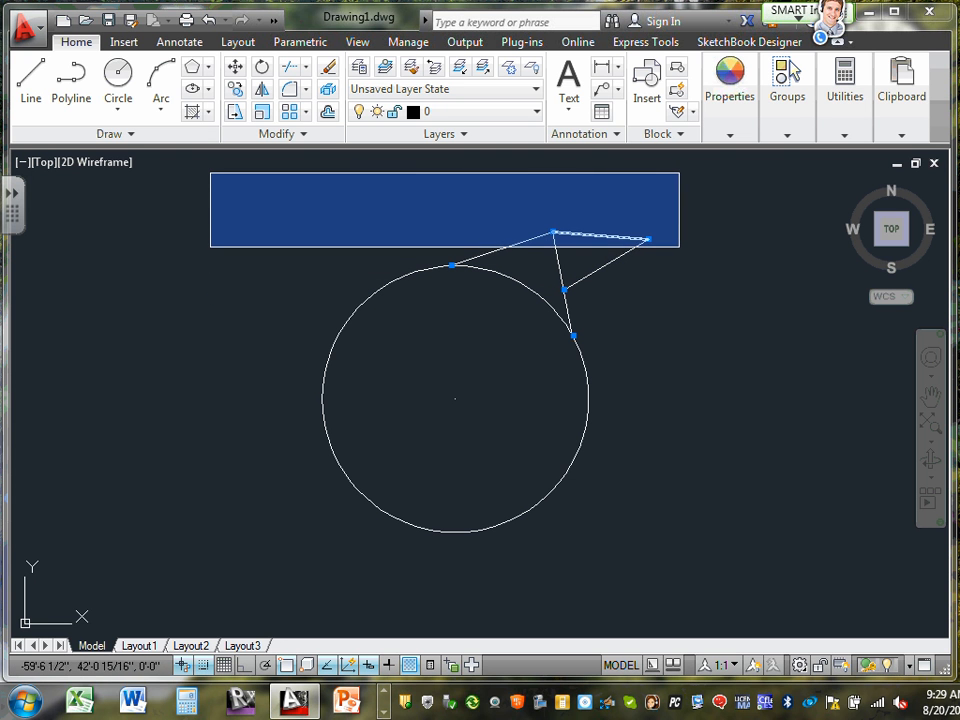
left_click(241, 207)
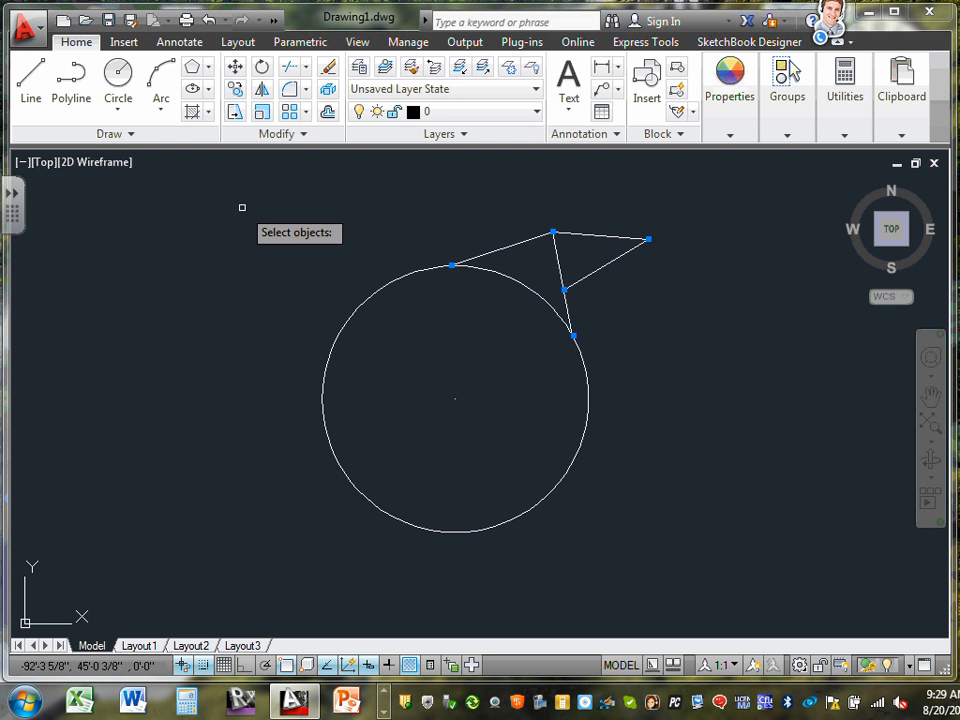
left_click(534, 208)
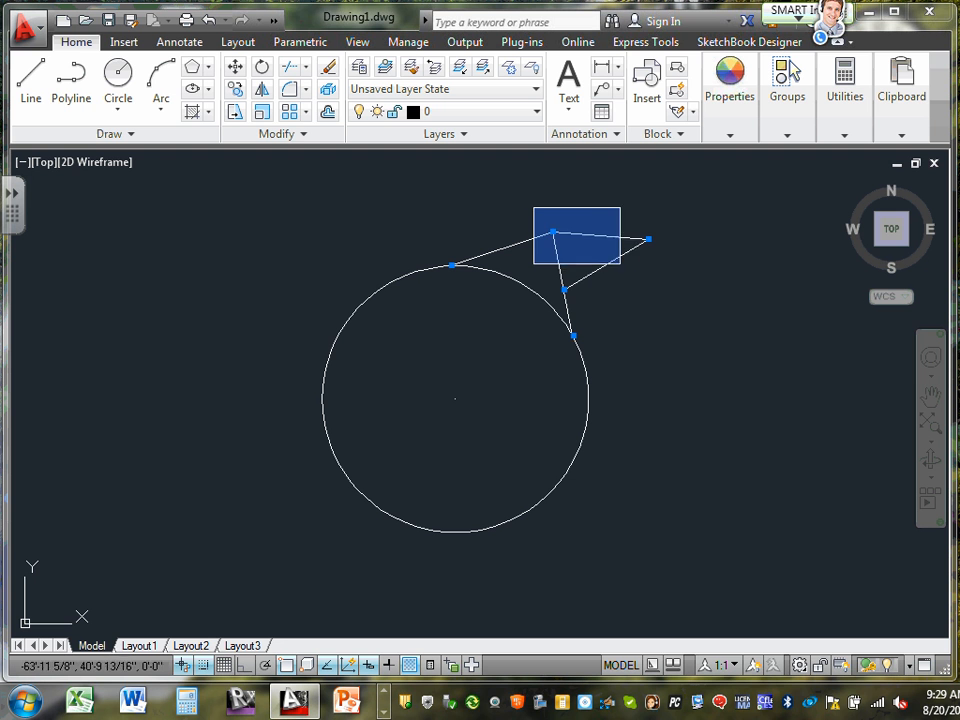
left_click(663, 280)
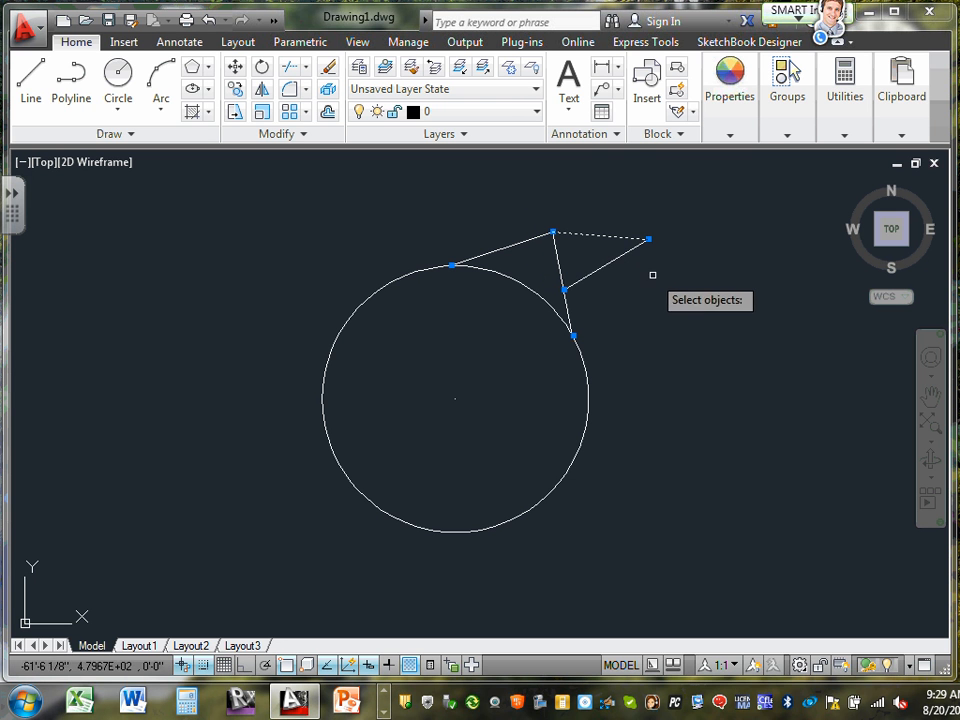
key("Return")
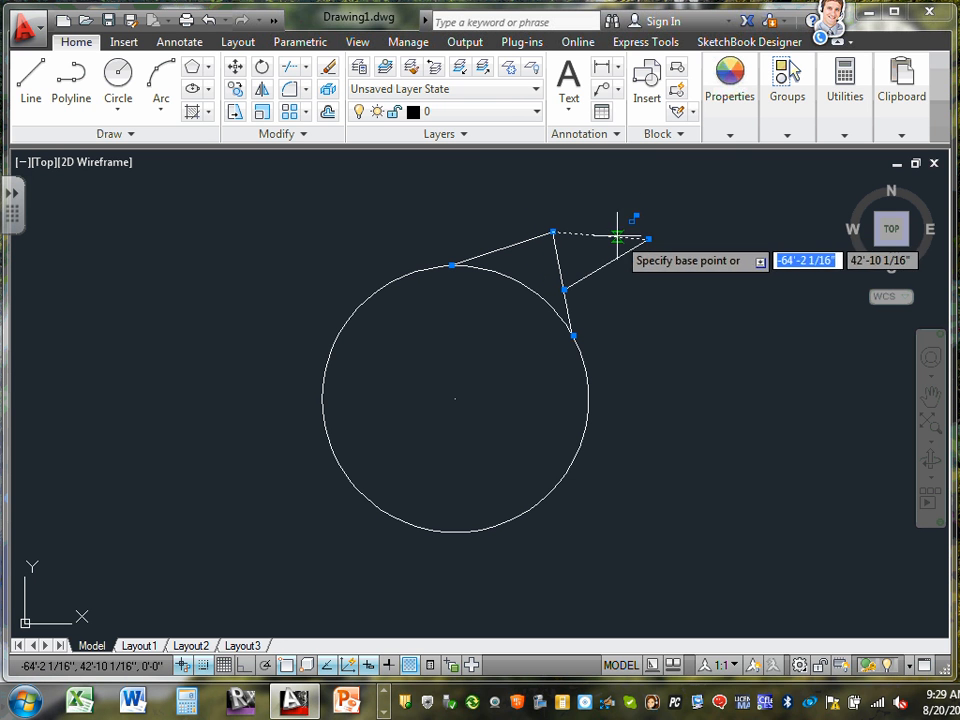
left_click(604, 236)
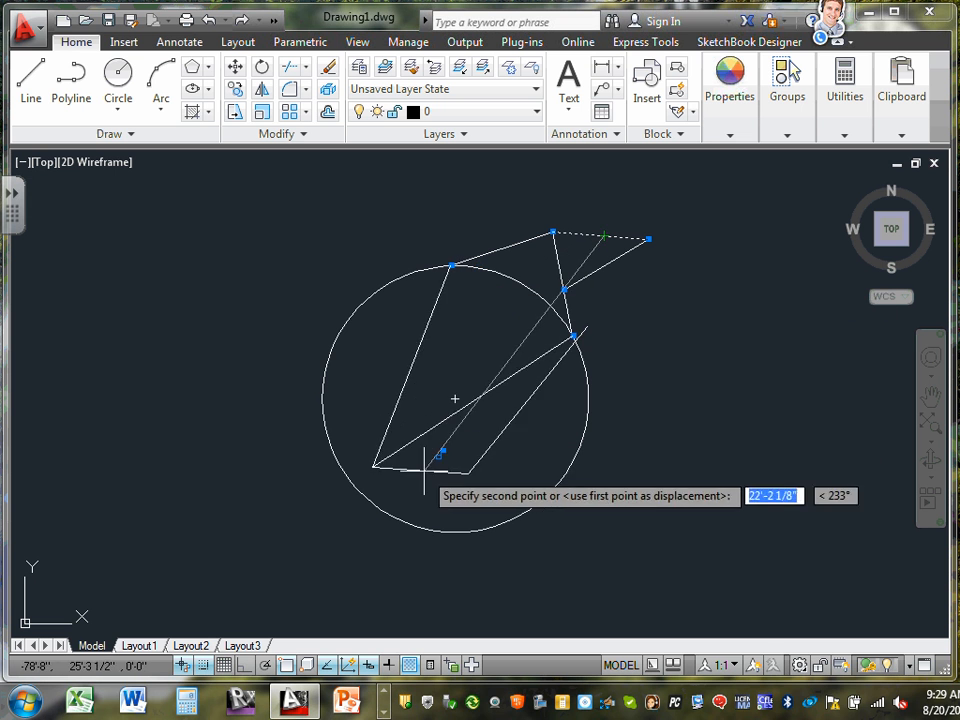
left_click(83, 470)
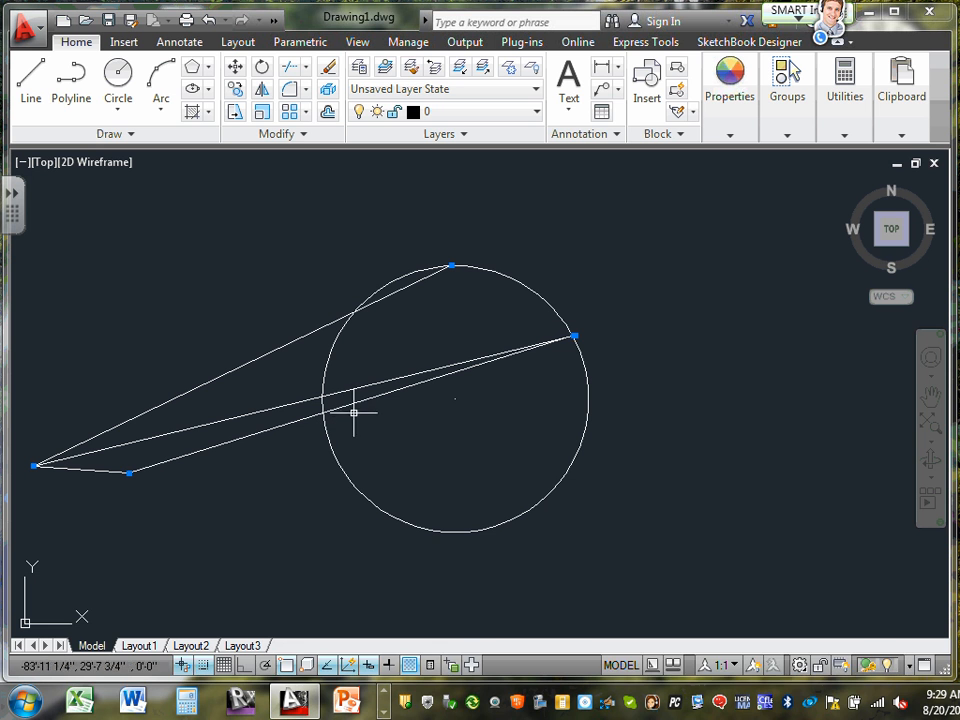
Move the circle by its center to the right, away from the far ends of the connected lines
scroll(375, 401, "down", 2)
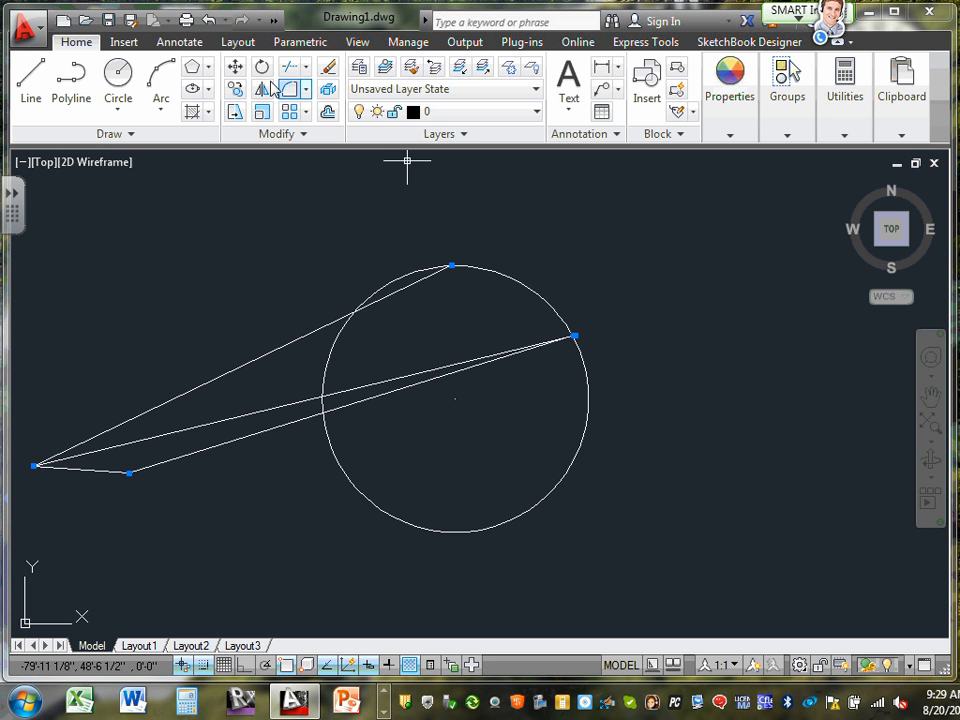
left_click(235, 67)
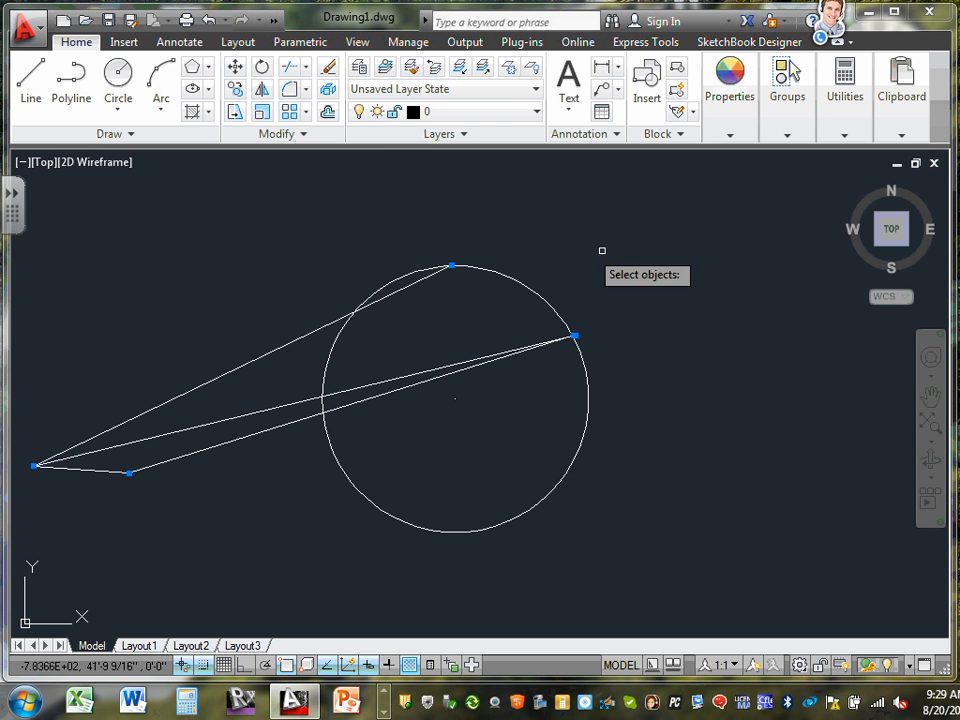
left_click(530, 289)
key("Return")
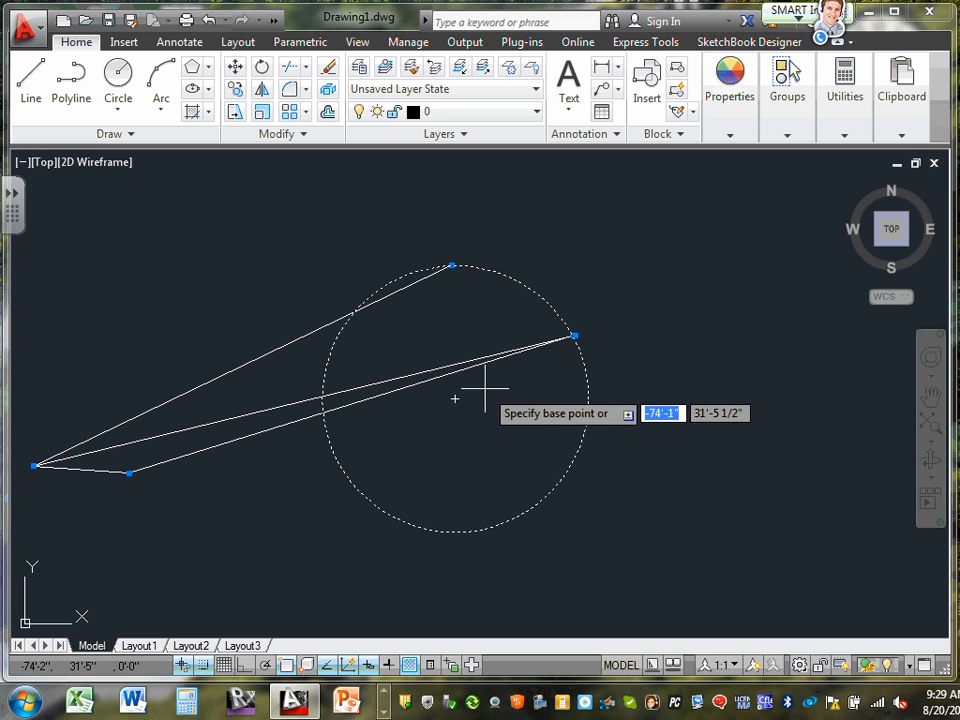
left_click(459, 399)
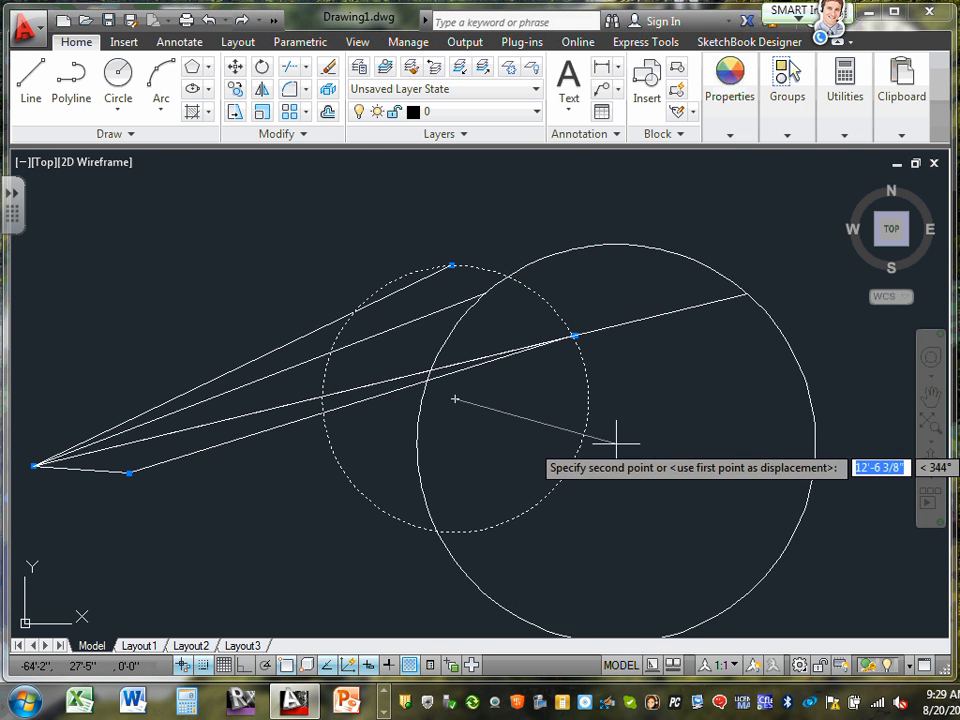
left_click(681, 425)
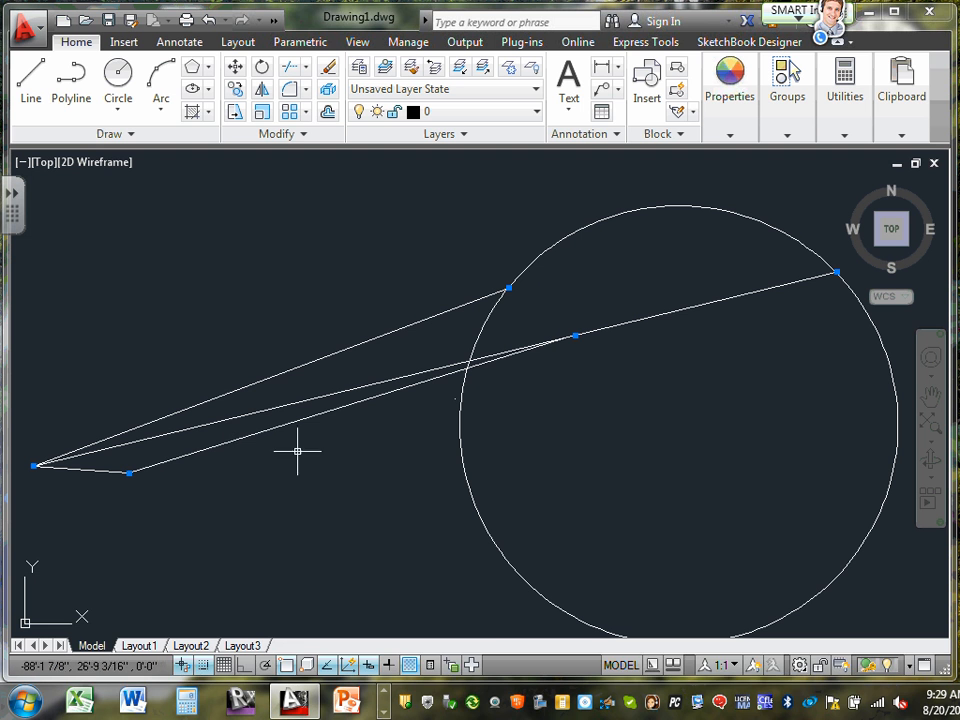
Move the large circle back toward the lower left, using a base point inside its upper edge
scroll(368, 448, "down", 2)
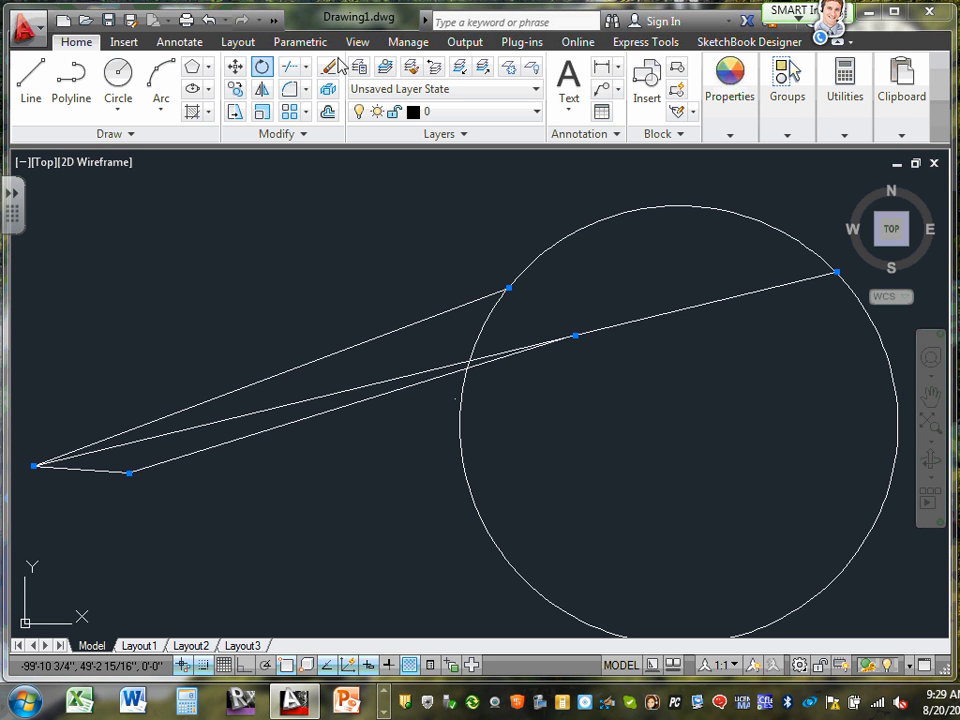
left_click(235, 66)
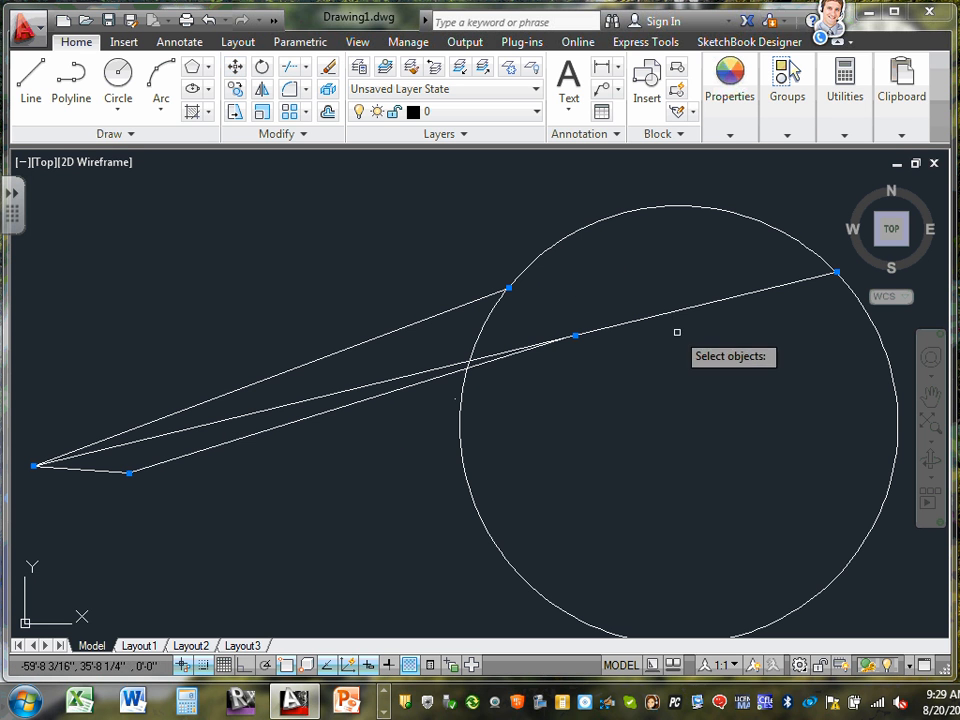
left_click(571, 232)
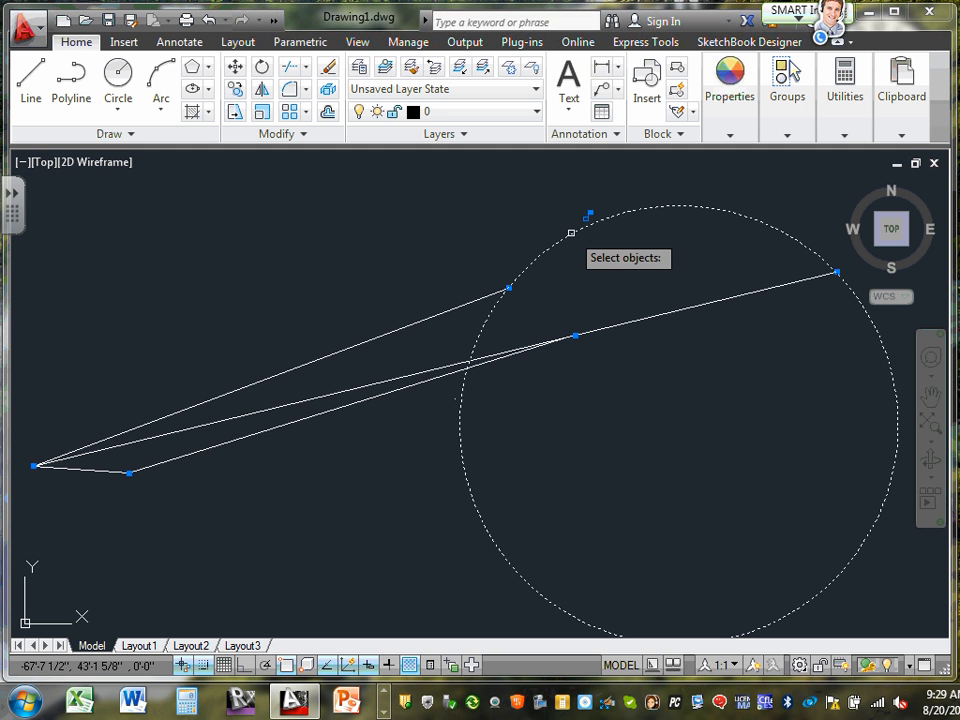
key("Return")
left_click(601, 256)
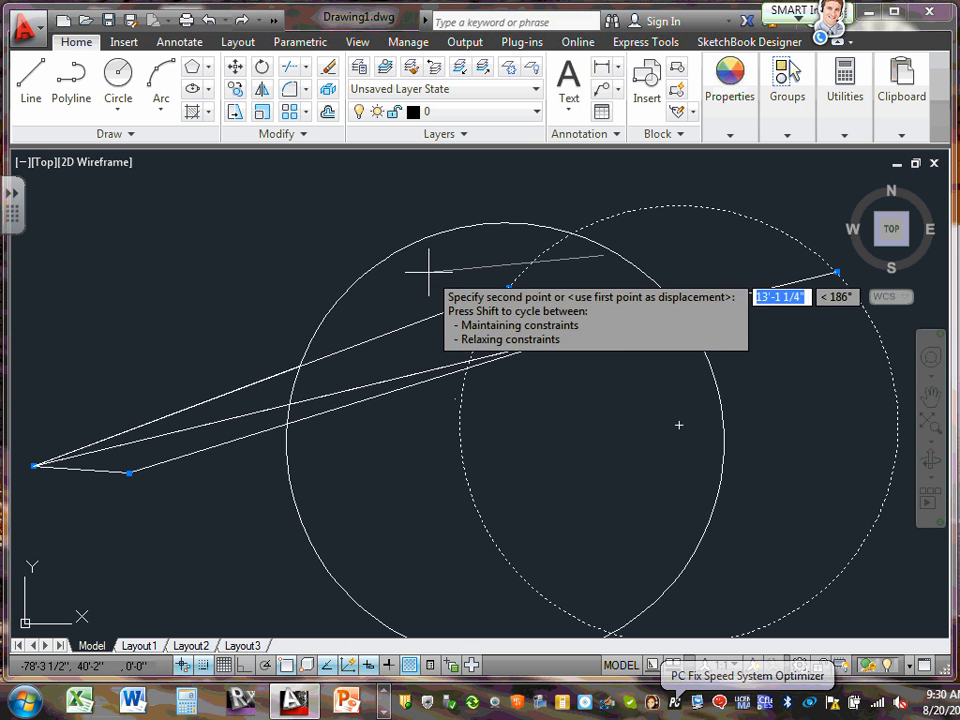
left_click(295, 153)
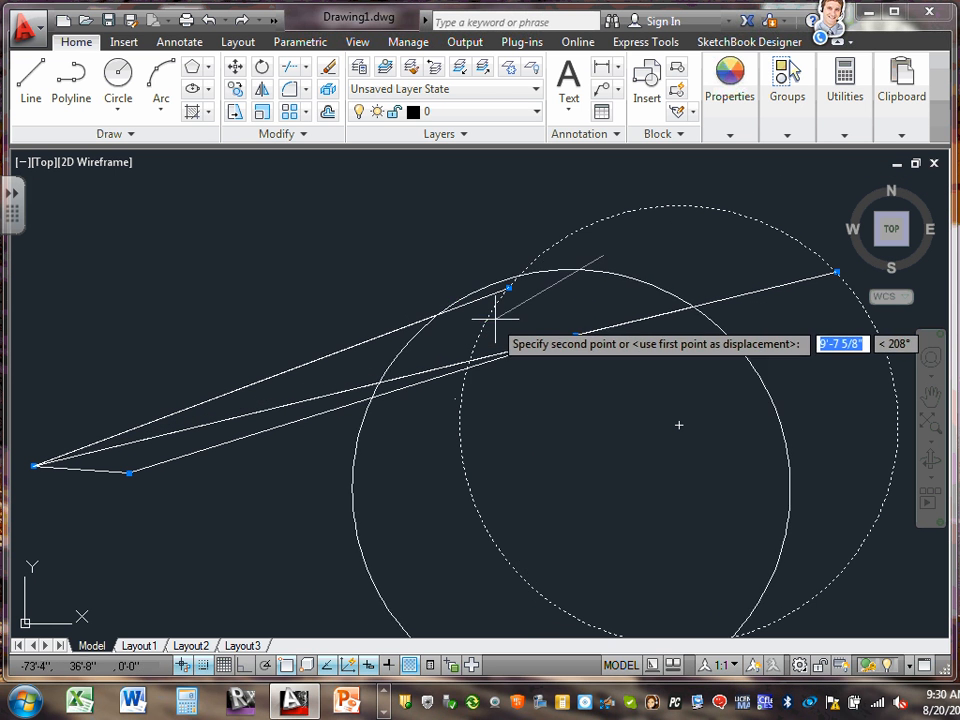
left_click(455, 306)
scroll(594, 293, "down", 1)
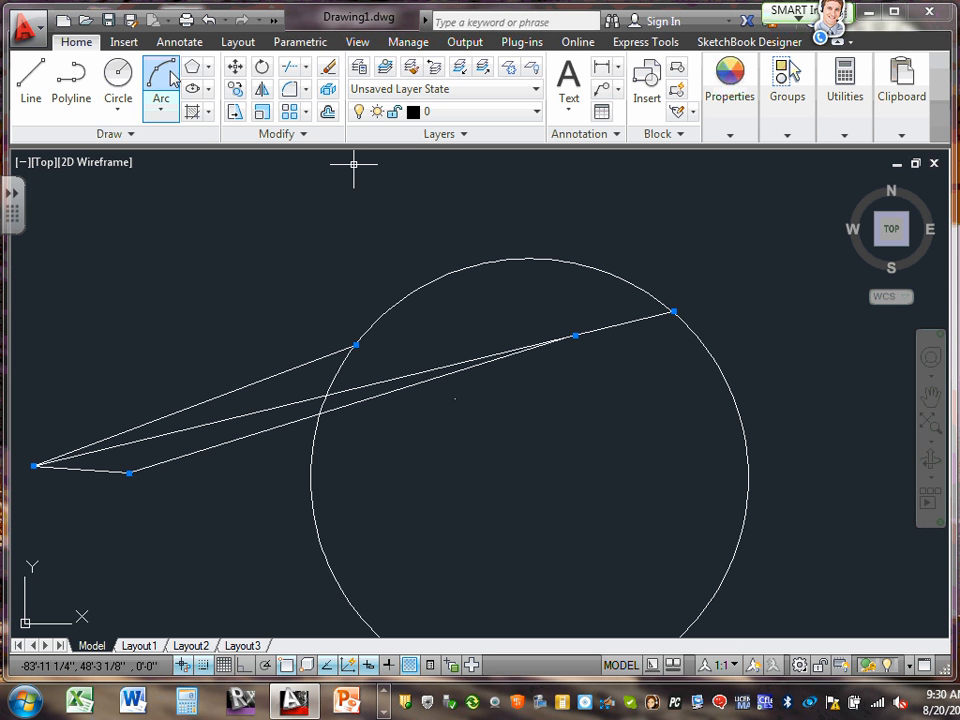
Draw a small separate circle in the empty area to the upper left of the large circle
left_click(236, 66)
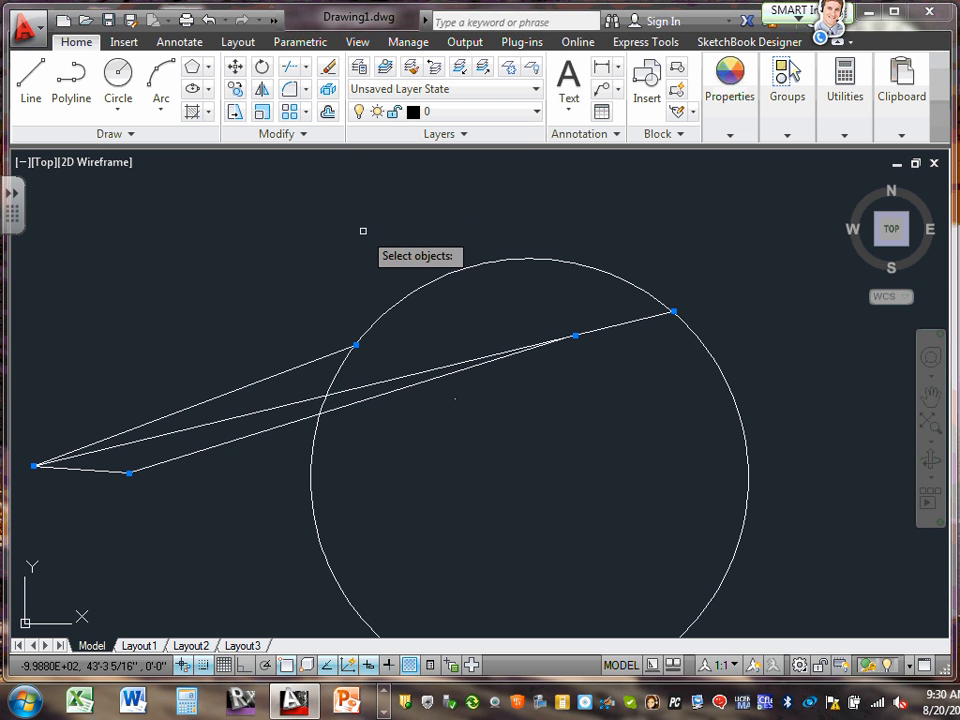
key("Escape")
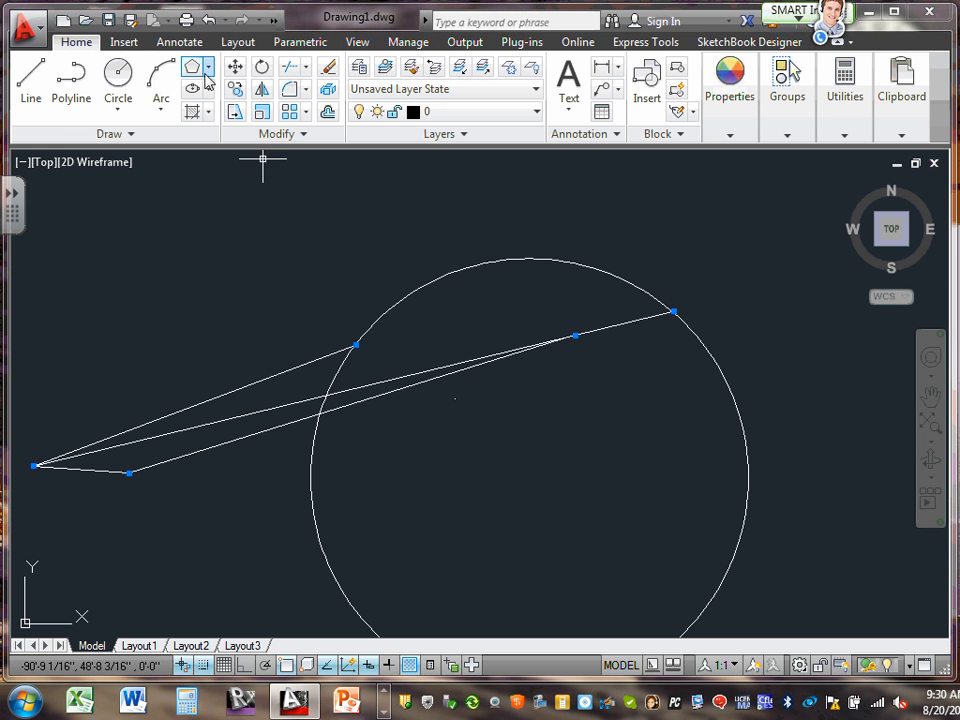
left_click(118, 76)
left_click(136, 215)
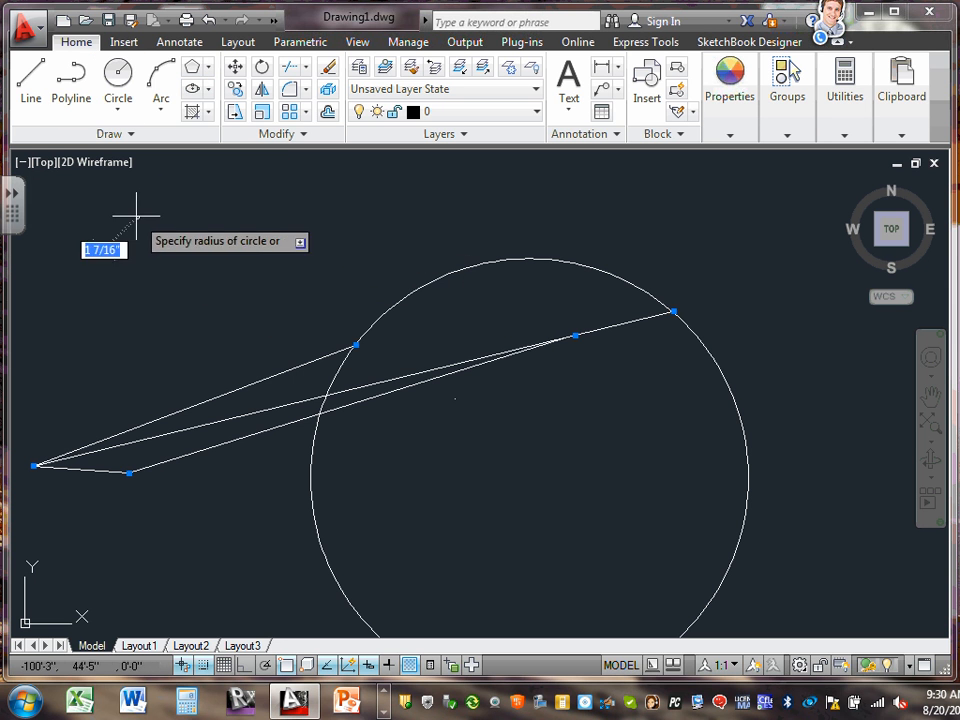
left_click(181, 222)
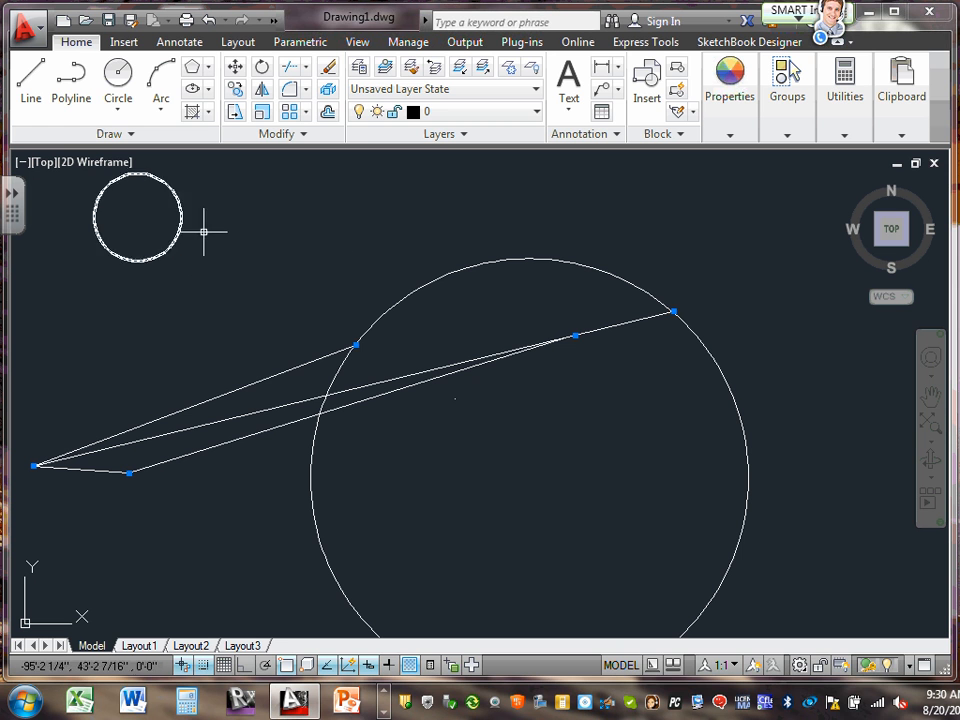
Move the small circle by its center onto the center of the large circle
left_click(235, 70)
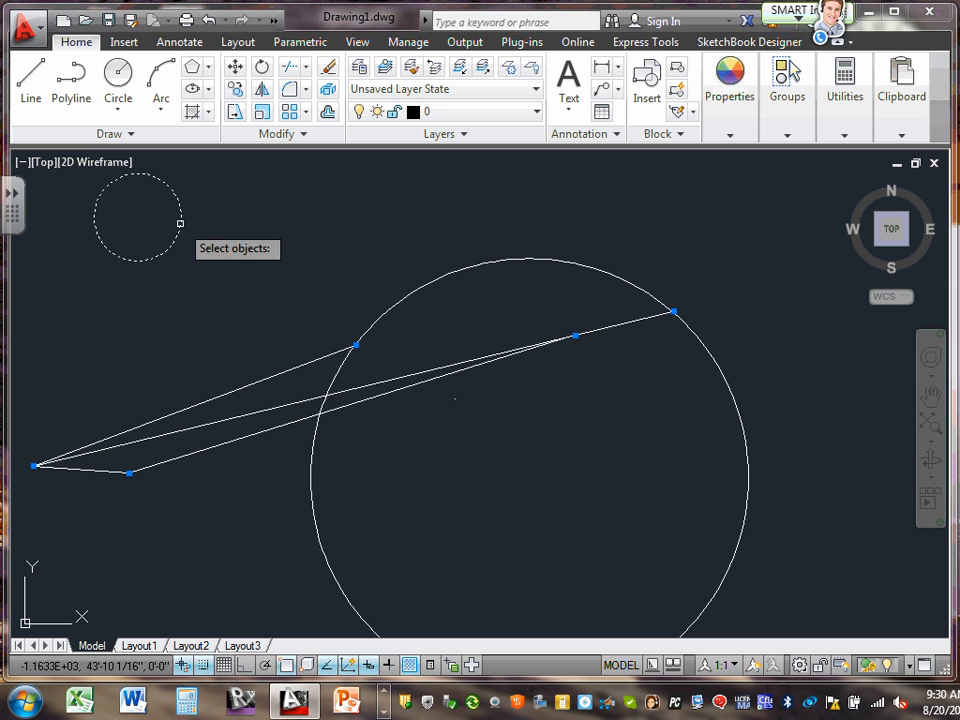
left_click(180, 224)
key("Return")
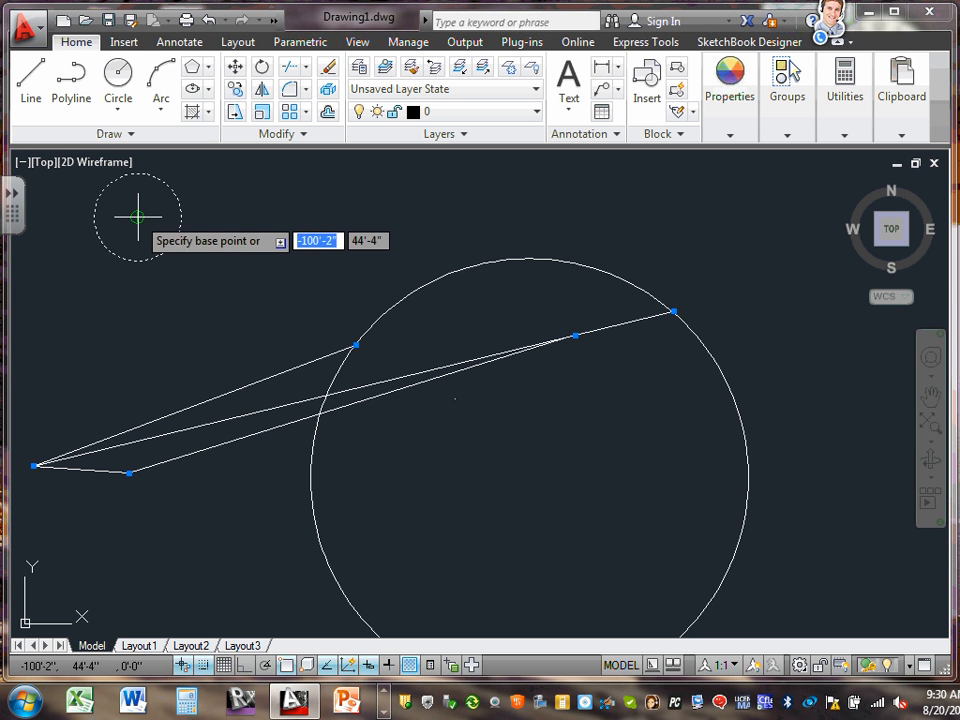
left_click(137, 216)
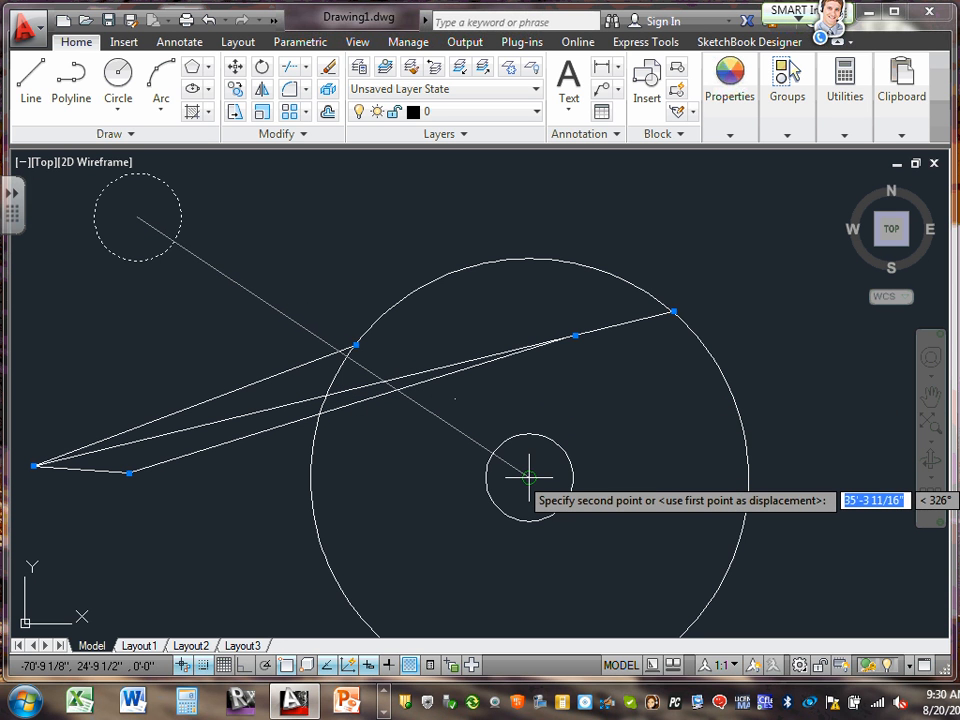
left_click(530, 476)
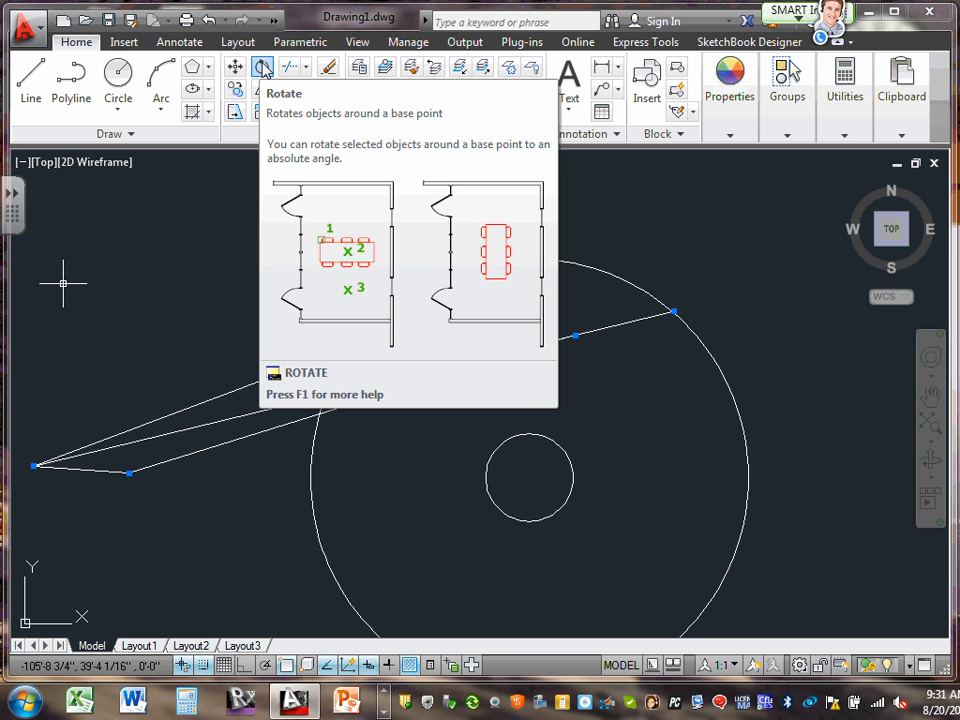
Rotate both the small and large circles about their shared center by a freely picked angle
left_click(262, 67)
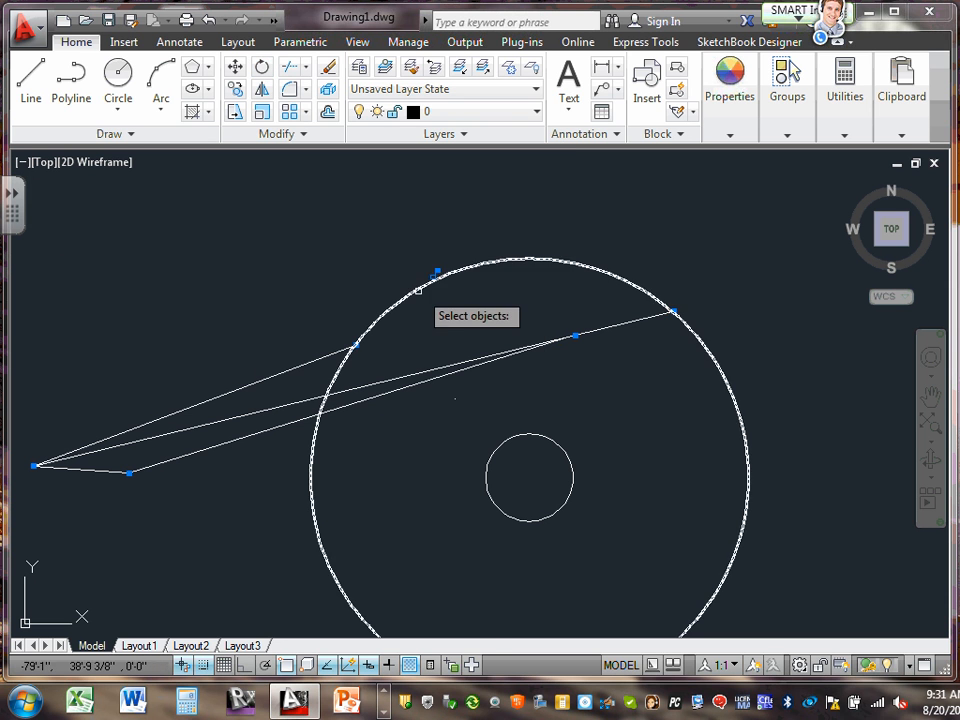
scroll(416, 298, "down", 1)
left_click(268, 206)
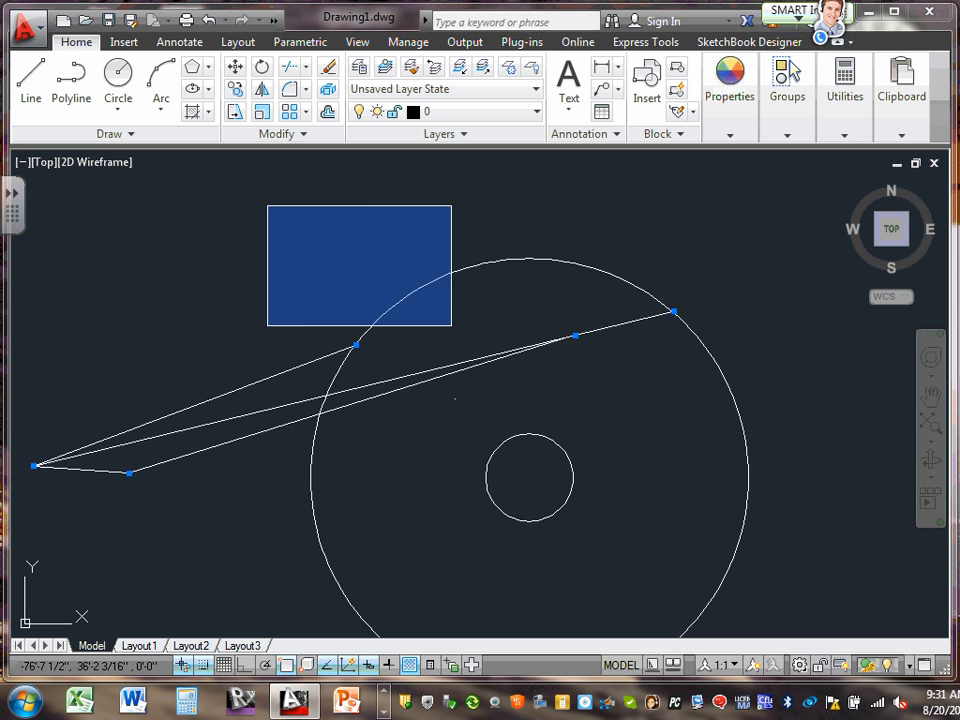
left_click(796, 555)
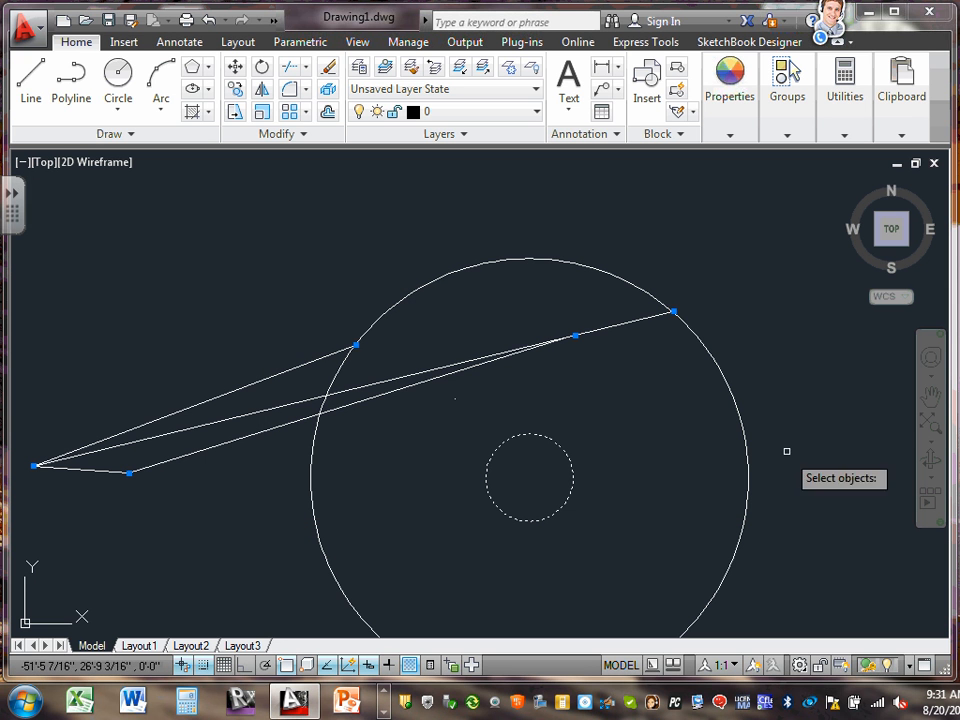
left_click(704, 345)
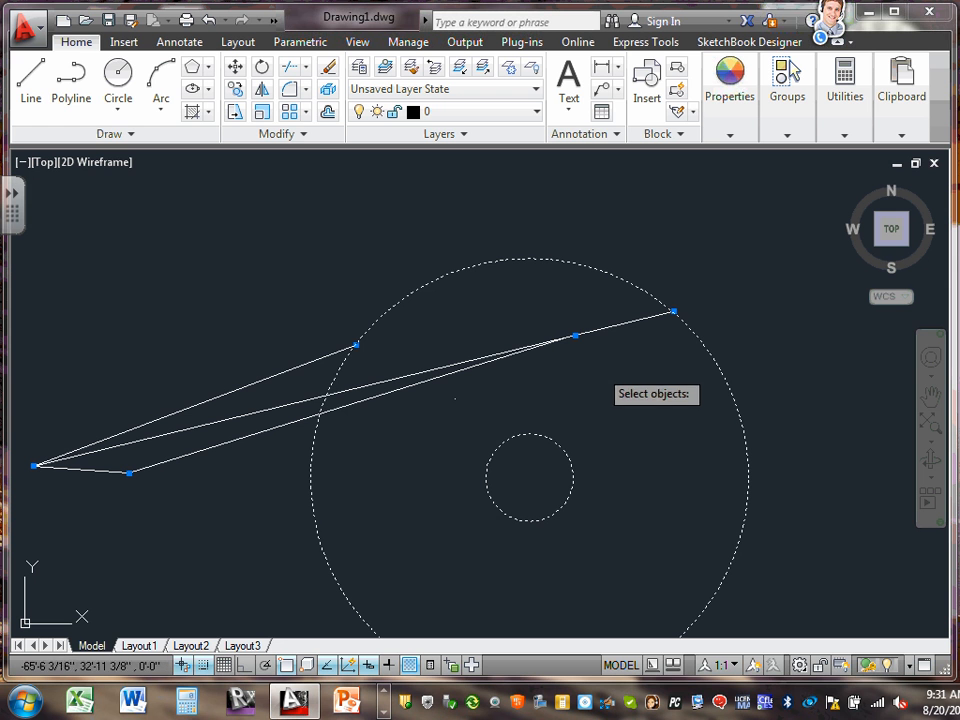
key("Return")
left_click(530, 476)
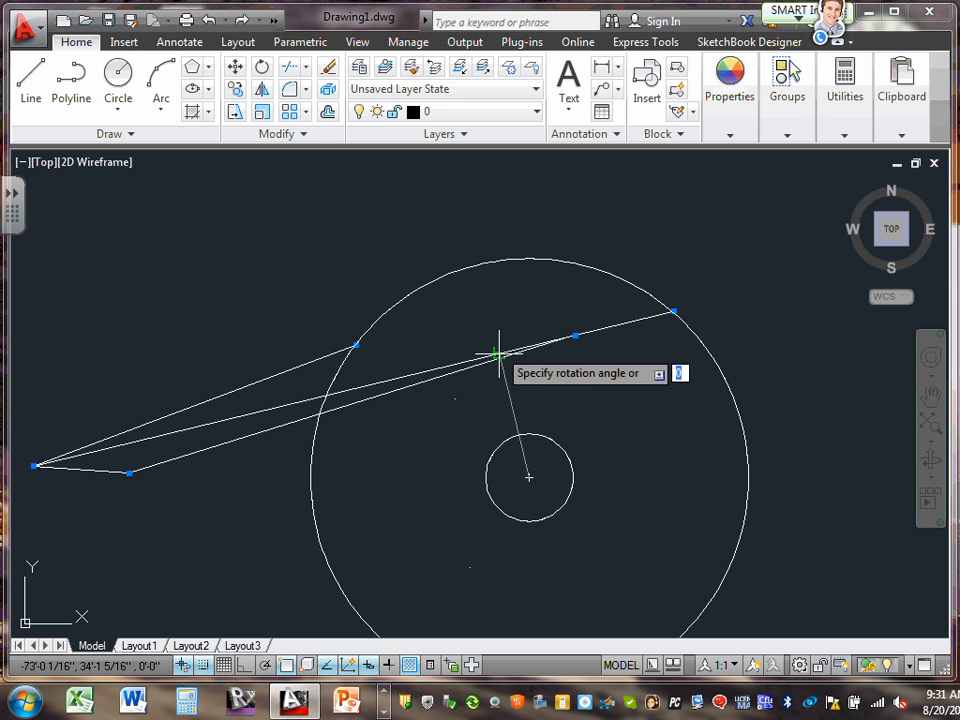
left_click(666, 350)
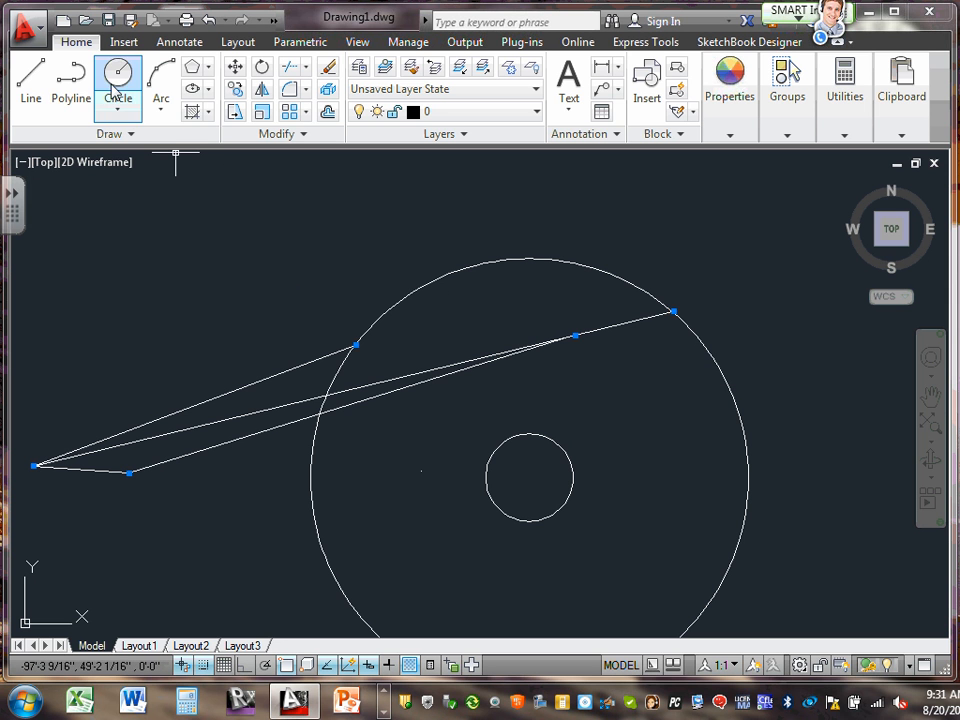
Draw a zigzag of three connected lines in the empty area to the upper left of the large circle
left_click(40, 80)
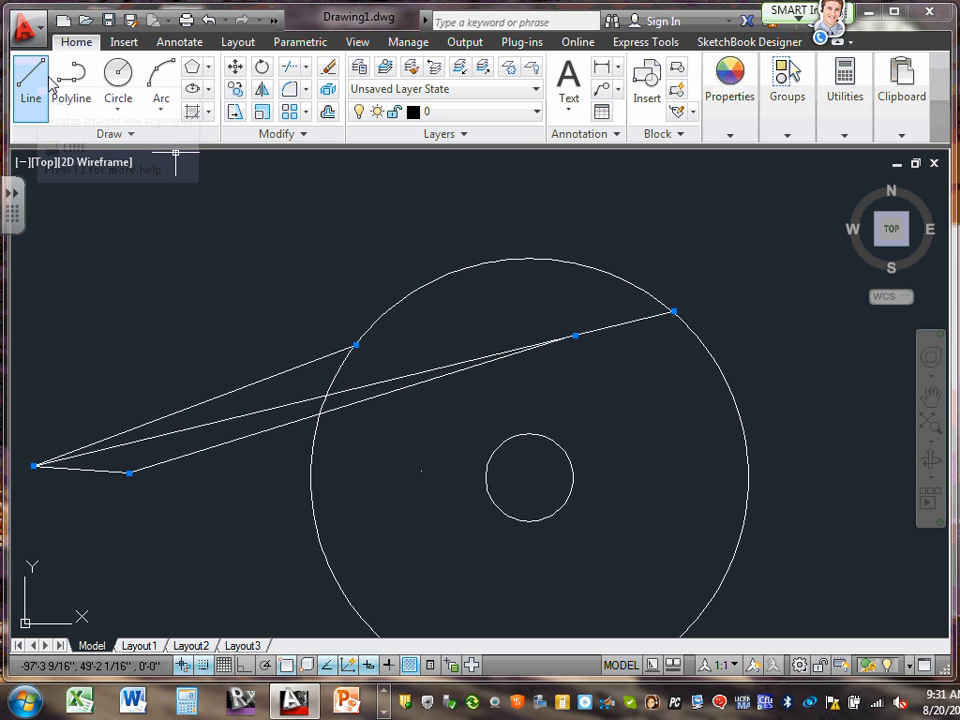
left_click(111, 186)
left_click(321, 215)
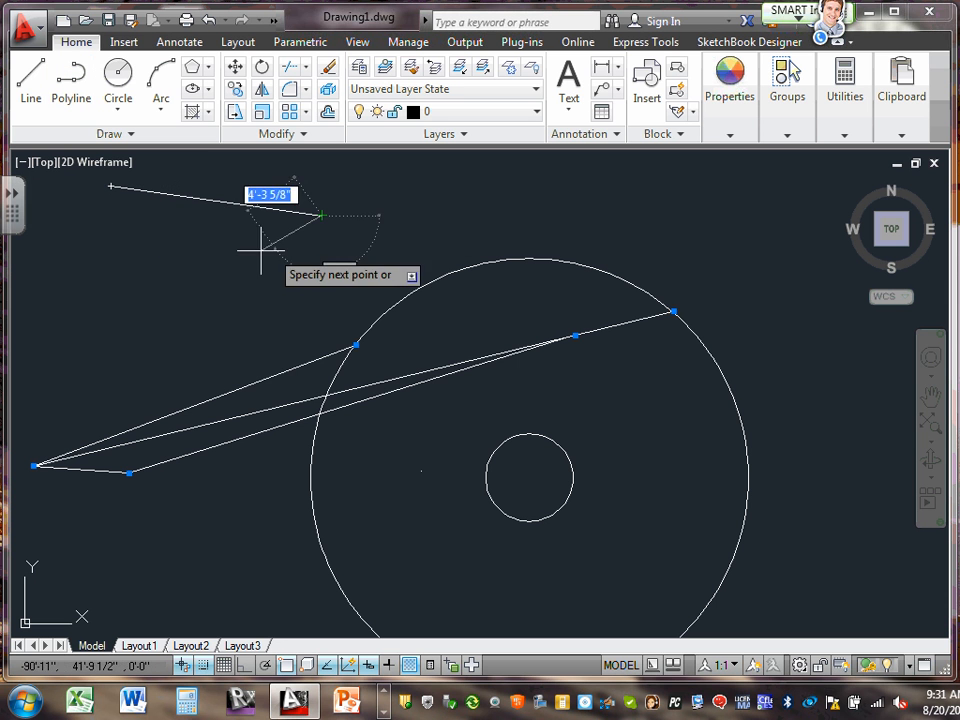
left_click(181, 324)
left_click(328, 293)
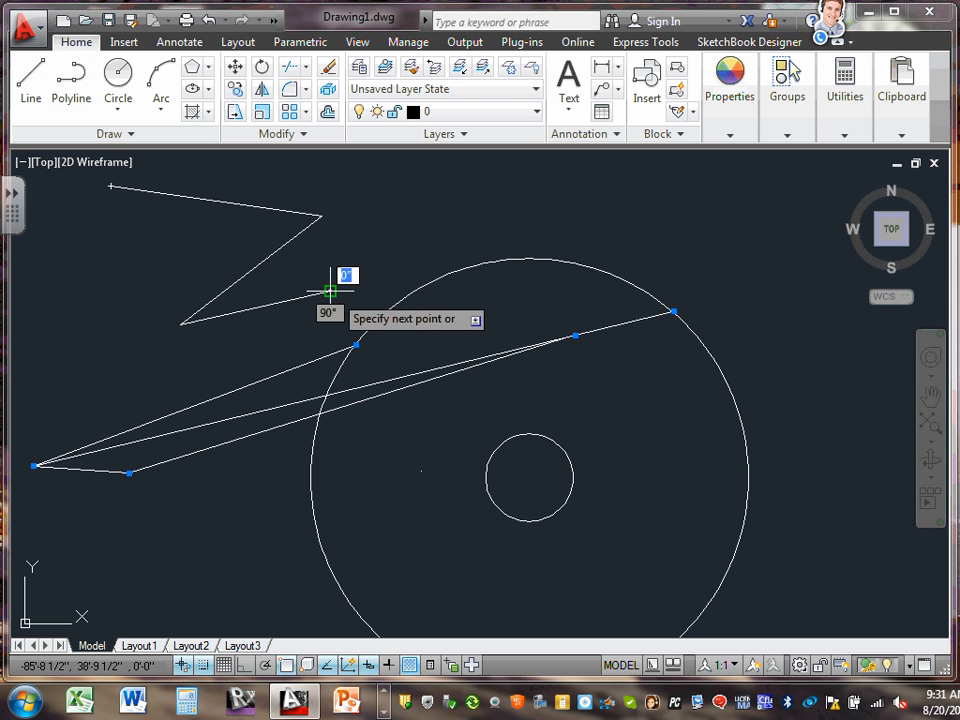
key("Escape")
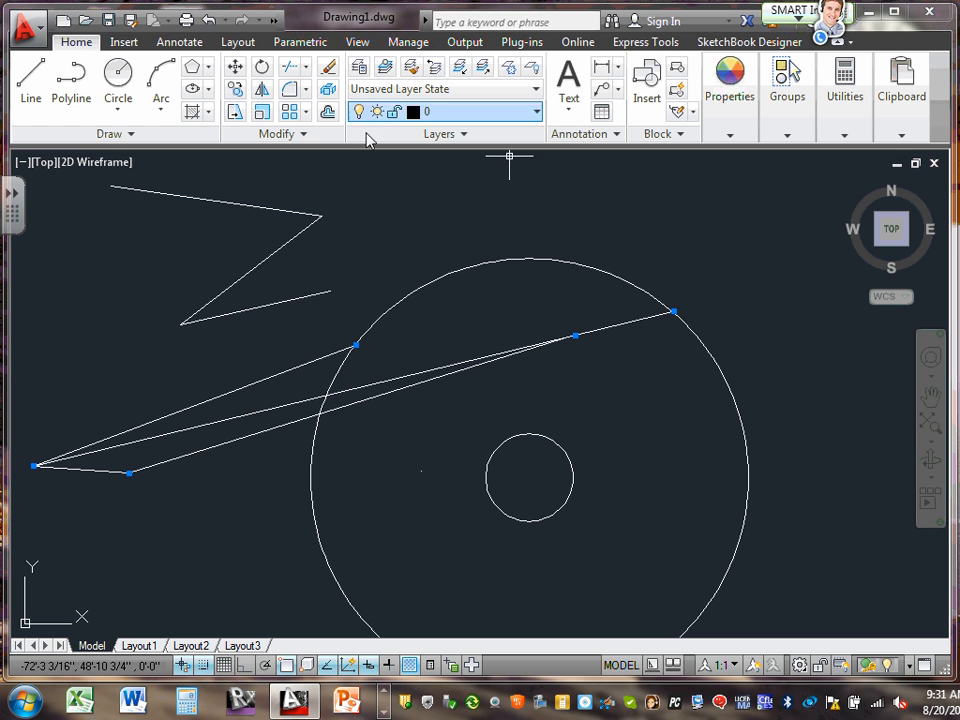
Rotate the three zigzag lines a quarter turn clockwise about the zigzag's upper-right corner
left_click(261, 66)
left_click(84, 176)
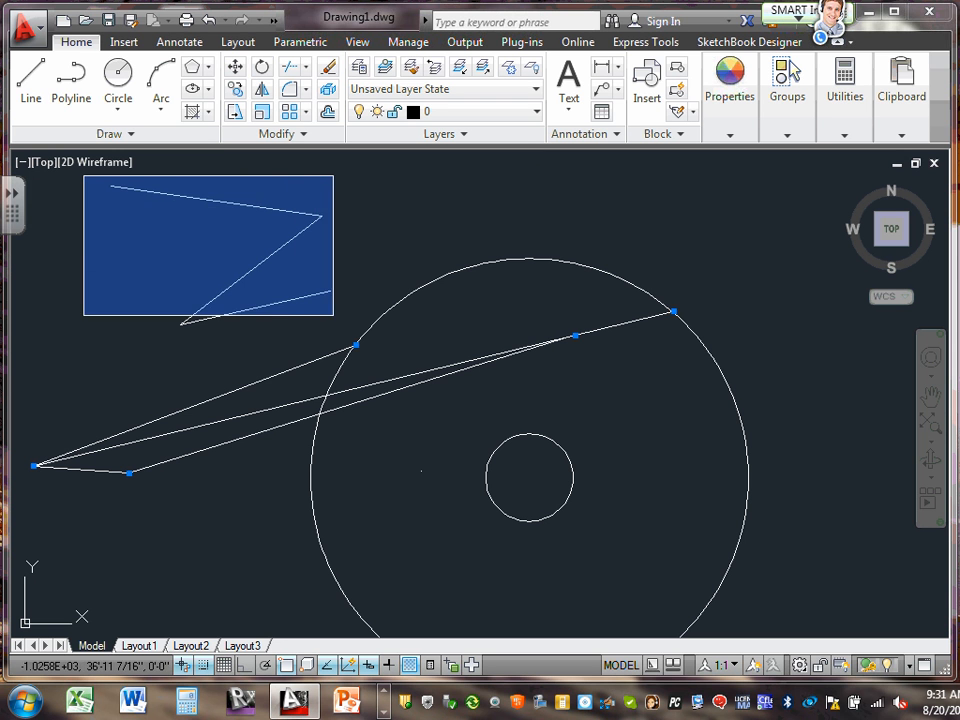
left_click(349, 334)
key("Return")
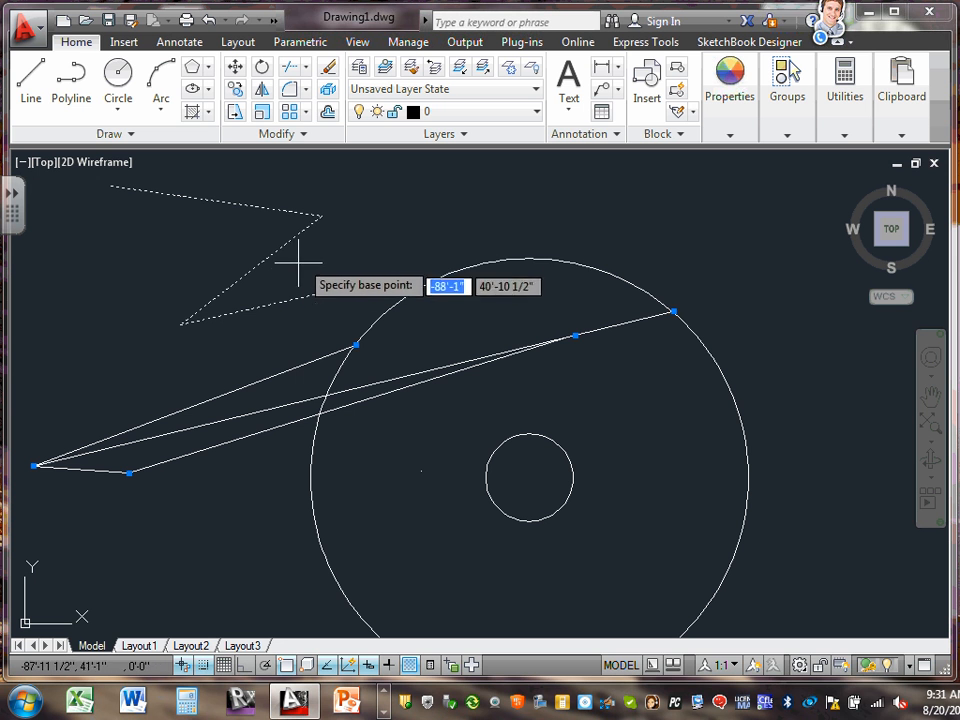
left_click(316, 218)
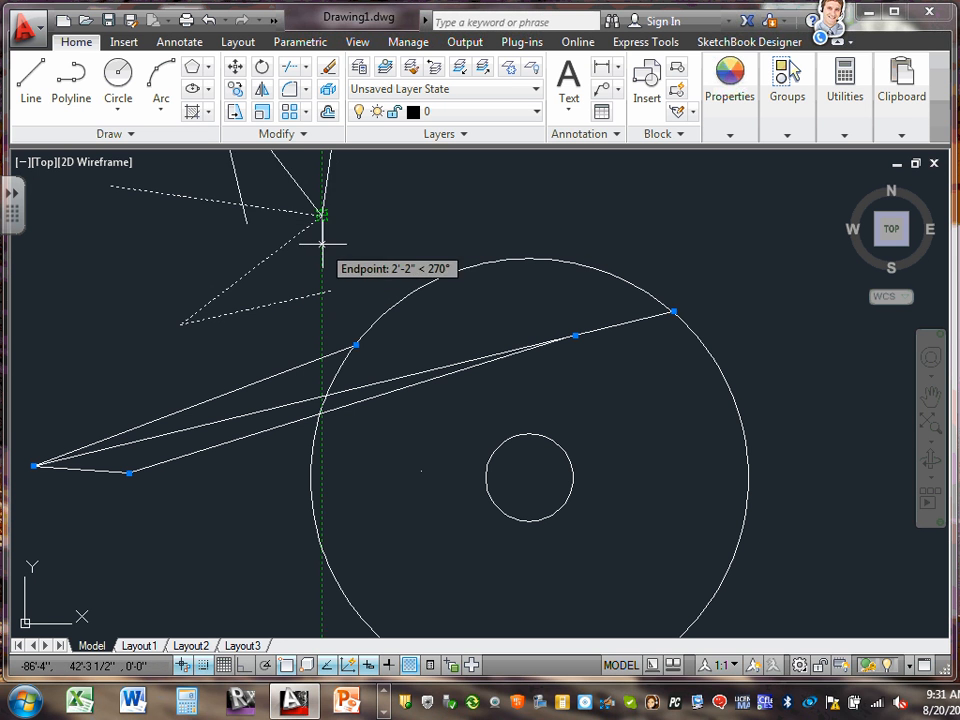
scroll(330, 250, "down", 2)
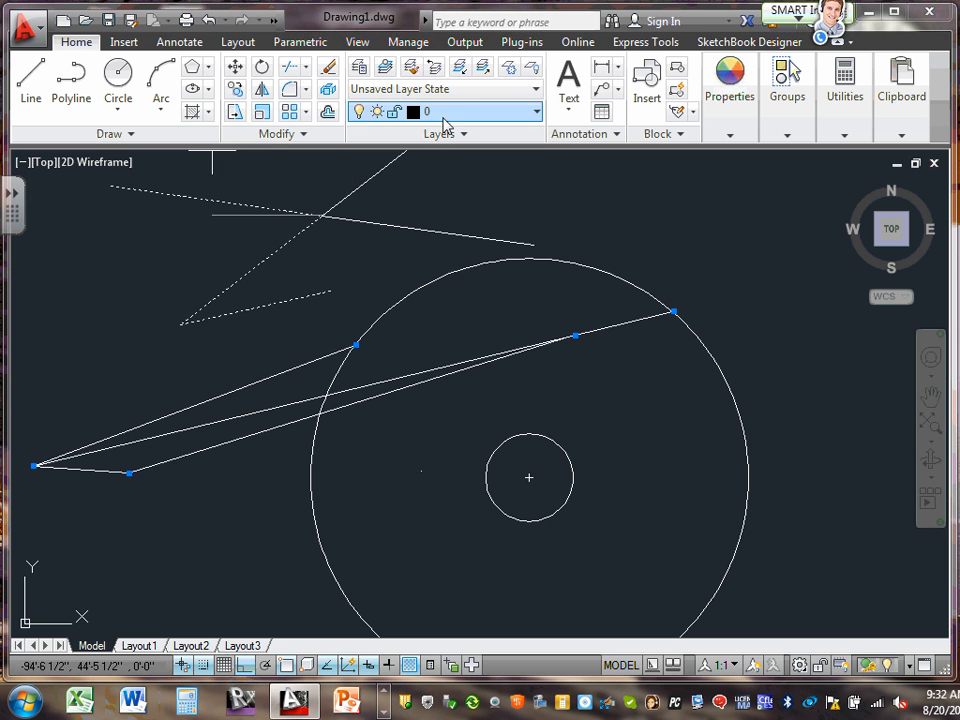
left_click(474, 411)
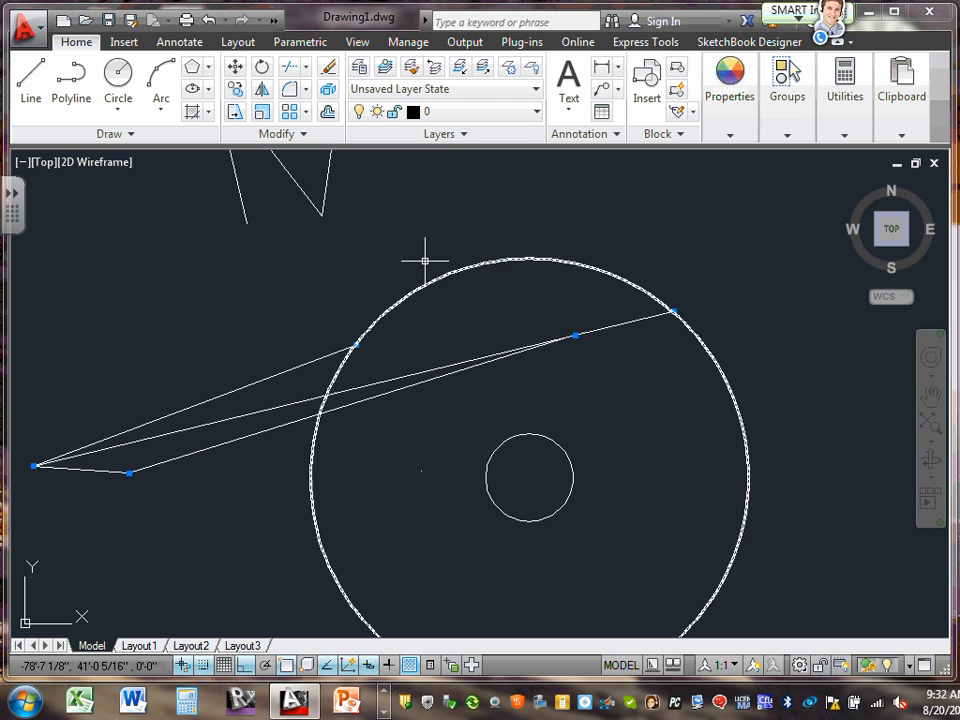
Zoom to the drawing's extents and bring the whole rotated zigzag into view above the circles
middle_click_drag(368, 253, 398, 429)
middle_click_drag(423, 352, 435, 419)
scroll(435, 419, "up", 2)
scroll(425, 325, "down", 1)
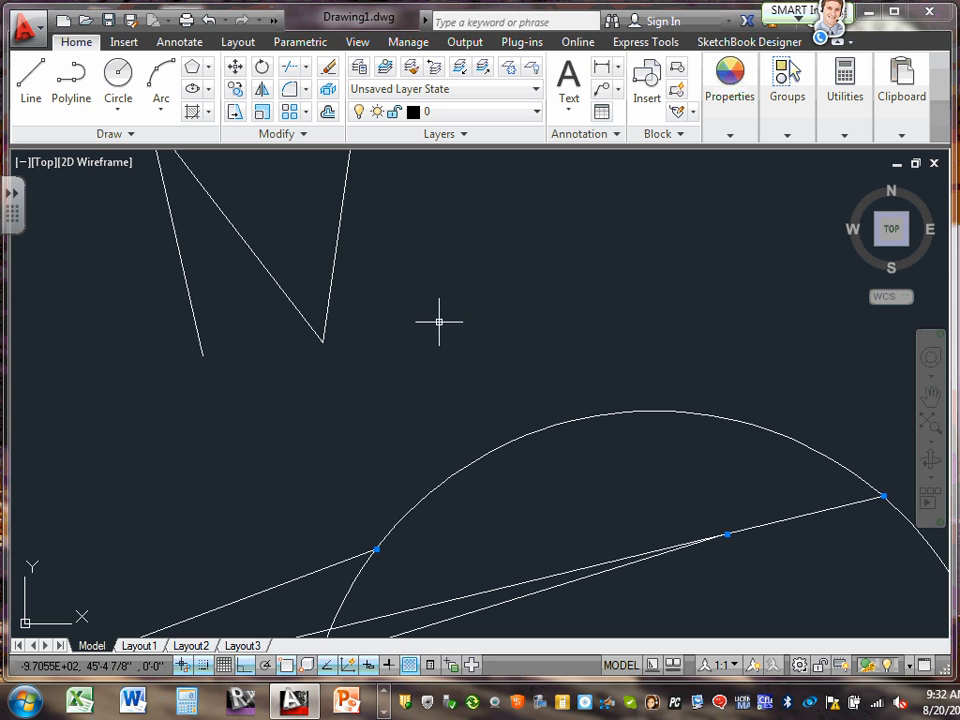
type("z")
key("Return")
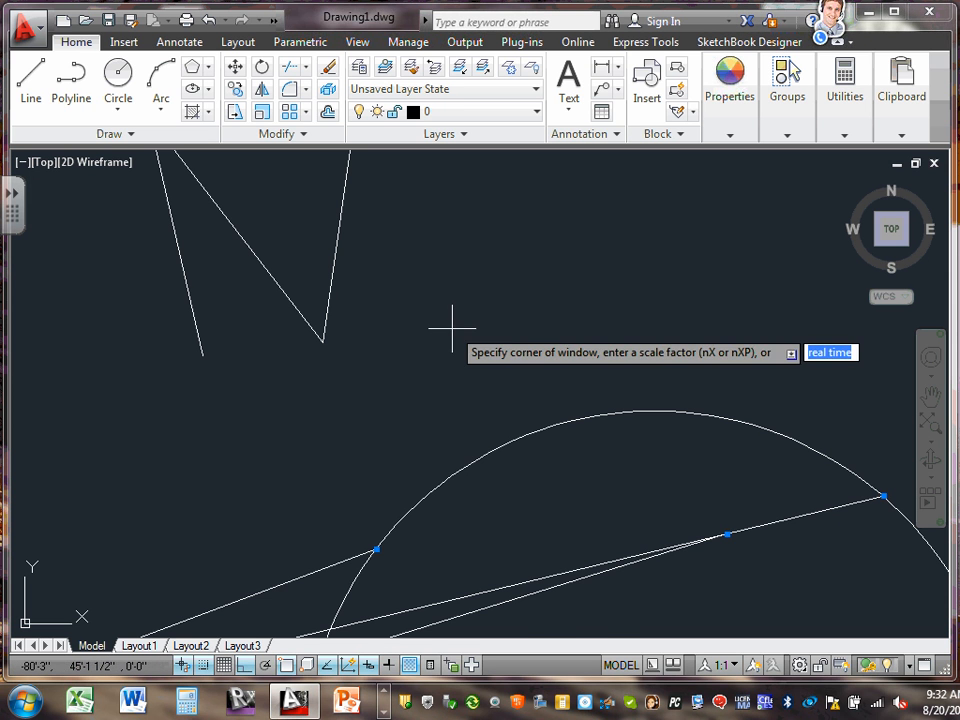
type("e")
key("Return")
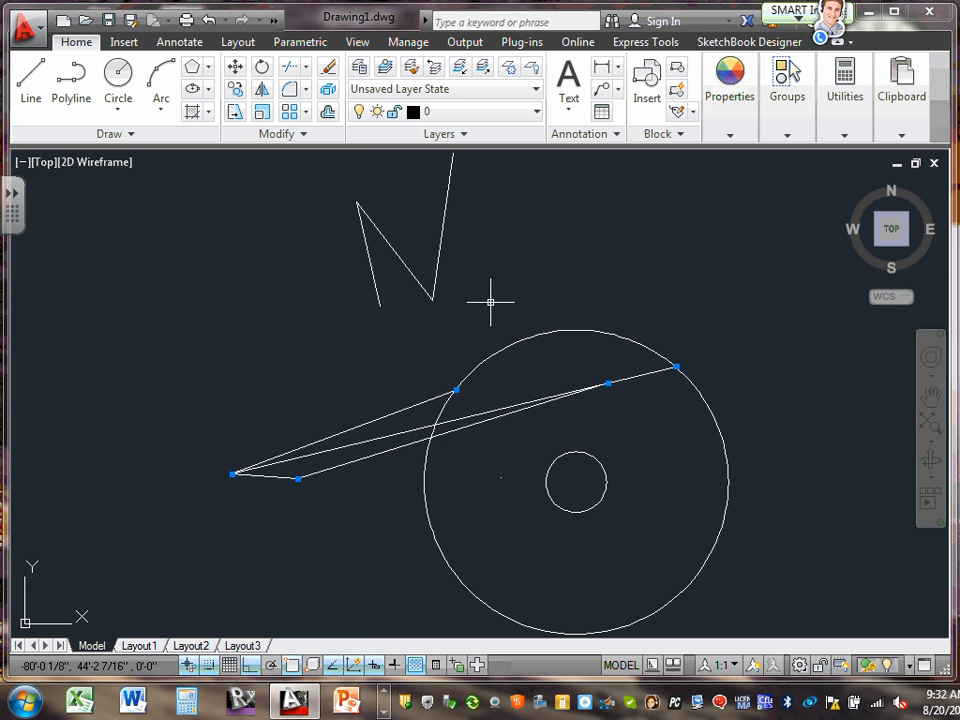
middle_click_drag(491, 300, 476, 420)
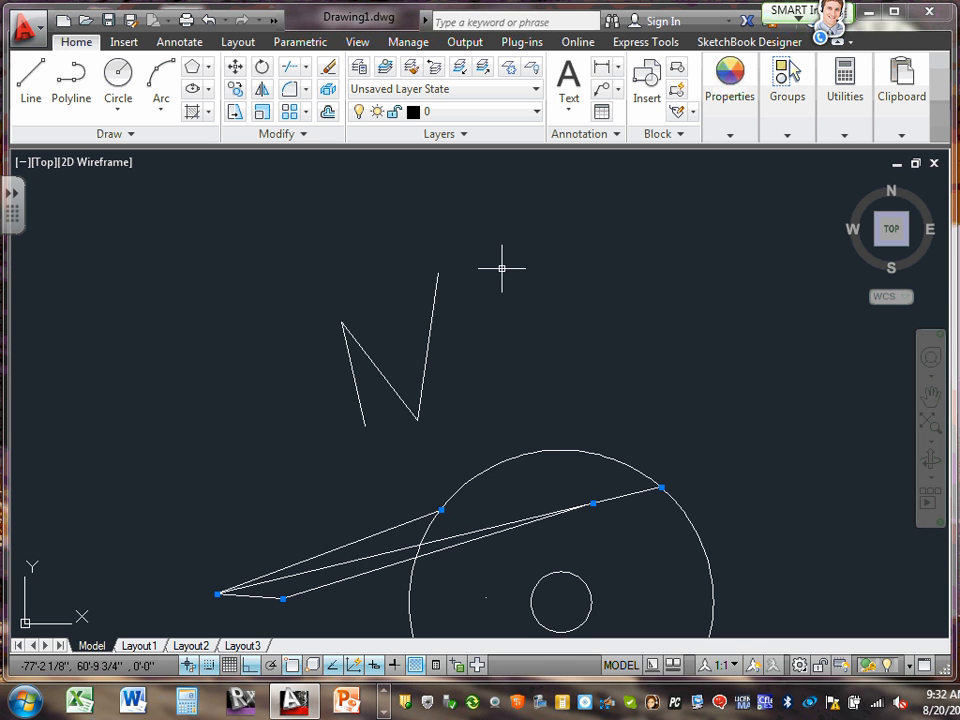
Rotate the zigzag lines by 45 degrees about the zigzag's lower-left free endpoint
left_click(261, 67)
left_click(248, 233)
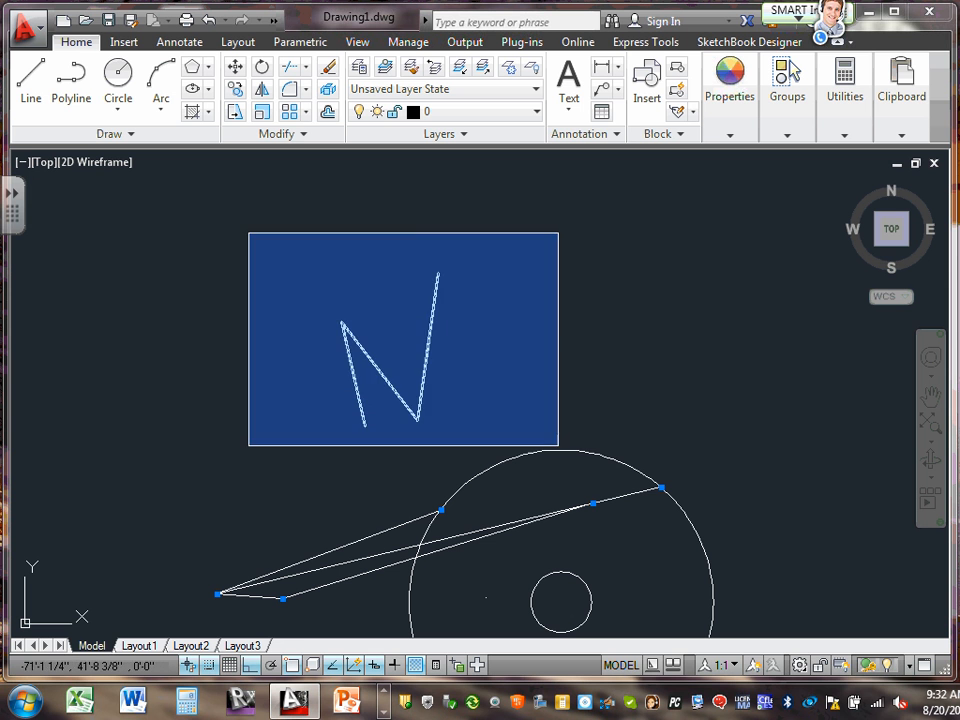
left_click(523, 445)
key("Return")
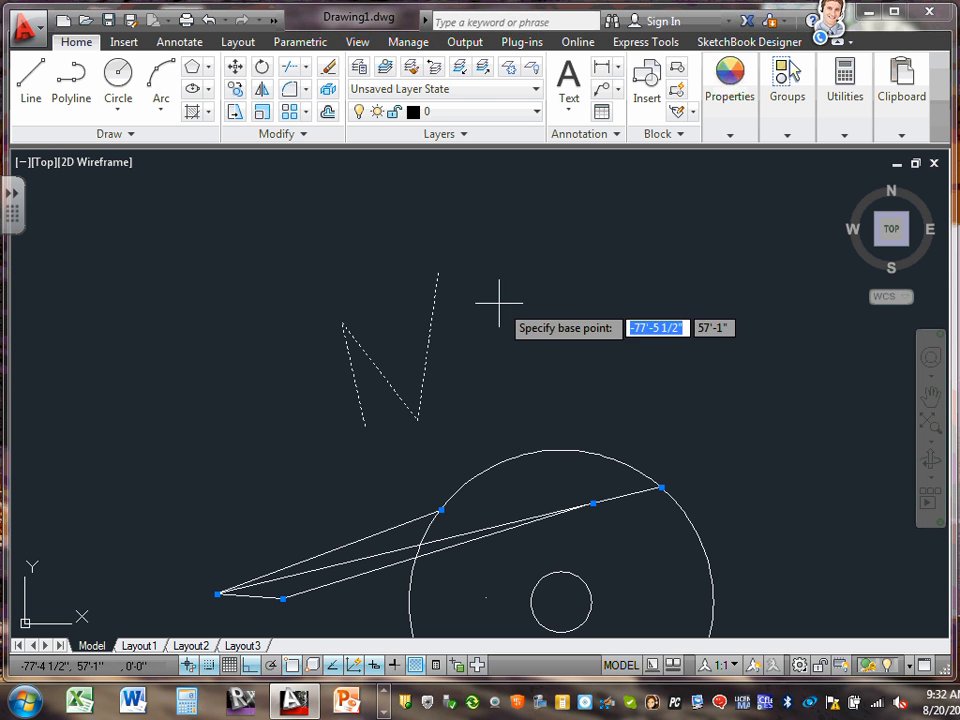
left_click(364, 425)
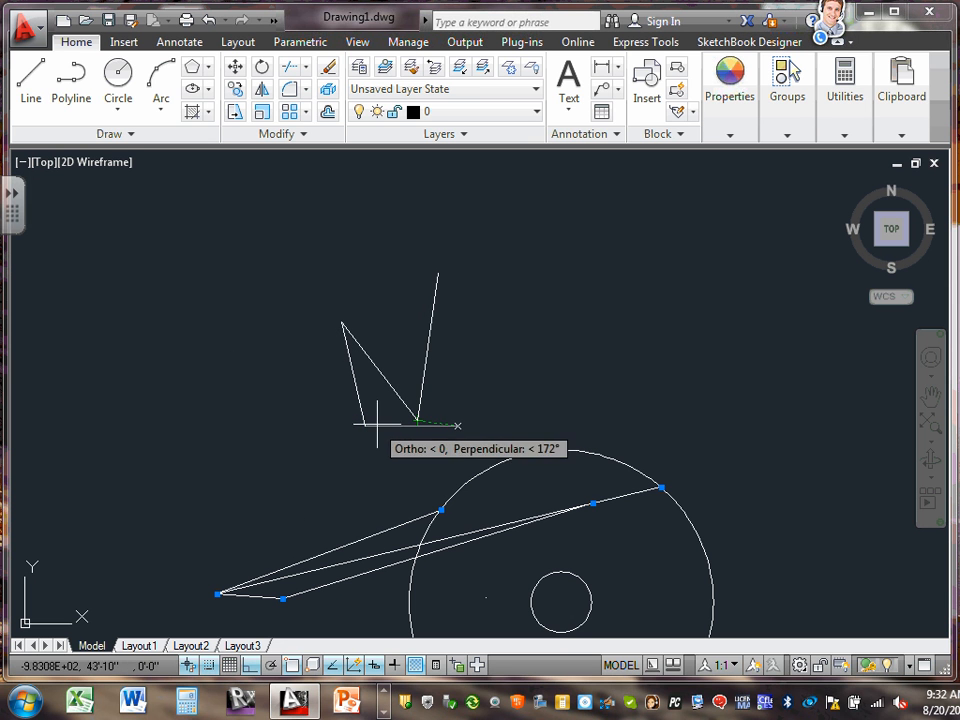
type("45")
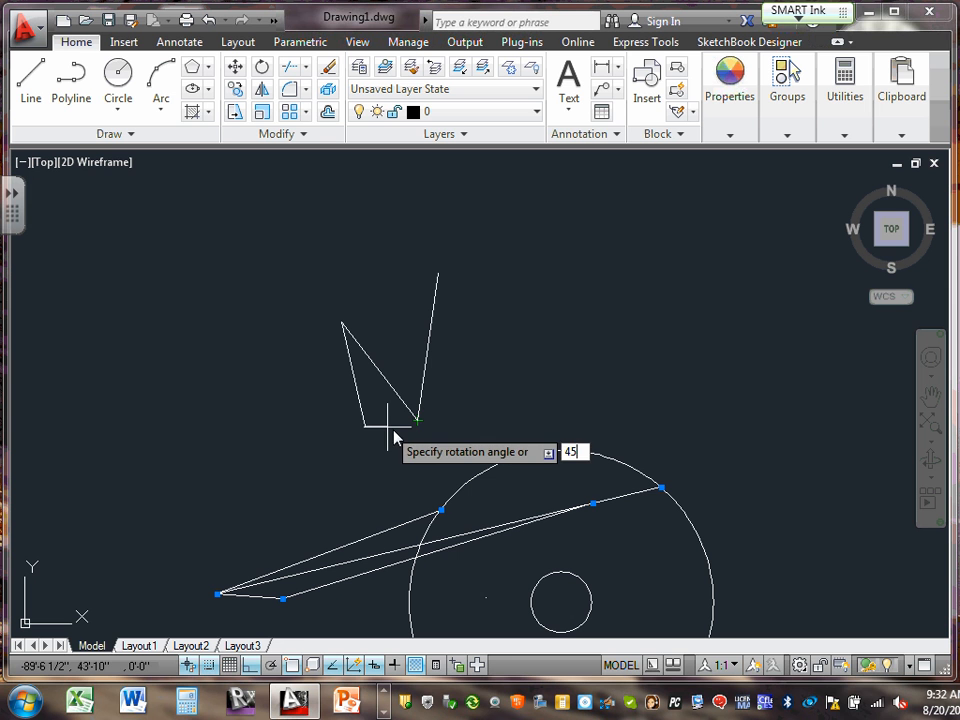
key("Return")
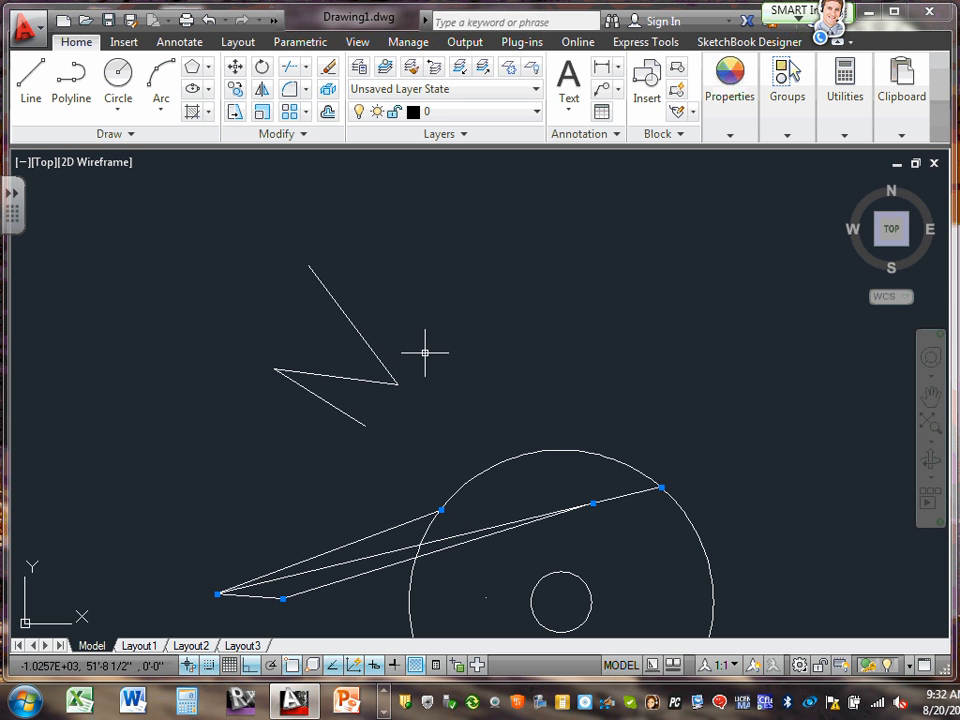
Move the zigzag by its lower free endpoint horizontally to the right, until that endpoint lies directly above the circles' center
left_click(235, 66)
left_click(235, 253)
left_click(430, 463)
left_click(435, 459)
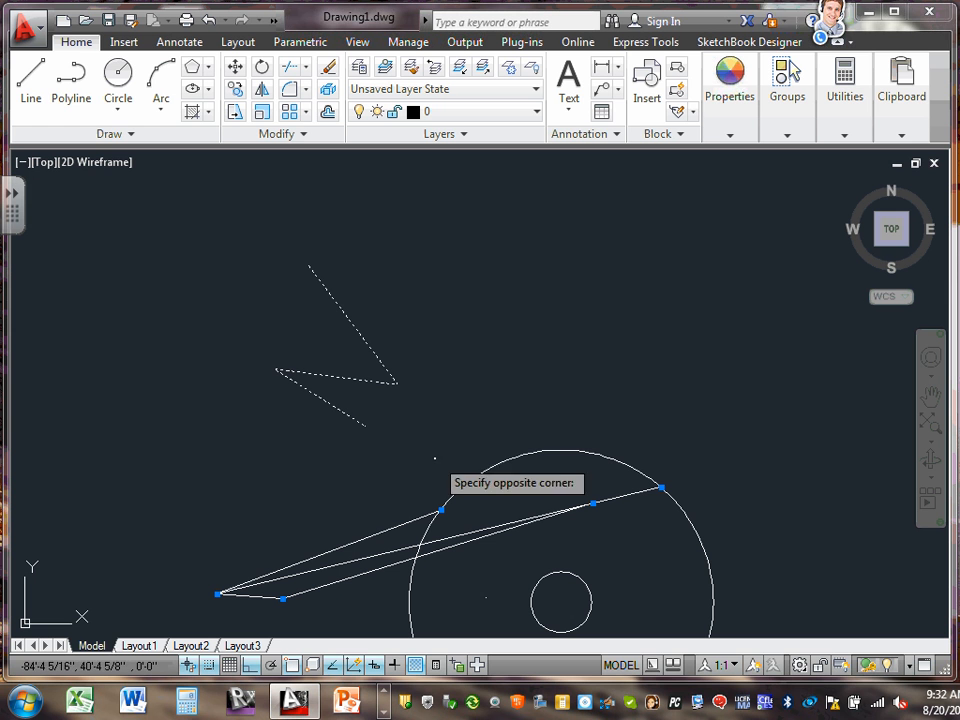
left_click(386, 446)
key("Return")
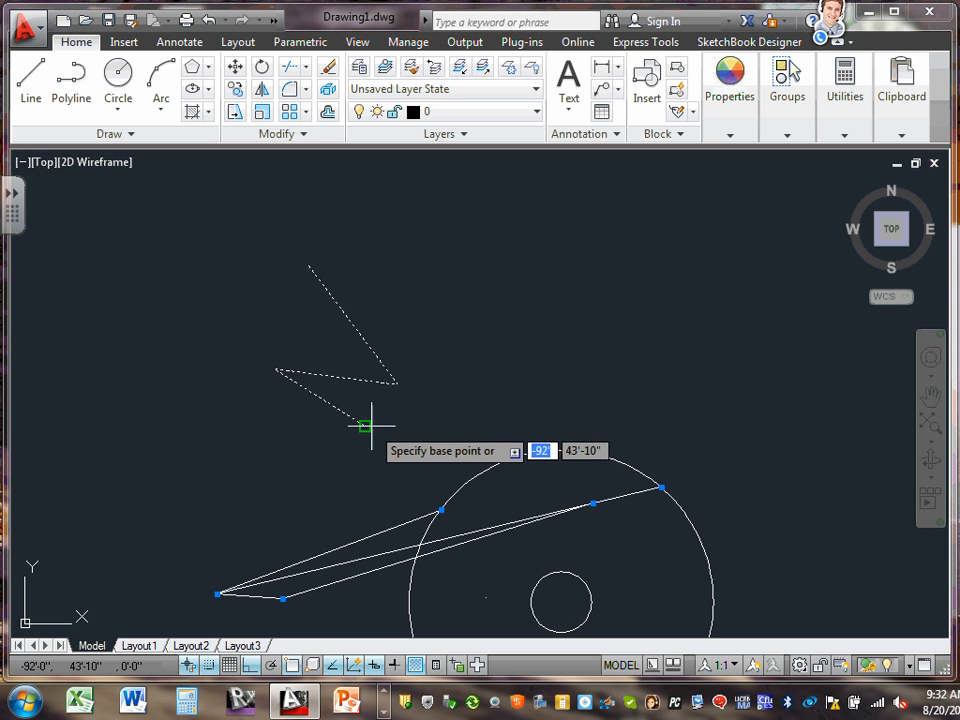
left_click(365, 426)
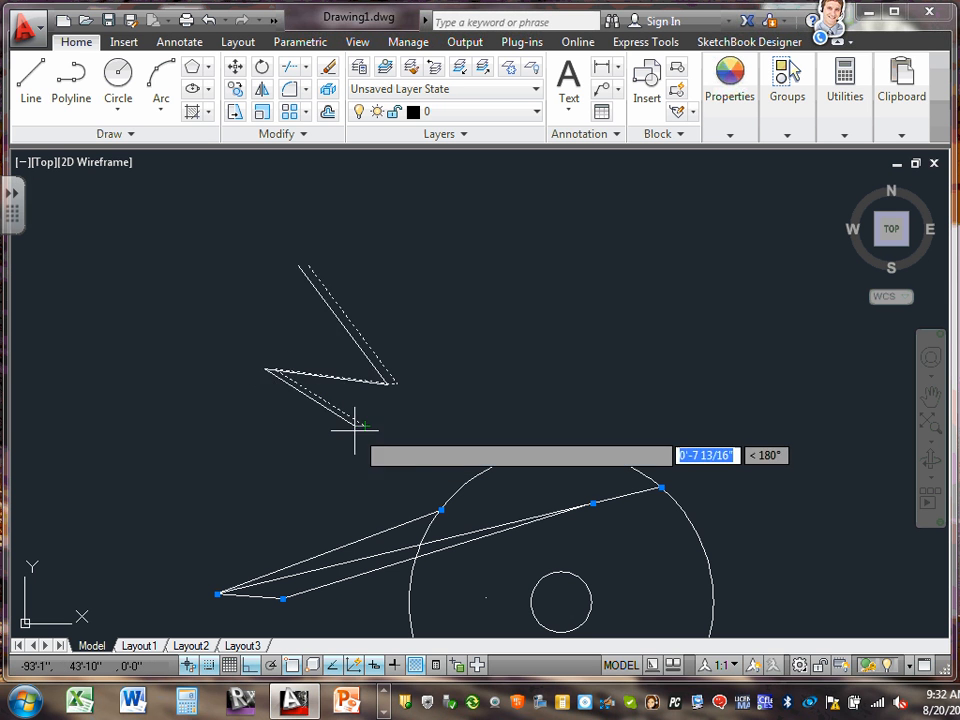
left_click(561, 317)
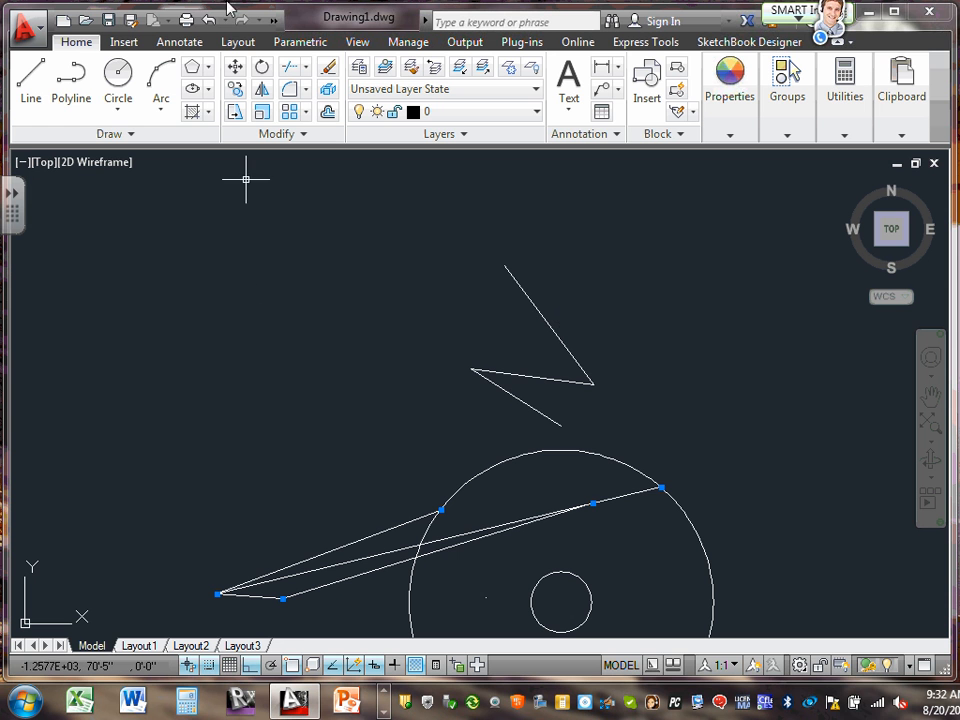
Try to rotate the zigzag about its lower free endpoint, switching Ortho off for free rotation and back on
left_click(262, 67)
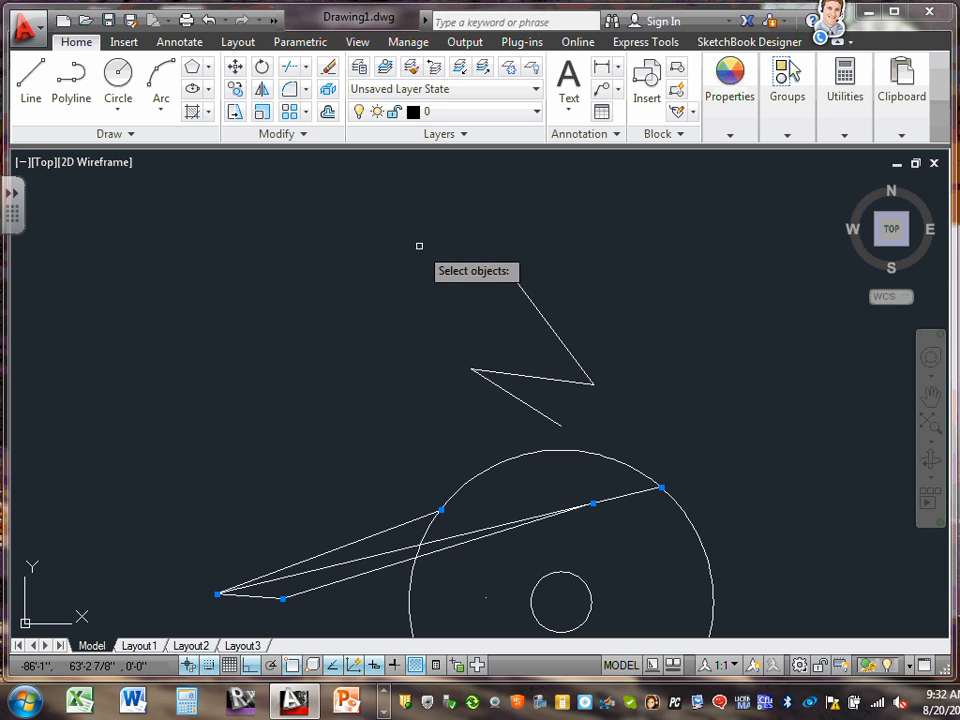
left_click(416, 234)
left_click(745, 444)
left_click(745, 444)
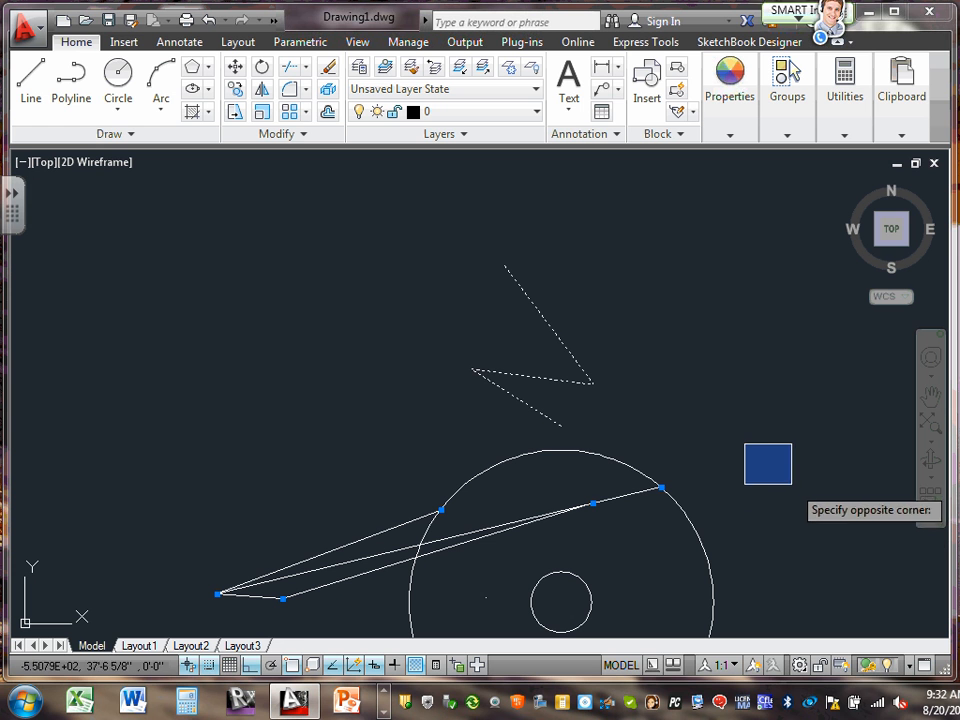
left_click(789, 476)
key("Return")
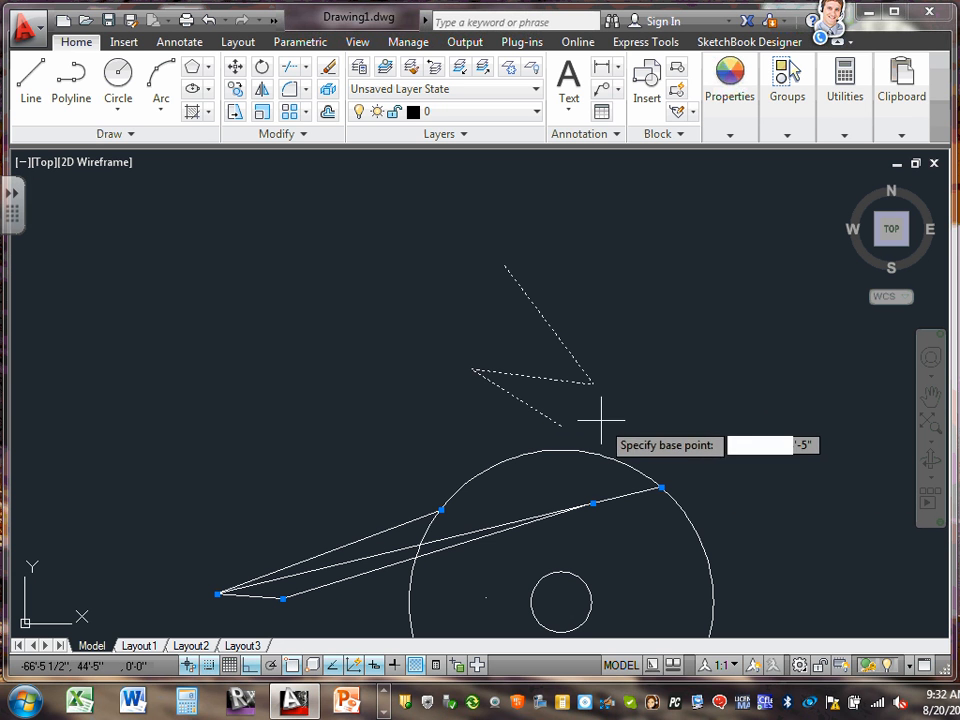
left_click(560, 426)
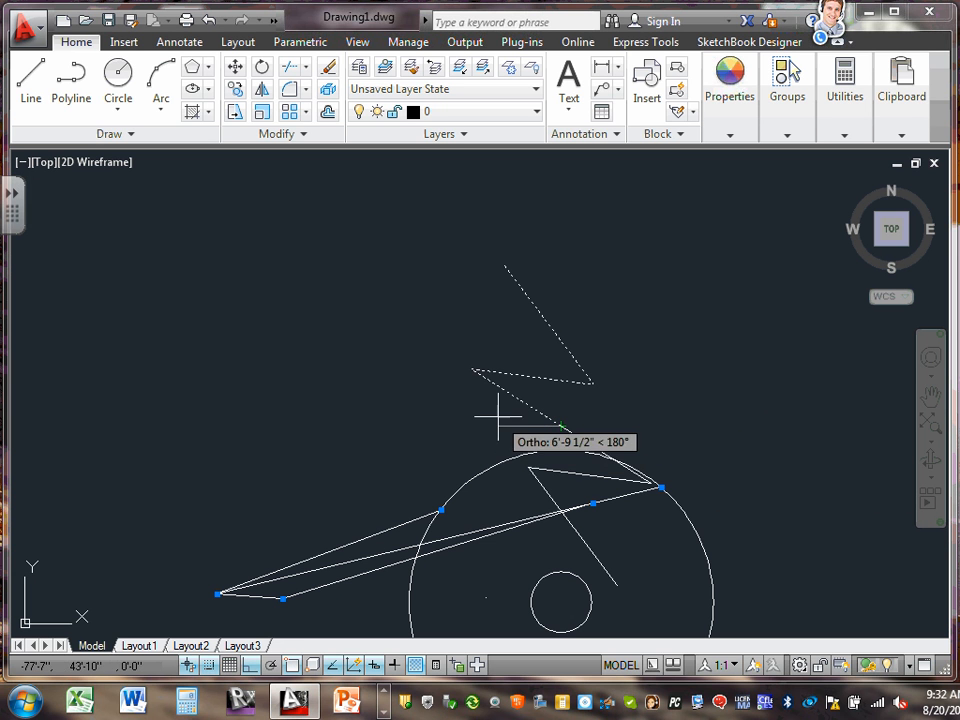
left_click(266, 665)
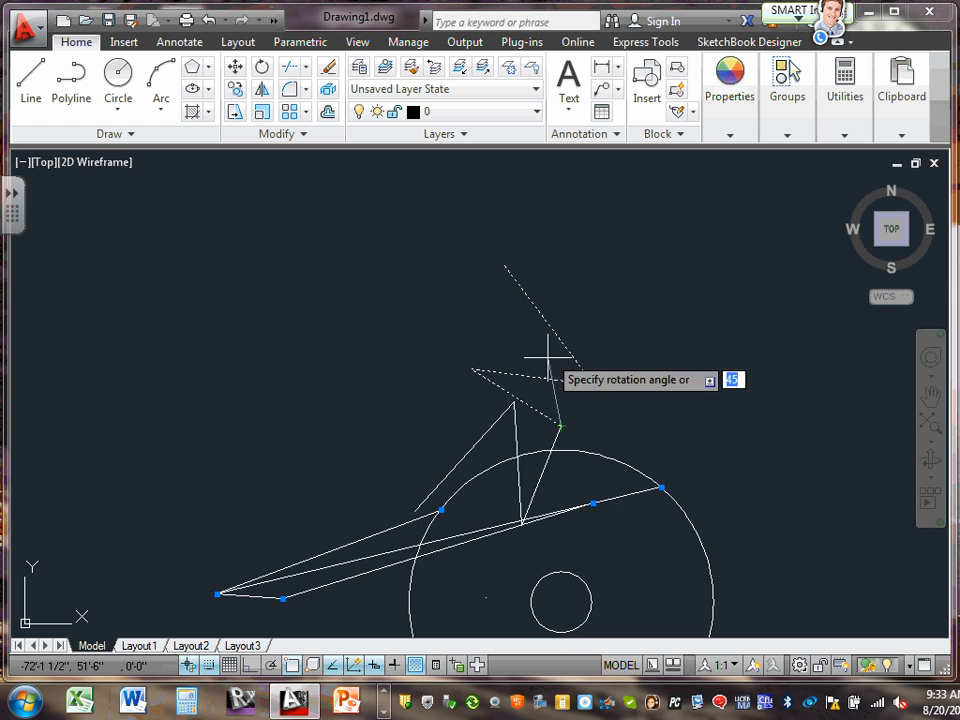
left_click(250, 665)
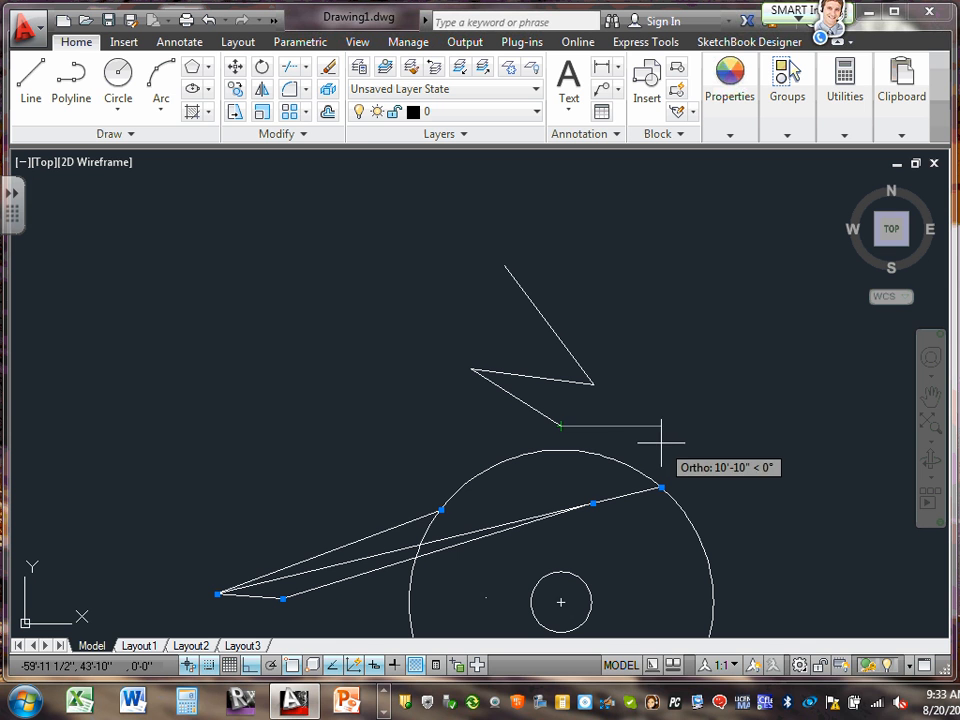
key("Escape")
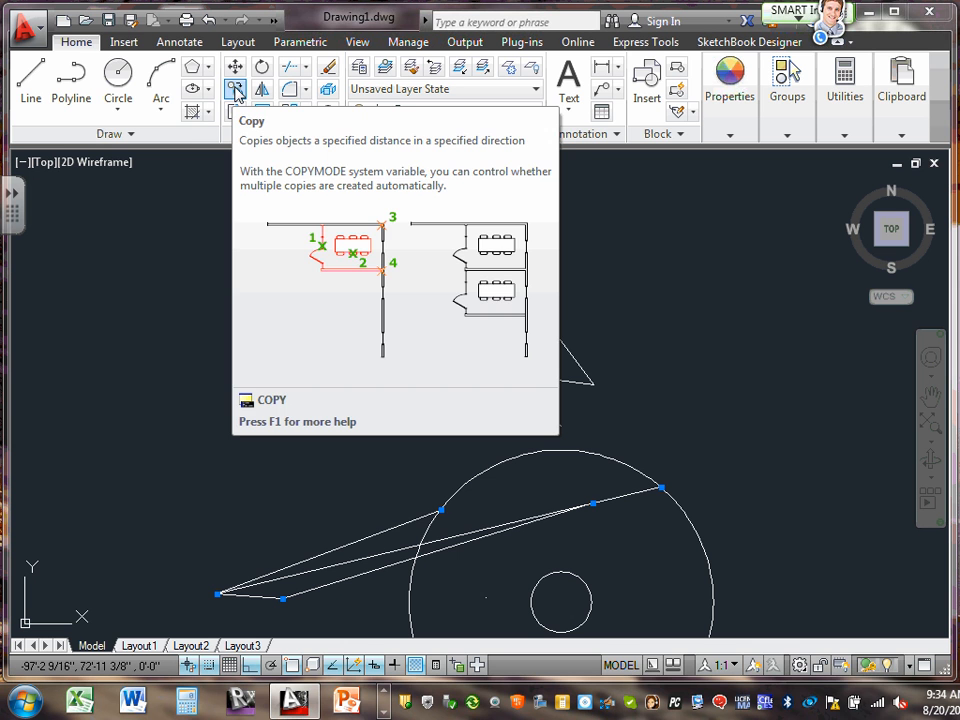
Copy the zigzag by its left corner horizontally, placing two spaced copies to its left and one to its right
left_click(236, 92)
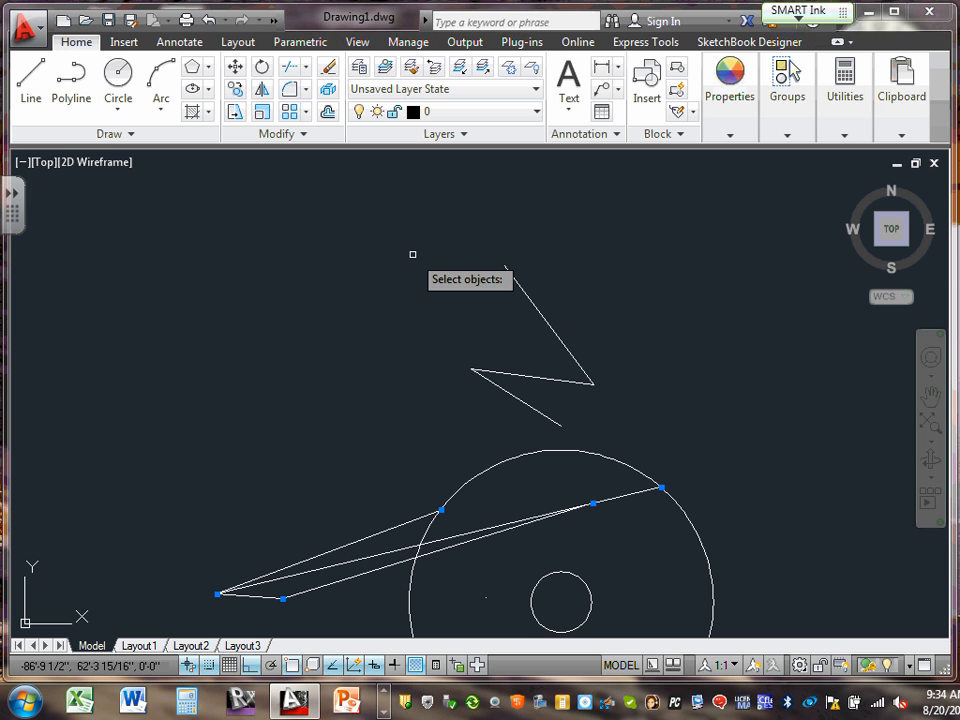
left_click(337, 175)
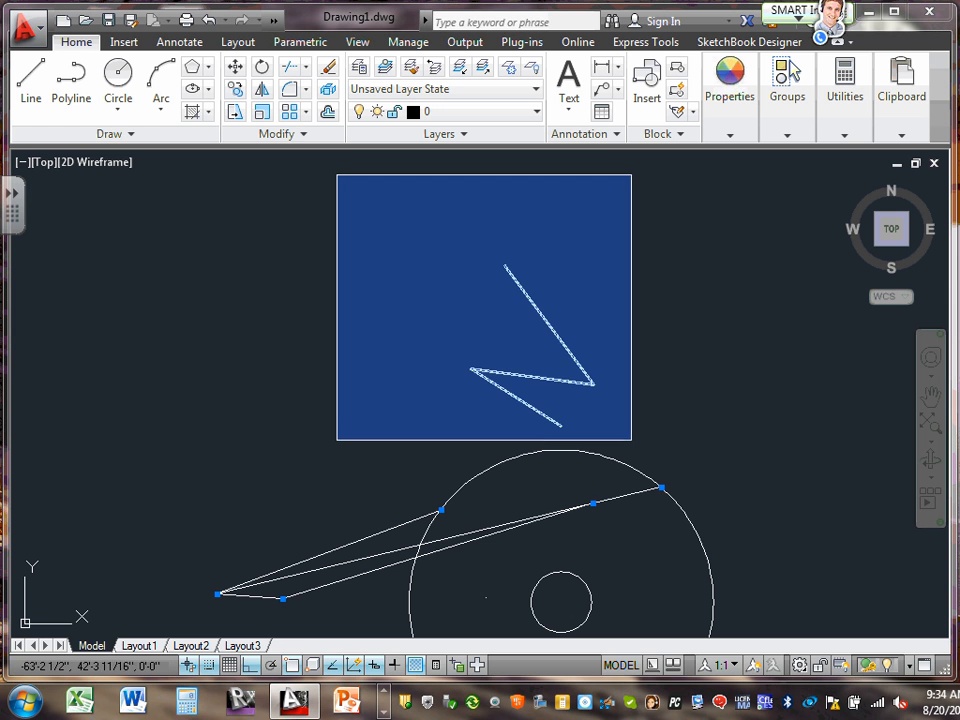
left_click(619, 435)
key("Return")
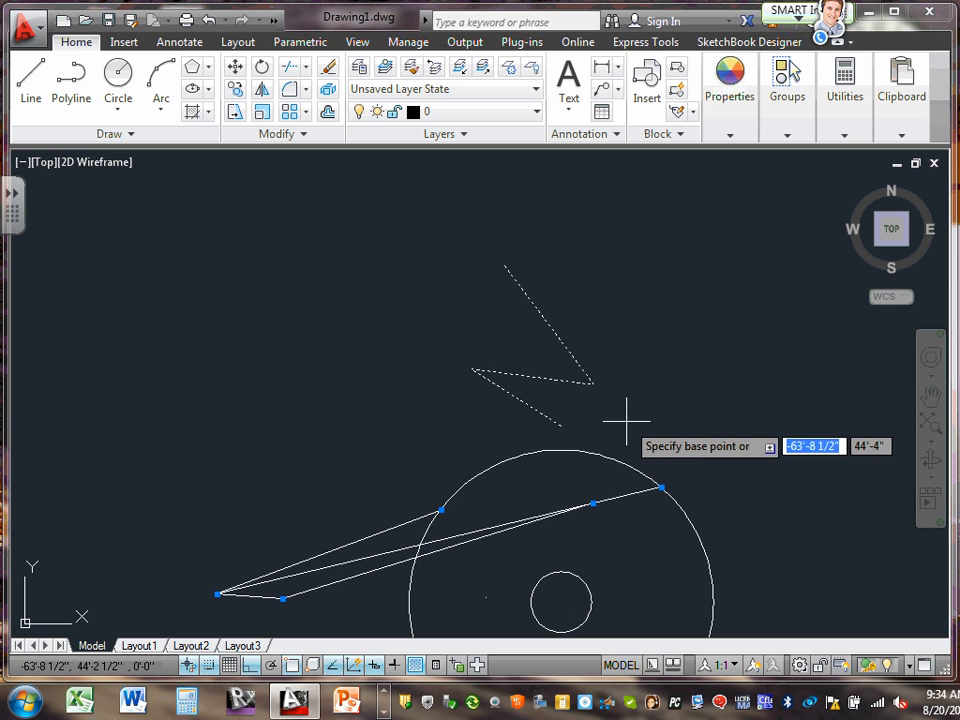
left_click(470, 369)
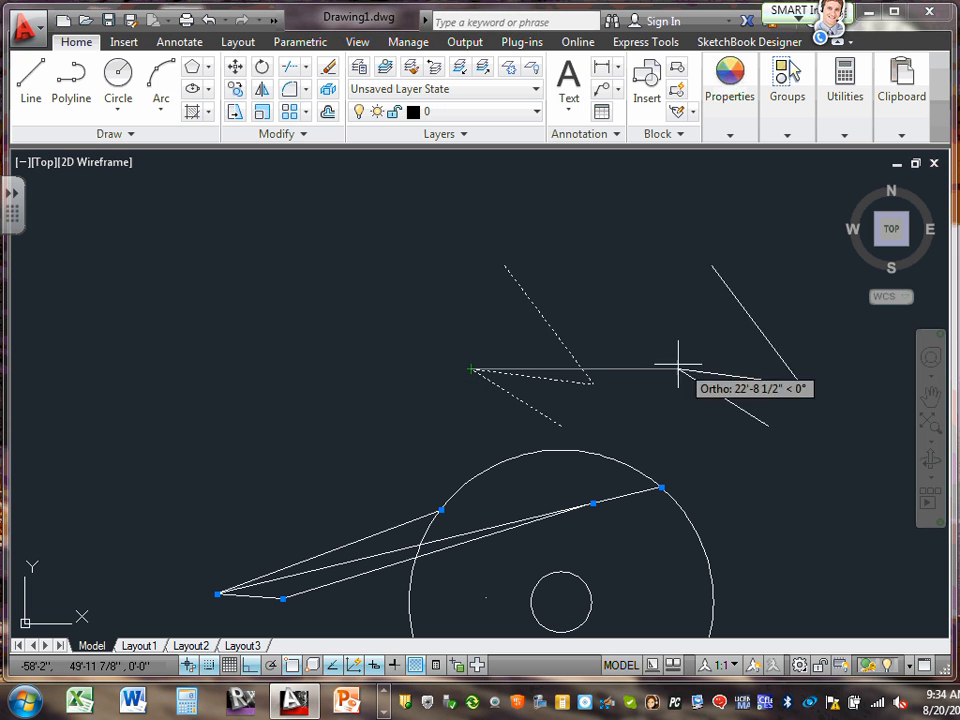
left_click(290, 370)
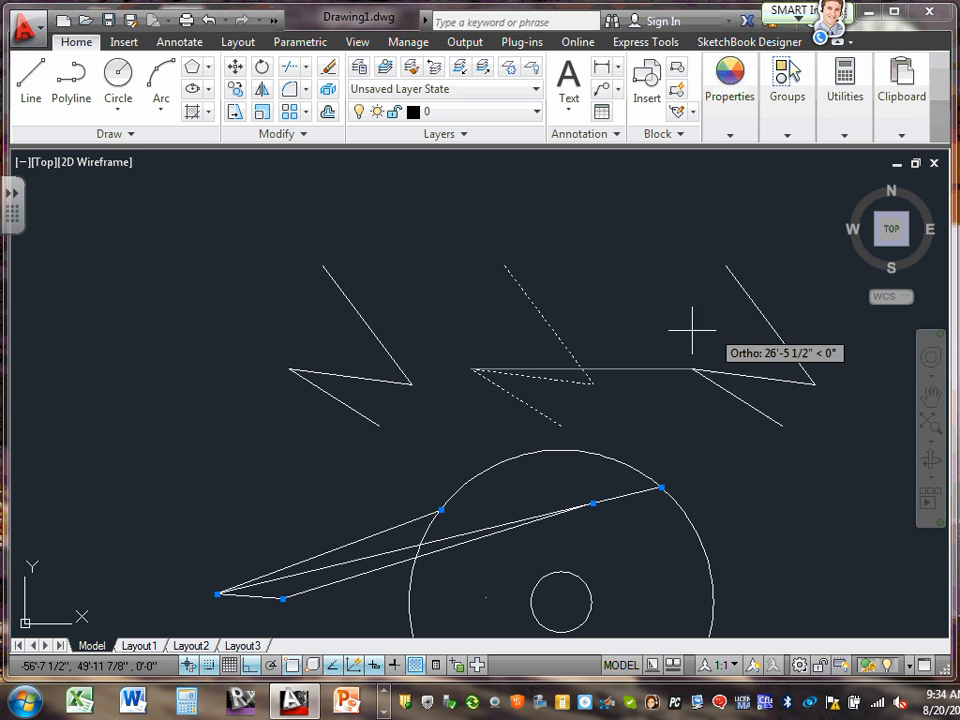
left_click(699, 305)
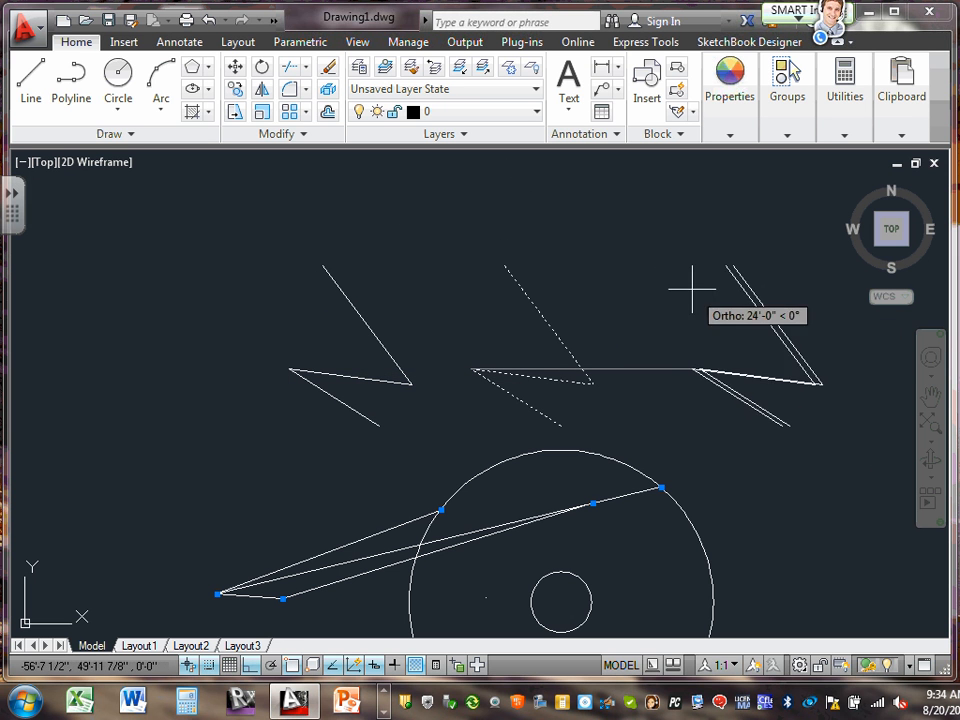
left_click(115, 273)
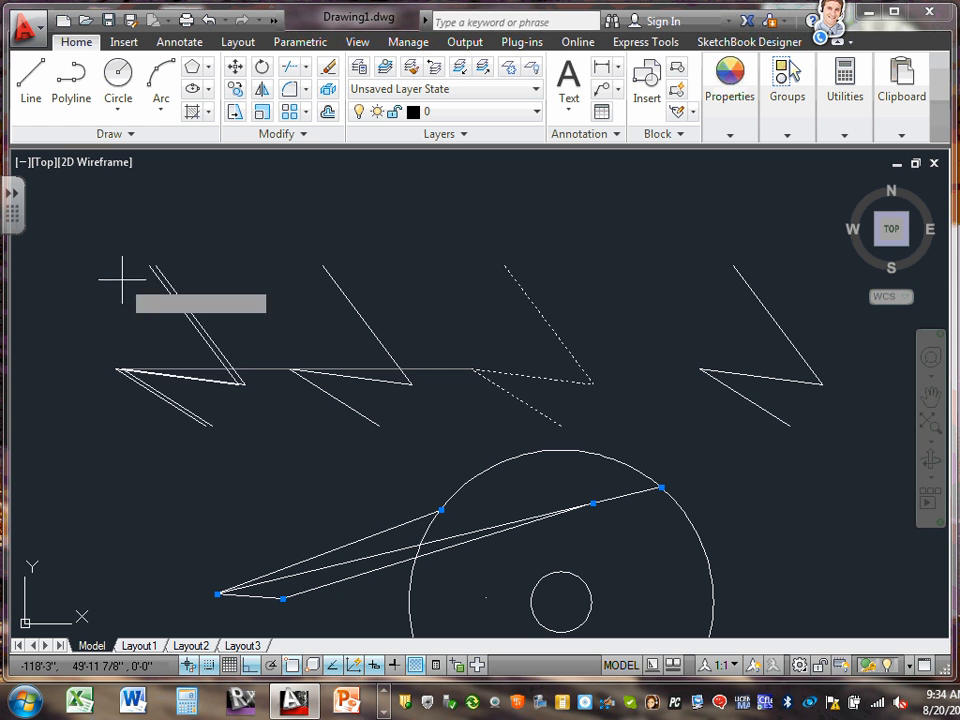
key("Return")
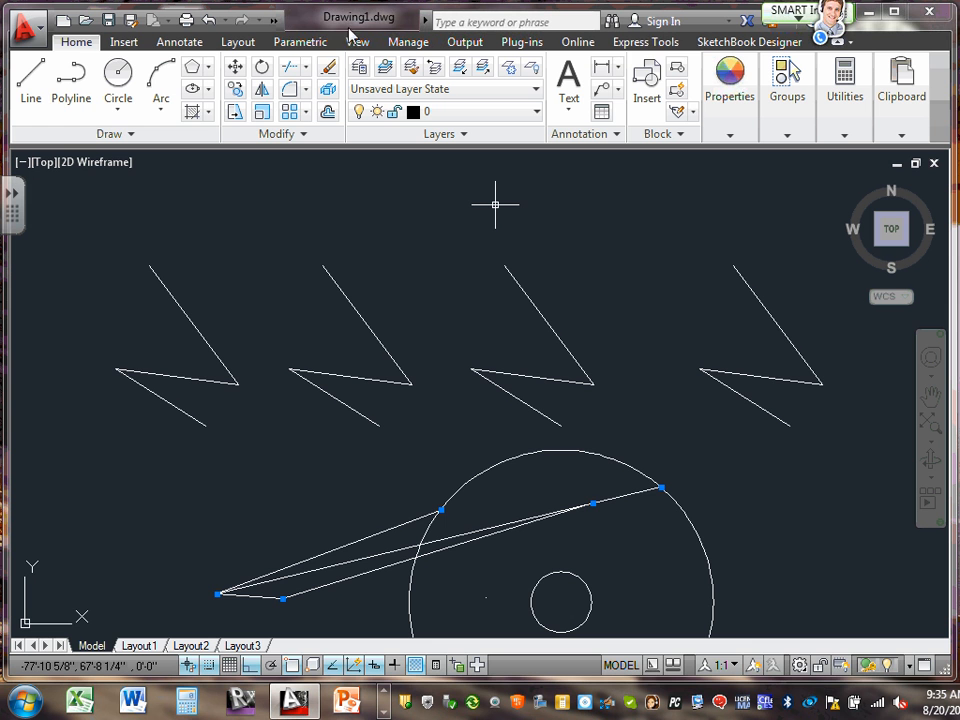
Scale the leftmost zigzag by a factor of 2 about its left corner
scroll(326, 193, "down", 10)
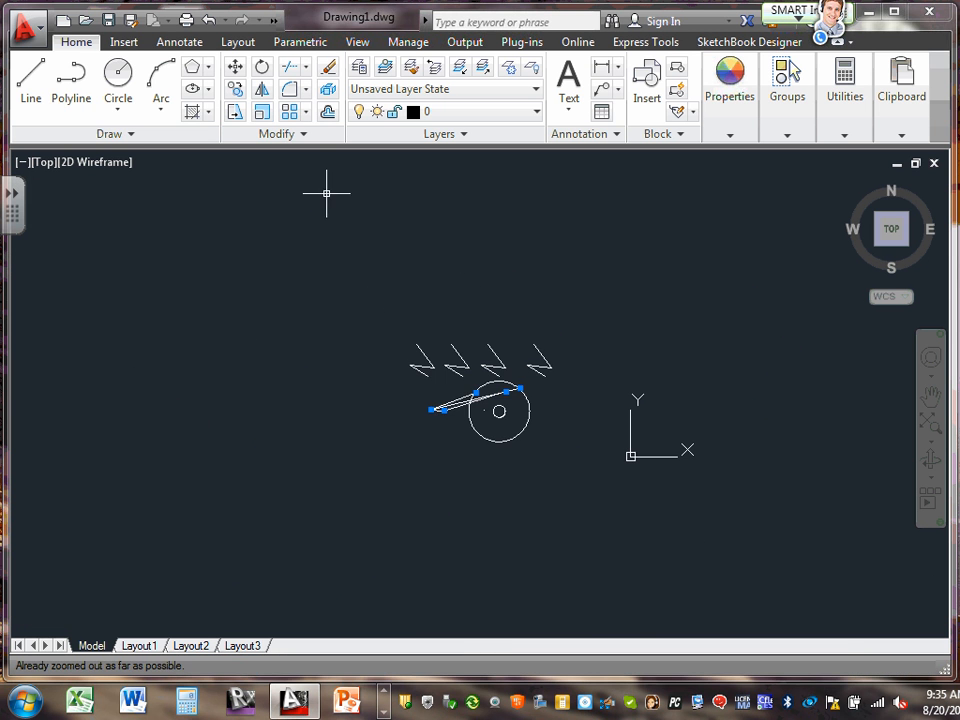
scroll(485, 347, "up", 4)
scroll(490, 352, "down", 2)
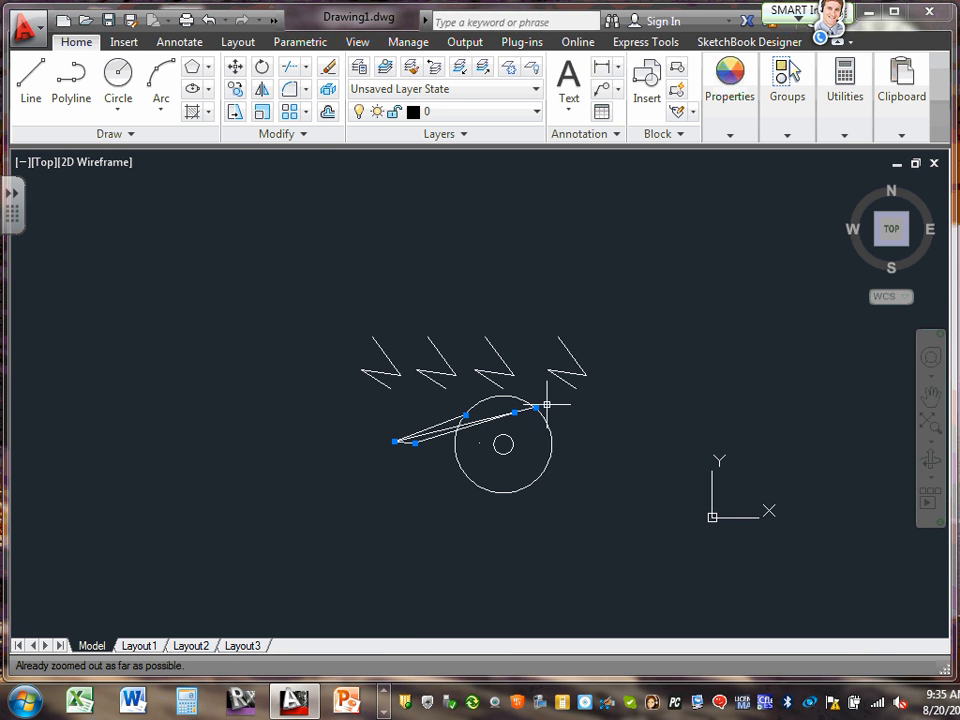
scroll(448, 380, "up", 2)
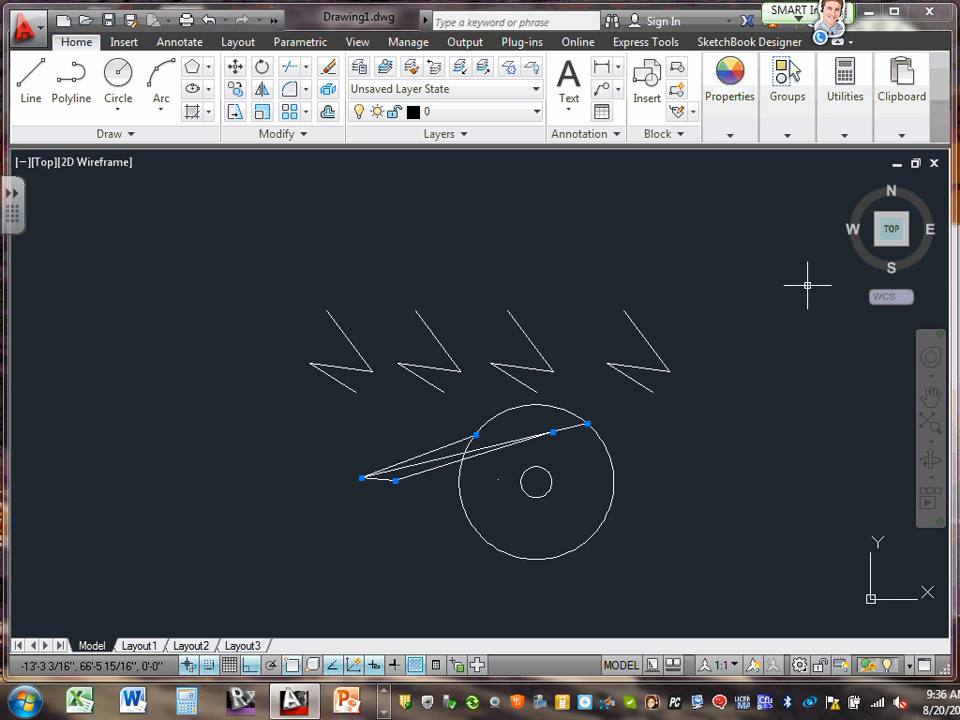
left_click(262, 116)
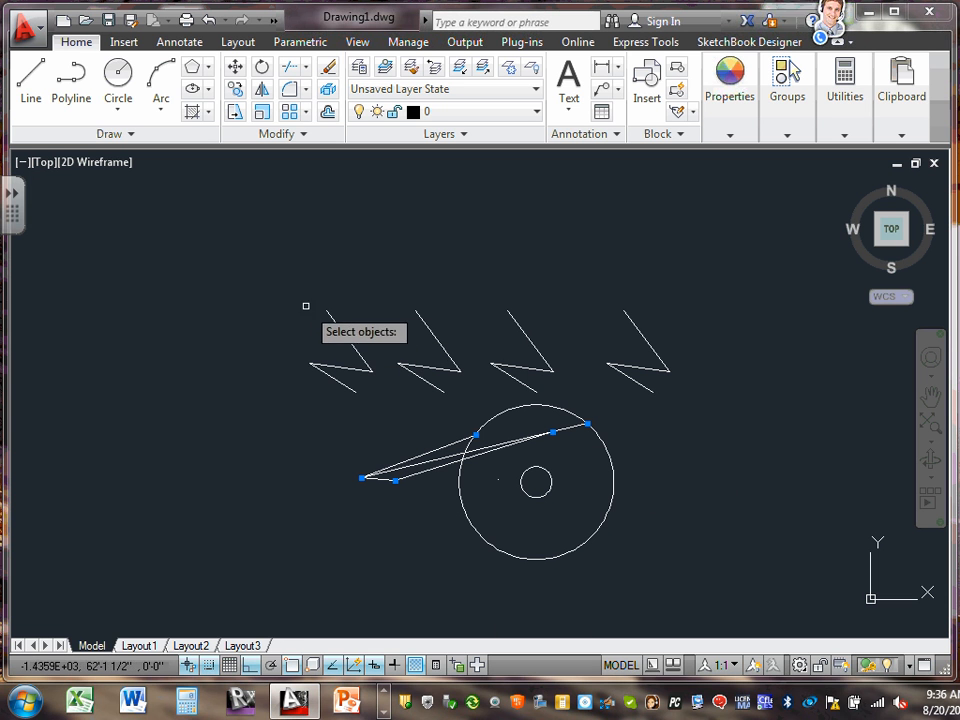
left_click(253, 272)
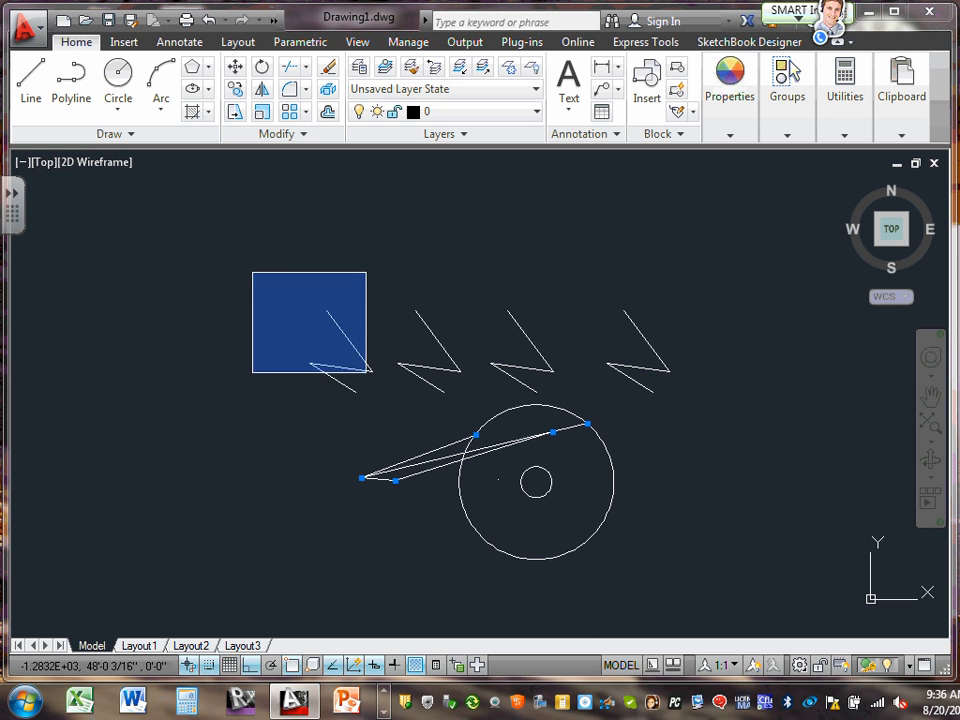
left_click(388, 420)
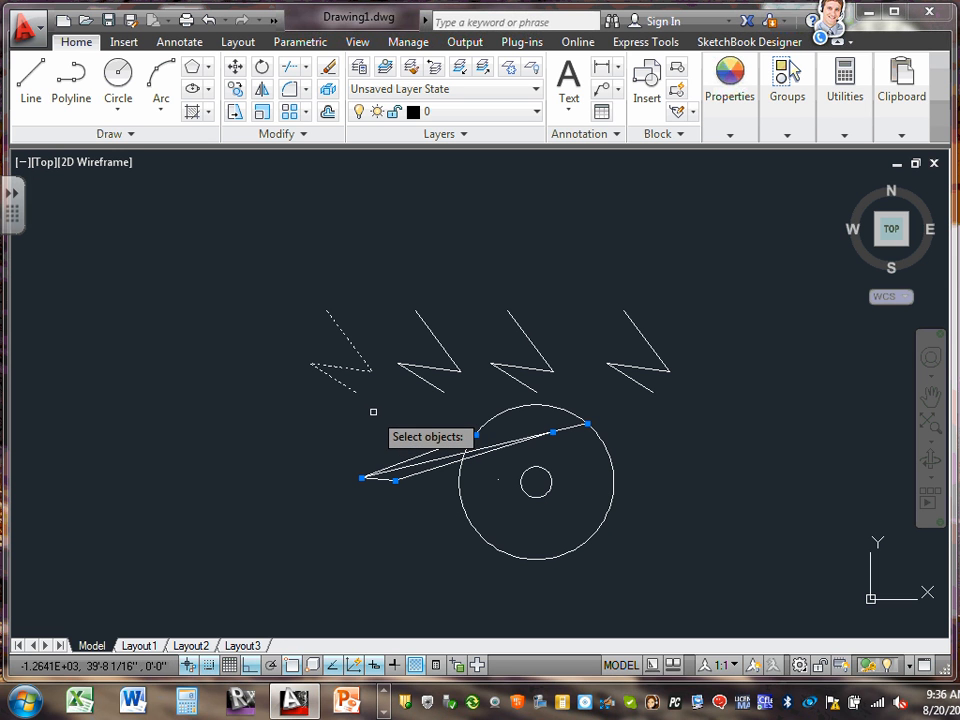
key("Return")
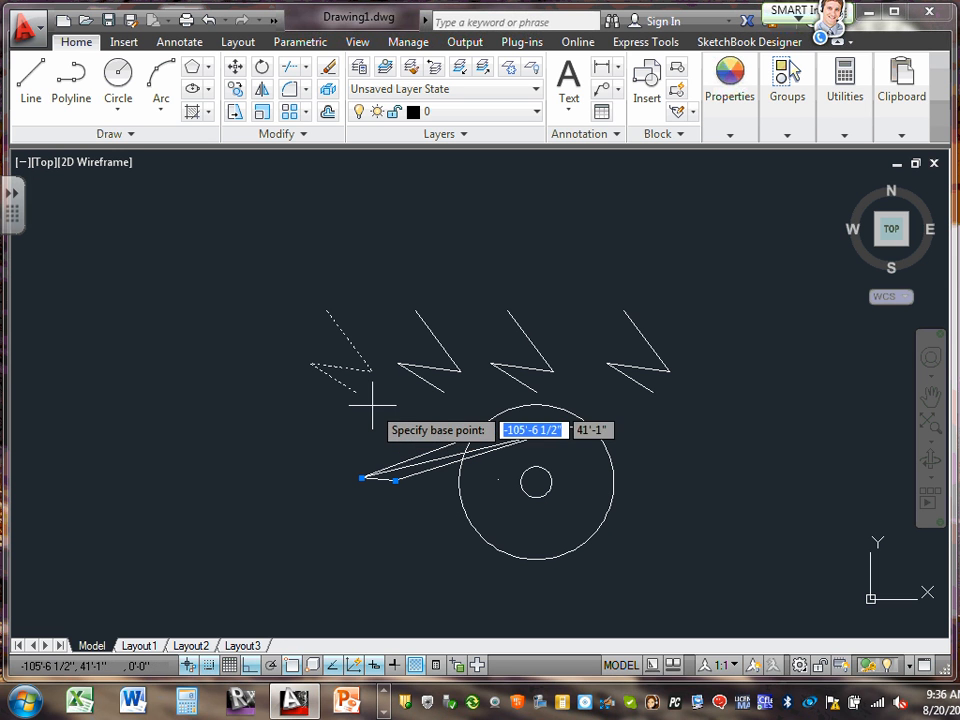
left_click(310, 363)
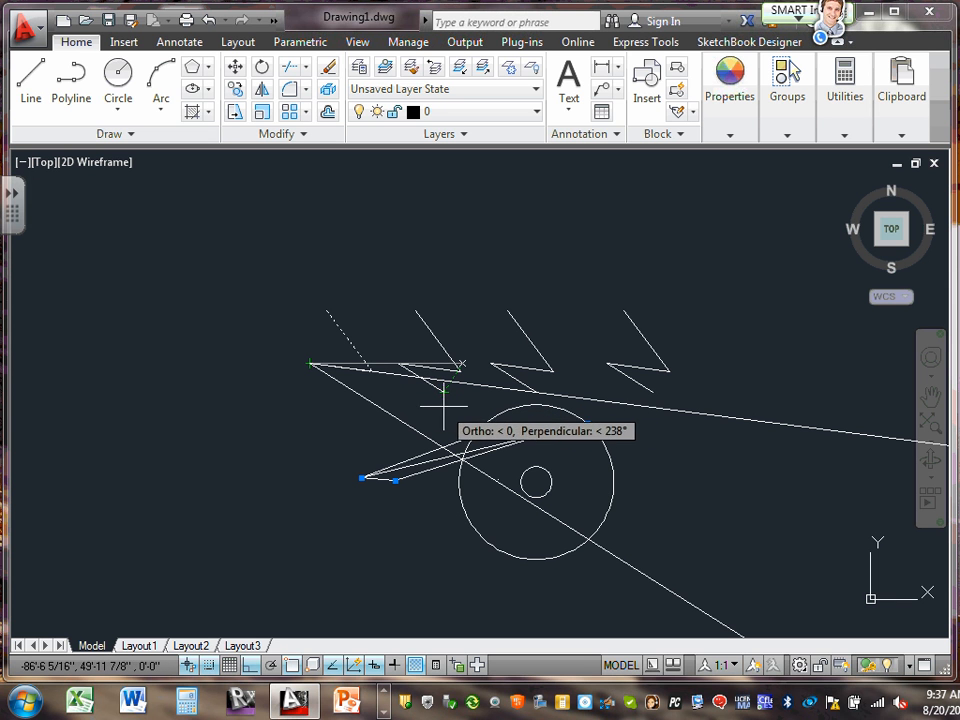
type("2")
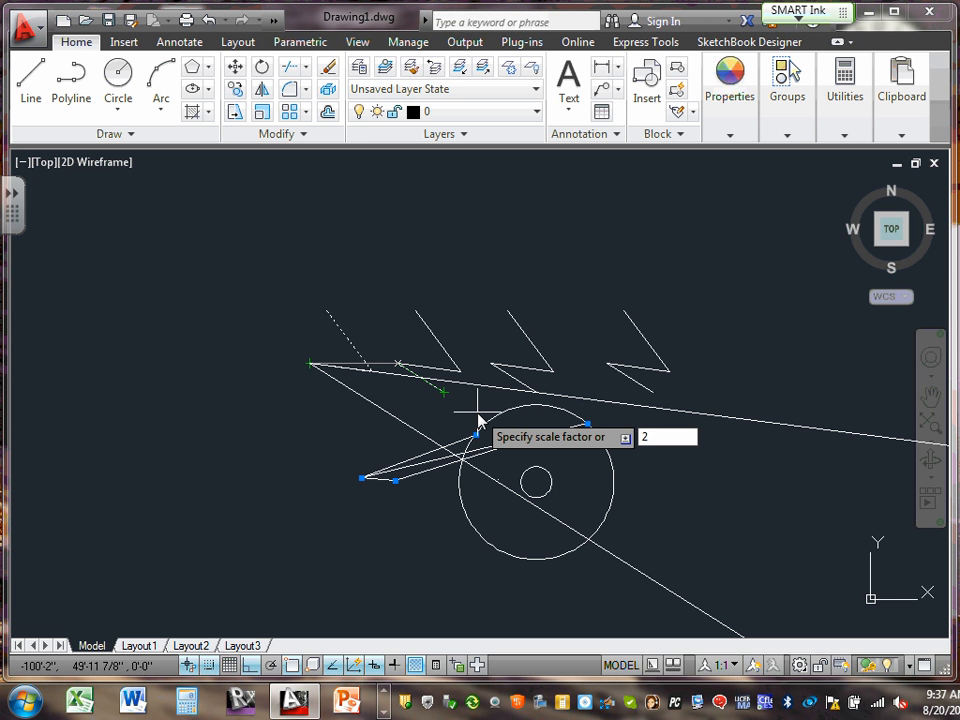
key("Return")
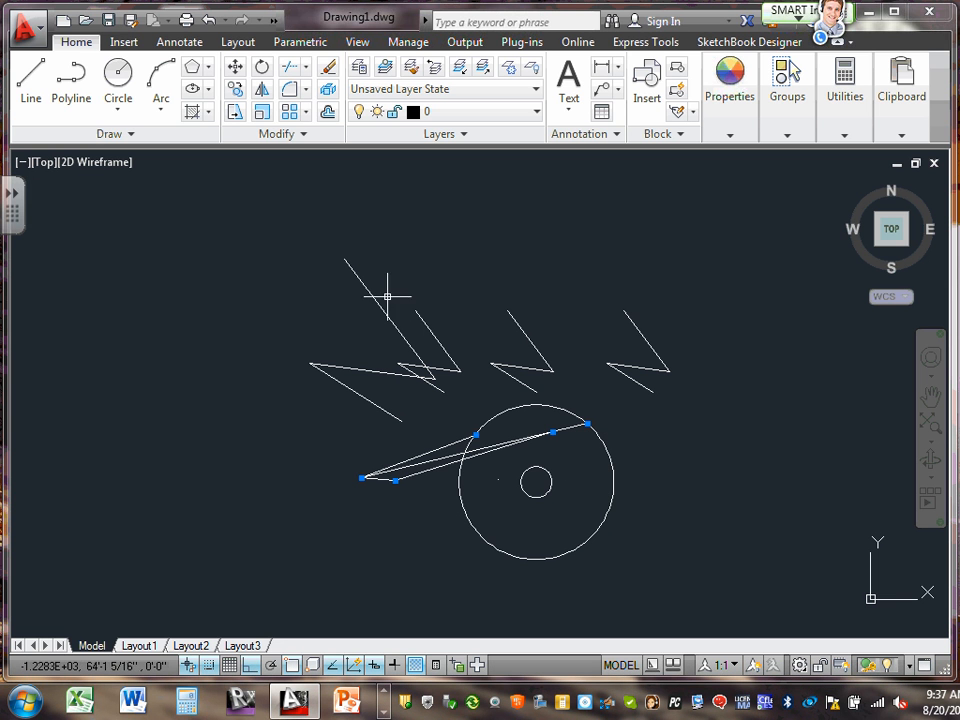
left_click(259, 111)
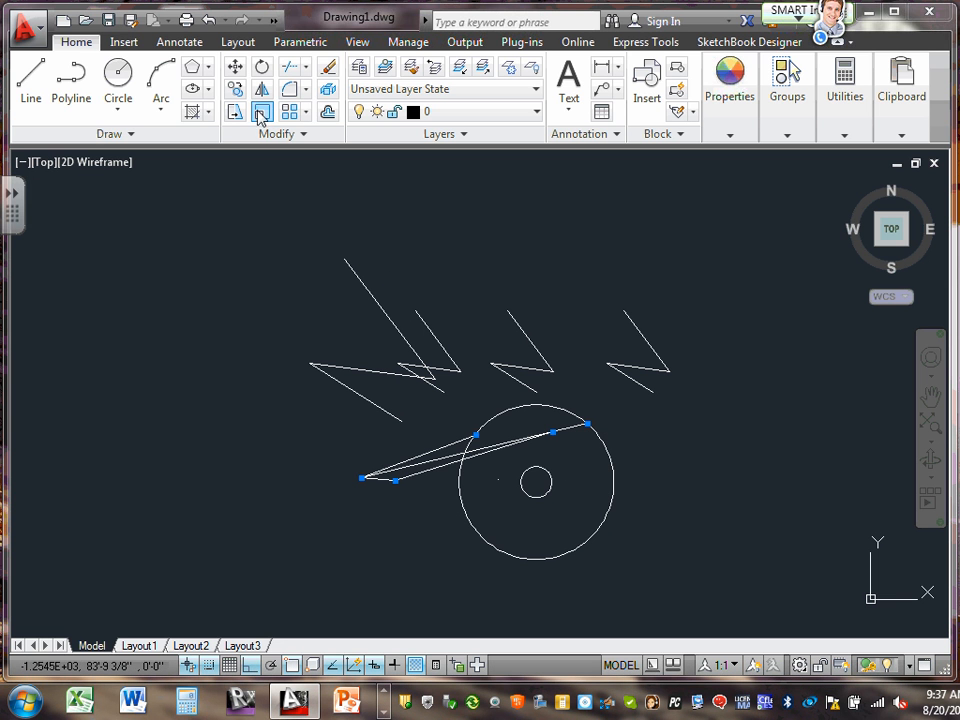
left_click(375, 297)
key("Return")
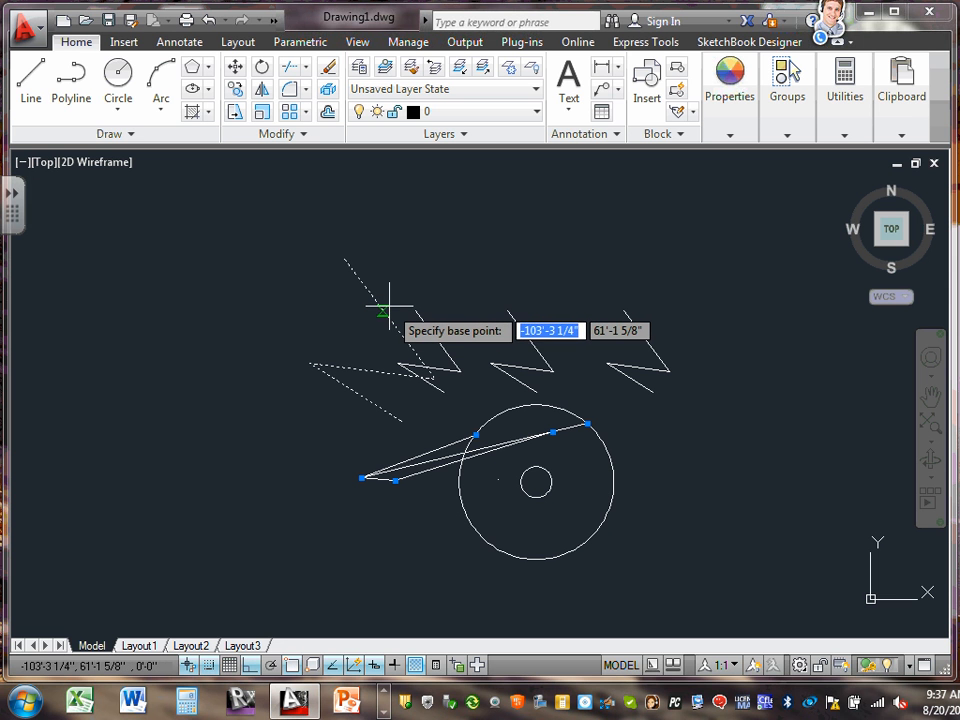
type(".5")
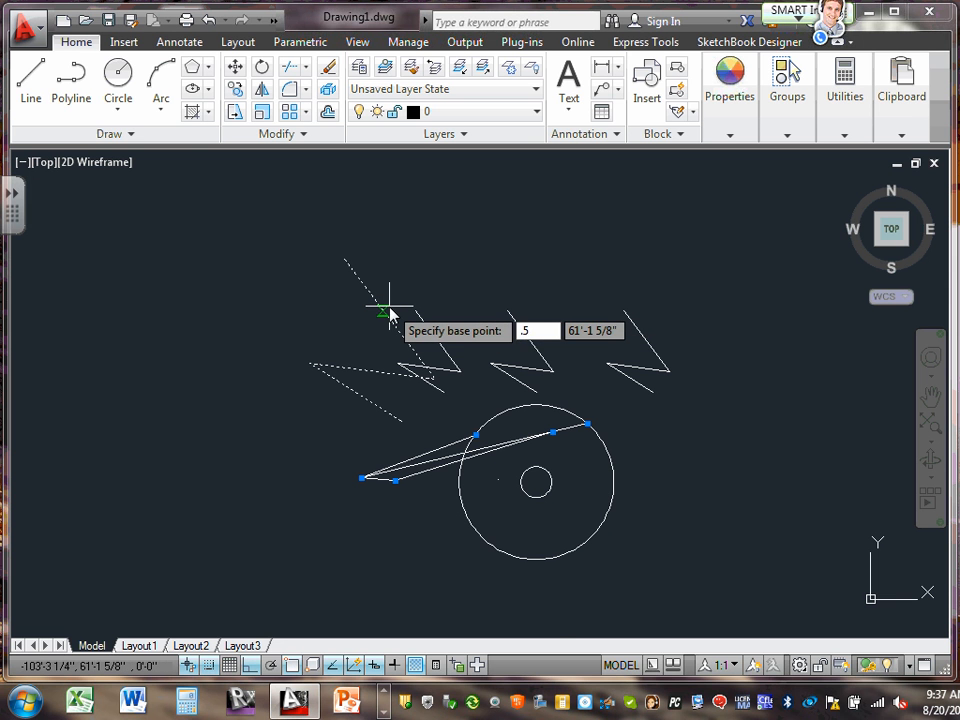
key("Return")
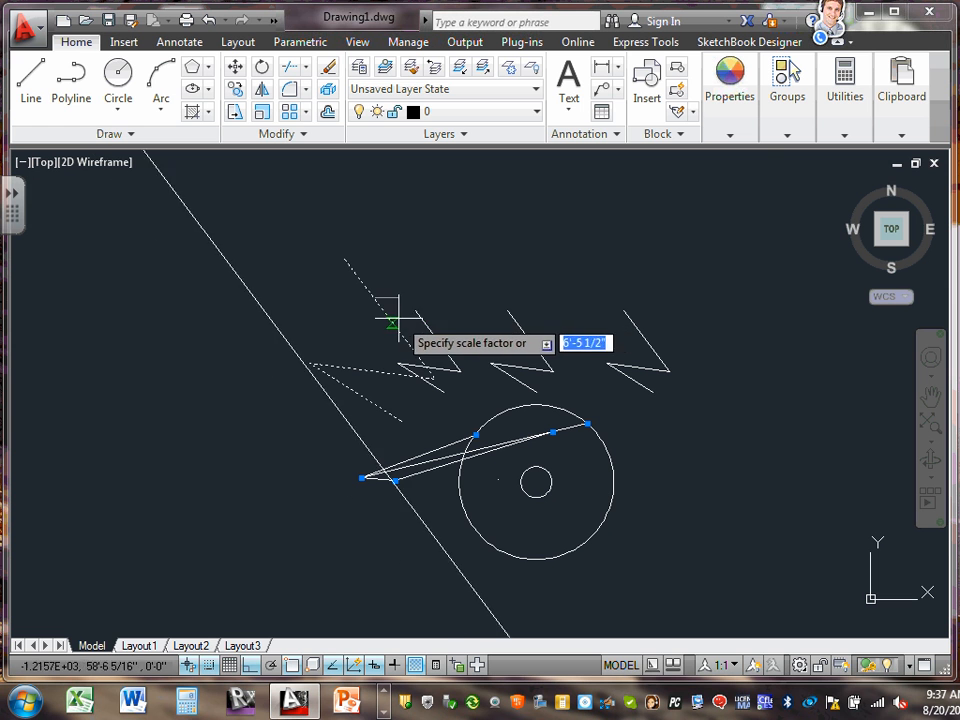
left_click(404, 311)
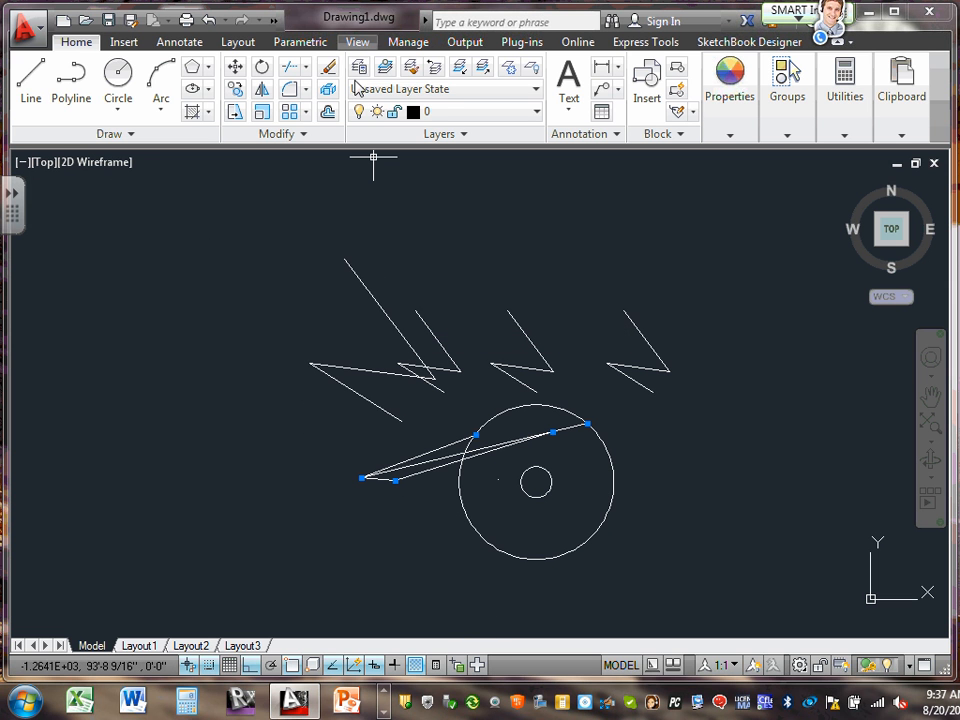
Scale the enlarged leftmost zigzag by a factor of .5 about its left corner
left_click(266, 72)
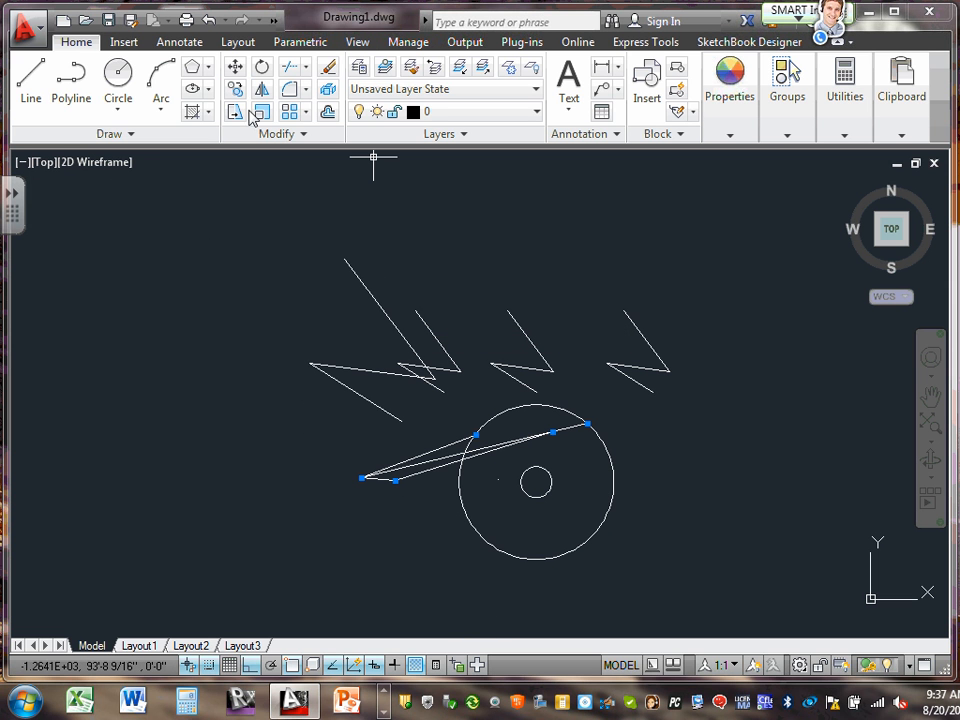
left_click(366, 284)
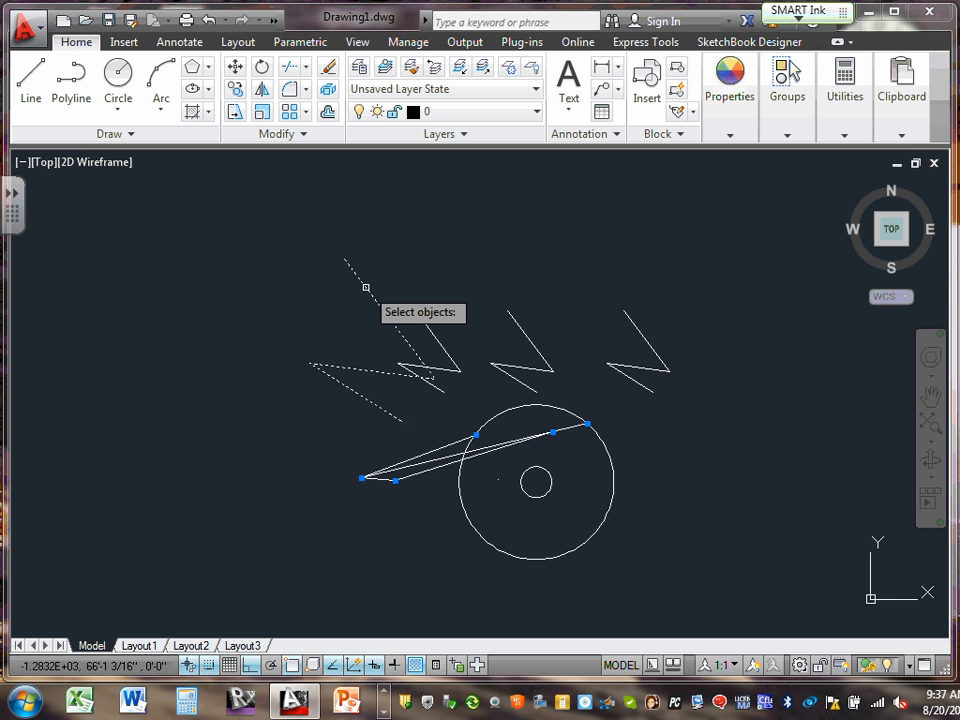
key("Return")
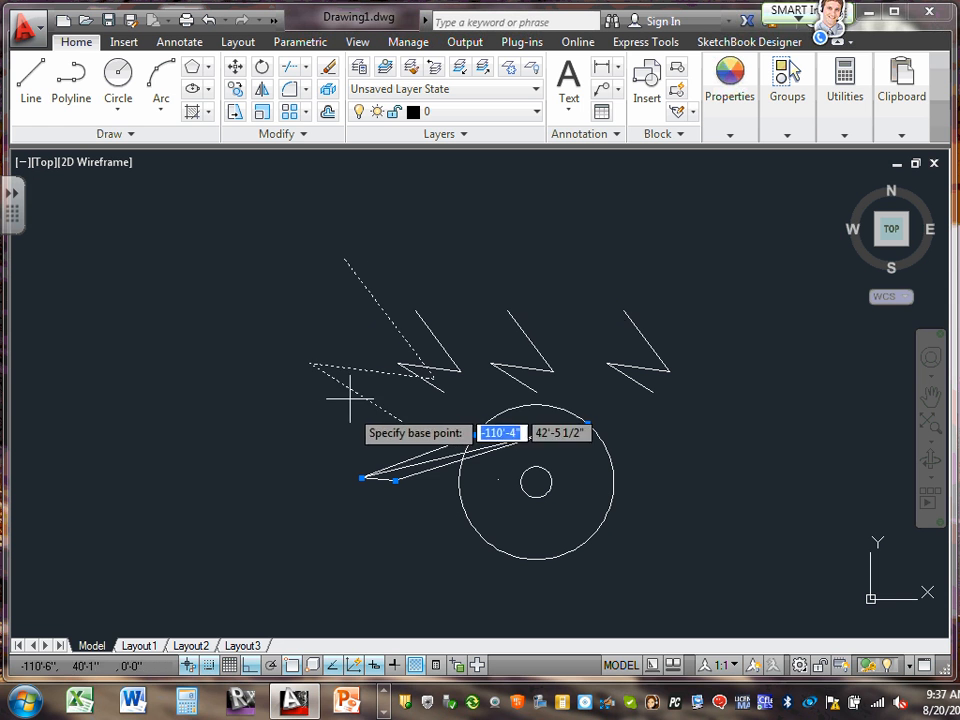
left_click(309, 363)
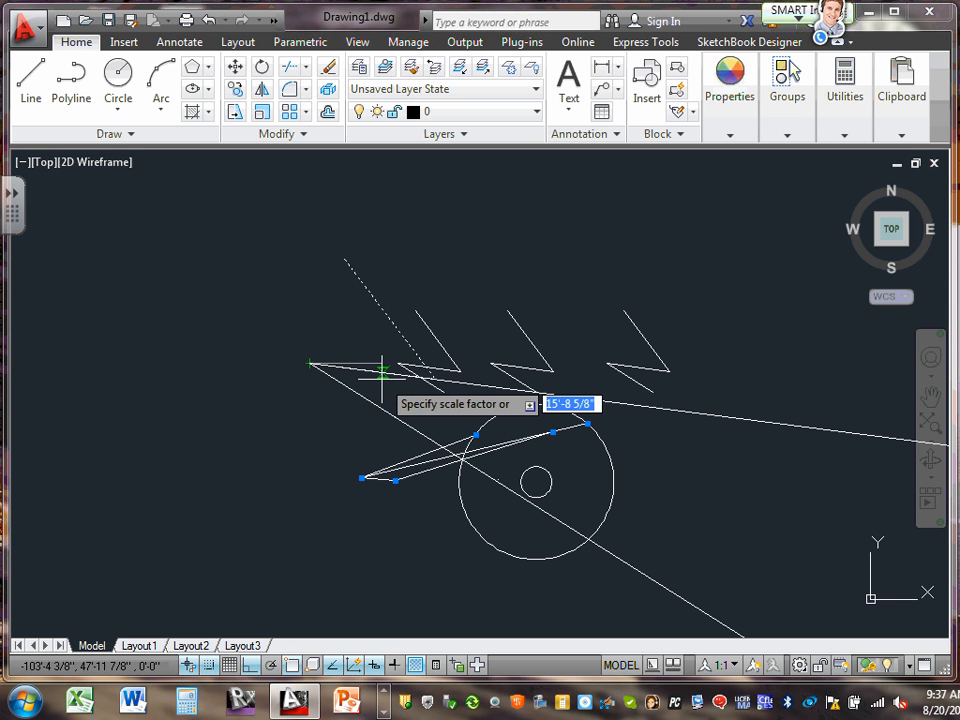
type("3")
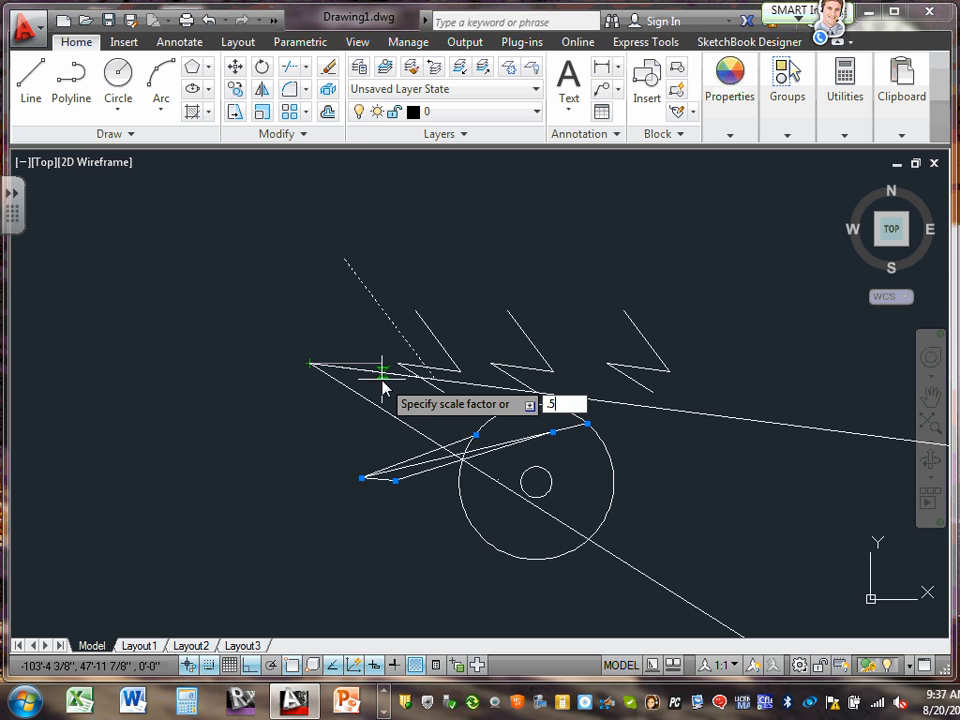
key("Return")
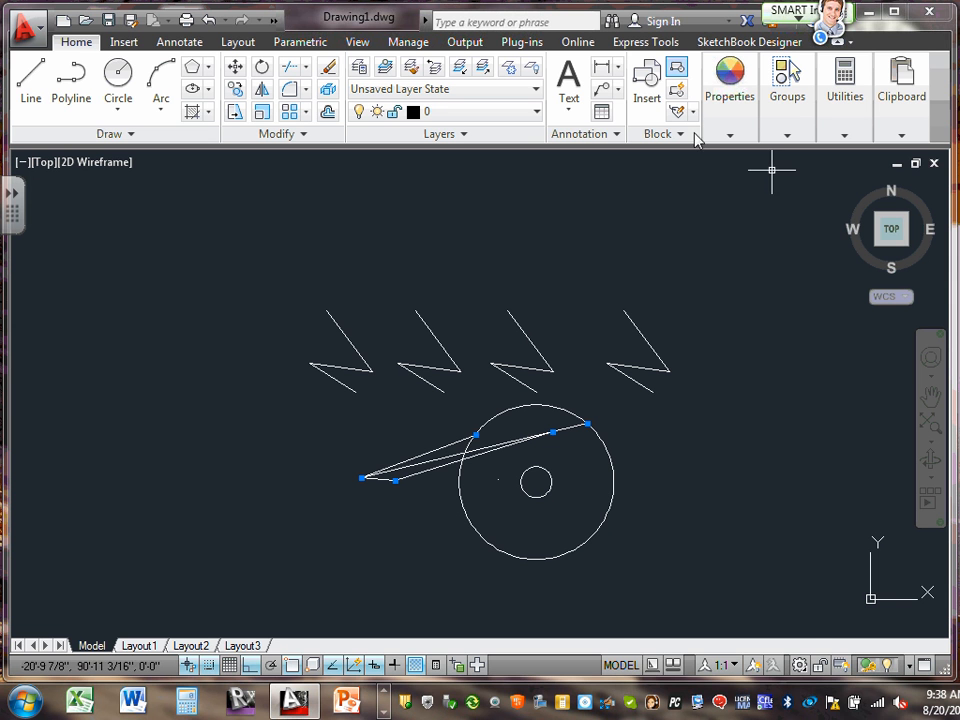
scroll(384, 356, "up", 5)
scroll(470, 338, "down", 8)
scroll(470, 338, "up", 5)
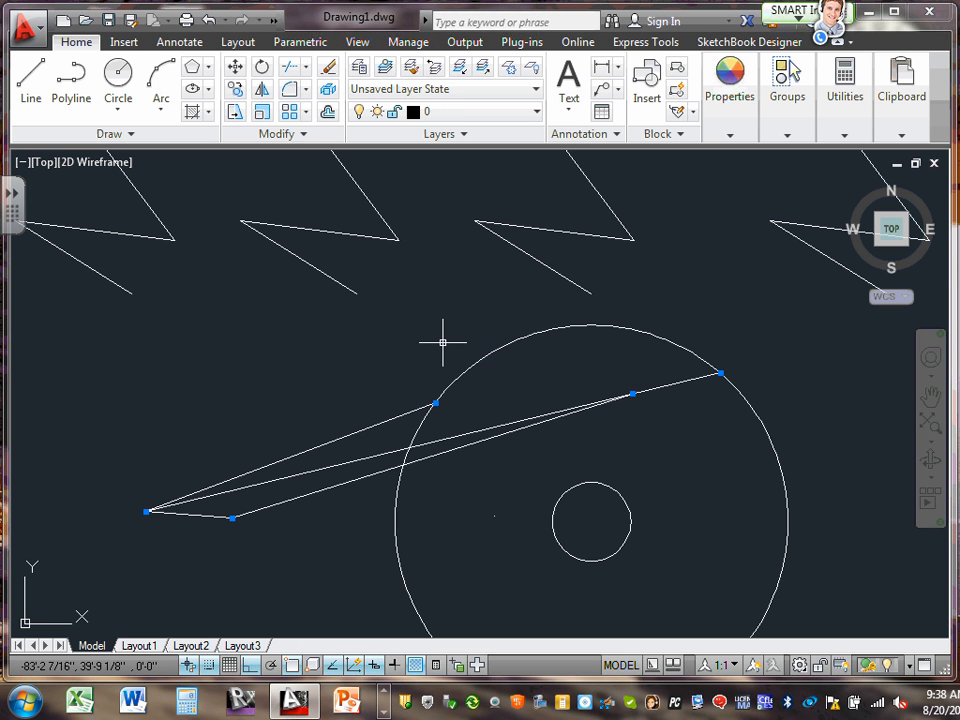
scroll(443, 342, "down", 5)
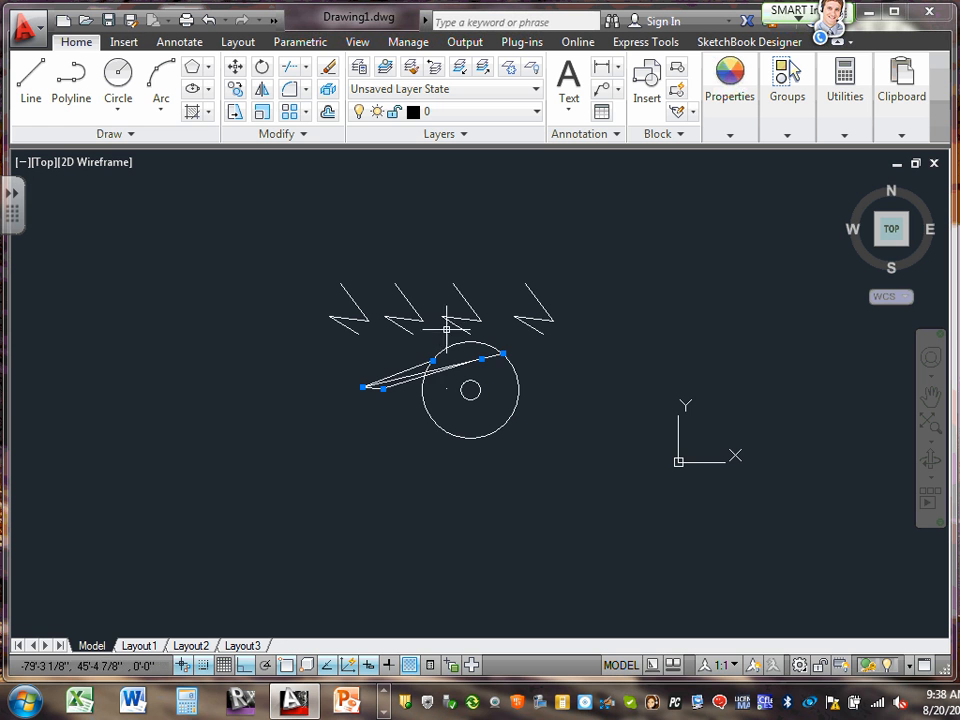
scroll(446, 328, "up", 4)
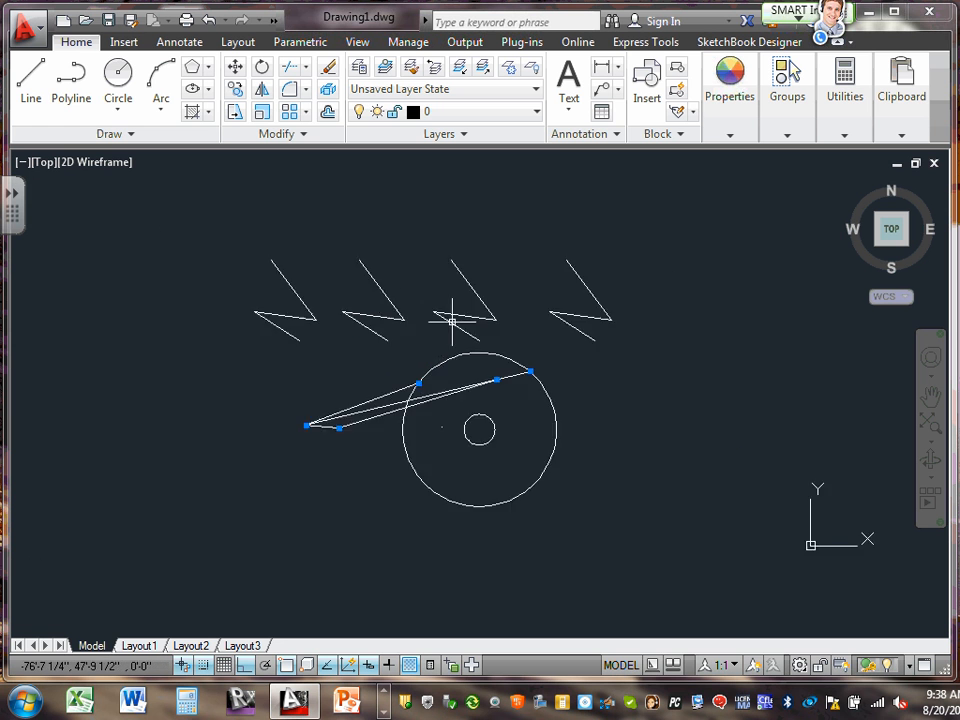
left_click(262, 91)
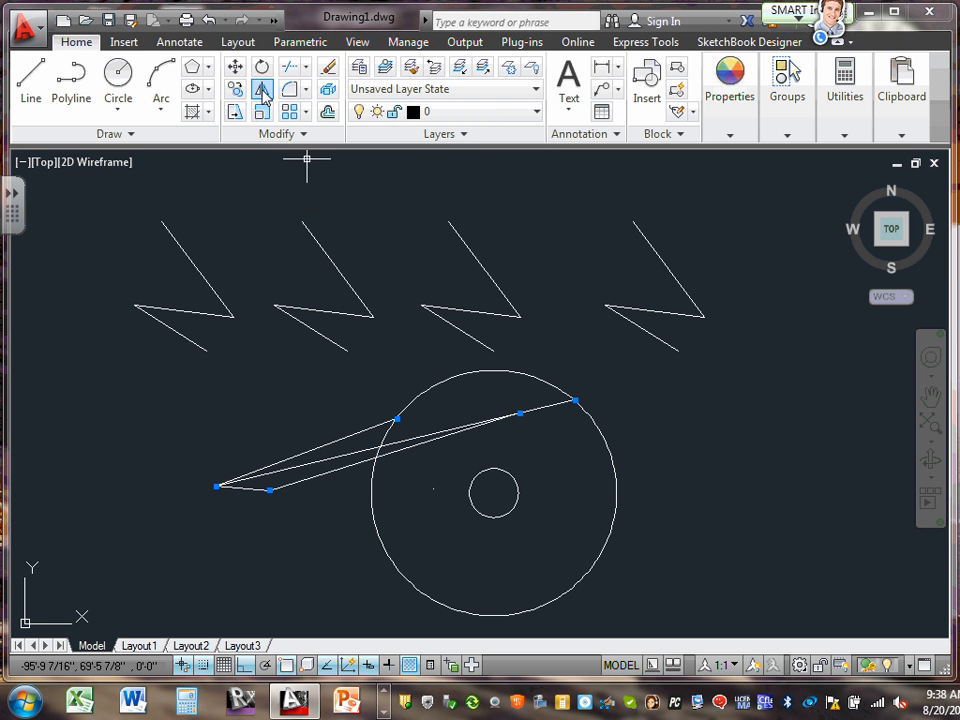
left_click(109, 184)
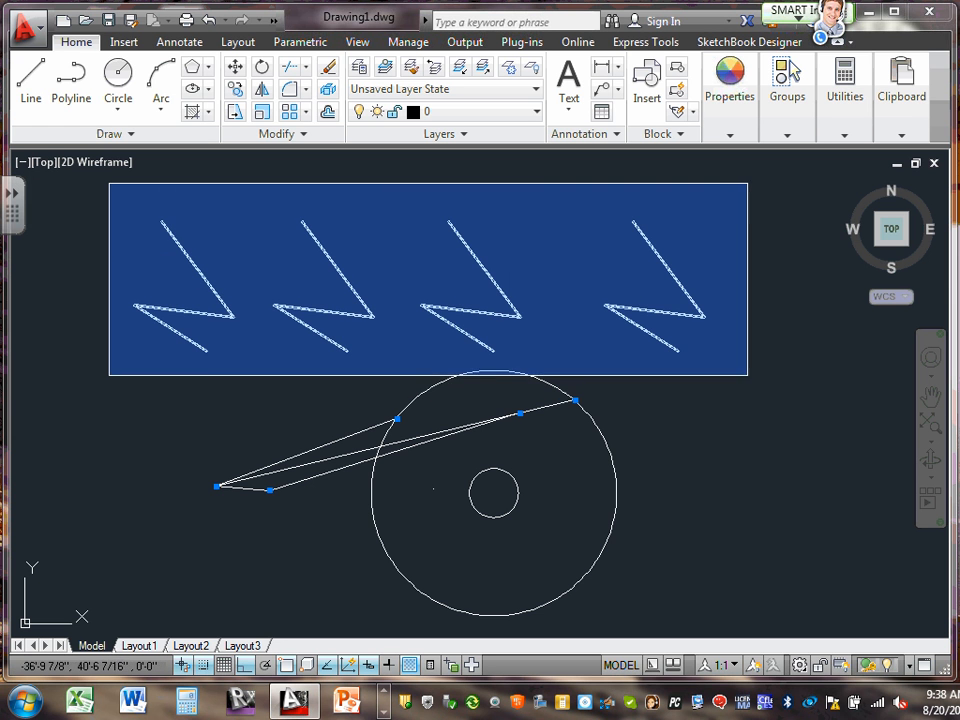
left_click(747, 375)
key("Return")
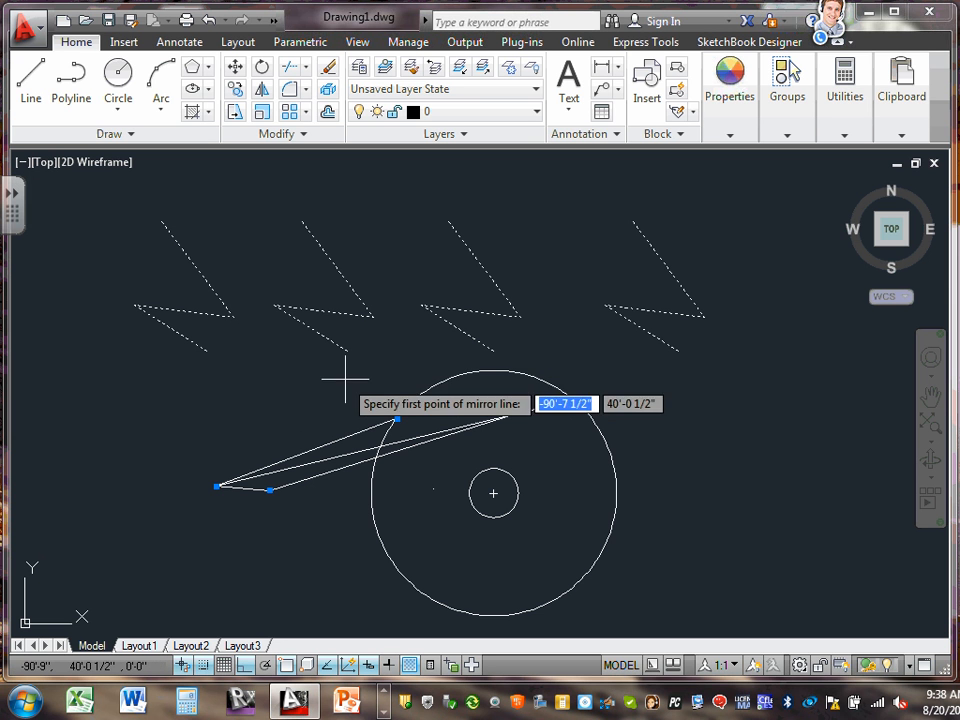
left_click(98, 377)
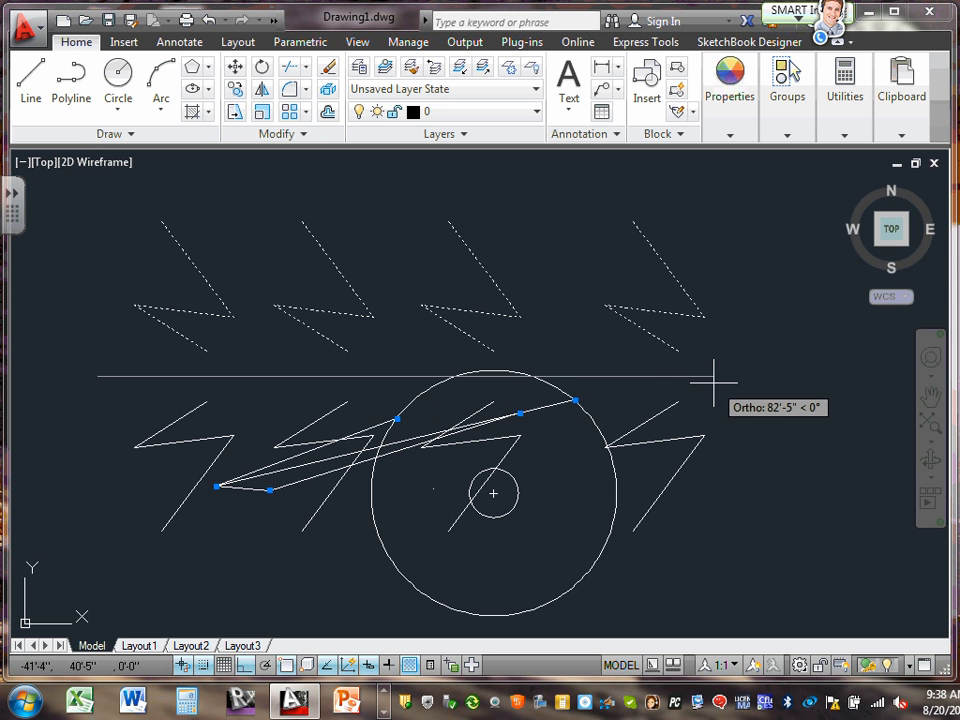
key("Escape")
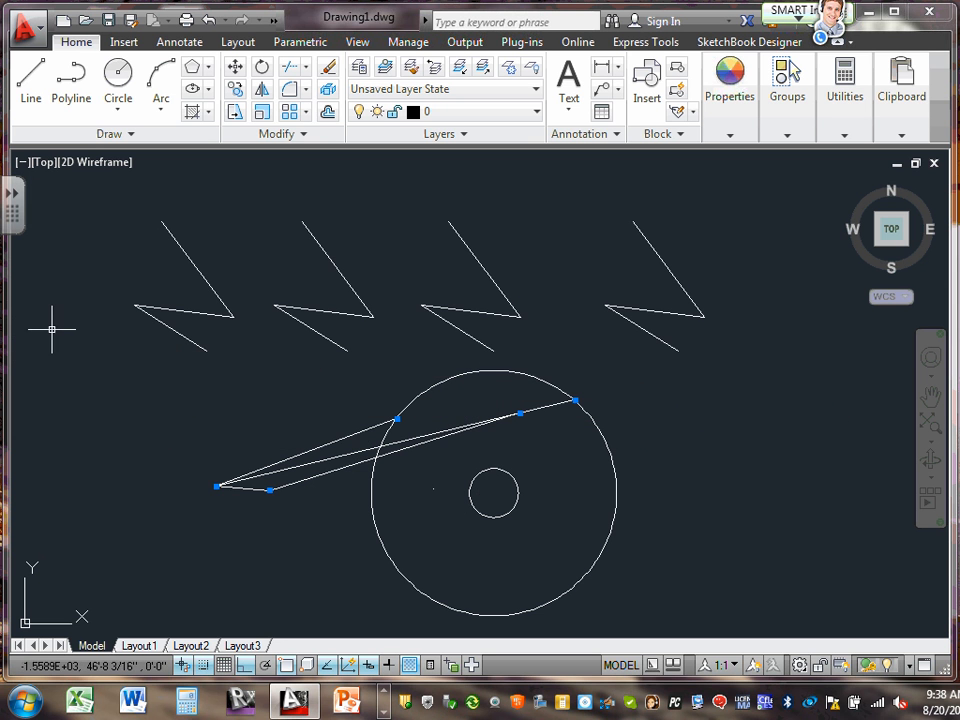
Try to mirror the four zigzags across a horizontal line above them, keeping the source objects
scroll(162, 432, "down", 2)
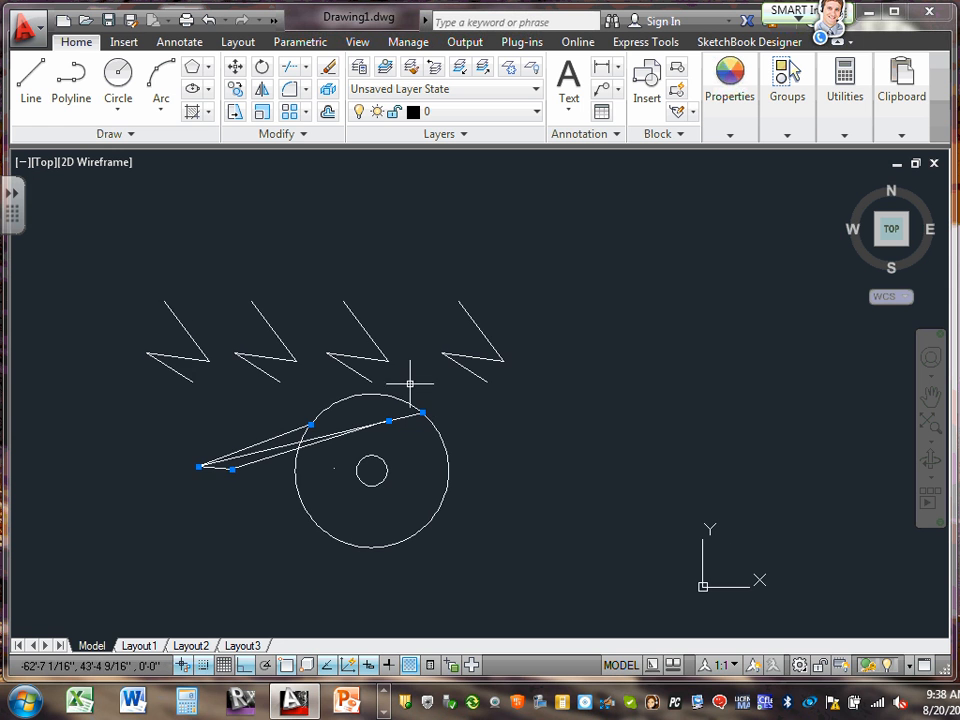
middle_click_drag(407, 381, 566, 440)
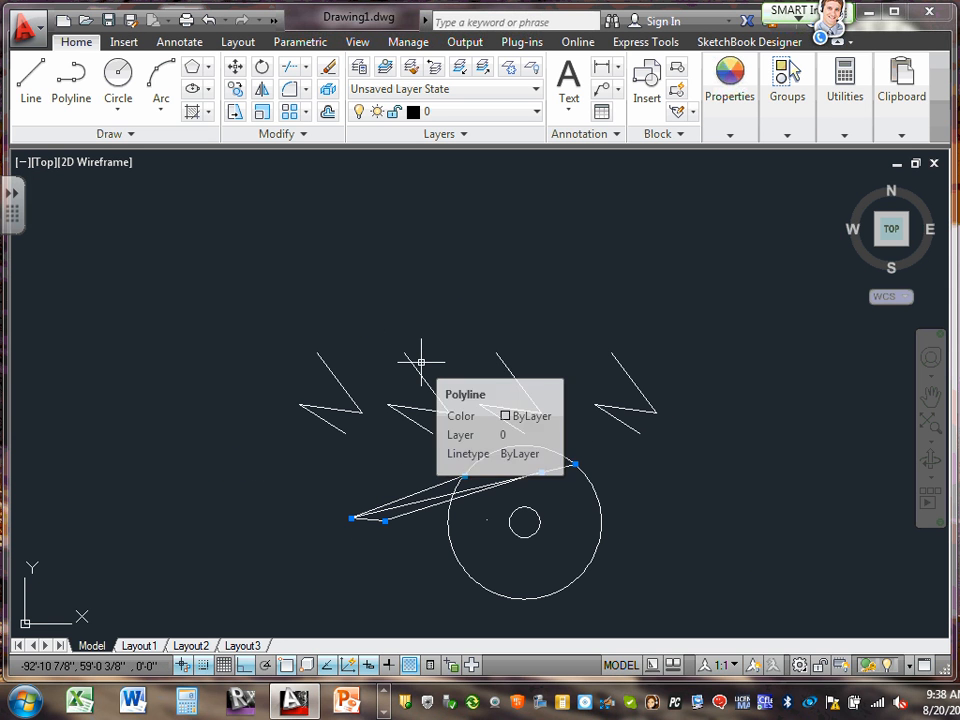
left_click(262, 92)
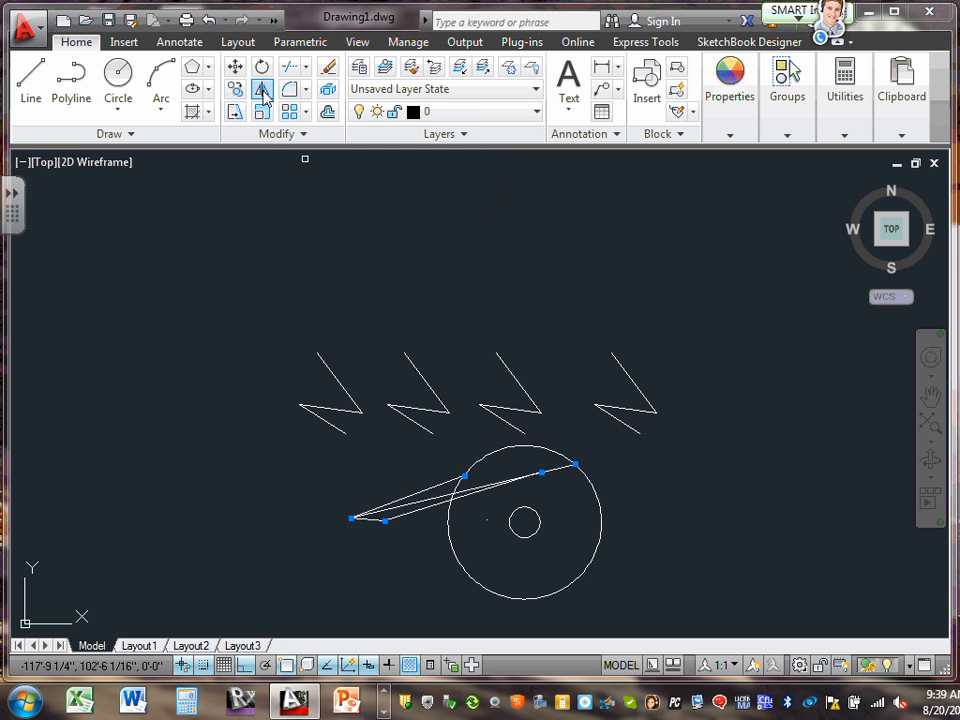
left_click(228, 297)
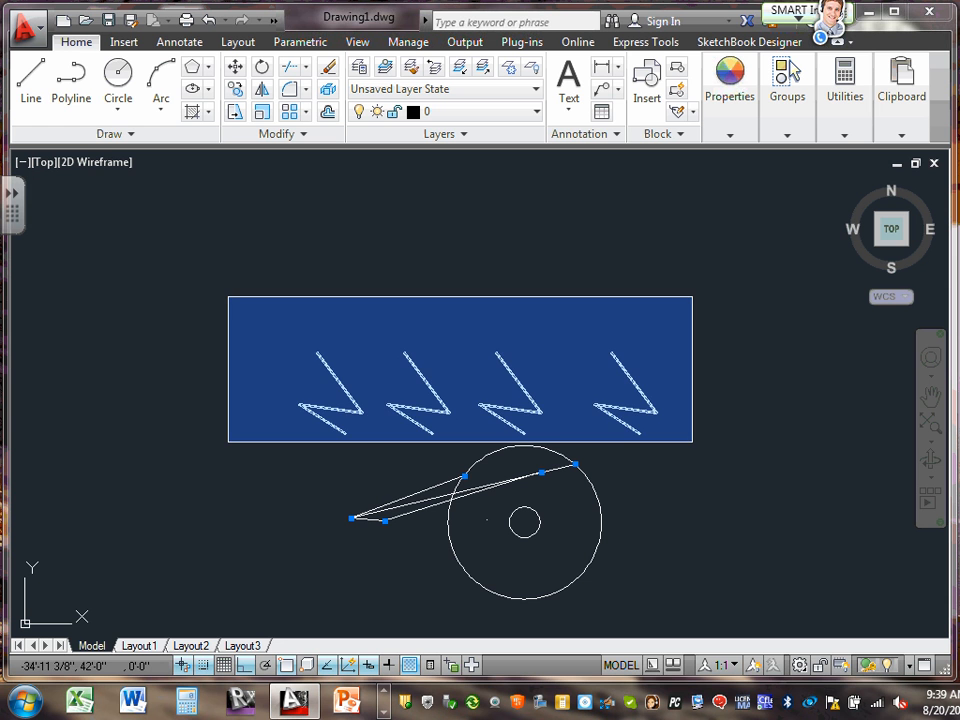
left_click(692, 441)
key("Return")
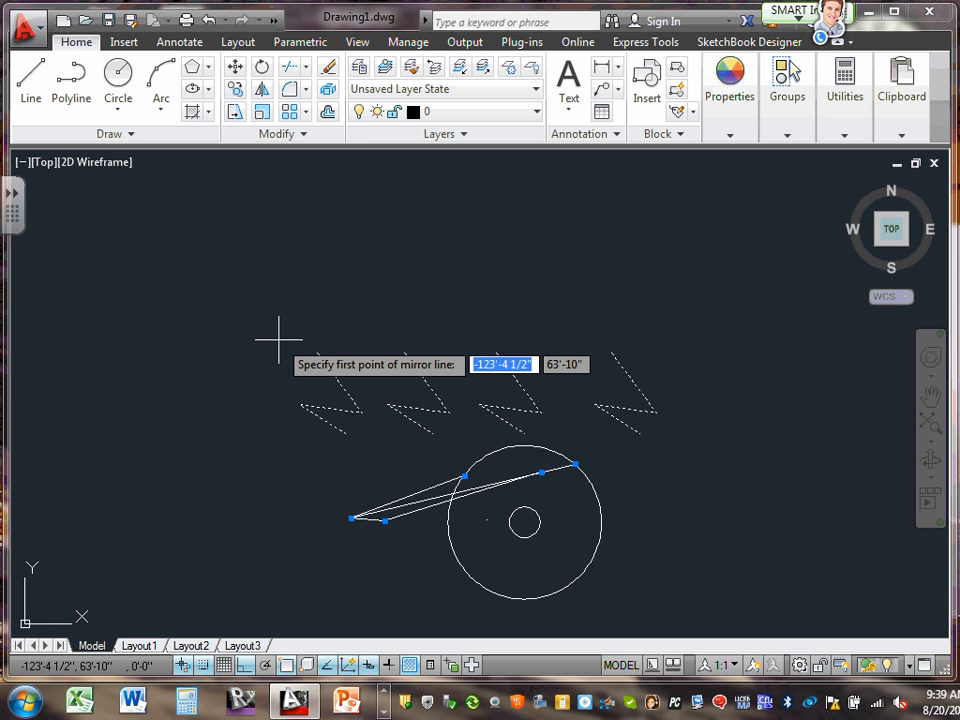
left_click(233, 313)
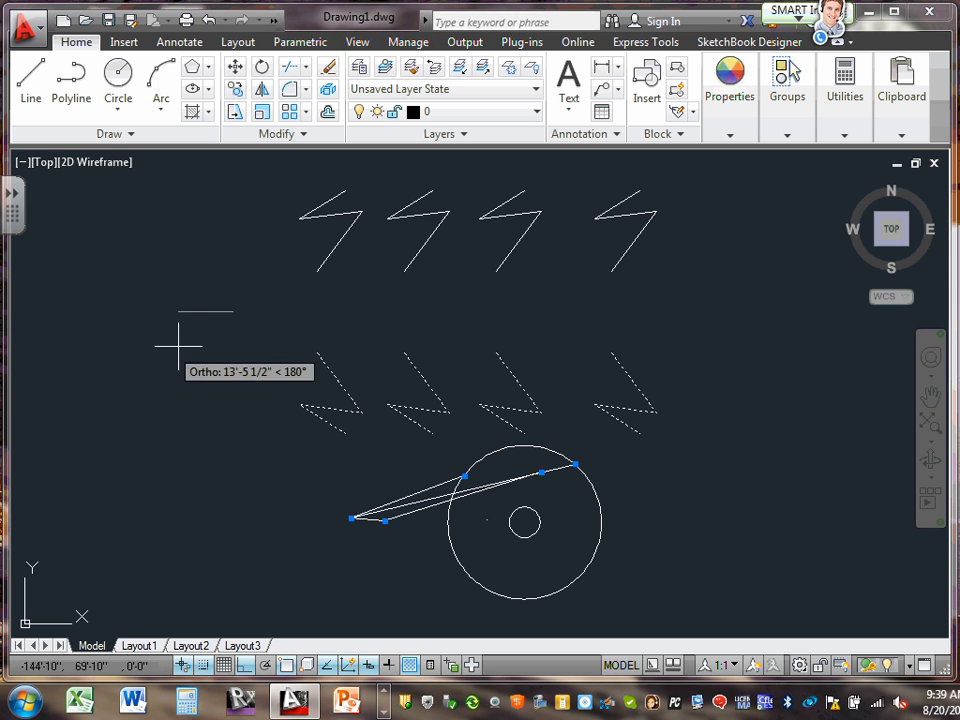
left_click(696, 311)
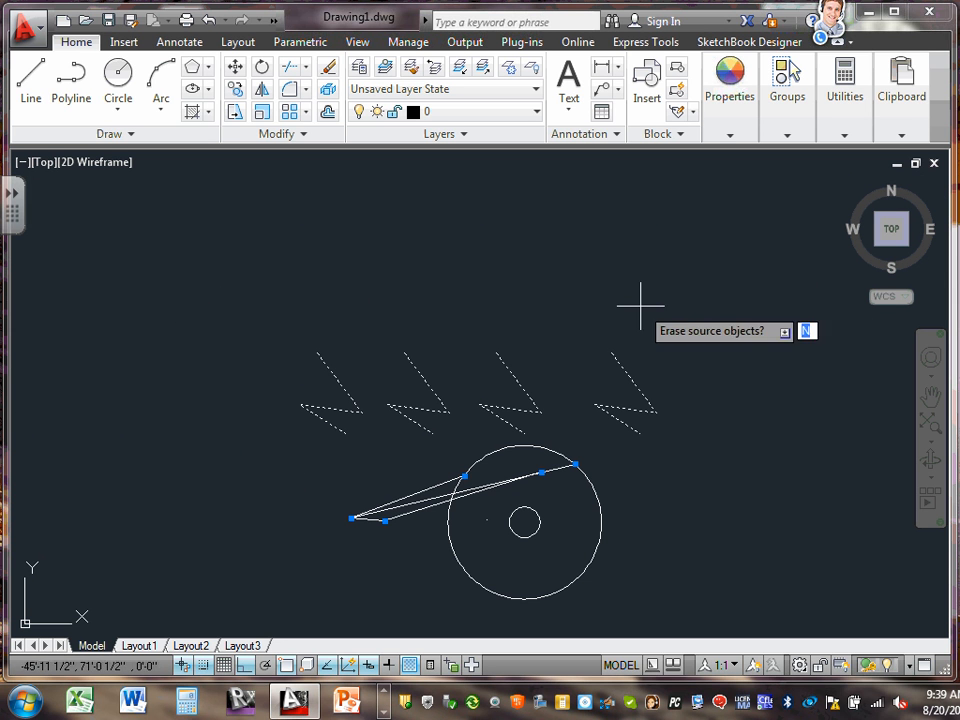
scroll(466, 309, "down", 2)
scroll(463, 311, "down", 1)
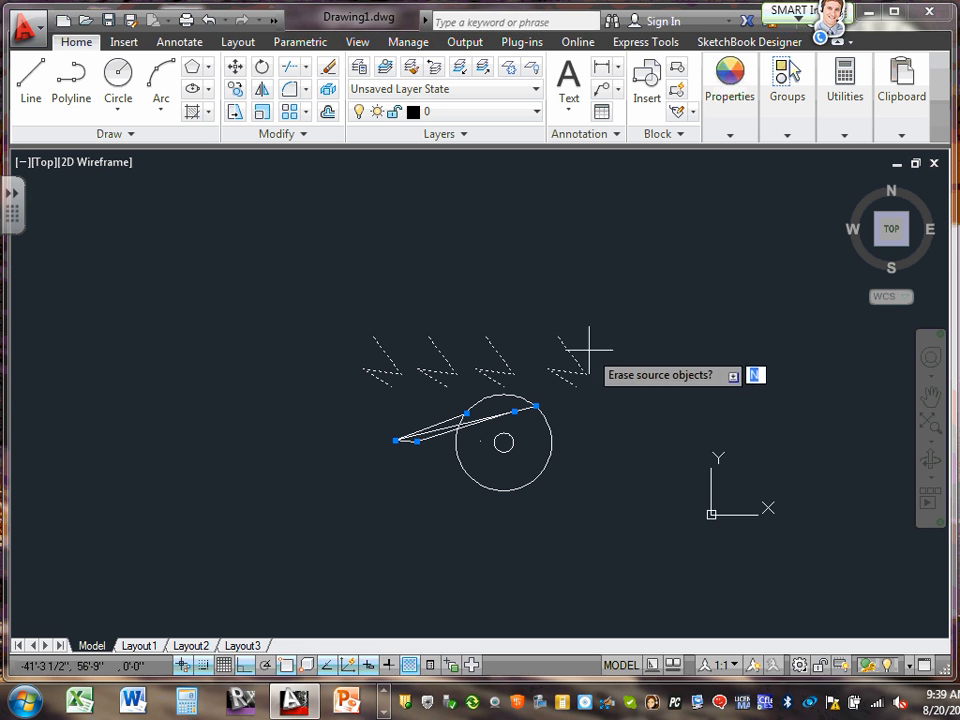
right_click(621, 343)
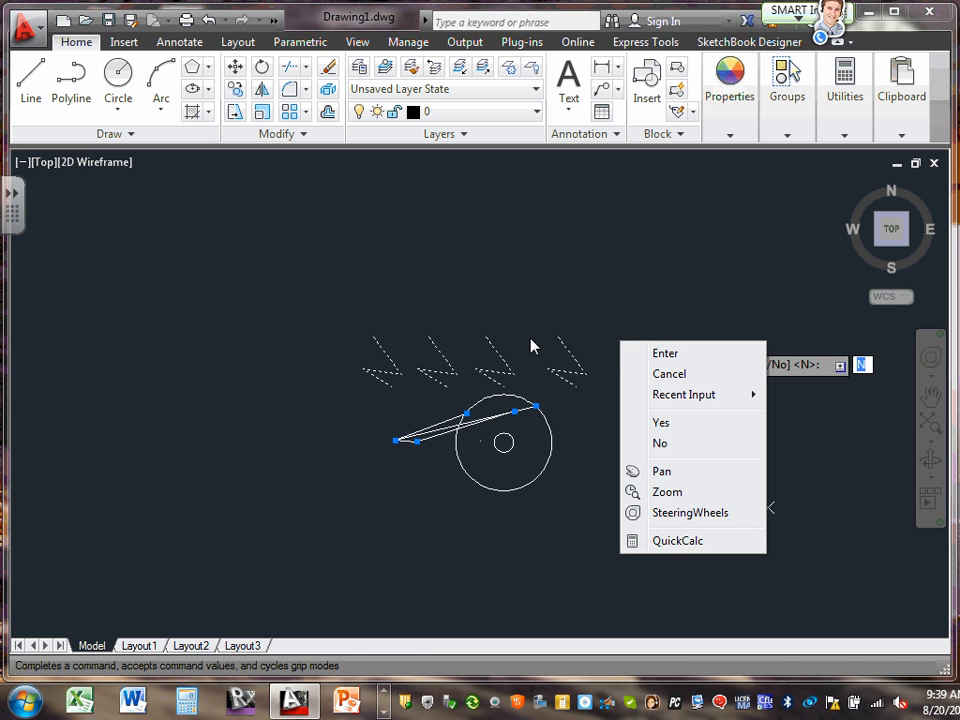
key("Return")
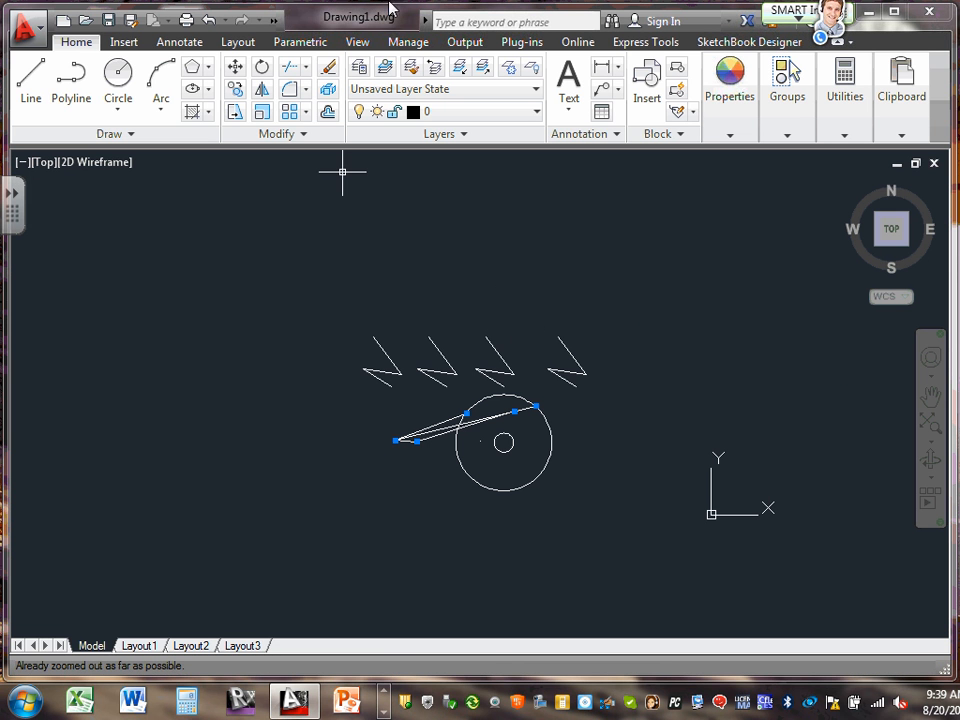
Try again to mirror all four zigzags, using a horizontal mirror line just above their upper endpoints
left_click(263, 90)
left_click(307, 303)
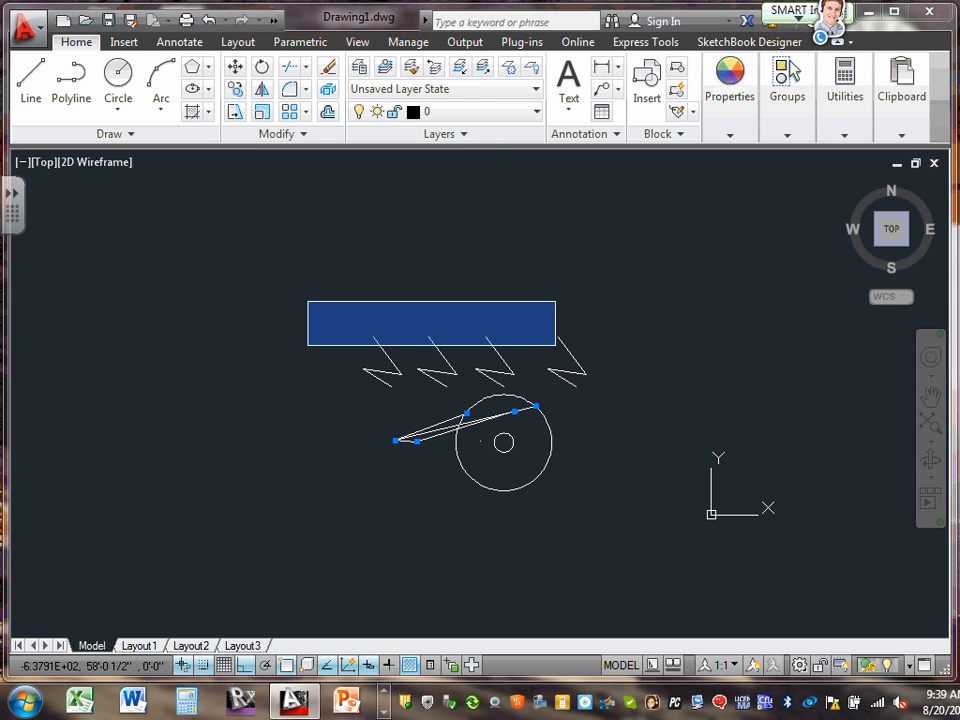
left_click(621, 392)
key("Return")
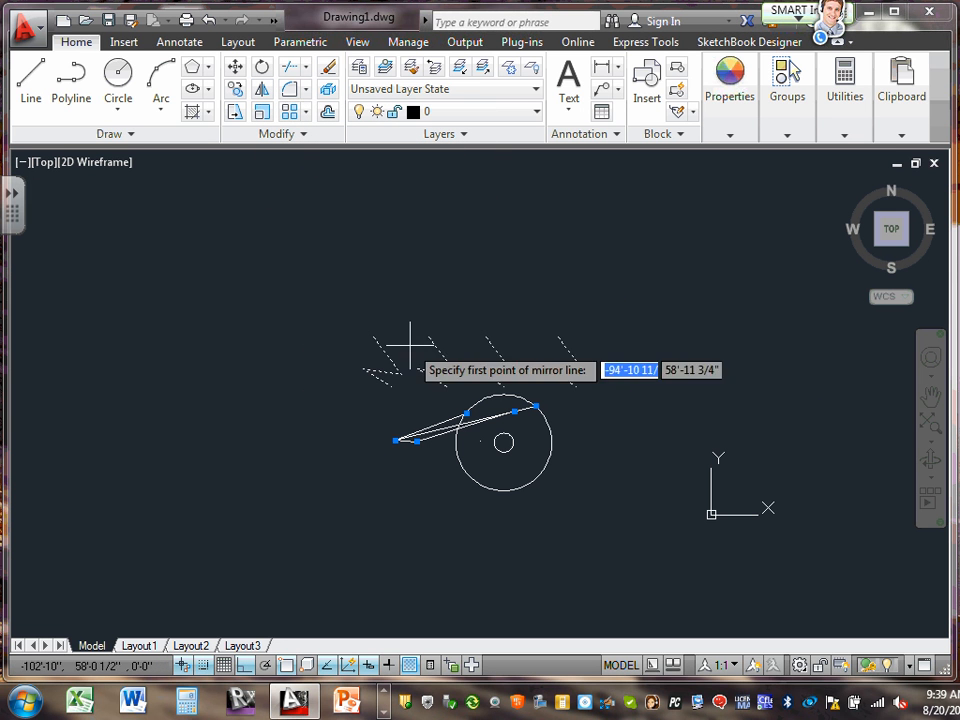
left_click(348, 322)
left_click(563, 329)
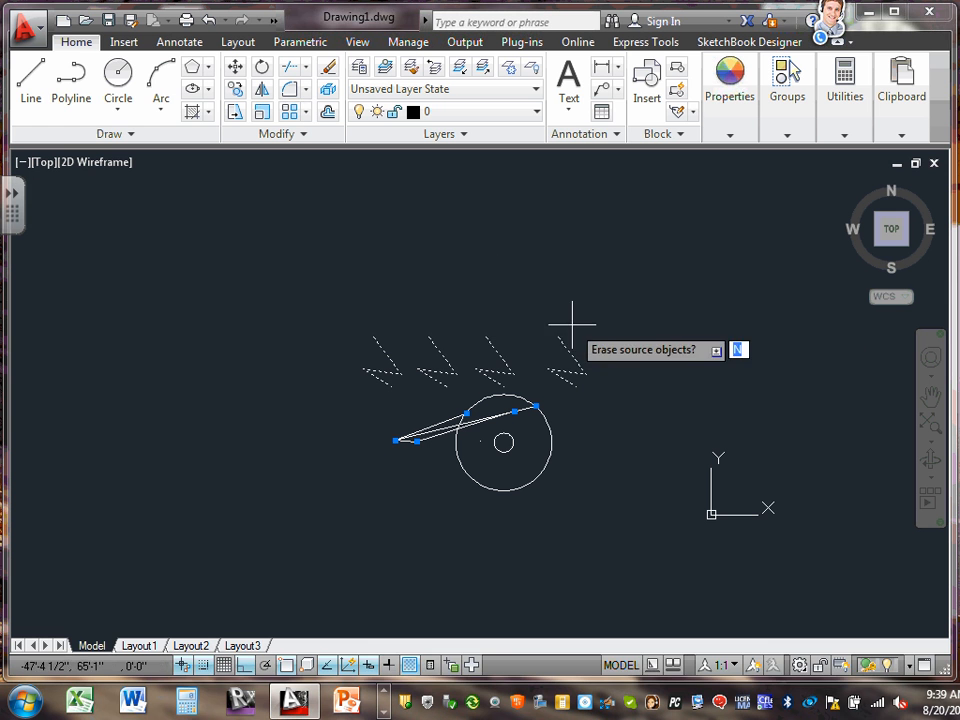
scroll(504, 323, "down", 1)
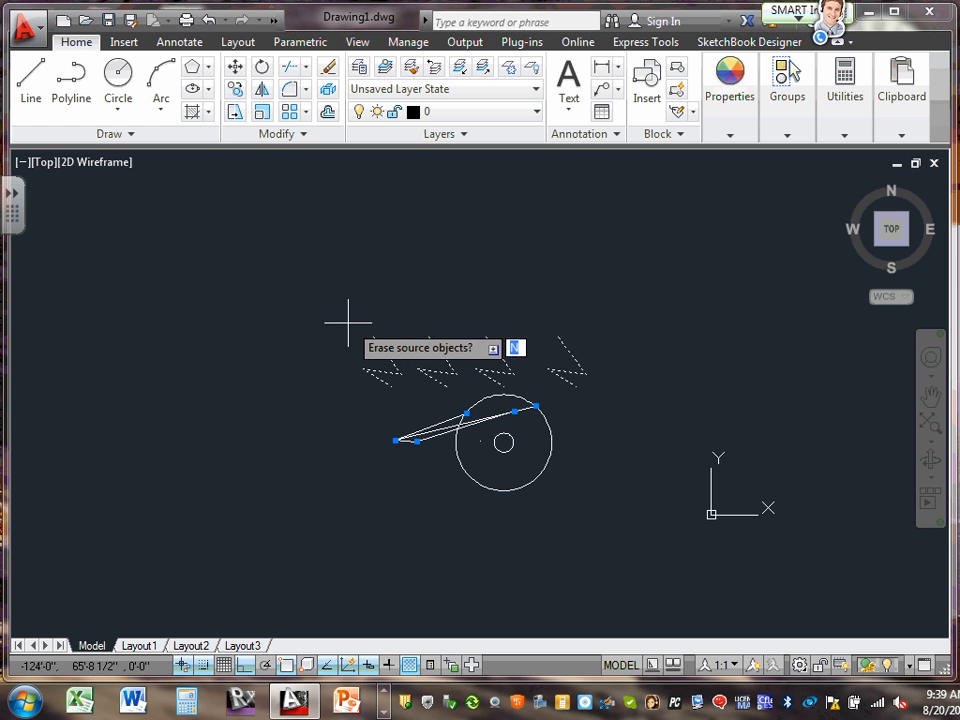
key("Return")
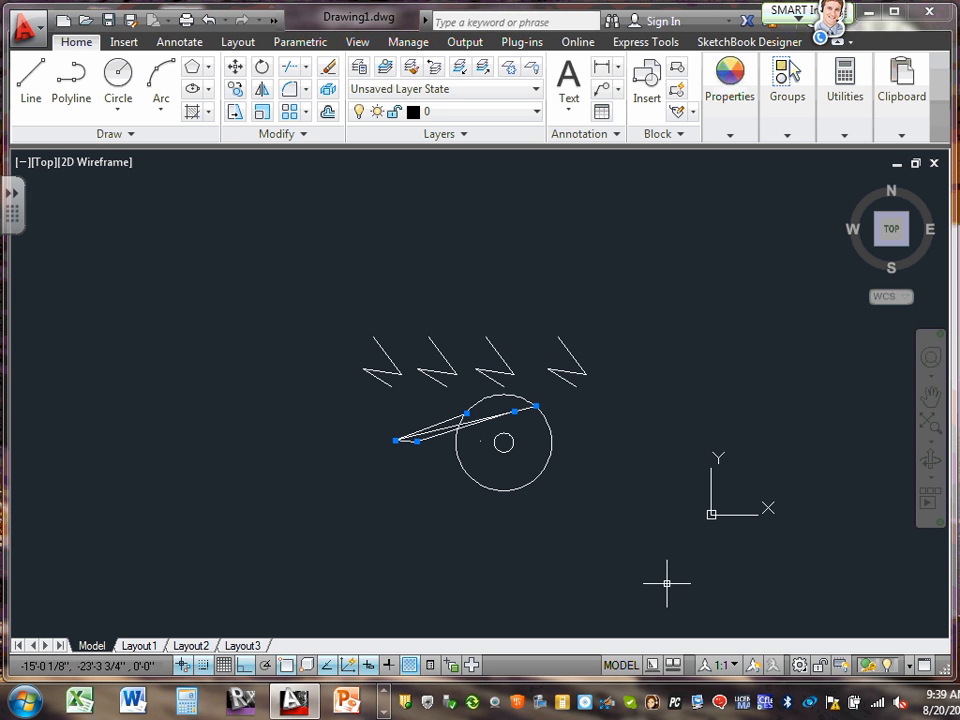
Mirror the leftmost zigzag across a vertical line just to its left, keeping the source object
left_click(260, 90)
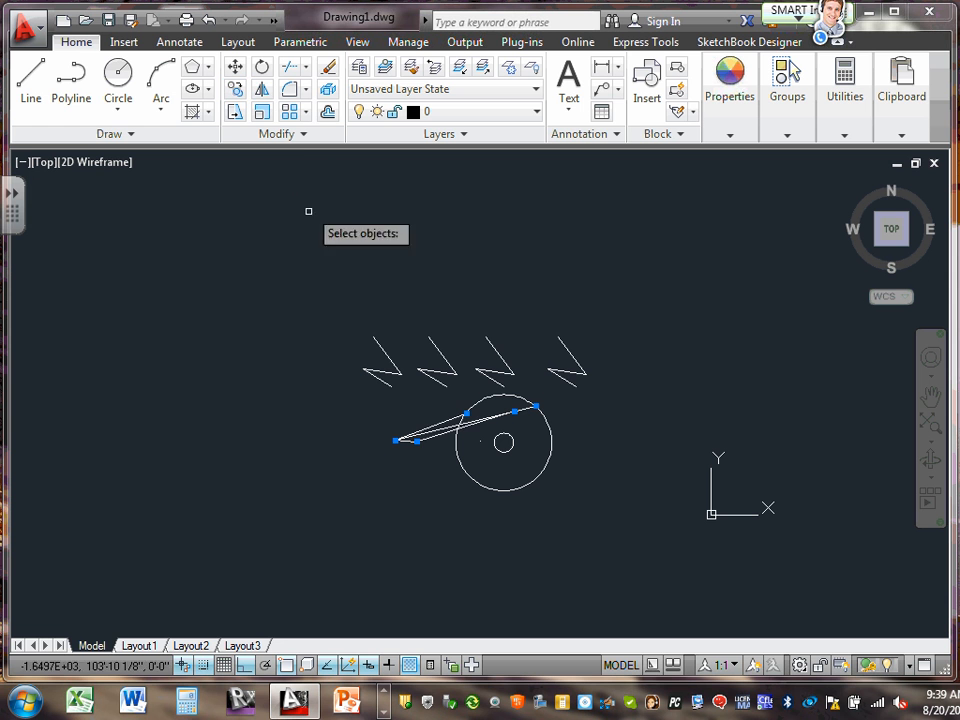
left_click(385, 372)
key("Return")
left_click(328, 317)
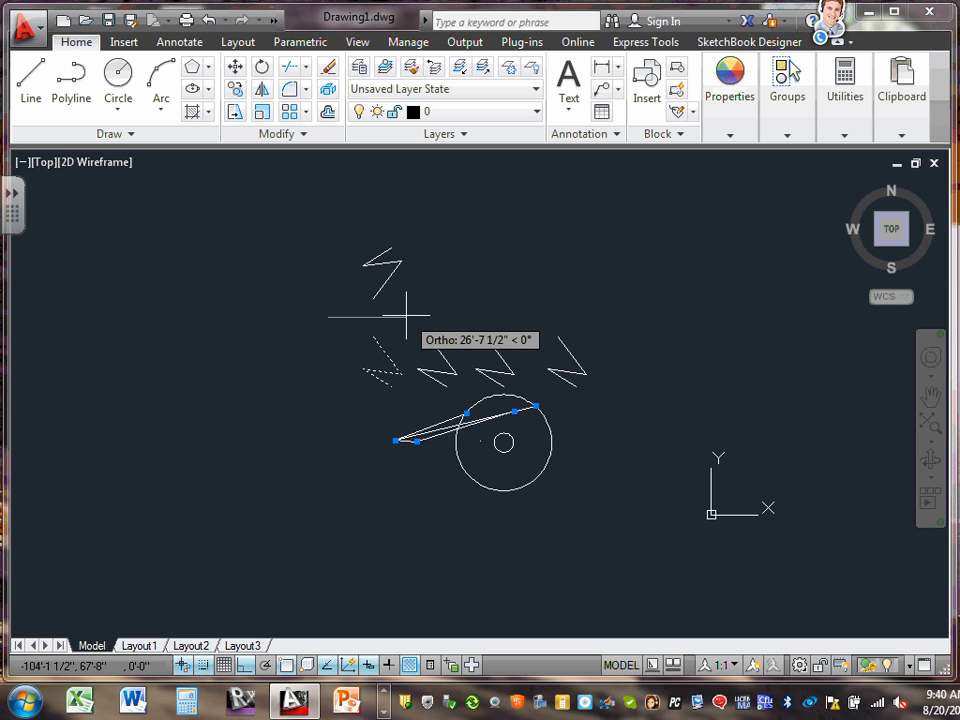
left_click(352, 405)
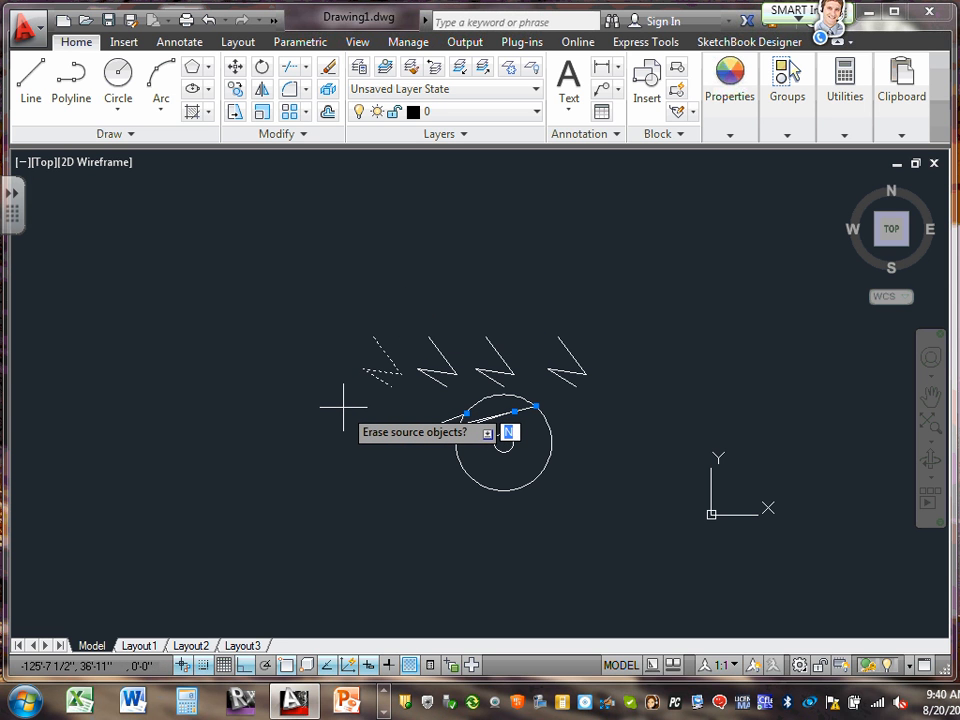
key("Return")
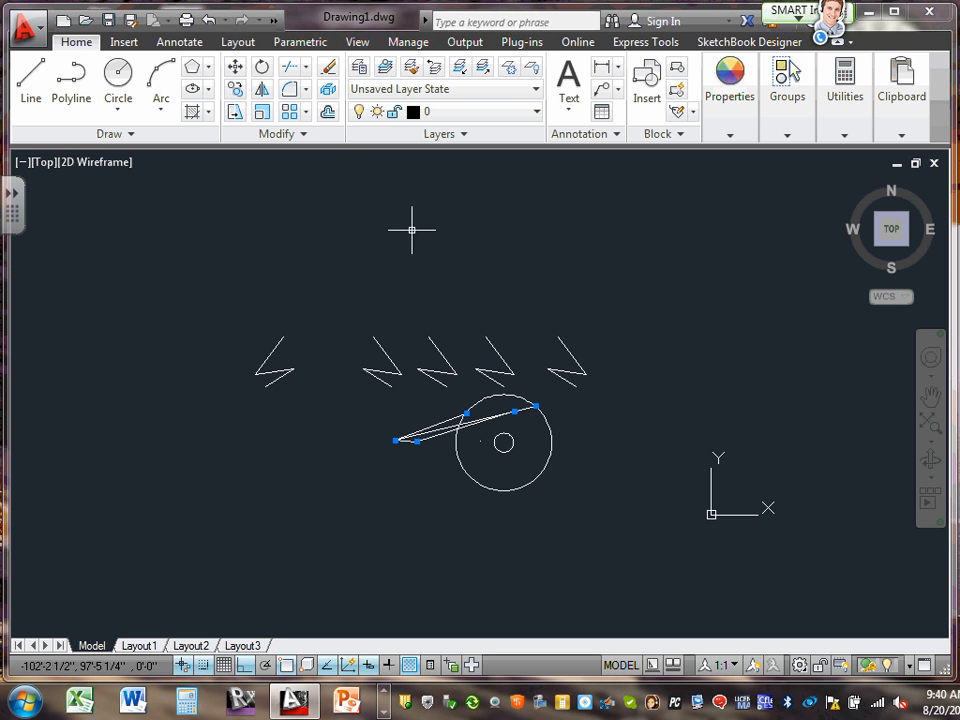
Mirror the four matching zigzags across a horizontal line just above them, keeping the source objects
left_click(262, 90)
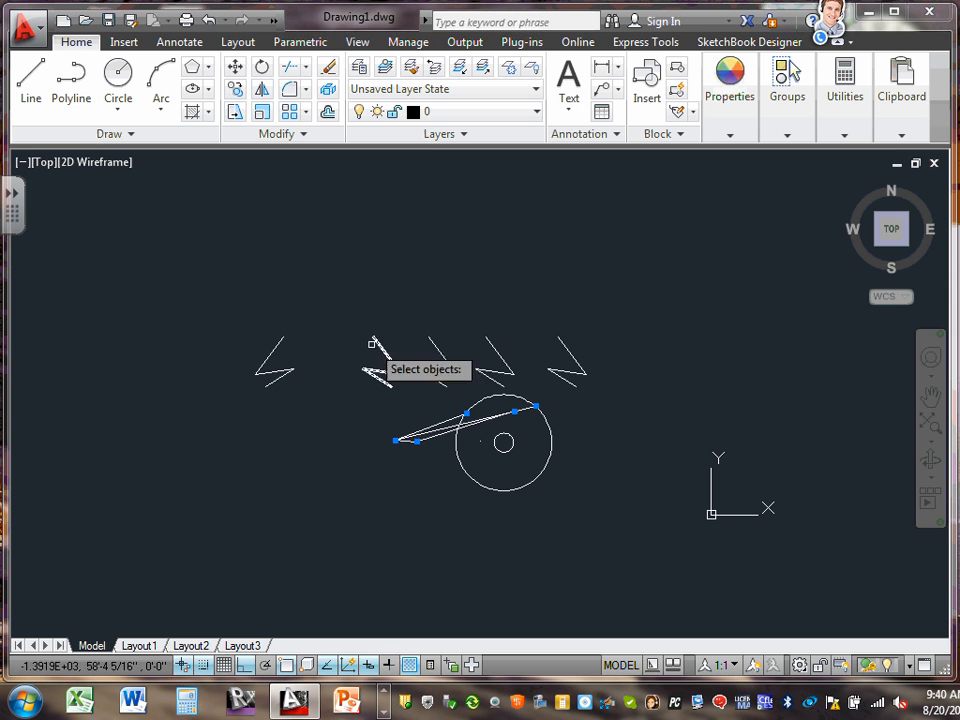
left_click(332, 311)
left_click(600, 391)
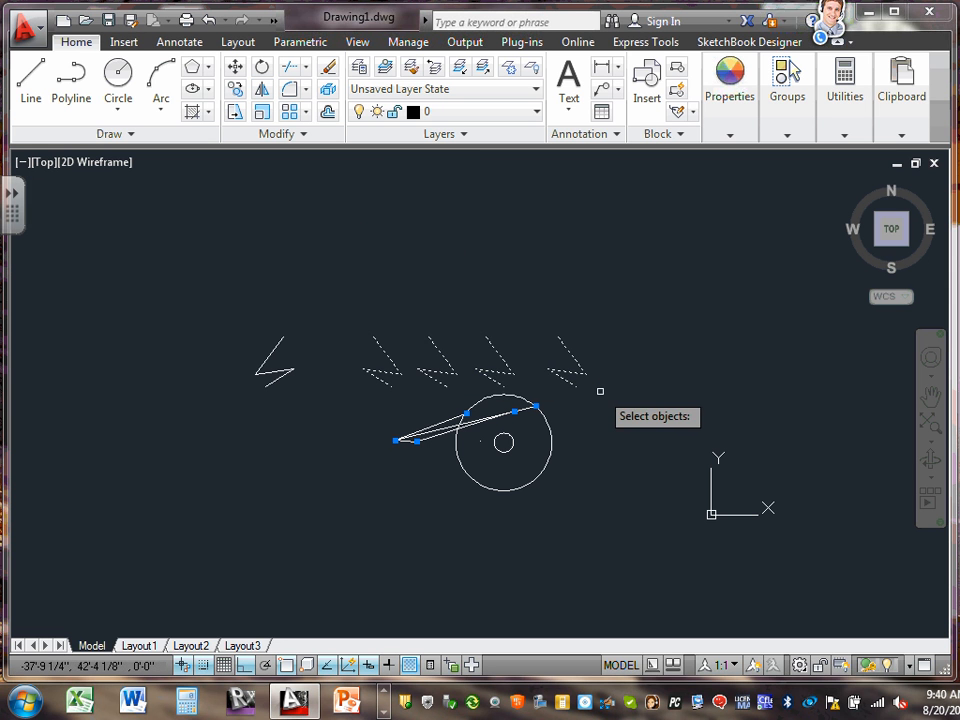
key("Return")
left_click(343, 307)
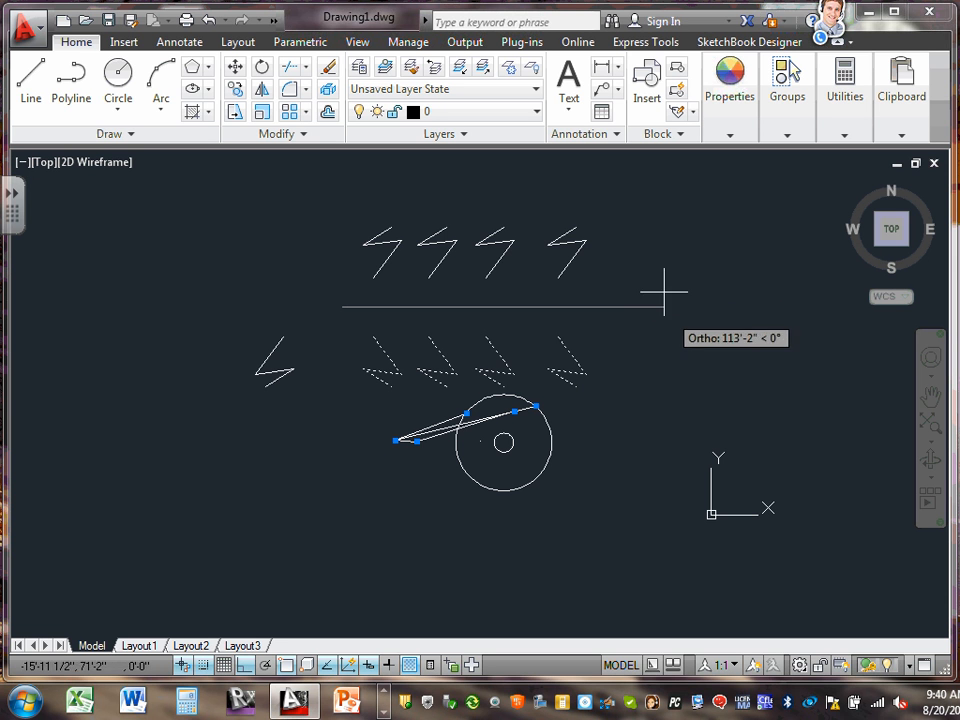
left_click(680, 296)
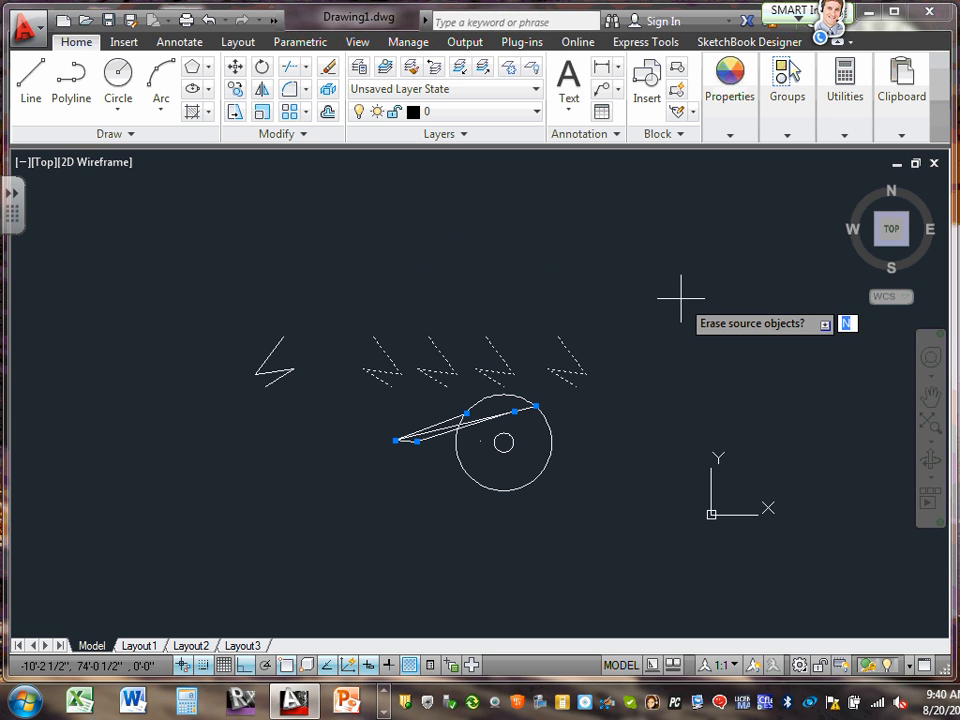
key("Return")
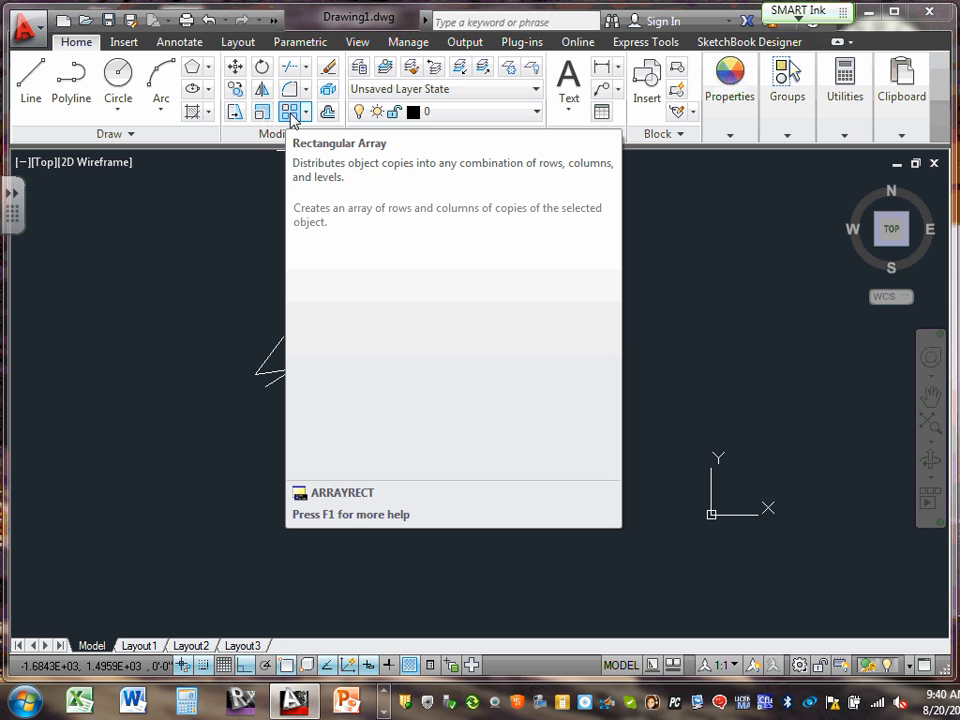
Create an associative rectangular array of the four upper mirrored zigzags with 4 columns and 3 rows
left_click(288, 113)
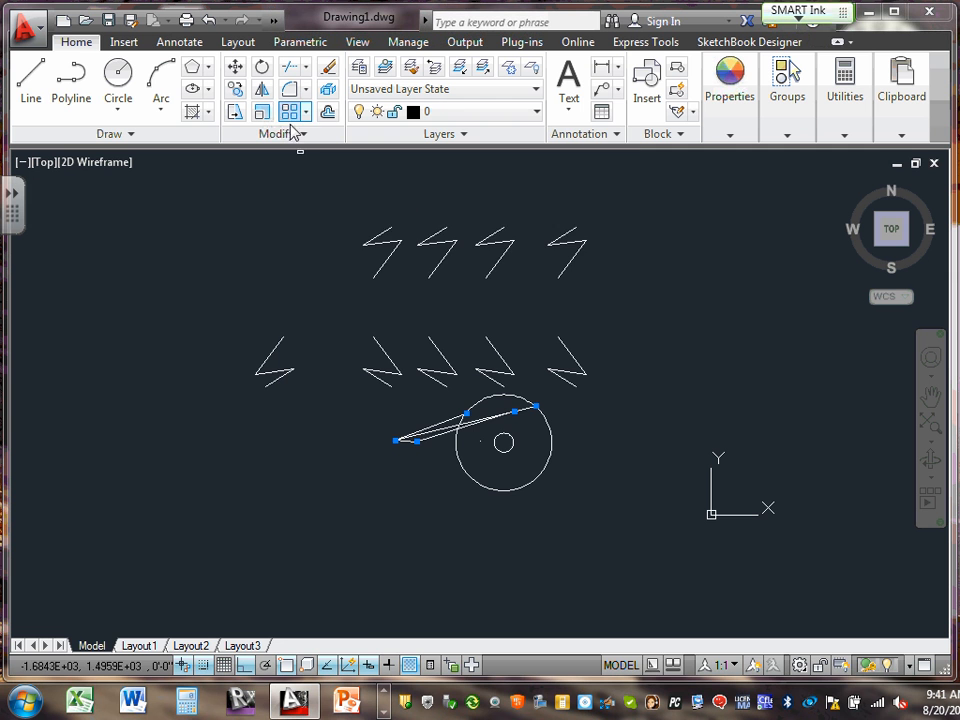
left_click(327, 191)
left_click(606, 288)
left_click(606, 288)
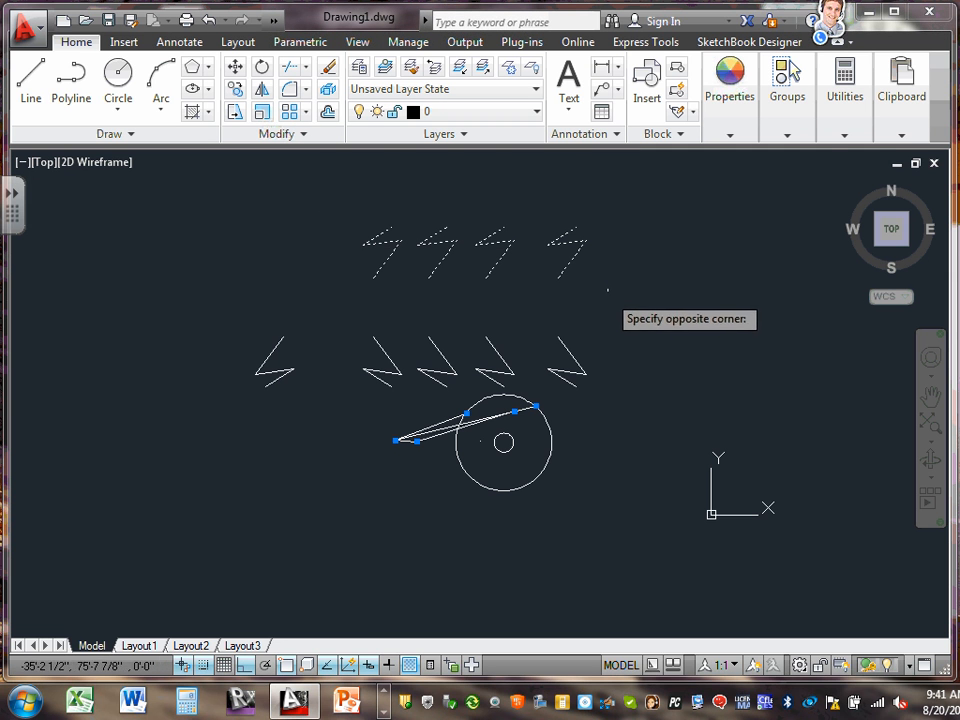
left_click(563, 286)
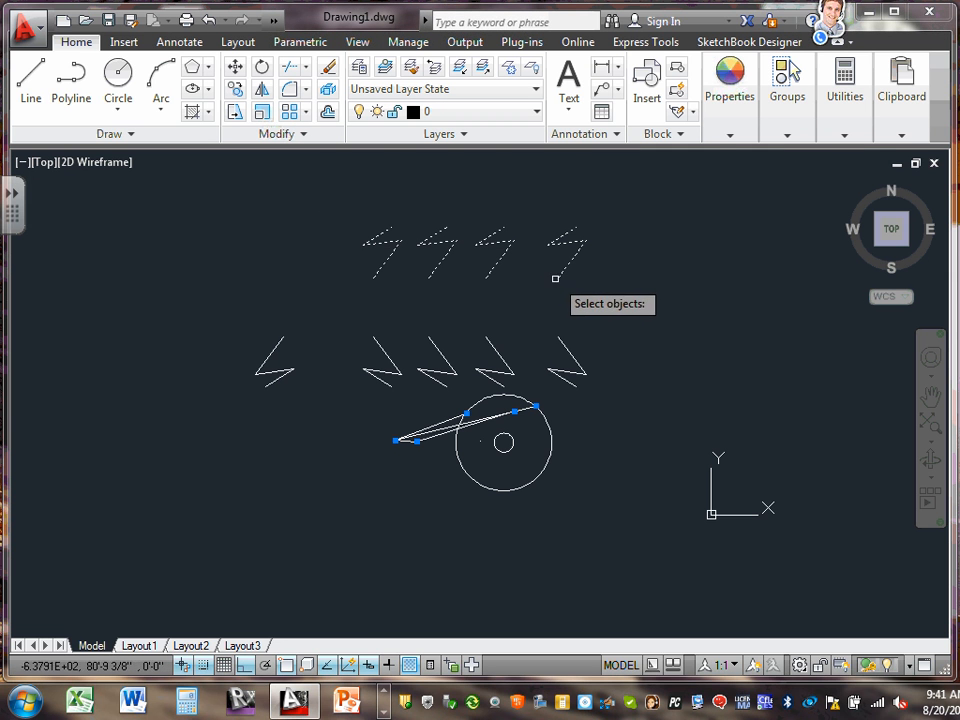
key("Return")
scroll(501, 285, "down", 2)
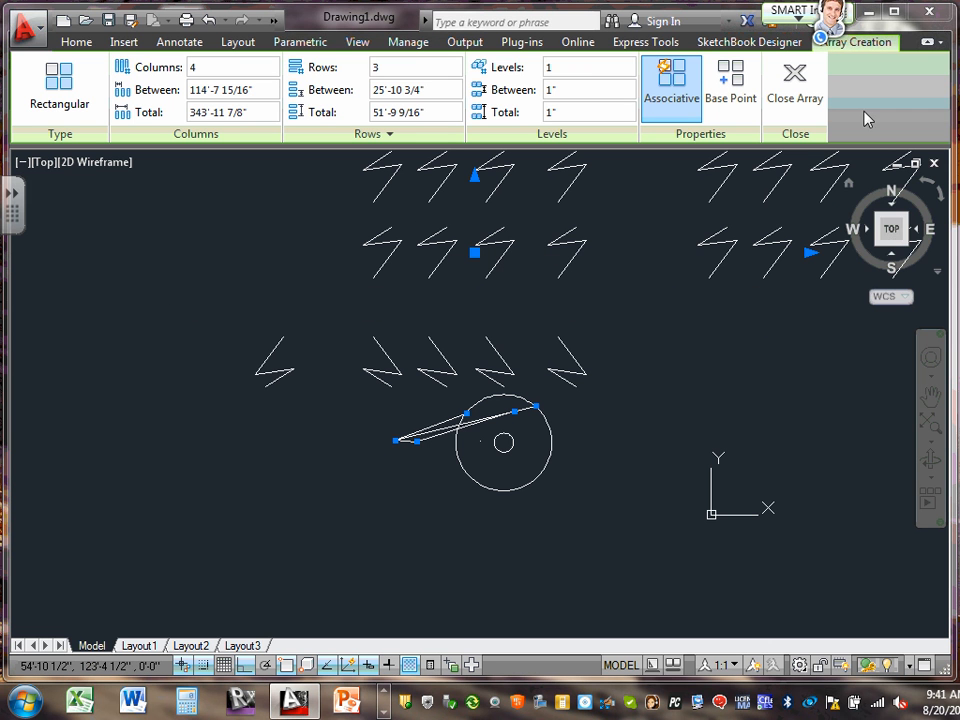
left_click(798, 82)
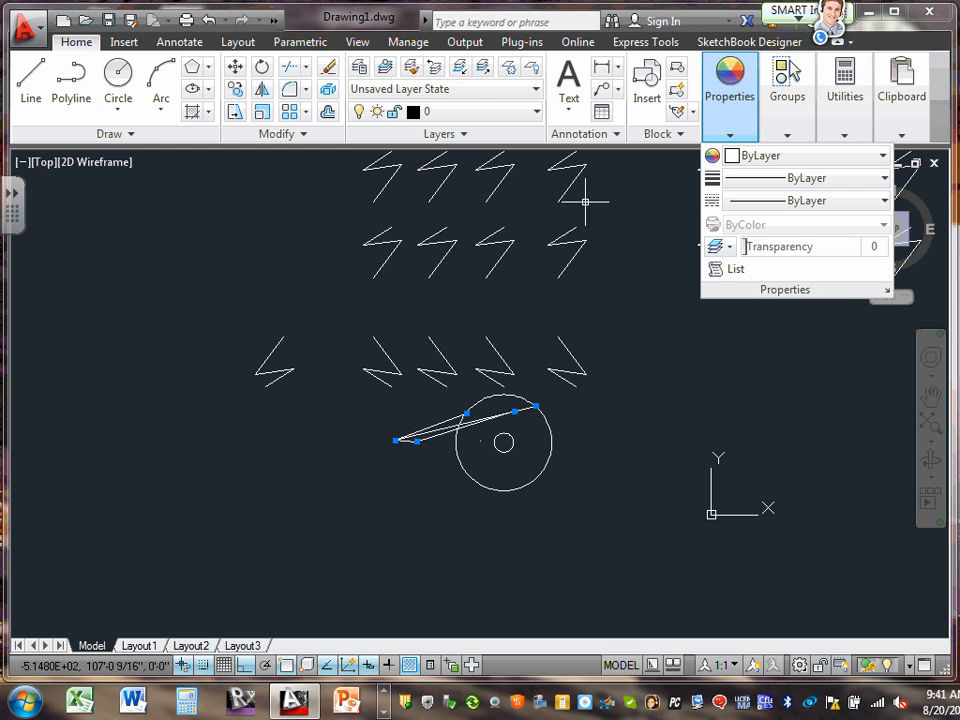
left_click(596, 248)
key("Escape")
Zoom to the drawing extents and examine the rectangular array's column, row and spacing settings
scroll(580, 246, "down", 1)
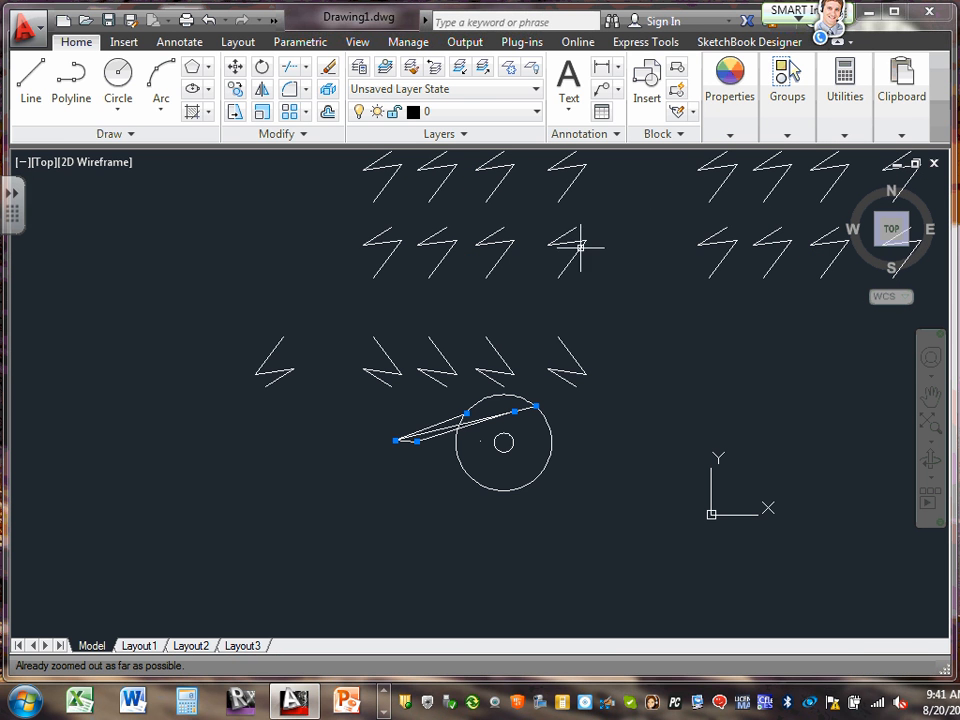
type("z")
key("Return")
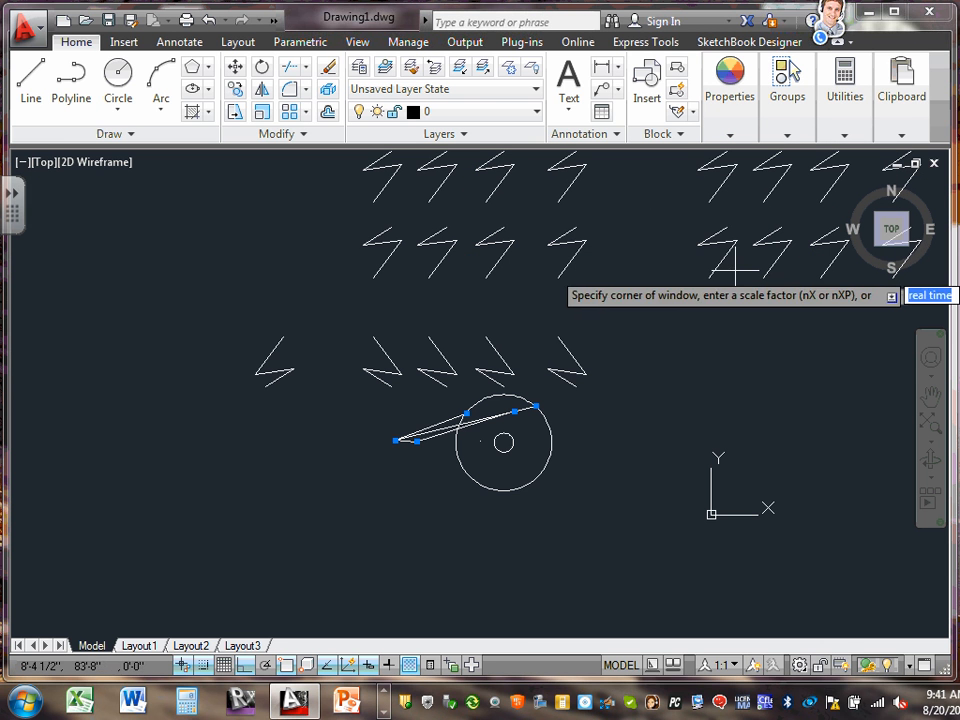
type("e")
key("Return")
scroll(510, 274, "down", 3)
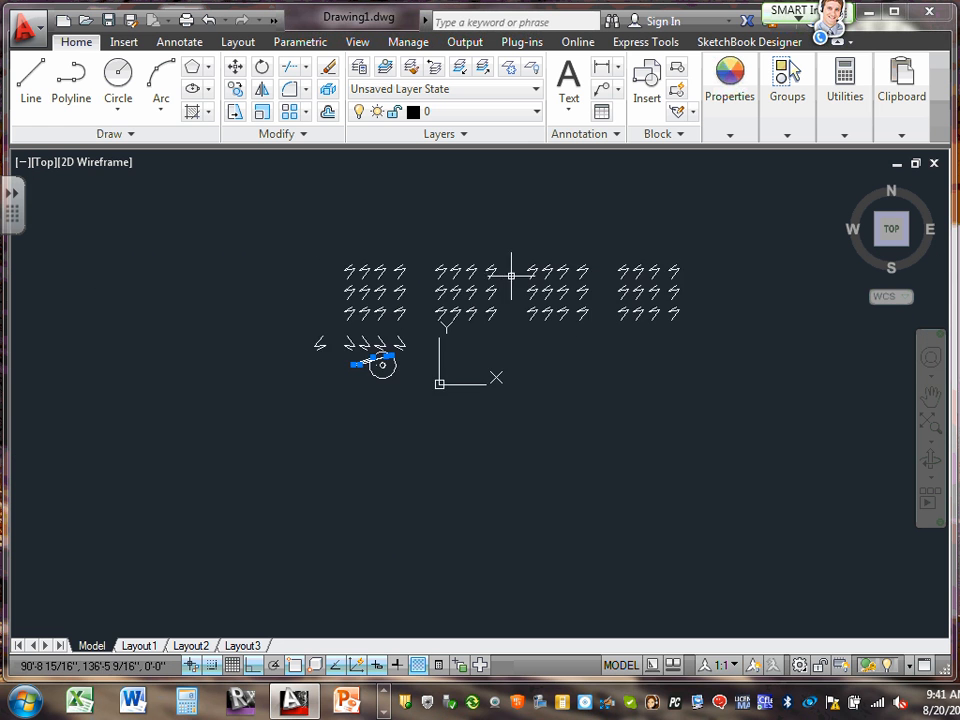
scroll(527, 289, "up", 1)
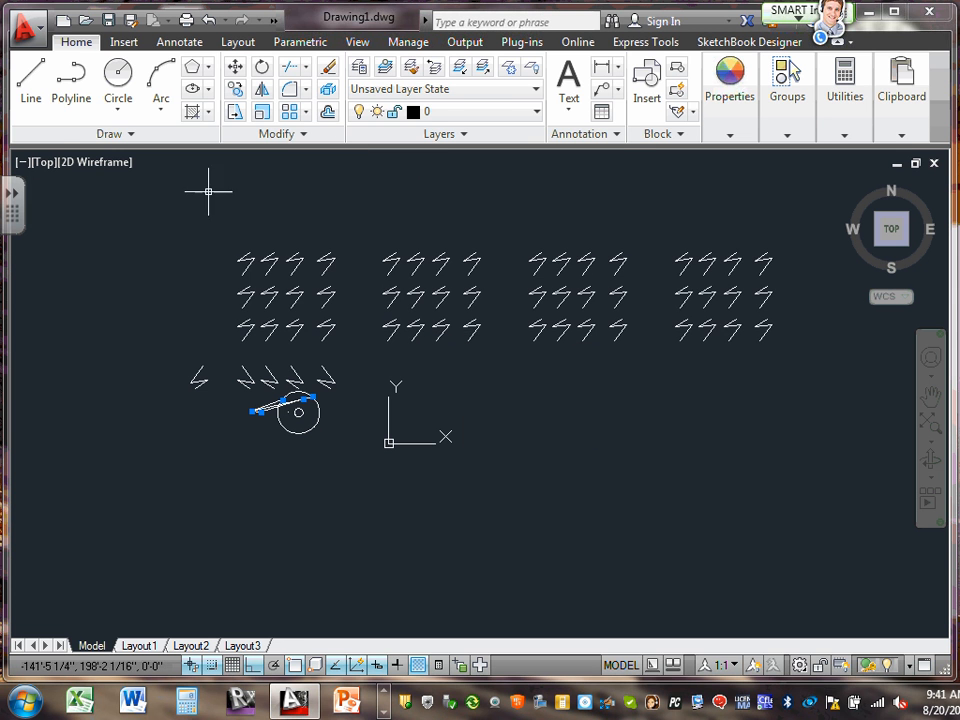
left_click(326, 259)
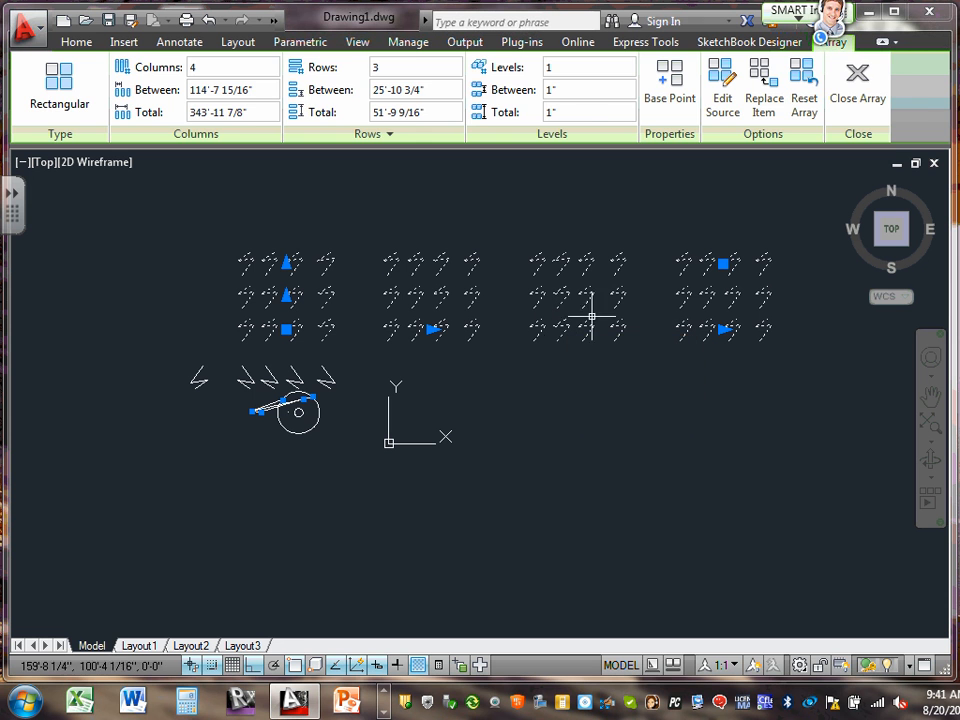
key("Escape")
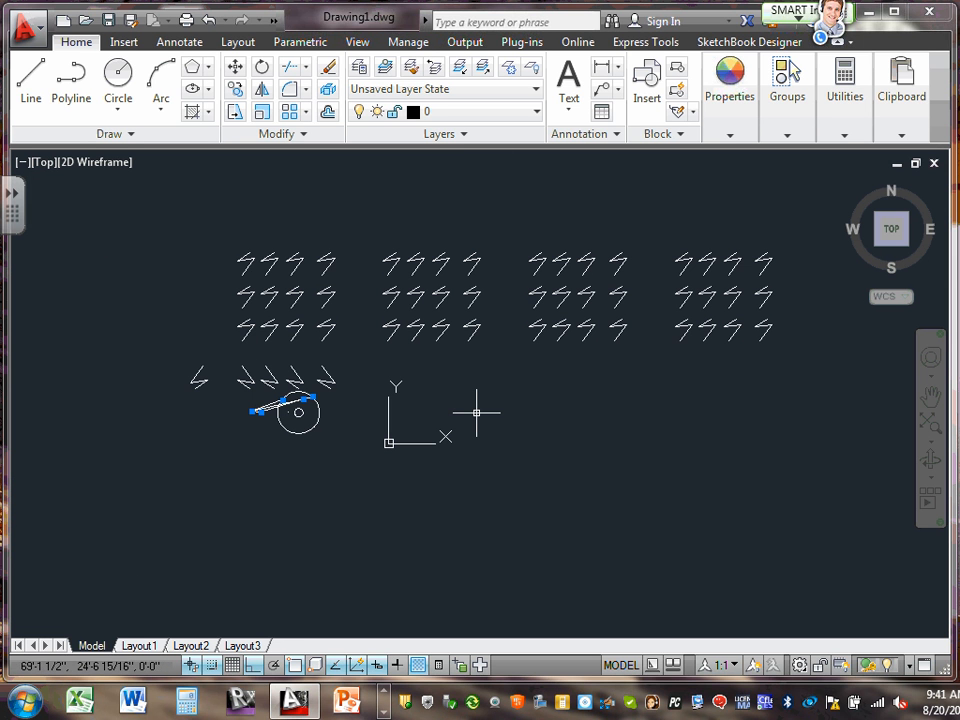
Look at the Layout1 sheet, return to model space and check the array's settings again
left_click(140, 646)
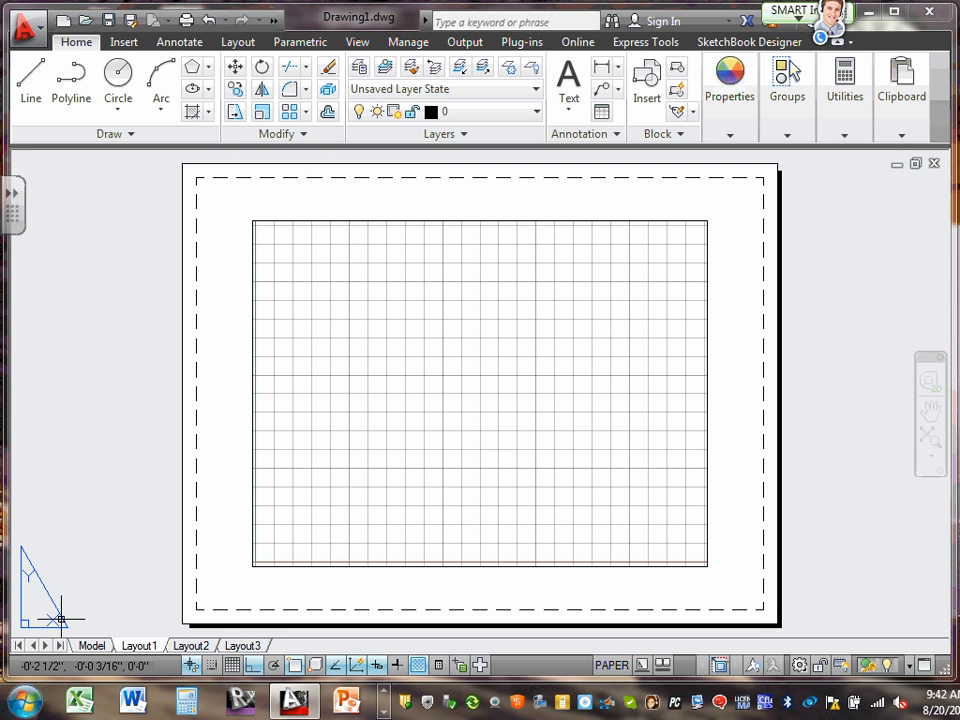
left_click(91, 645)
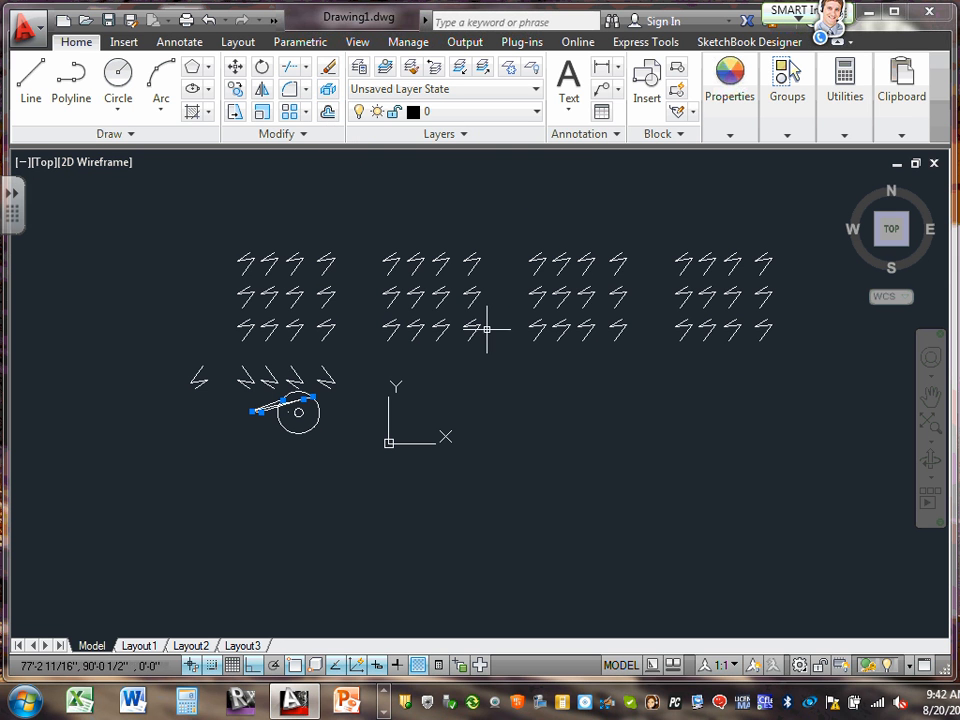
left_click(436, 264)
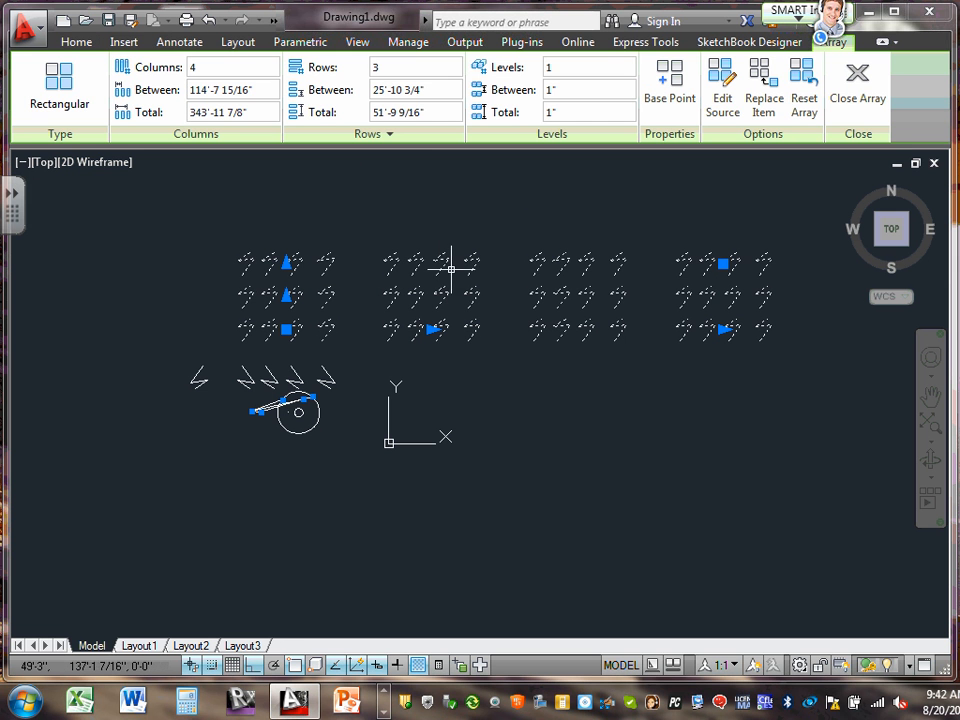
key("Escape")
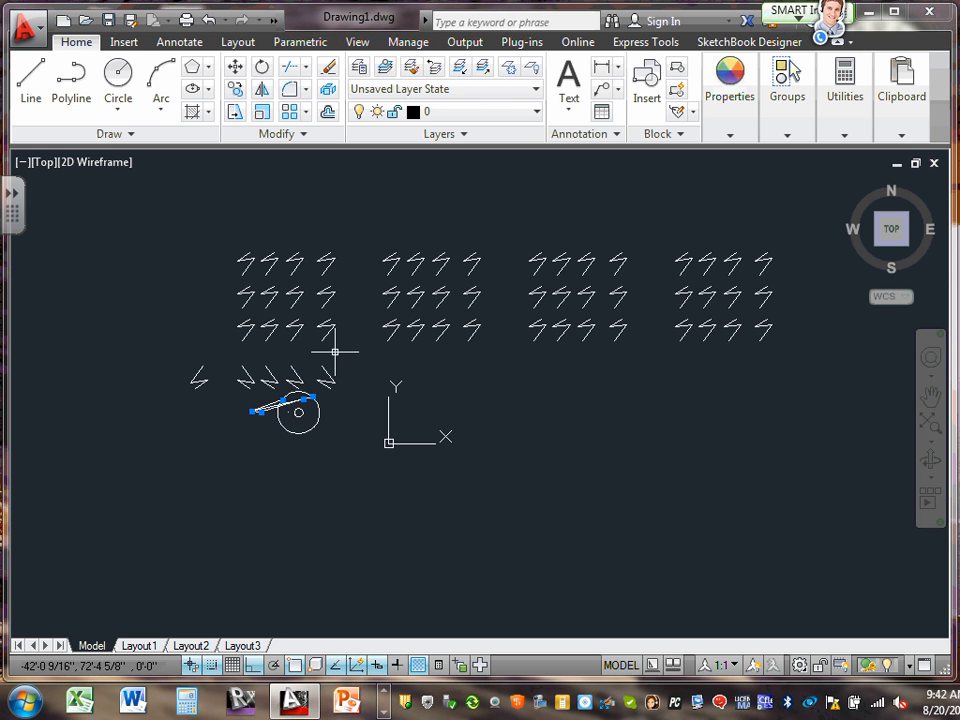
Review the full properties of the rectangular zigzag array and erase the whole array
left_click(443, 260)
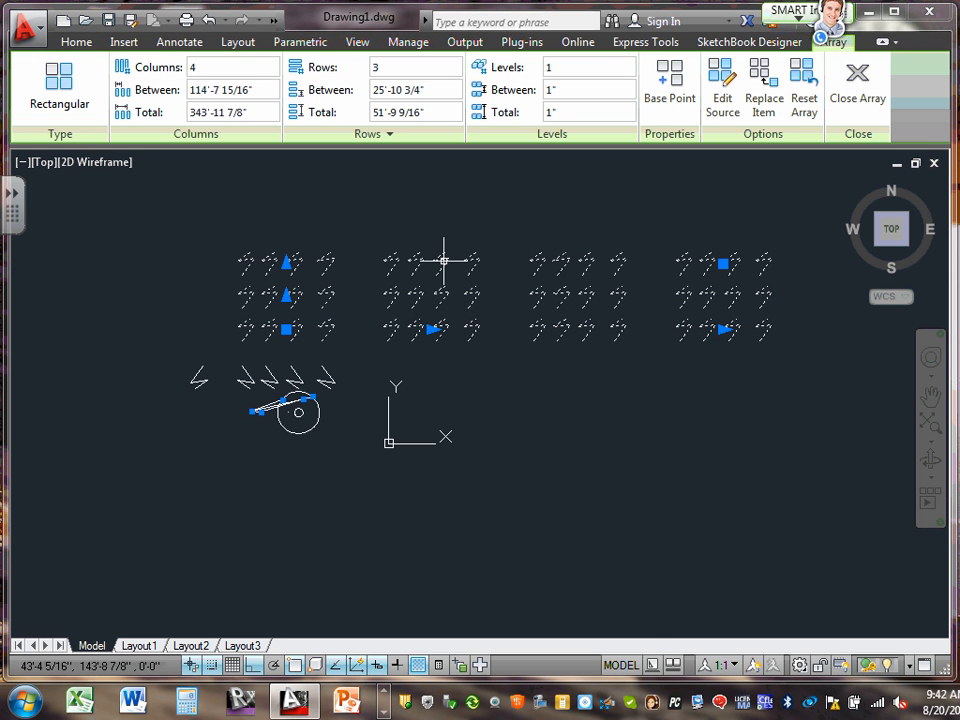
right_click(444, 260)
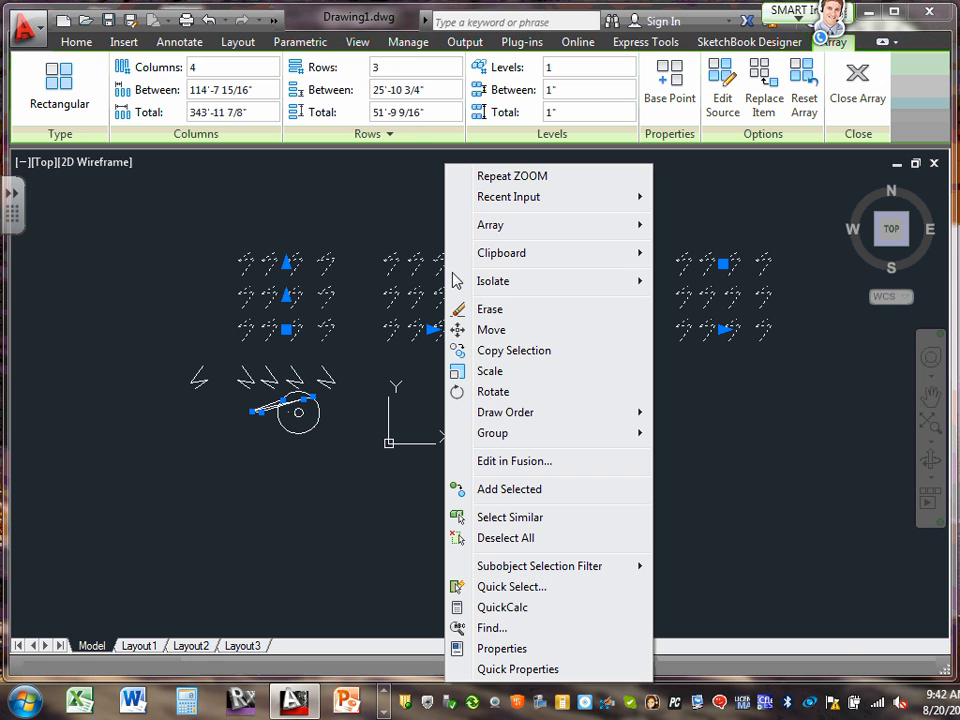
left_click(520, 649)
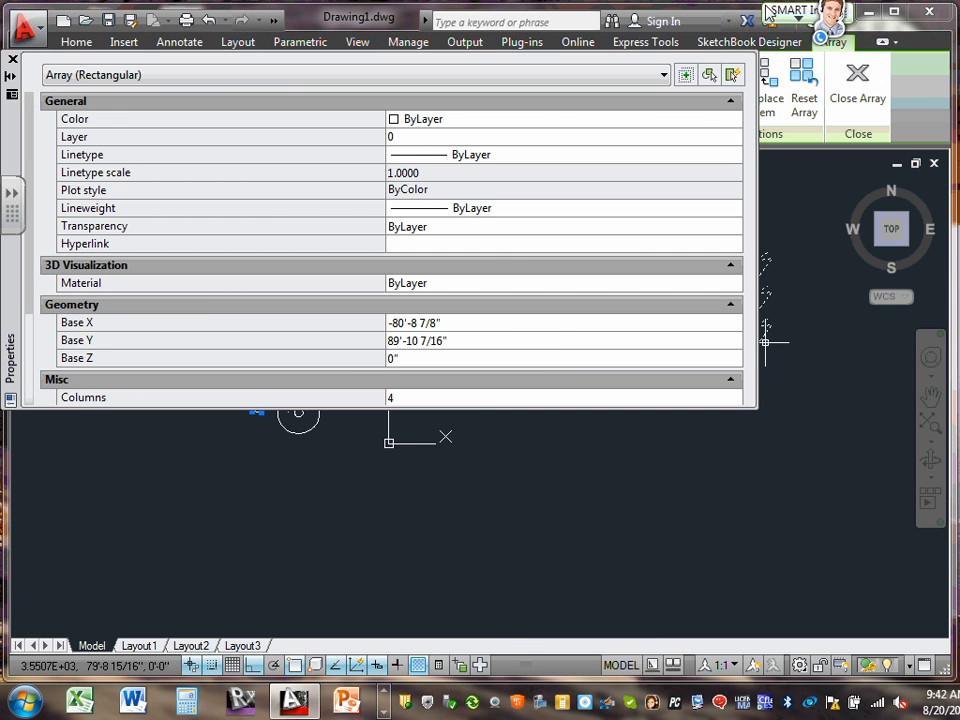
left_click(13, 60)
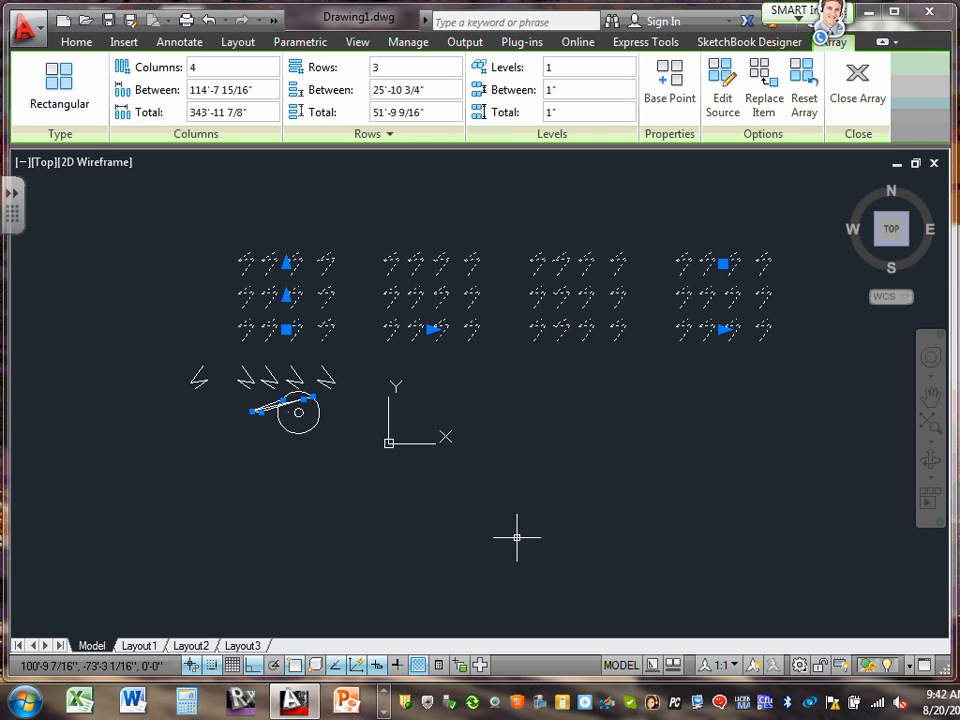
key("Delete")
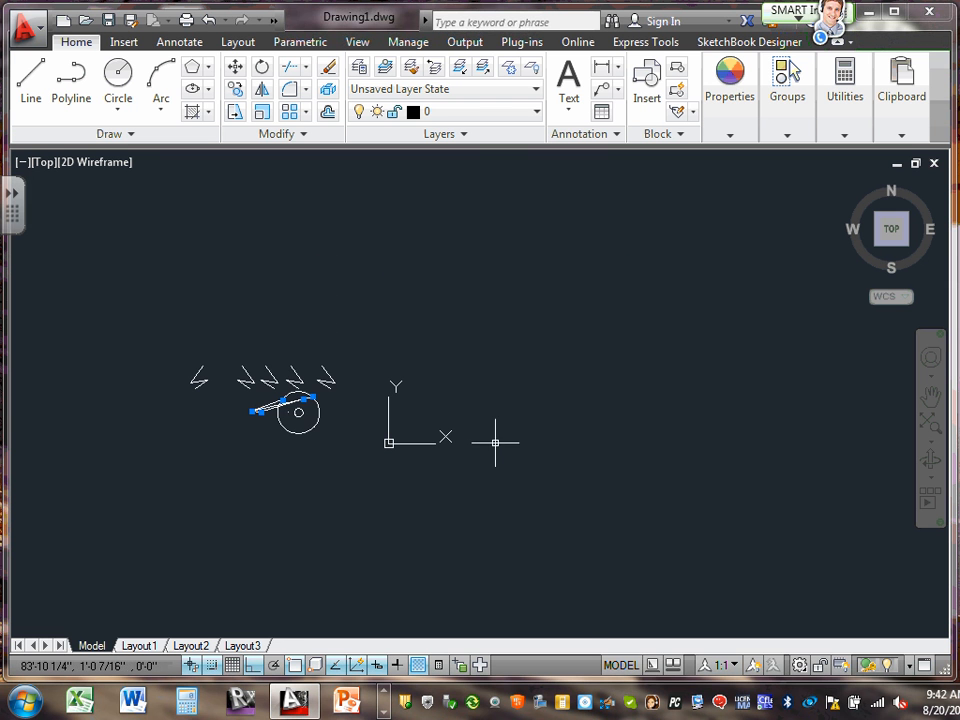
Examine the full properties of the rightmost zigzag polyline, including its available linetypes, and deselect it
scroll(266, 396, "up", 6)
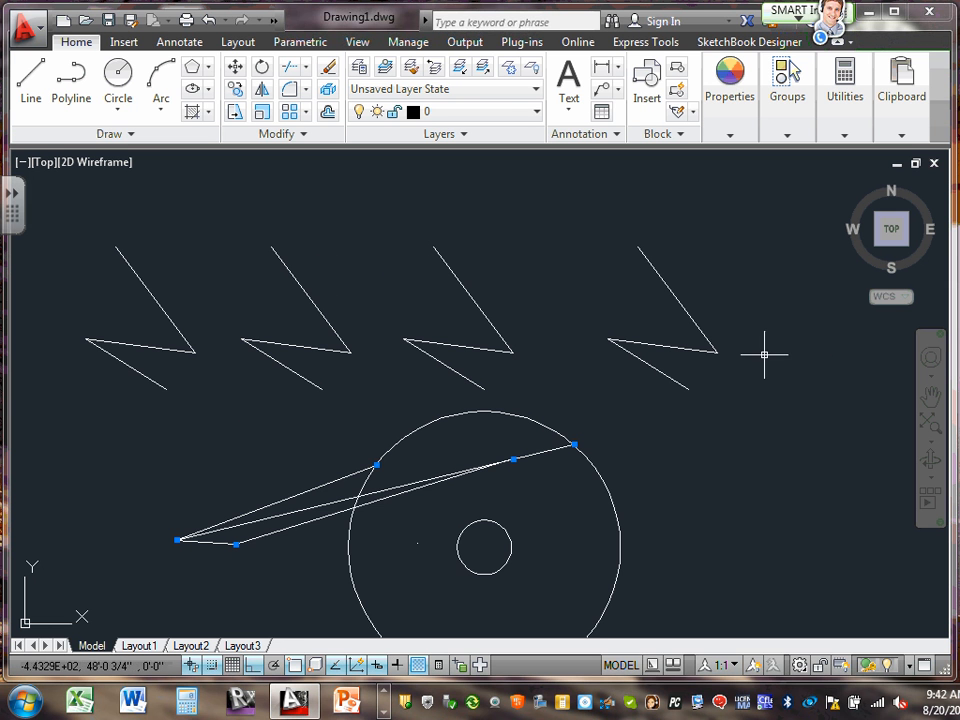
left_click(682, 346)
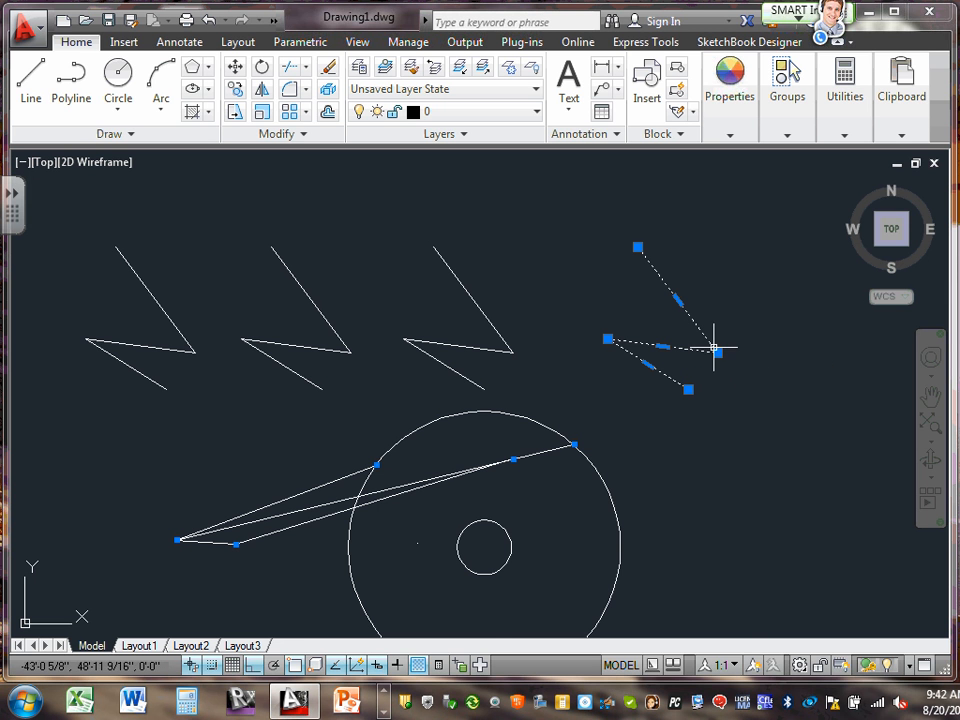
right_click(715, 349)
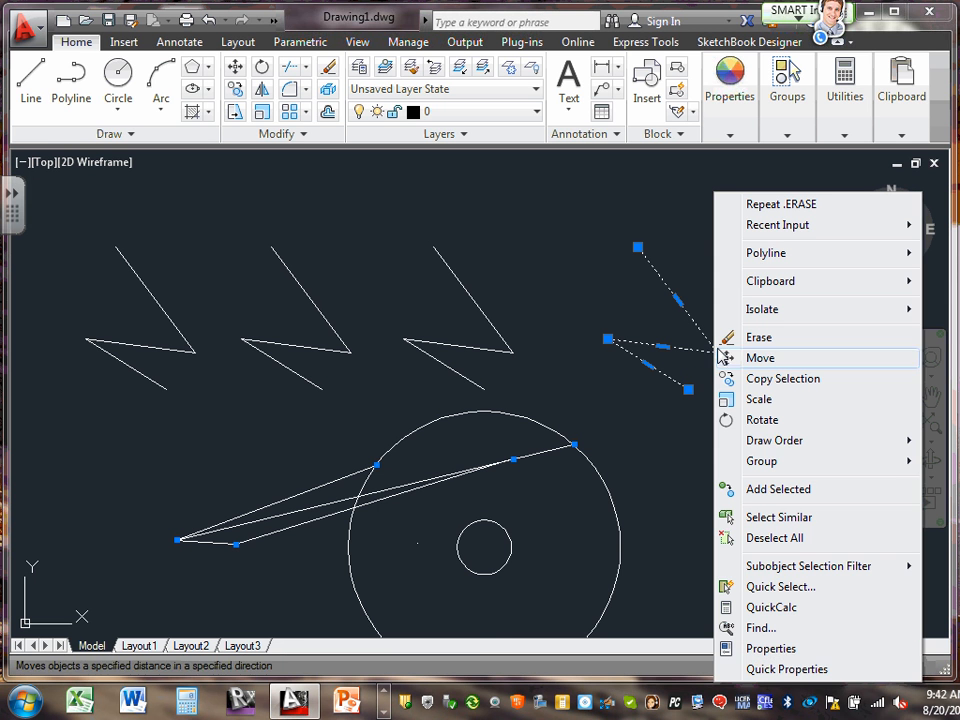
left_click(799, 650)
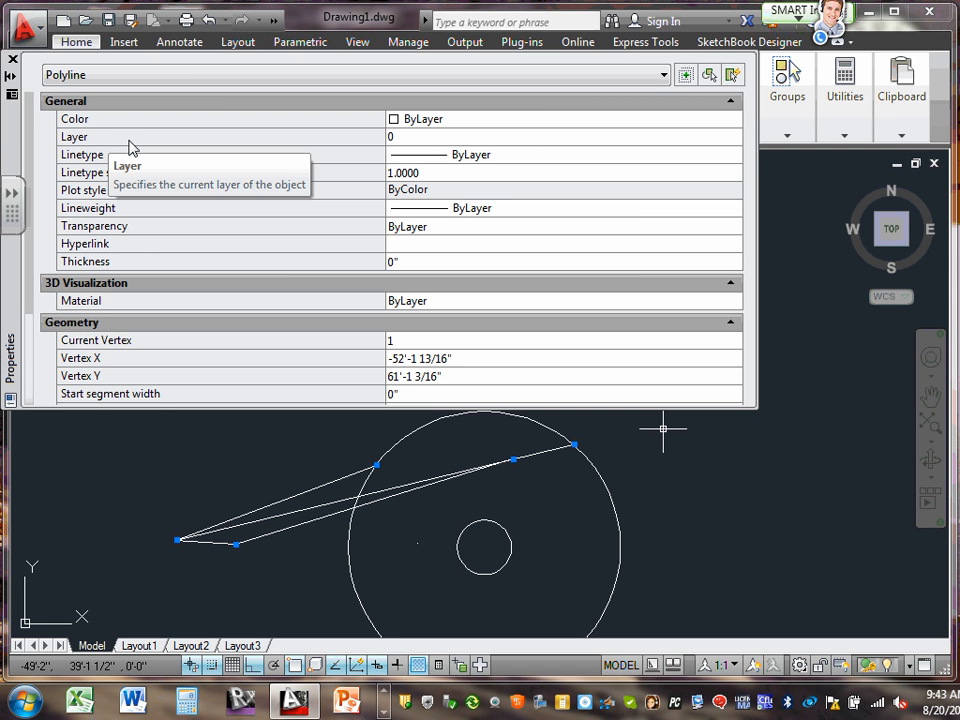
left_click(460, 156)
left_click(736, 157)
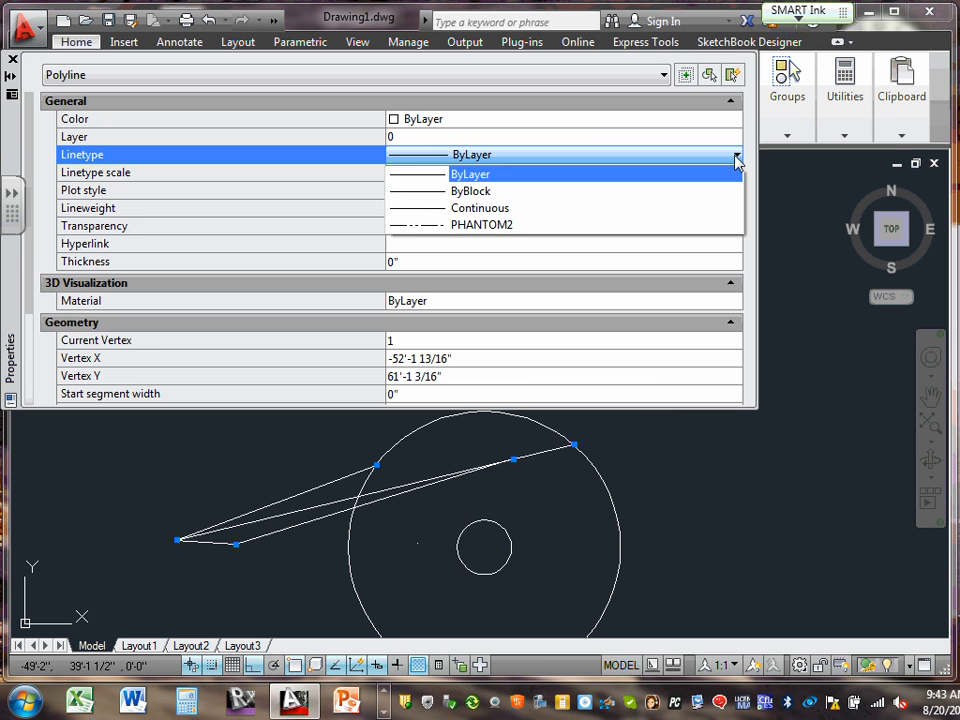
left_click(736, 157)
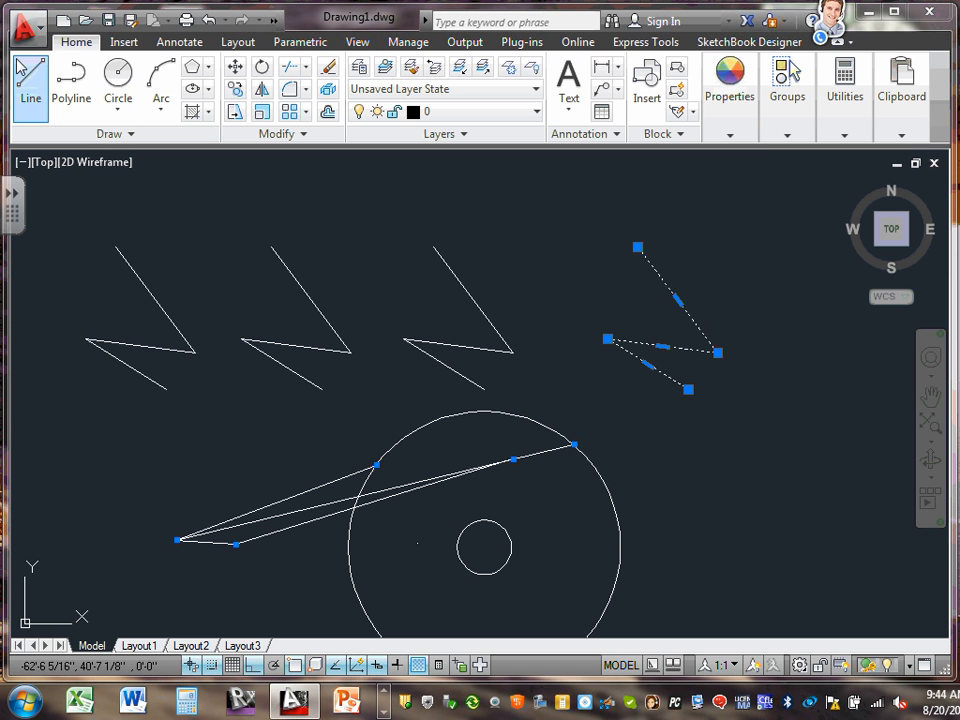
left_click(13, 59)
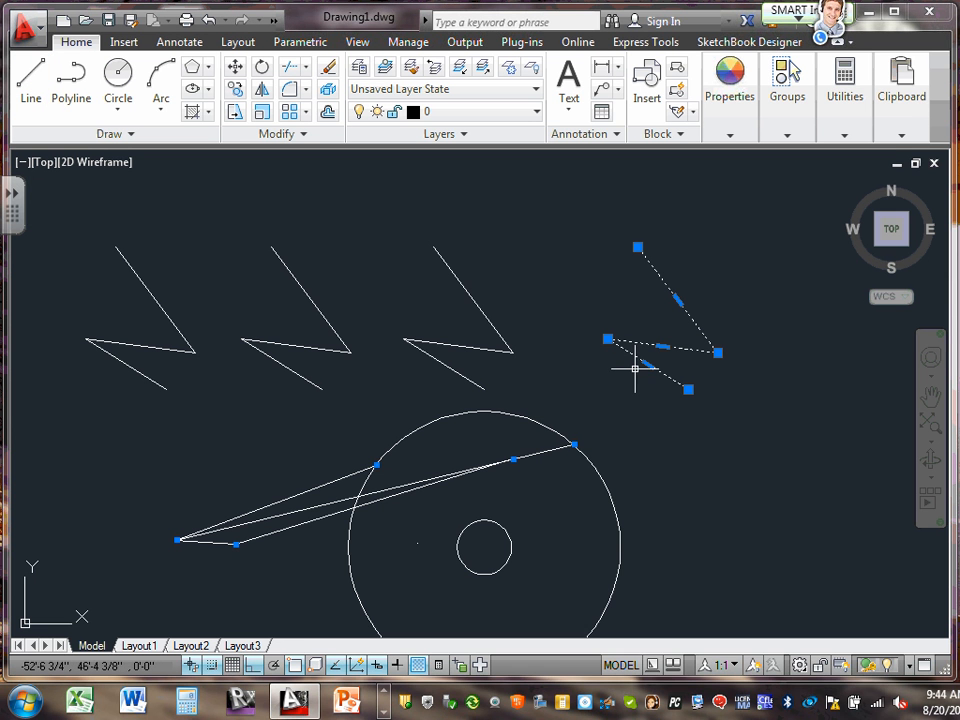
key("Escape")
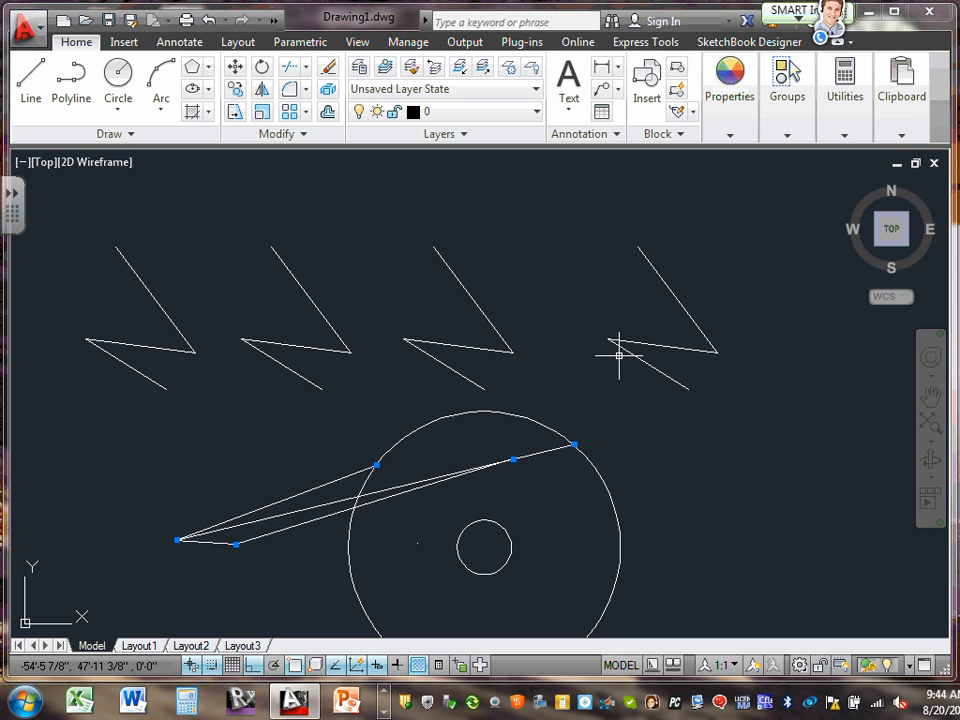
Show the Quick Properties of the small inner circle
left_click(497, 521)
right_click(498, 523)
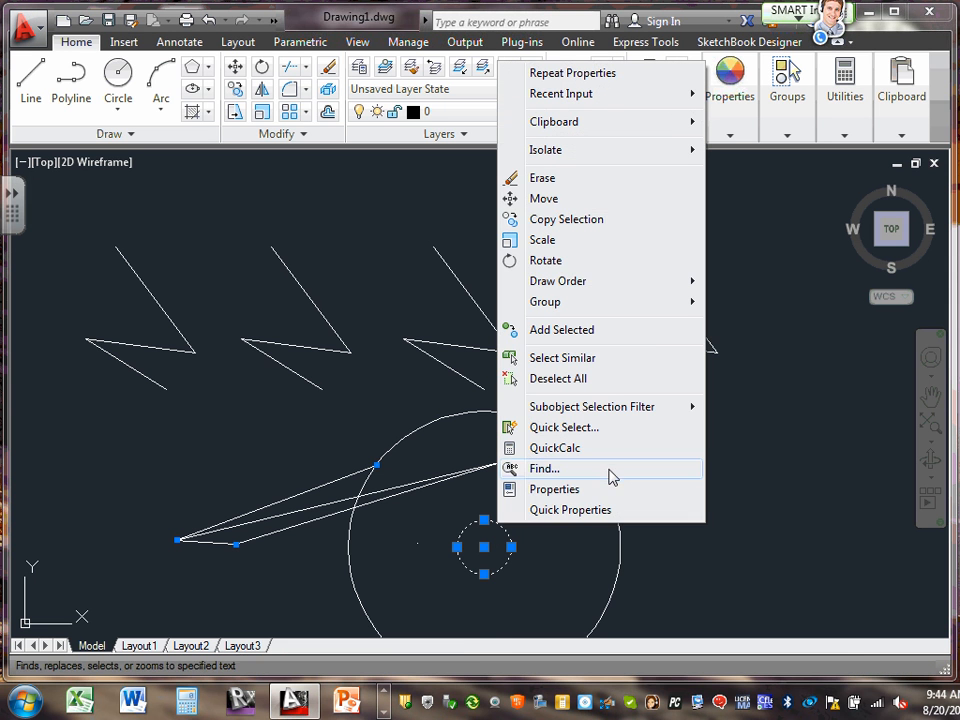
left_click(580, 509)
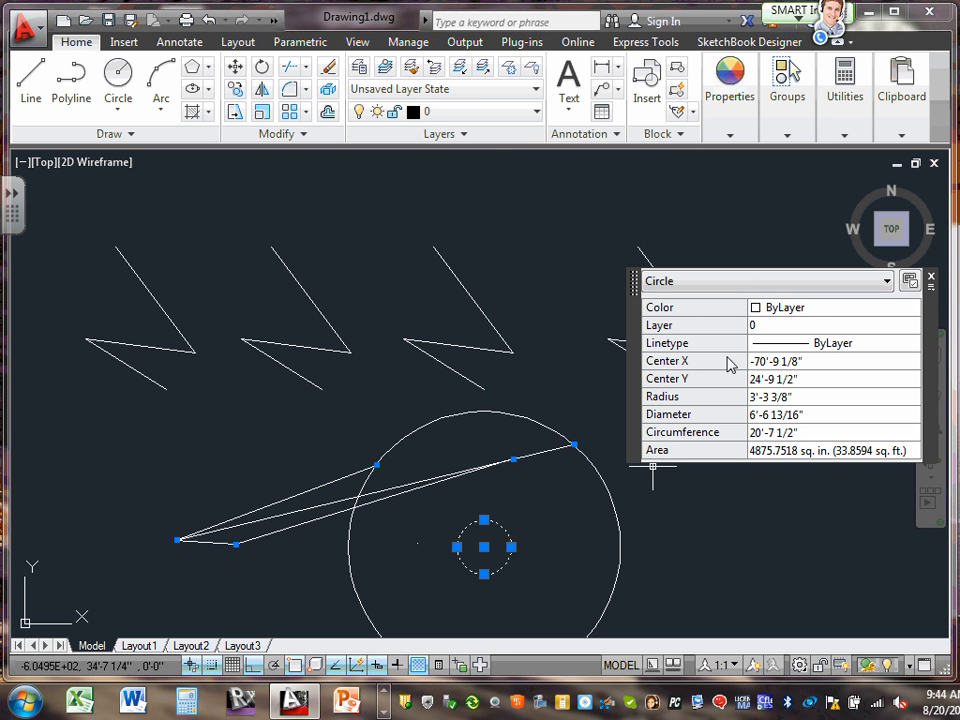
Review the full properties of the small inner circle in place of its Quick Properties and deselect it
left_click(930, 278)
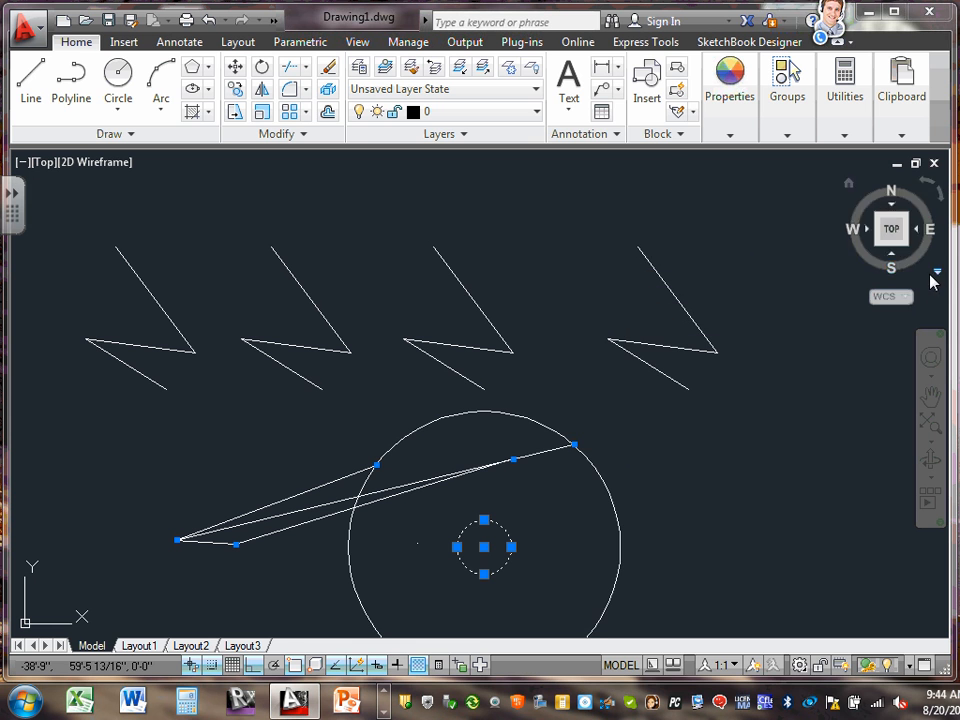
right_click(474, 515)
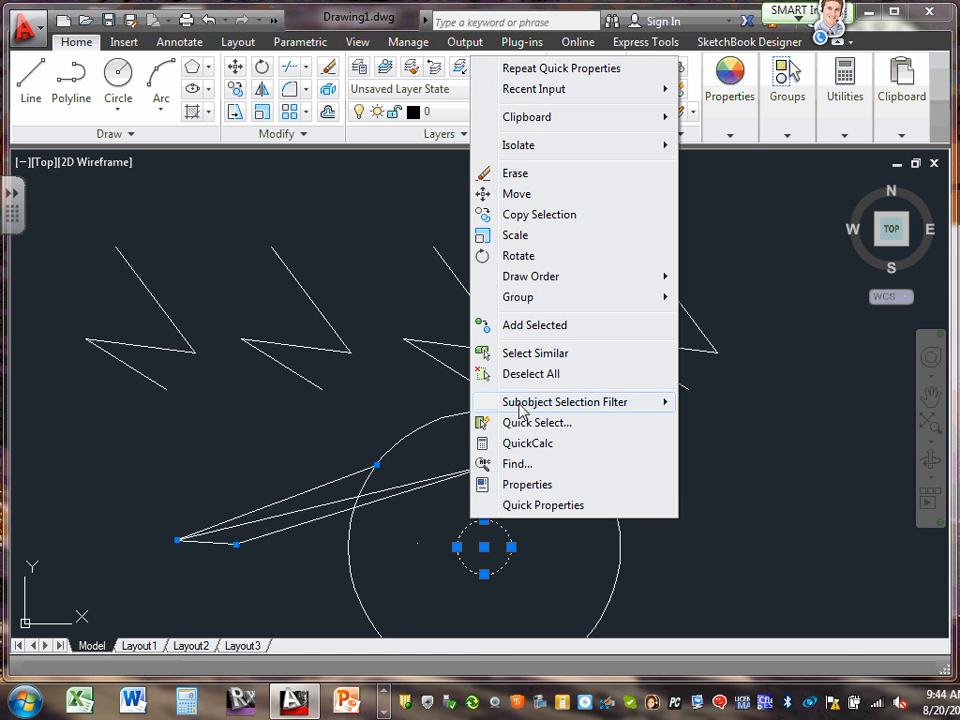
left_click(540, 484)
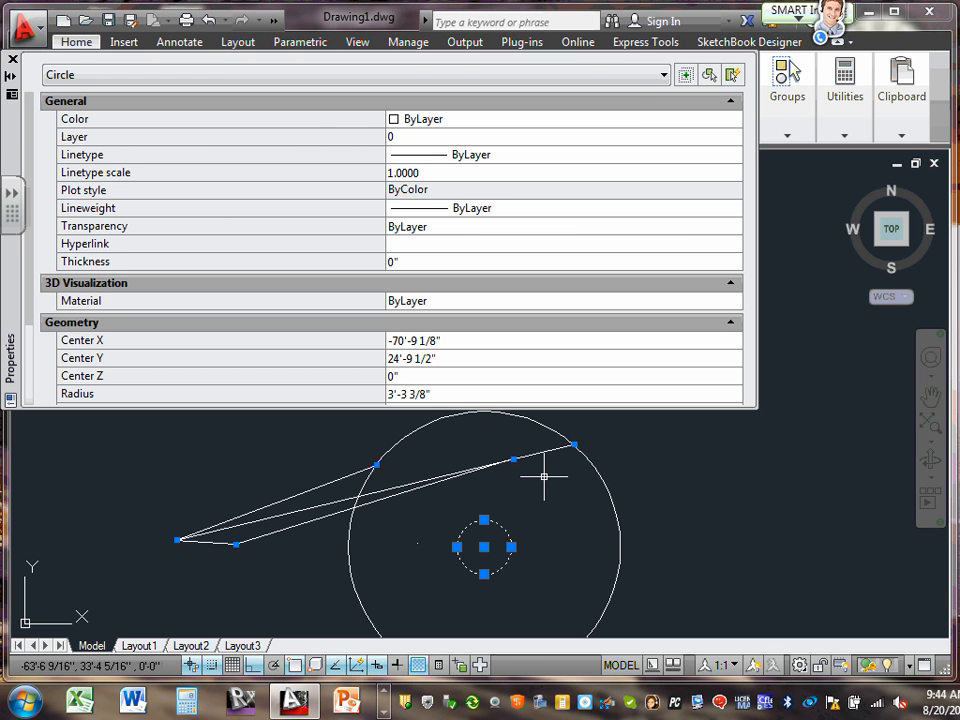
left_click(13, 59)
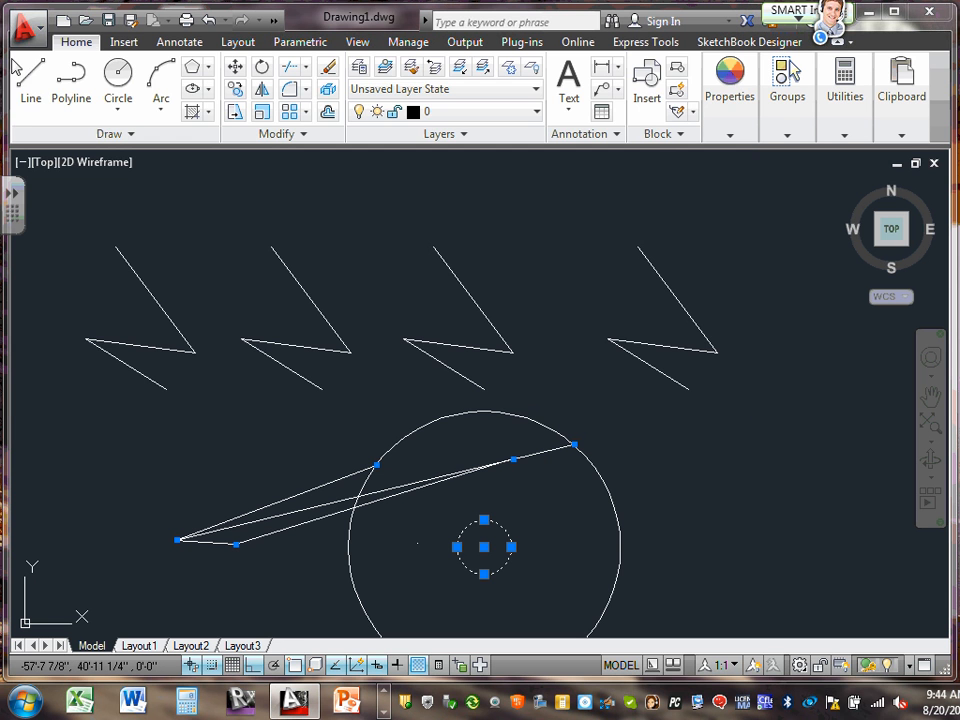
key("Escape")
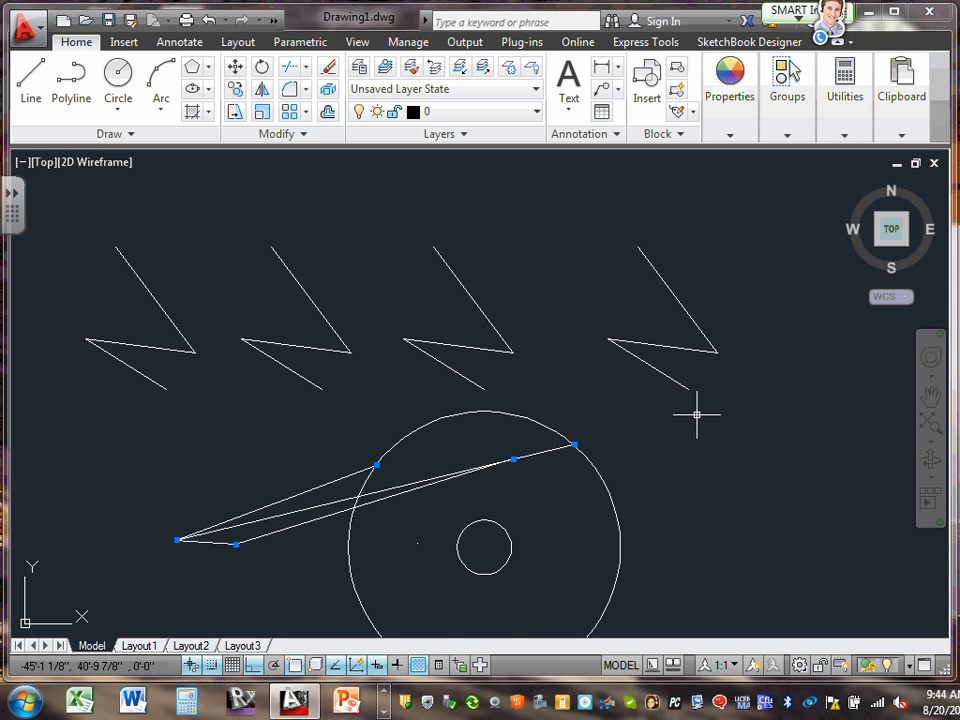
left_click(384, 710)
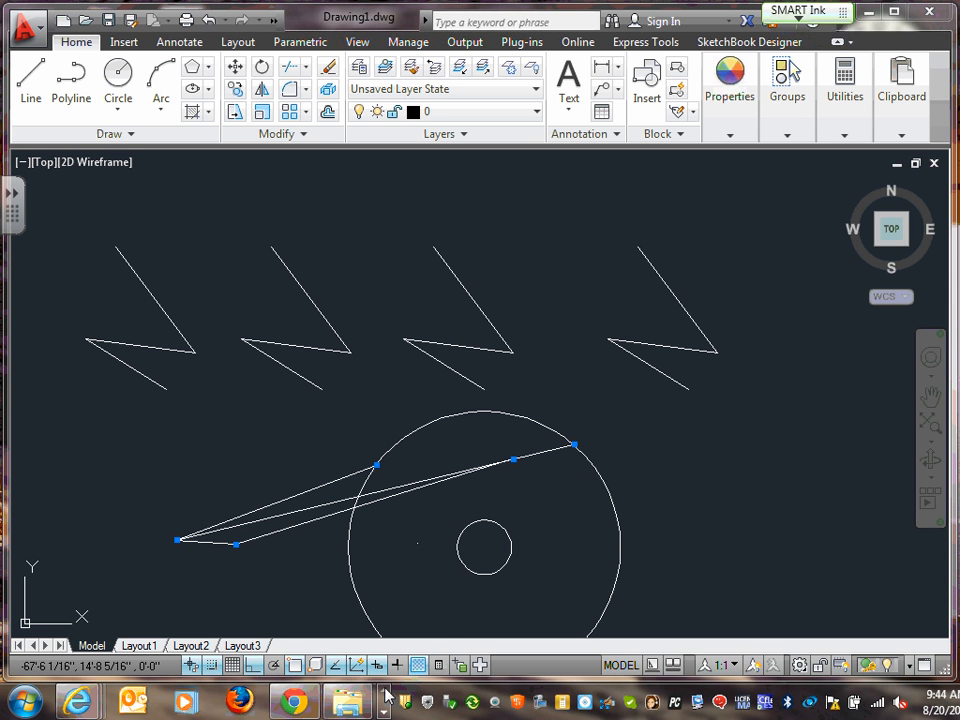
left_click(384, 710)
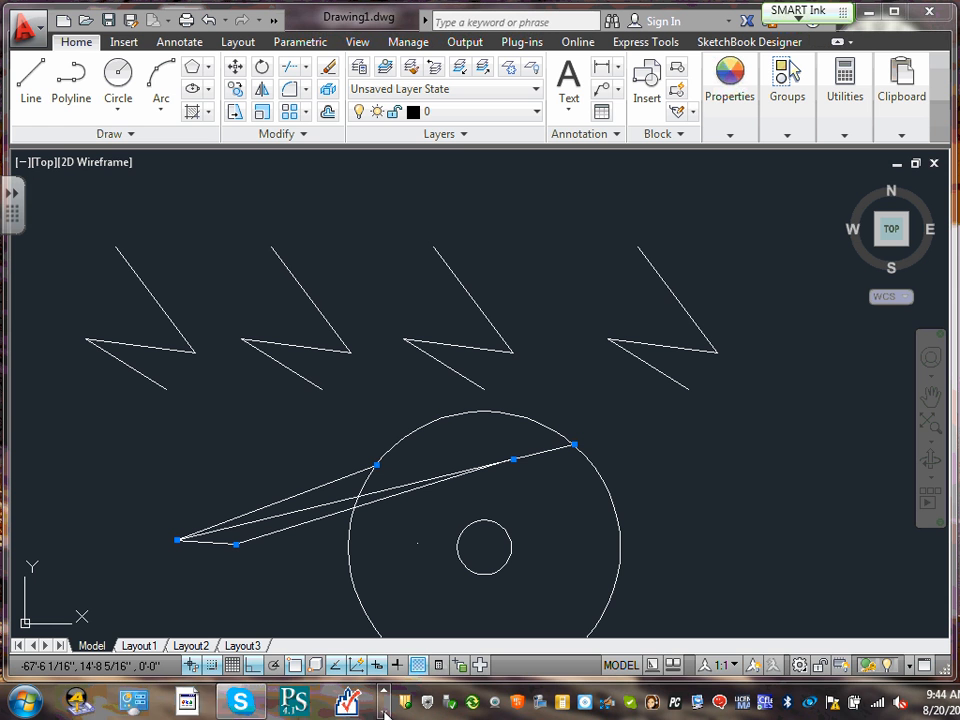
left_click(384, 710)
left_click(384, 710)
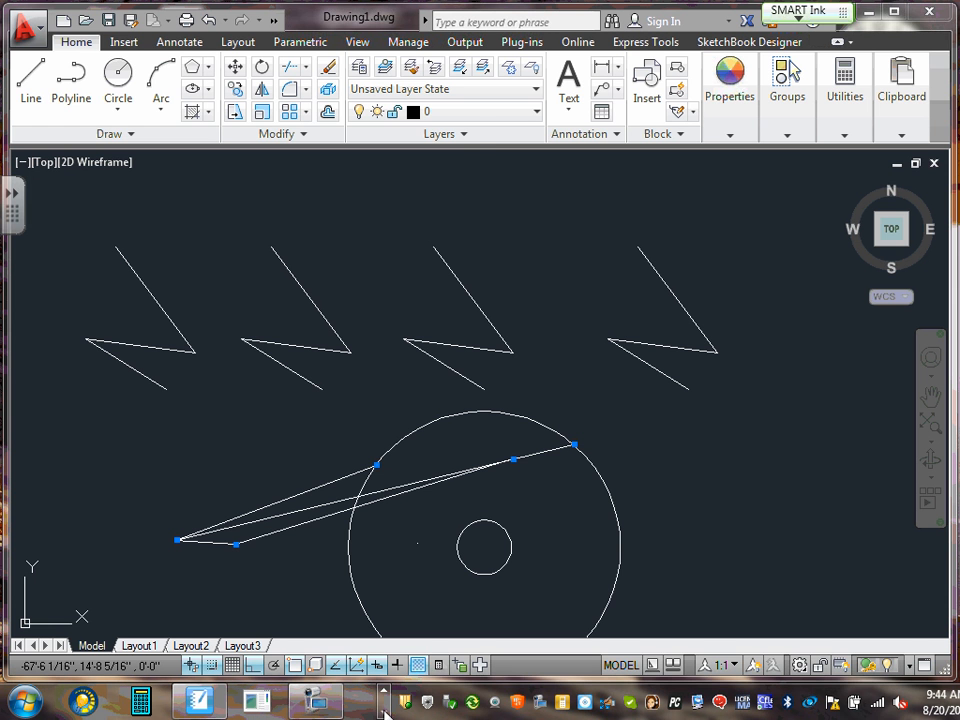
left_click(308, 703)
left_click(369, 205)
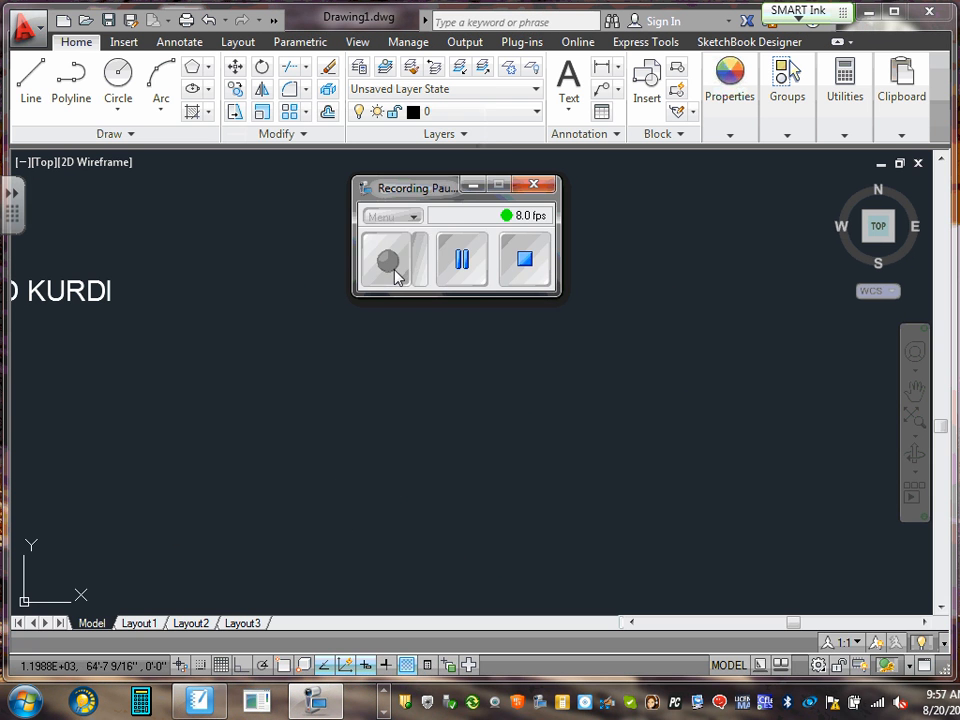
left_click(392, 257)
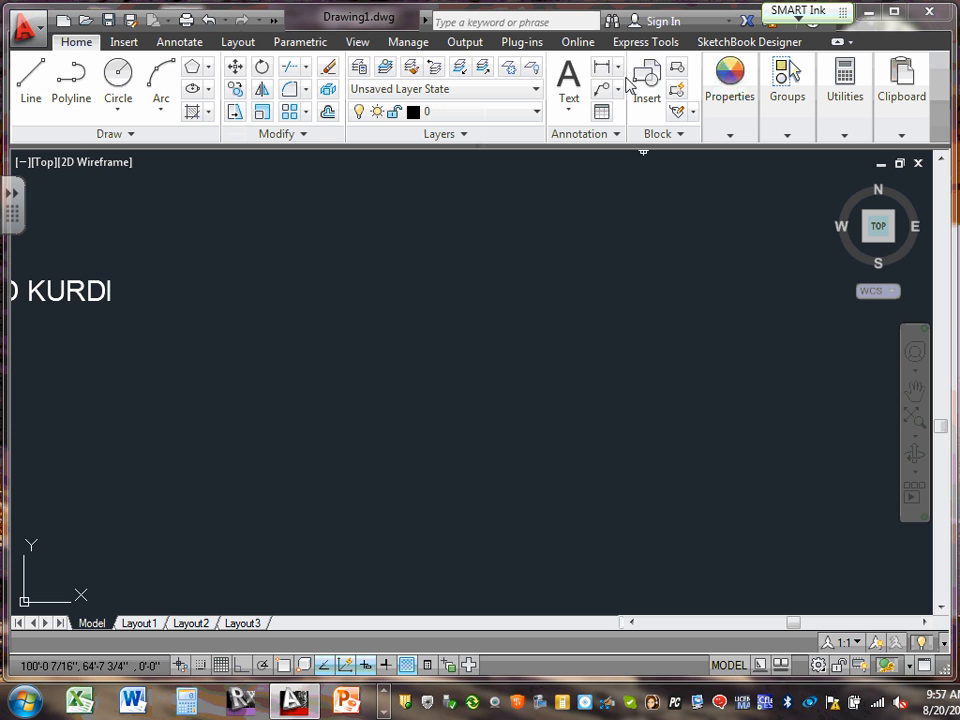
Erase the text object containing the person's name
scroll(371, 315, "down", 10)
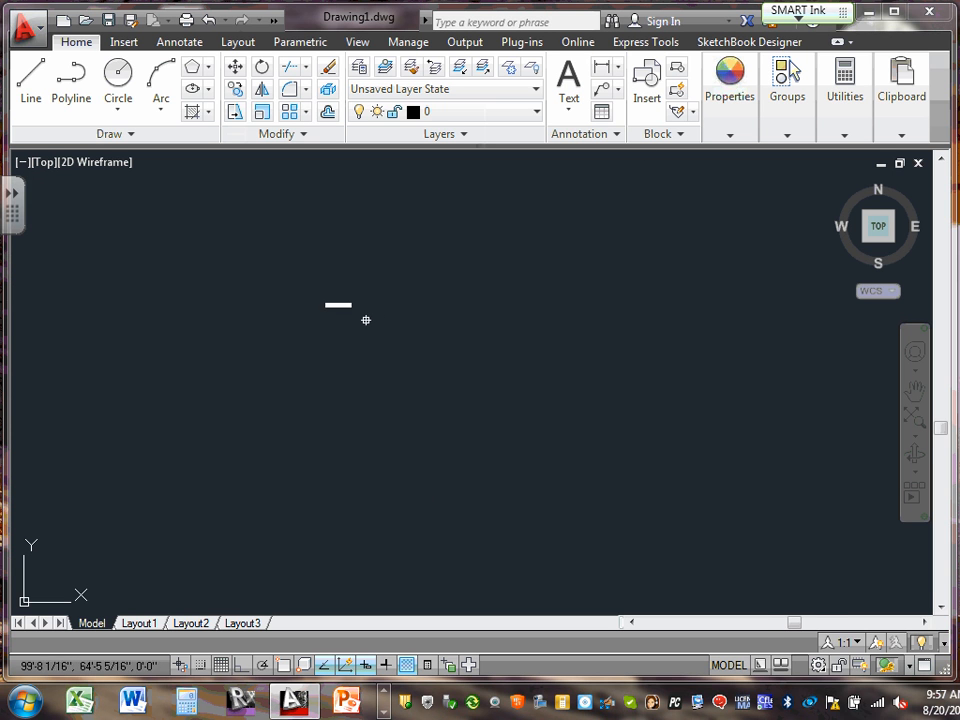
left_click(298, 297)
left_click(479, 359)
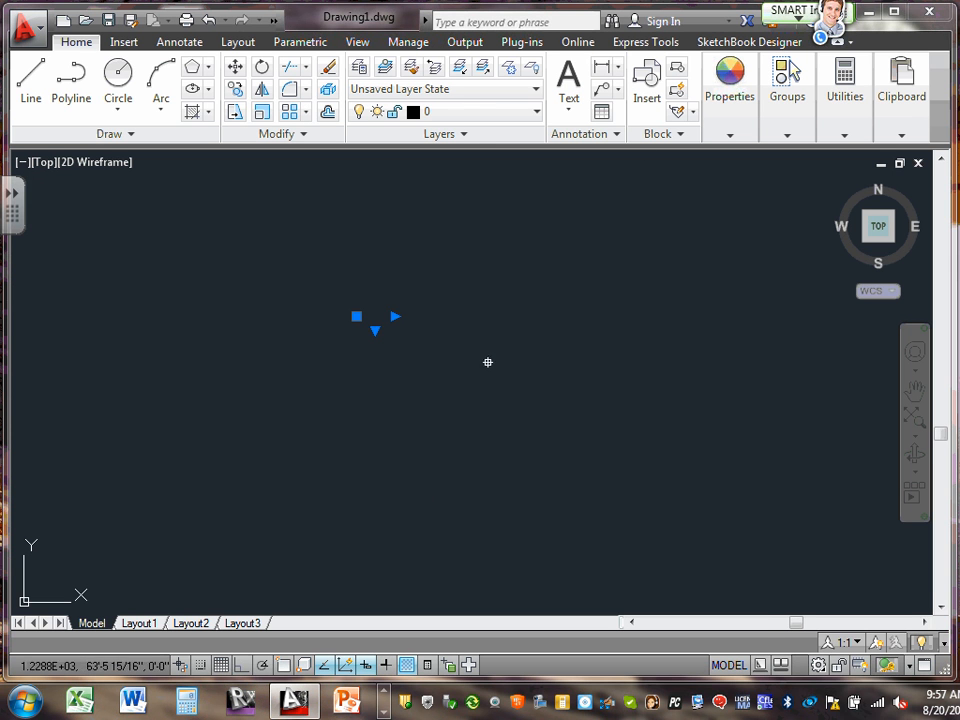
key("Delete")
Zoom to the drawing's extents to find the zigzags and circles, leaving some margin around them
scroll(234, 343, "down", 10)
middle_click_drag(244, 350, 484, 370)
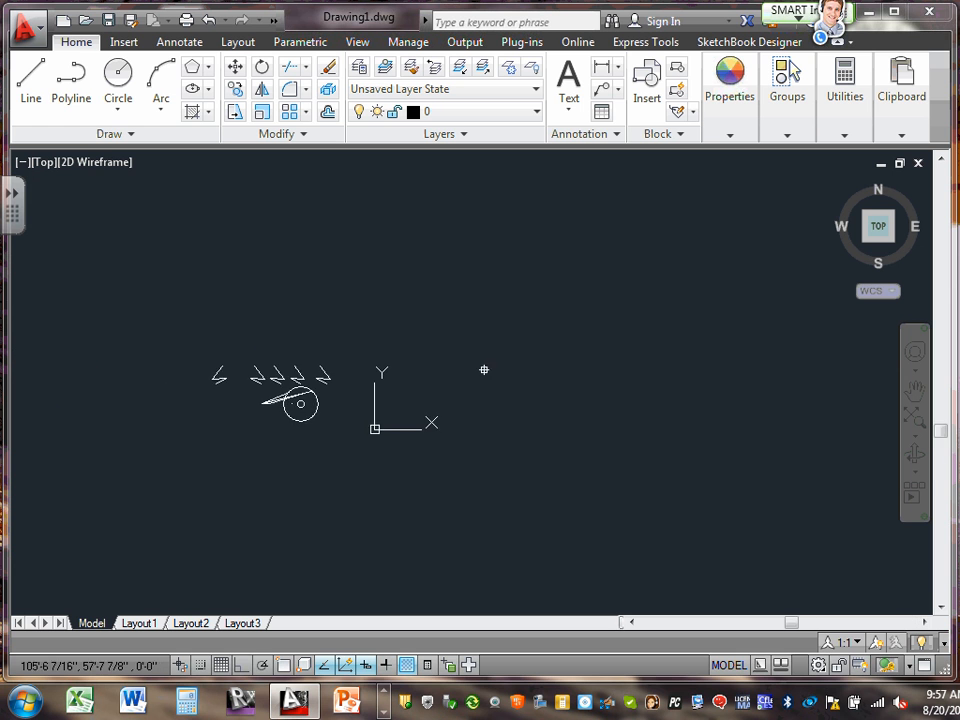
middle_click_drag(108, 342, 12, 8)
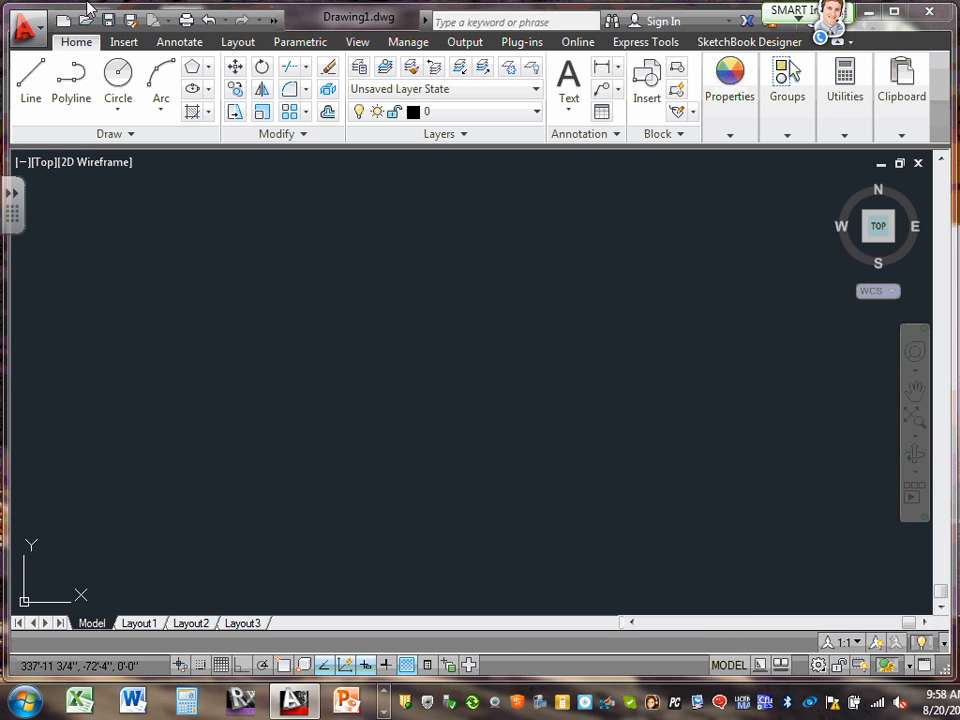
scroll(349, 324, "down", 3)
left_click(349, 323)
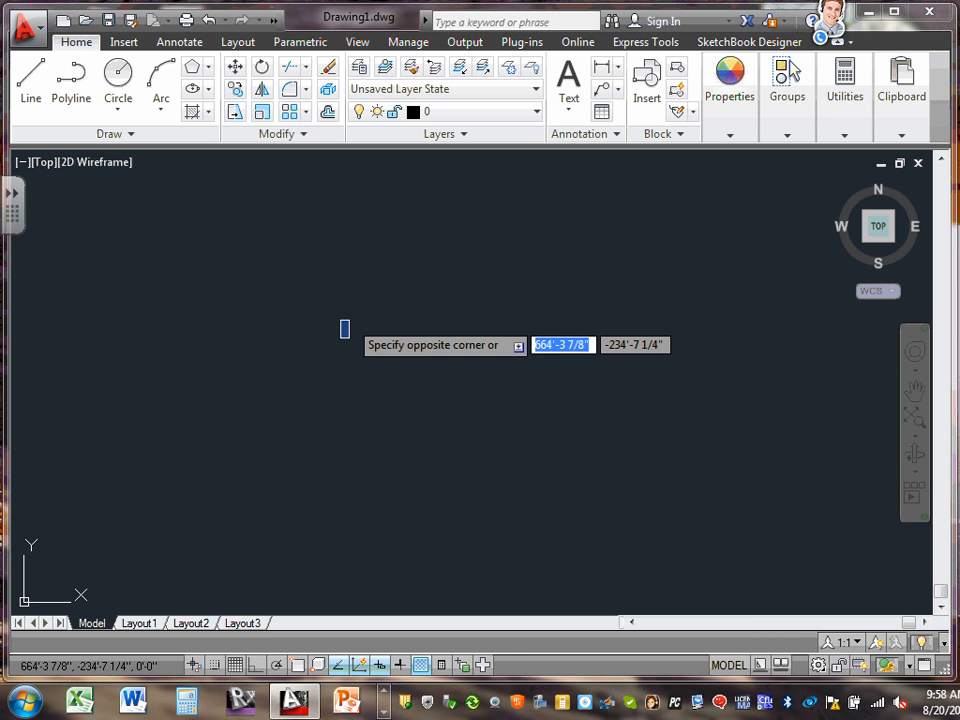
left_click(350, 319)
type("z")
key("Return")
type("e")
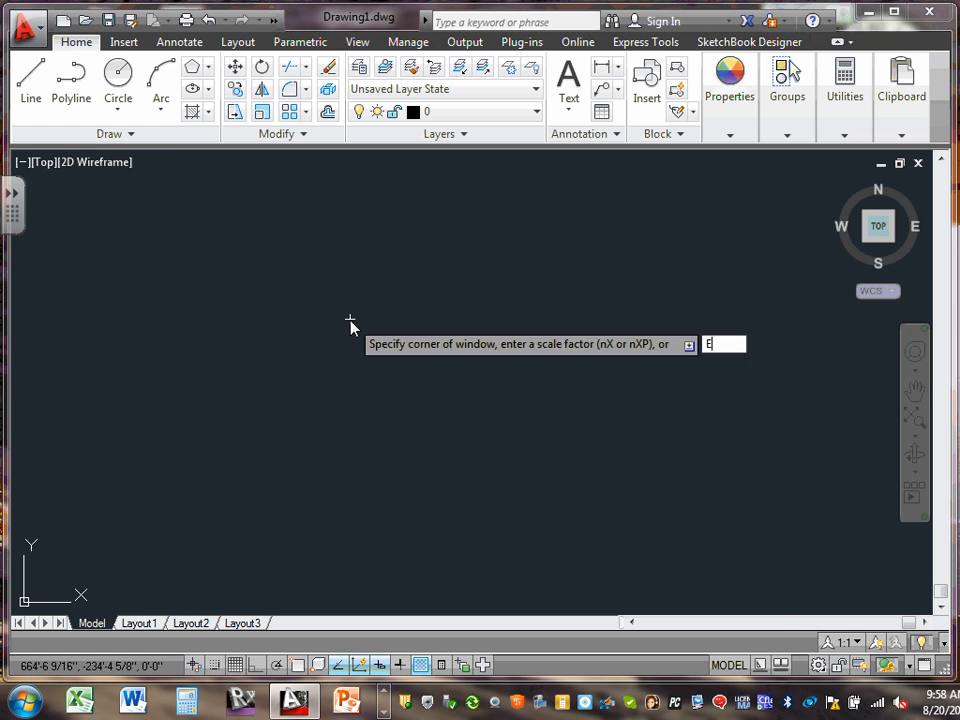
key("Return")
scroll(317, 334, "down", 3)
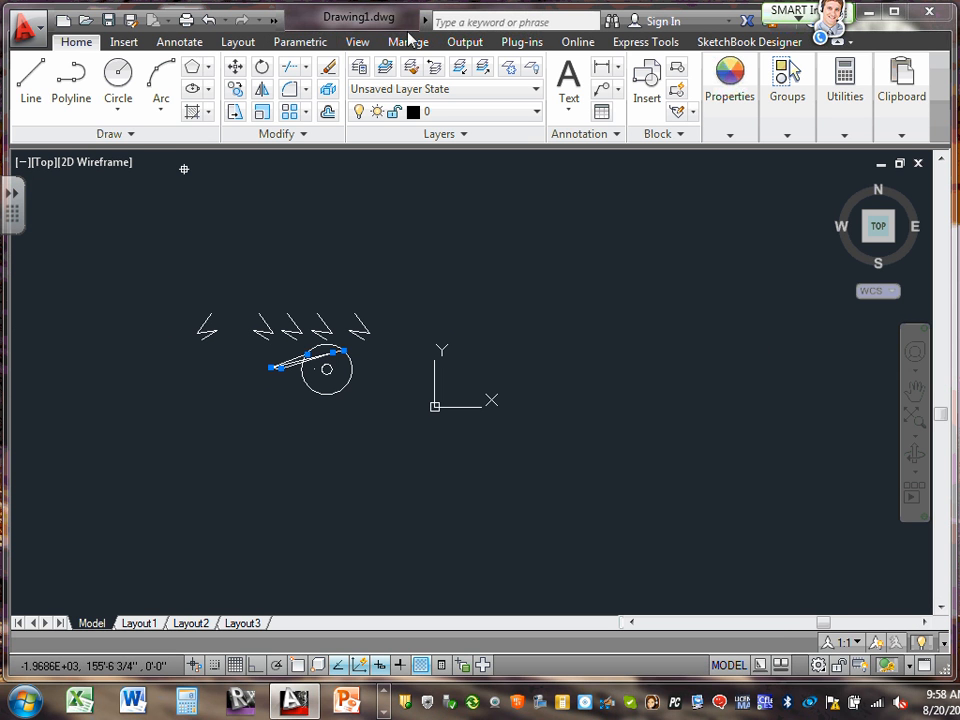
left_click(358, 42)
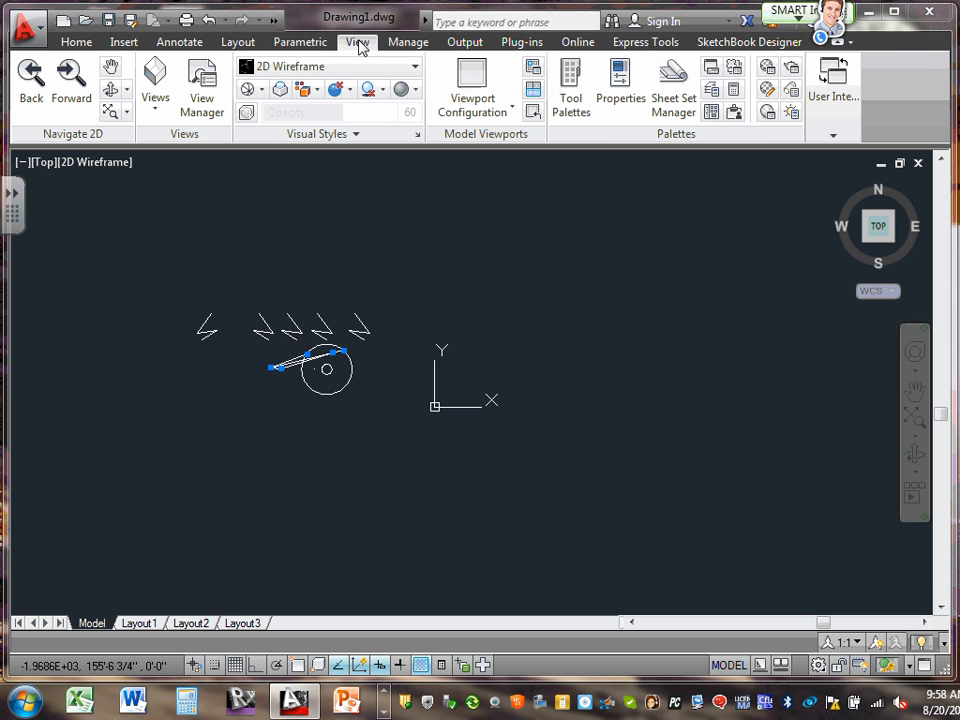
left_click(84, 43)
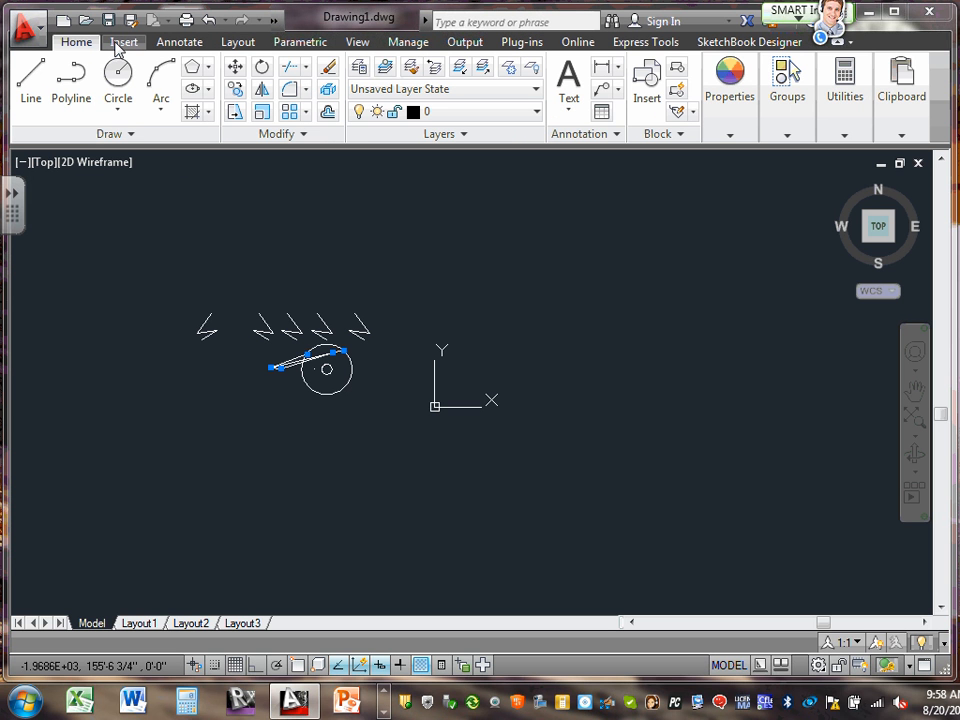
left_click(123, 44)
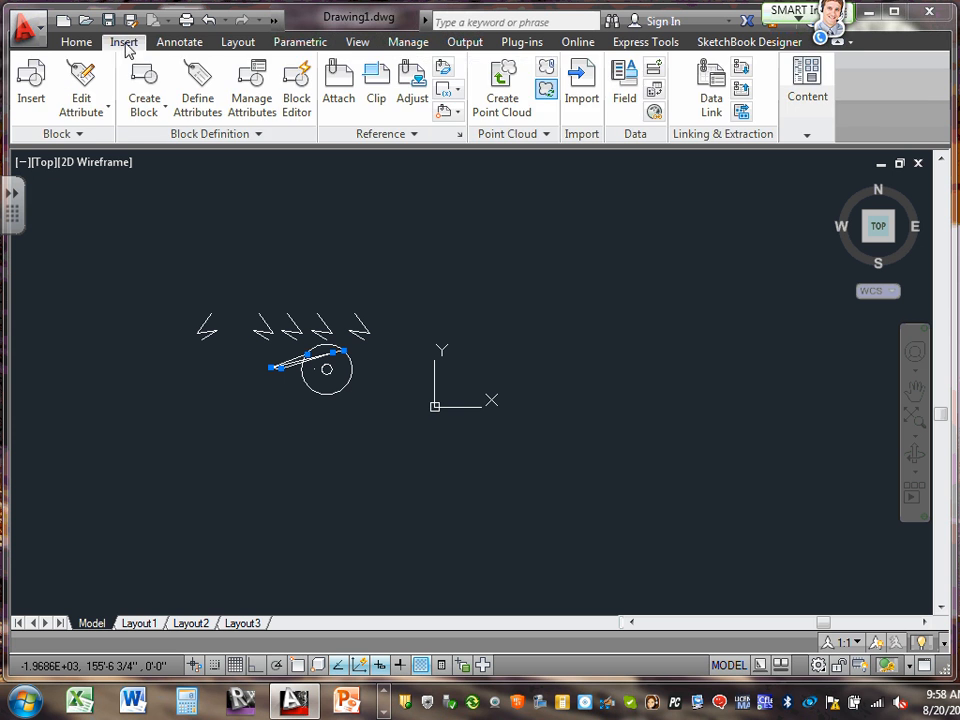
left_click(175, 44)
left_click(238, 44)
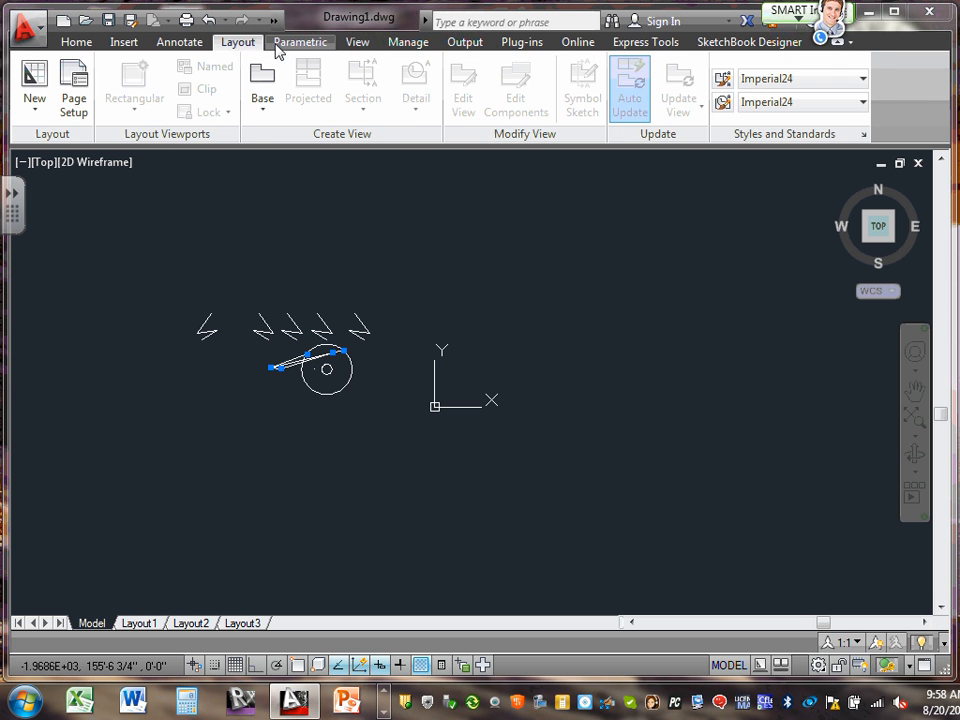
left_click(292, 44)
left_click(360, 44)
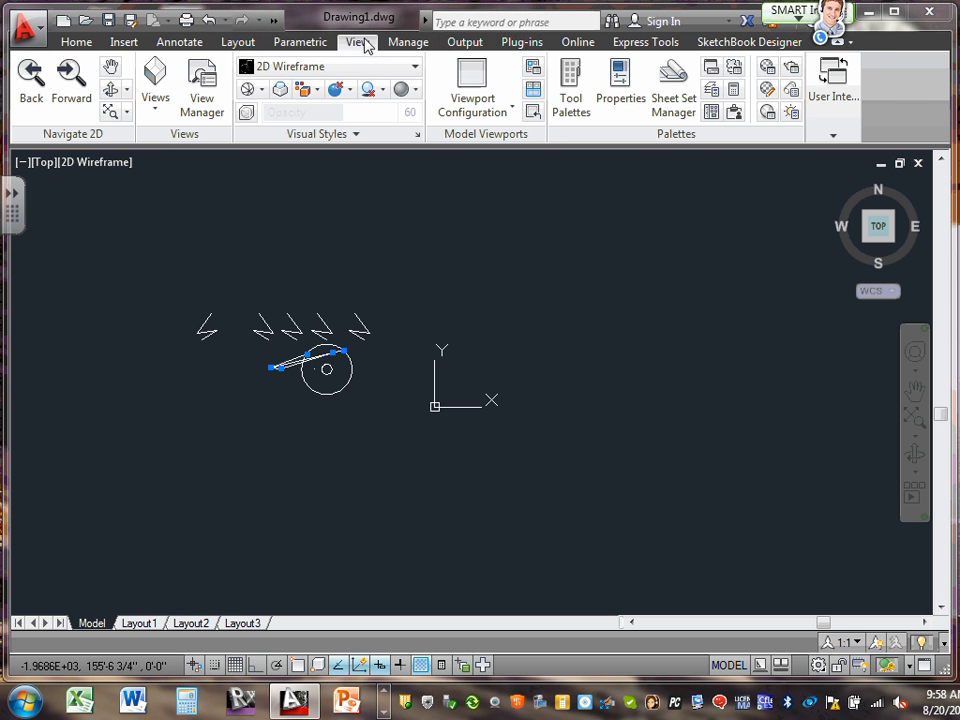
left_click(42, 36)
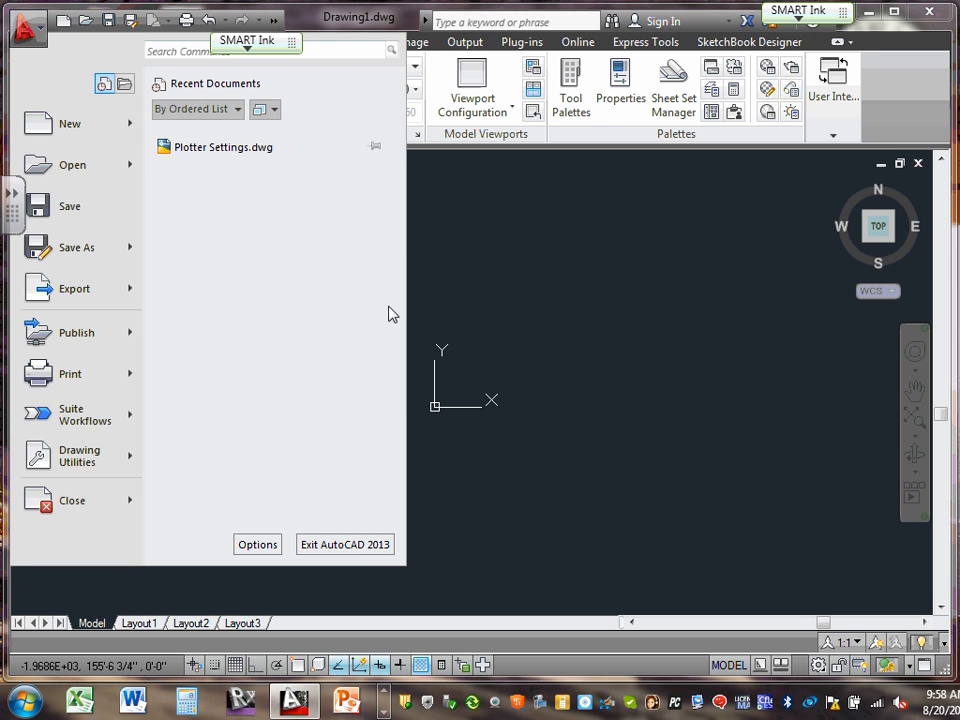
left_click(454, 285)
Erase all the zigzags, circles and connecting lines together
left_click(100, 270)
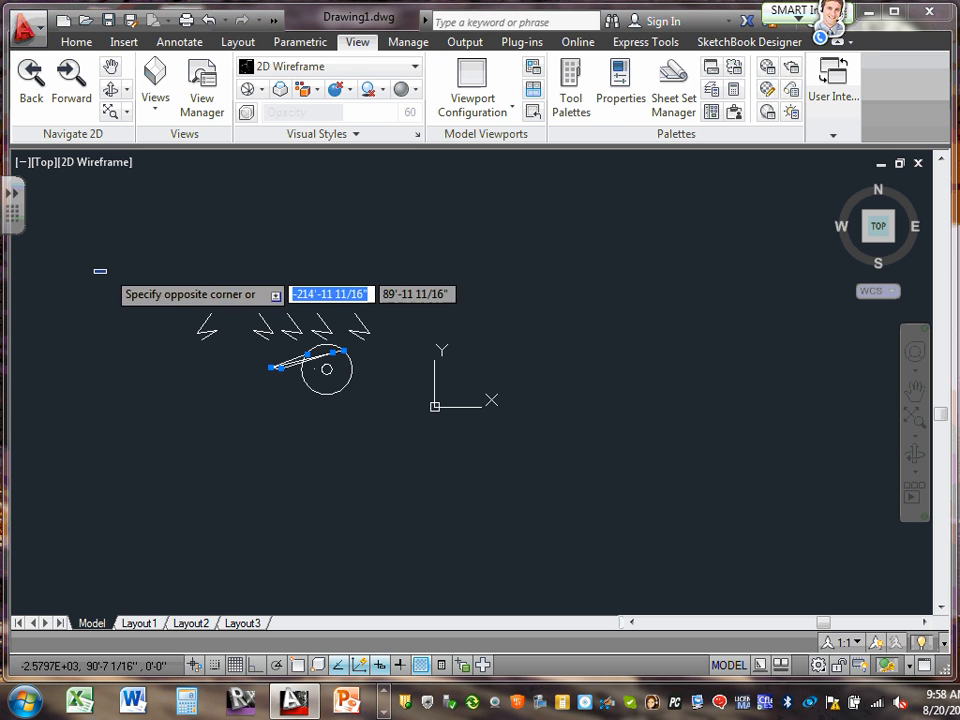
left_click(527, 489)
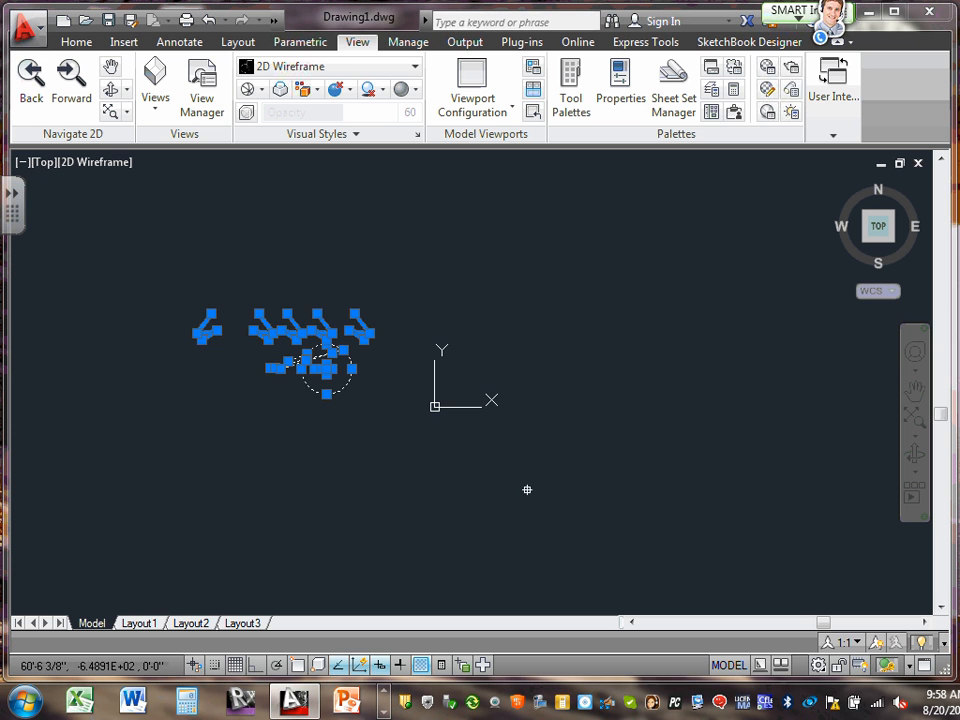
key("Delete")
Zoom to the extents to locate the leftover "dfAF+" text, erase it and return to the drawing and modify tools
scroll(314, 346, "down", 3)
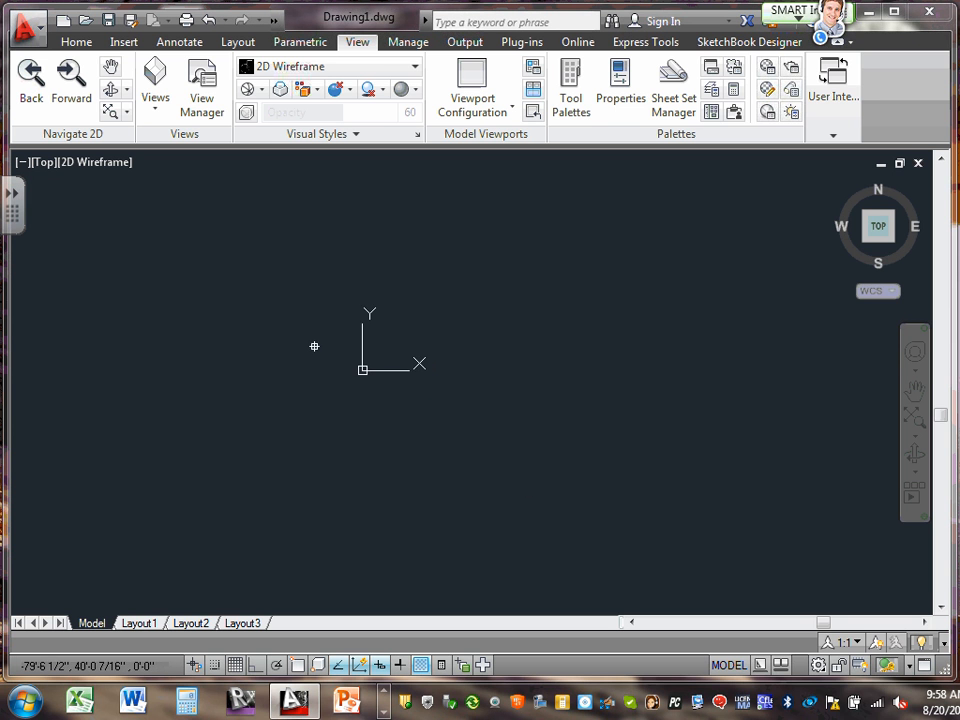
scroll(316, 349, "up", 2)
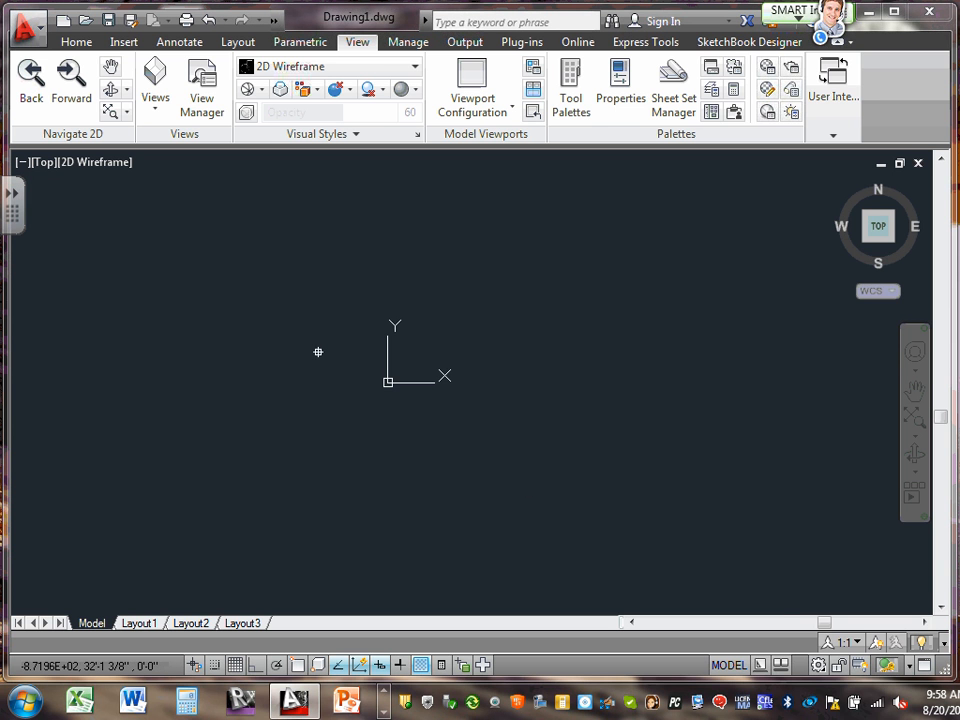
middle_click(318, 352)
middle_click(318, 352)
scroll(318, 352, "down", 4)
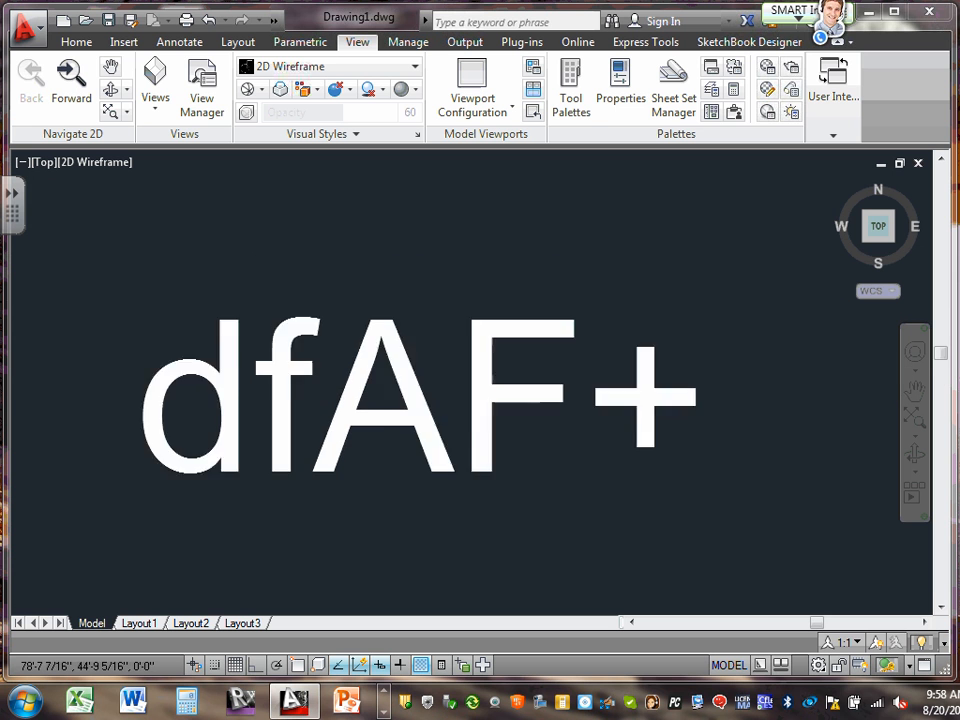
left_click(208, 315)
left_click(663, 550)
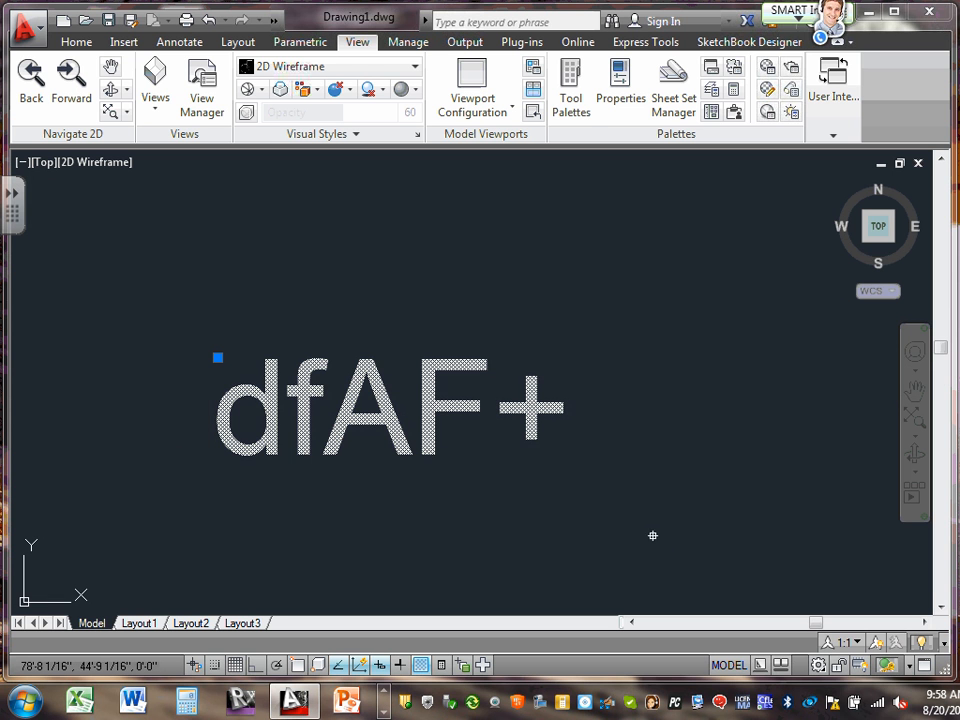
key("Delete")
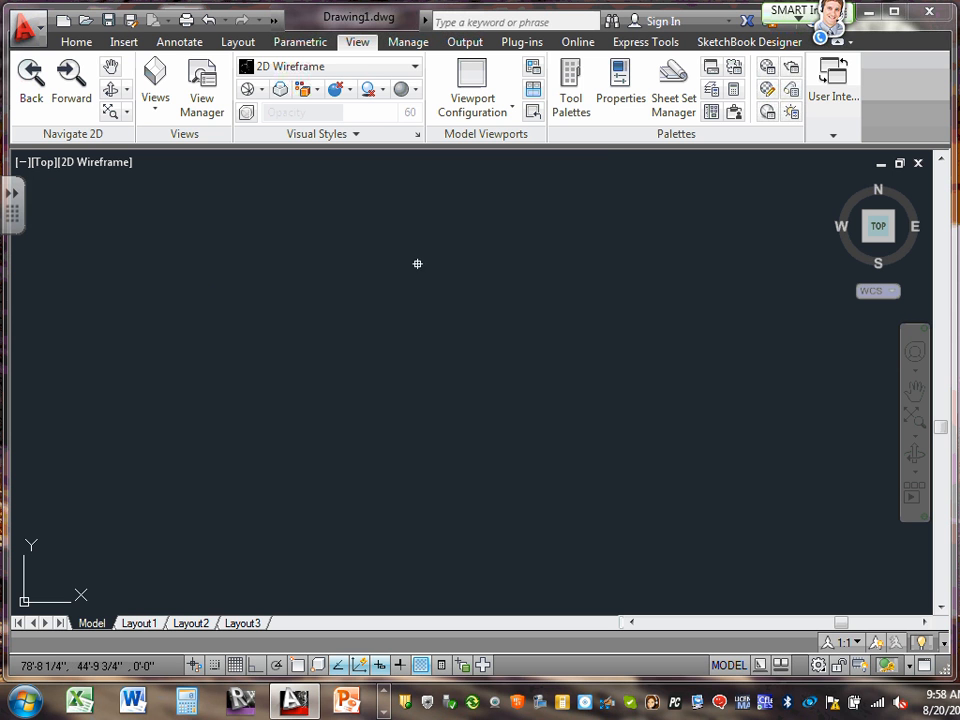
left_click(88, 44)
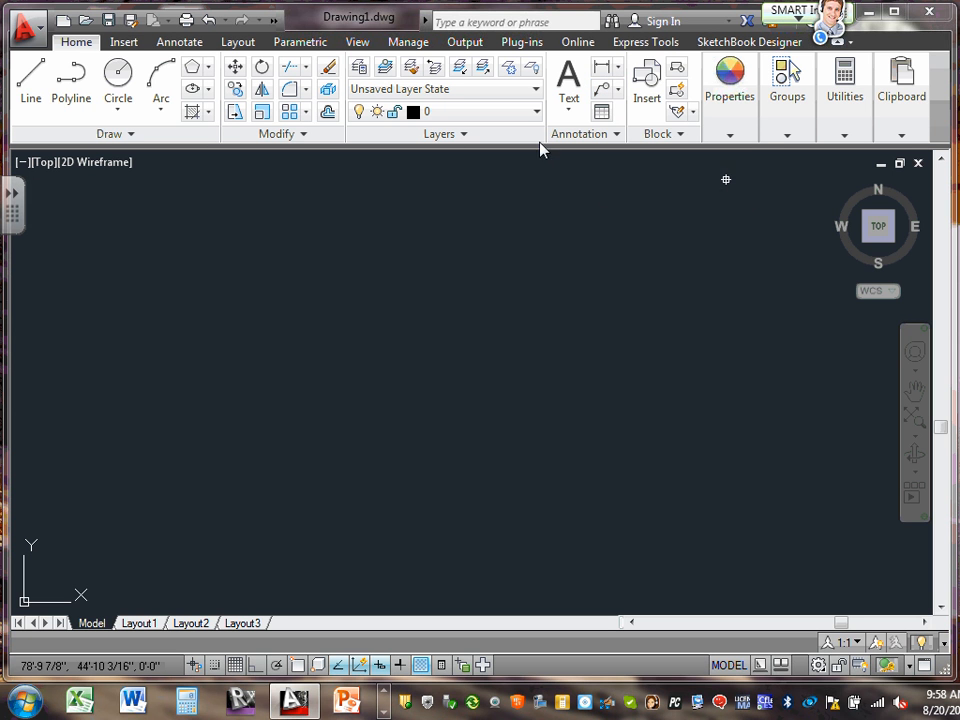
Switch to Word, open the recovered "ECDM-2nd year Text Books-2013" document, dismiss the recovery list and view the textbooks and references
left_click(132, 703)
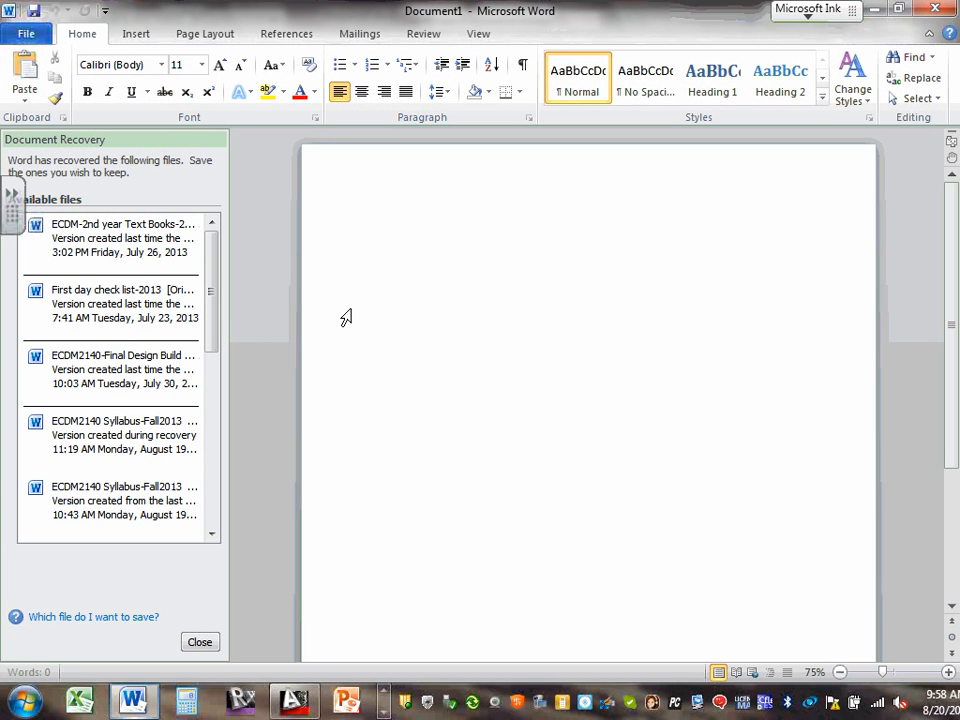
left_click(129, 237)
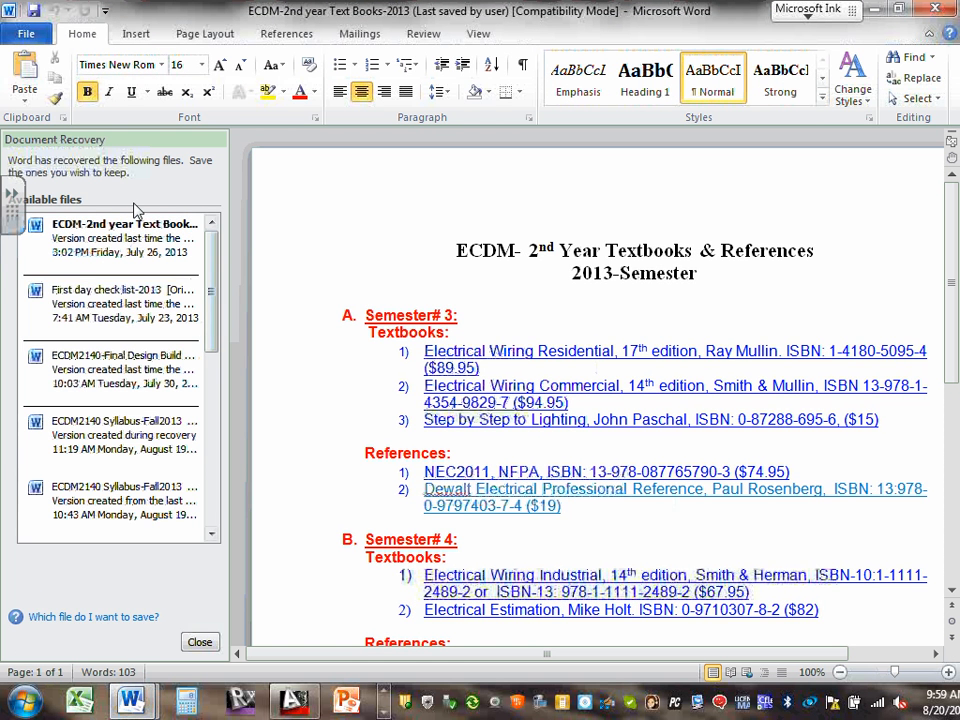
left_click(200, 642)
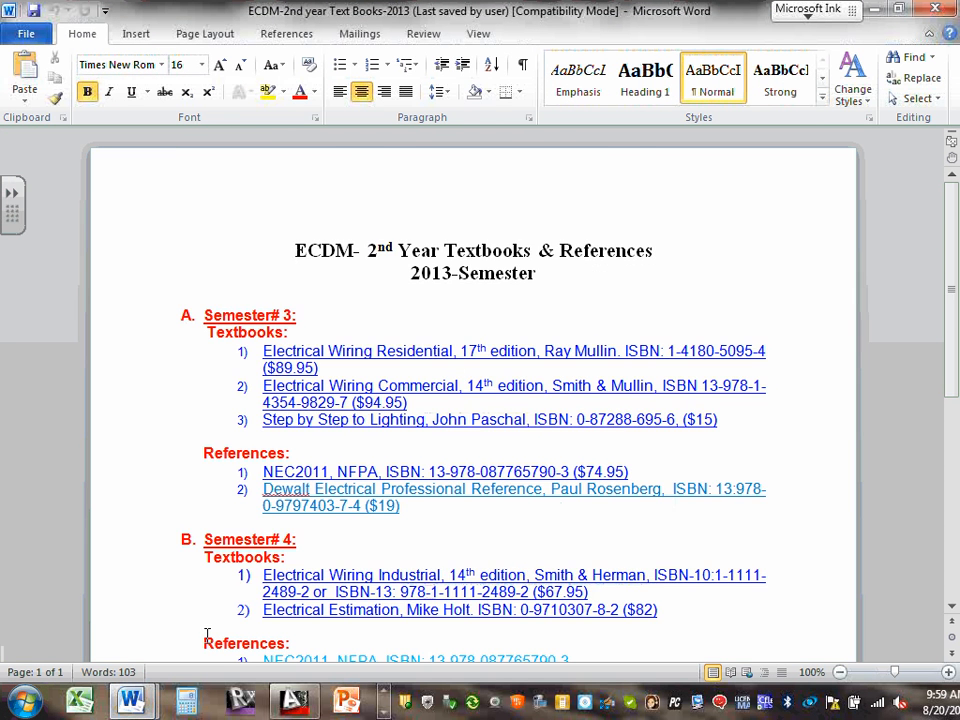
scroll(382, 309, "down", 4)
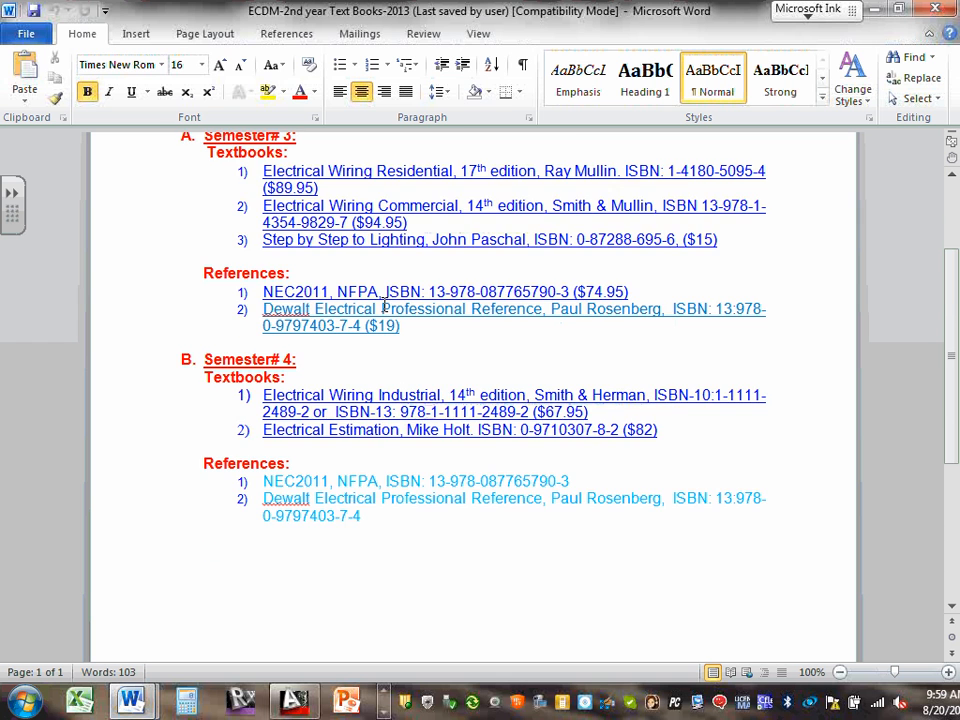
Copy the entire 2nd-year textbook and reference list in Word and return to the AutoCAD drawing
scroll(359, 235, "up", 2)
left_click_drag(285, 158, 660, 610)
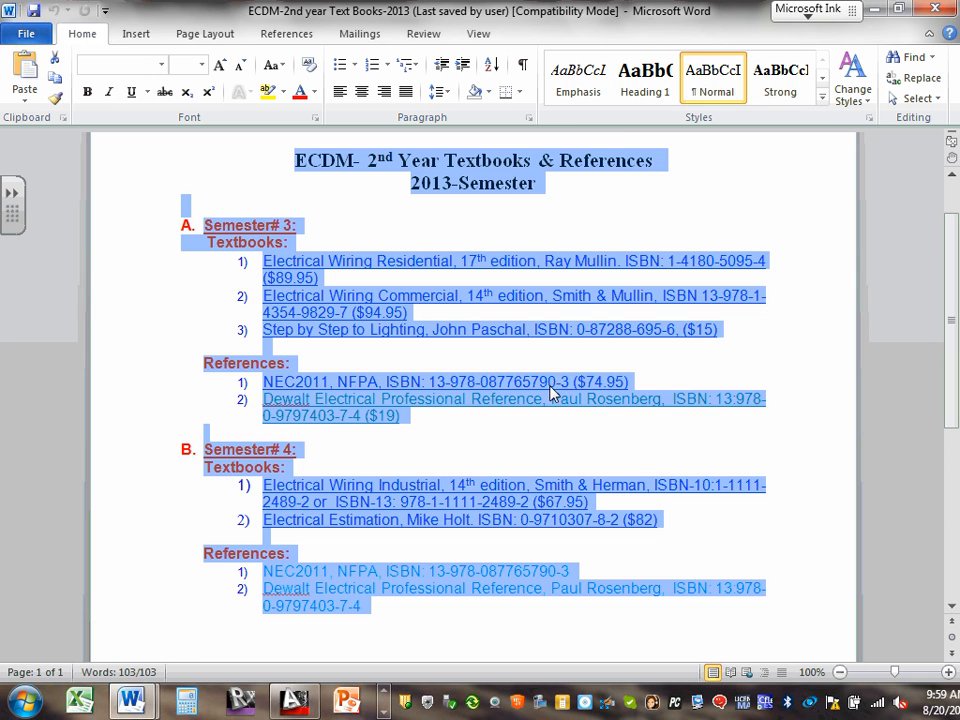
right_click(552, 392)
left_click(598, 105)
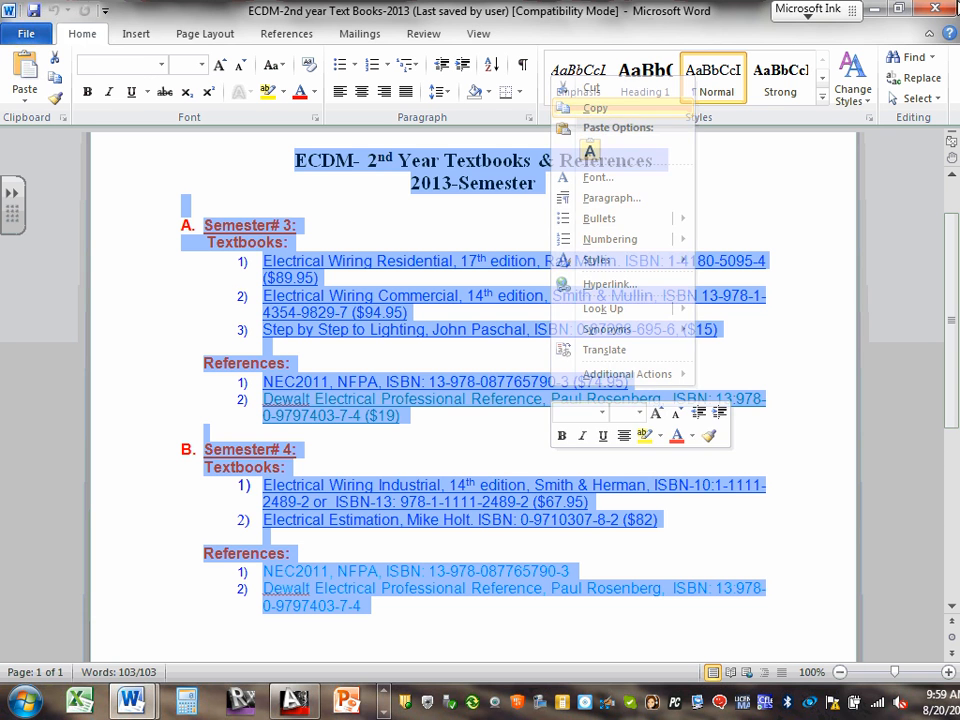
left_click(877, 10)
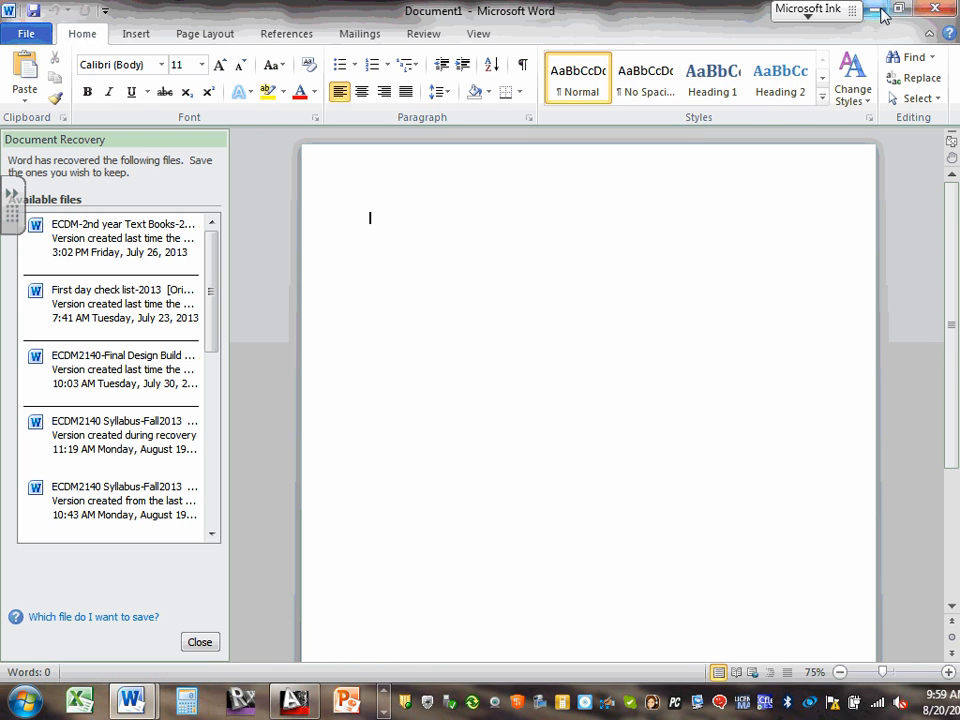
left_click(878, 9)
Paste the copied list into the empty drawing, accepting Times New Roman, 16 points and 1/4" as the OLE text size
right_click(263, 317)
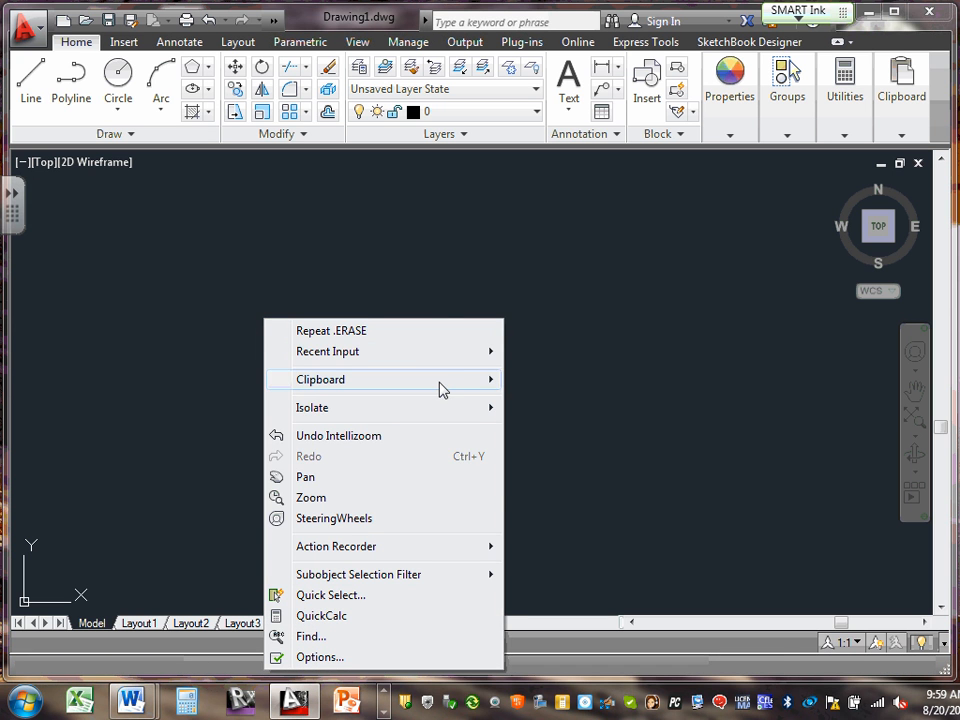
mouse_move(442, 384)
left_click(550, 440)
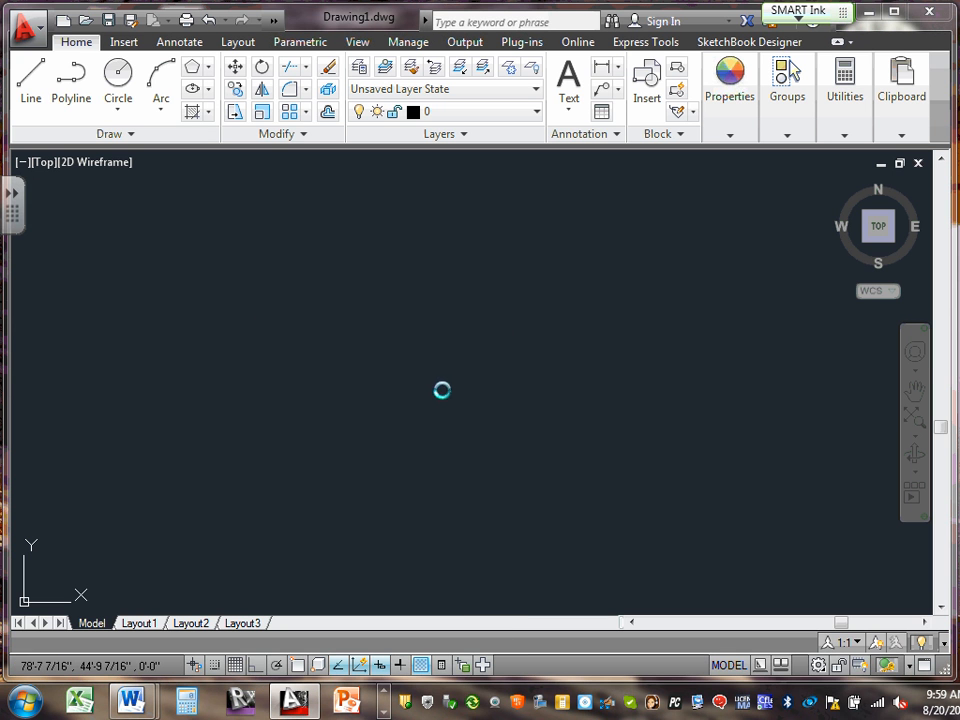
left_click(243, 437)
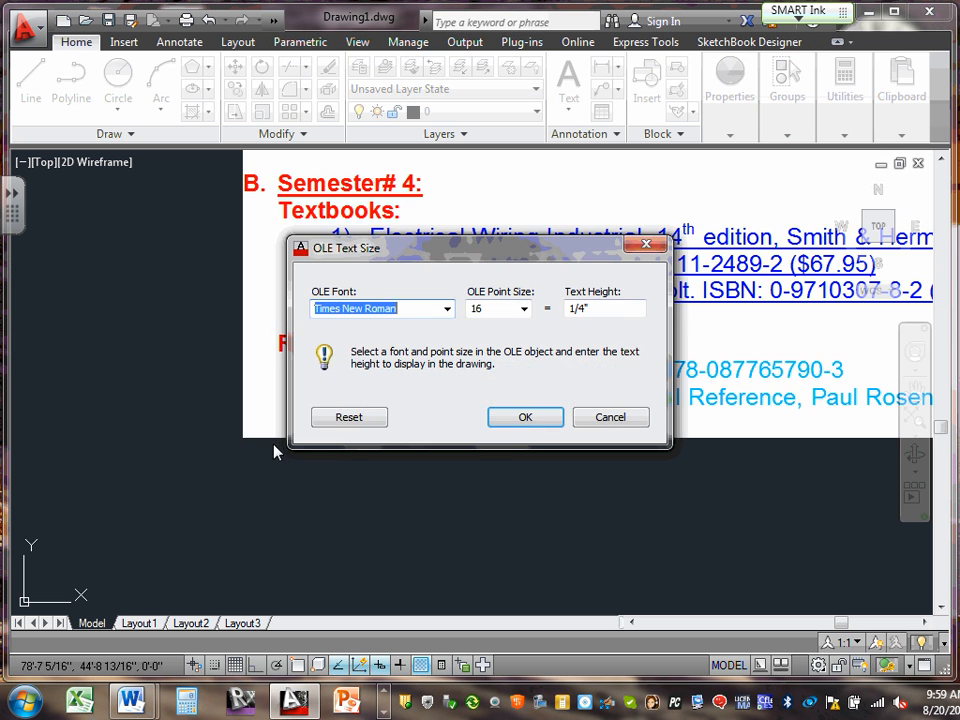
left_click(525, 417)
Examine the pasted list in the drawing, open it in Word as an embedded document and close it again
scroll(472, 332, "down", 5)
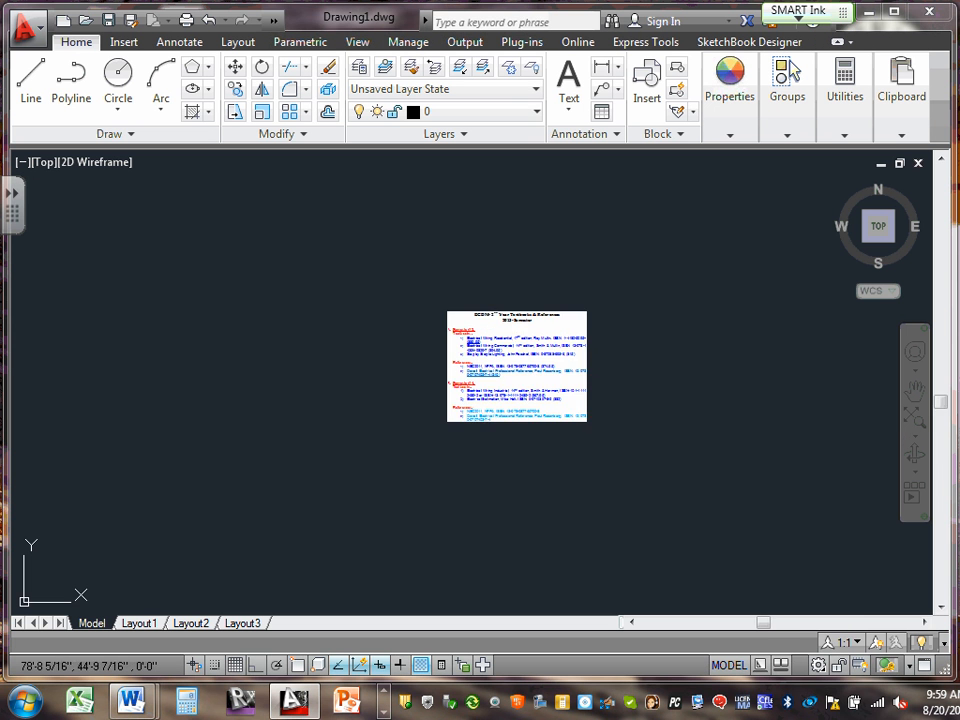
scroll(624, 371, "up", 5)
scroll(405, 372, "down", 7)
scroll(365, 354, "up", 4)
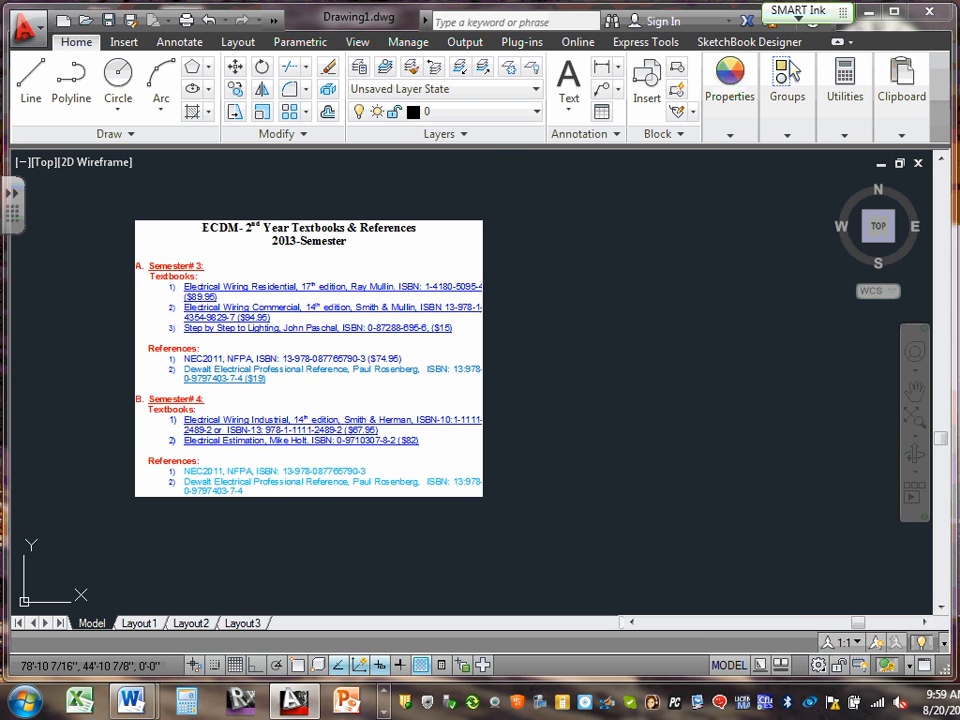
double_click(321, 358)
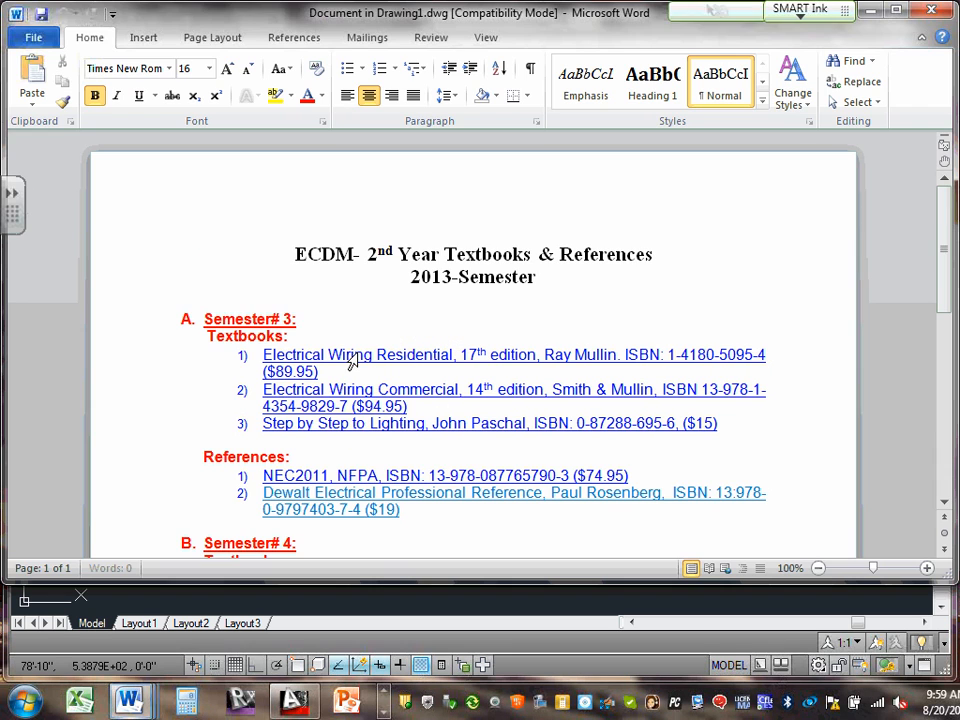
left_click(935, 12)
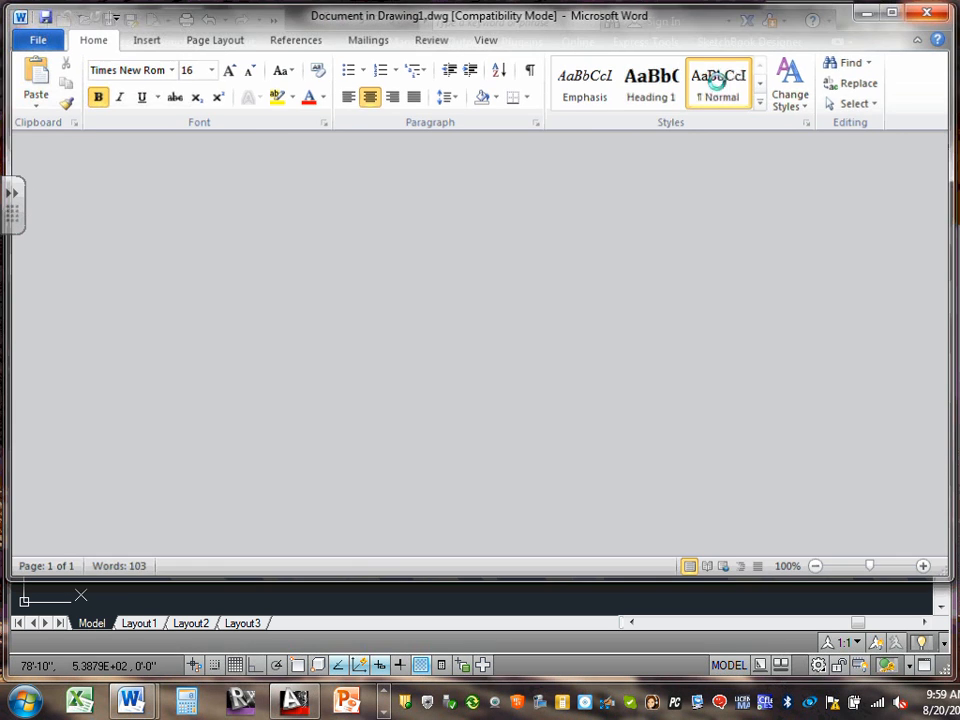
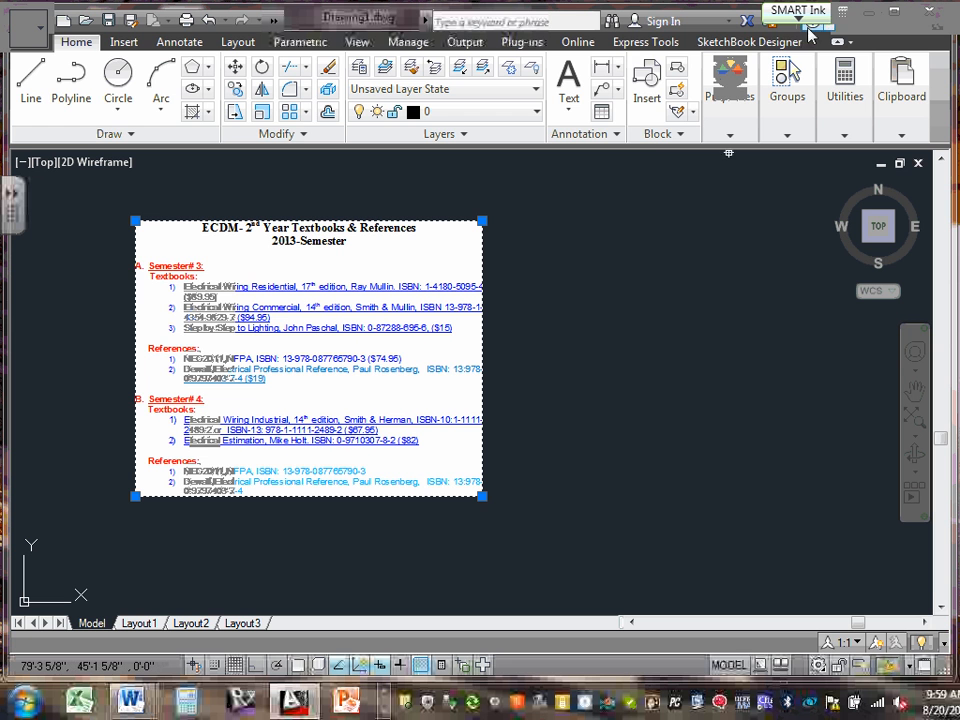
left_click(570, 113)
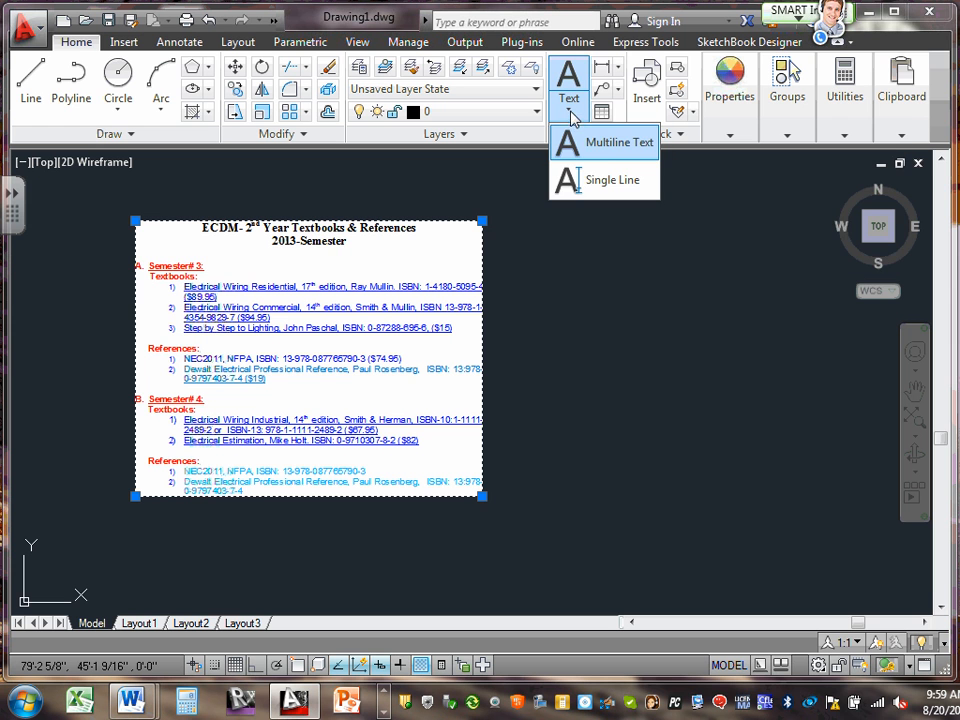
left_click(609, 153)
left_click(555, 269)
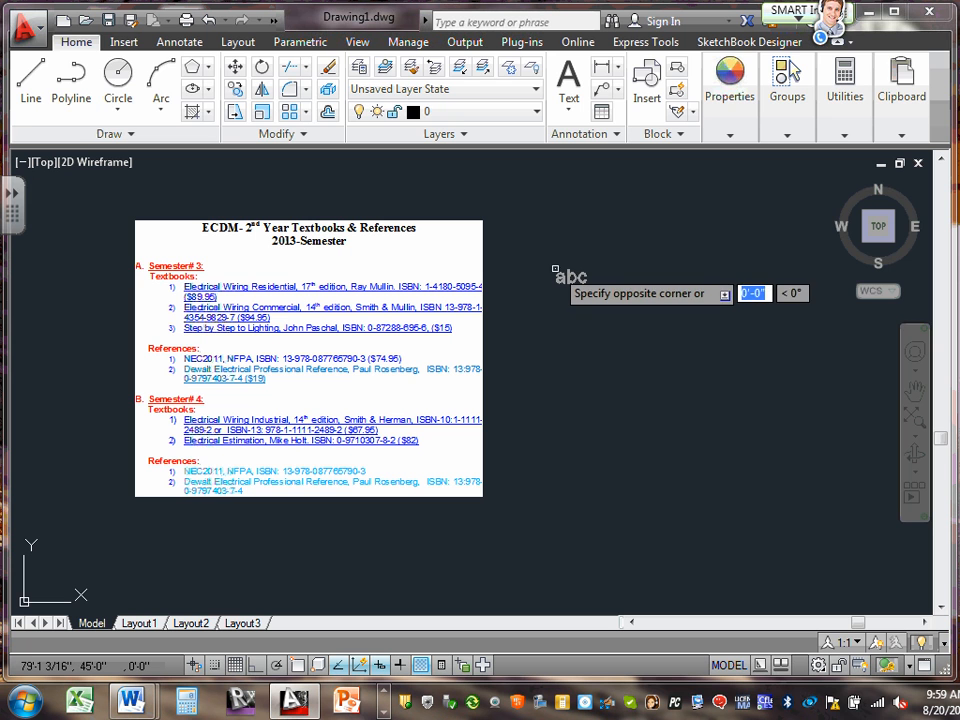
left_click(558, 273)
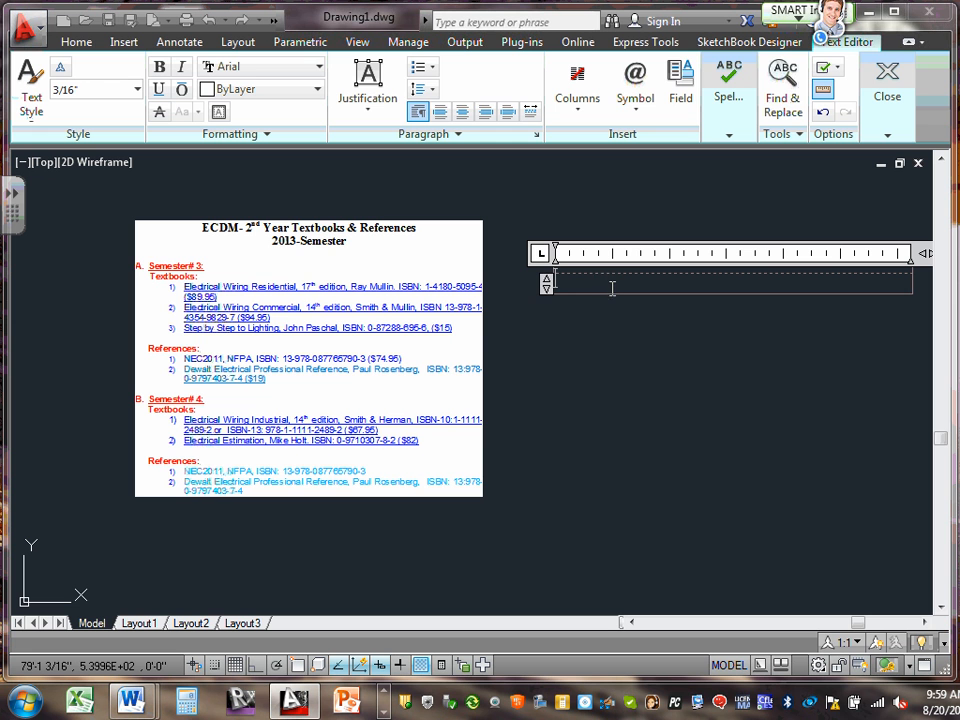
key("Escape")
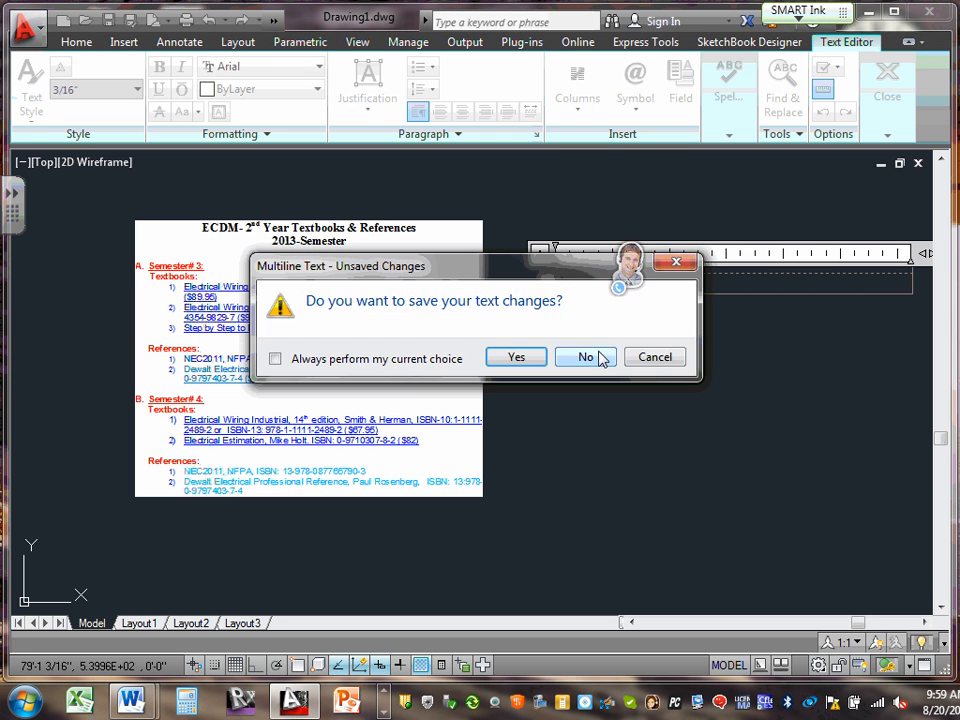
left_click(604, 357)
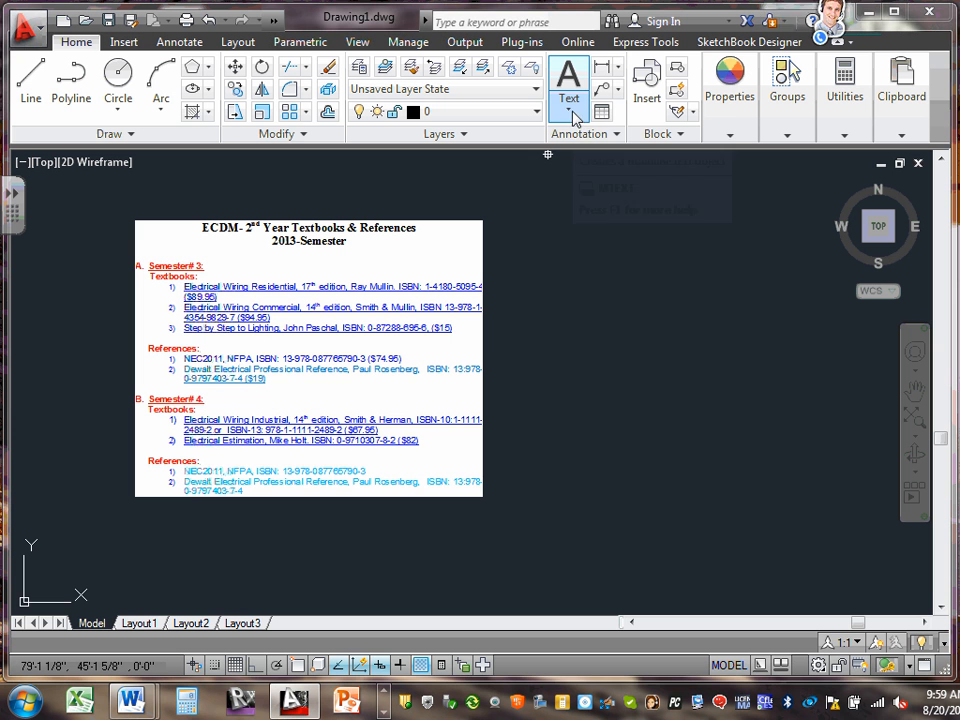
Create a multiline text box beside the pasted list and widen it to roughly the list's width
left_click(572, 112)
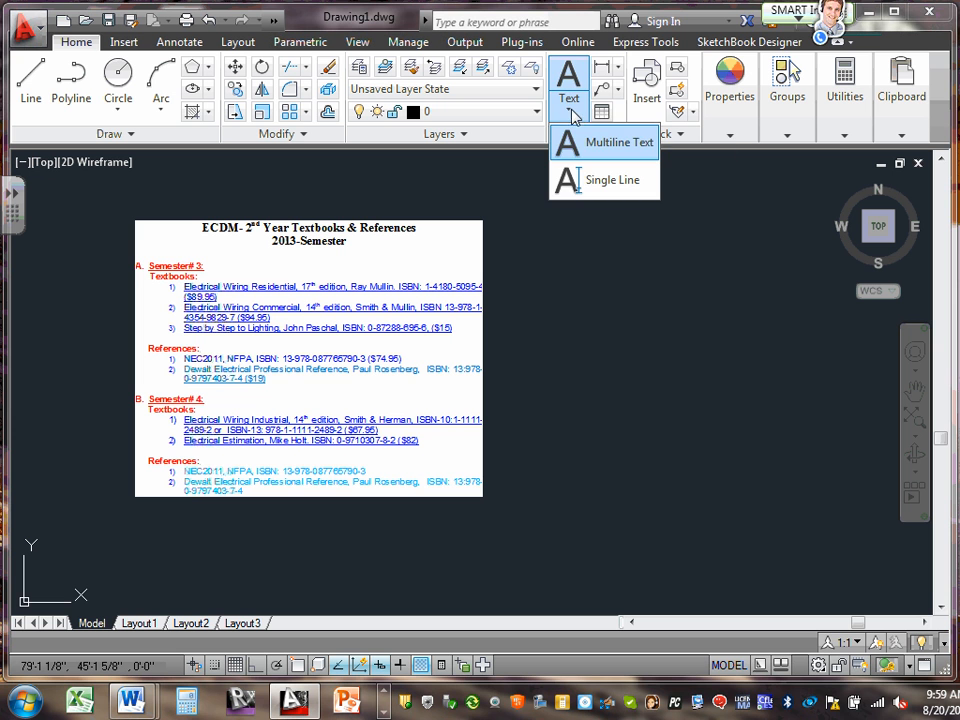
left_click(608, 145)
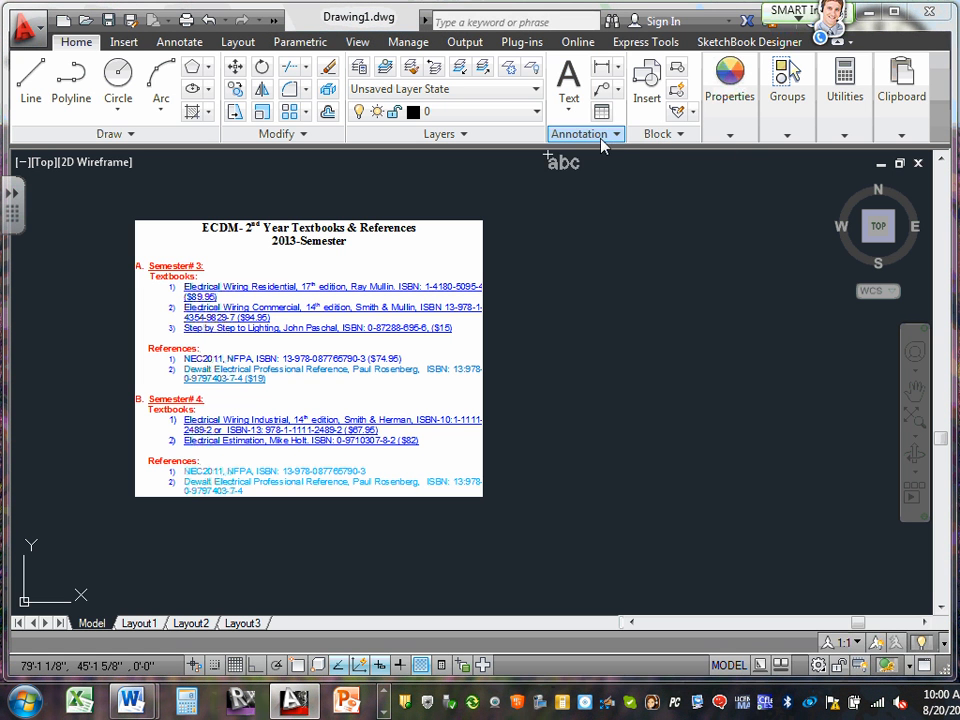
left_click(566, 265)
left_click(578, 274)
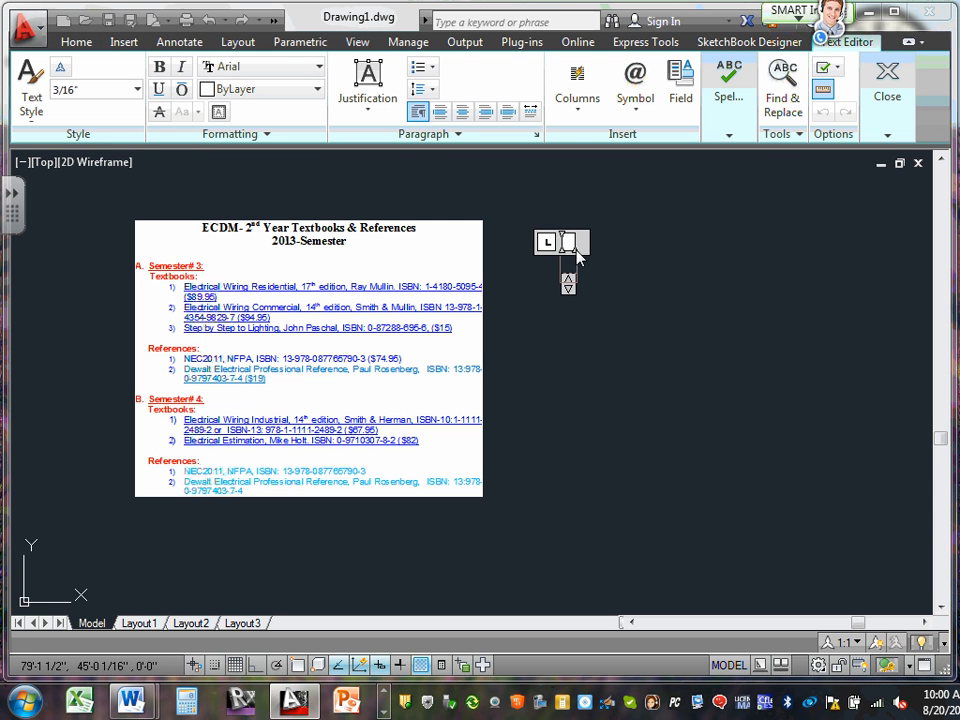
left_click_drag(578, 241, 901, 271)
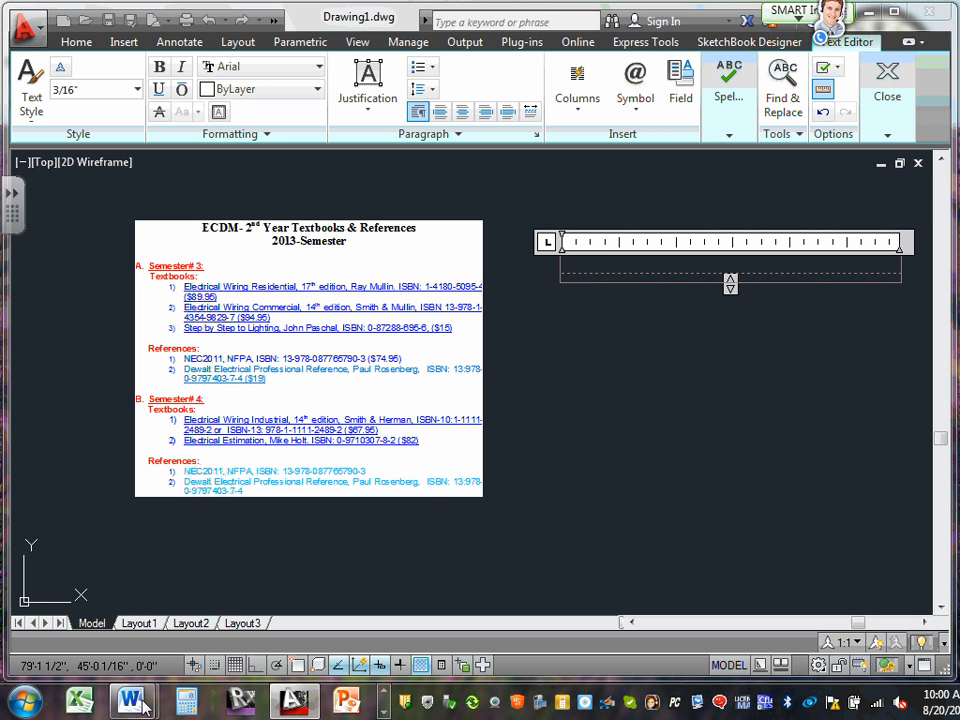
Switch to Word, copy the textbook list again and paste it into the open multiline text box in AutoCAD
mouse_move(143, 705)
left_click(306, 562)
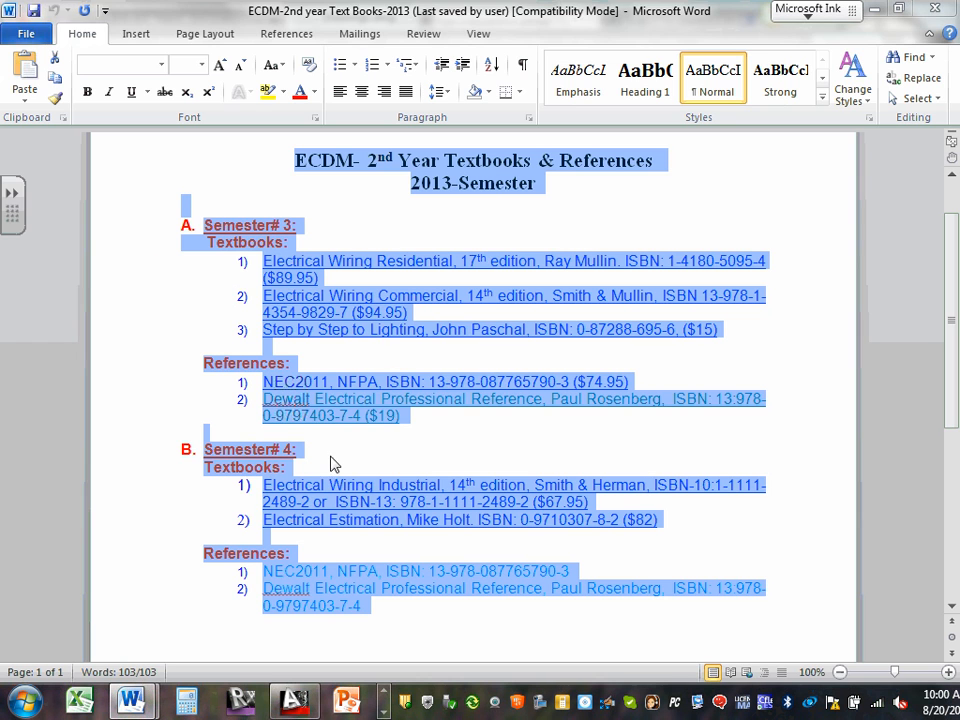
right_click(386, 268)
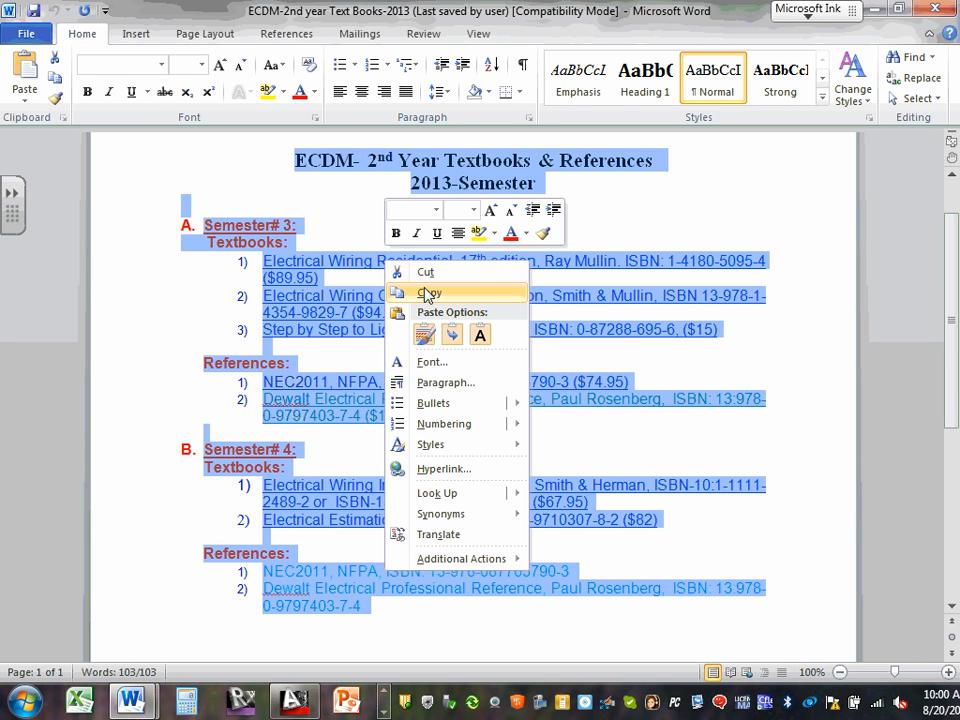
left_click(399, 292)
left_click(875, 10)
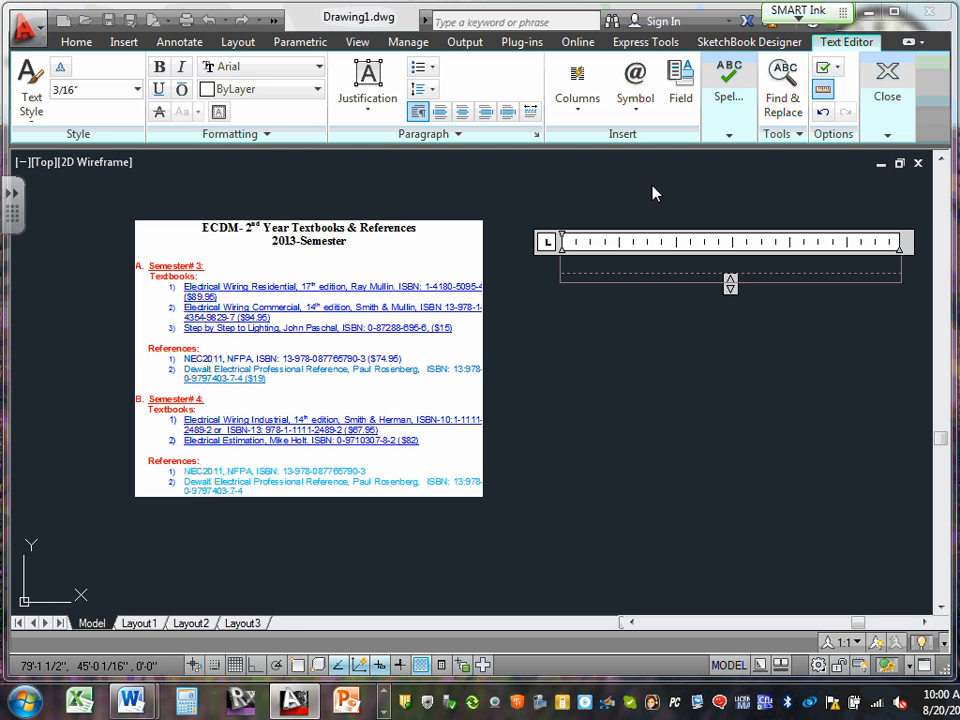
right_click(591, 265)
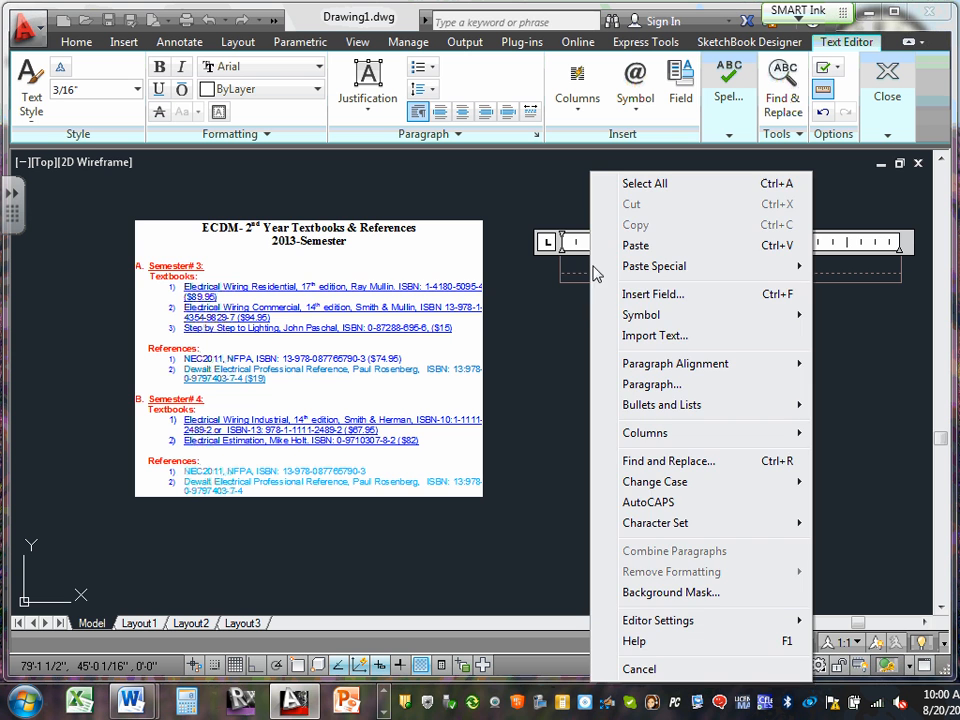
left_click(643, 250)
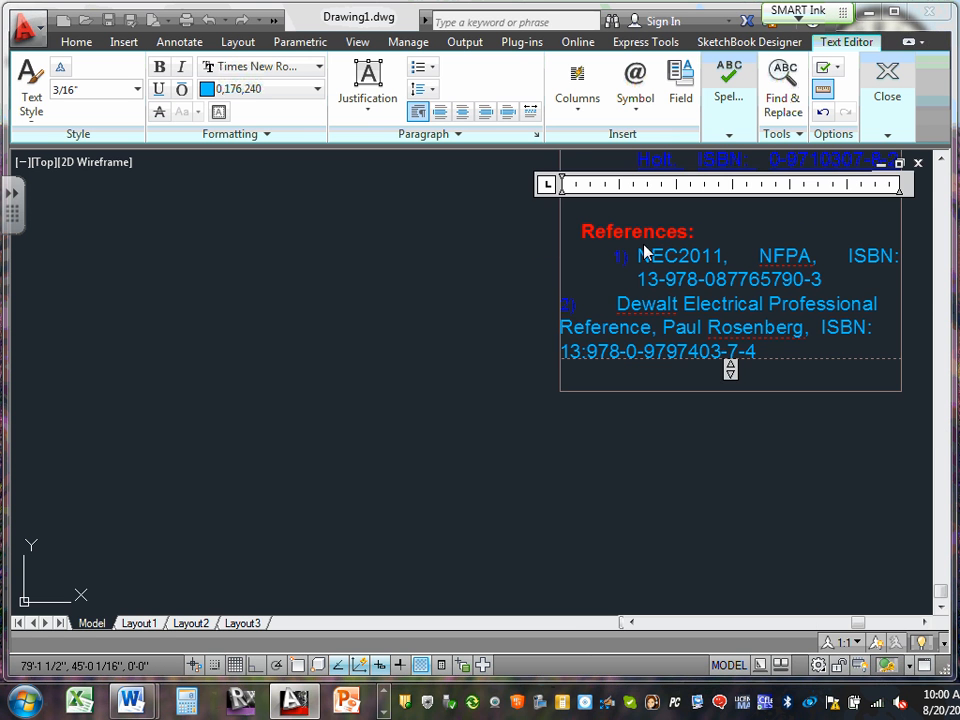
Widen the multiline text box until each book entry fits on one line, extend its height and finish editing
scroll(491, 382, "down", 5)
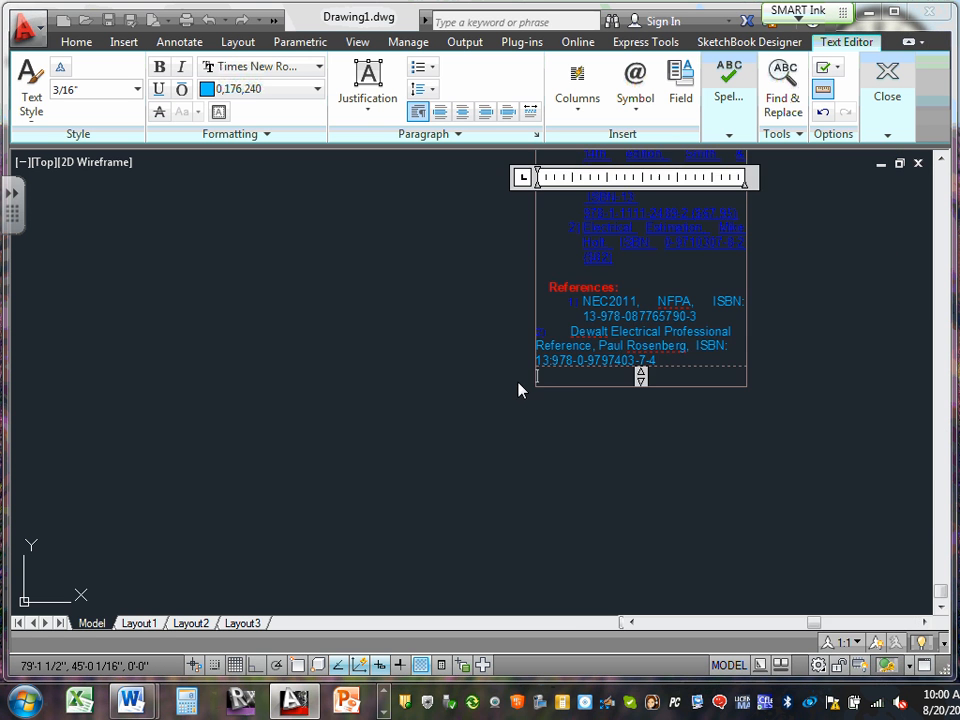
scroll(590, 222, "up", 3)
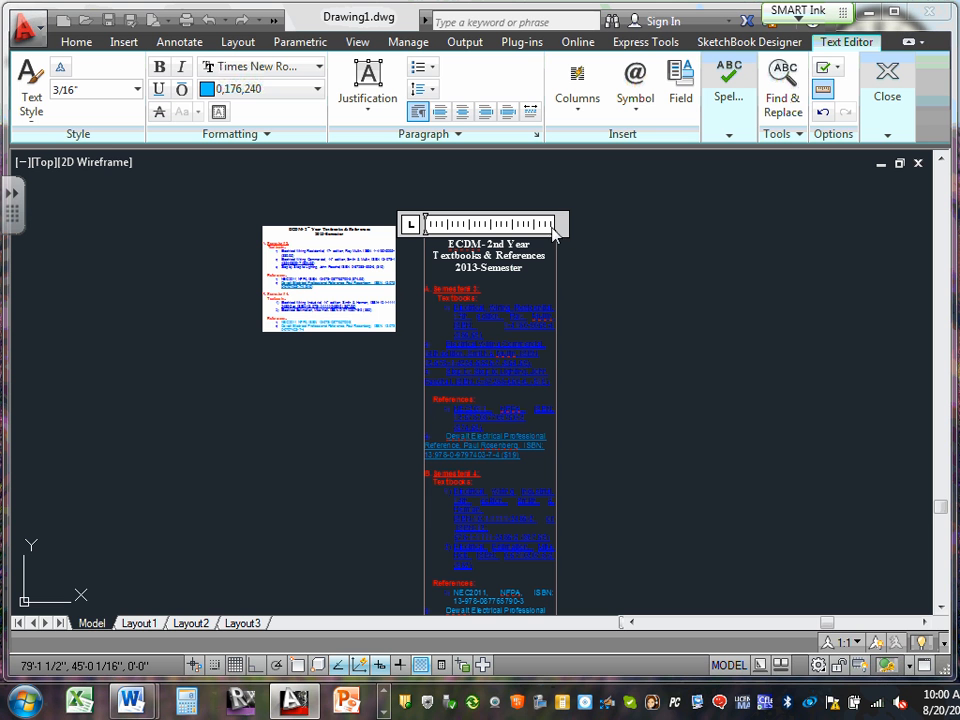
left_click_drag(557, 224, 845, 268)
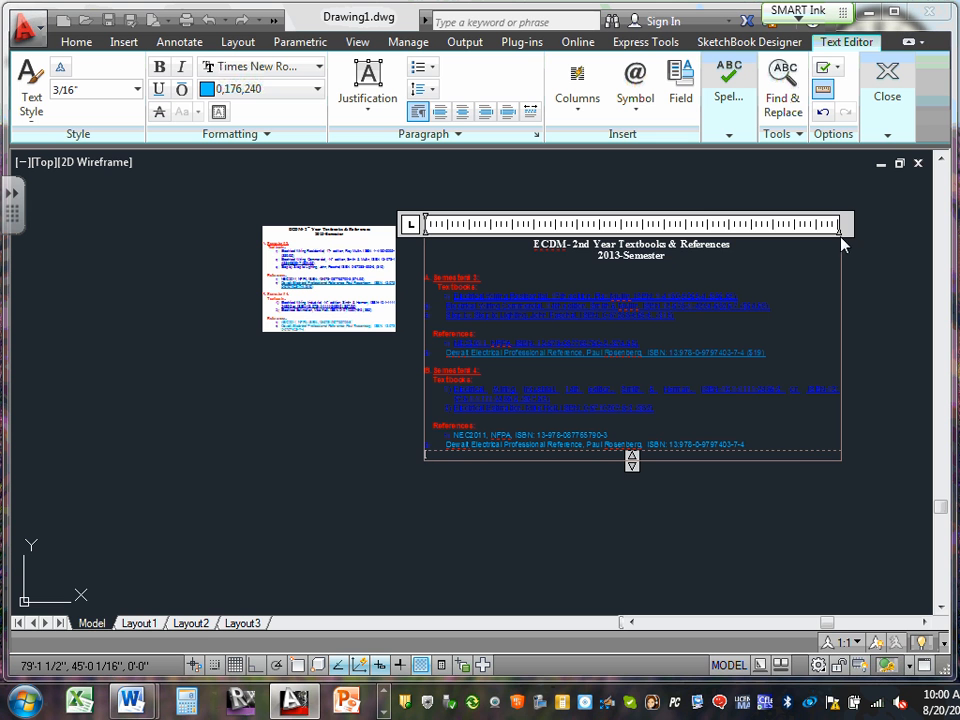
left_click_drag(845, 224, 913, 224)
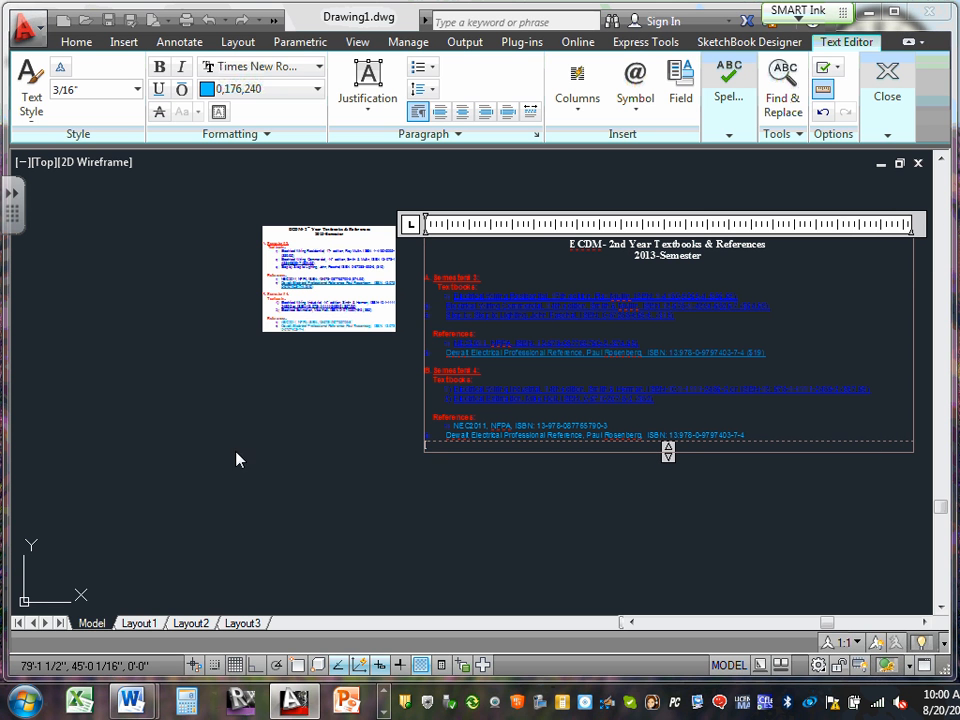
left_click_drag(670, 455, 668, 578)
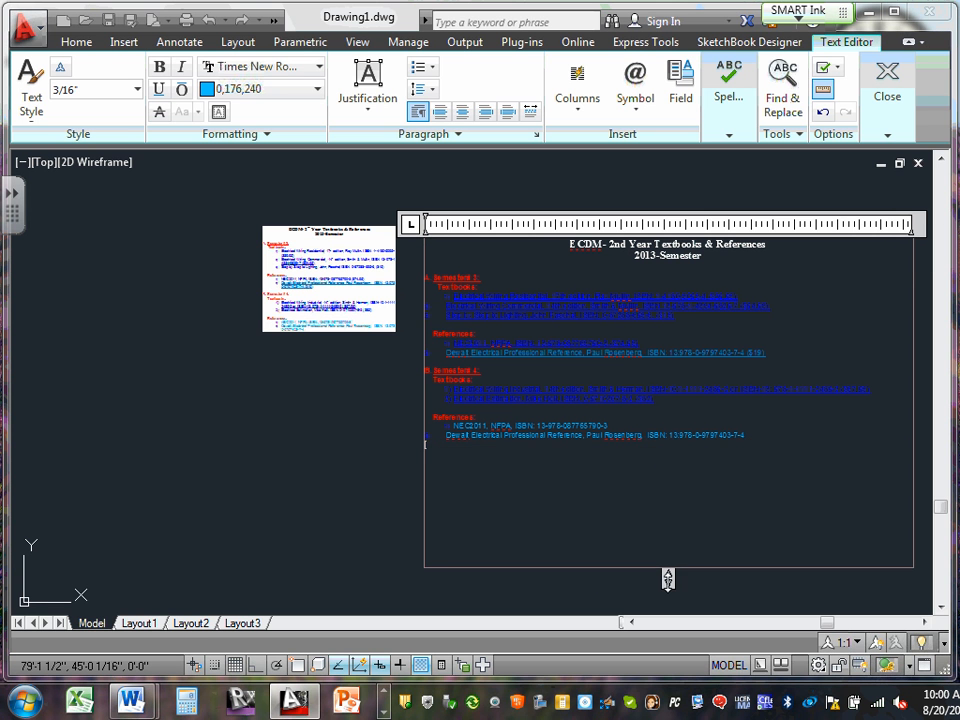
left_click(333, 546)
Compare the multiline text with the embedded list, erase both objects together and undo the erasure
left_click(535, 394)
scroll(534, 392, "up", 6)
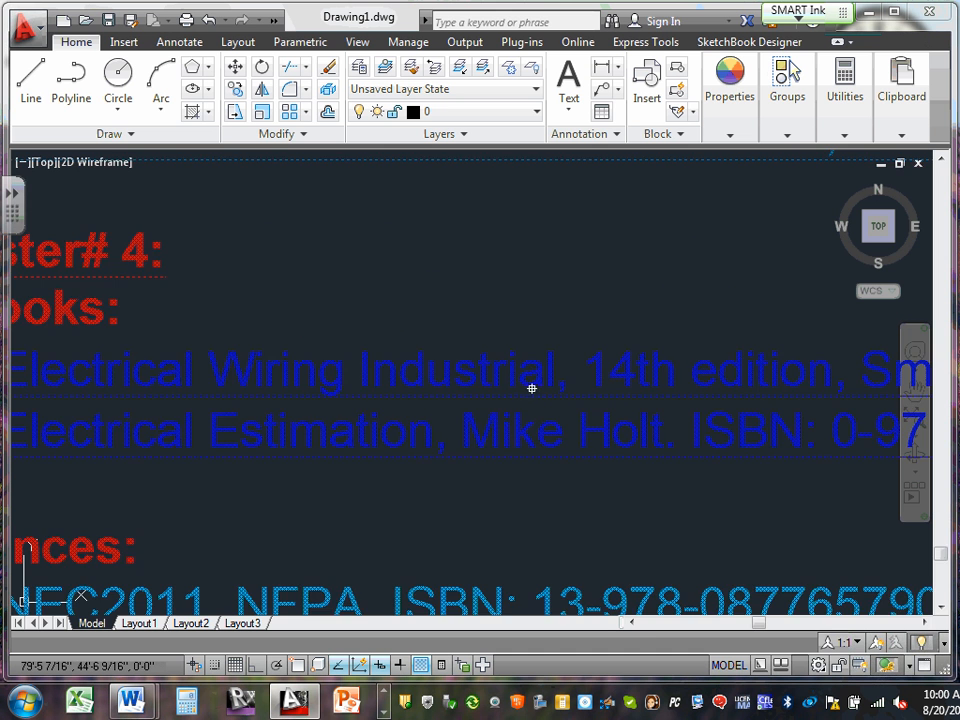
scroll(528, 389, "down", 6)
scroll(234, 310, "up", 4)
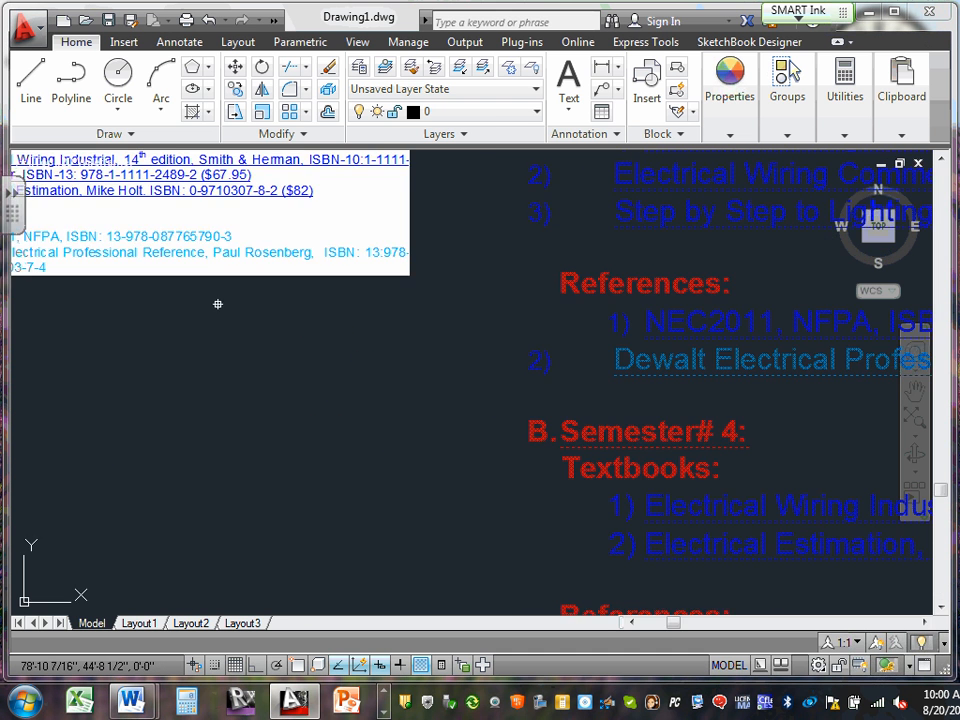
middle_click_drag(237, 334, 311, 422)
scroll(311, 422, "down", 5)
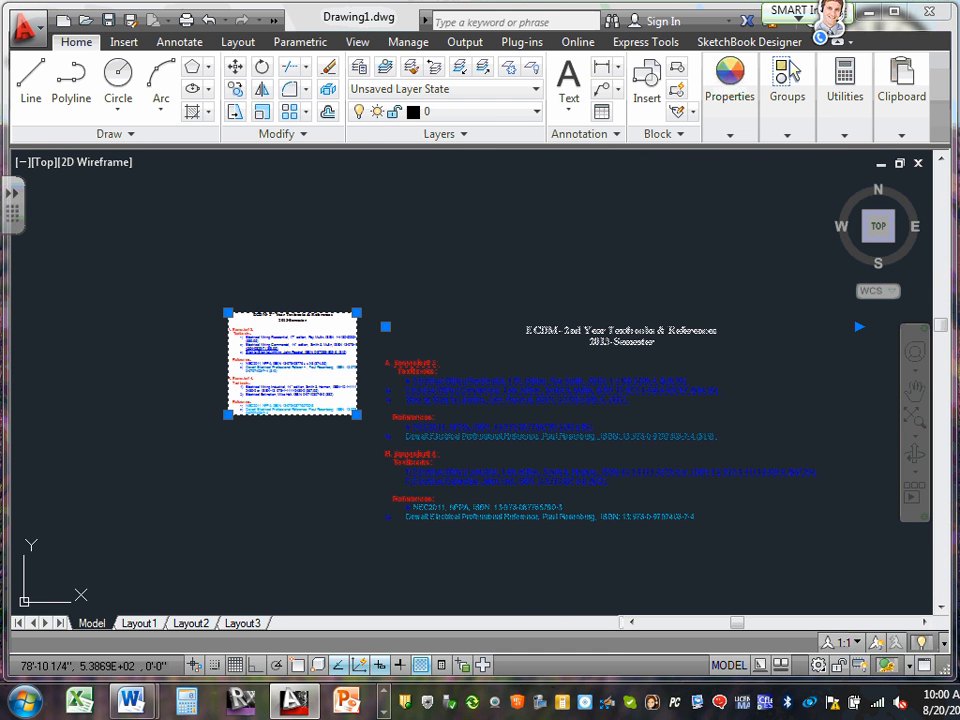
key("Delete")
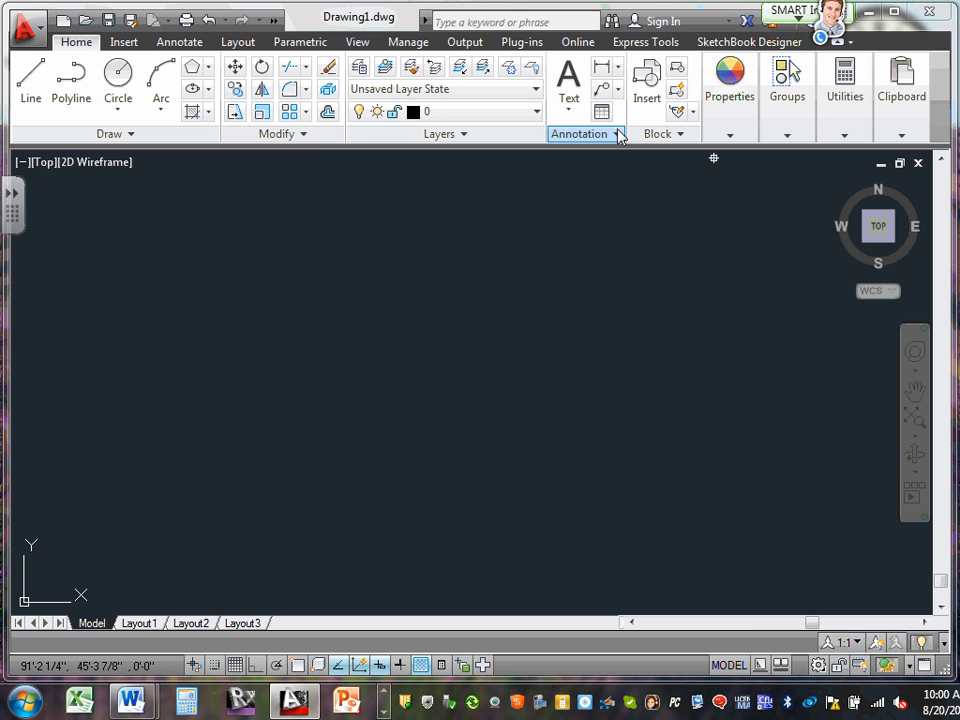
left_click(209, 21)
left_click(209, 21)
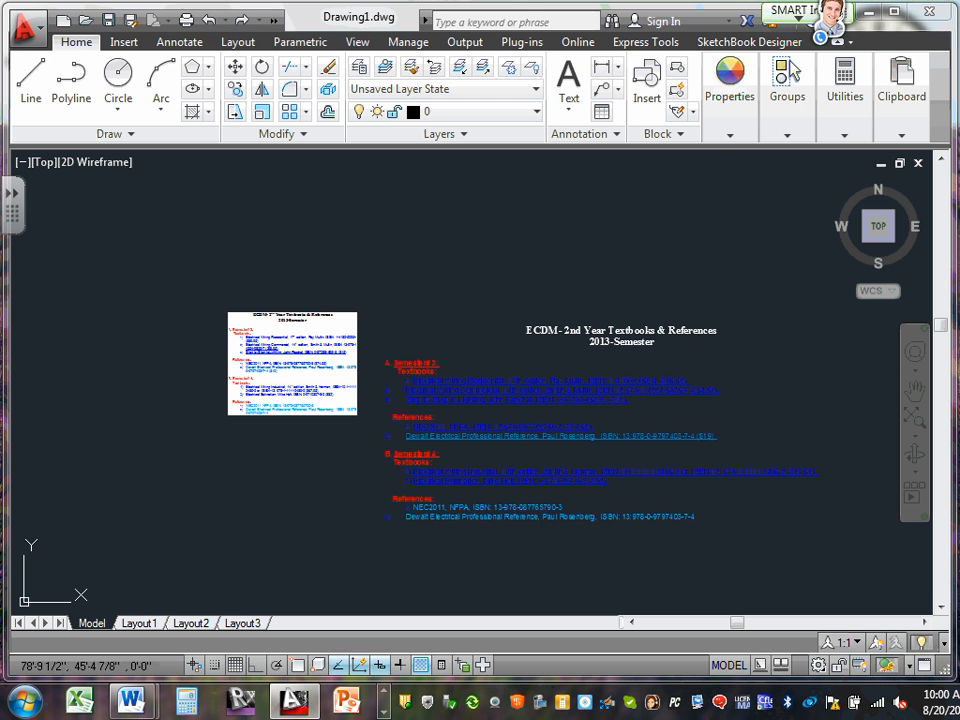
Erase the embedded Word textbook list from the drawing
left_click(292, 364)
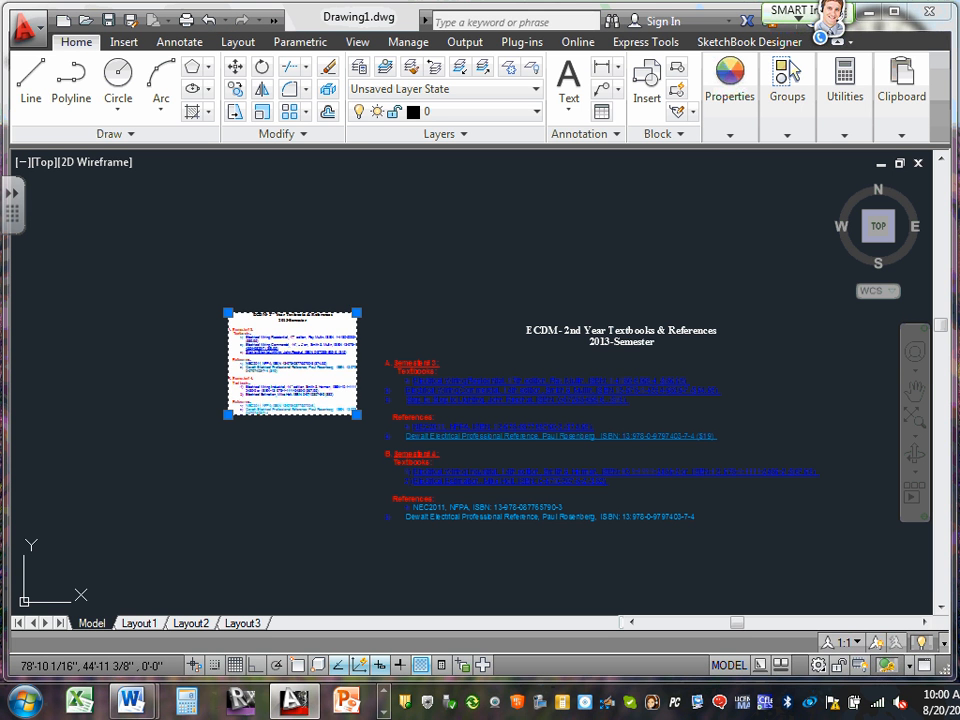
key("Delete")
Examine the multiline text list up close, opening it briefly for editing and closing it again
scroll(341, 330, "up", 4)
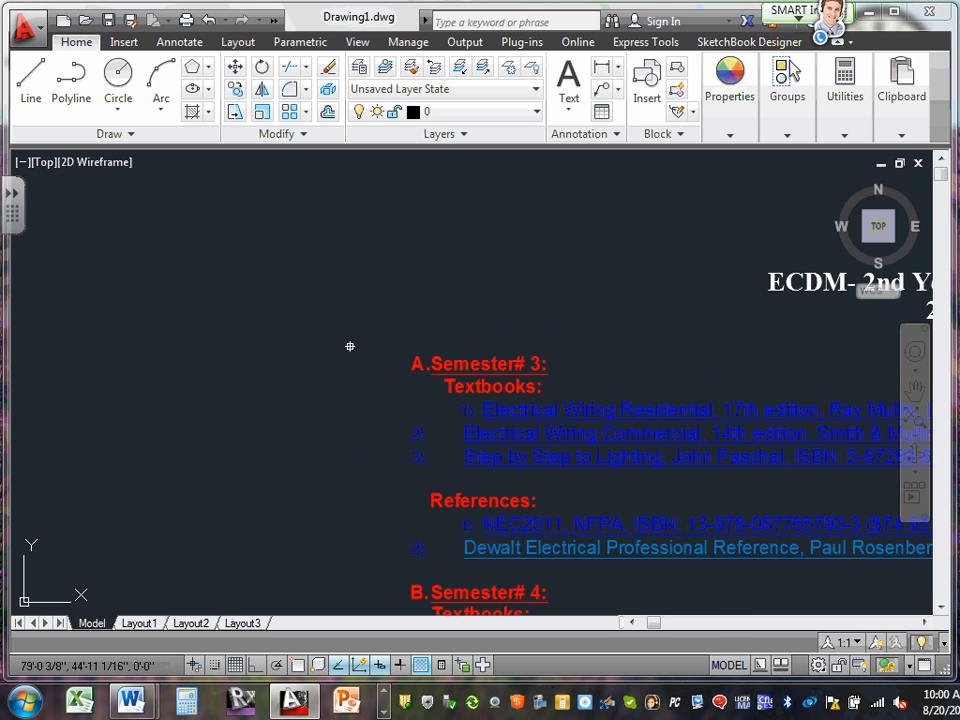
mouse_move(745, 380)
middle_mouse_down()
mouse_move(144, 221)
mouse_move(291, 277)
middle_mouse_up()
scroll(291, 277, "up", 2)
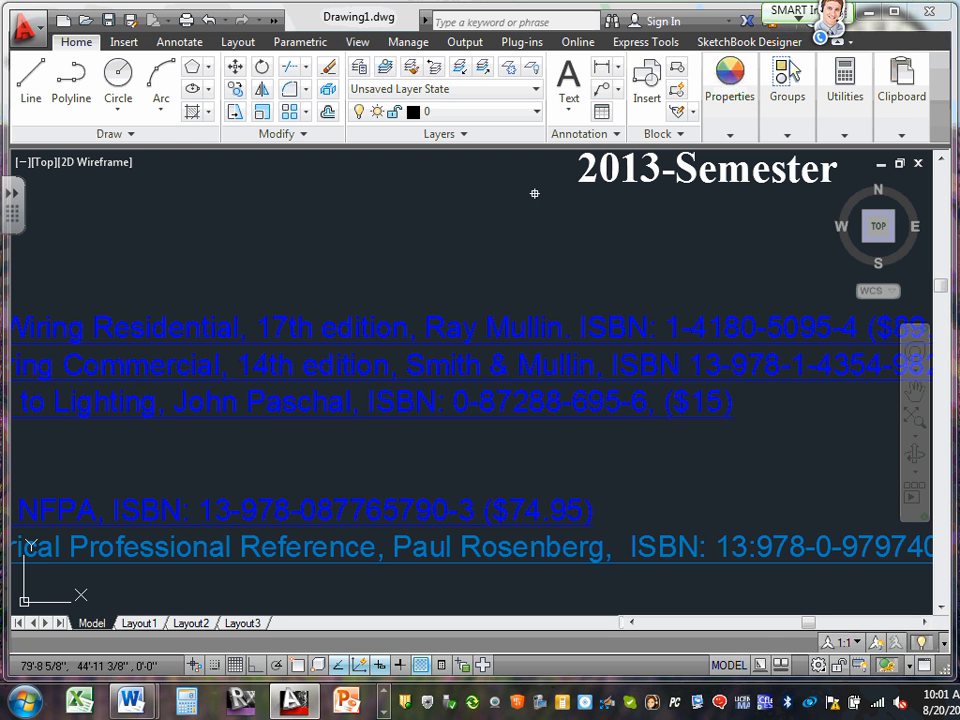
scroll(534, 193, "down", 8)
scroll(520, 207, "up", 6)
scroll(517, 205, "down", 6)
scroll(517, 209, "up", 6)
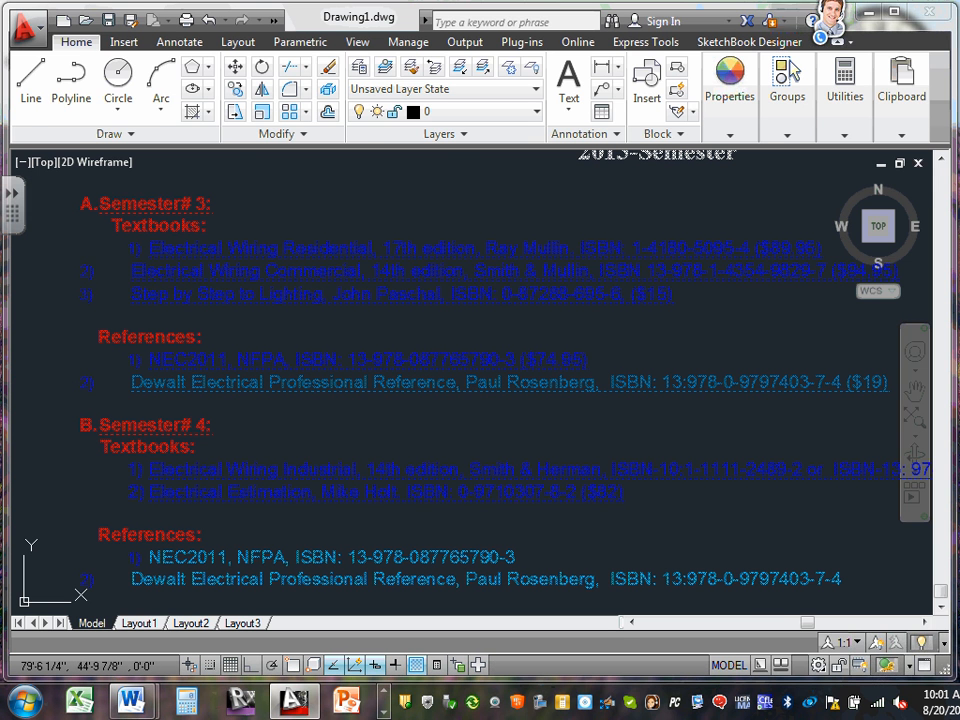
double_click(400, 261)
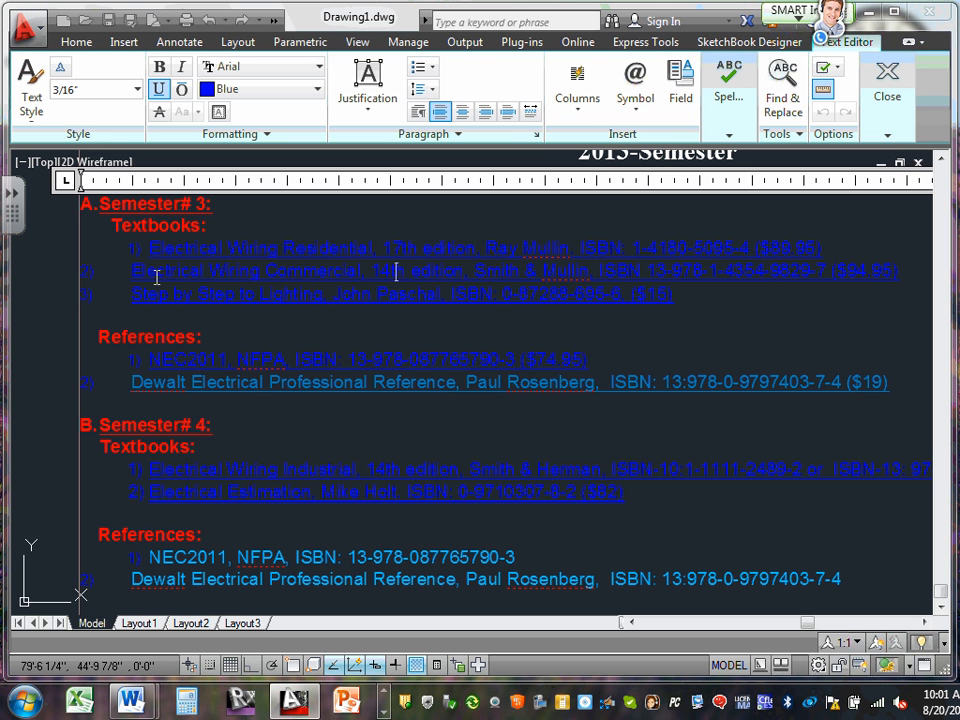
left_click(60, 290)
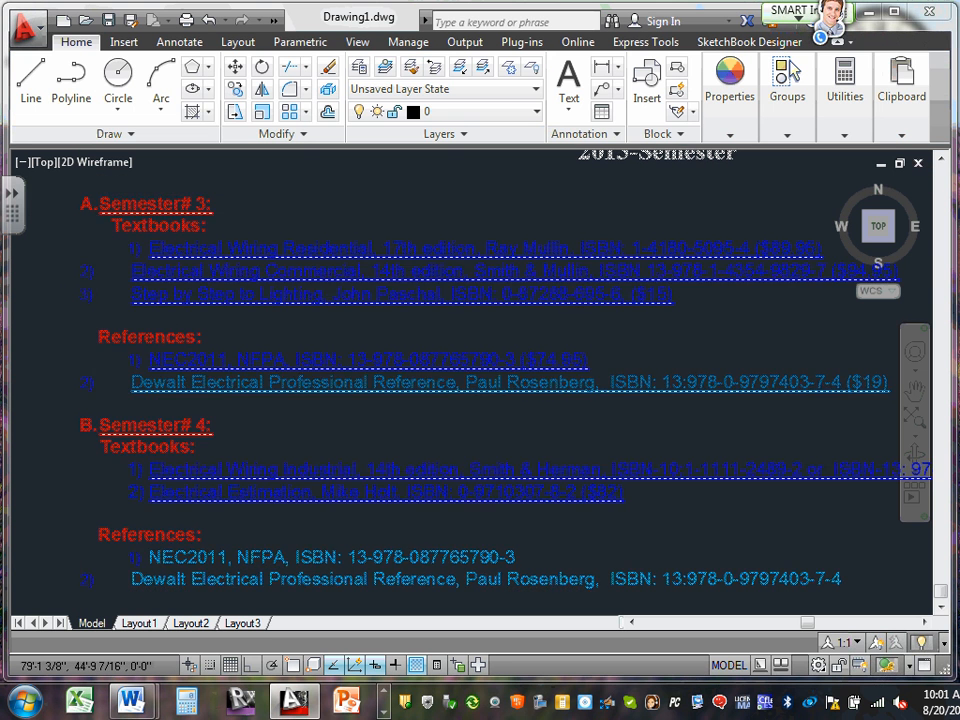
scroll(88, 292, "down", 7)
scroll(137, 278, "up", 4)
mouse_move(139, 279)
middle_mouse_down()
mouse_move(304, 274)
mouse_move(491, 285)
middle_mouse_up()
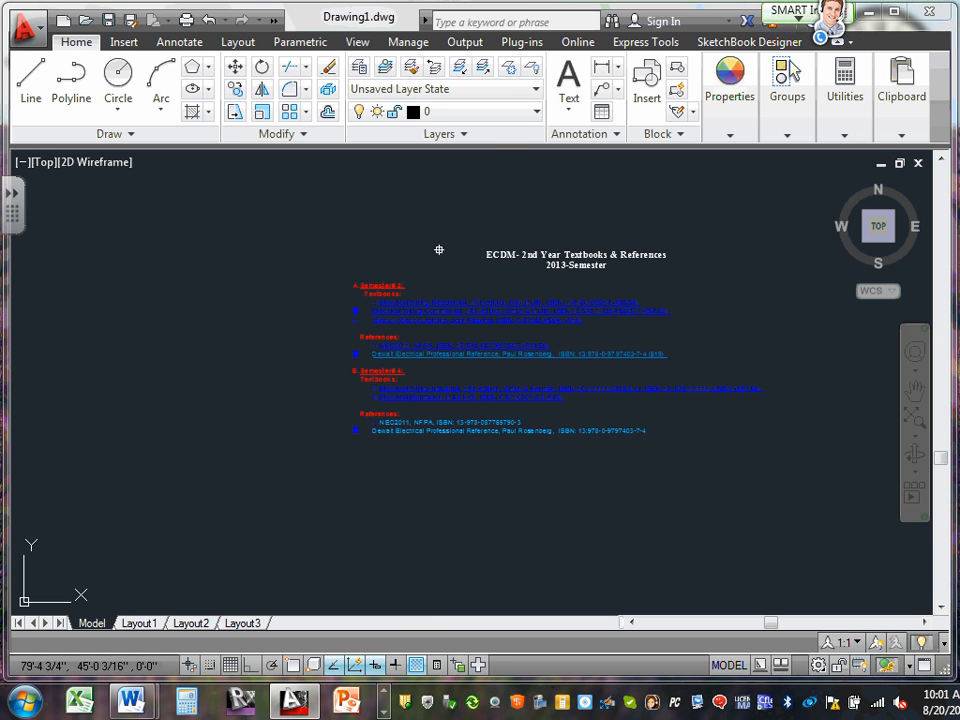
left_click(570, 112)
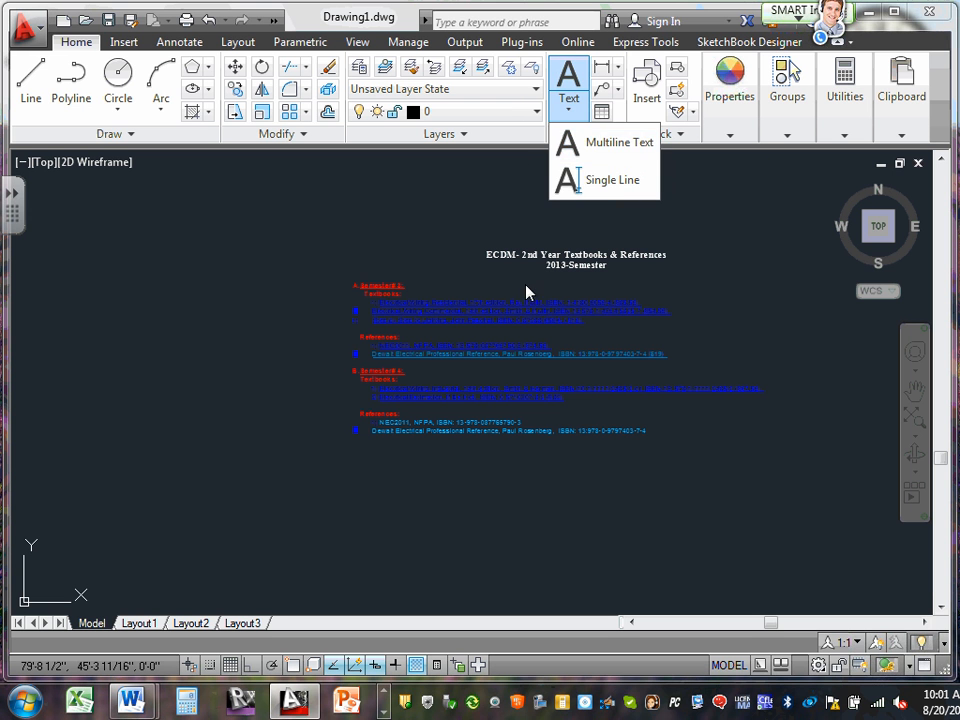
left_click(265, 292)
left_click(242, 298)
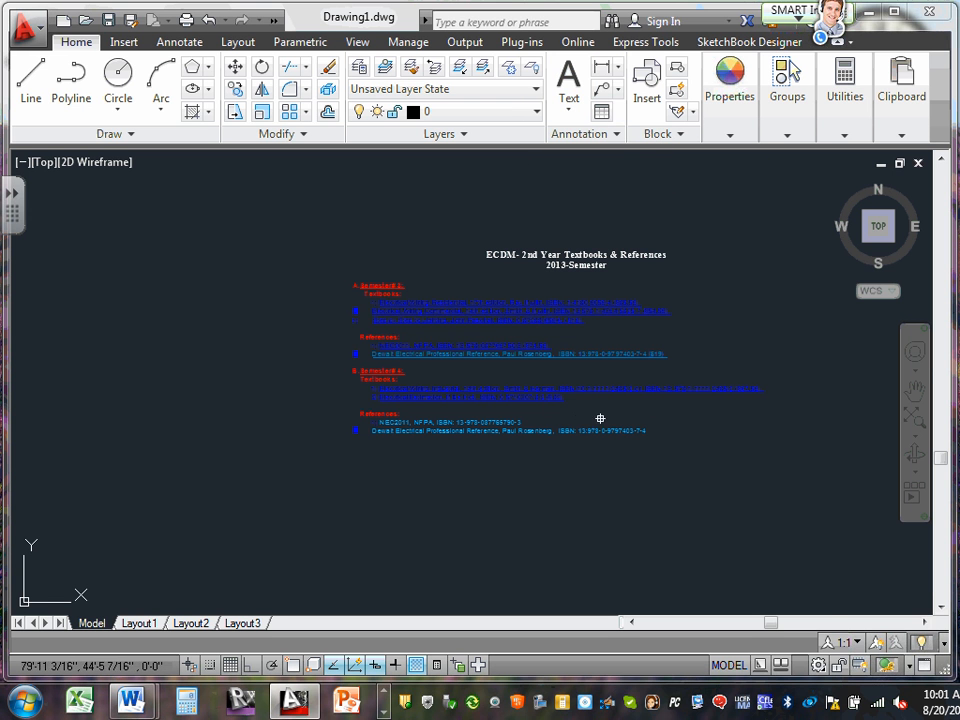
Open the multiline text for editing and select its two-line title "ECDM- 2nd Year Textbooks & References 2013-Semester"
scroll(560, 405, "up", 4)
scroll(407, 452, "down", 6)
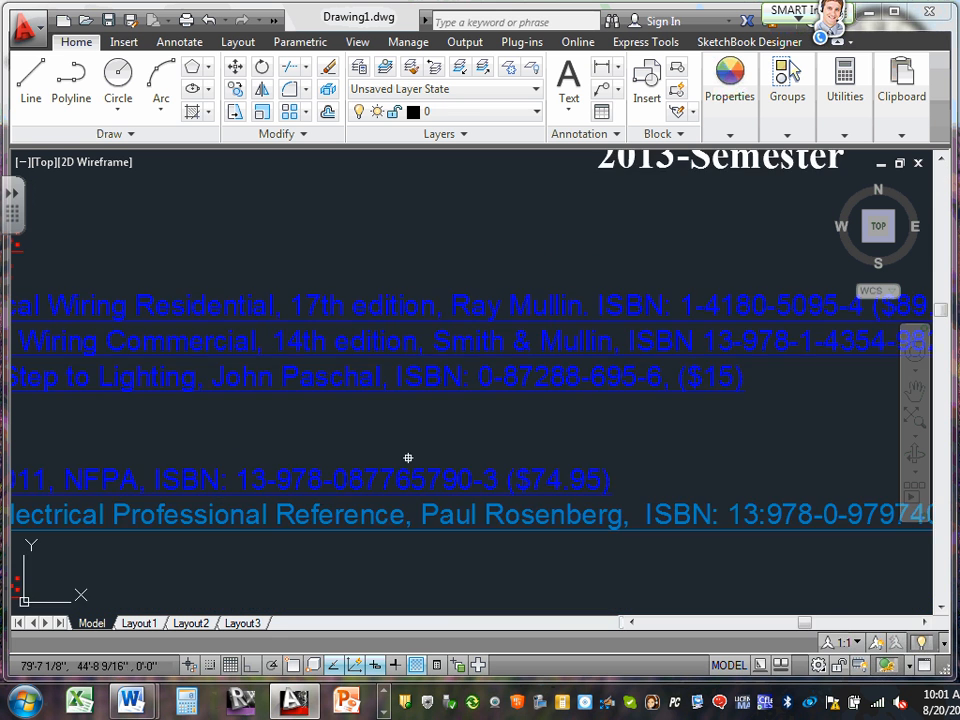
scroll(407, 448, "up", 5)
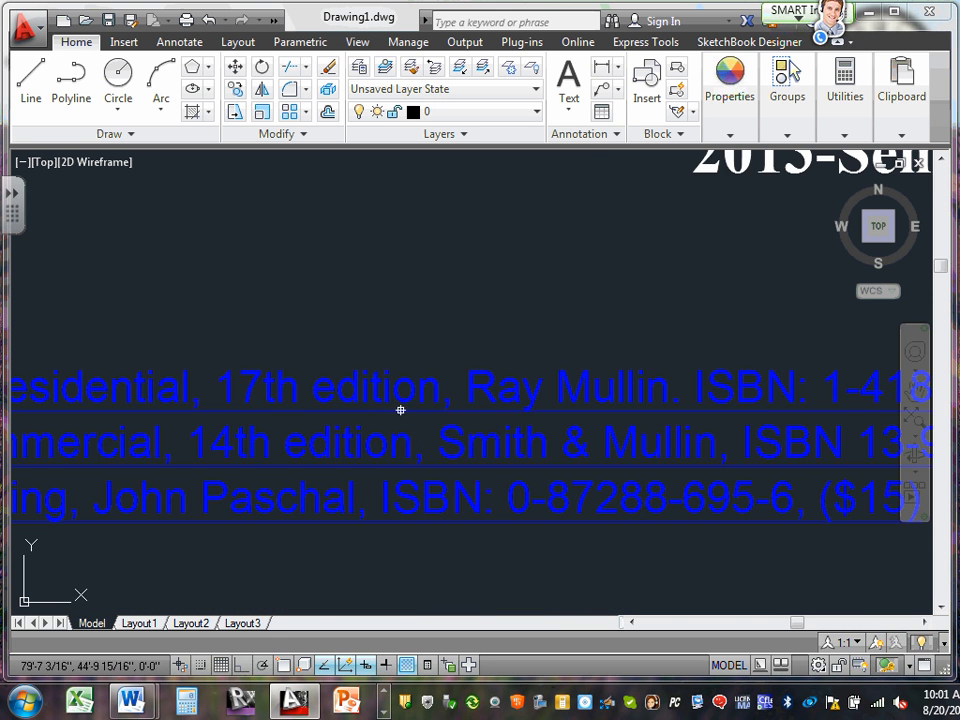
scroll(400, 395, "down", 3)
scroll(398, 370, "up", 4)
middle_click_drag(403, 354, 322, 378)
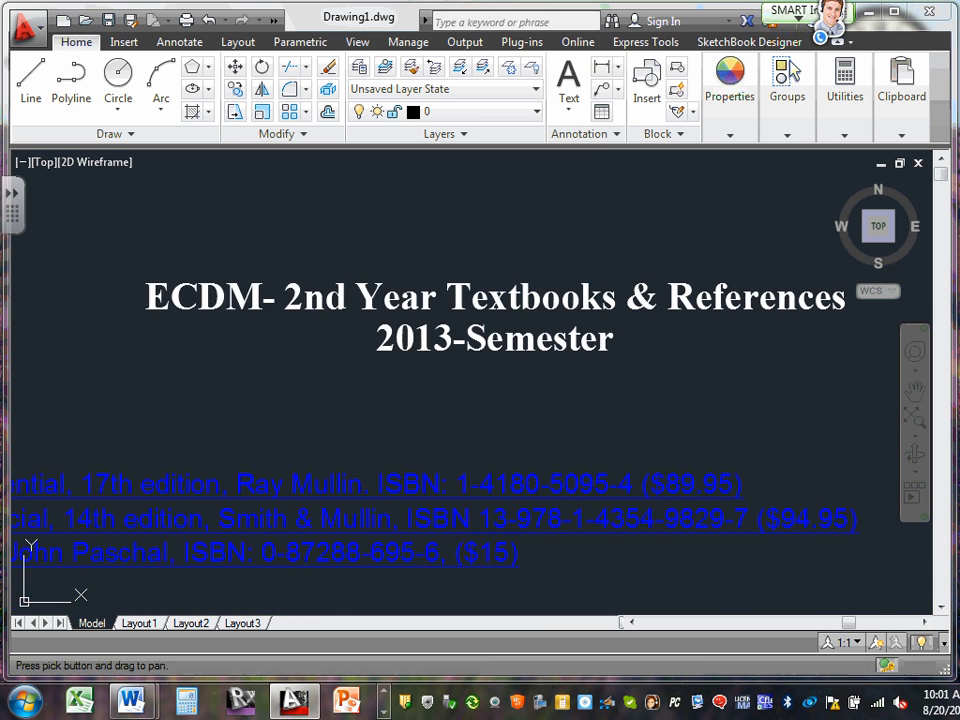
scroll(220, 375, "up", 2)
left_click(207, 258)
left_click(207, 258)
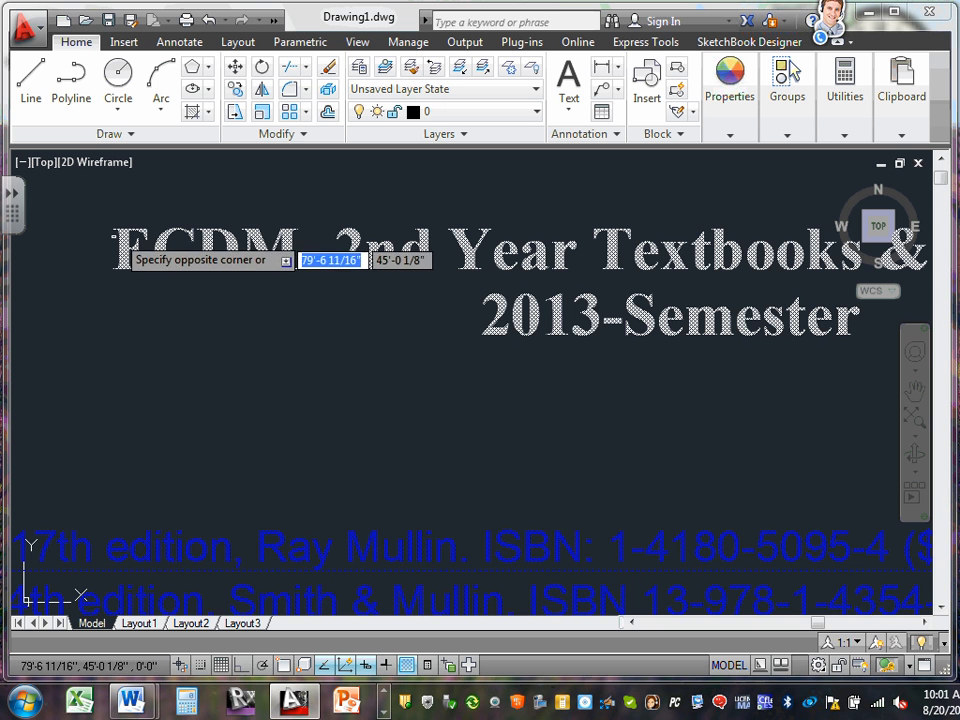
scroll(135, 262, "down", 8)
middle_click_drag(129, 267, 165, 376)
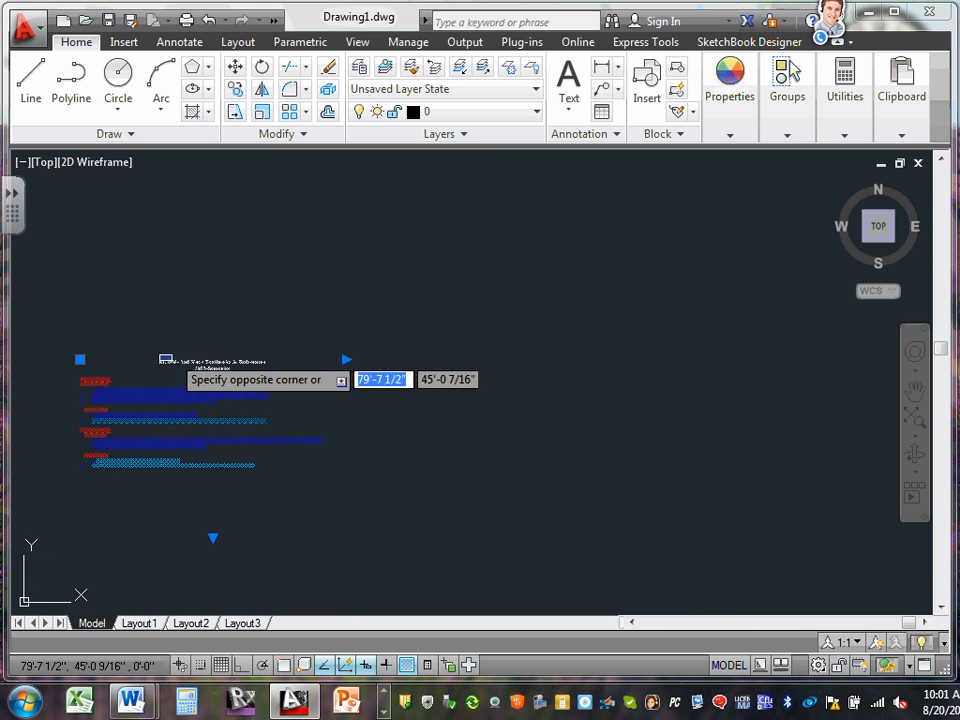
scroll(168, 356, "up", 8)
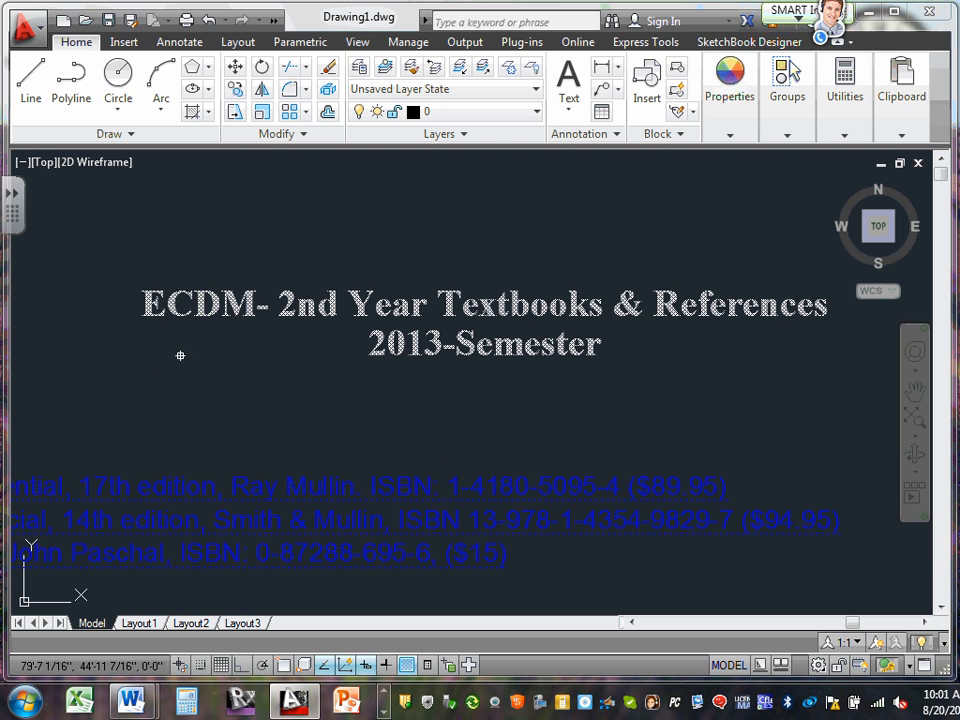
double_click(161, 352)
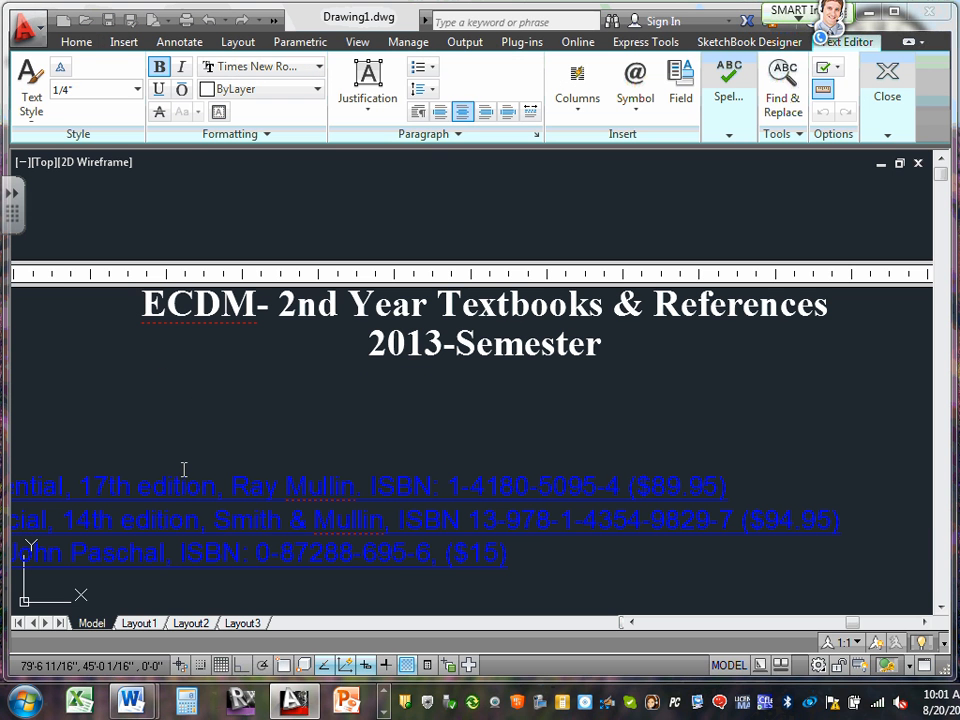
key("ctrl+a")
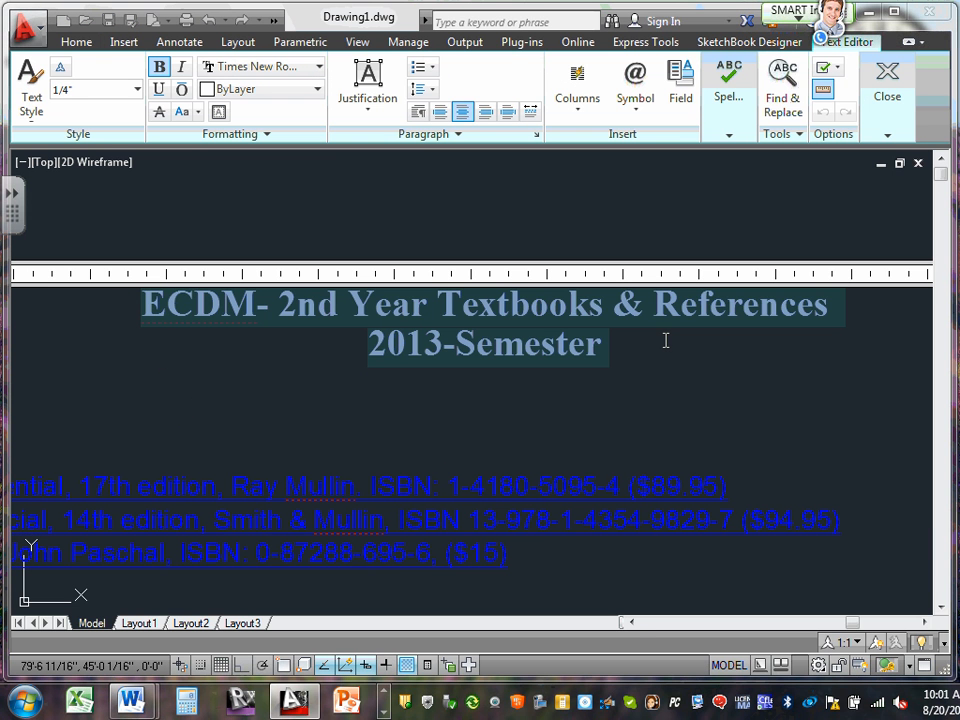
Toggle bold on the selected title several times, leaving it off
left_click(160, 68)
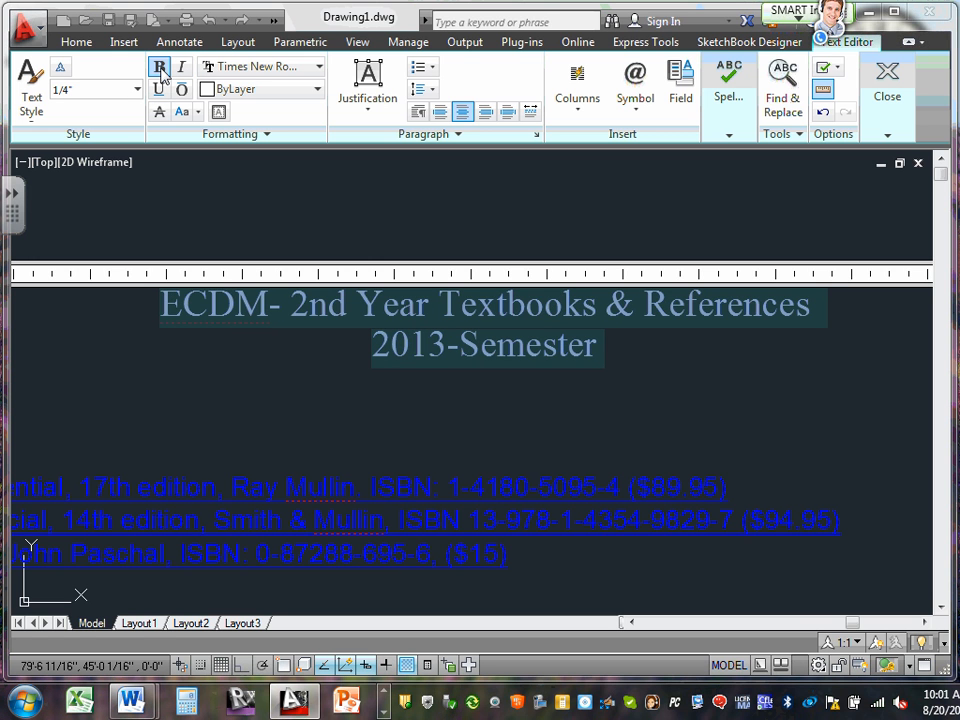
left_click(161, 69)
left_click(161, 70)
left_click(161, 70)
left_click(161, 70)
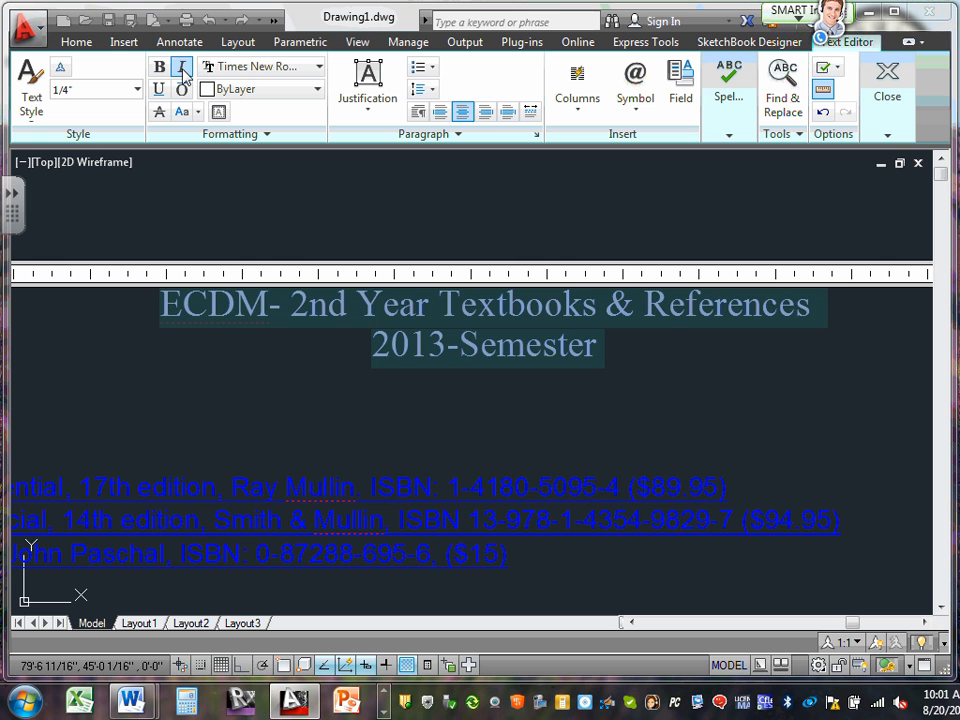
Try italic and underline on the title, switch both off again and restore bold
left_click(181, 68)
left_click(181, 68)
left_click(181, 68)
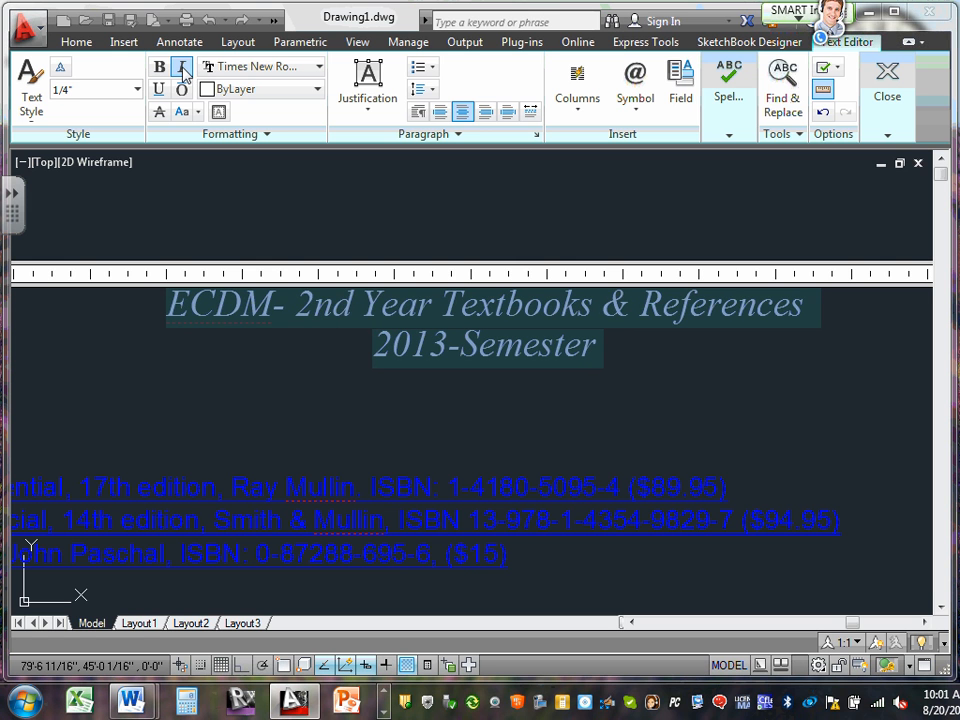
left_click(181, 68)
left_click(160, 67)
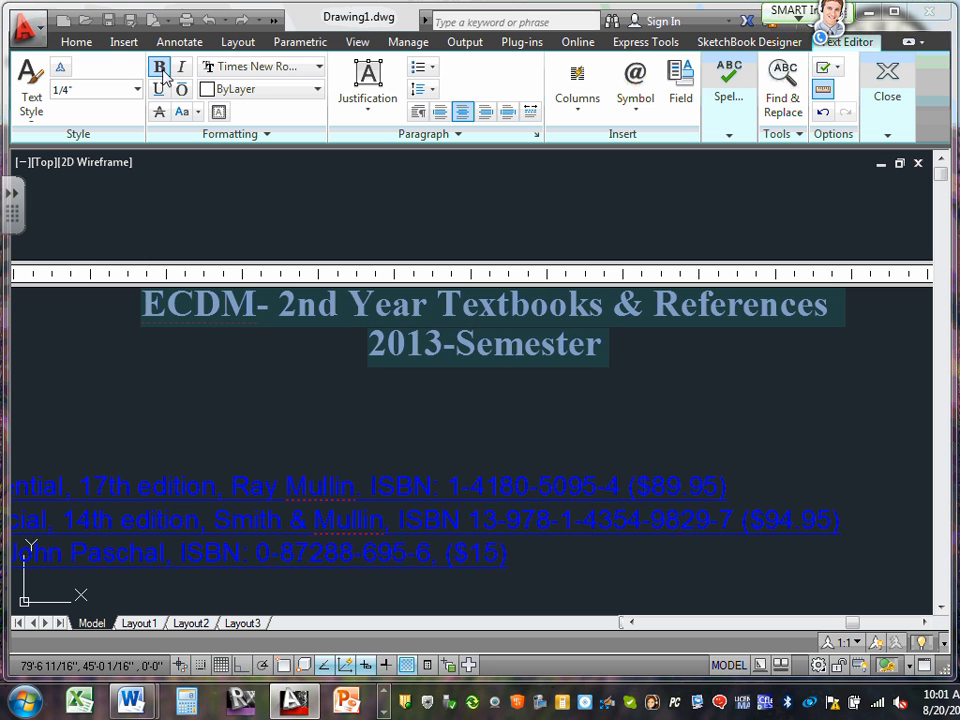
left_click(160, 89)
left_click(160, 89)
left_click(161, 70)
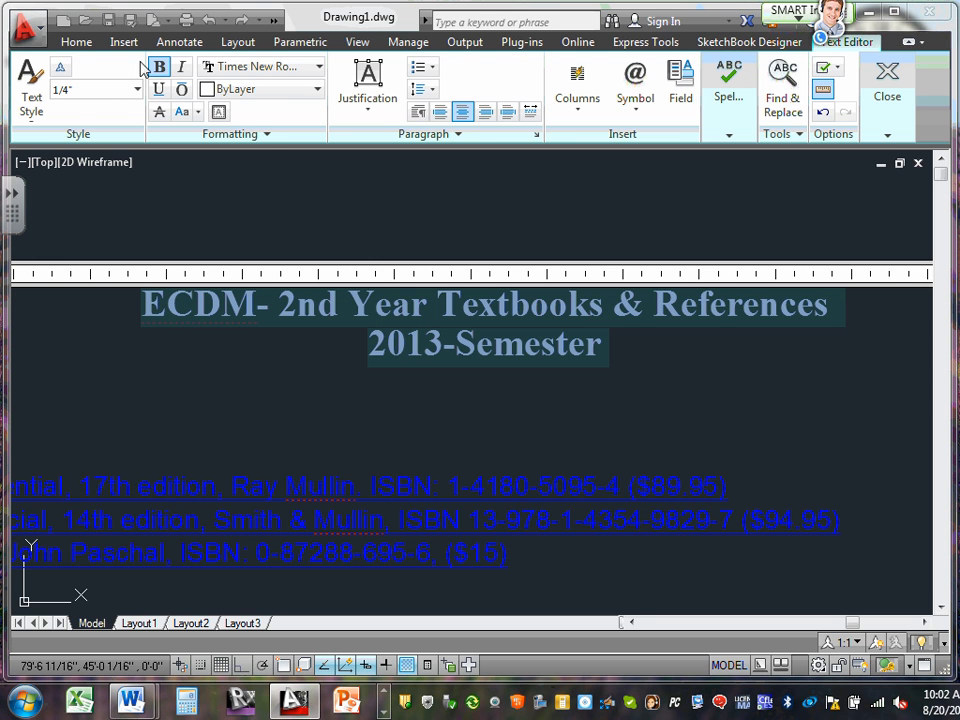
Set the title's text height to 2/4"
left_click(62, 92)
left_click_drag(60, 90, 46, 70)
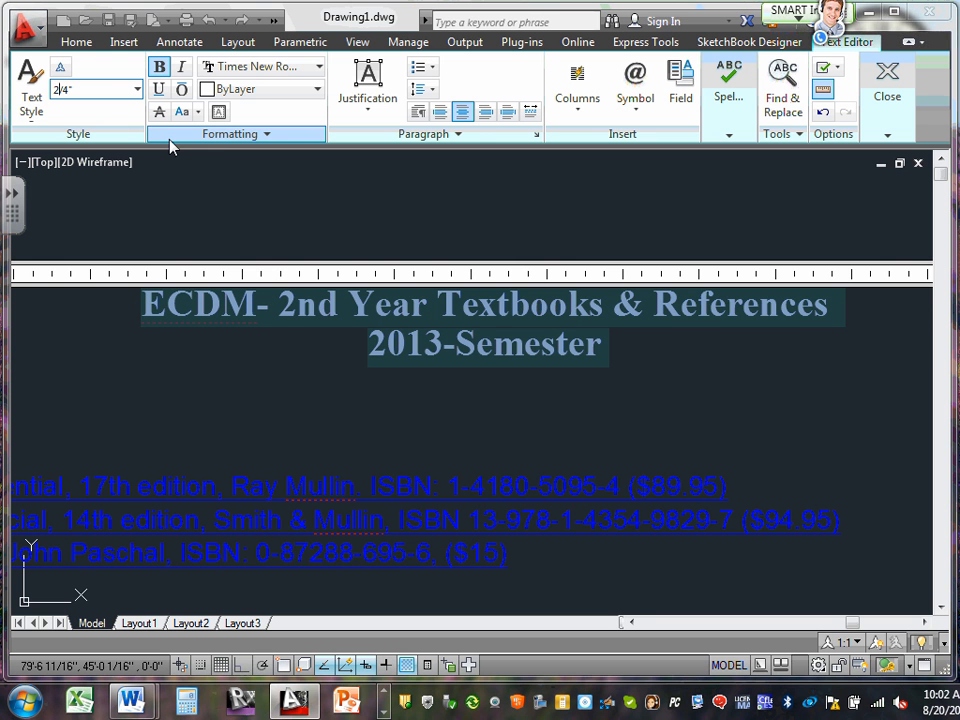
key("Return")
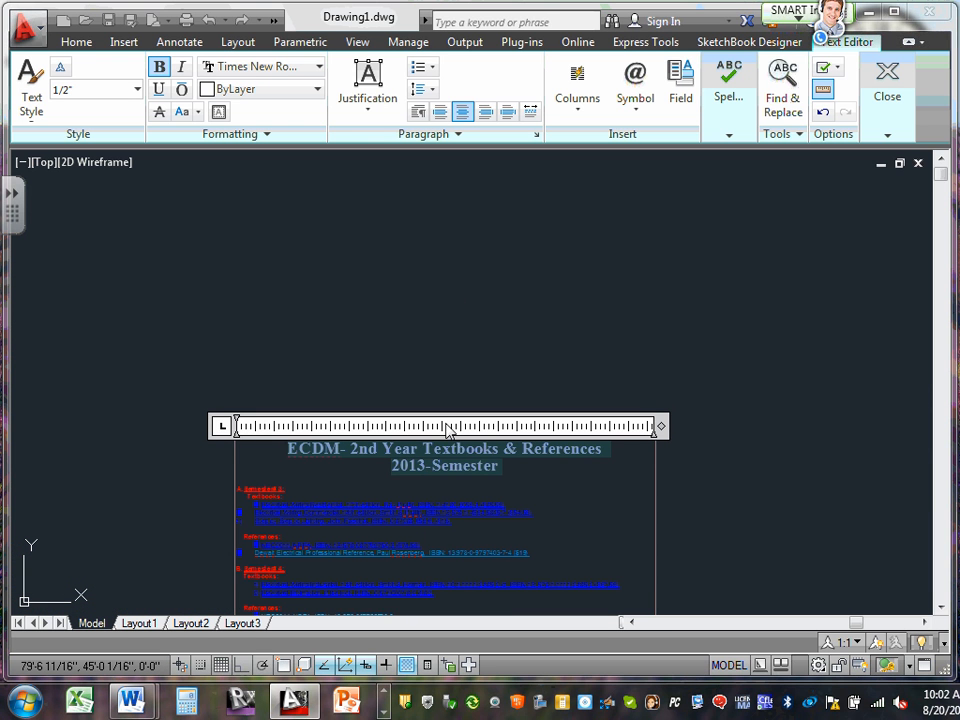
Reselect both title lines and set their text height back to 1/4"
left_click(421, 448)
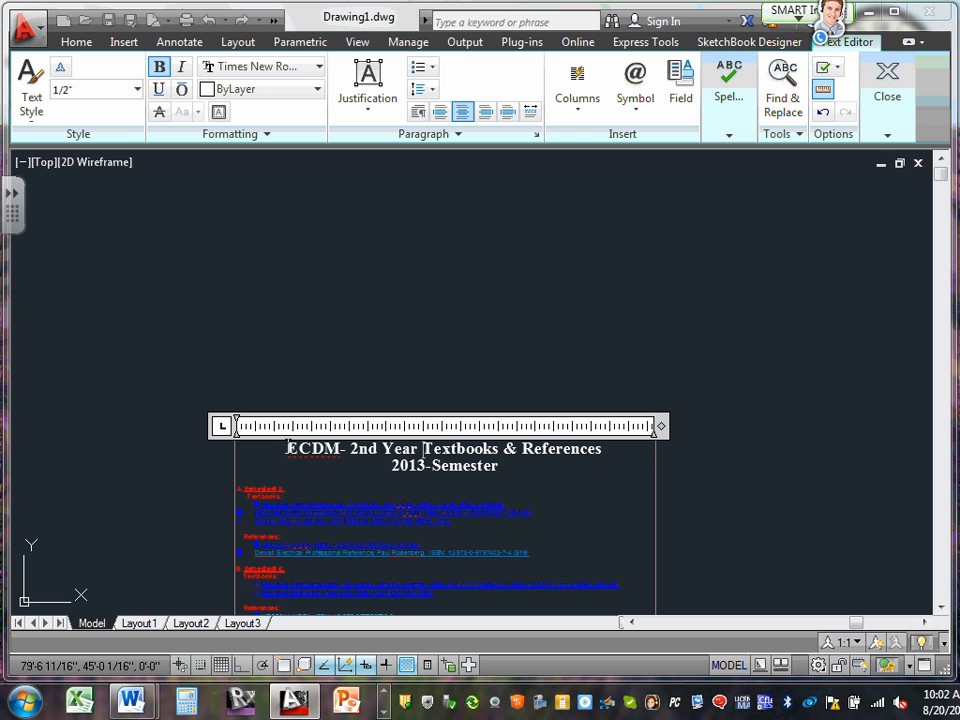
left_click_drag(288, 449, 574, 465)
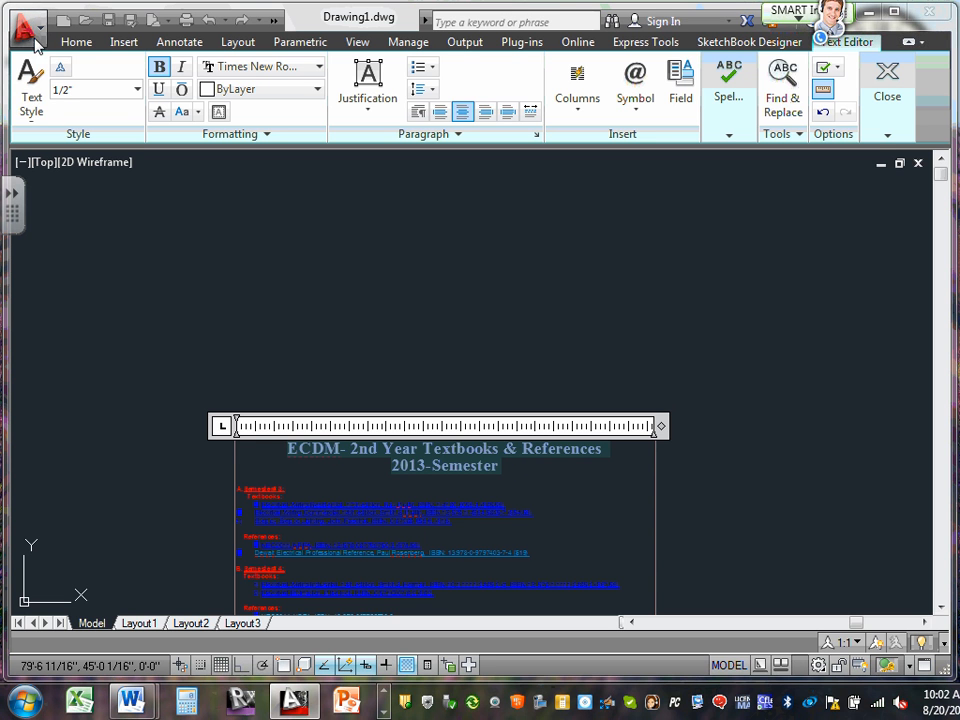
left_click(63, 89)
left_click(74, 90)
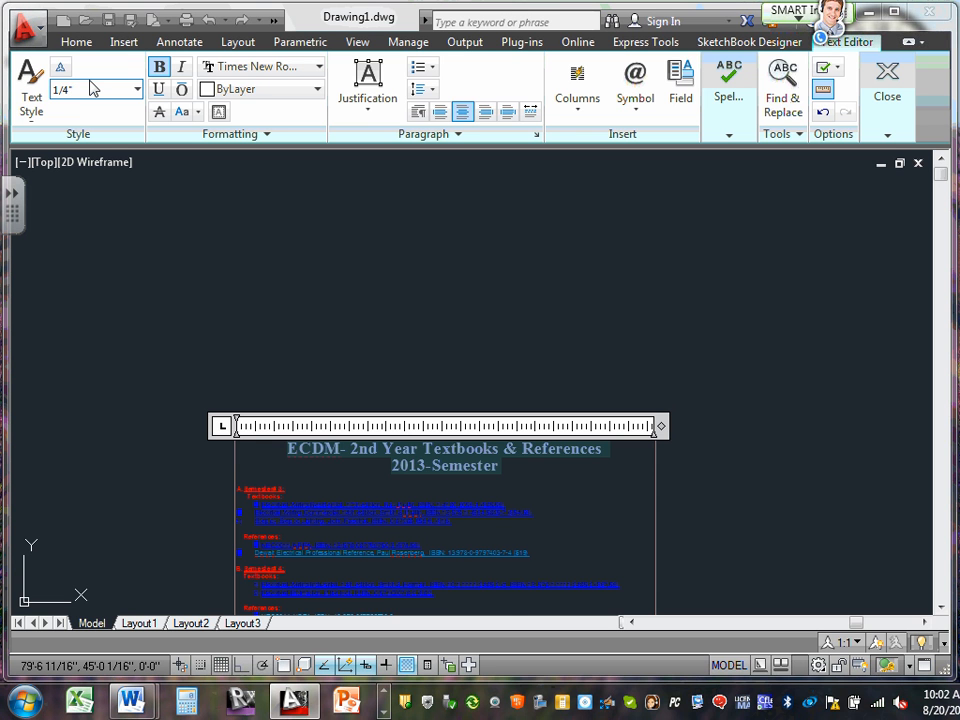
key("Return")
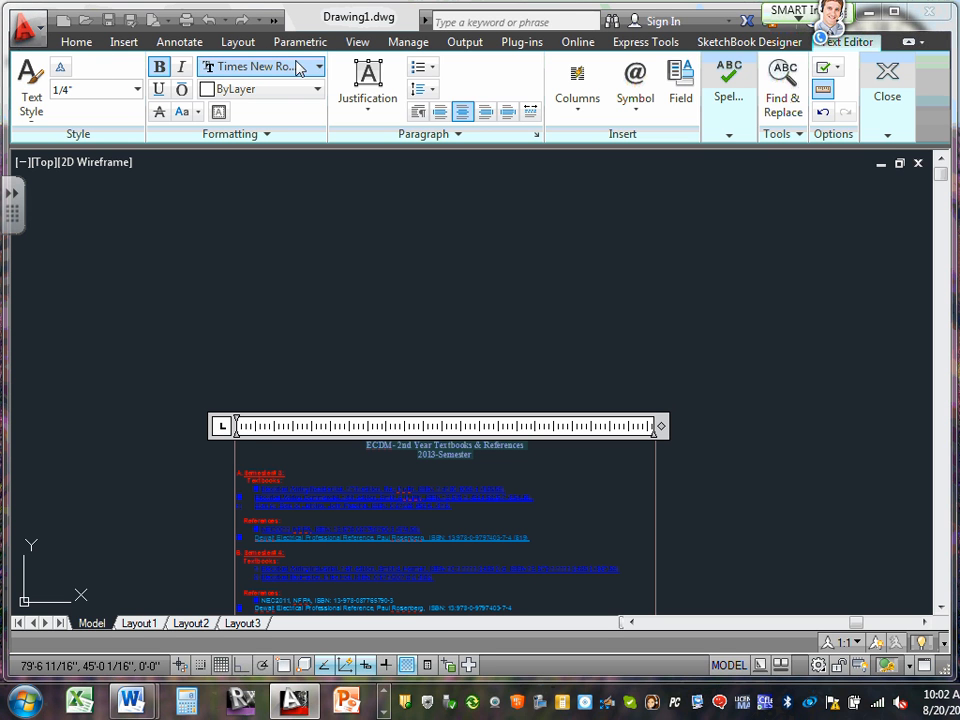
Reselect both title lines and try the Vijaya and Viner Hand ITC fonts on them
left_click(371, 459)
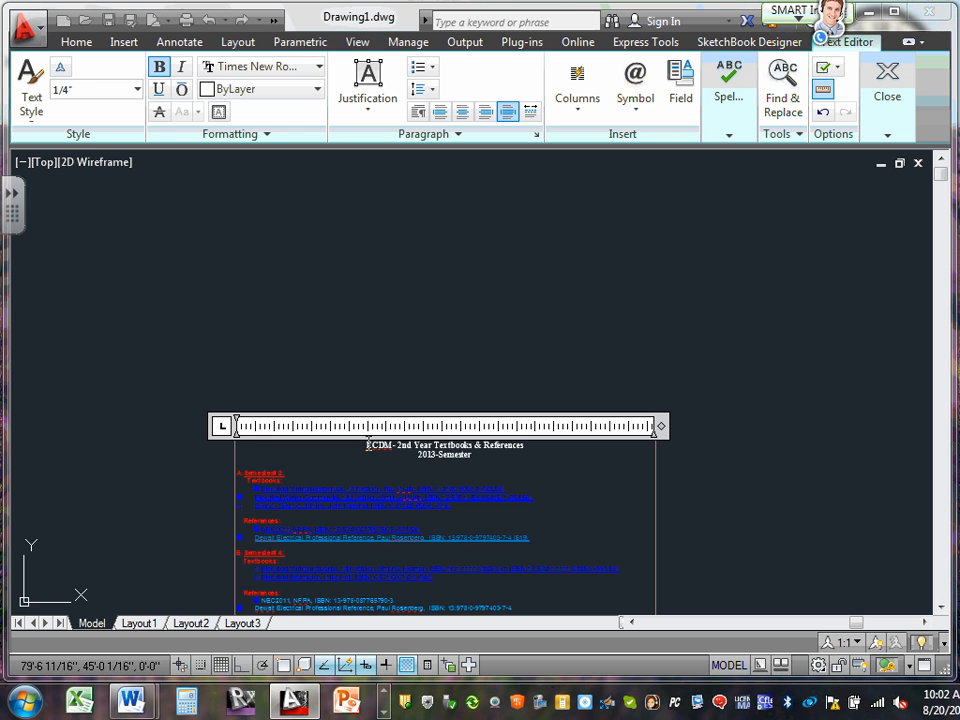
left_click_drag(368, 445, 545, 453)
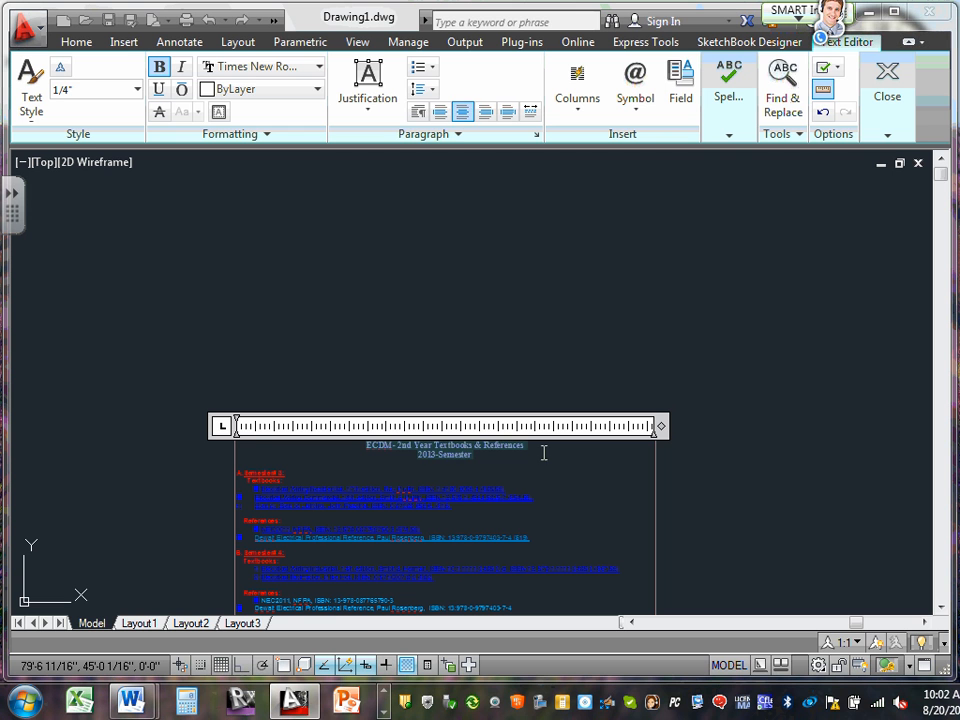
left_click(319, 67)
scroll(280, 300, "down", 5)
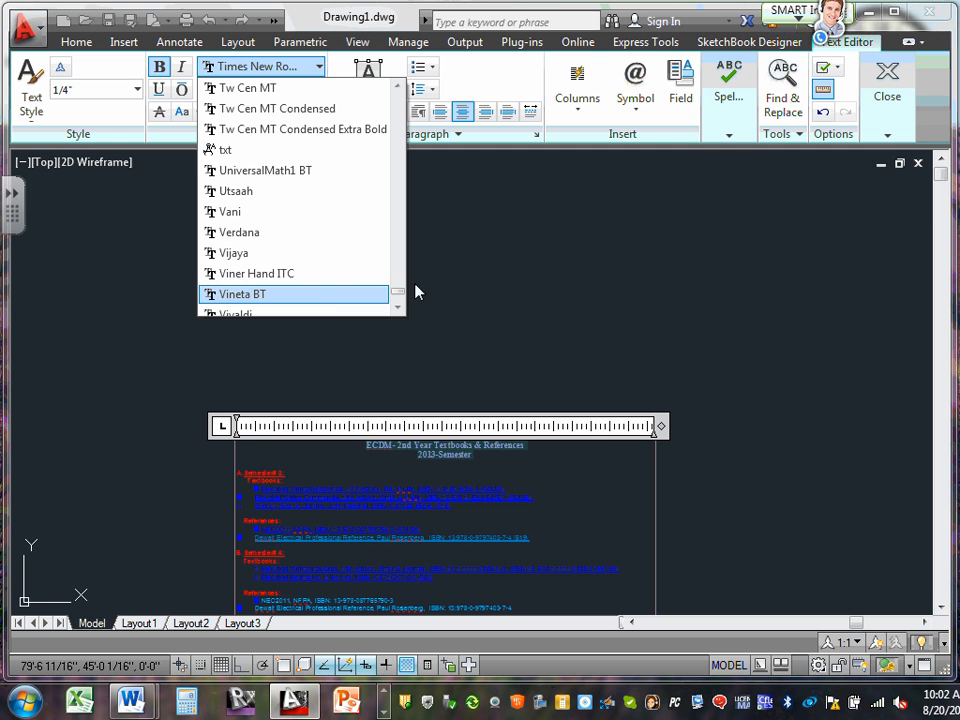
left_click(311, 253)
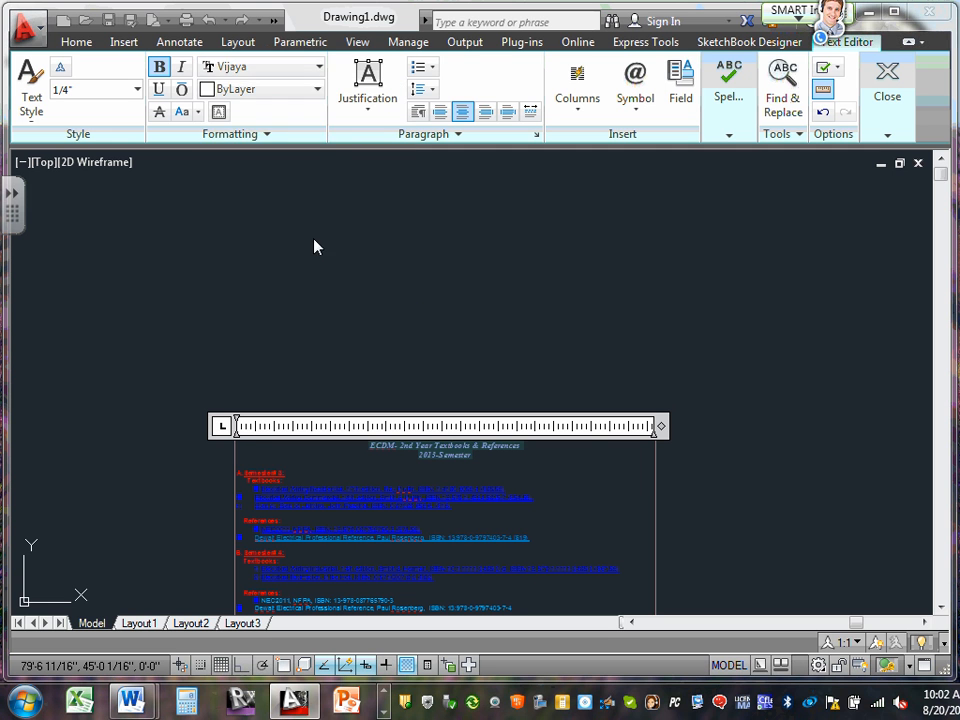
left_click(318, 67)
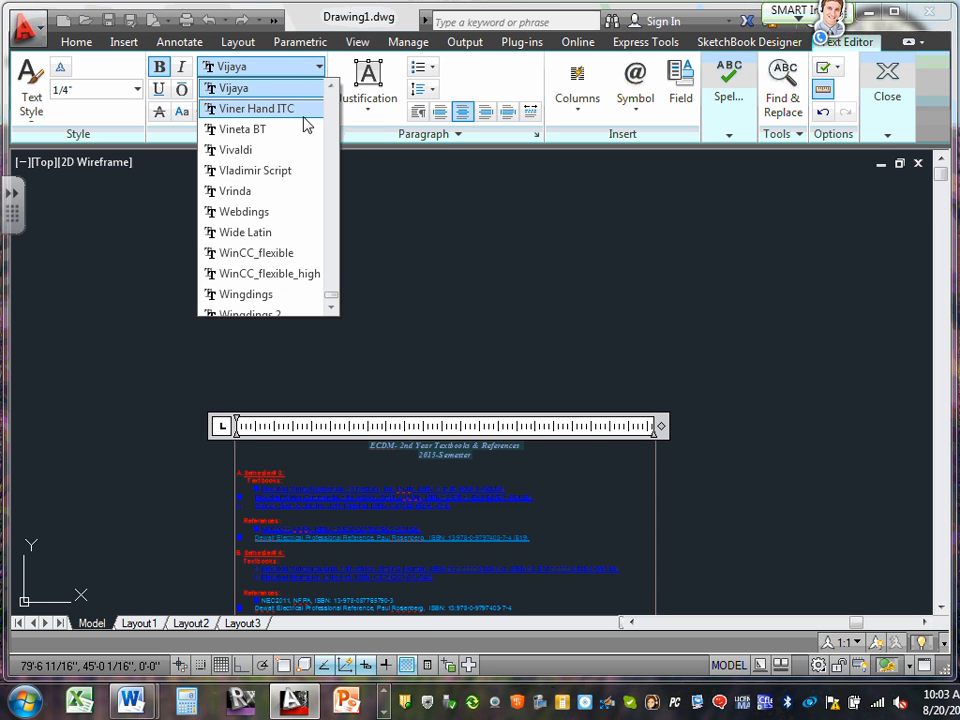
left_click(293, 108)
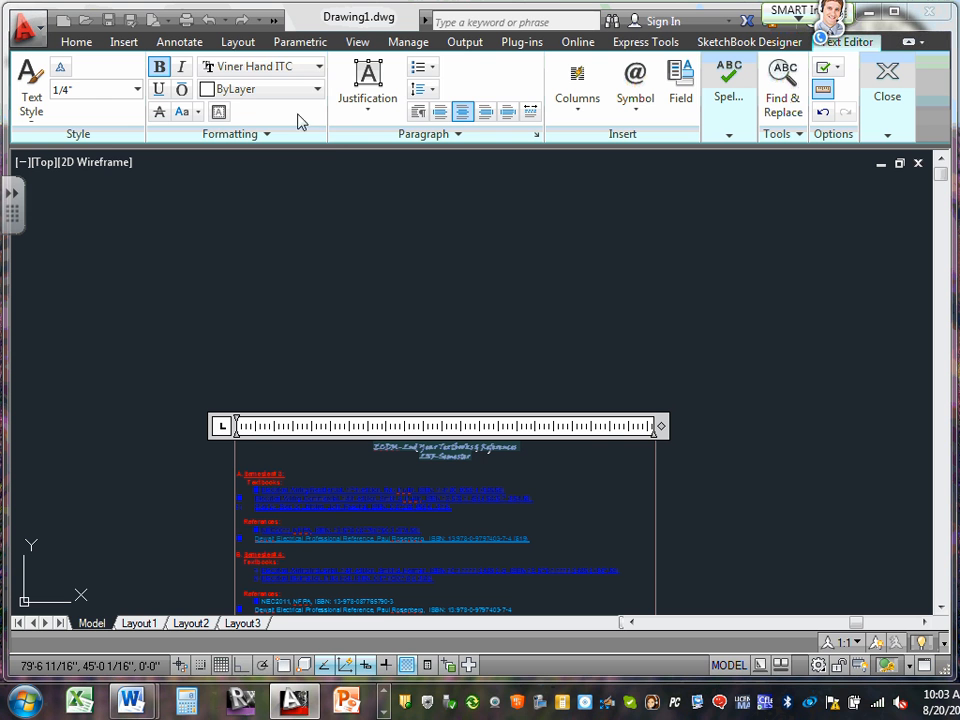
left_click(318, 67)
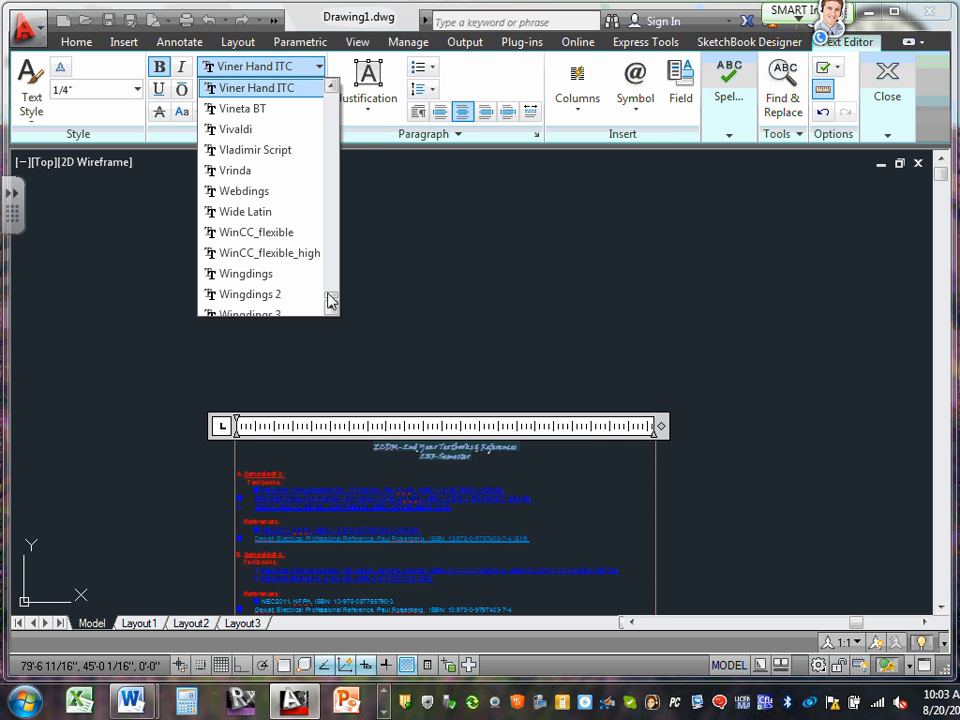
left_click_drag(328, 298, 326, 90)
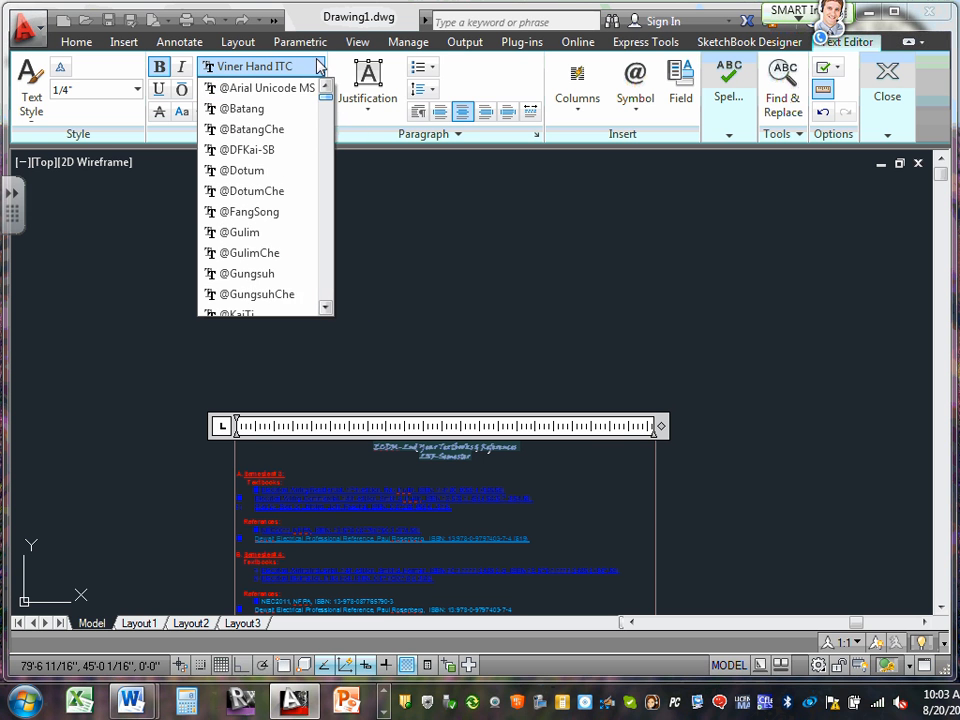
left_click(250, 108)
left_click(549, 263)
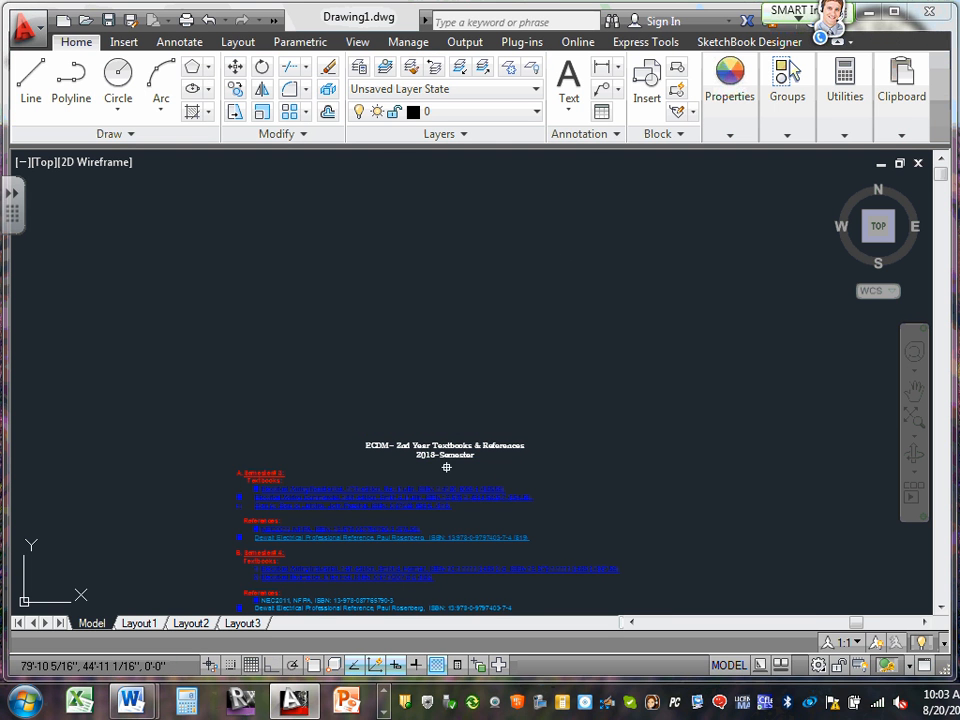
scroll(449, 454, "up", 8)
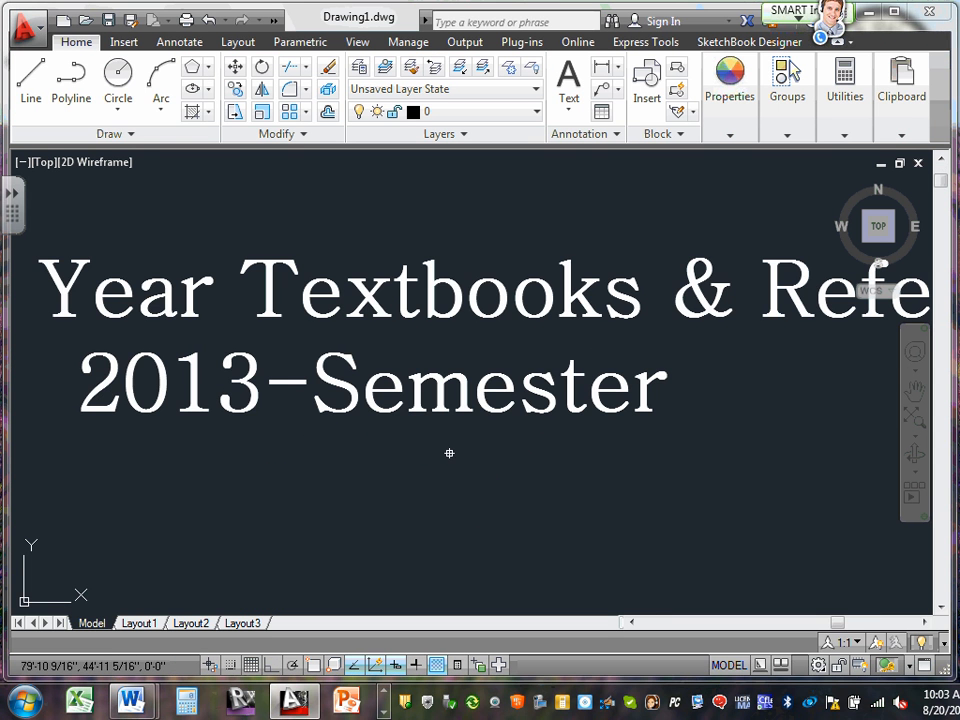
scroll(449, 454, "down", 8)
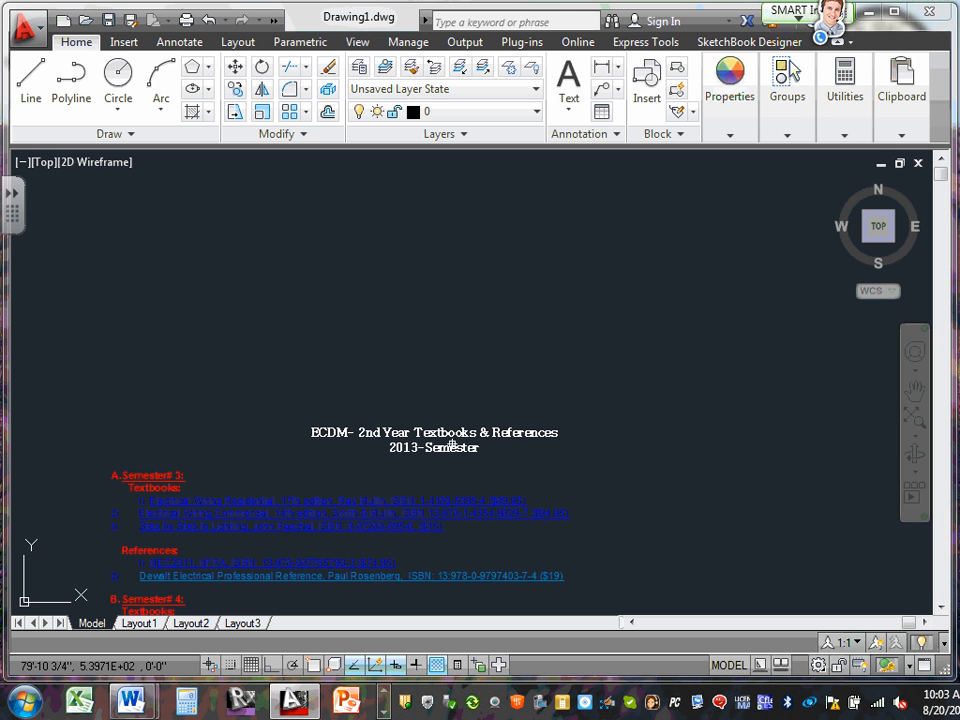
mouse_move(452, 445)
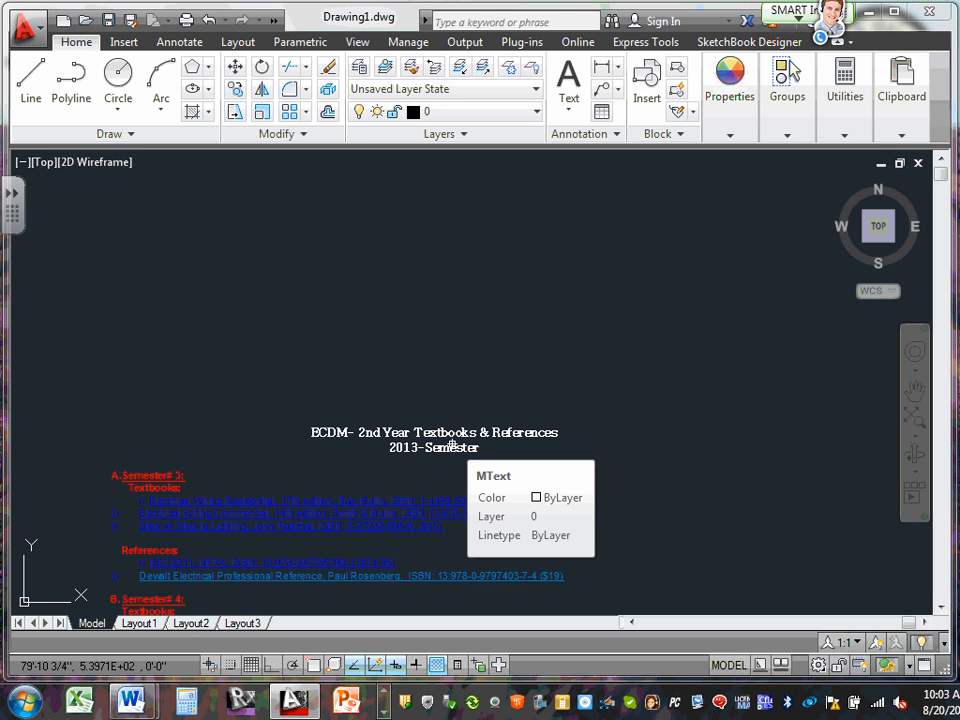
scroll(452, 444, "down", 4)
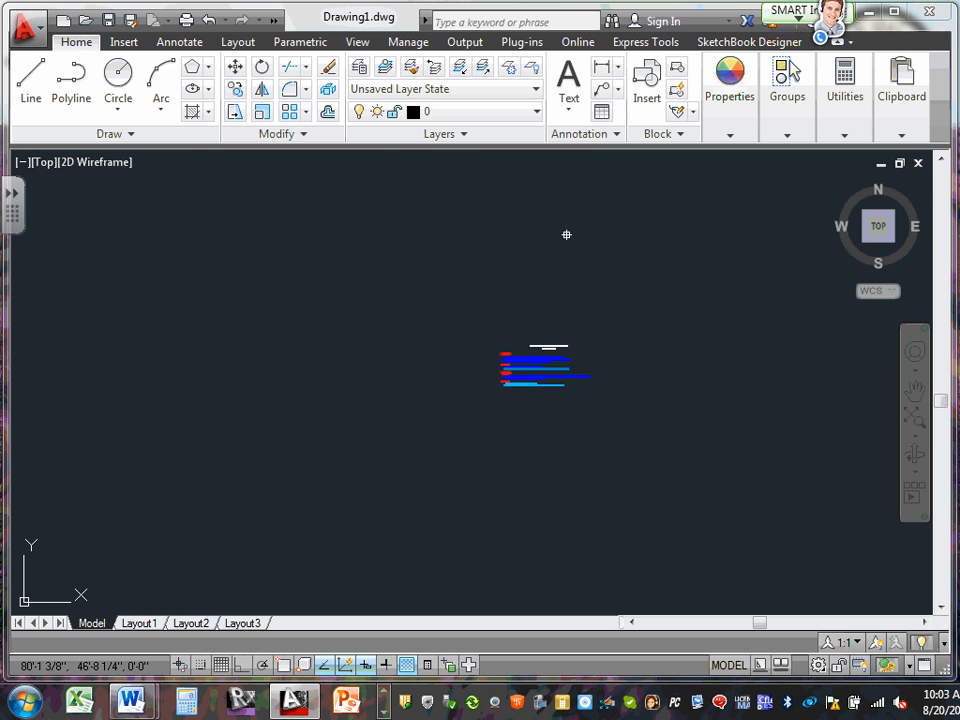
scroll(688, 388, "up", 6)
mouse_move(232, 302)
middle_mouse_down()
mouse_move(850, 346)
mouse_move(232, 296)
mouse_move(3, 10)
middle_mouse_up()
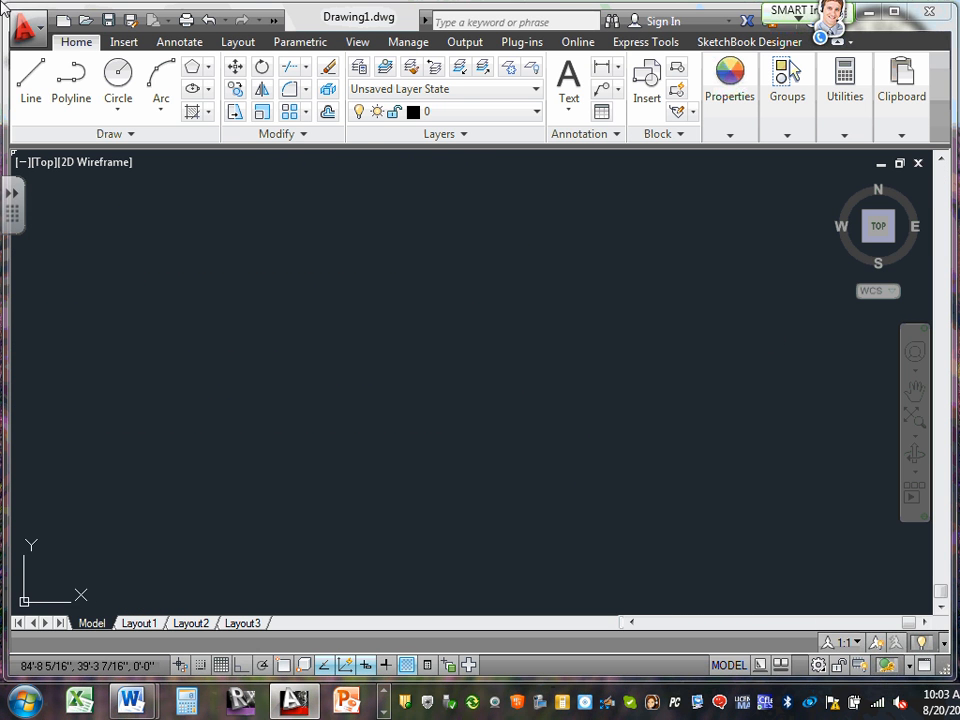
scroll(494, 274, "down", 3)
scroll(416, 239, "up", 5)
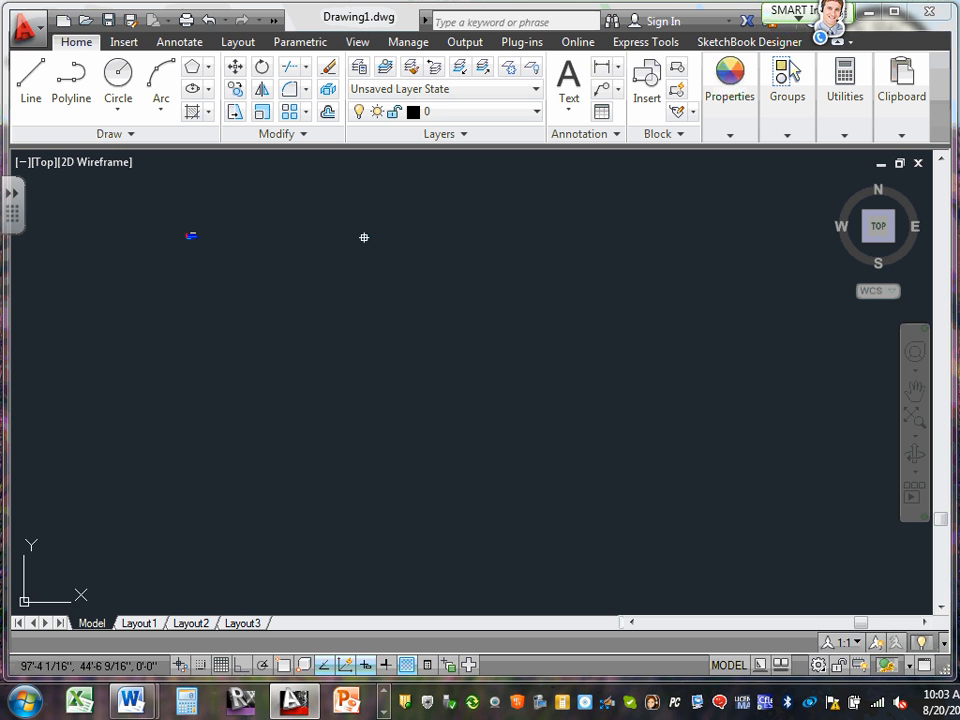
mouse_move(326, 247)
middle_mouse_down()
mouse_move(461, 291)
mouse_move(651, 313)
middle_mouse_up()
scroll(540, 295, "up", 6)
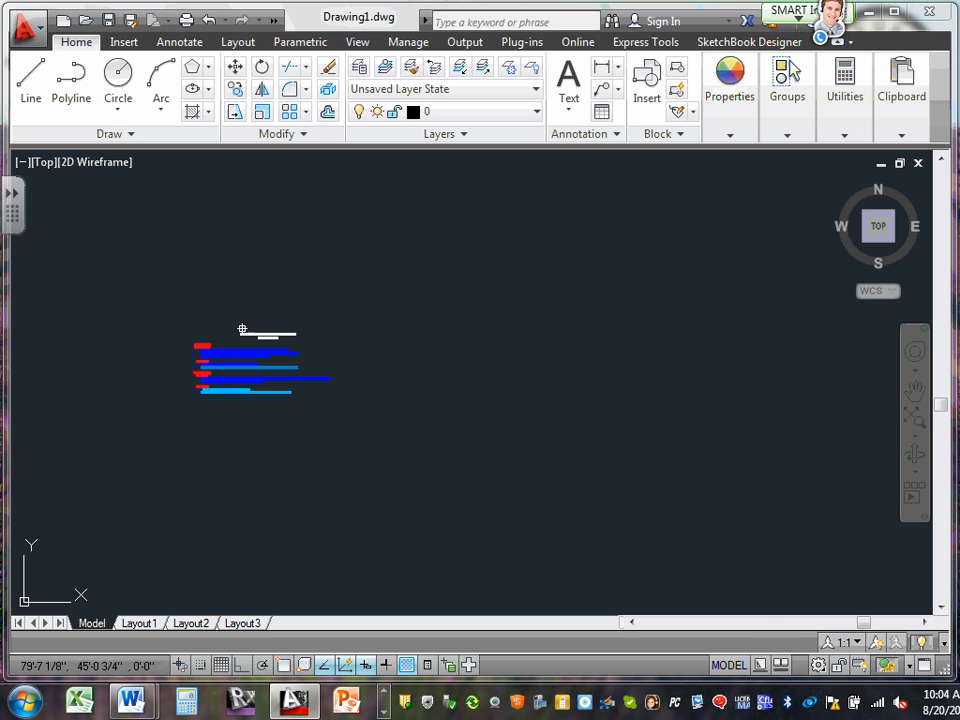
middle_click_drag(281, 394, 418, 410)
scroll(418, 410, "up", 6)
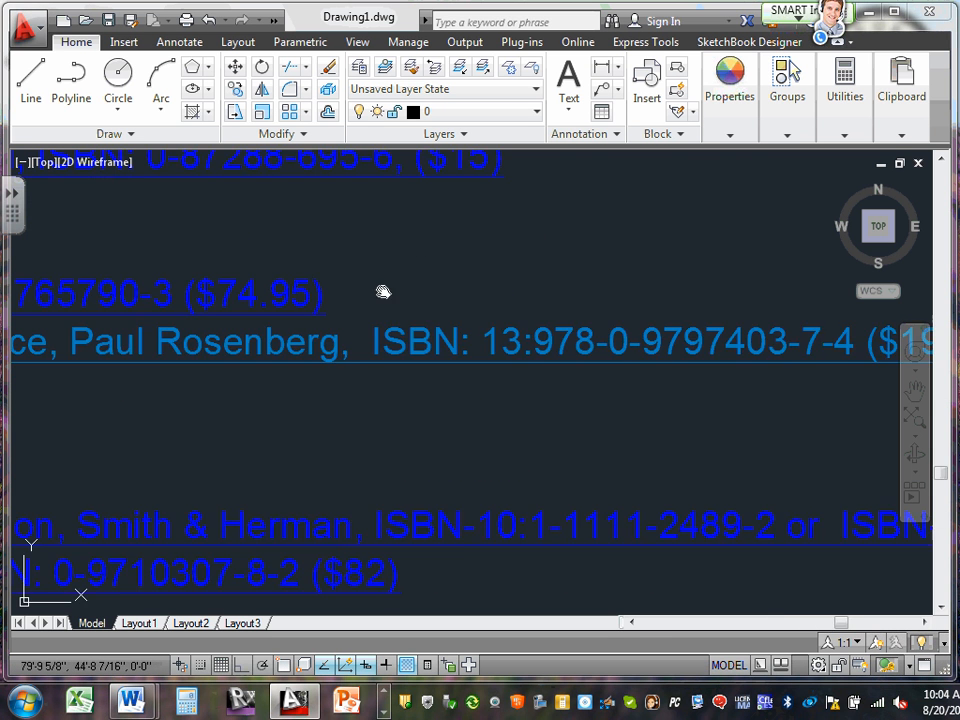
scroll(471, 525, "down", 5)
scroll(358, 362, "down", 4)
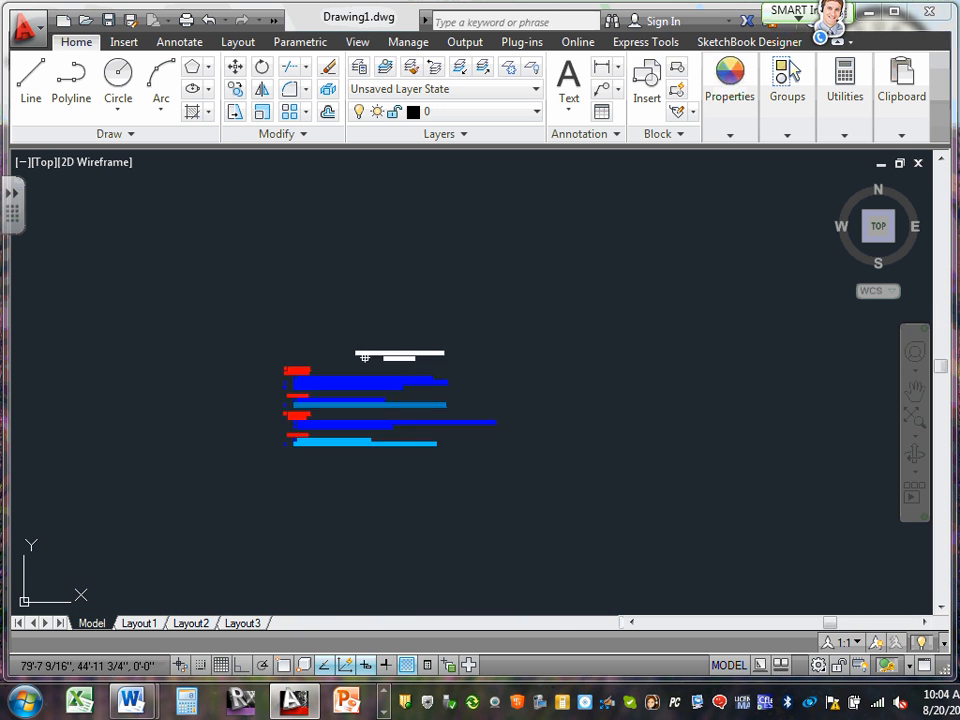
left_click(570, 115)
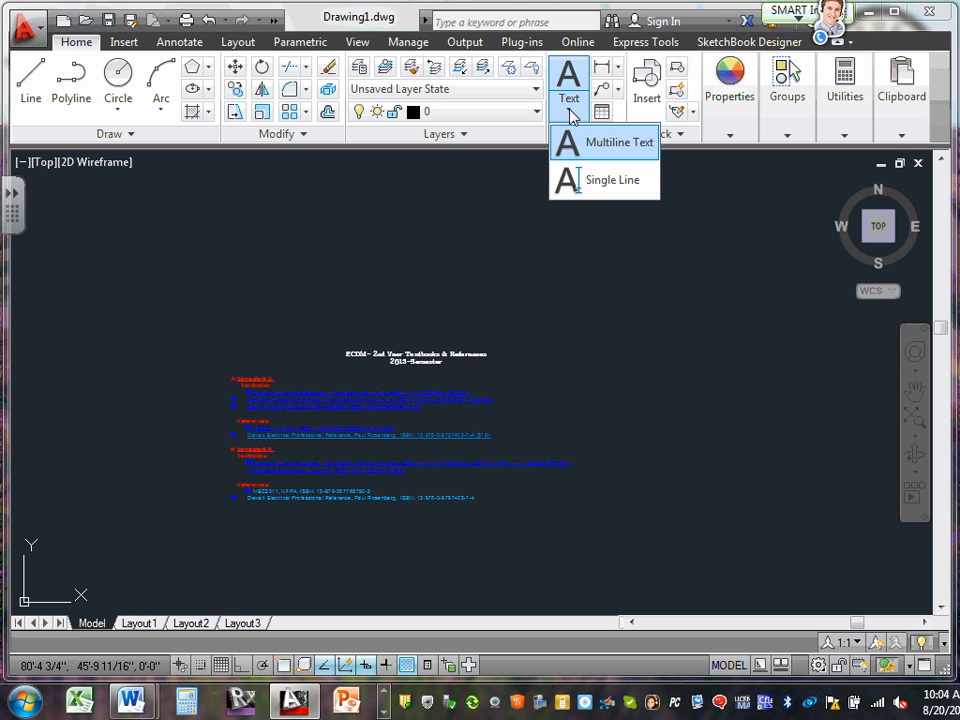
left_click(589, 156)
left_click(471, 202)
left_click(472, 203)
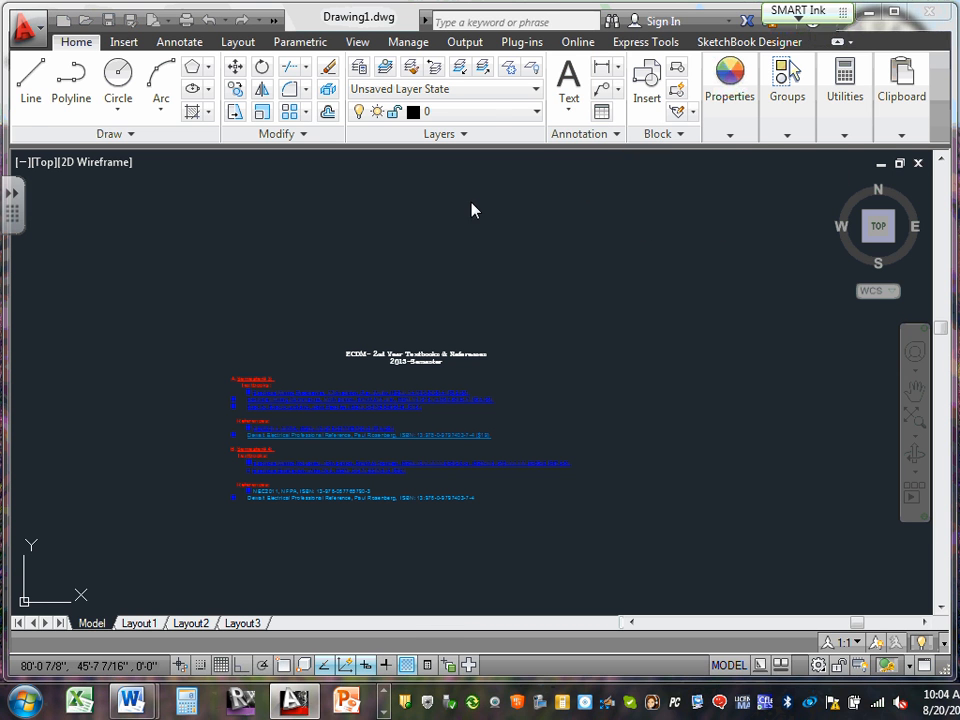
left_click_drag(487, 190, 860, 222)
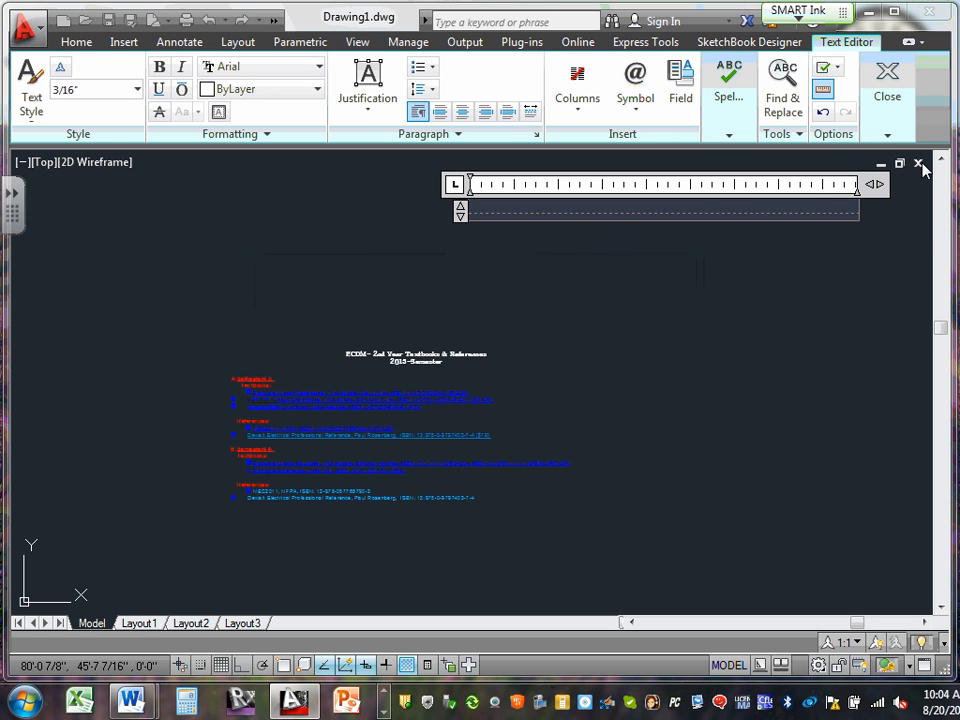
left_click(471, 267)
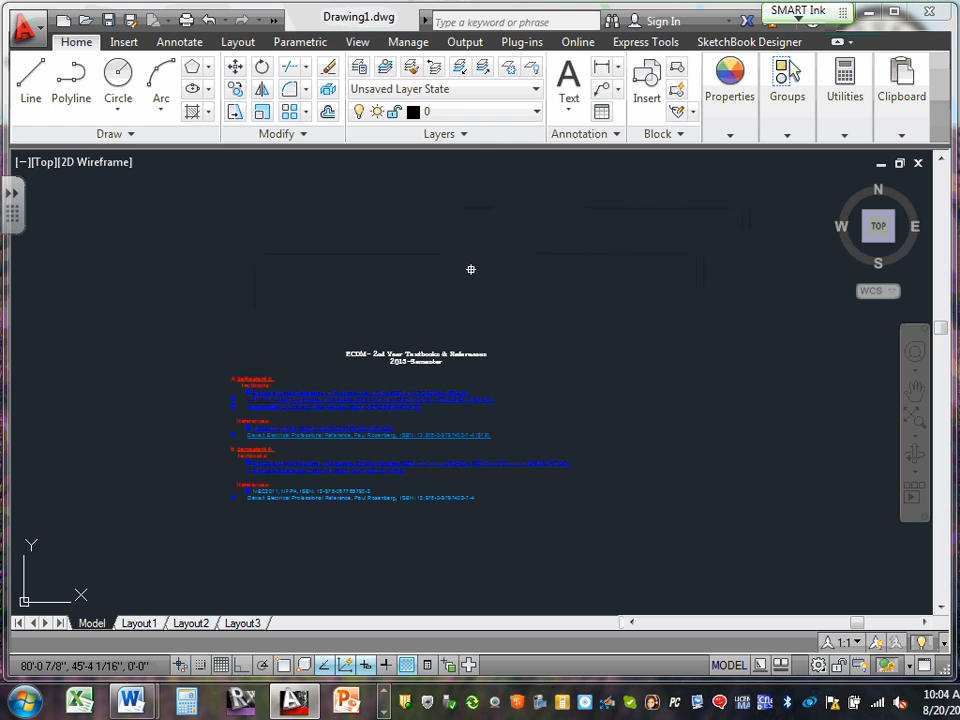
Reopen the textbook list for editing and turn off numbering for the three Semester# 3 textbook lines
scroll(351, 426, "up", 6)
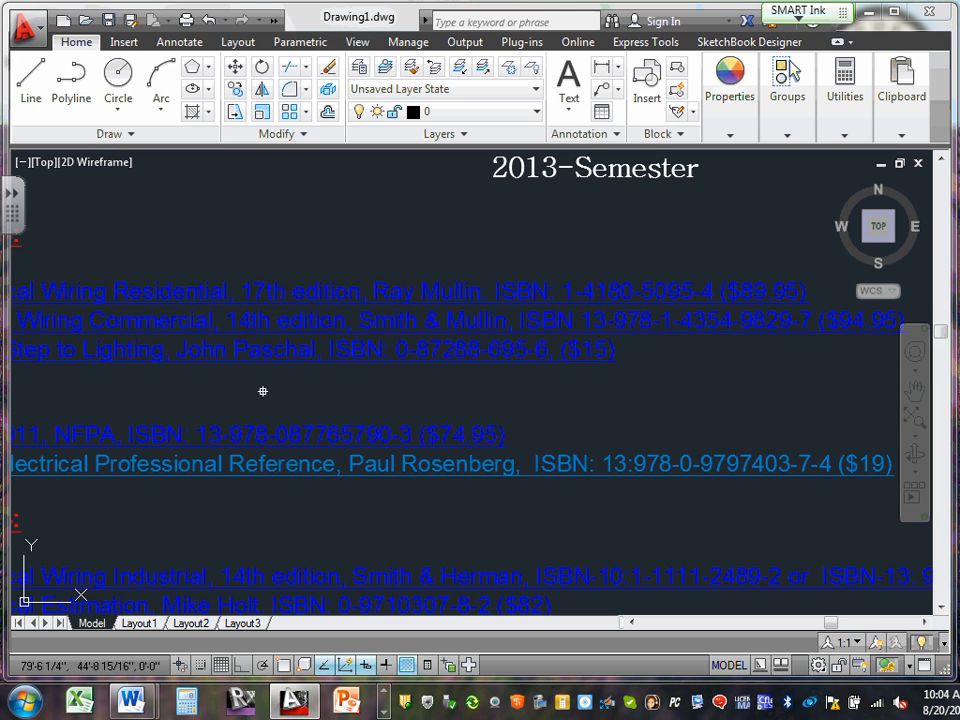
scroll(326, 371, "down", 6)
scroll(225, 352, "up", 4)
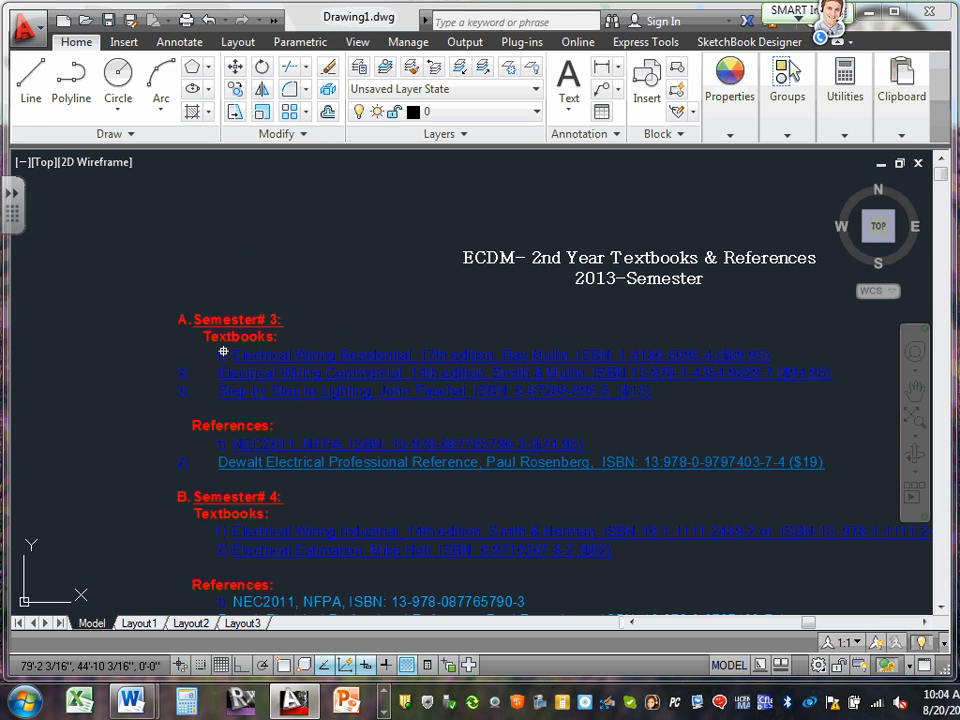
double_click(238, 366)
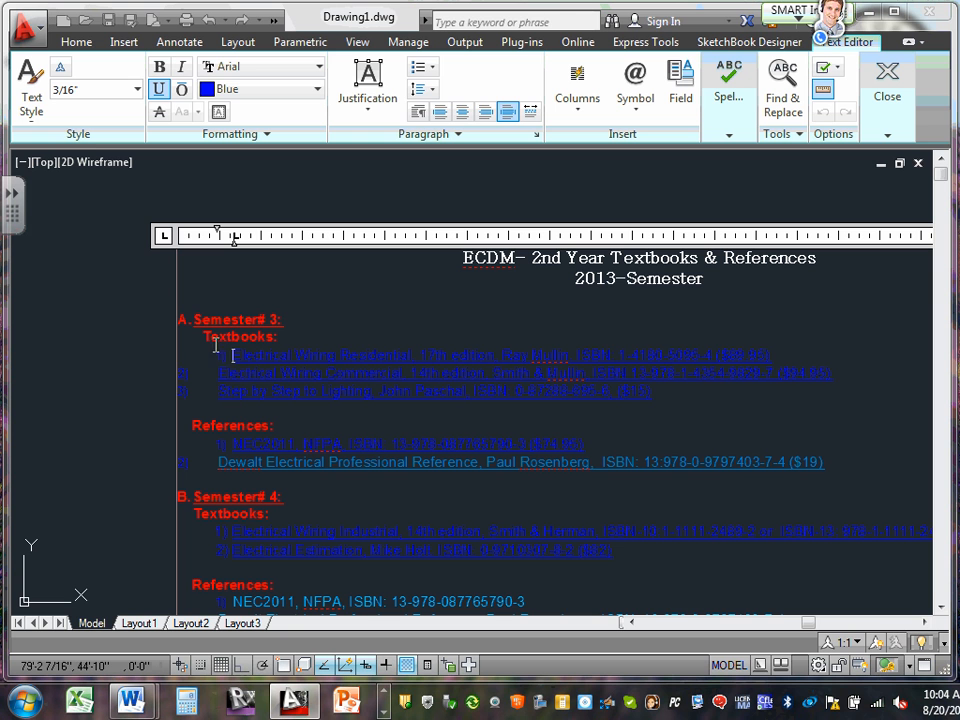
left_click_drag(229, 355, 684, 396)
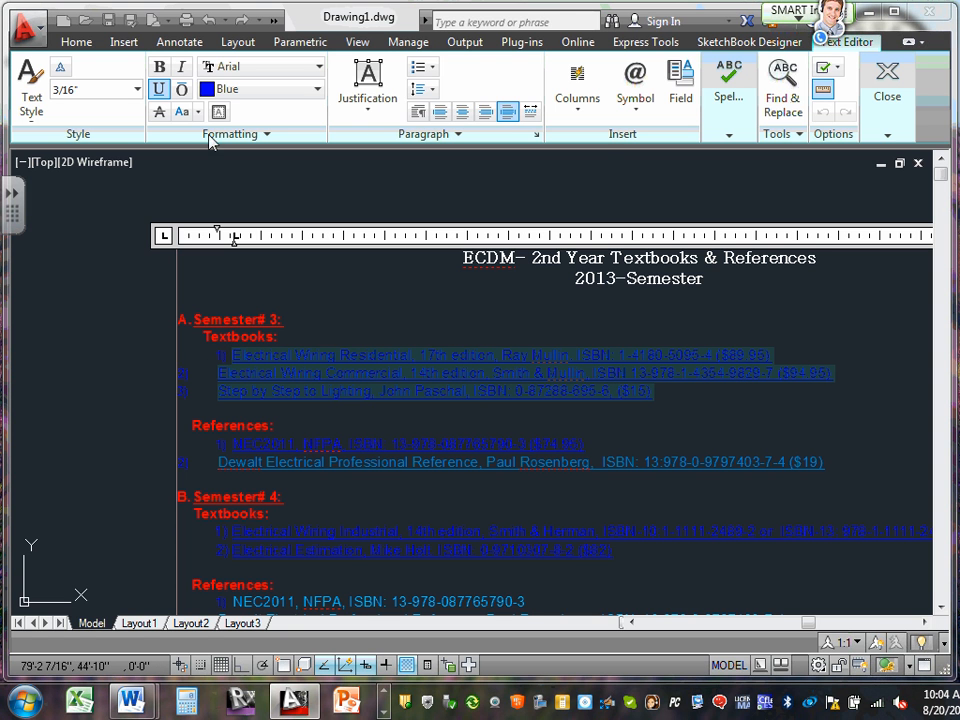
left_click(424, 68)
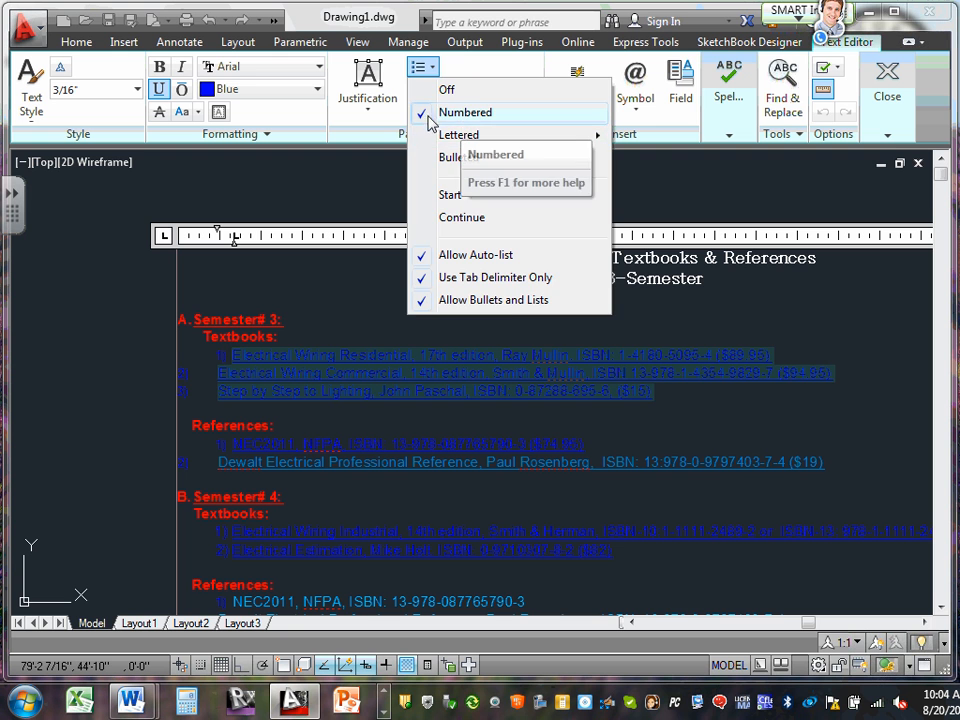
left_click(446, 90)
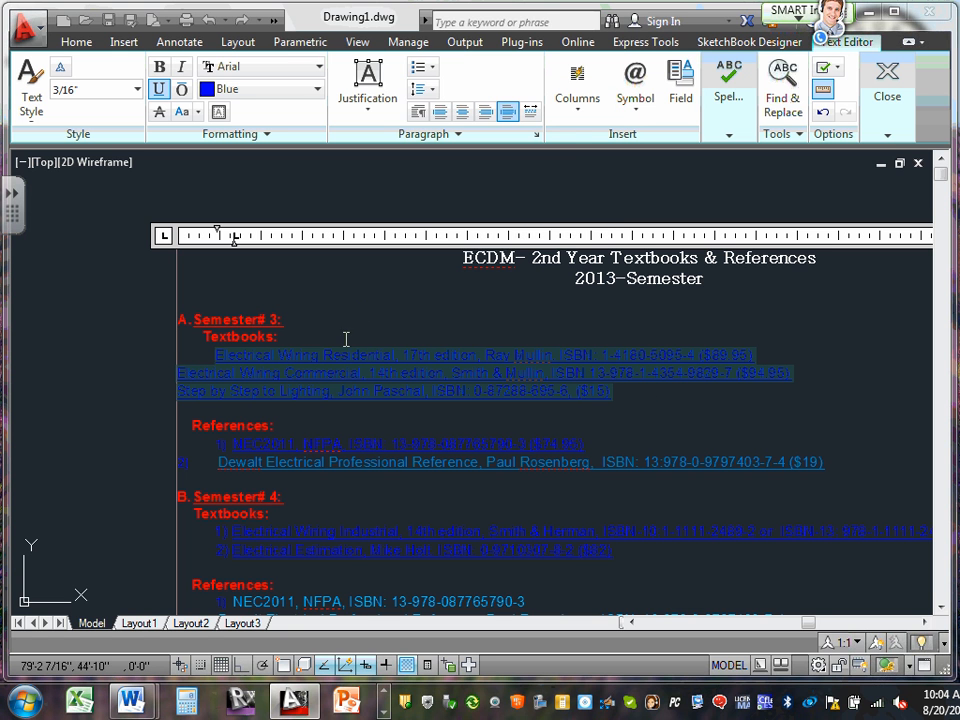
Look over the line spacing choices, reselect the three Semester# 3 textbook lines and format them as a numbered list
left_click(426, 90)
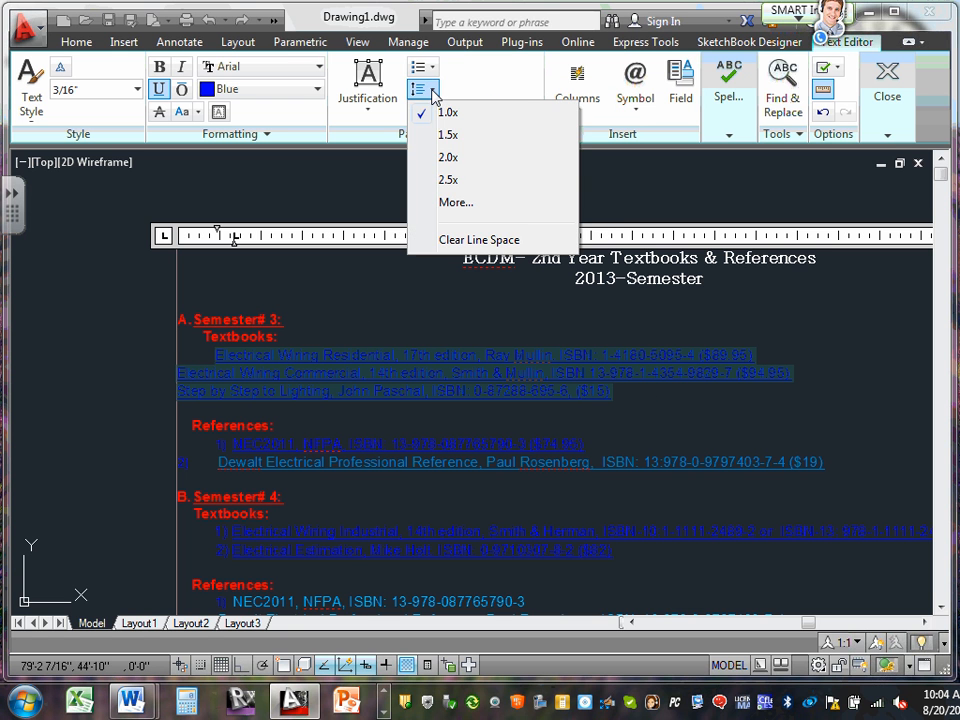
left_click(283, 379)
left_click(231, 357)
left_click_drag(217, 354, 636, 399)
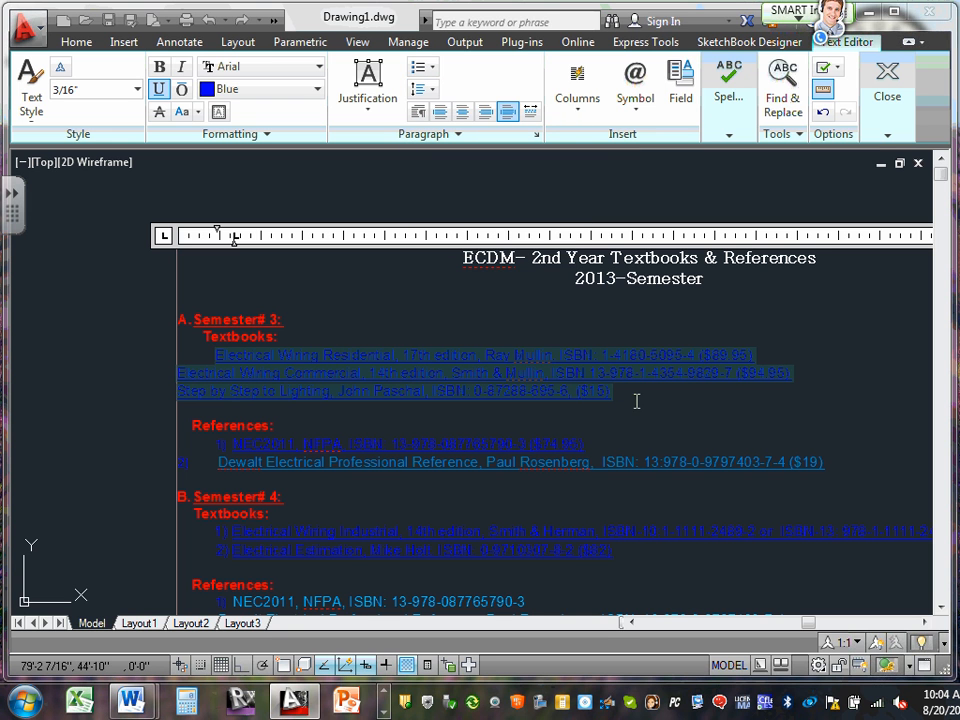
left_click(432, 67)
left_click(446, 116)
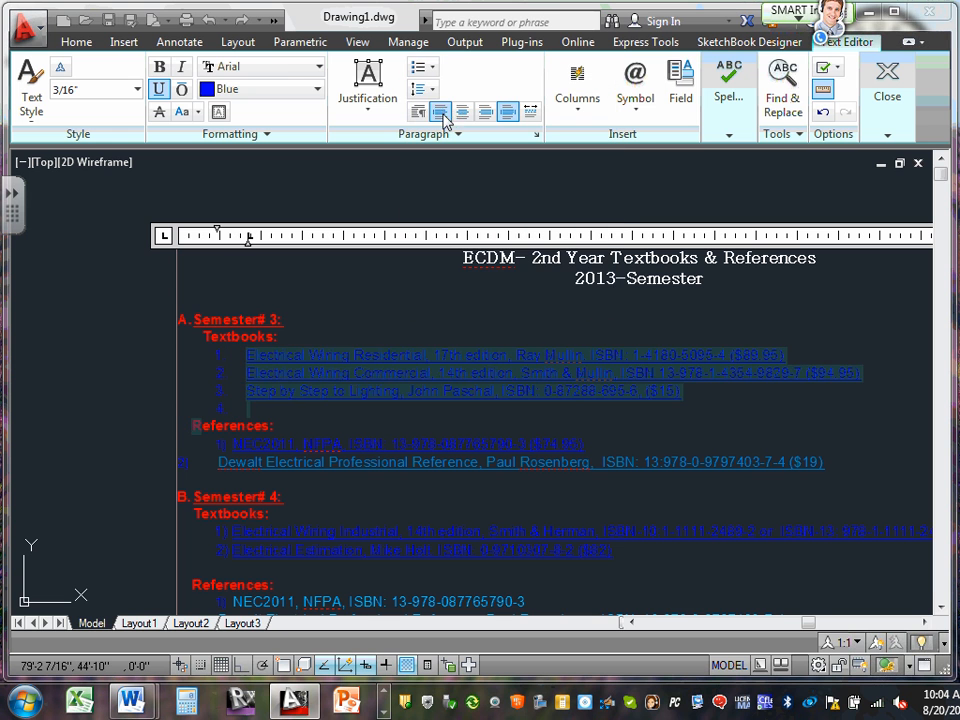
left_click(409, 344)
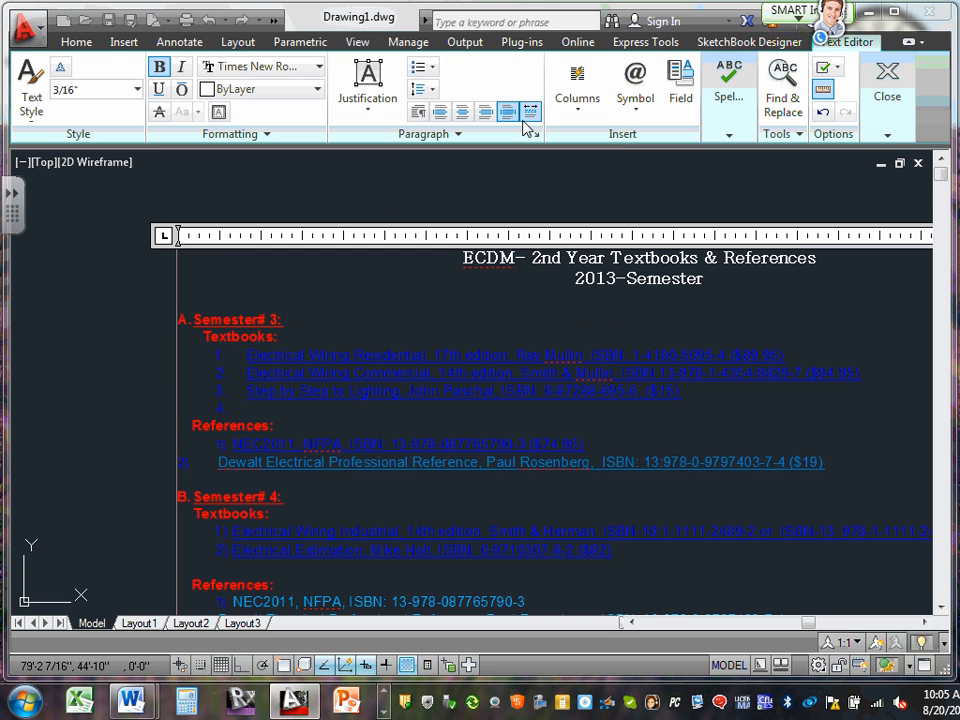
Select the whole list below the title, from Semester# 3 through the last reference, and left-align it
scroll(219, 345, "down", 2)
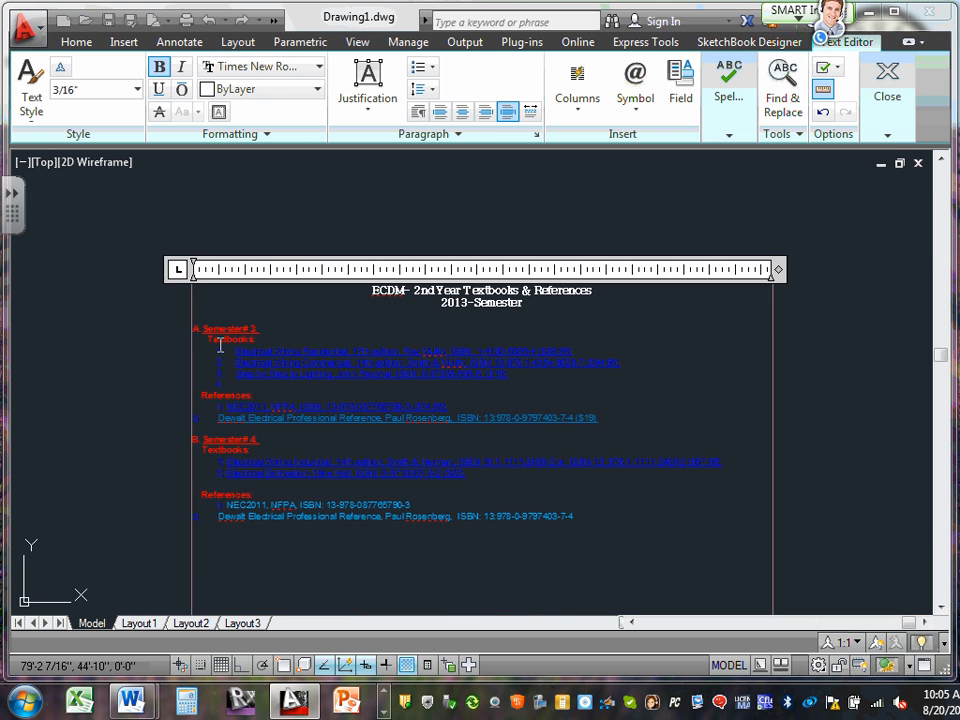
left_click_drag(203, 327, 590, 519)
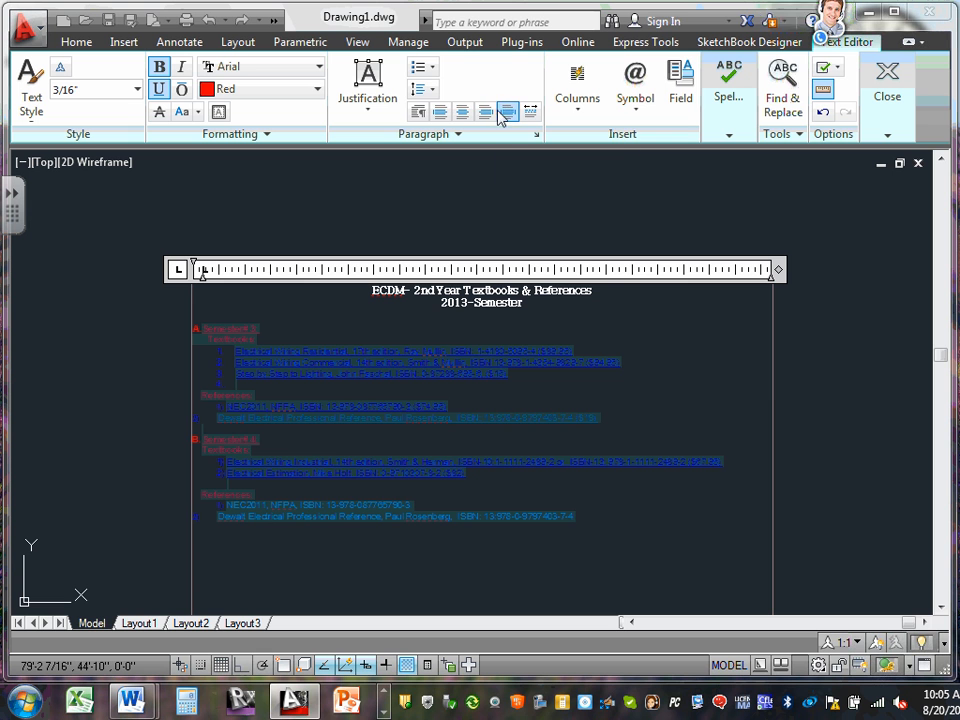
left_click(446, 113)
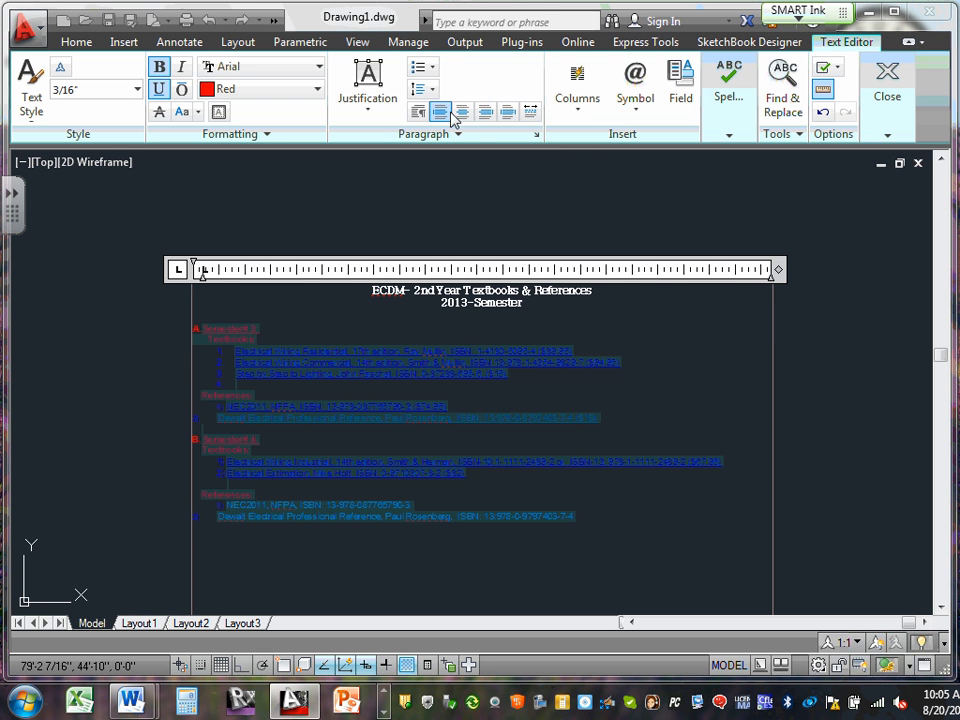
Try center, right, justified and distributed alignment on the selected list, ending with the default paragraph alignment
left_click(463, 112)
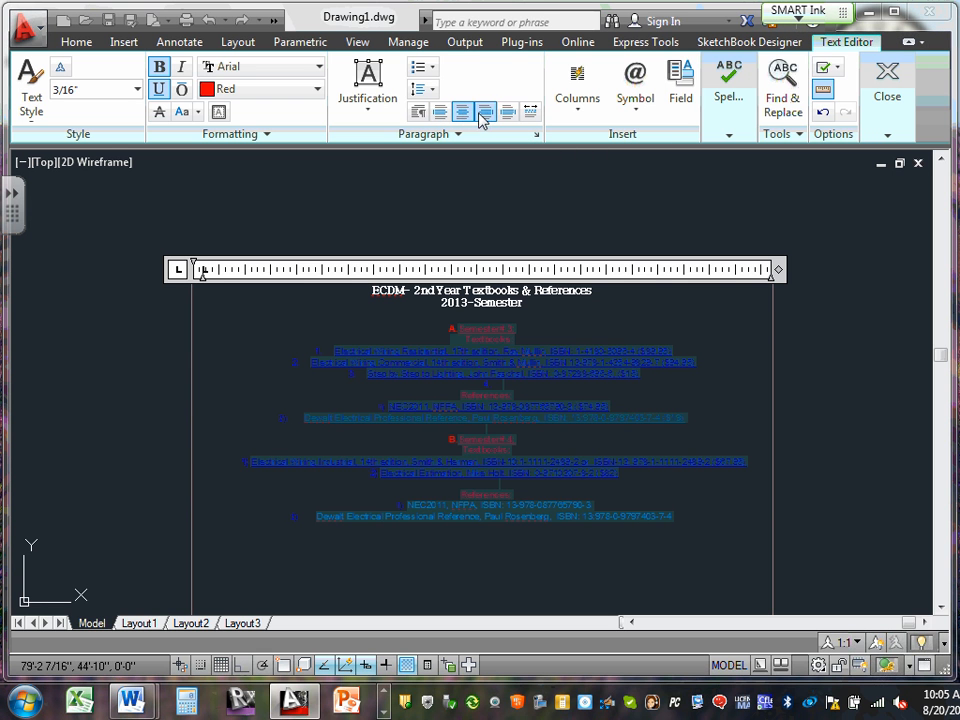
left_click(484, 114)
left_click(507, 114)
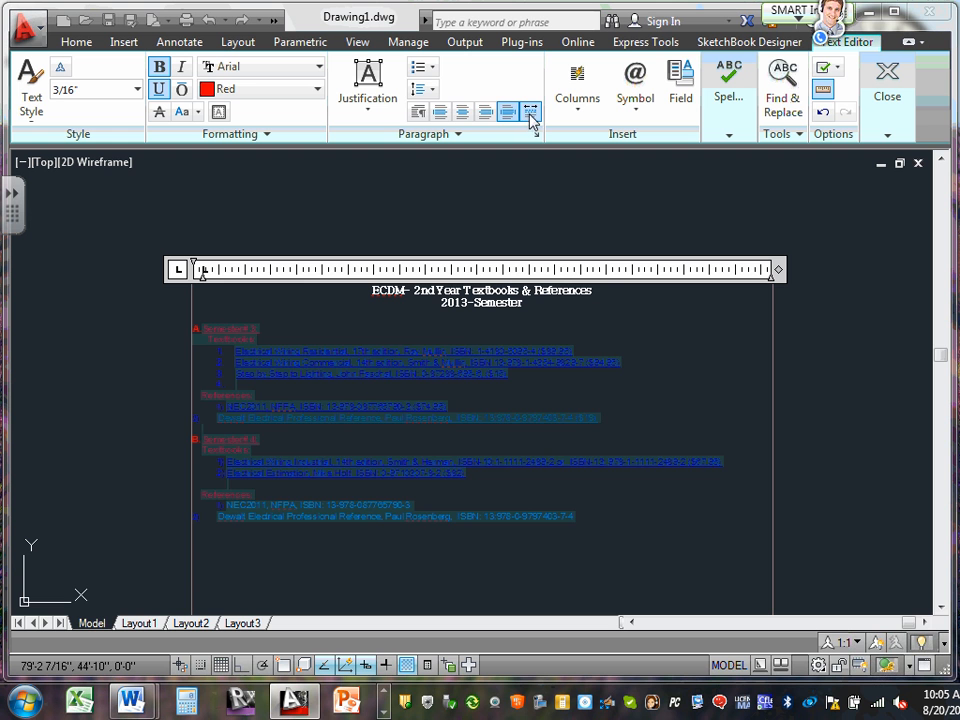
left_click(530, 112)
left_click(507, 112)
left_click(484, 112)
left_click(463, 113)
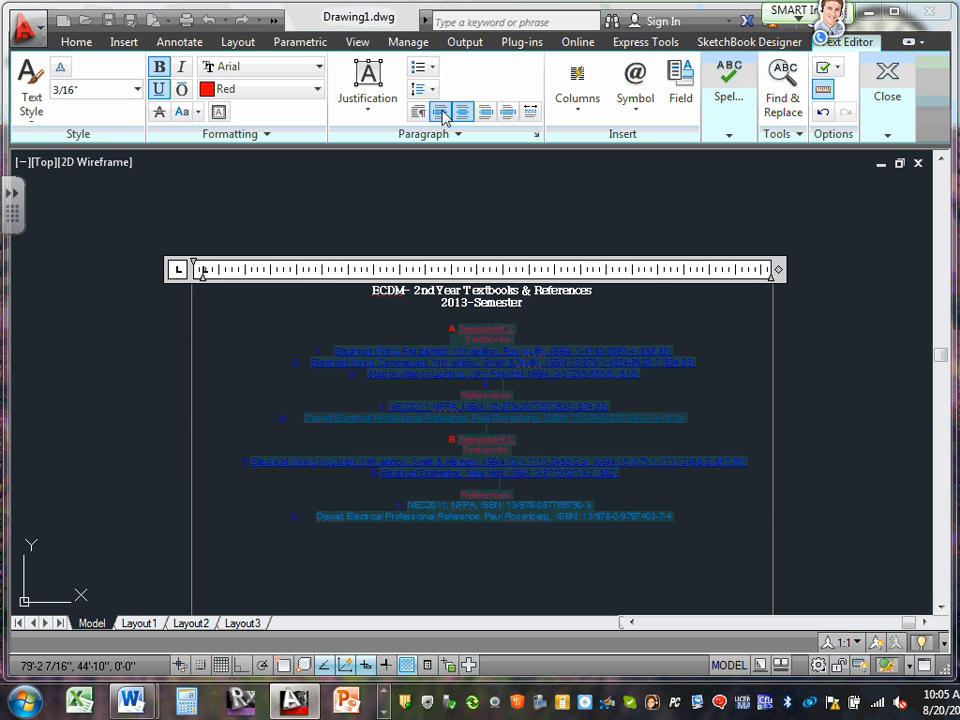
left_click(420, 112)
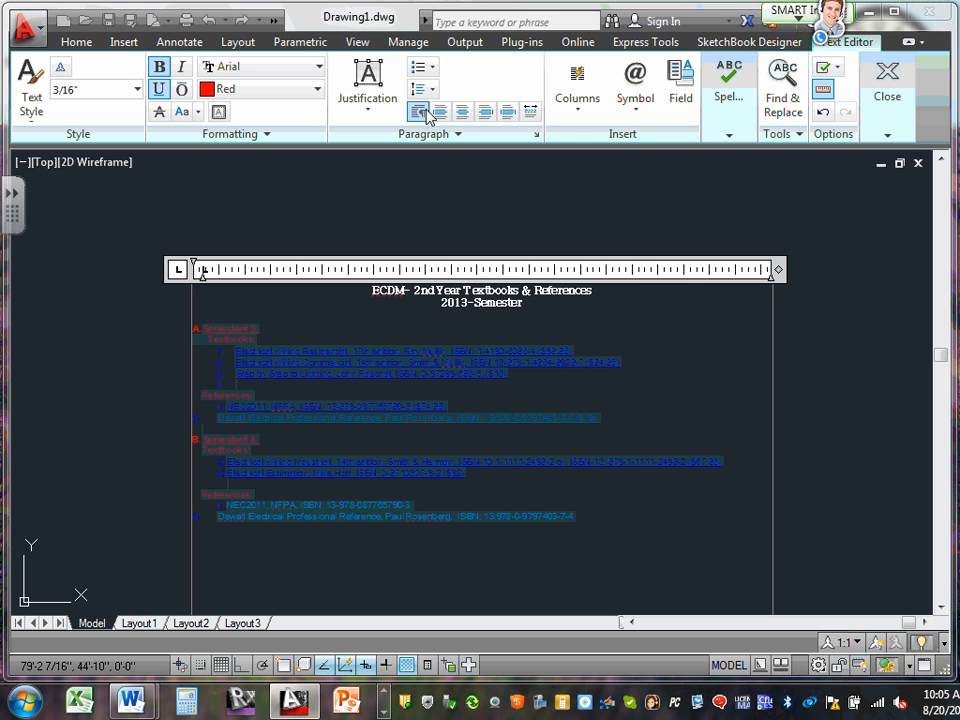
Try 1.5x and 2.5x line spacing on the selected list and set it back to 1.0x
left_click(433, 91)
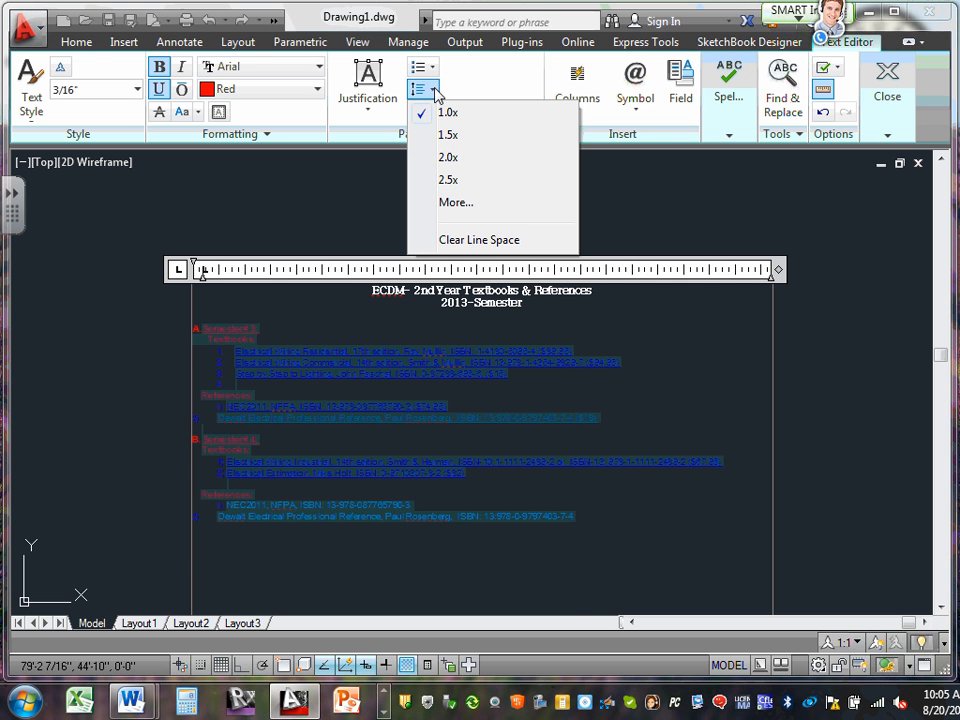
left_click(450, 134)
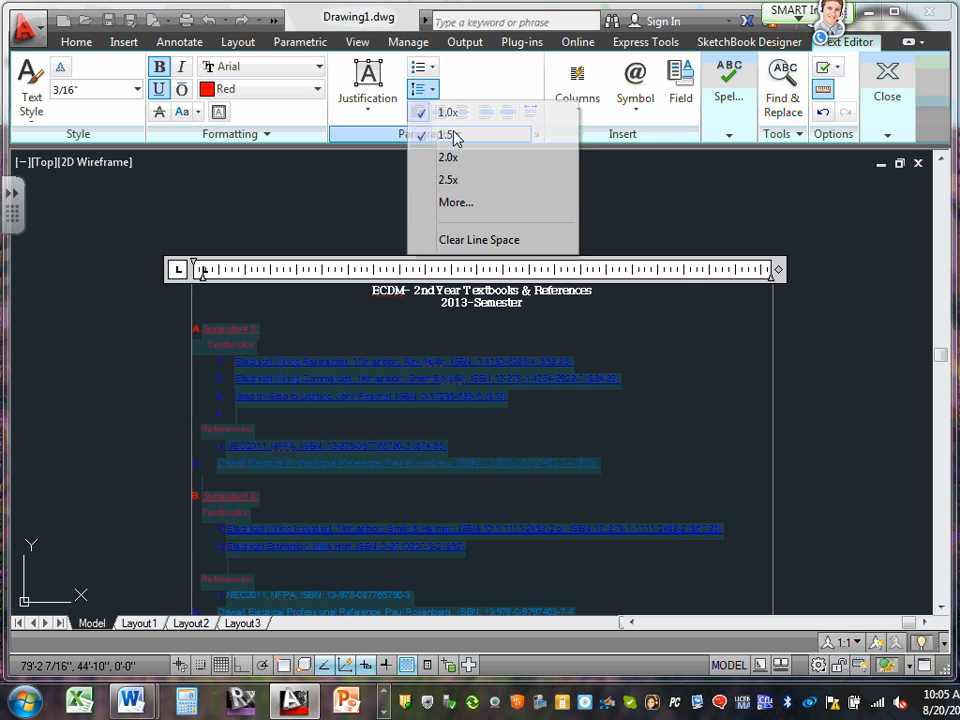
left_click(425, 91)
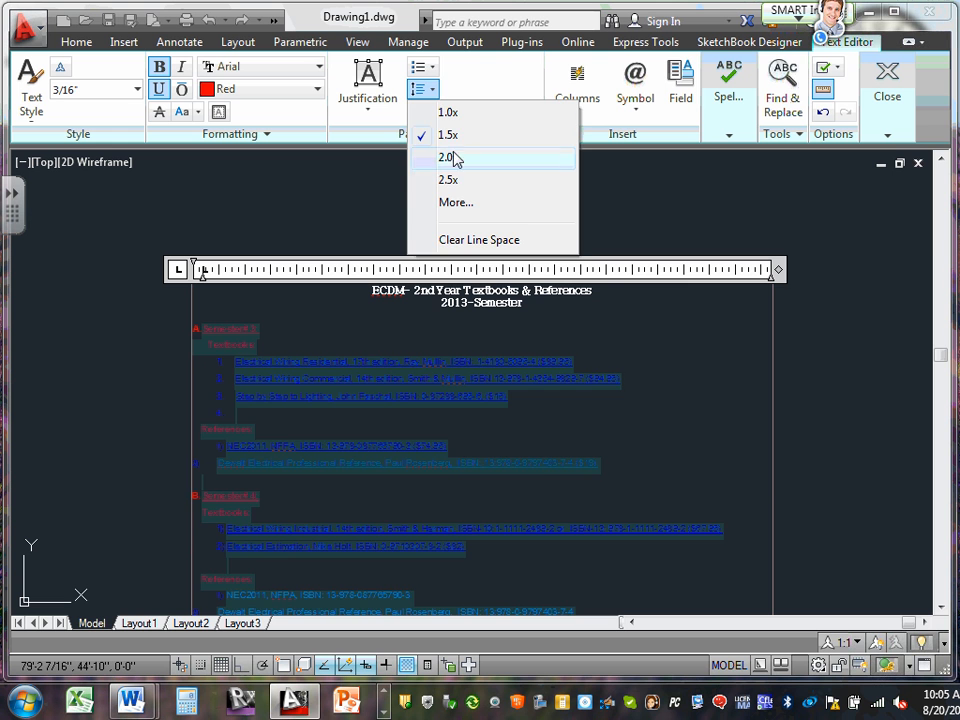
left_click(452, 182)
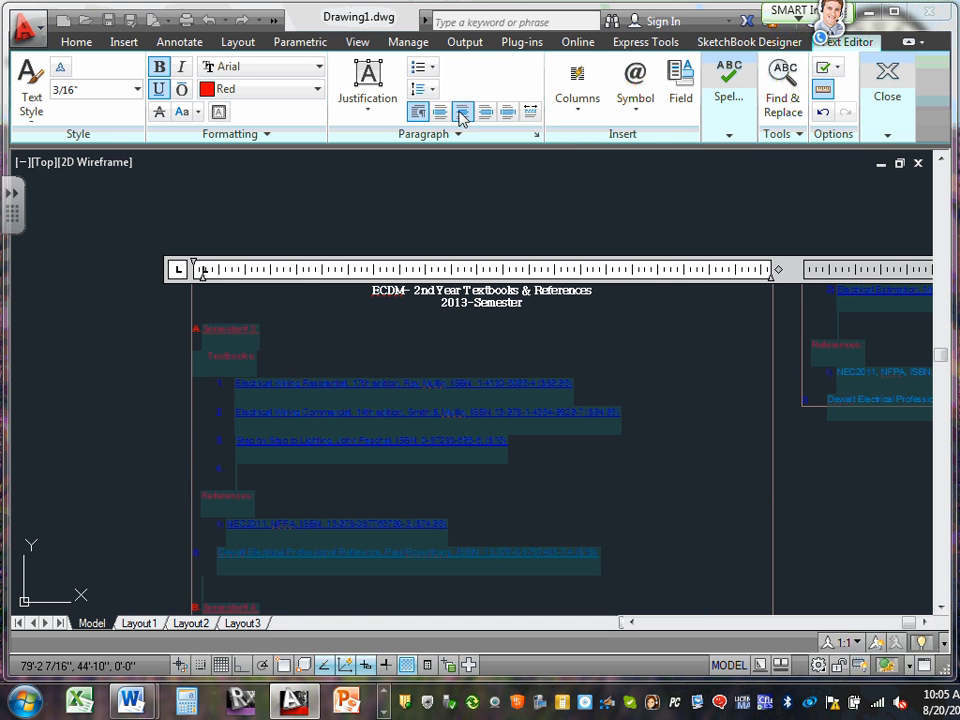
left_click(432, 88)
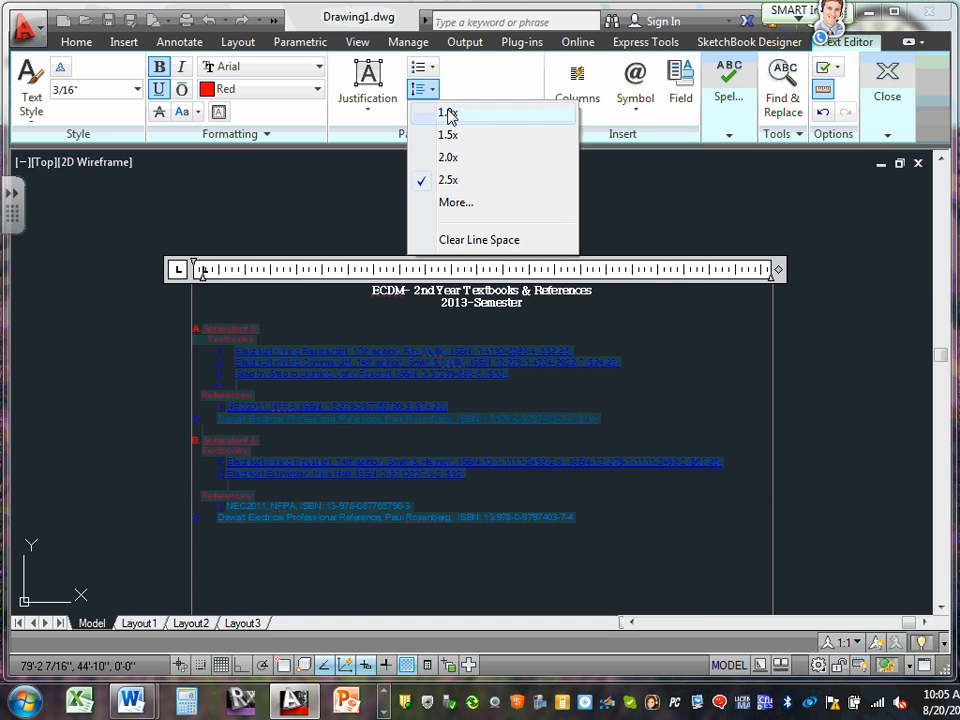
left_click(446, 109)
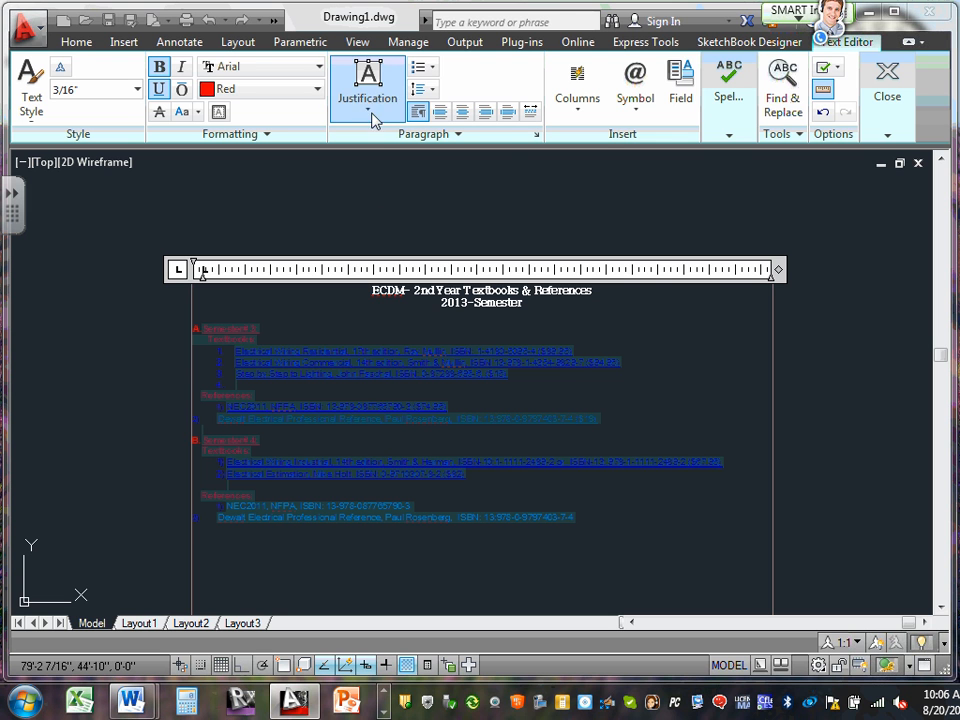
Reselect the text from the 2013-Semester line to the last reference and try a text style change, declining to apply it to all text objects
left_click(422, 68)
left_click(339, 221)
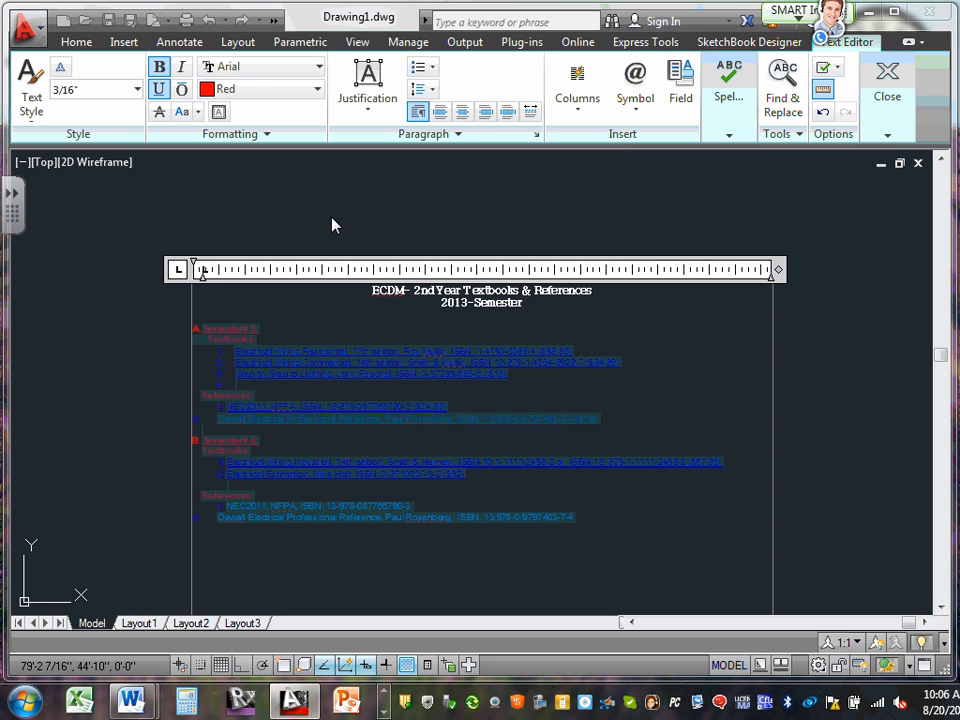
left_click(311, 351)
left_click_drag(237, 322, 606, 517)
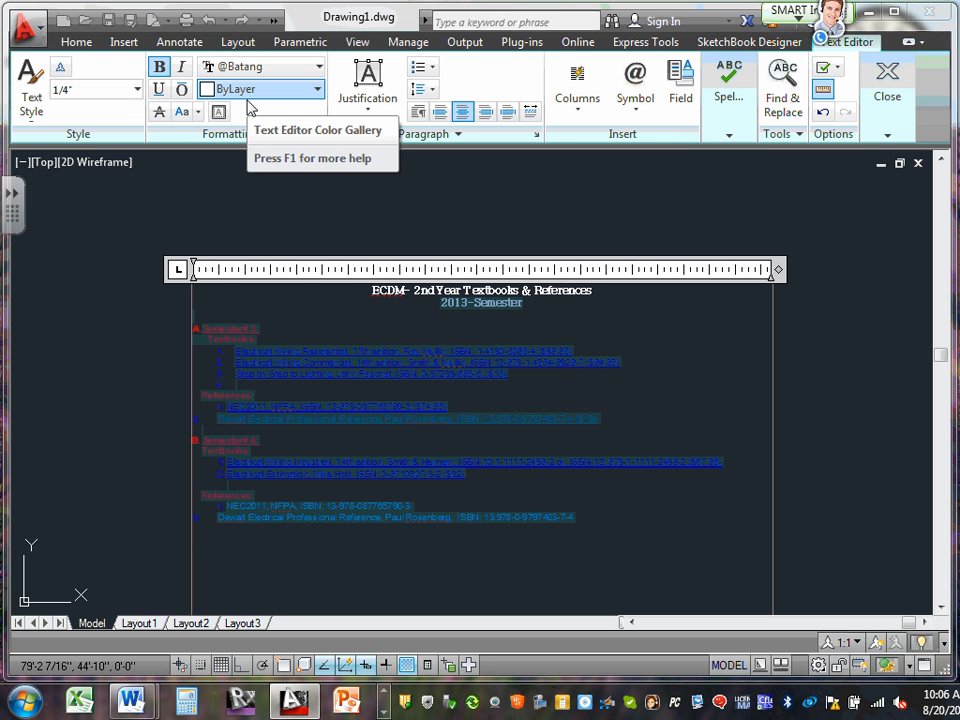
left_click(28, 75)
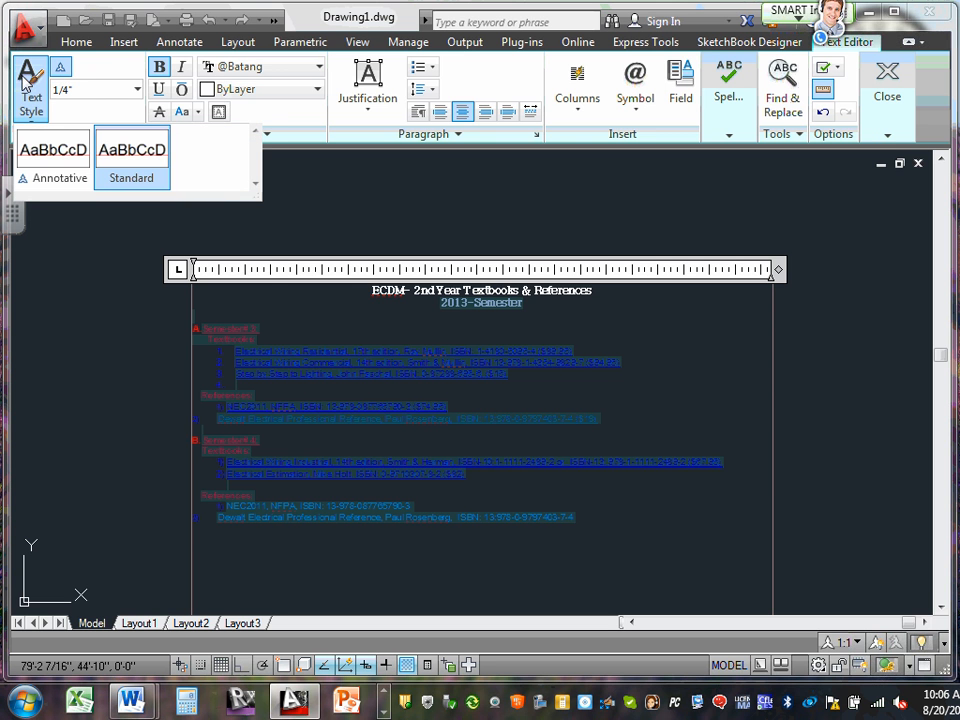
left_click(140, 155)
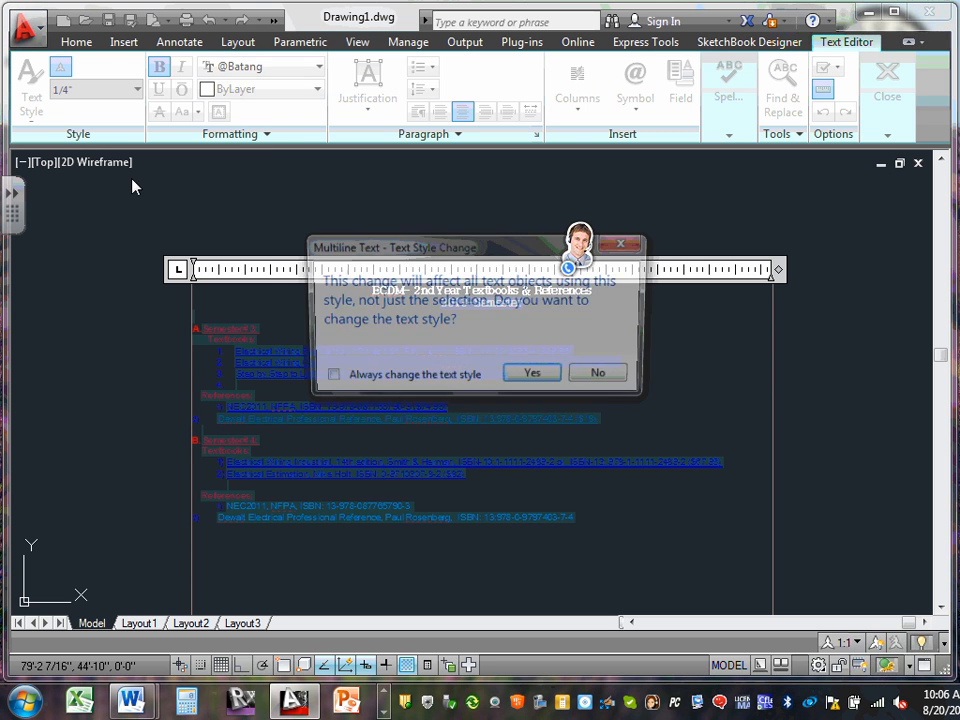
left_click(586, 384)
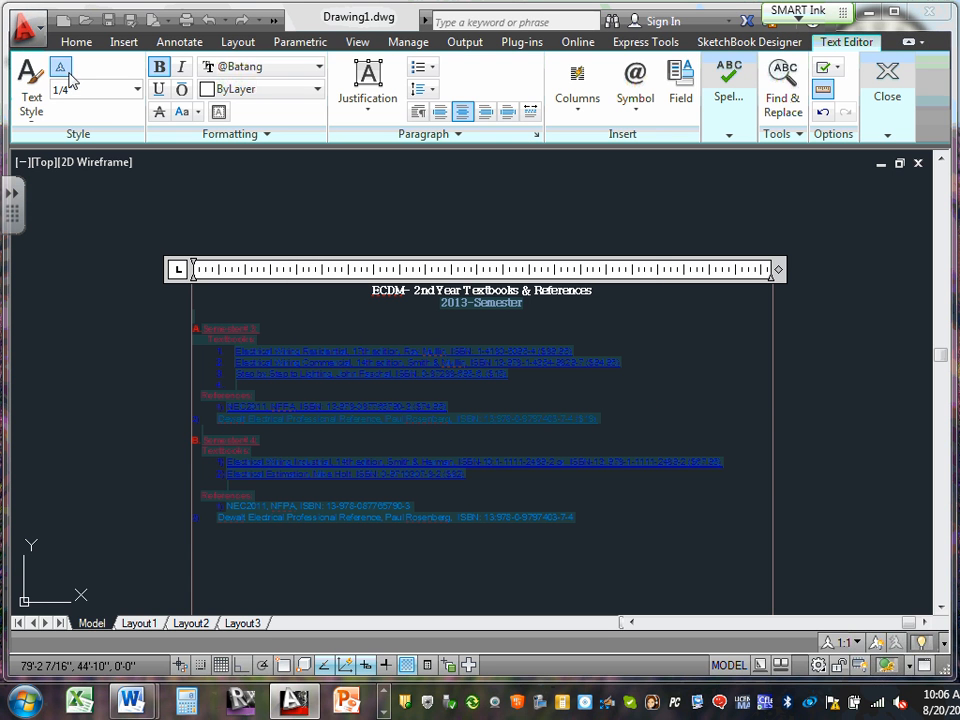
Look over the text height choices for the selected text and finish editing the multiline text
left_click(116, 90)
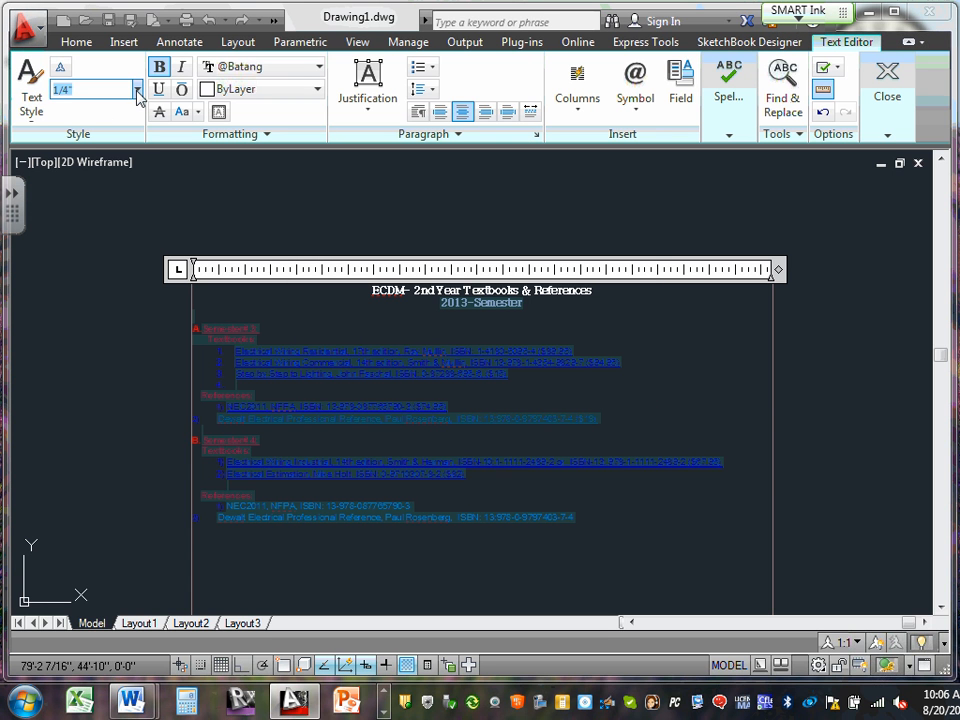
left_click(136, 89)
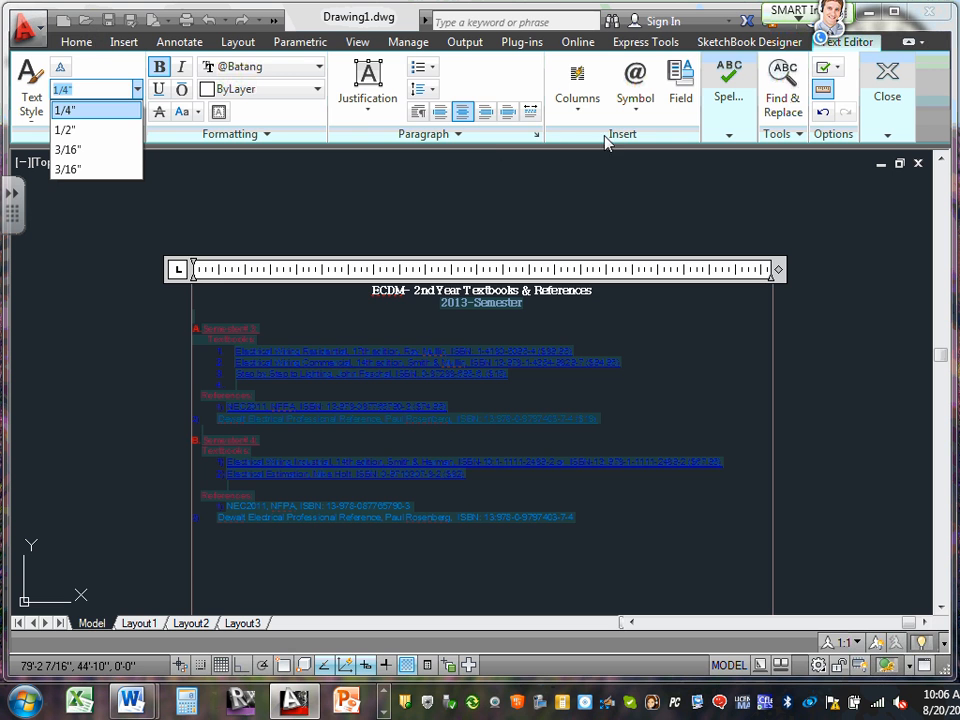
left_click(500, 168)
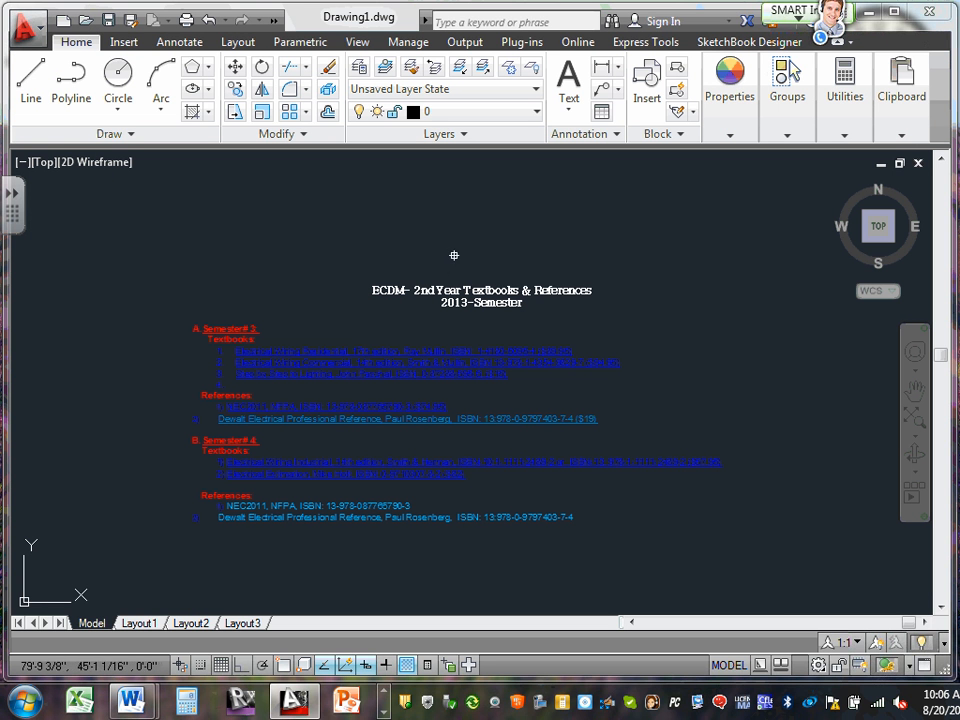
left_click(452, 248)
left_click(428, 244)
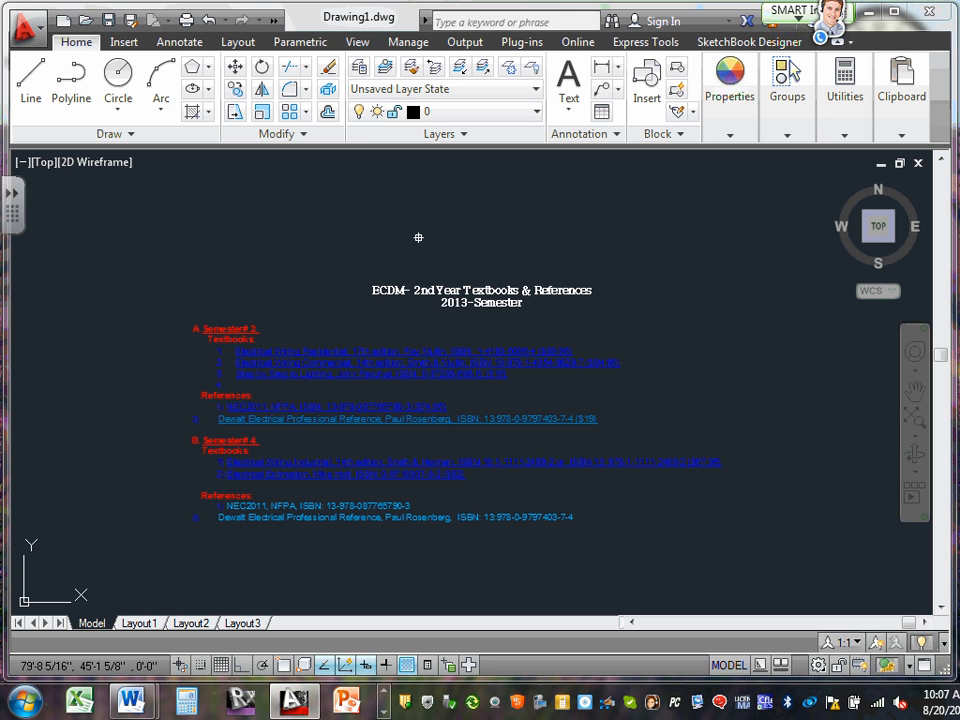
left_click(407, 392)
left_click(399, 343)
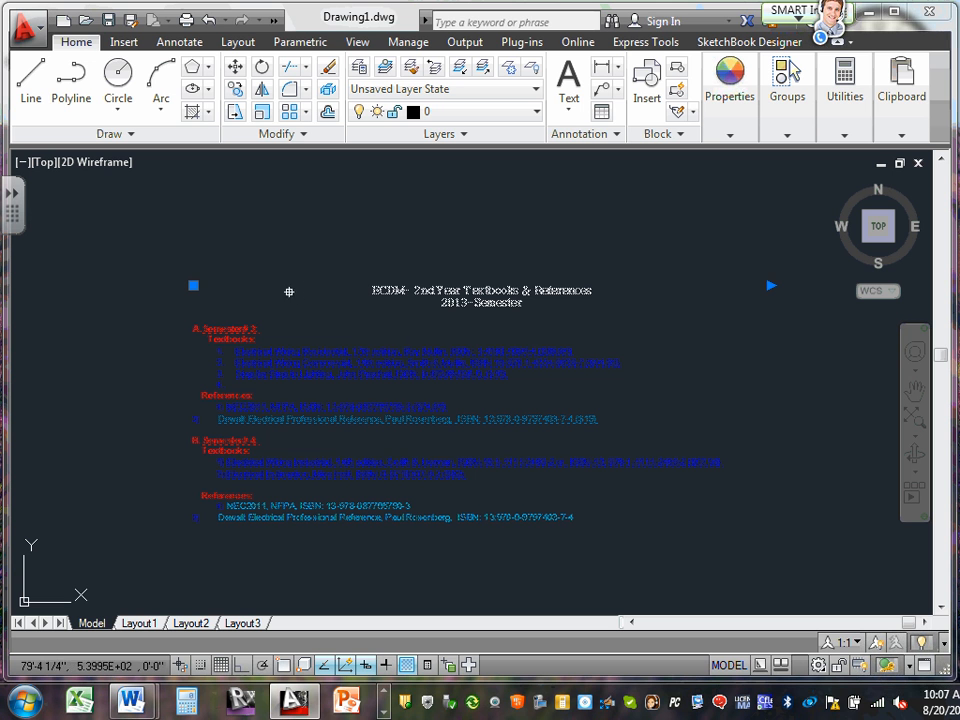
left_click(303, 244)
left_click(305, 240)
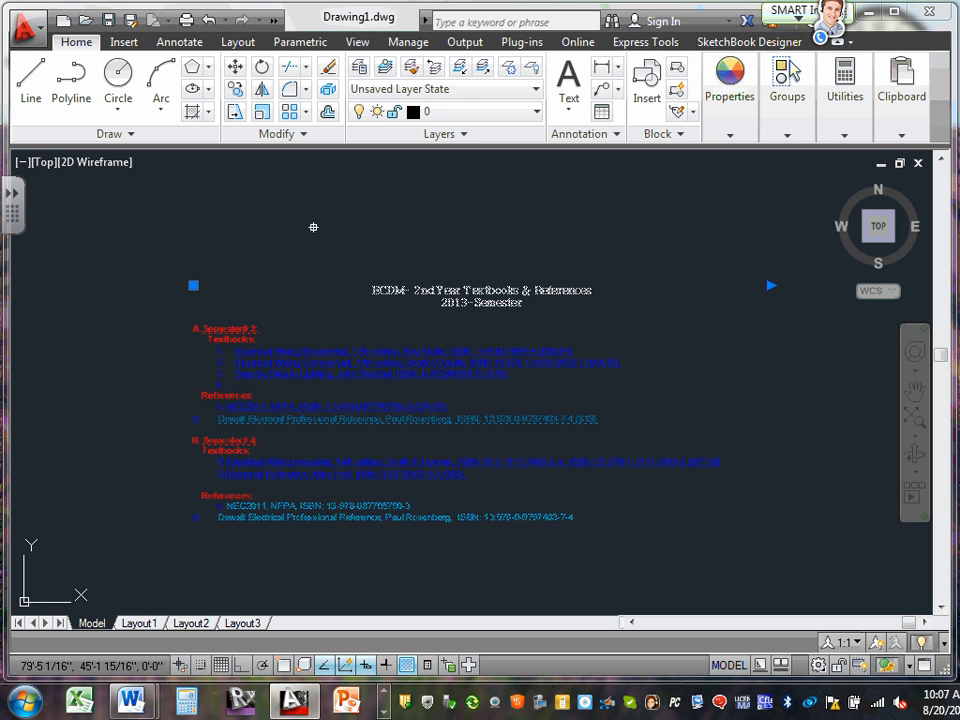
key("Escape")
scroll(316, 239, "down", 2)
scroll(324, 248, "up", 2)
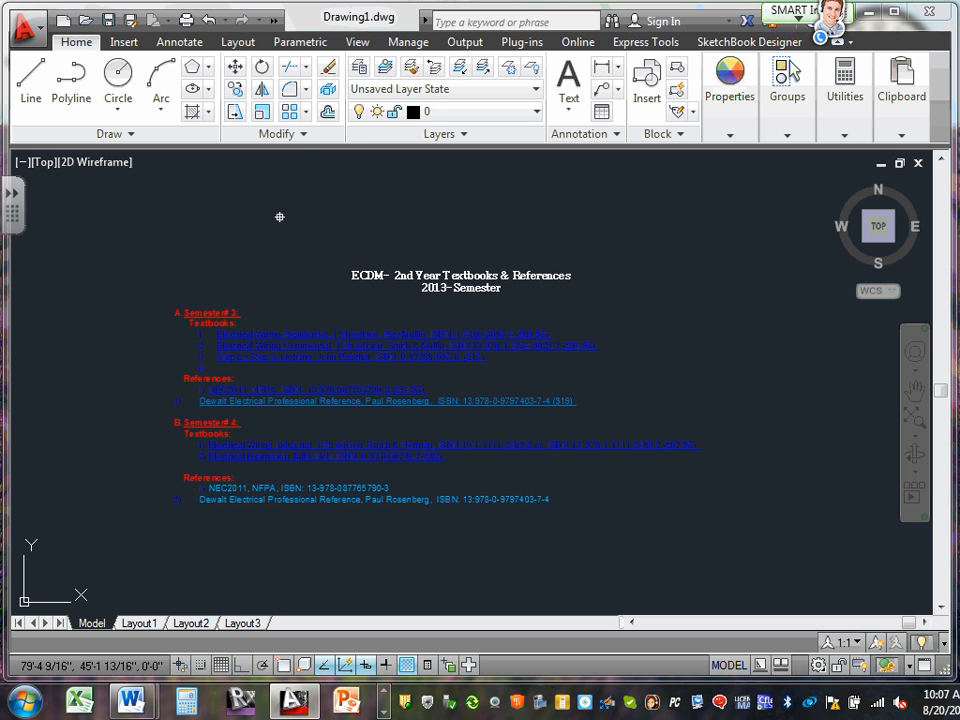
Scale the whole textbook list by a factor of 2 from a base point at its lower-left corner
left_click(260, 113)
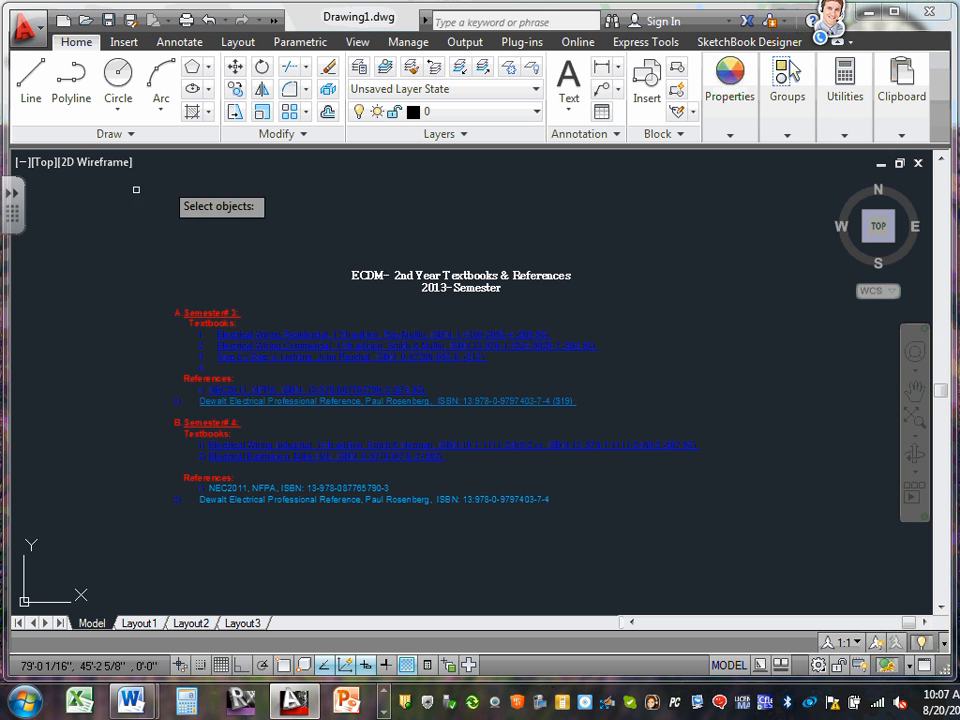
left_click(65, 201)
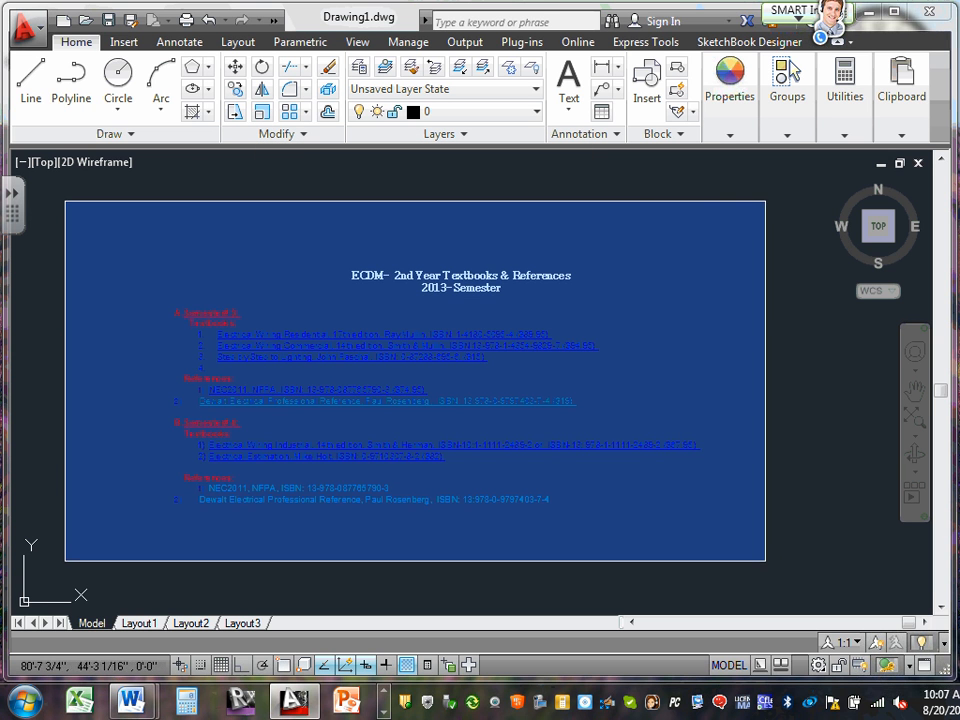
left_click(765, 561)
key("Return")
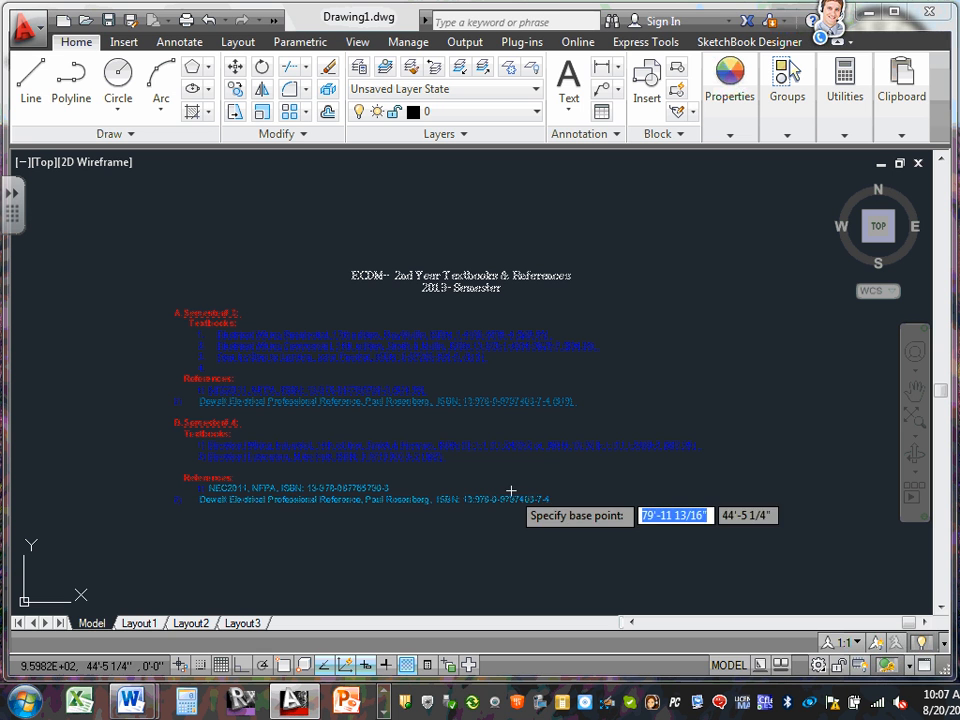
left_click(176, 501)
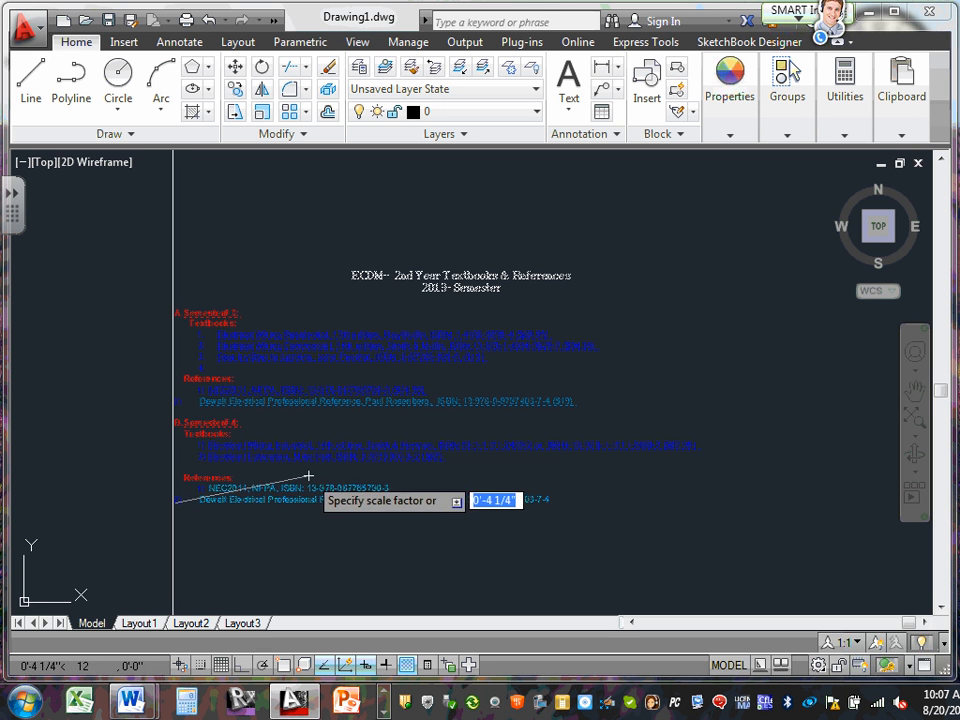
type("2")
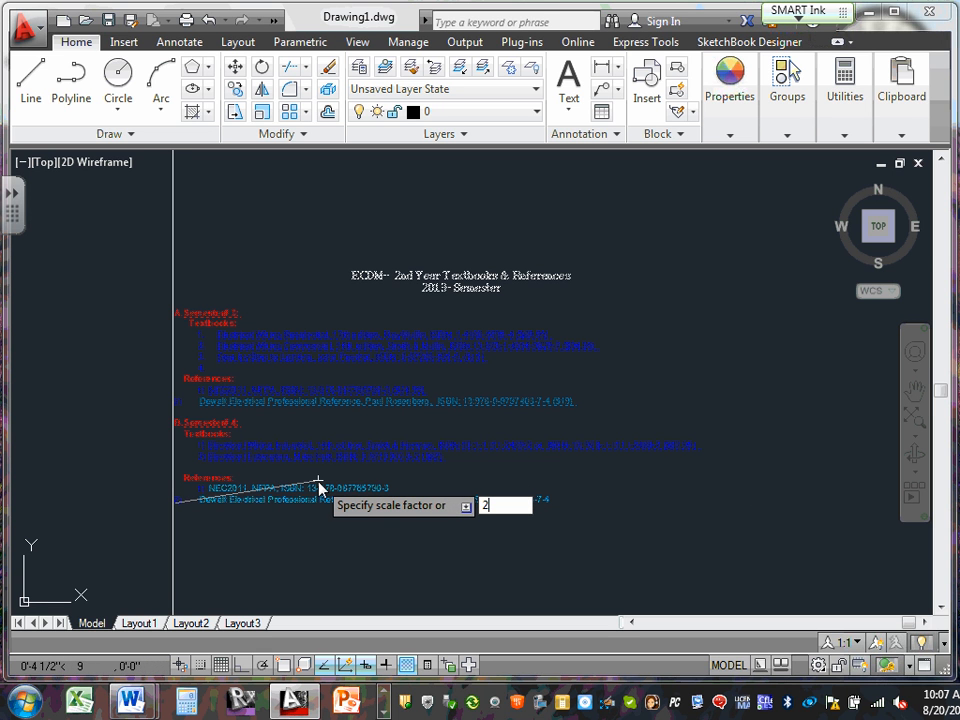
key("Return")
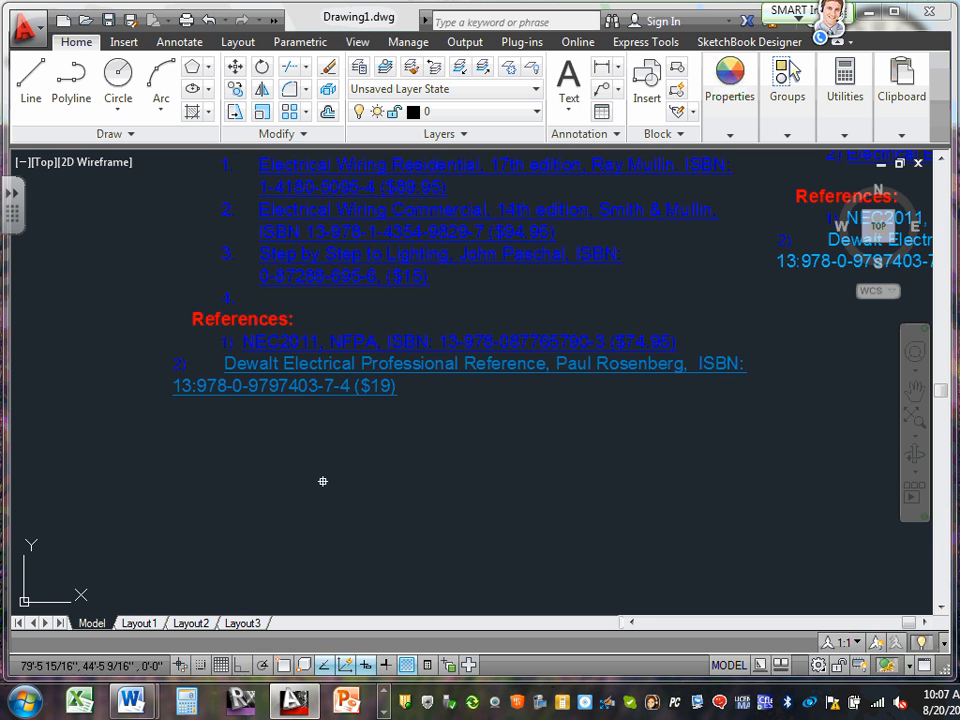
Examine the scaled textbook list up close and as a whole, checking its text and column layout
scroll(418, 431, "down", 6)
scroll(425, 427, "up", 4)
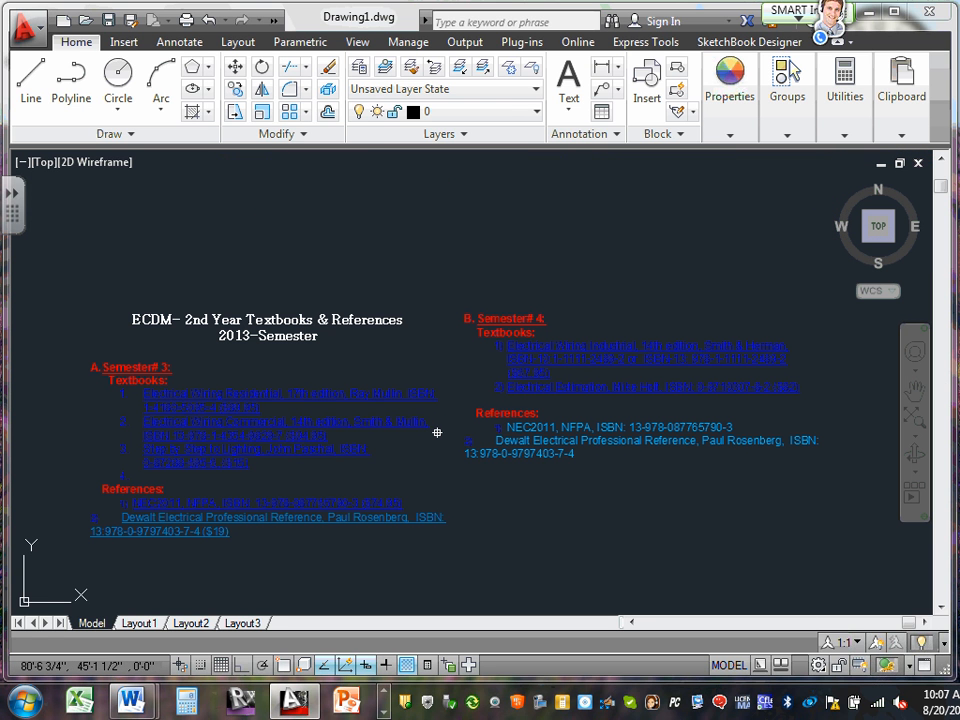
mouse_move(437, 432)
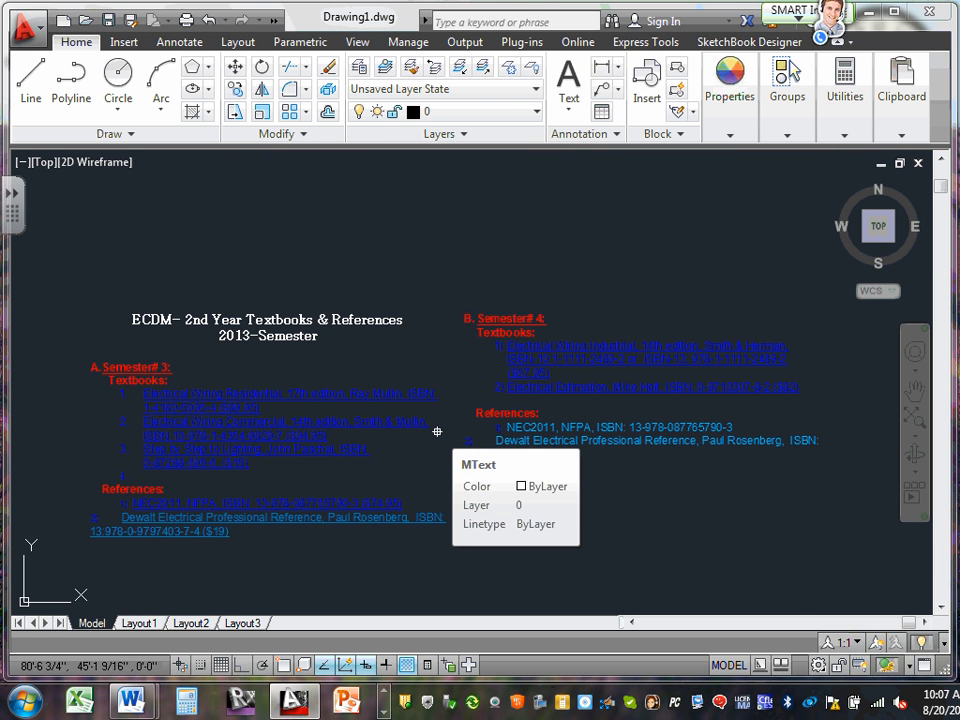
scroll(446, 326, "up", 5)
scroll(443, 317, "down", 5)
scroll(443, 317, "up", 5)
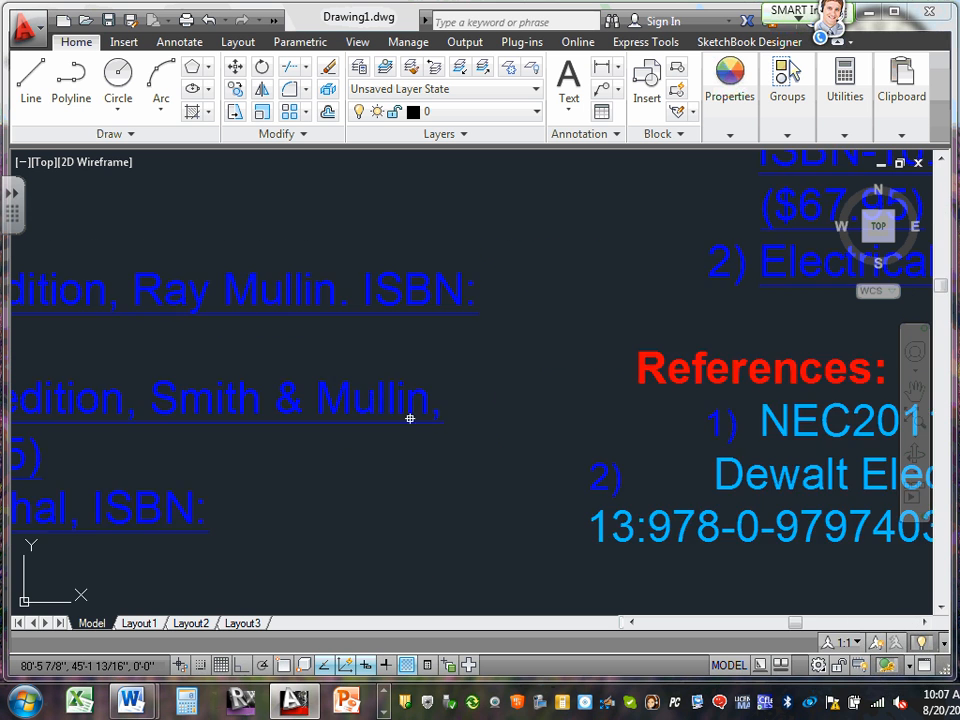
scroll(200, 379, "down", 6)
scroll(300, 352, "up", 3)
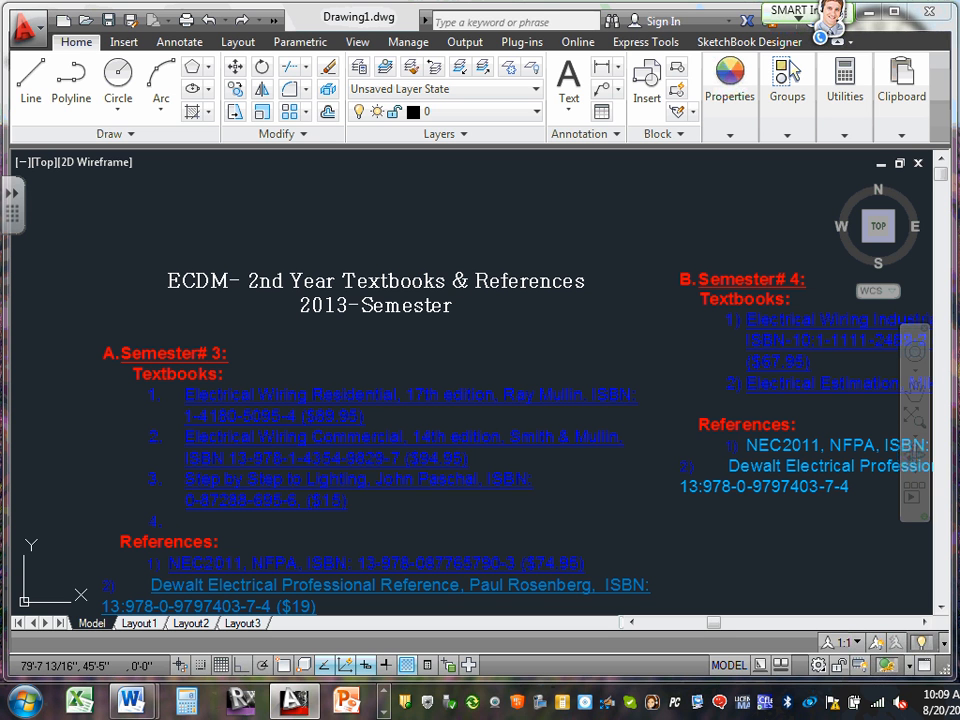
Reopen the scaled textbook list for multiline text editing
left_click(276, 465)
left_click(257, 440)
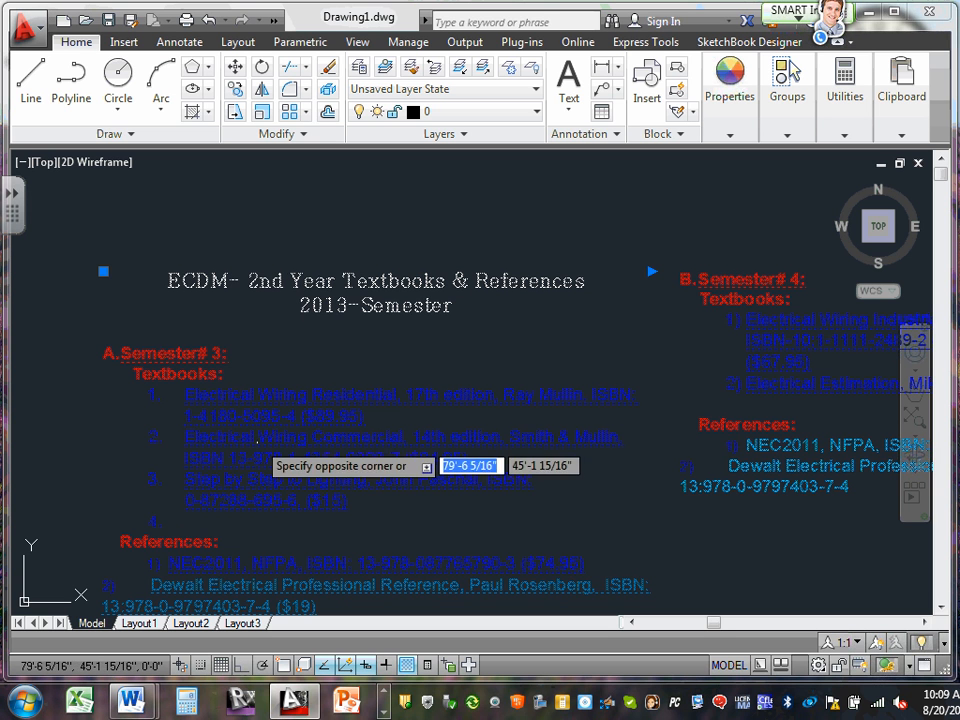
double_click(258, 397)
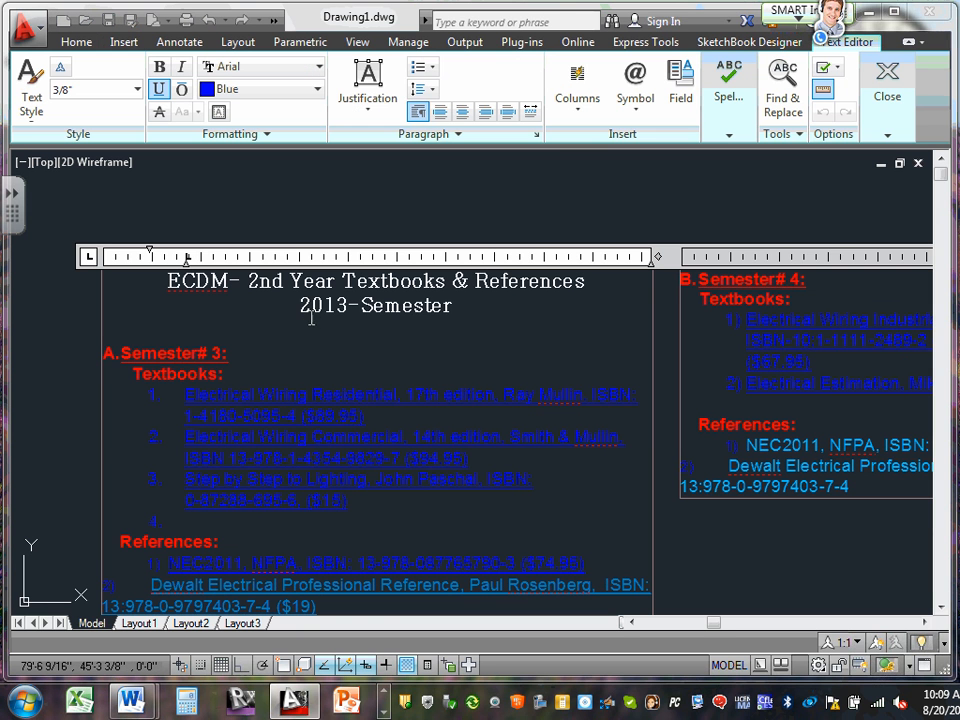
Set the colour of the three numbered textbook entries under Semester# 3 to ByLayer
left_click_drag(185, 394, 484, 493)
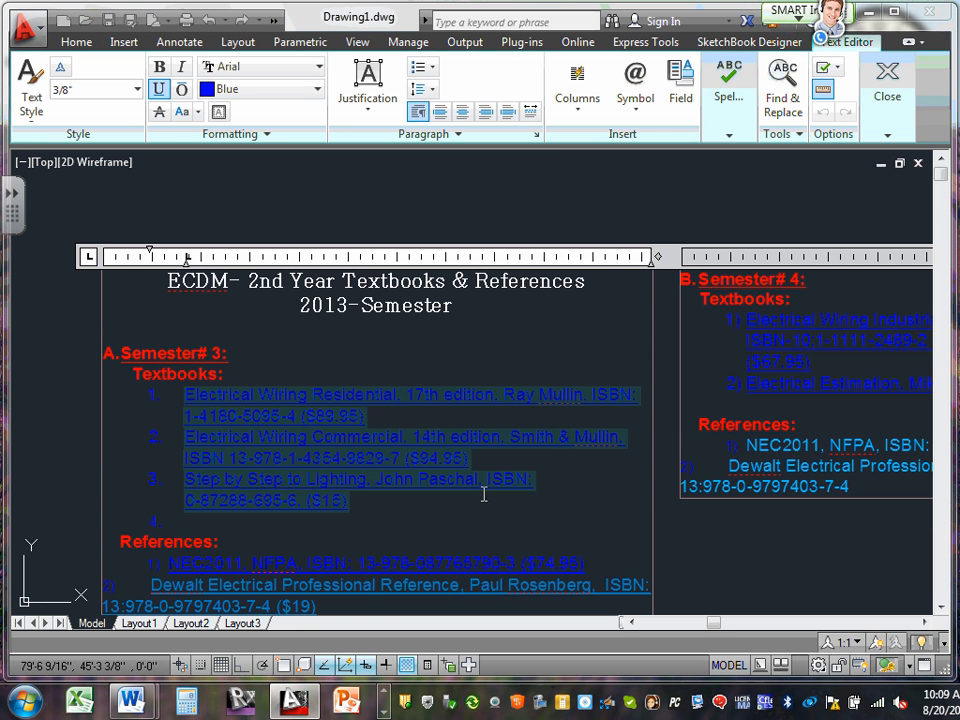
left_click(318, 92)
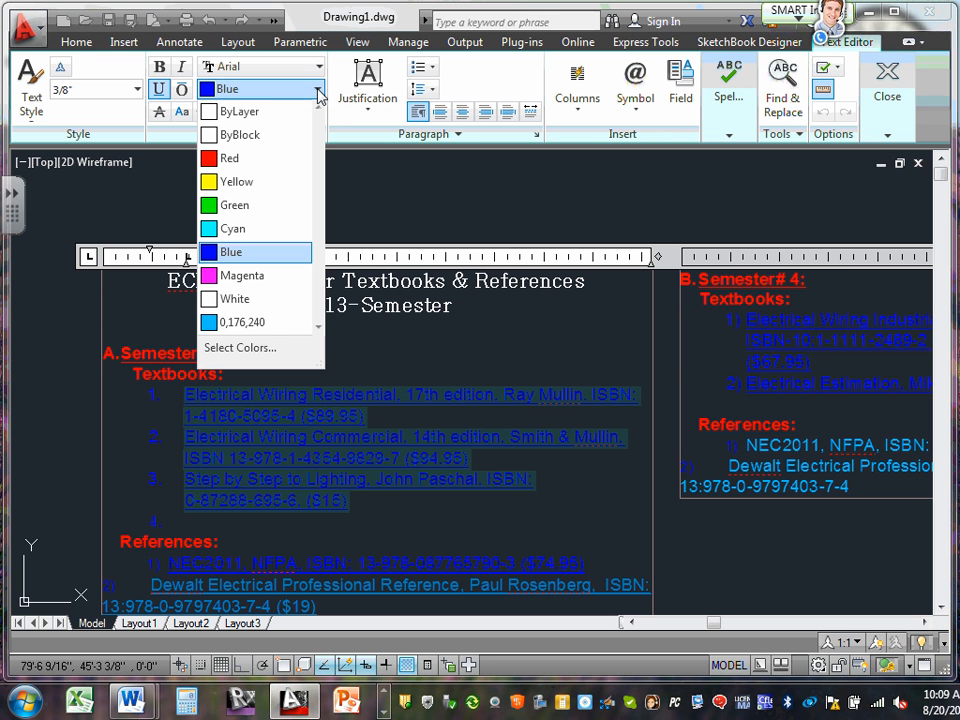
left_click(270, 112)
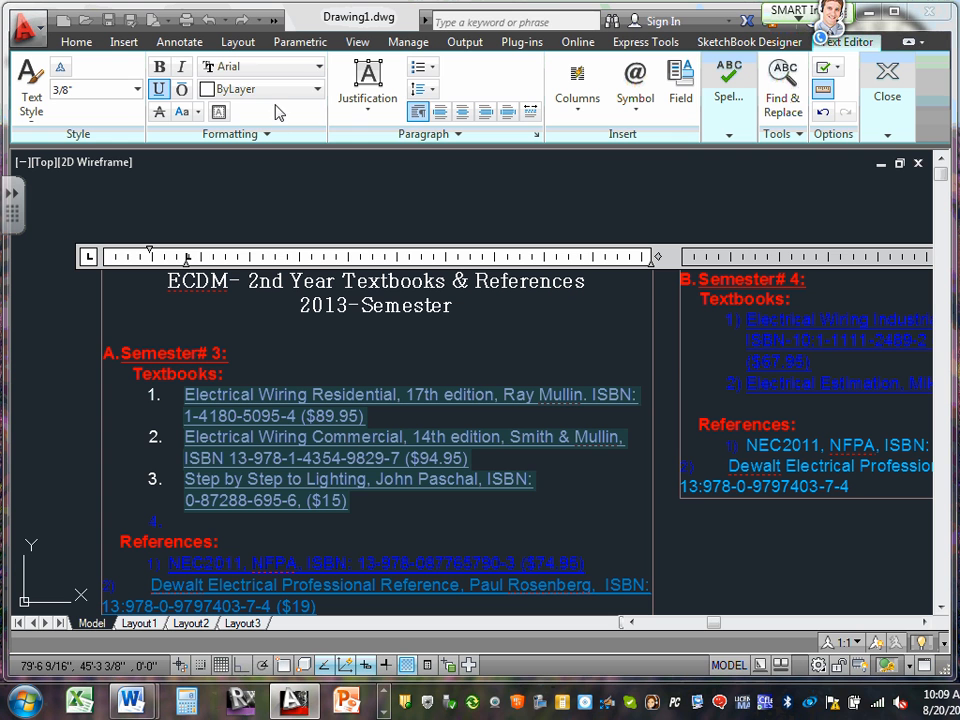
left_click(281, 307)
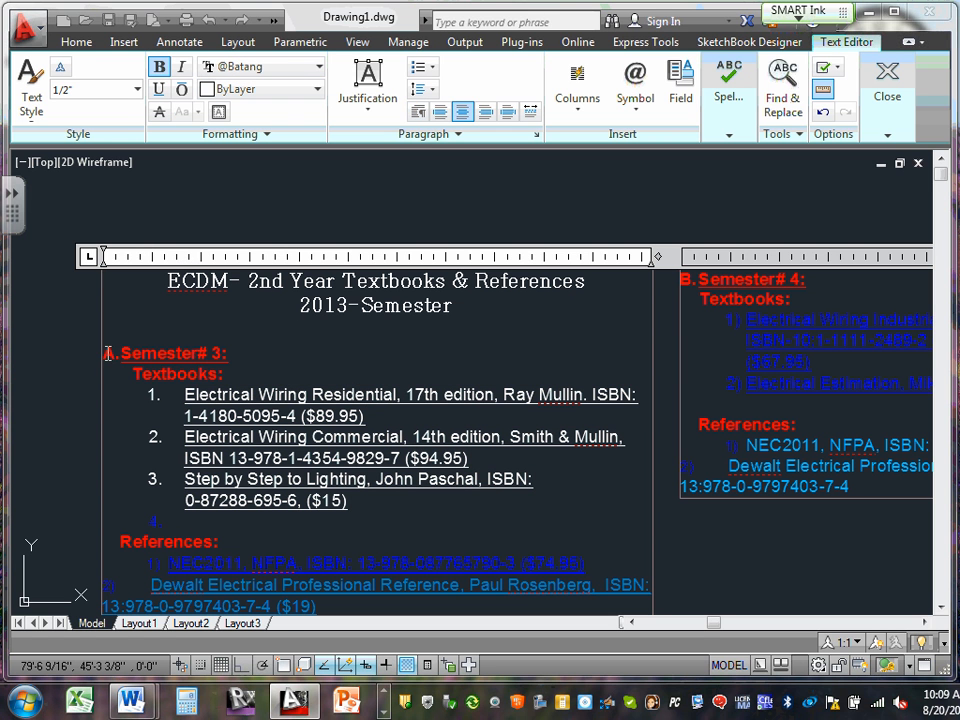
Set the colour of the Semester# 3 heading and its Textbooks label to ByLayer
left_click_drag(108, 353, 222, 377)
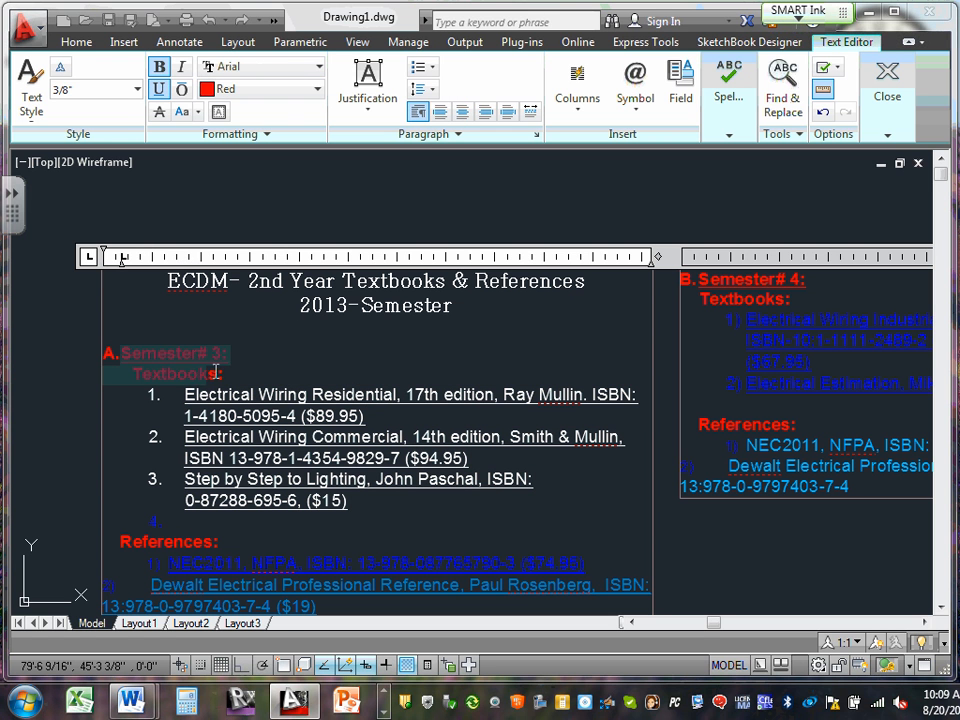
left_click(313, 92)
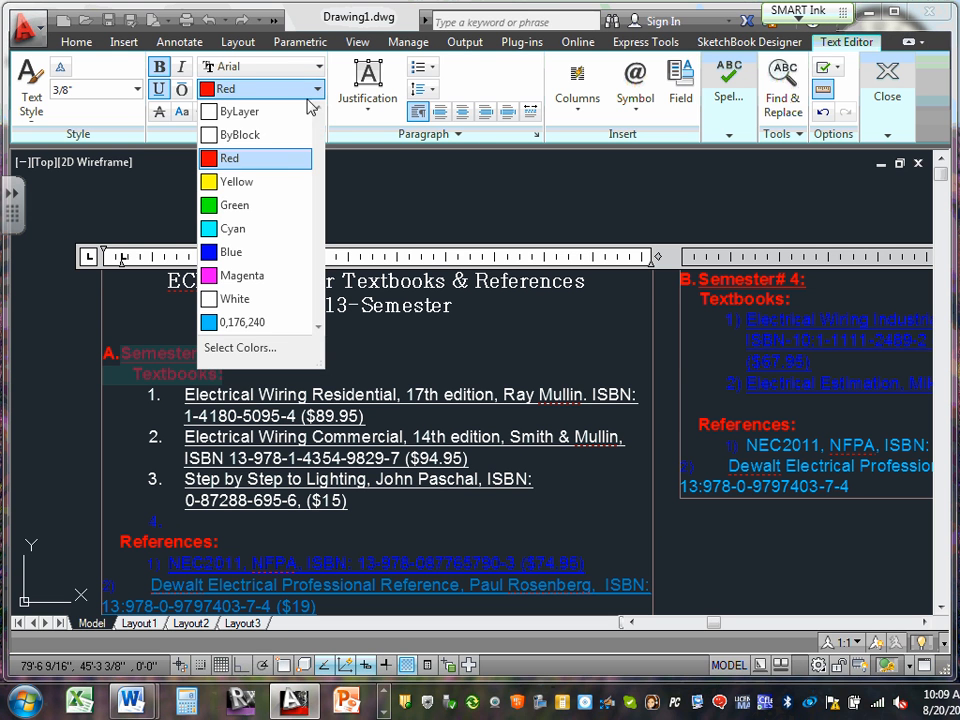
left_click(287, 115)
left_click(310, 362)
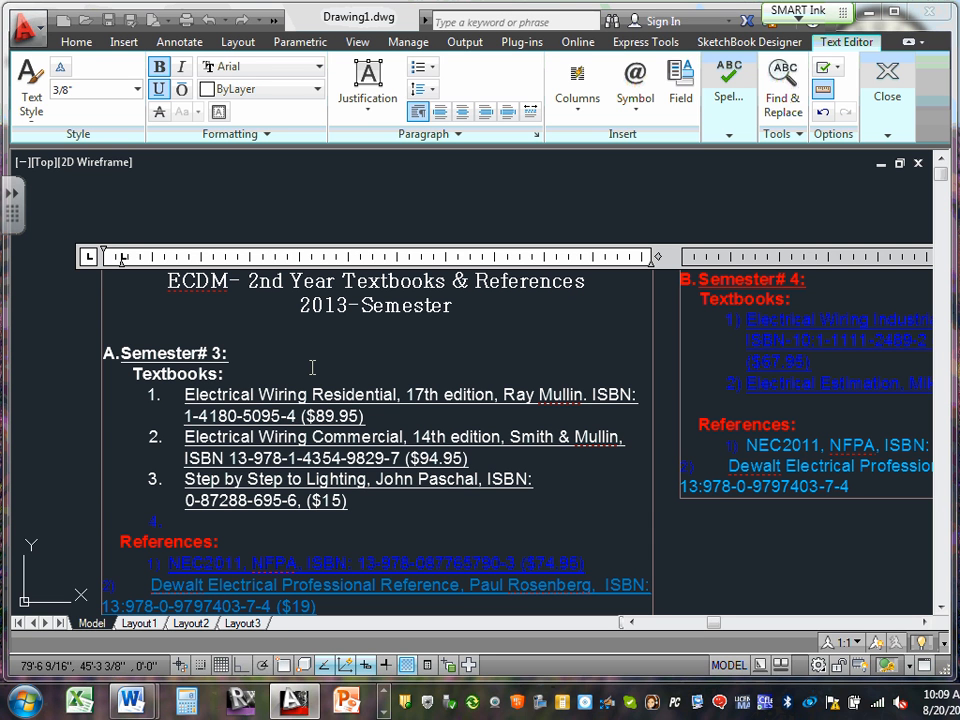
Widen the gap between the two text columns and lengthen the first column until it holds all the text
scroll(547, 566, "down", 5)
scroll(585, 470, "up", 6)
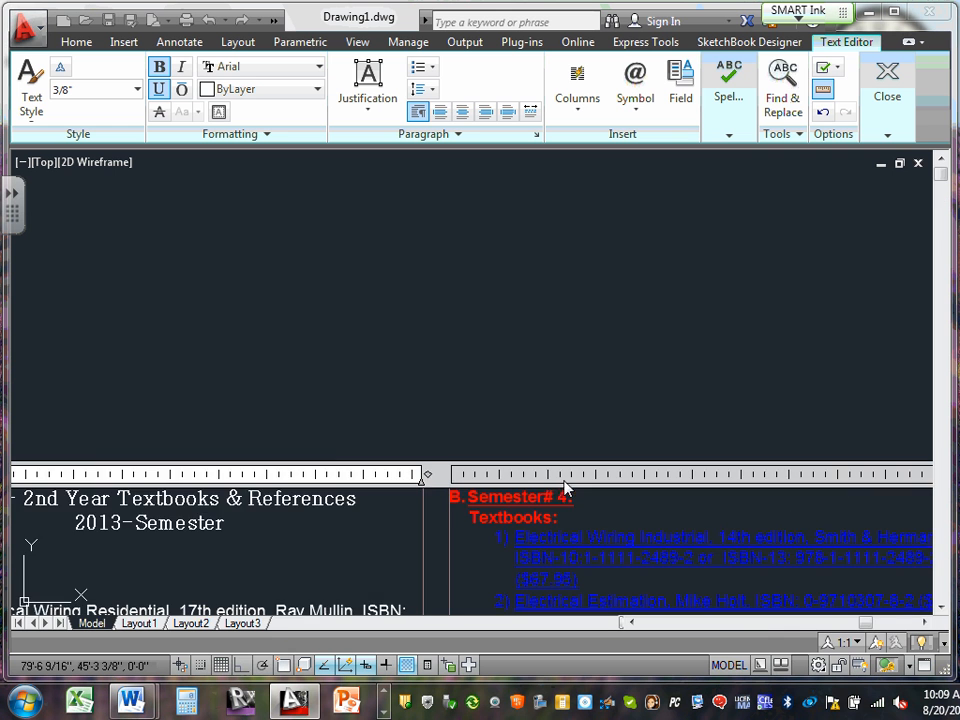
mouse_move(414, 415)
middle_mouse_down()
mouse_move(414, 303)
mouse_move(318, 199)
middle_mouse_up()
scroll(318, 199, "down", 4)
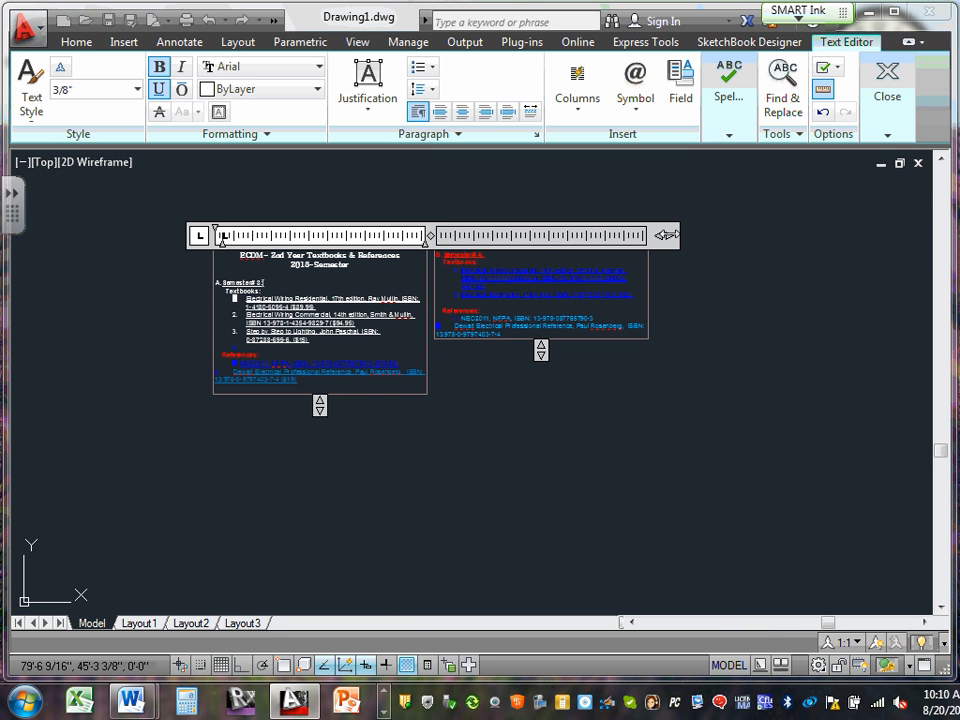
left_click_drag(664, 235, 823, 250)
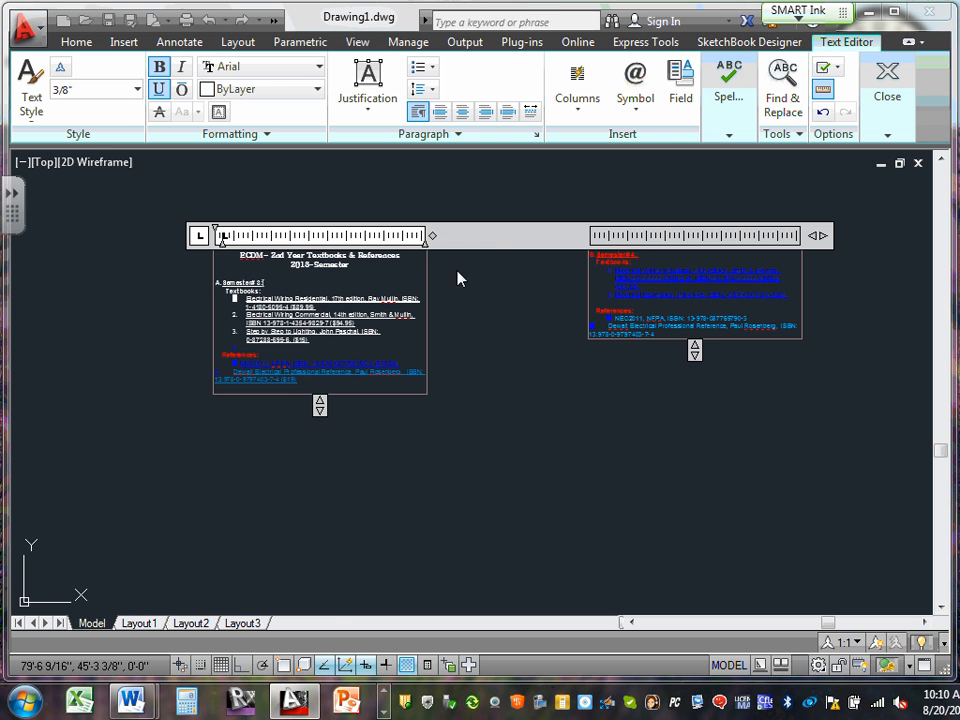
left_click_drag(320, 405, 334, 592)
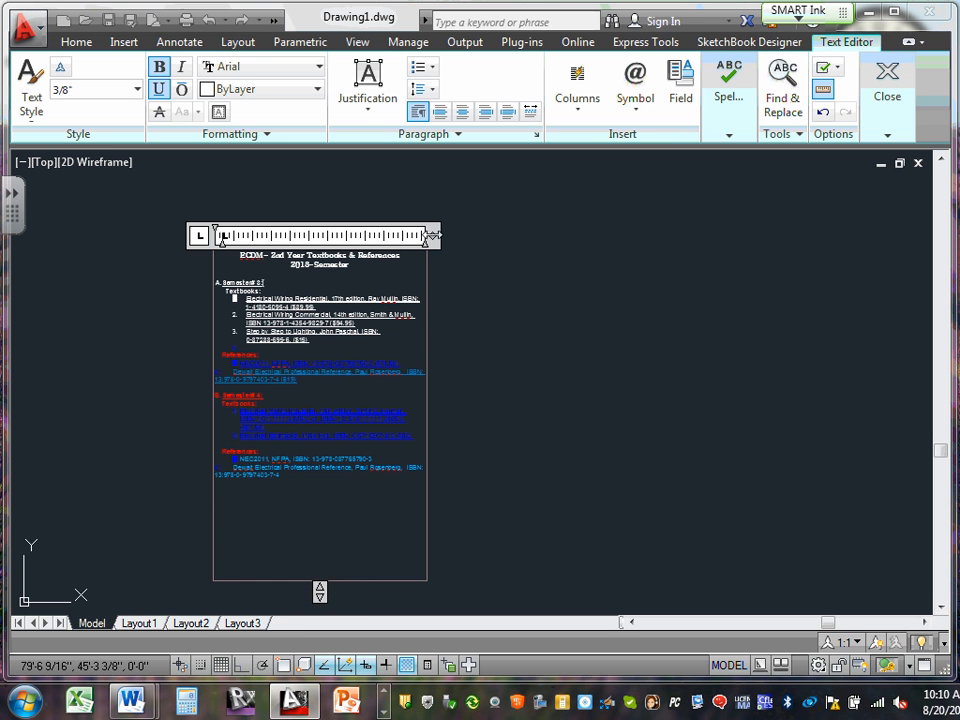
Resize the single text column to a width of about 2'-9 7/16" and shorten its height to just below the last line
left_click_drag(431, 236, 828, 255)
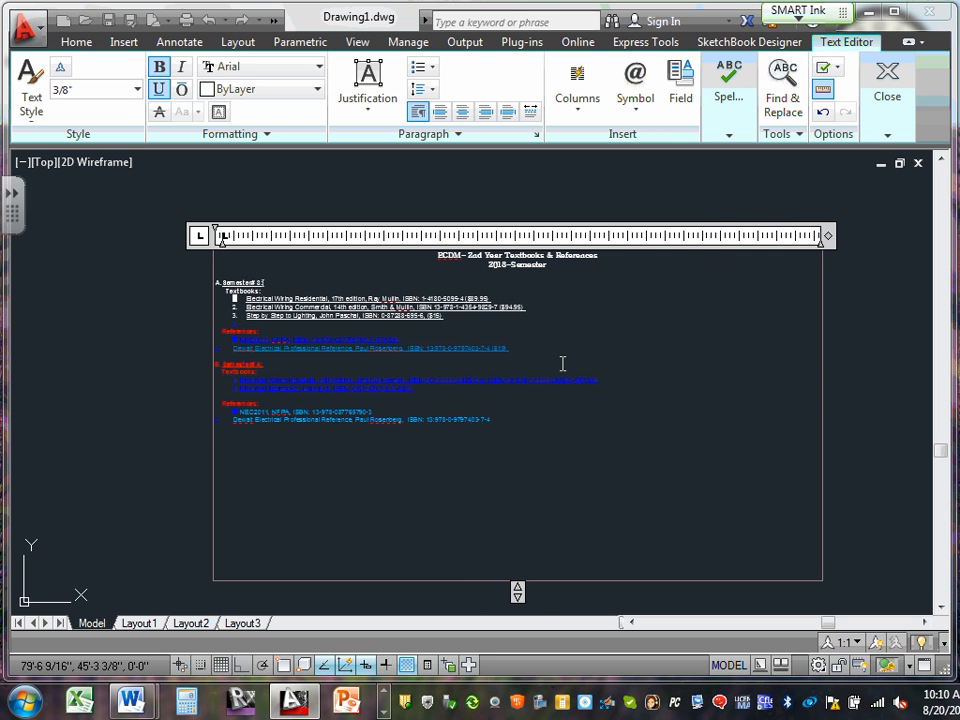
left_click_drag(517, 594, 517, 474)
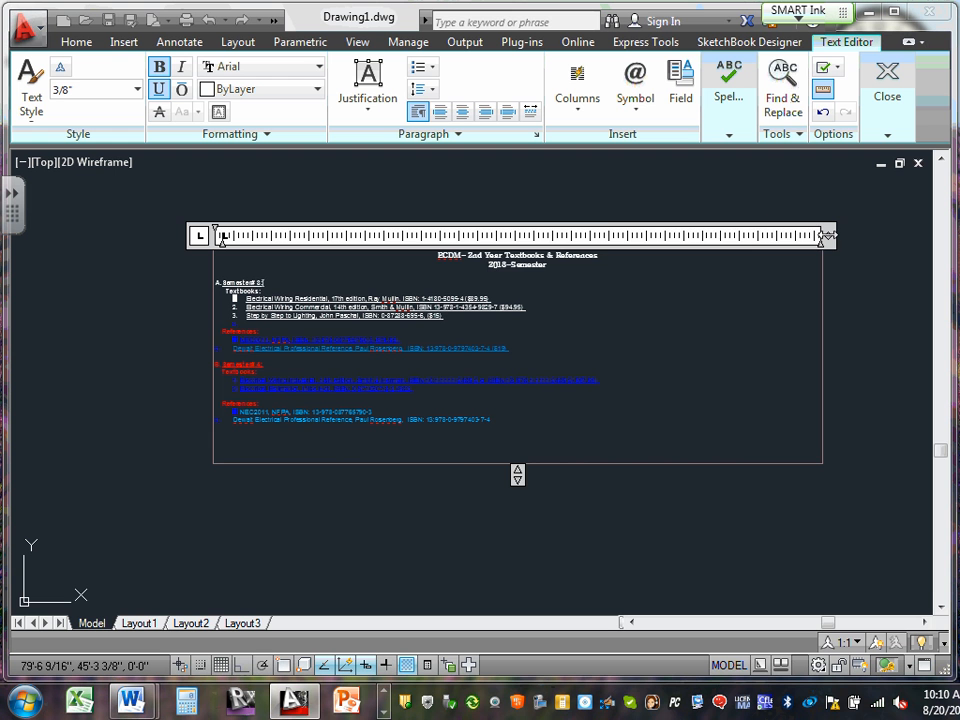
left_click_drag(828, 240, 615, 246)
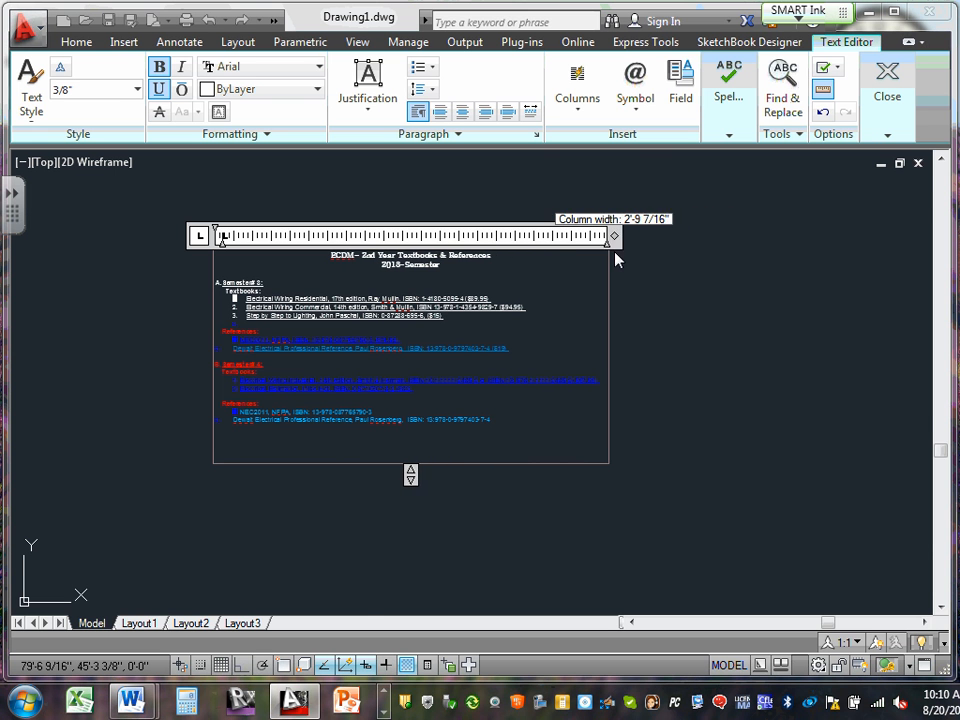
Set the colour of the Semester# 3 heading to Red
scroll(371, 287, "up", 4)
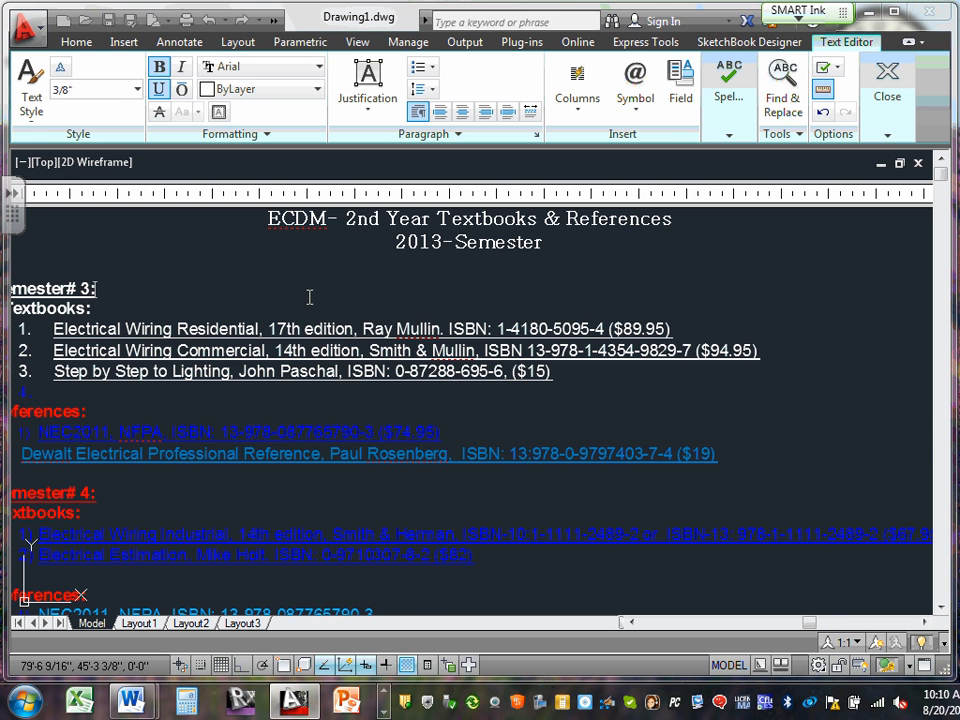
scroll(306, 300, "down", 5)
scroll(296, 316, "up", 4)
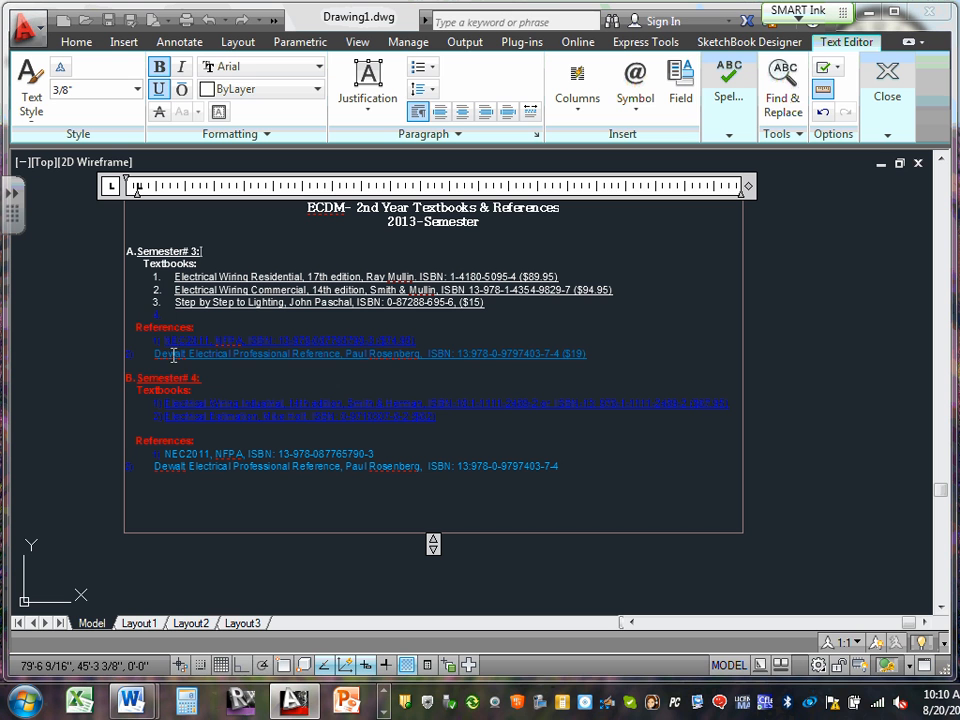
left_click_drag(134, 330, 609, 358)
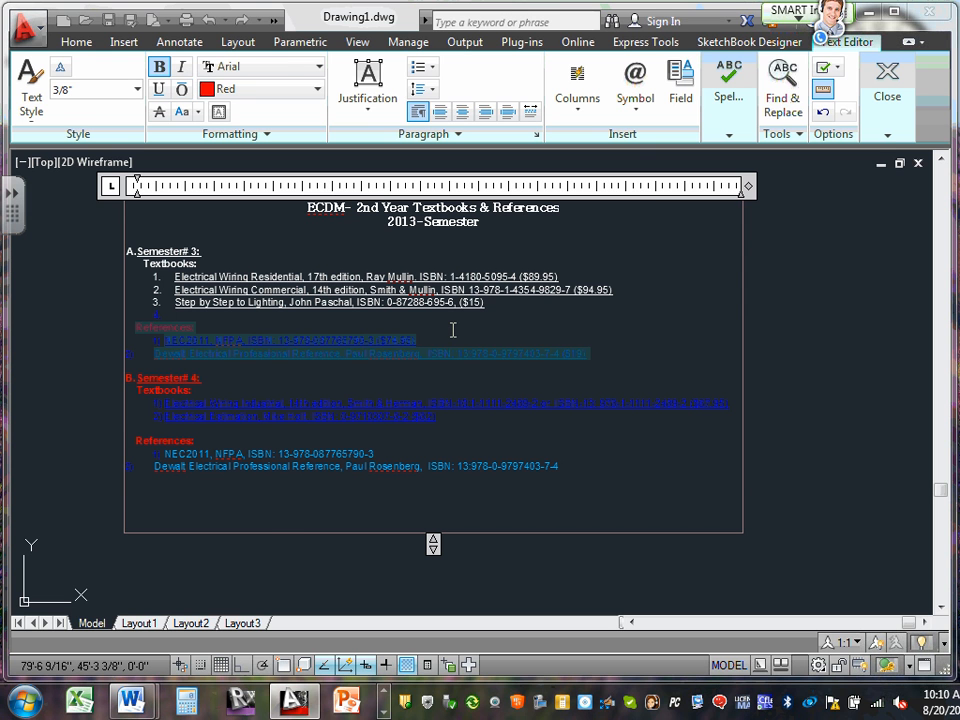
left_click(196, 327)
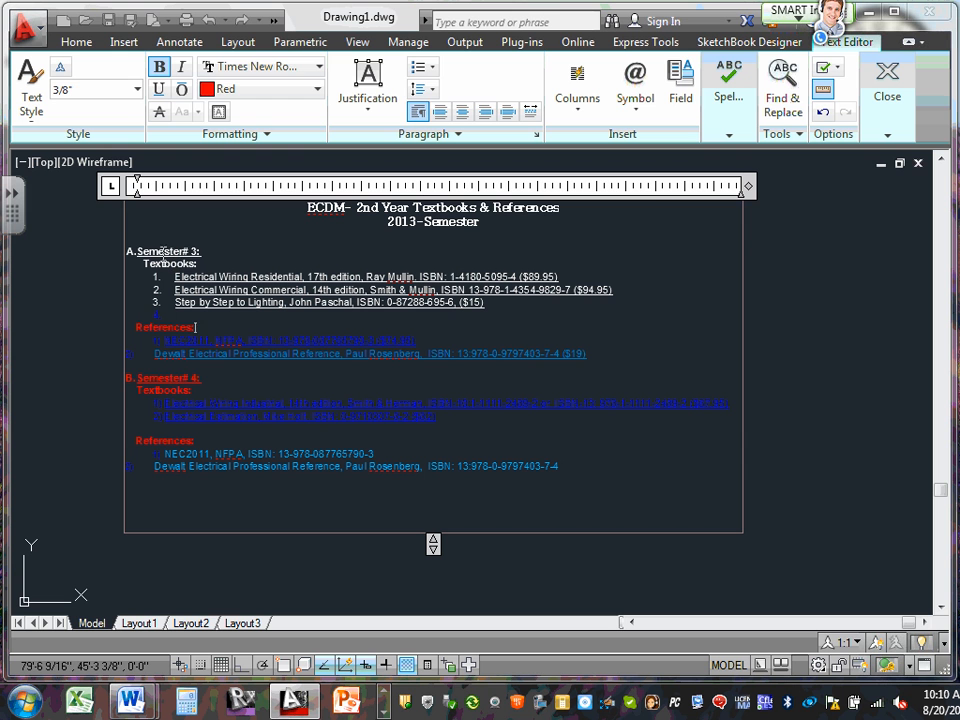
mouse_move(212, 251)
left_mouse_down()
mouse_move(119, 242)
mouse_move(126, 248)
left_mouse_up()
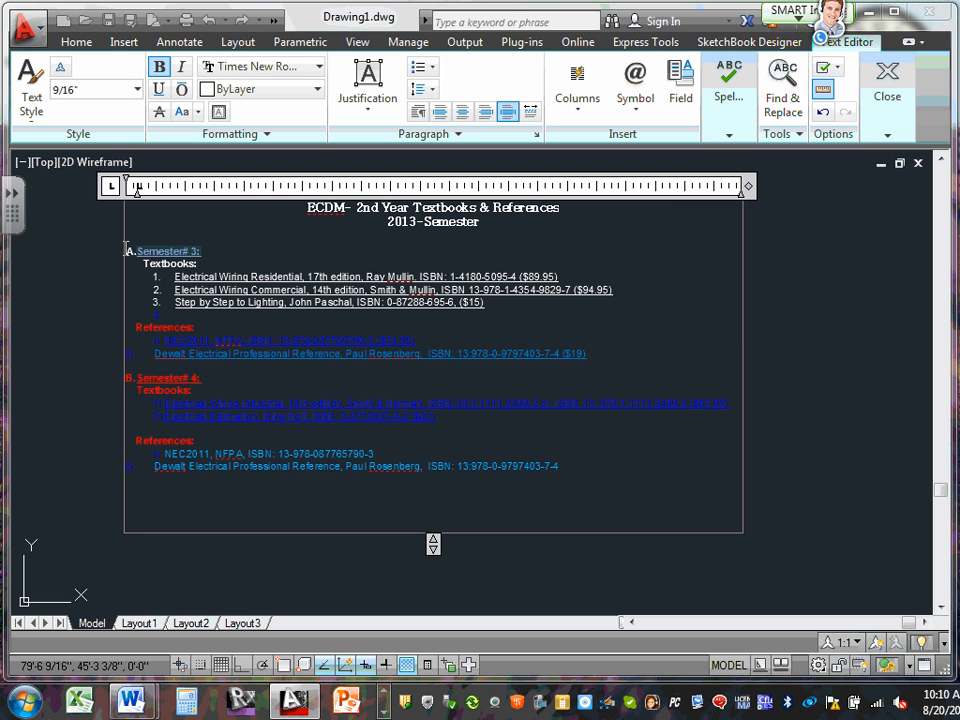
left_click(316, 89)
left_click(236, 158)
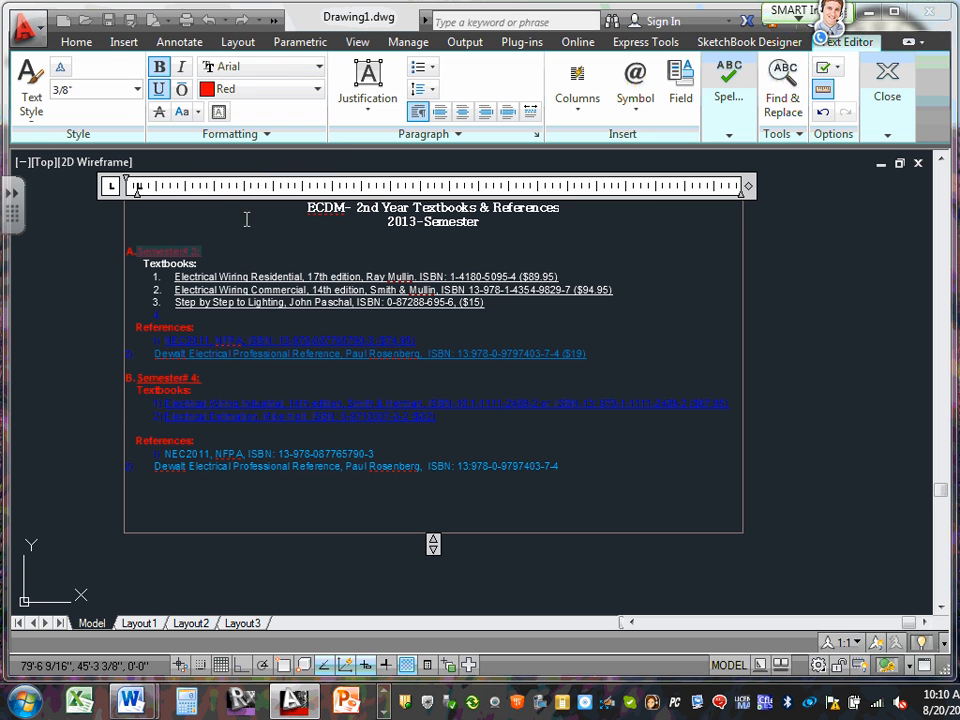
left_click(270, 238)
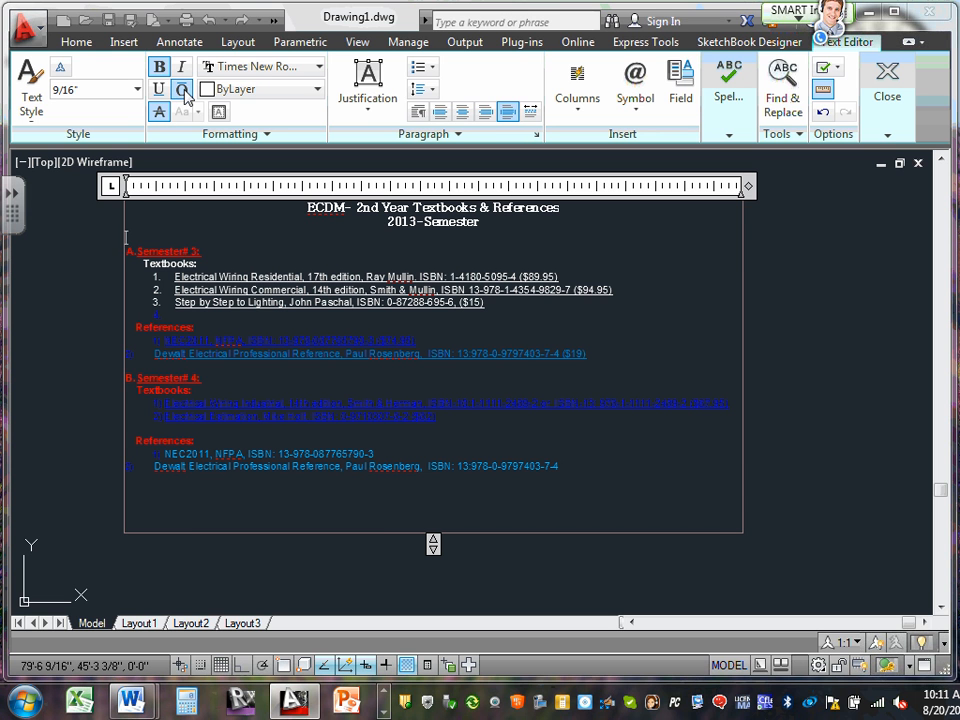
Convert most of the first Semester# 3 textbook entry and the beginning of the second to UPPERCASE
left_click(272, 271)
left_click_drag(218, 276, 408, 290)
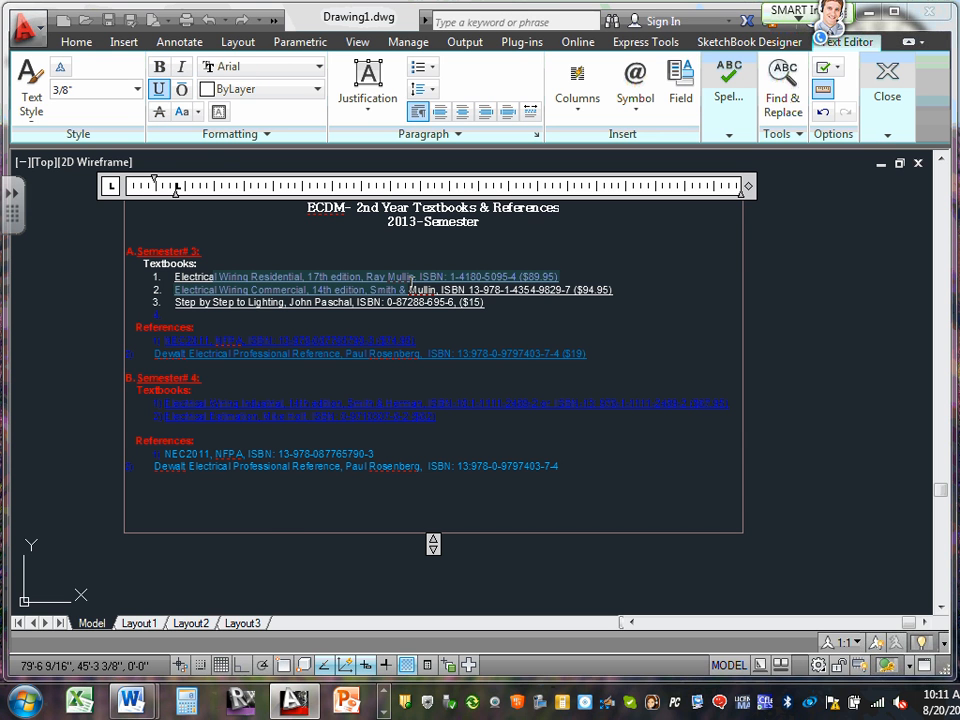
left_click(198, 112)
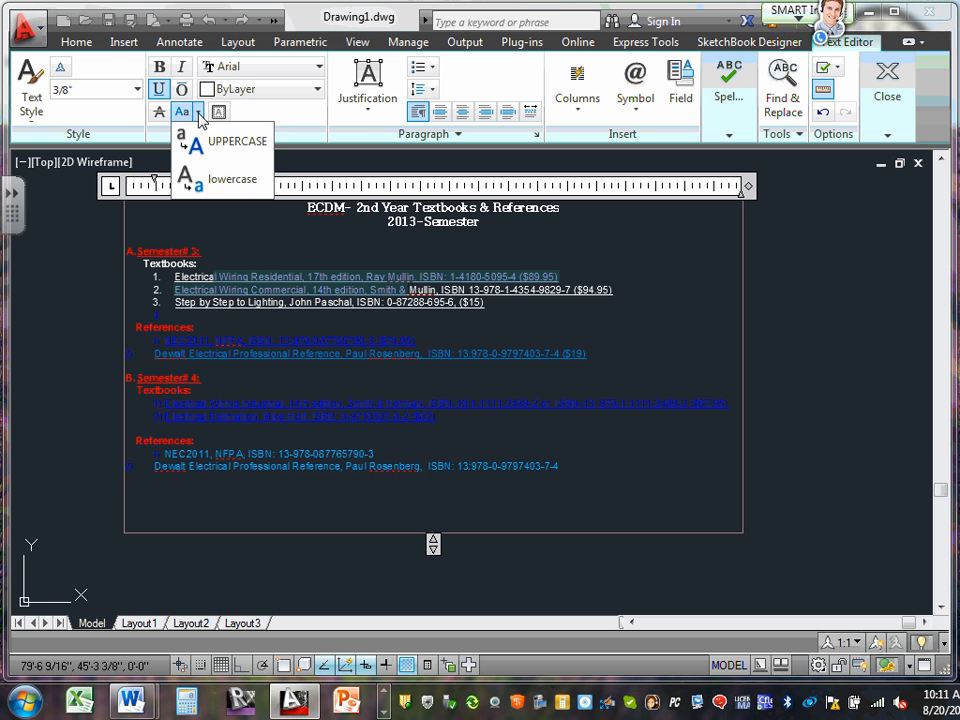
left_click(200, 141)
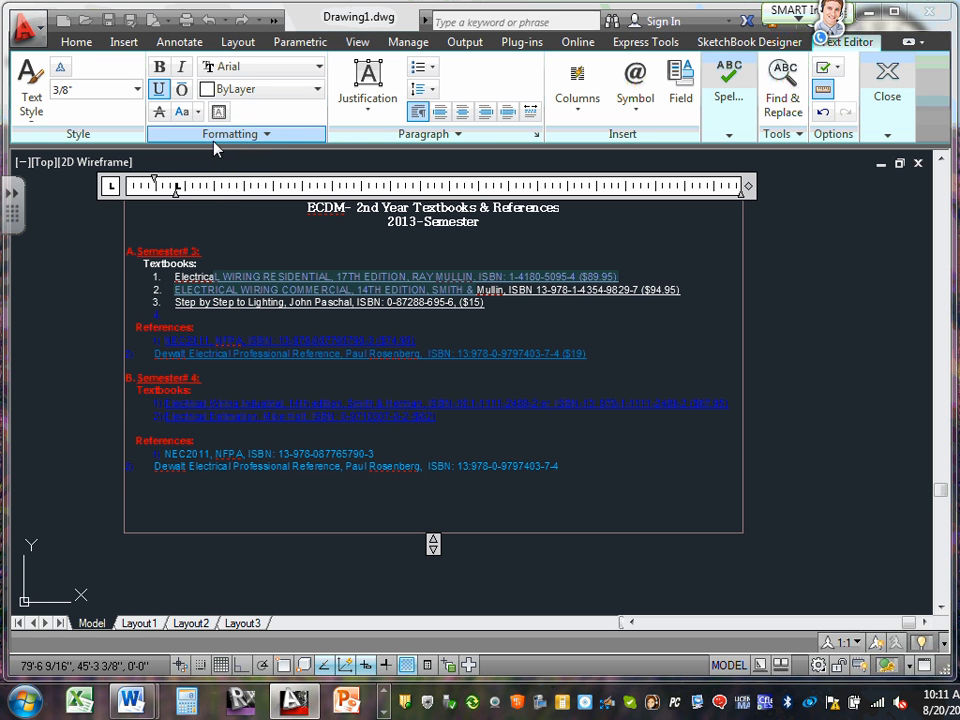
Switch the selected textbook text to lowercase and back to UPPERCASE, twice in a row
left_click(198, 112)
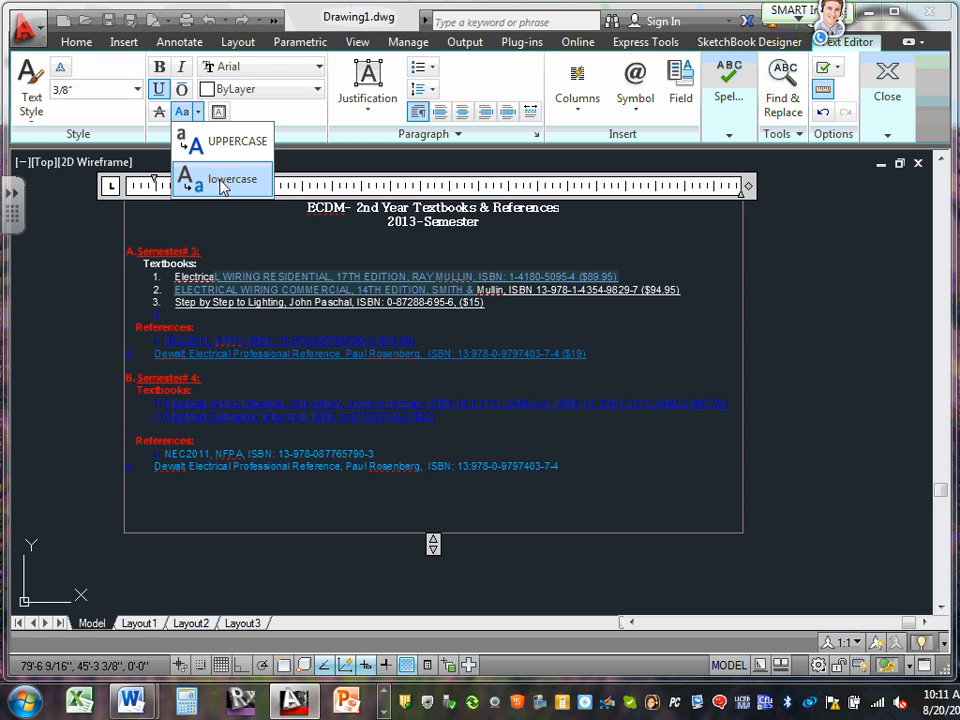
left_click(224, 179)
left_click(199, 112)
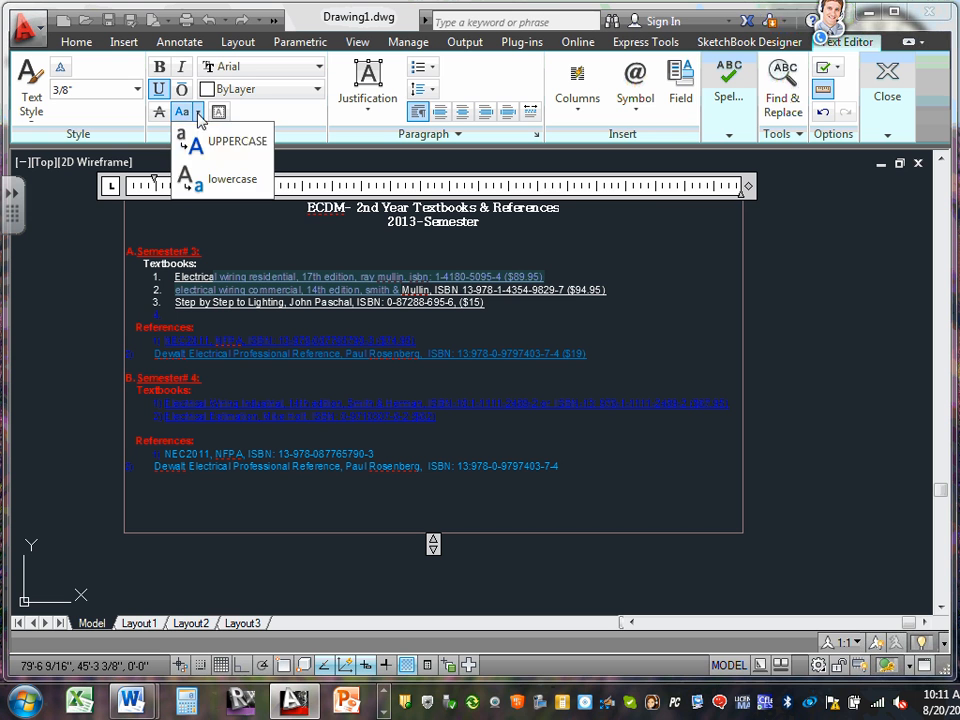
left_click(198, 143)
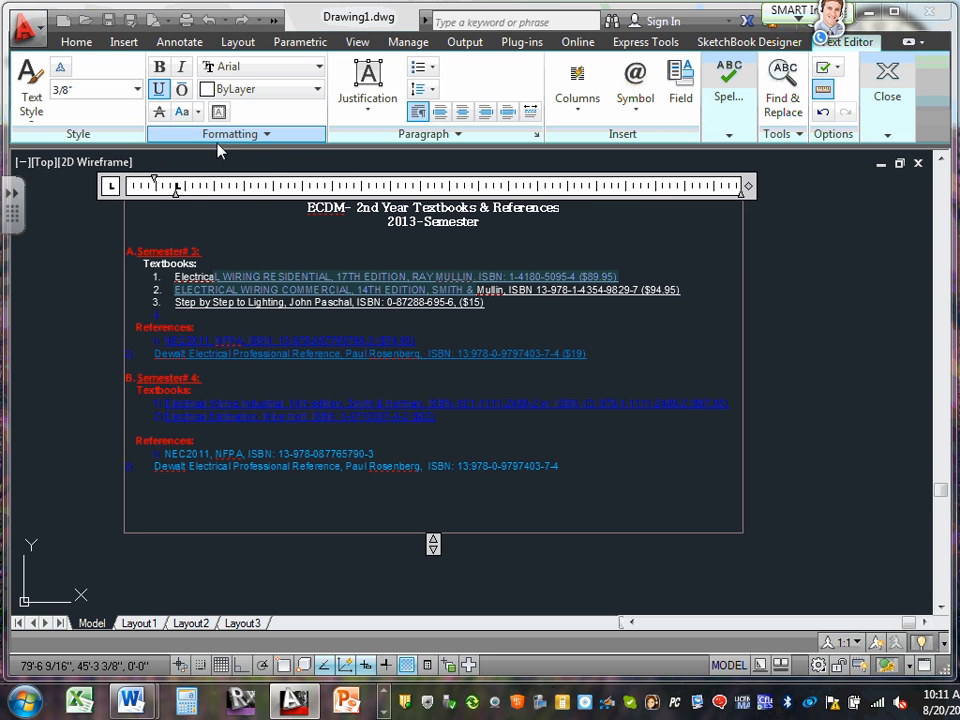
left_click(198, 112)
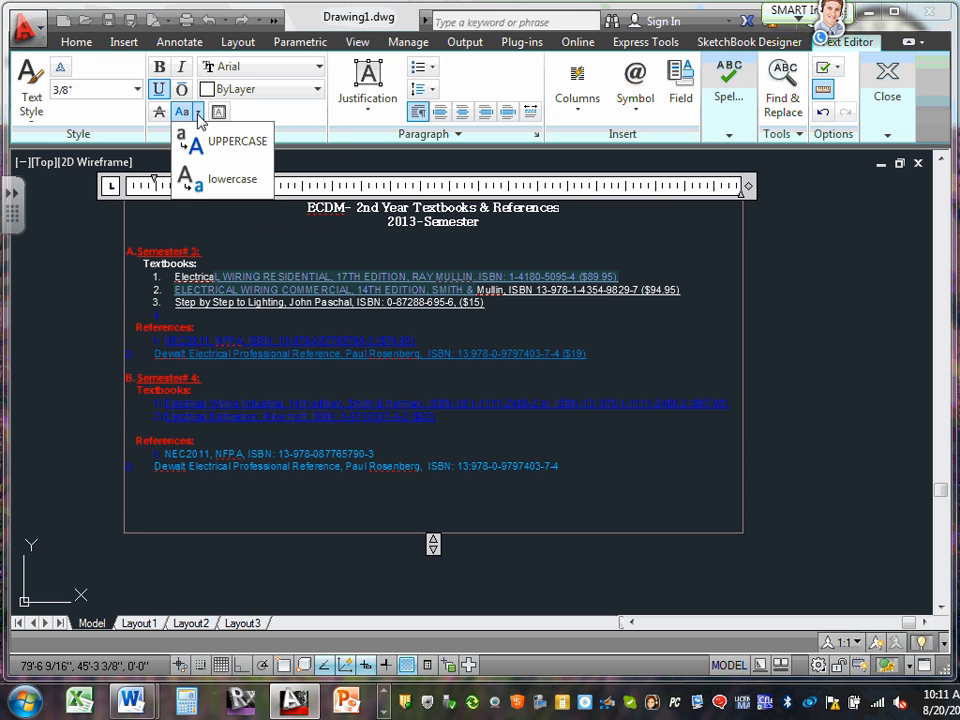
left_click(232, 181)
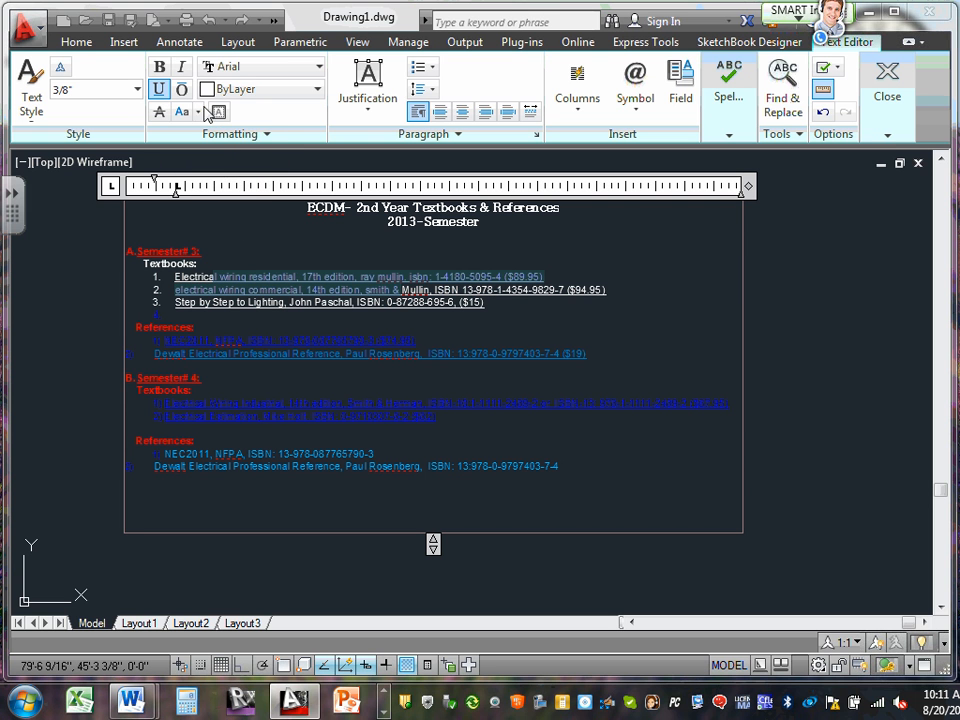
left_click(198, 112)
left_click(222, 142)
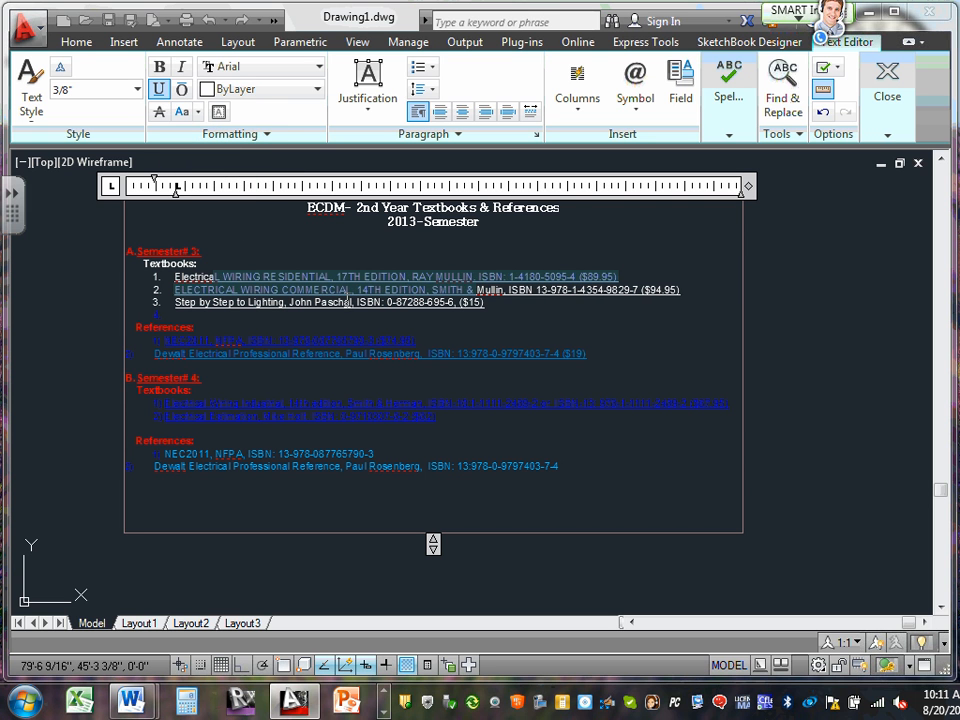
Deselect the textbook text and close the text editor to finish editing the multiline text
left_click(437, 316)
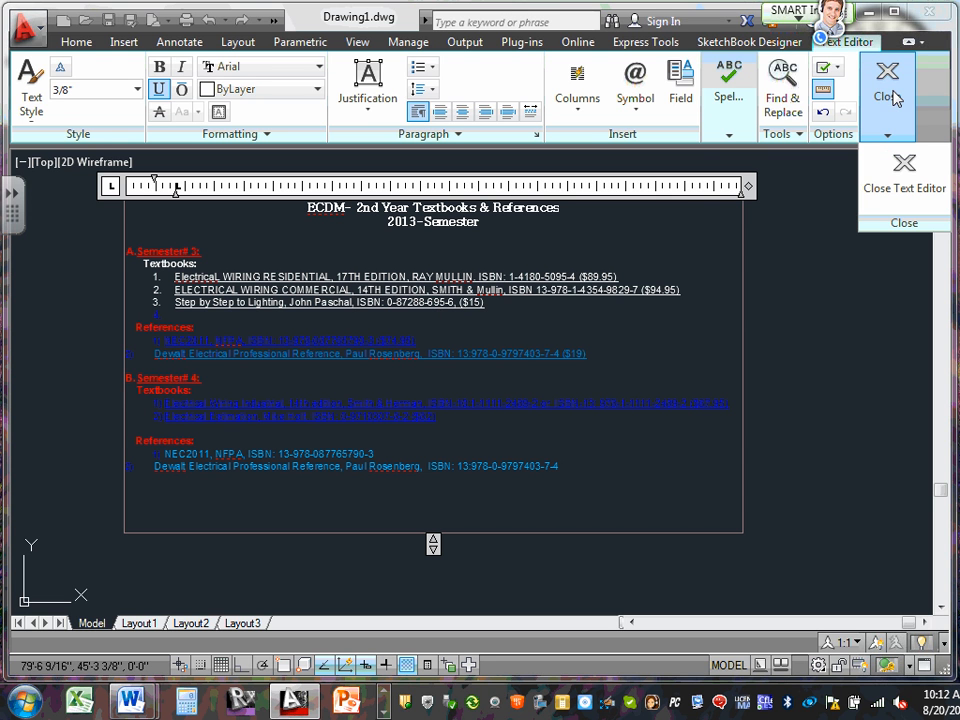
left_click(902, 224)
scroll(655, 307, "down", 8)
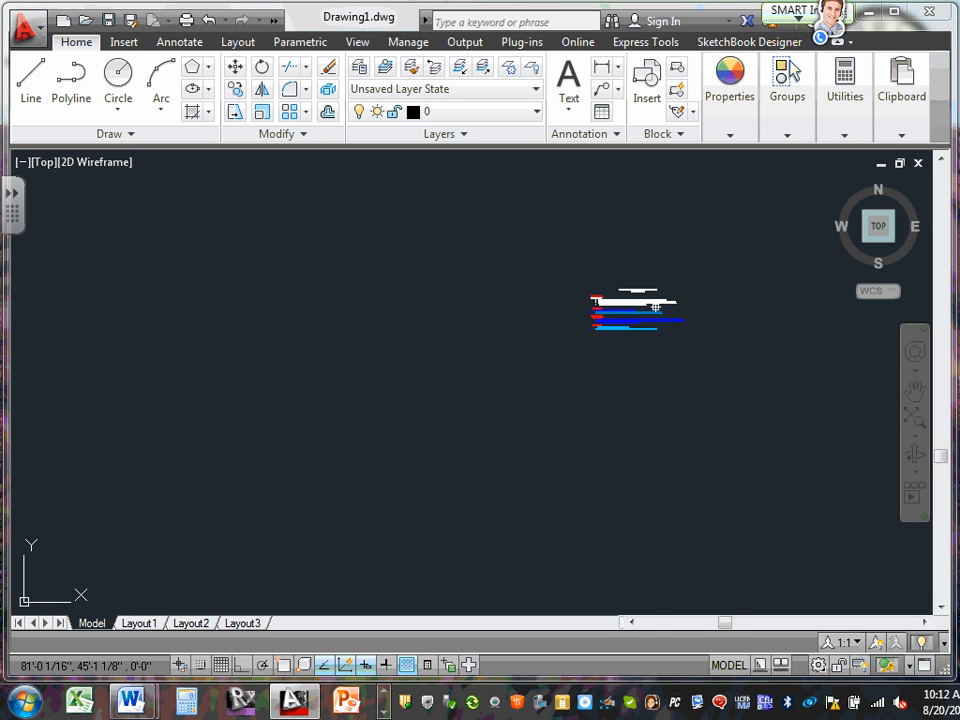
scroll(645, 308, "up", 7)
middle_click_drag(577, 313, 245, 313)
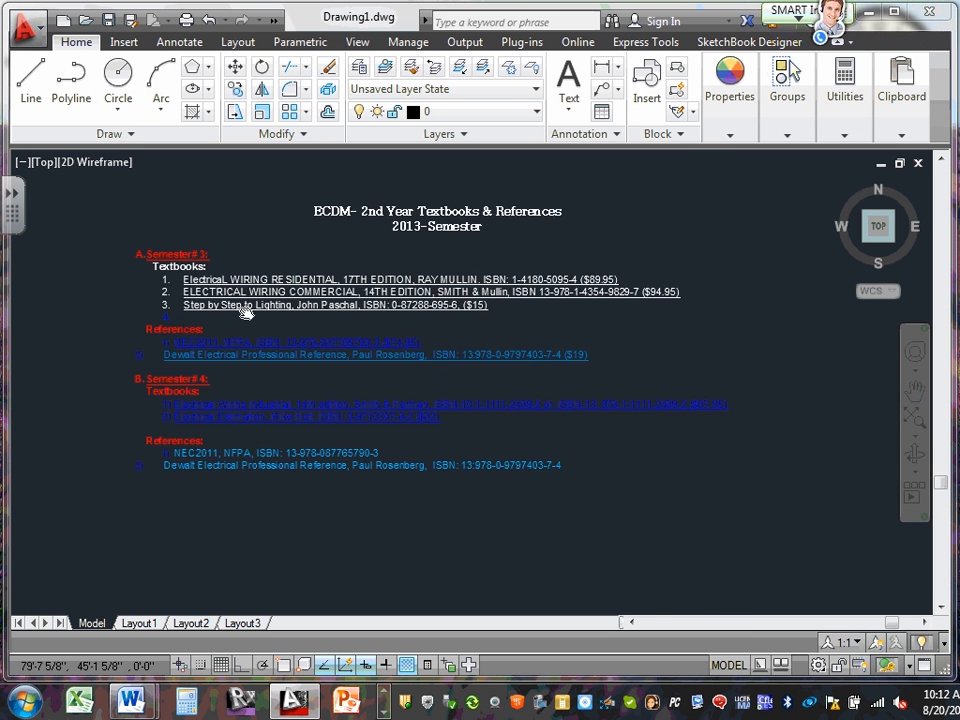
scroll(245, 313, "up", 2)
scroll(420, 343, "down", 6)
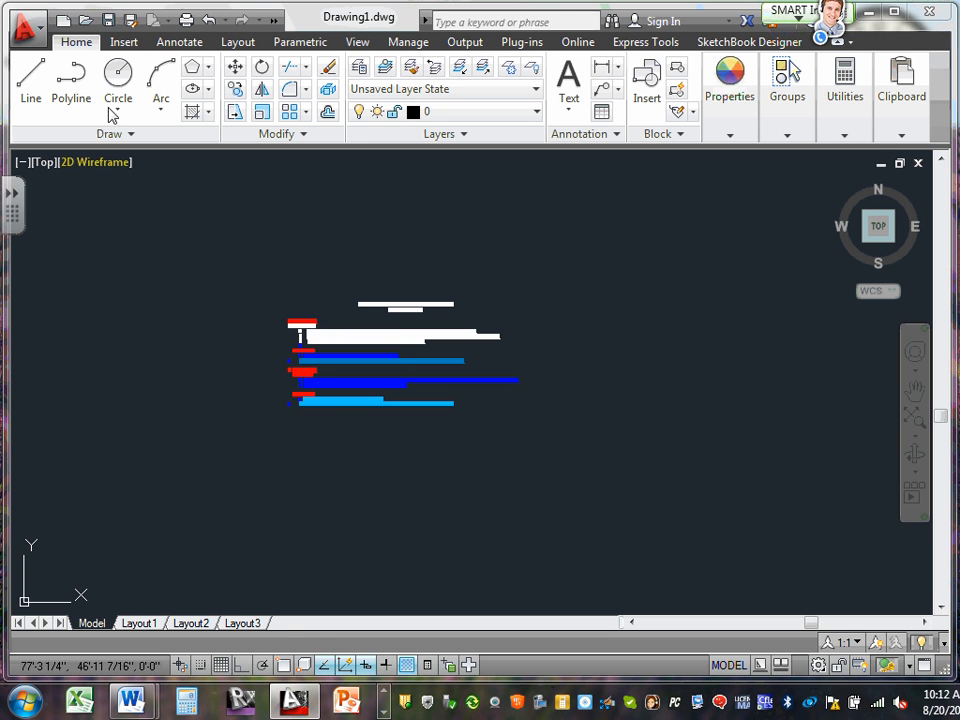
left_click(37, 36)
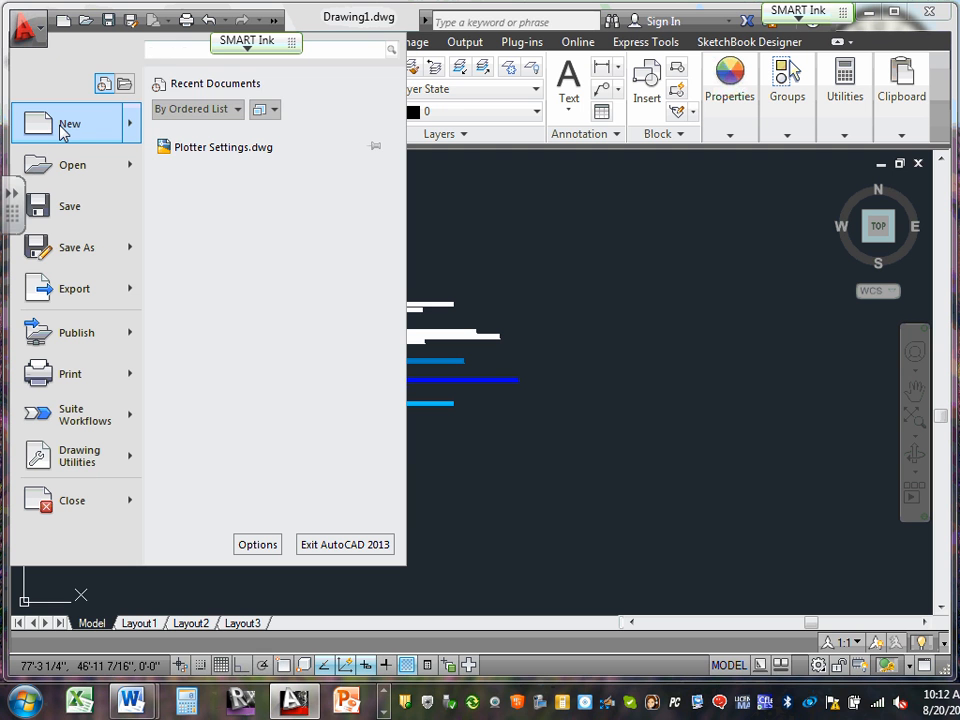
mouse_move(63, 132)
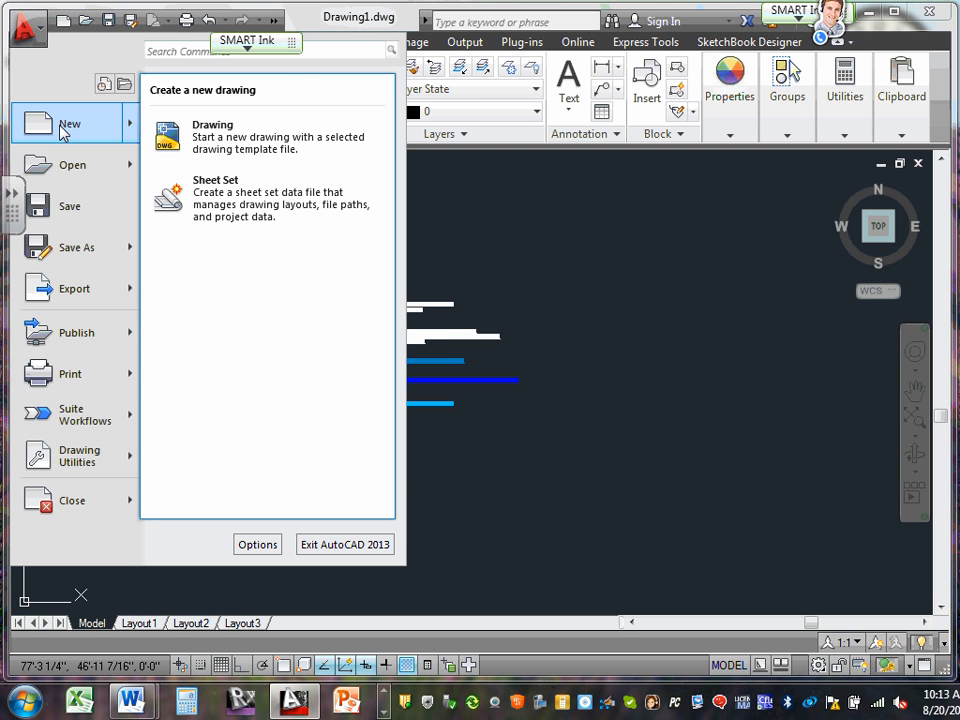
left_click(205, 126)
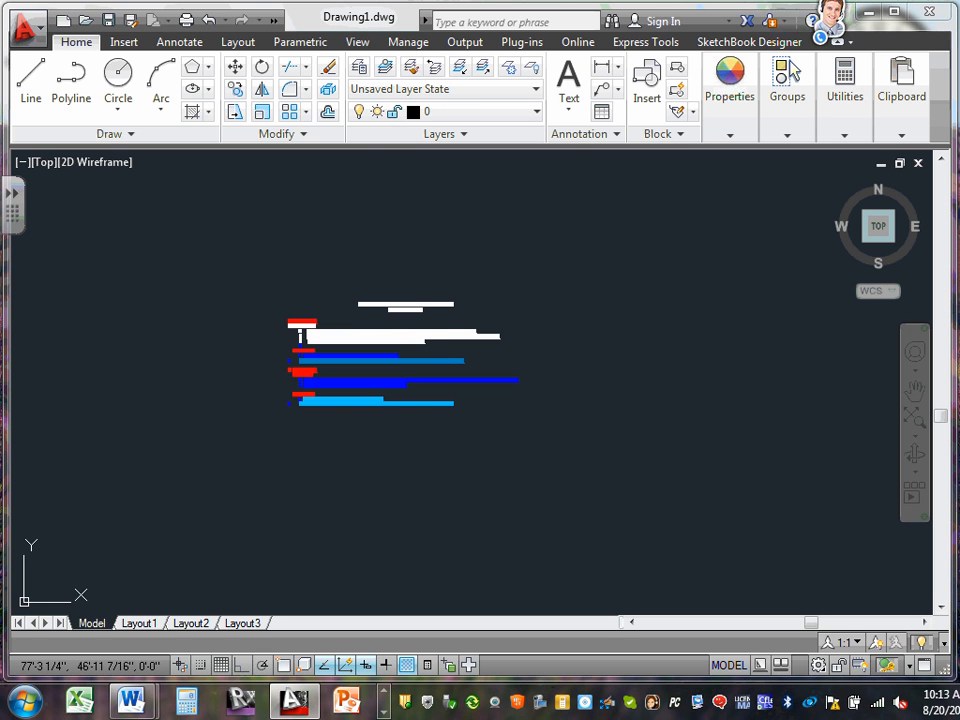
left_click(580, 270)
left_click(580, 270)
left_click(600, 271)
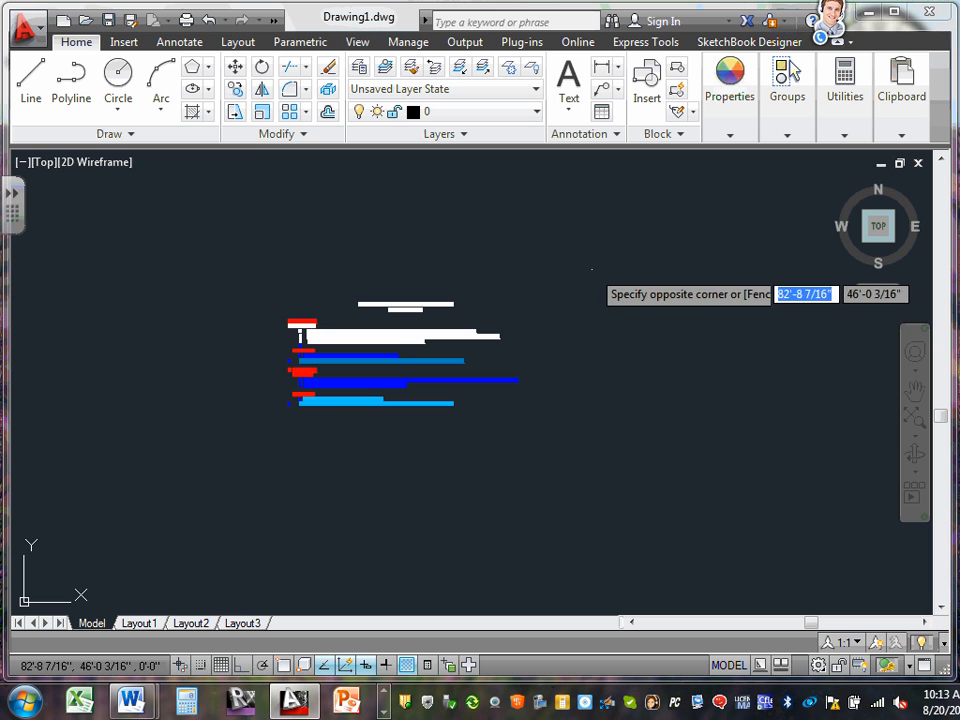
left_click(410, 169)
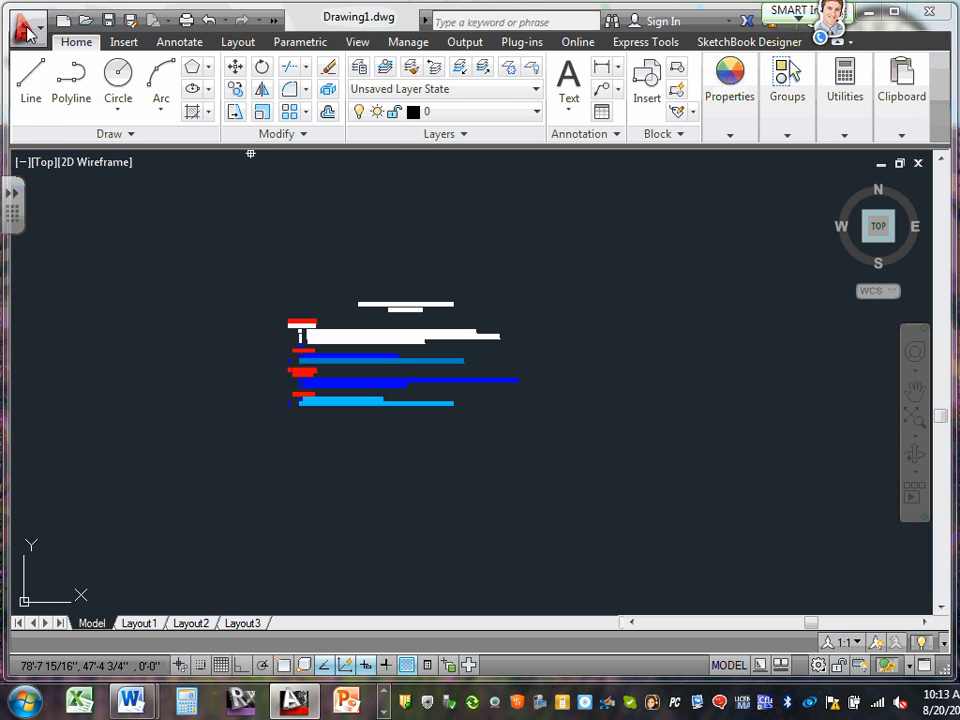
Look through the application's file commands for saving, exporting, publishing, printing, drawing utilities, new drawings and recent documents
left_click(31, 31)
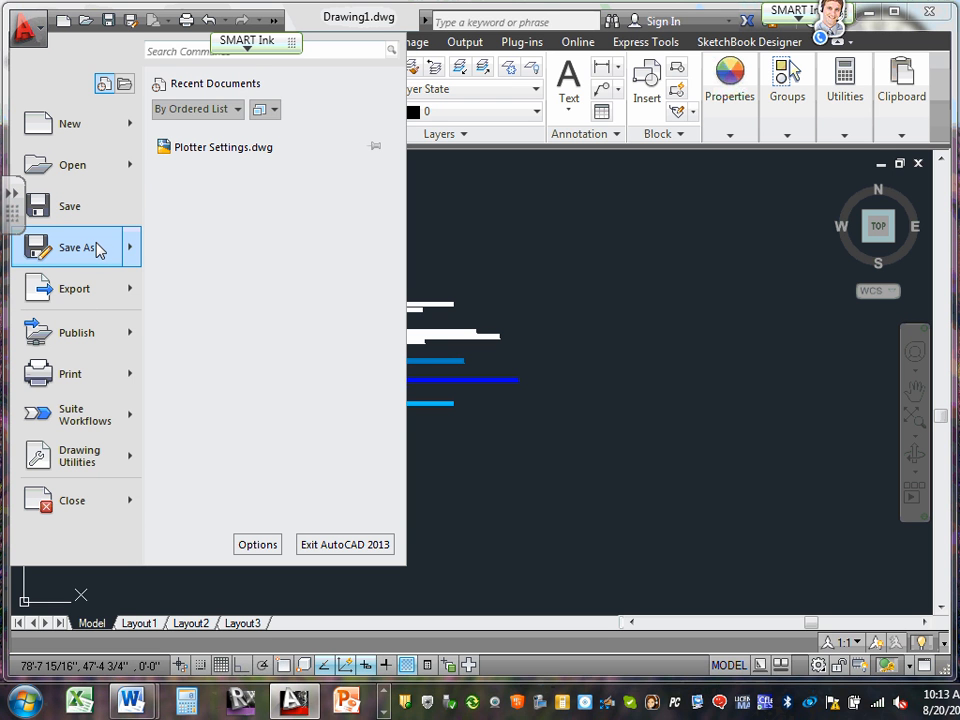
mouse_move(93, 248)
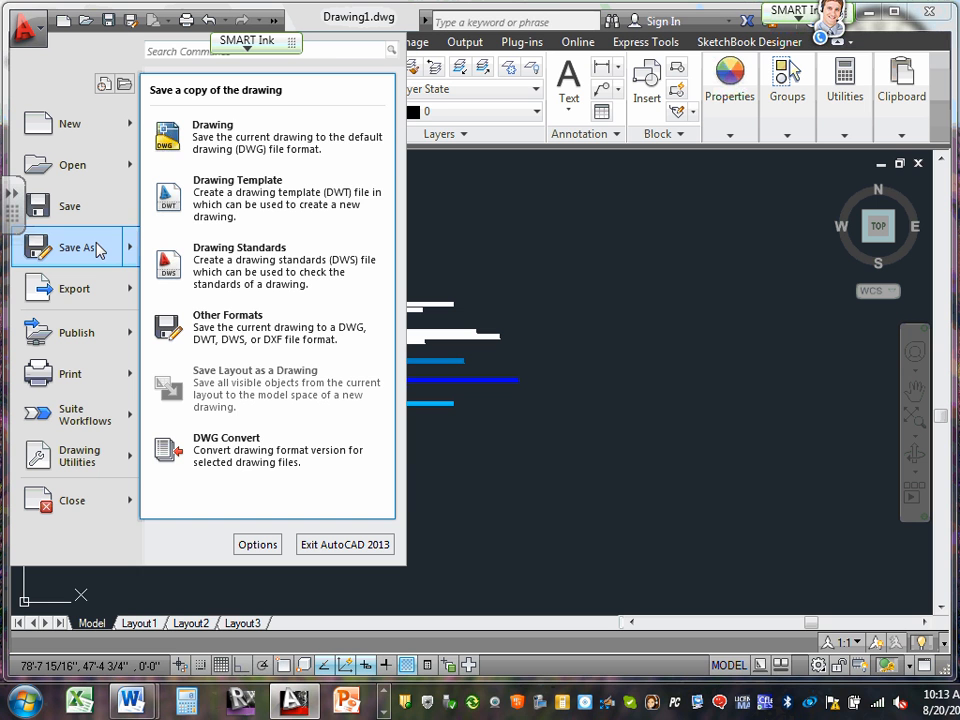
mouse_move(100, 290)
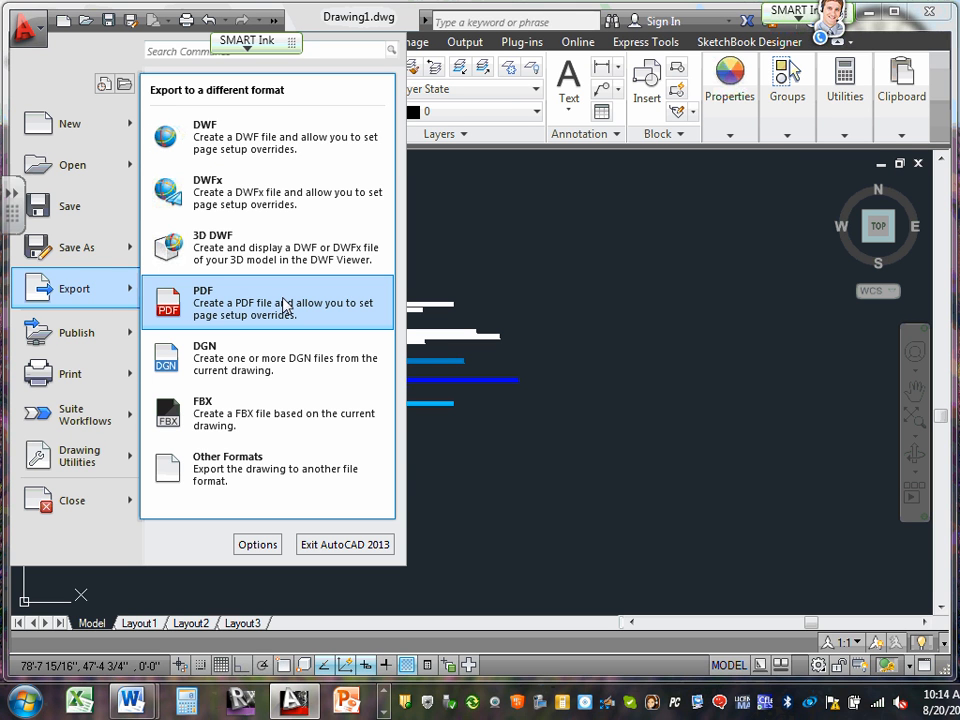
left_click(102, 86)
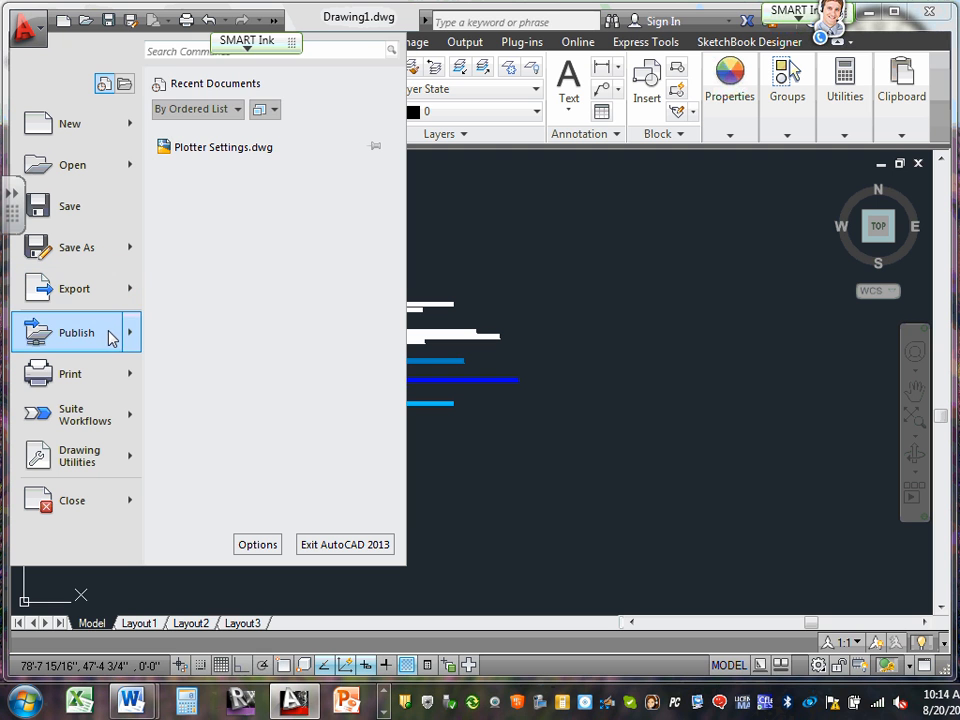
mouse_move(109, 339)
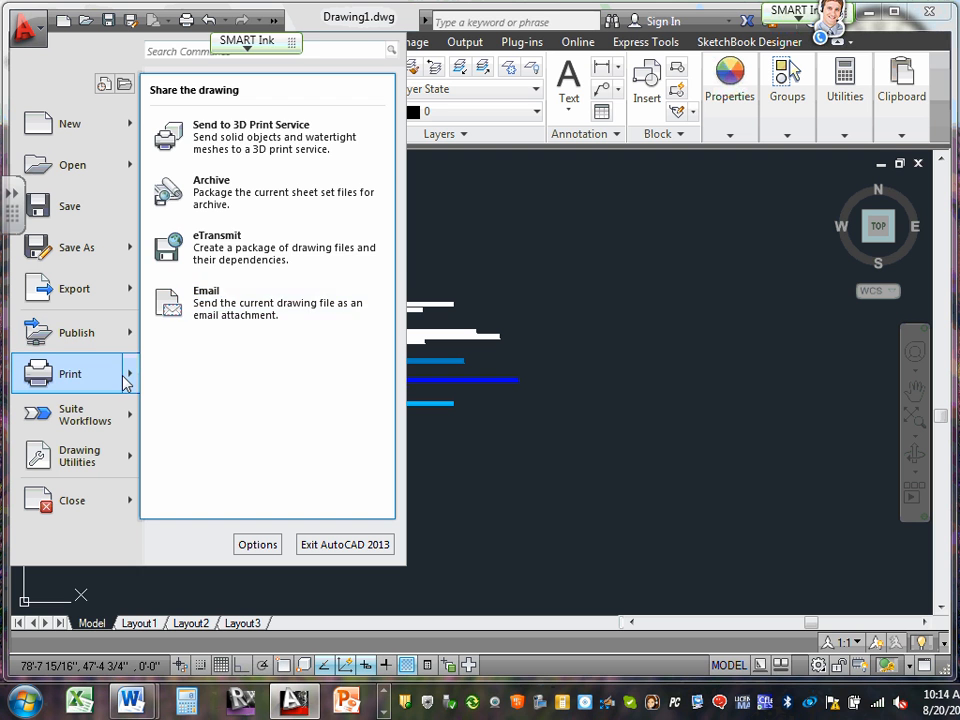
mouse_move(124, 379)
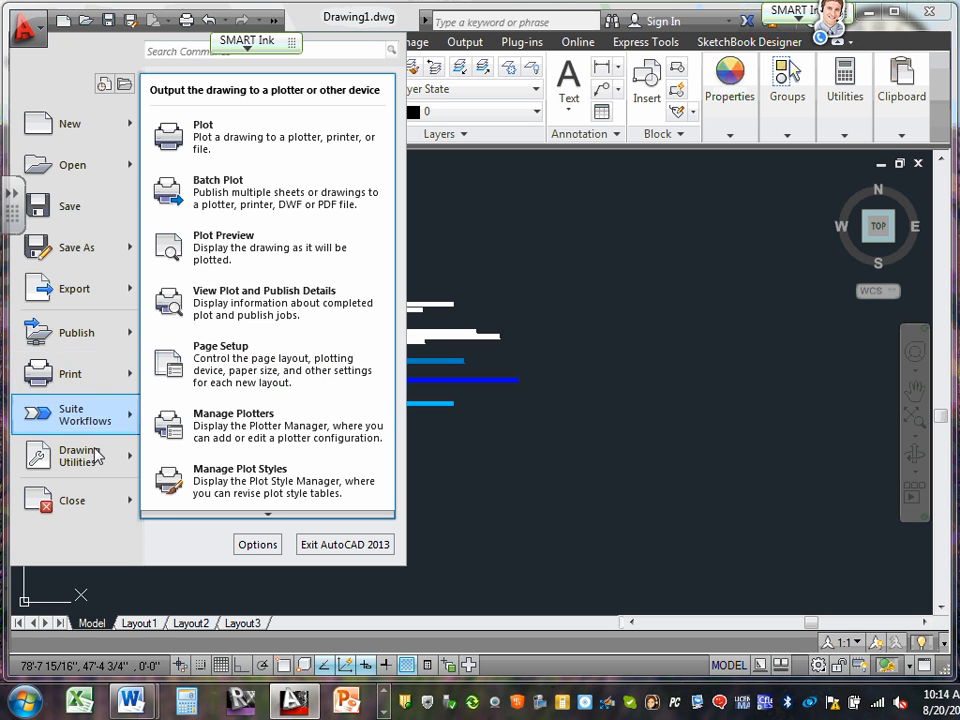
mouse_move(103, 470)
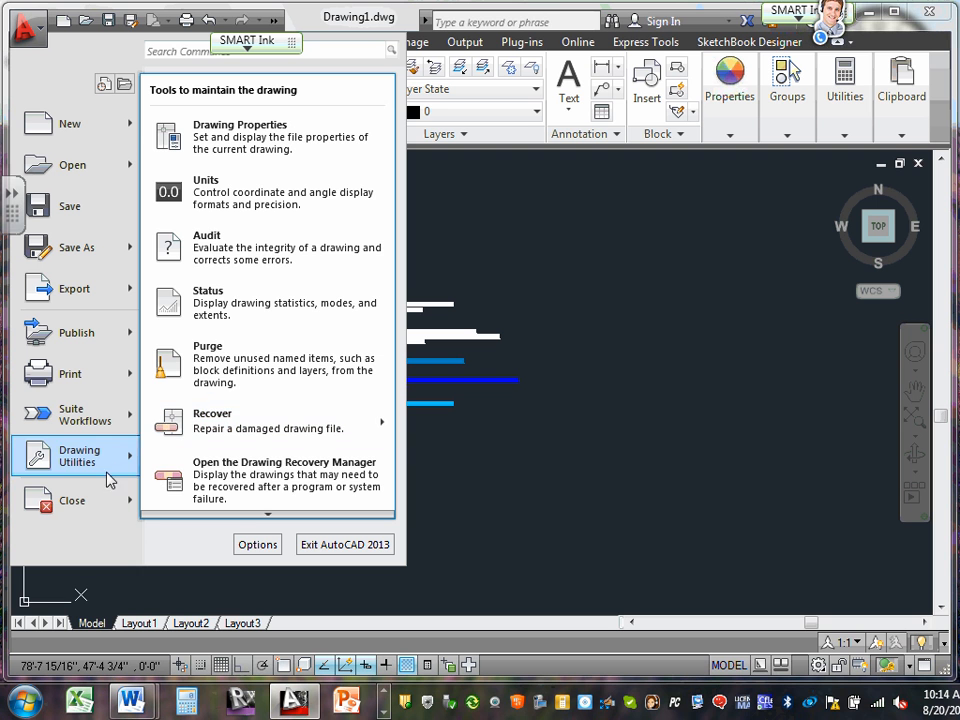
mouse_move(66, 127)
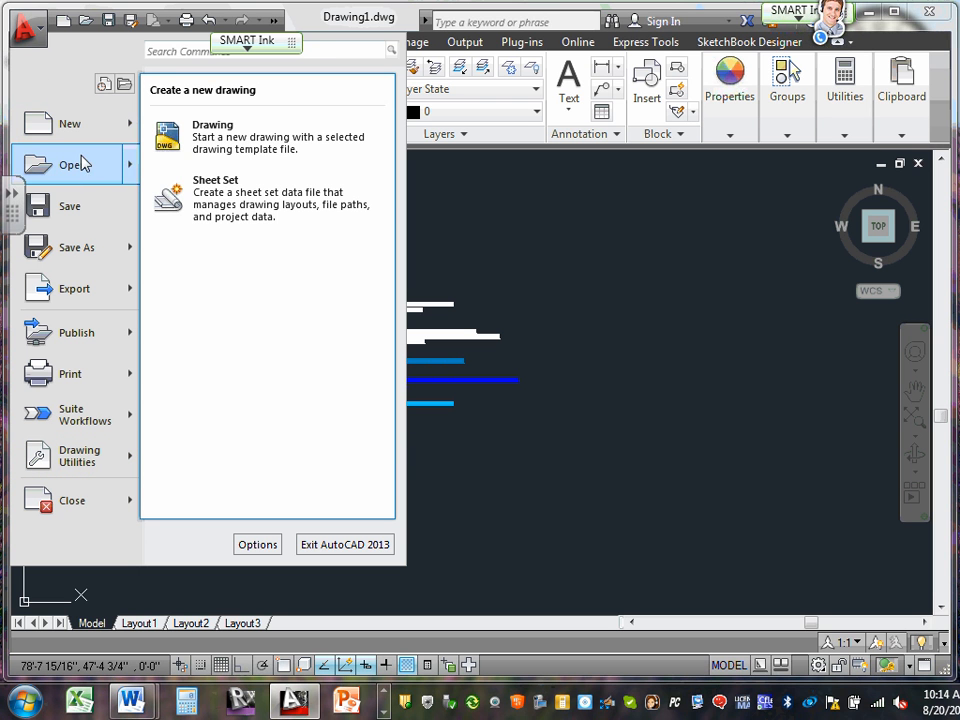
mouse_move(88, 170)
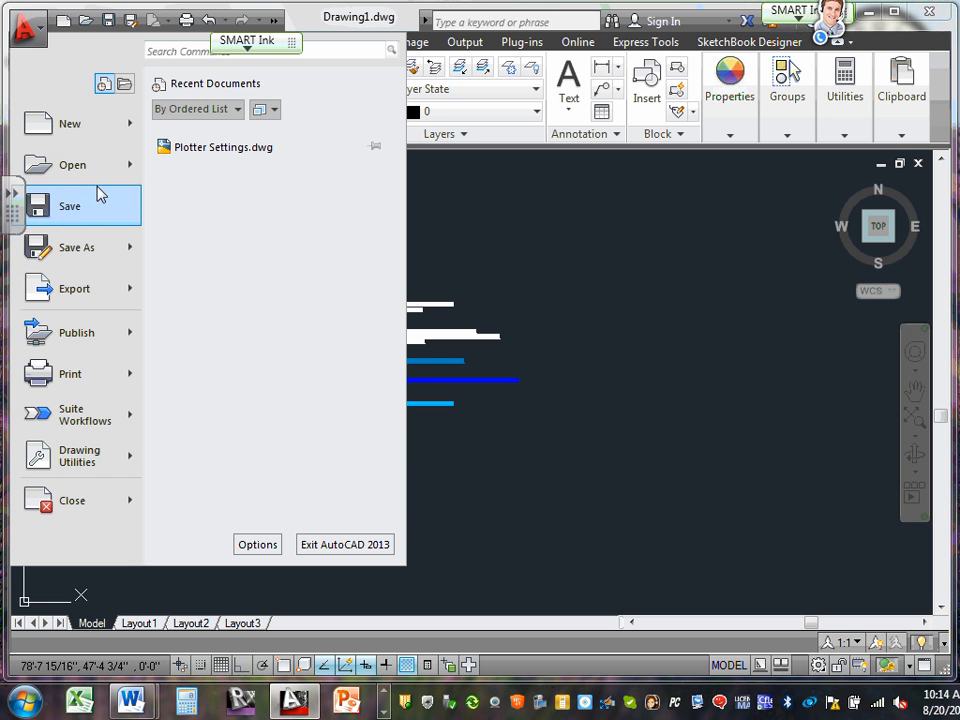
mouse_move(90, 178)
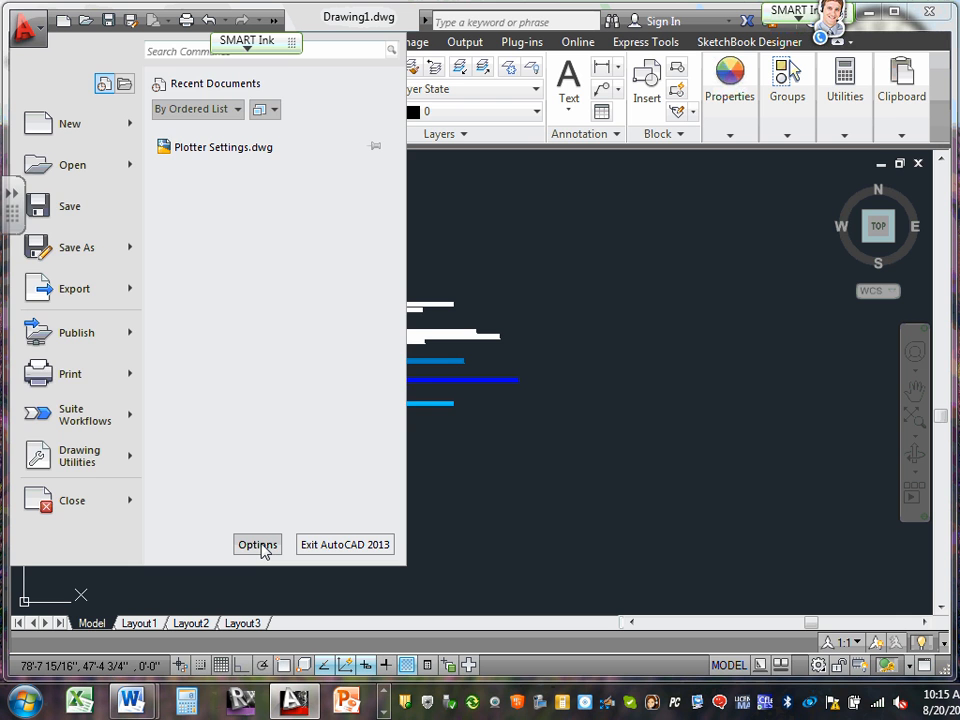
In the Options display settings, hide the Layout and Model tabs, apply the change, and restore them
left_click(258, 545)
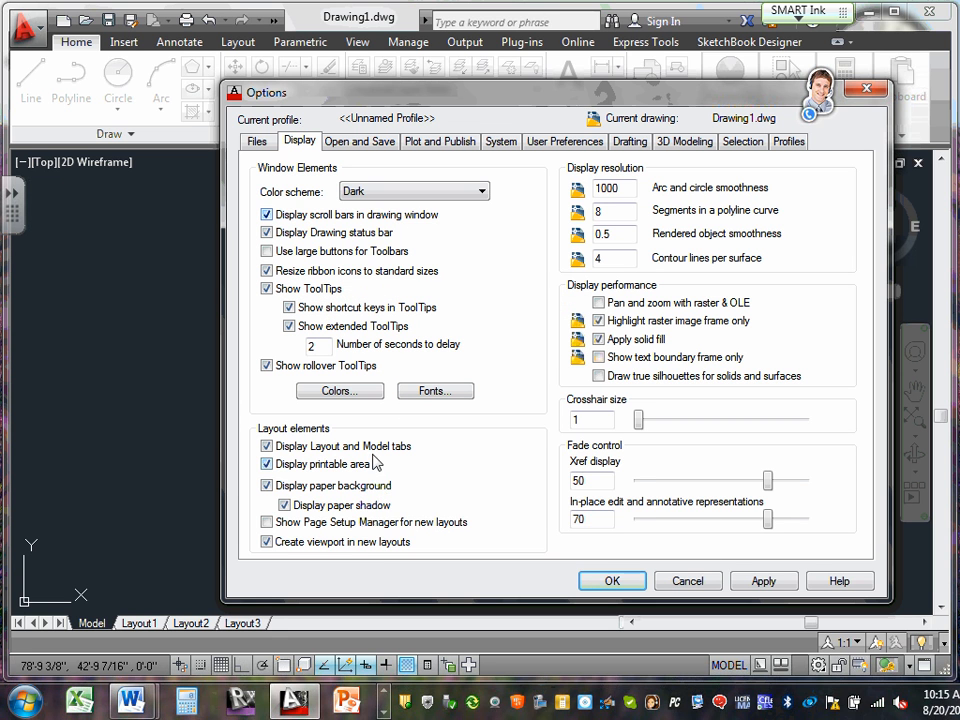
left_click(266, 446)
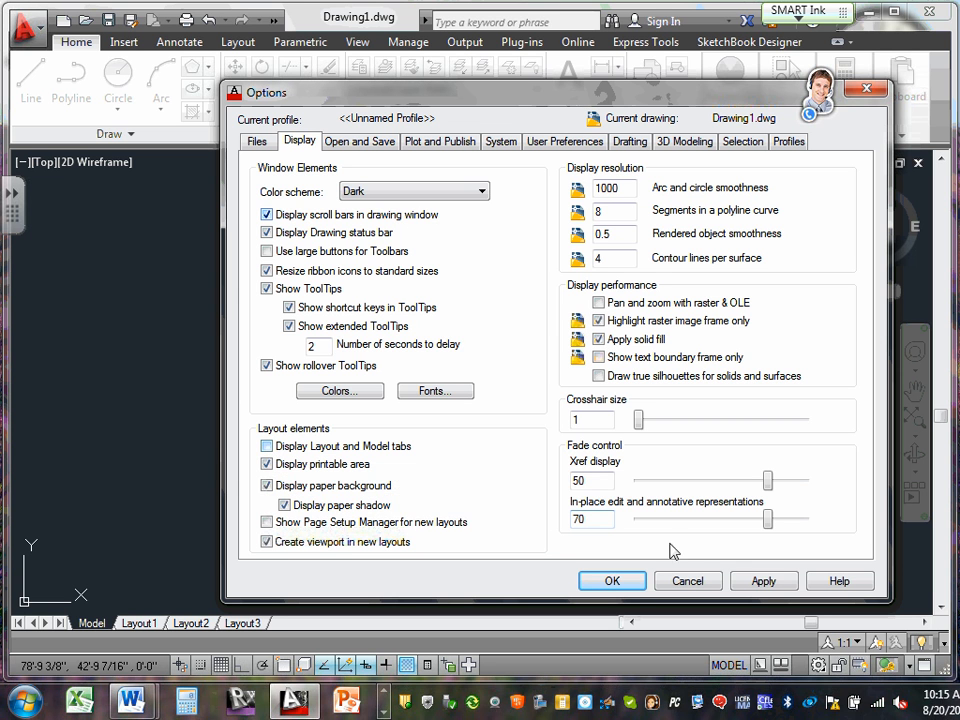
left_click(762, 584)
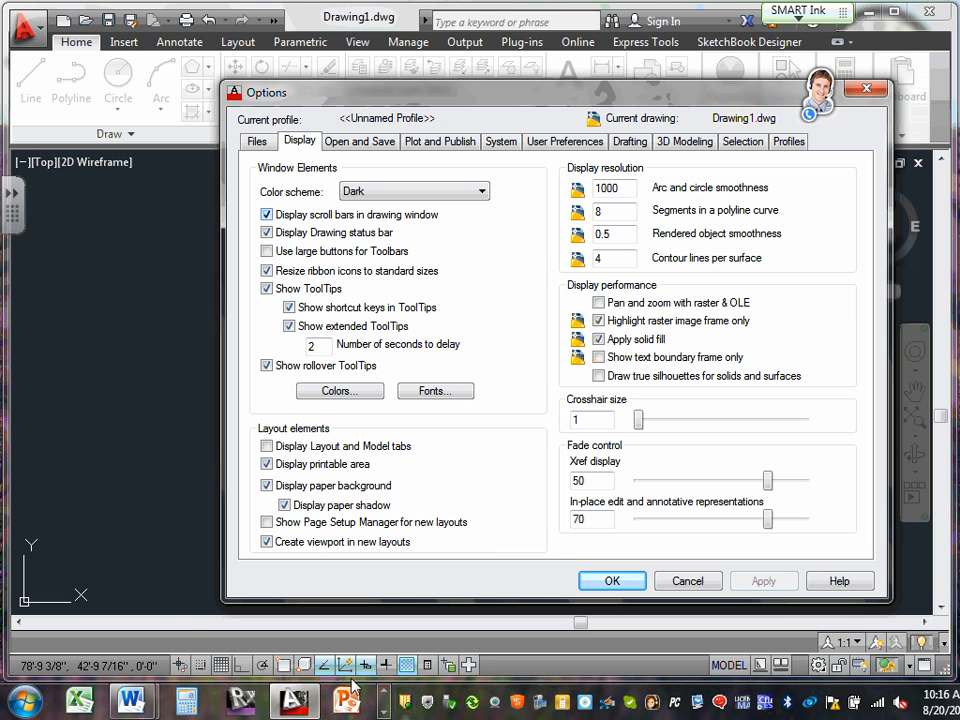
left_click(267, 446)
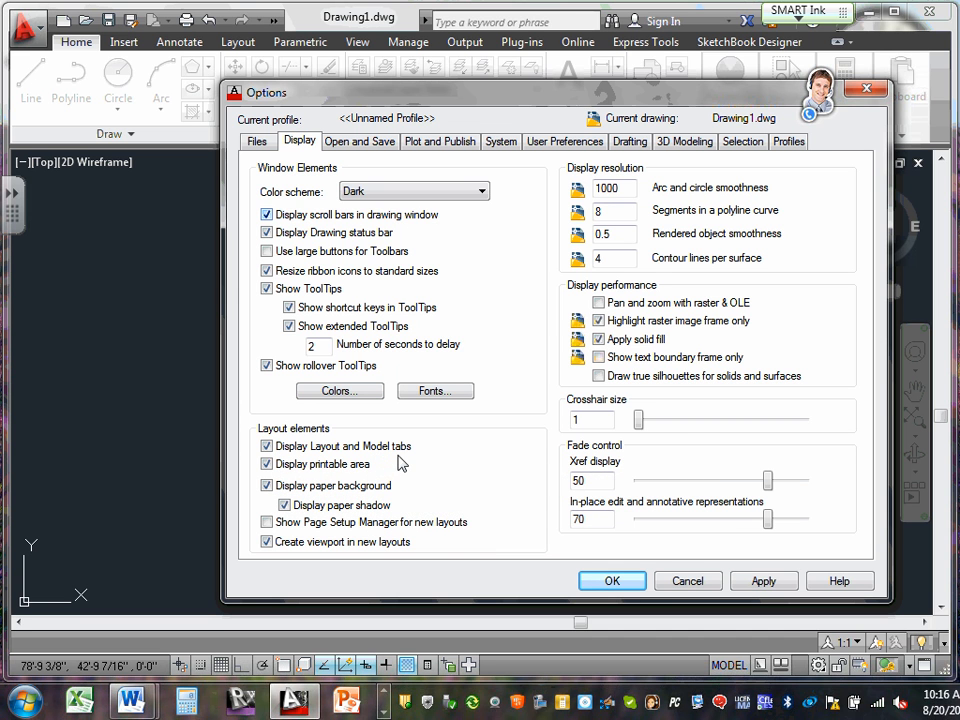
left_click(763, 582)
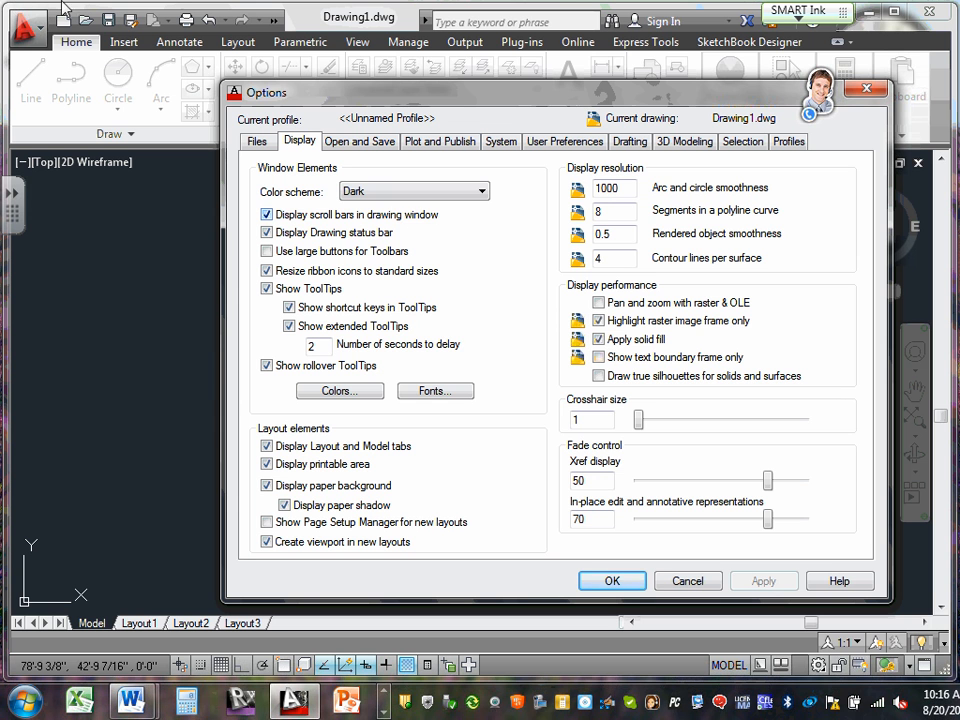
Set the uniform background colour of 2D model space to Red and apply it
left_click(350, 397)
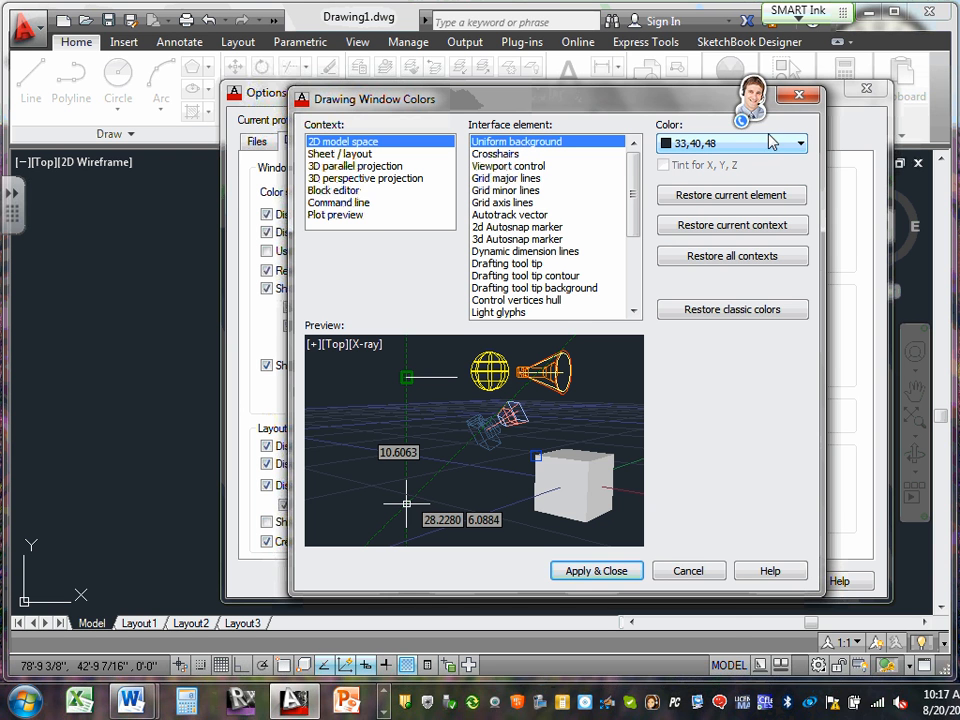
left_click(657, 576)
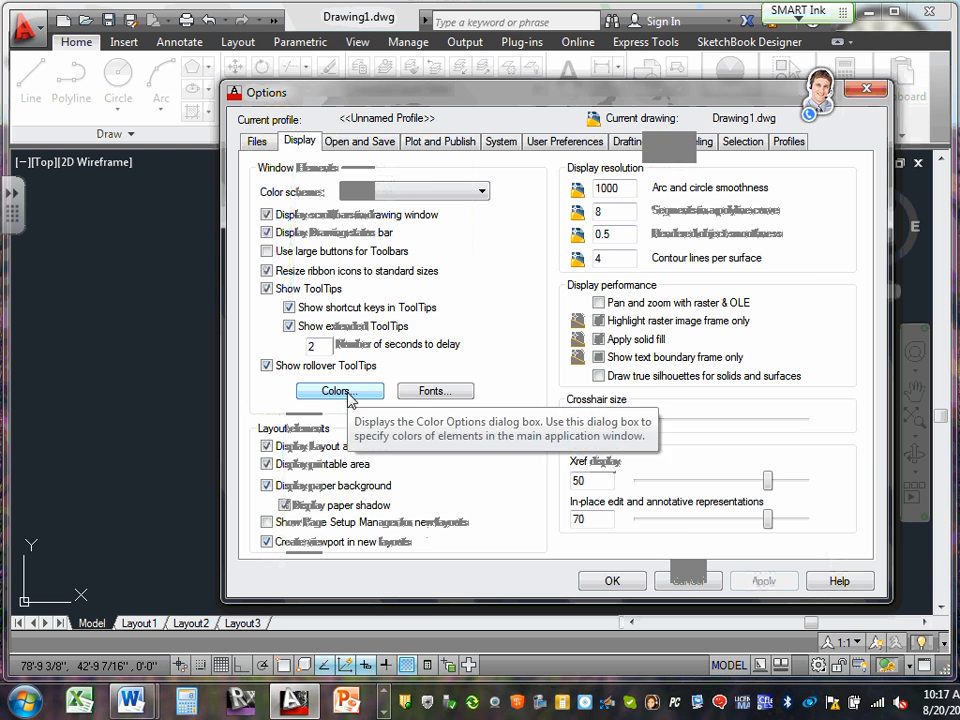
left_click(349, 396)
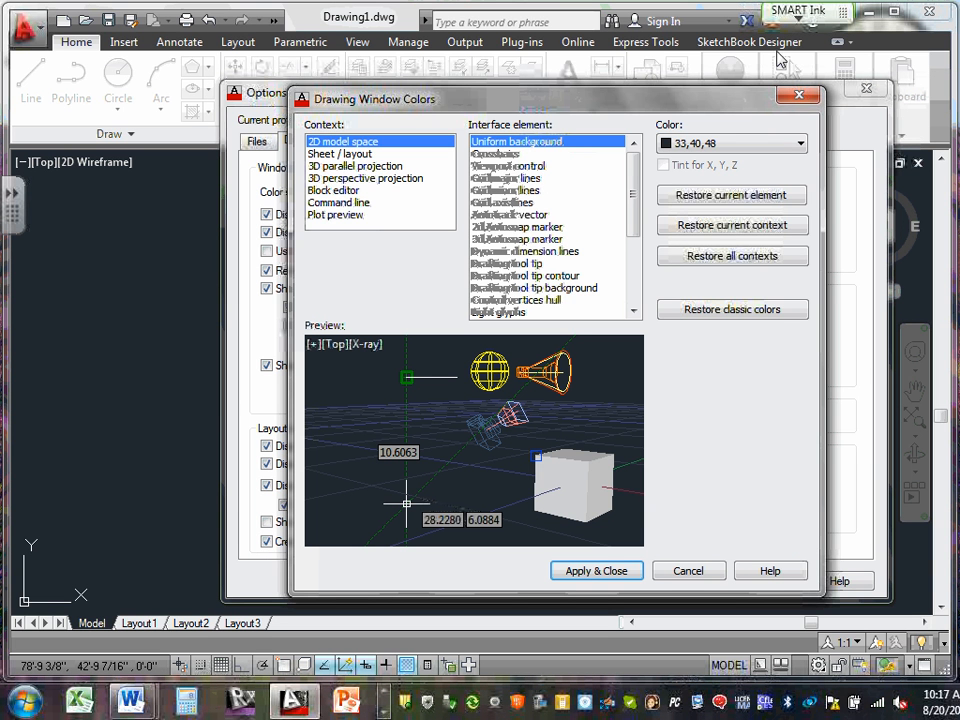
left_click(800, 144)
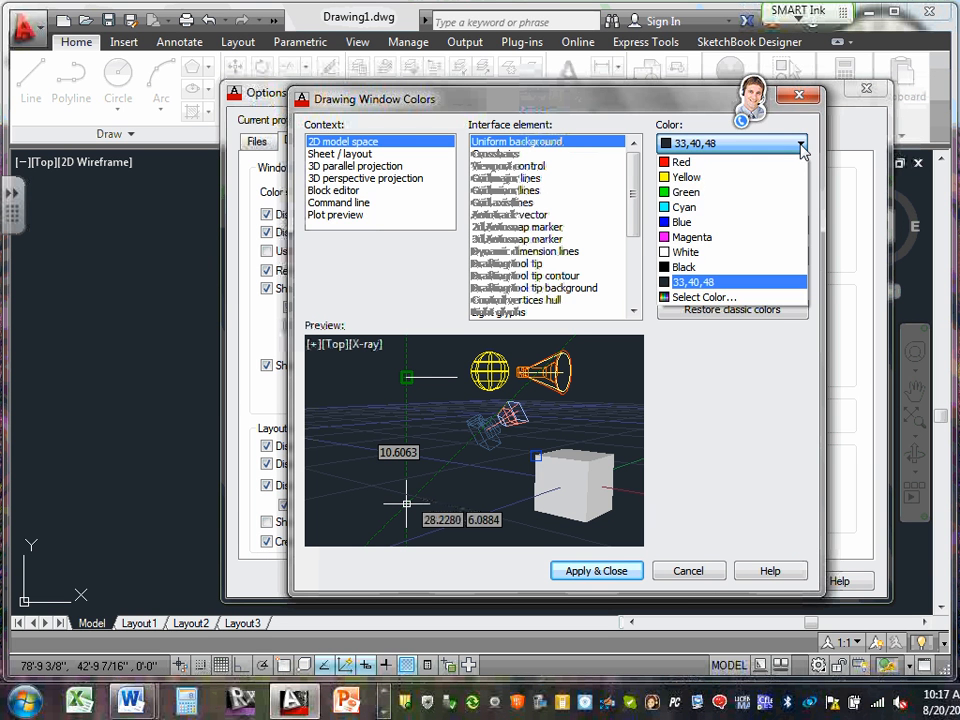
left_click(733, 166)
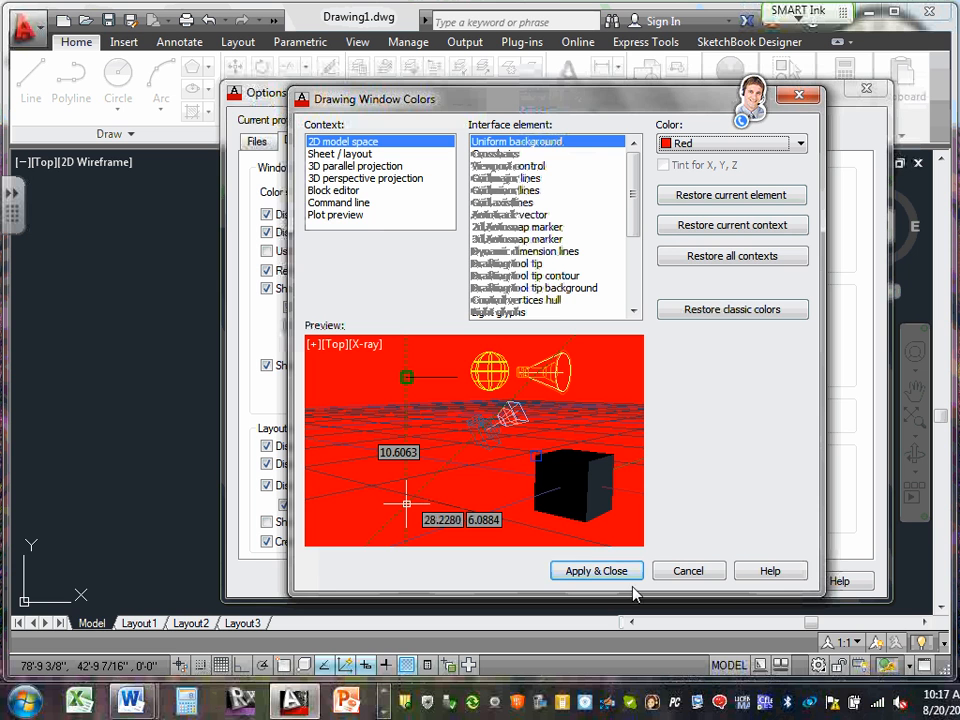
left_click(597, 571)
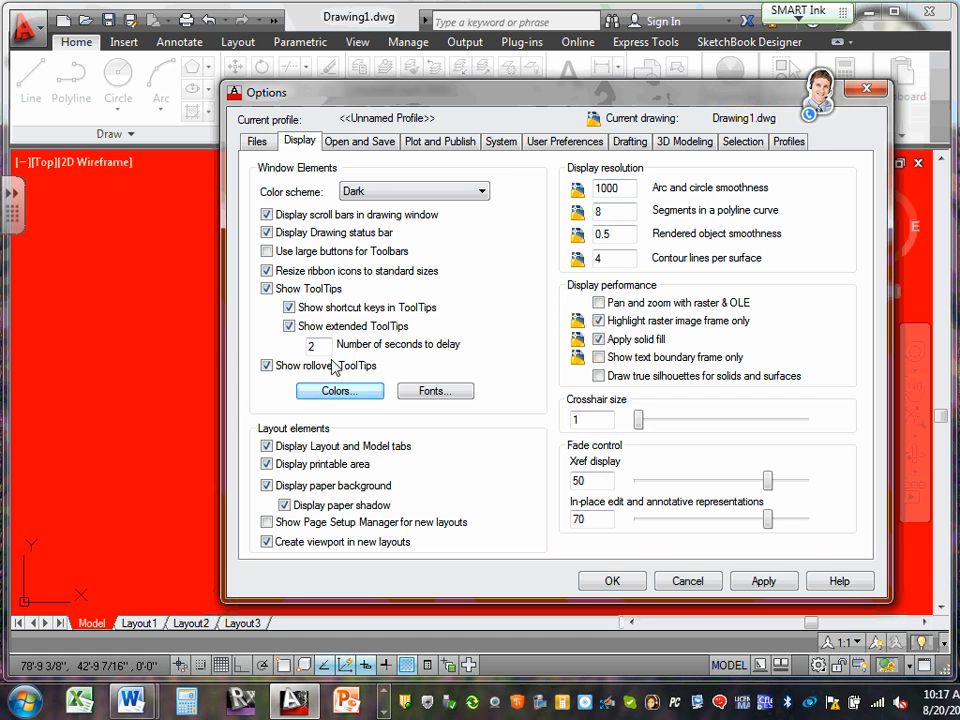
Change the uniform background colour of 2D model space to White and apply it
left_click(341, 391)
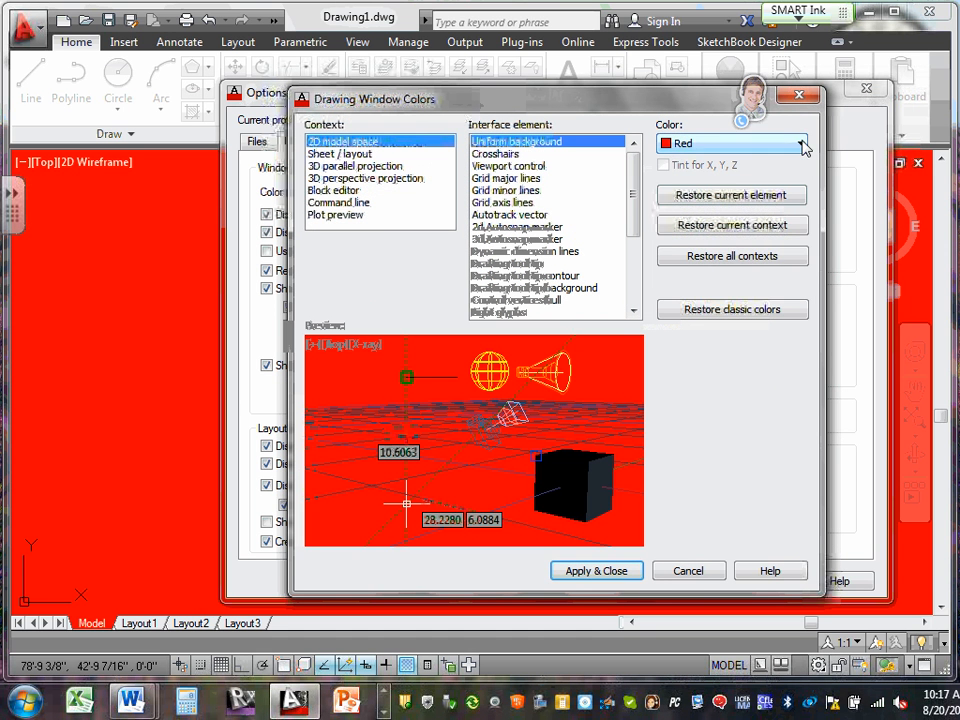
left_click(785, 144)
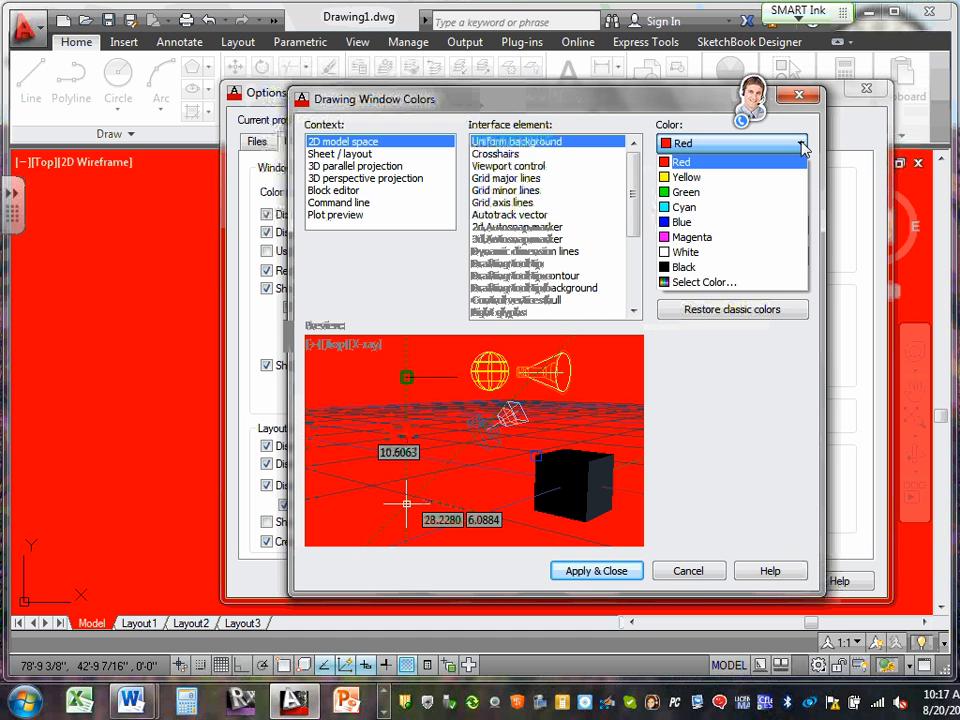
left_click(730, 252)
left_click(612, 571)
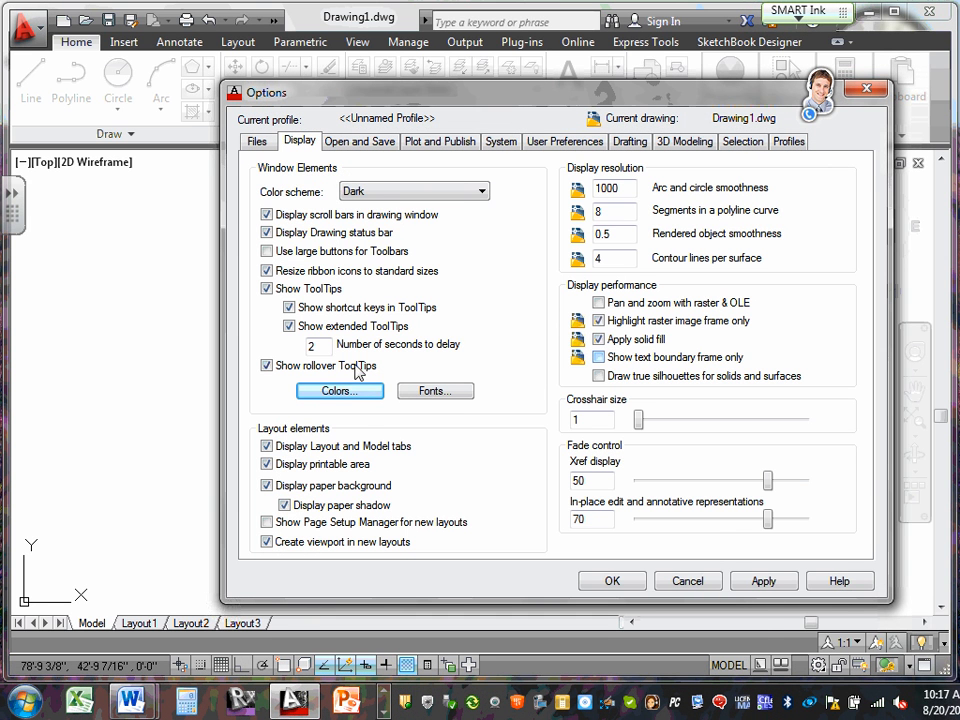
Change the uniform background colour of 2D model space to Magenta and apply it
left_click(338, 390)
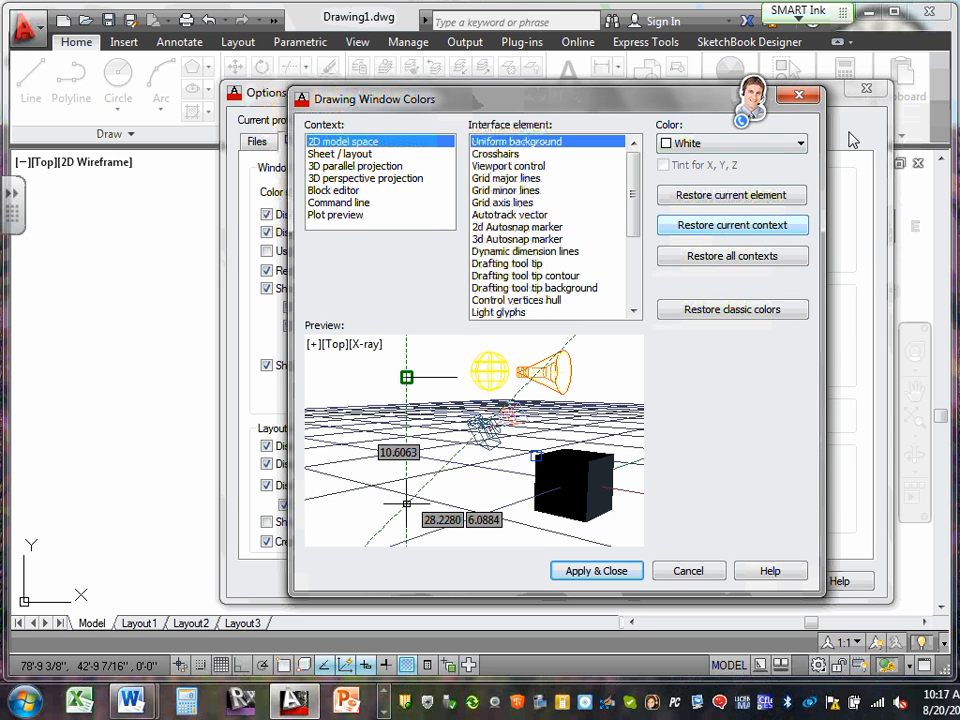
left_click(800, 144)
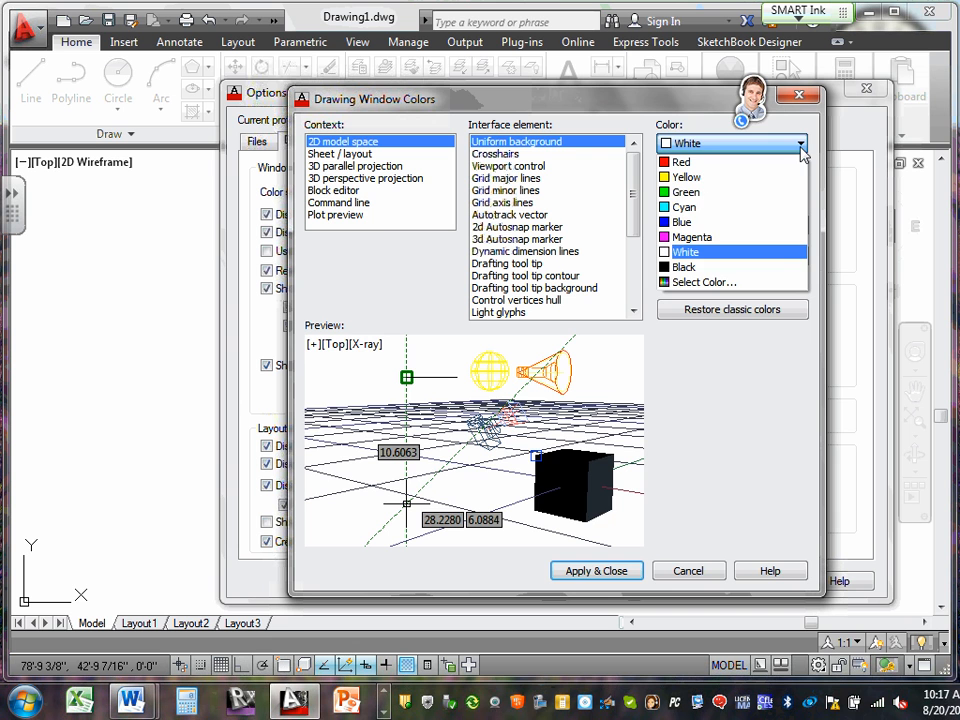
left_click(719, 238)
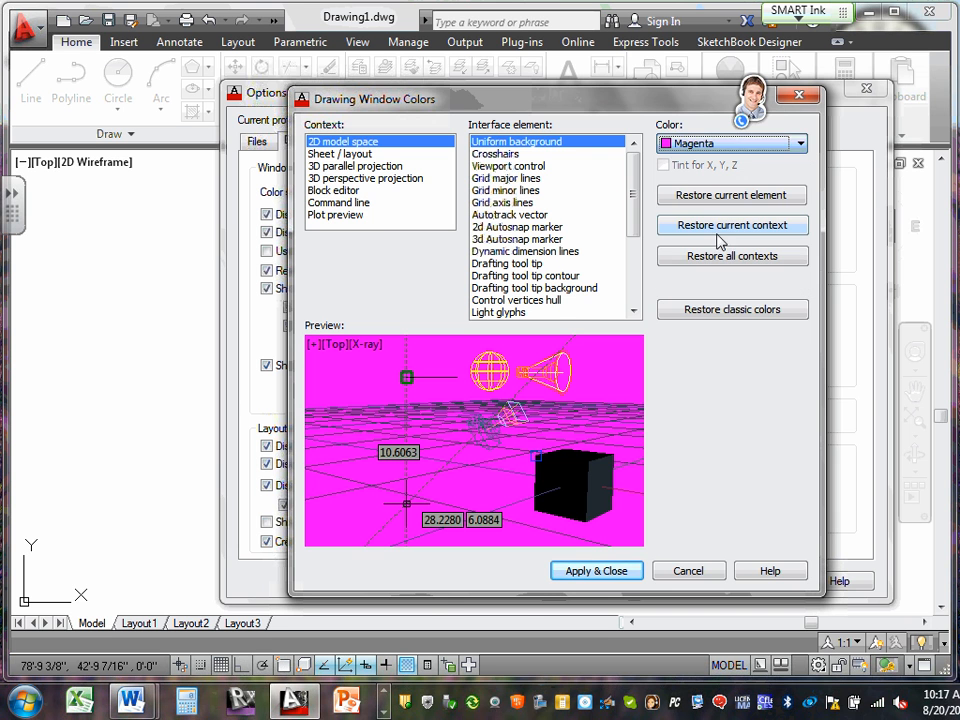
left_click(576, 571)
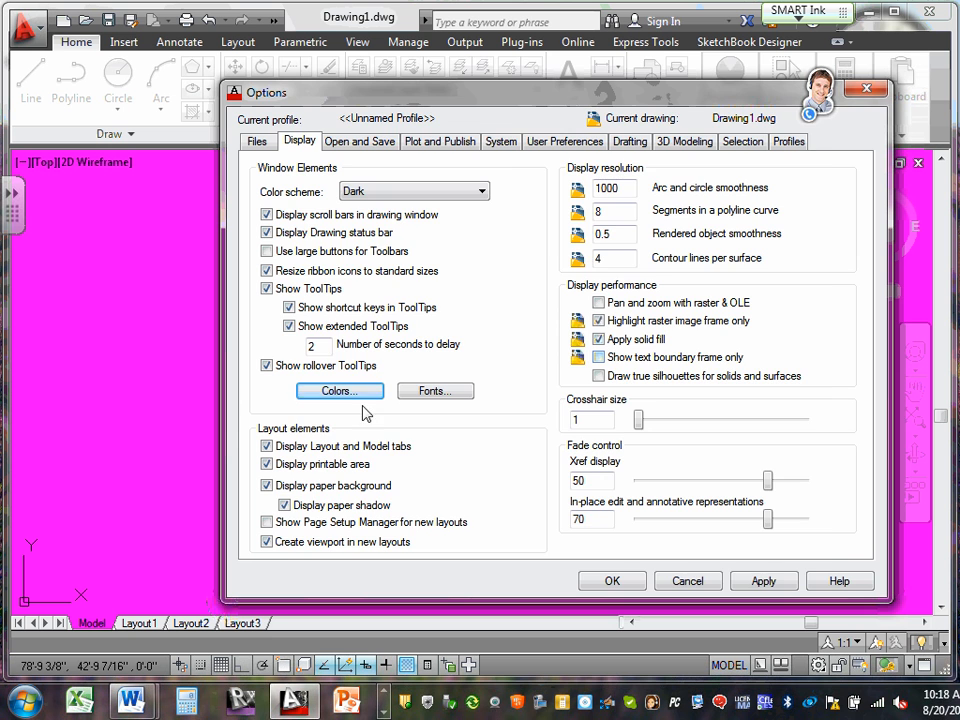
Set the uniform background colour of the Sheet / layout context to Blue and apply it
left_click(322, 391)
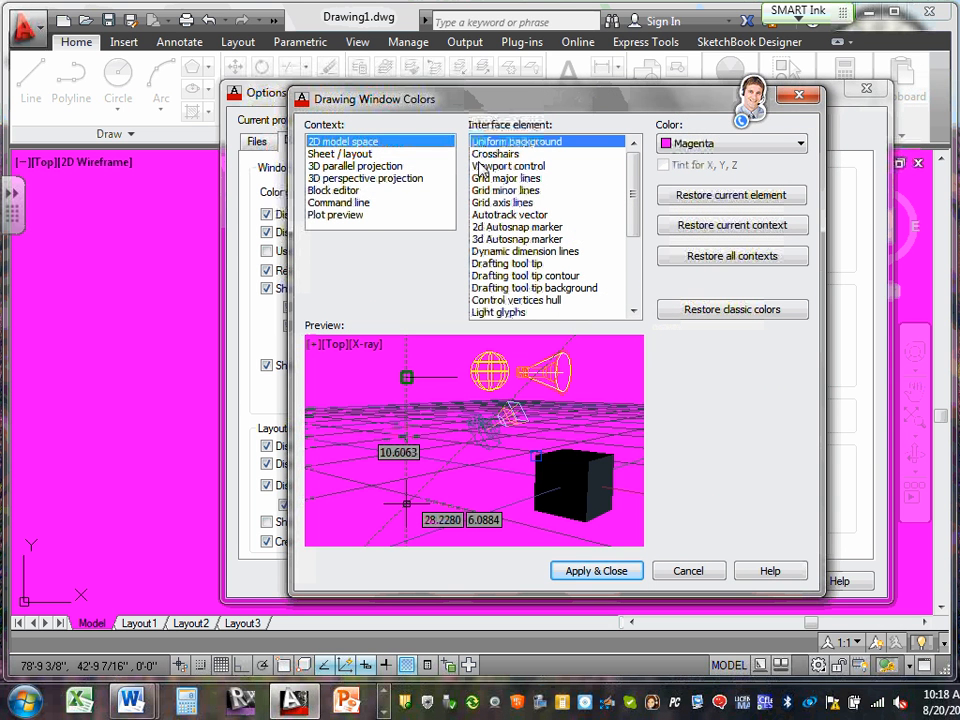
left_click(365, 154)
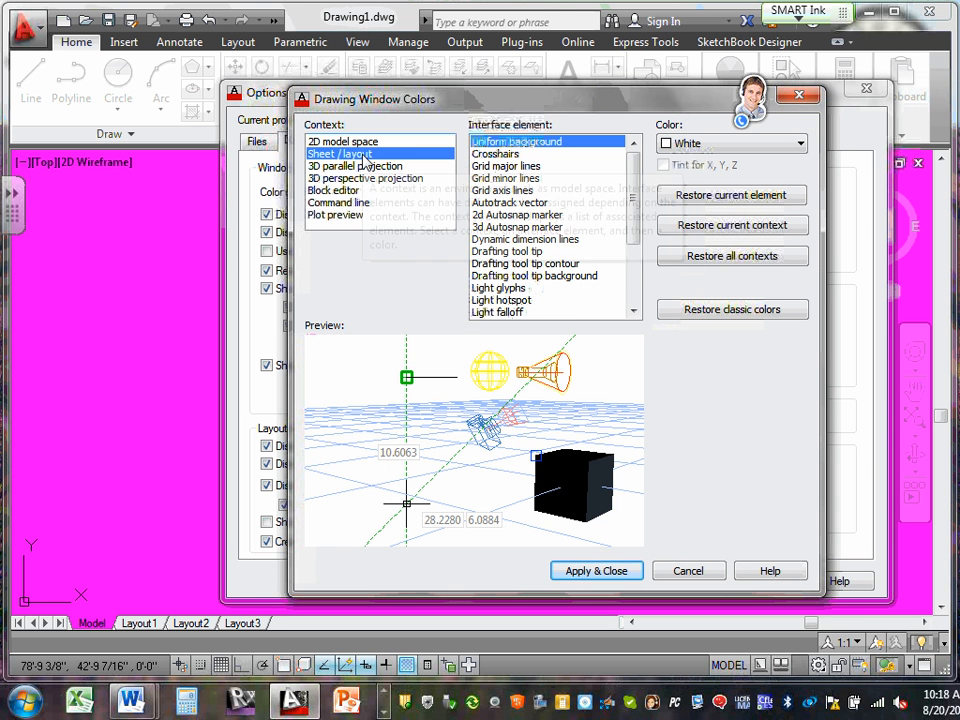
left_click(364, 141)
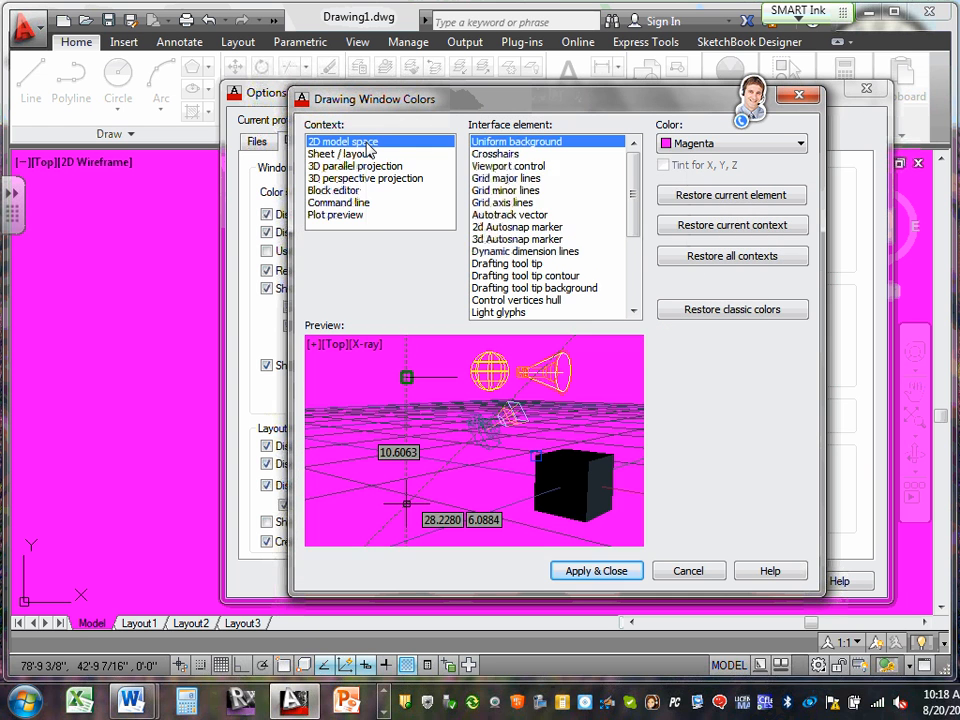
left_click(364, 155)
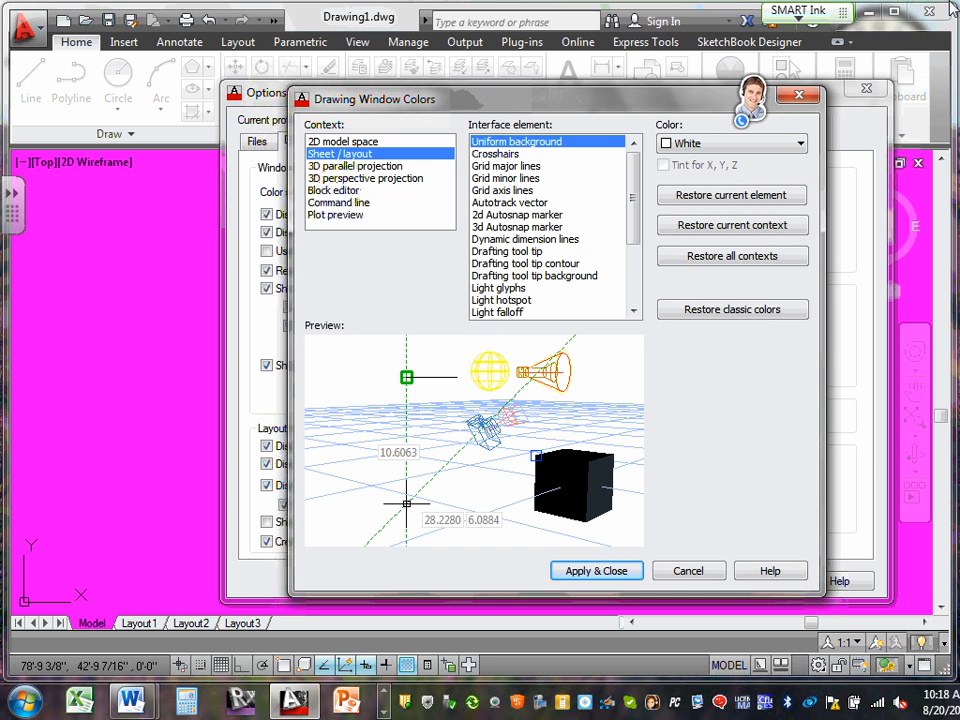
left_click(800, 145)
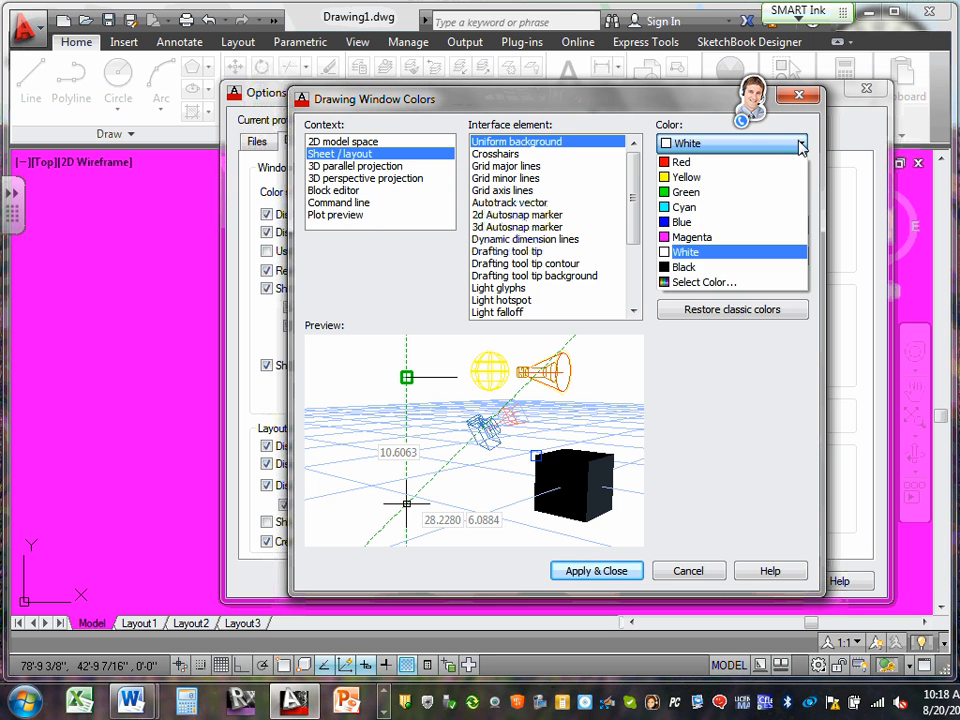
left_click(676, 224)
left_click(570, 576)
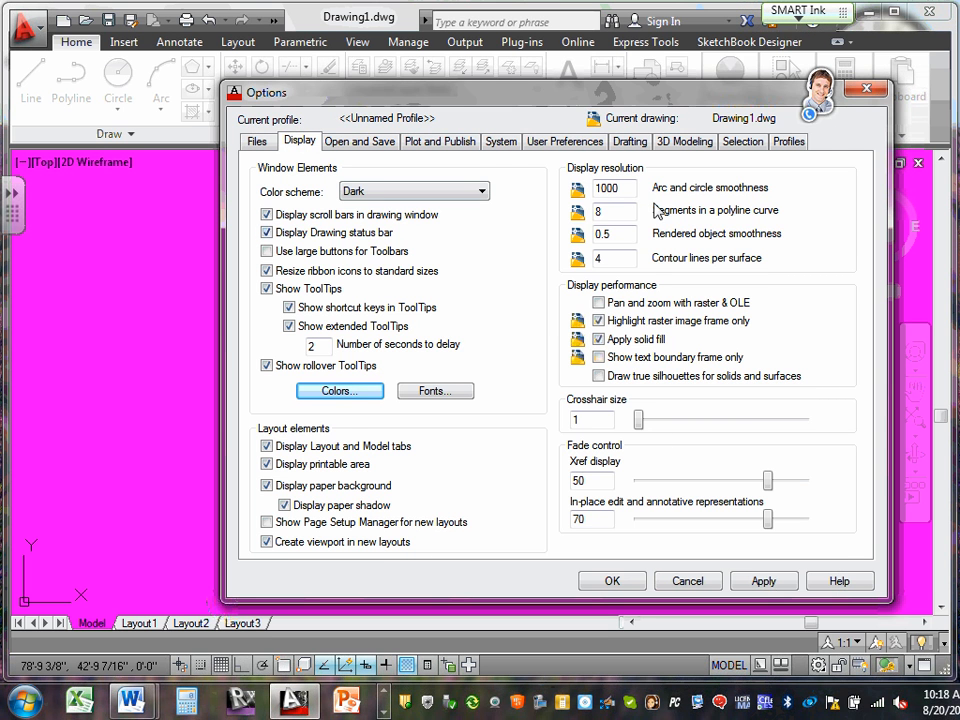
Set the uniform background colour of 2D model space to Black and apply it
left_click(347, 394)
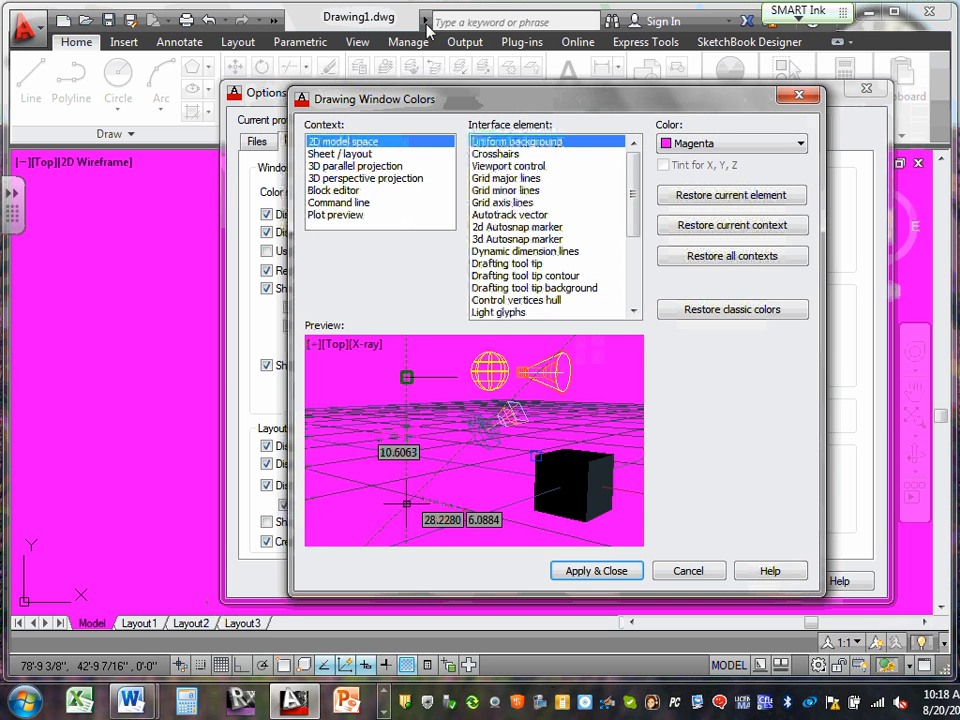
left_click(800, 143)
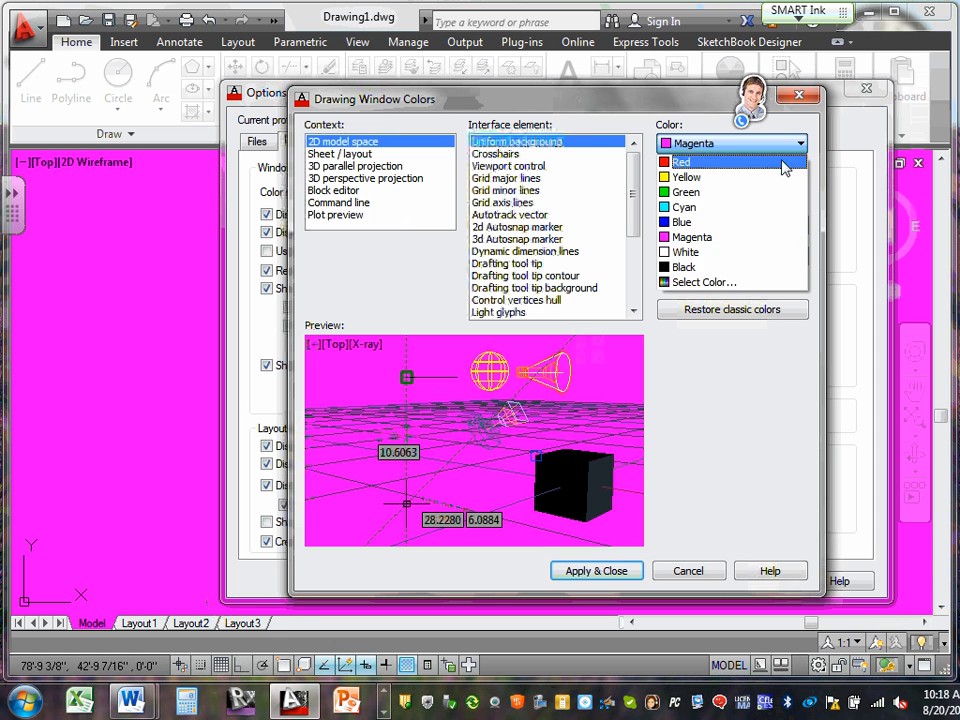
left_click(672, 268)
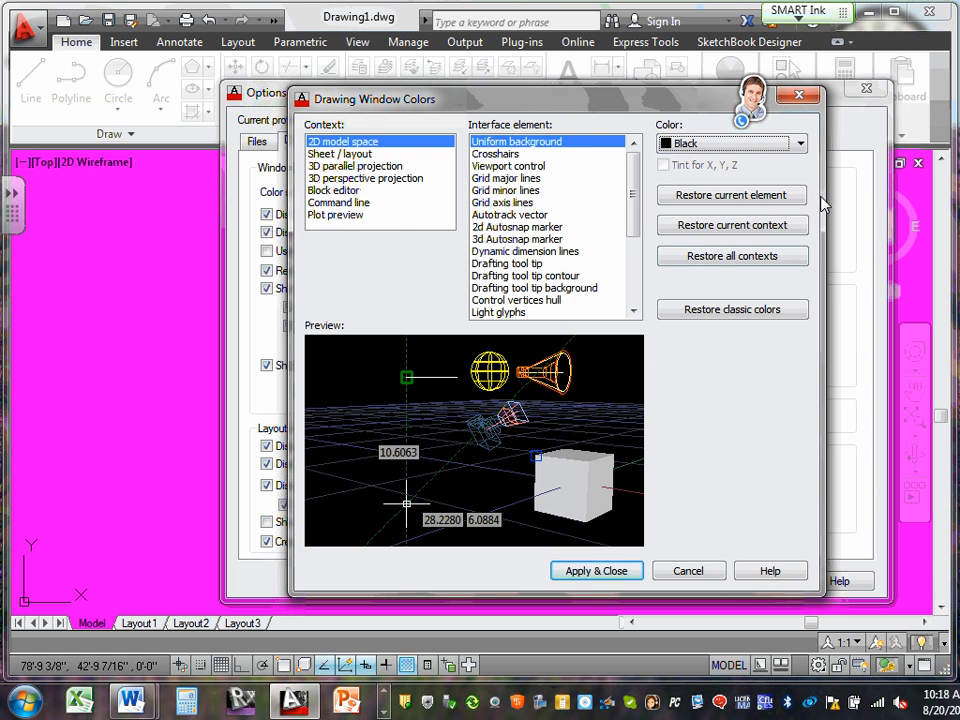
left_click(562, 571)
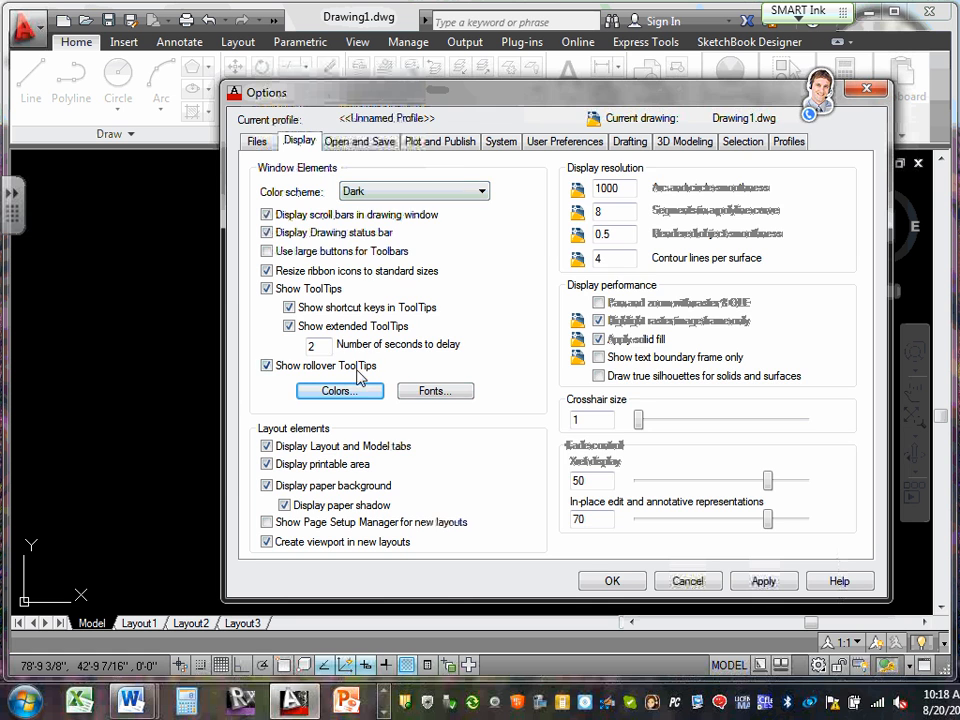
Set the uniform background colour of the Sheet / layout context to White and apply it
left_click(340, 390)
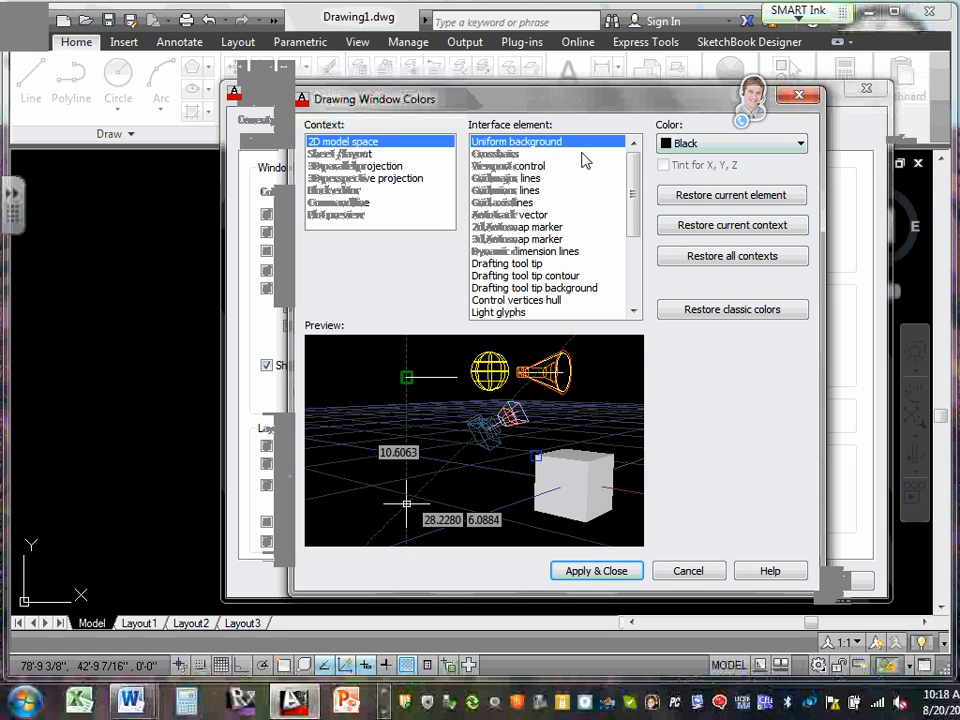
left_click(340, 153)
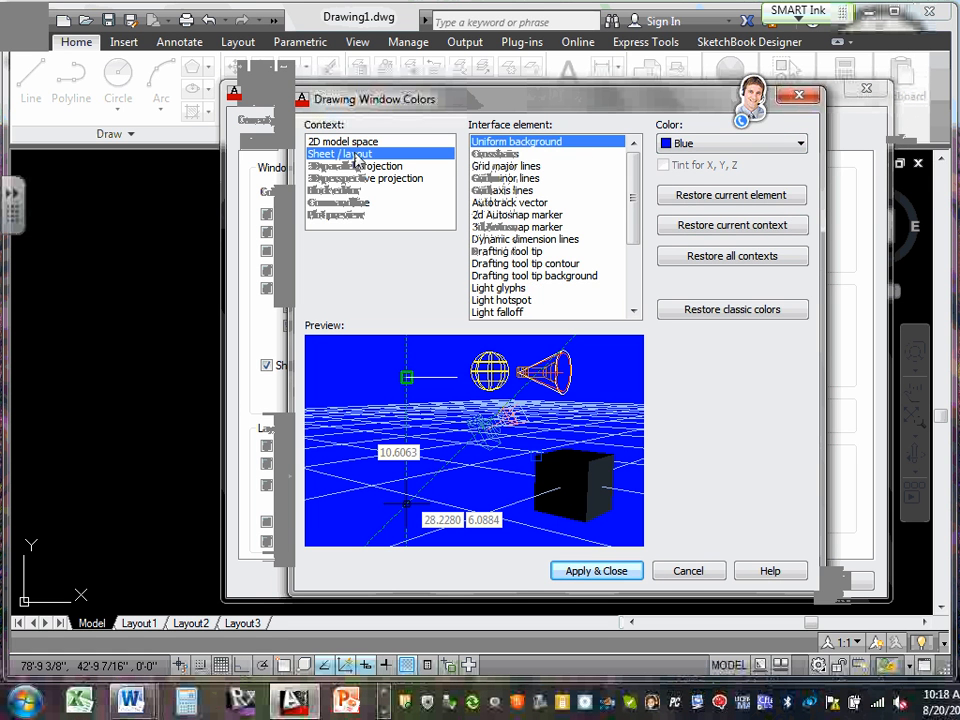
left_click(799, 145)
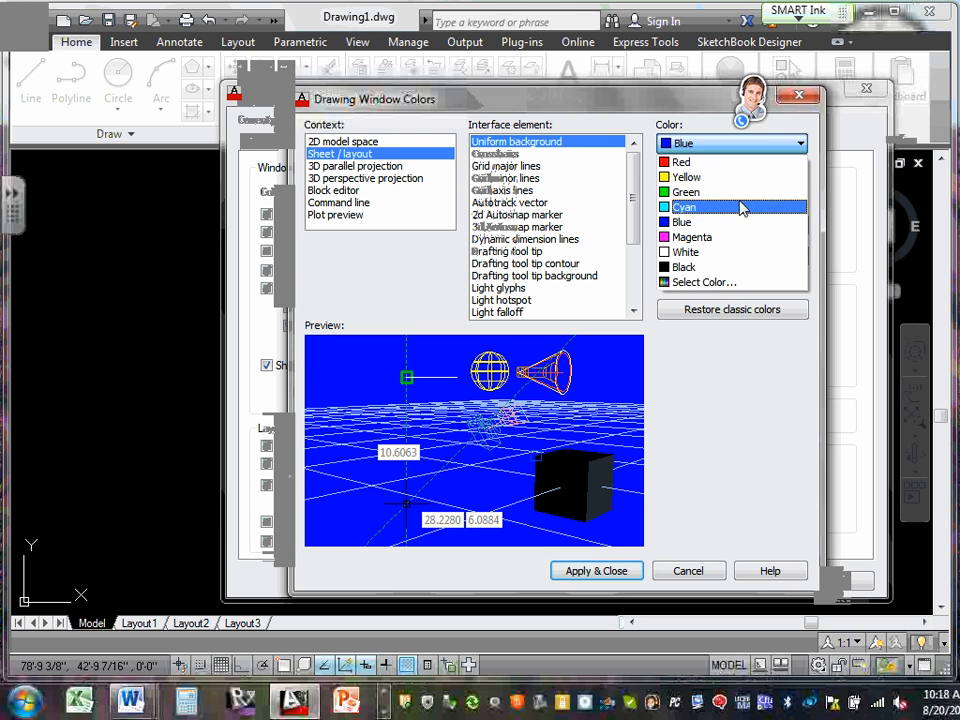
left_click(726, 254)
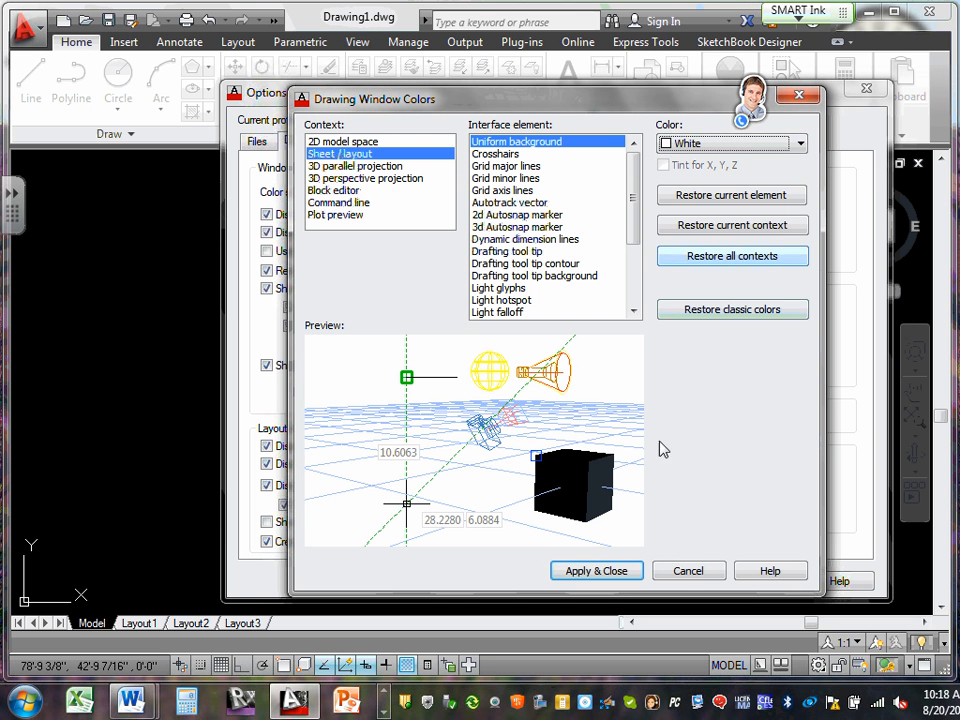
left_click(600, 571)
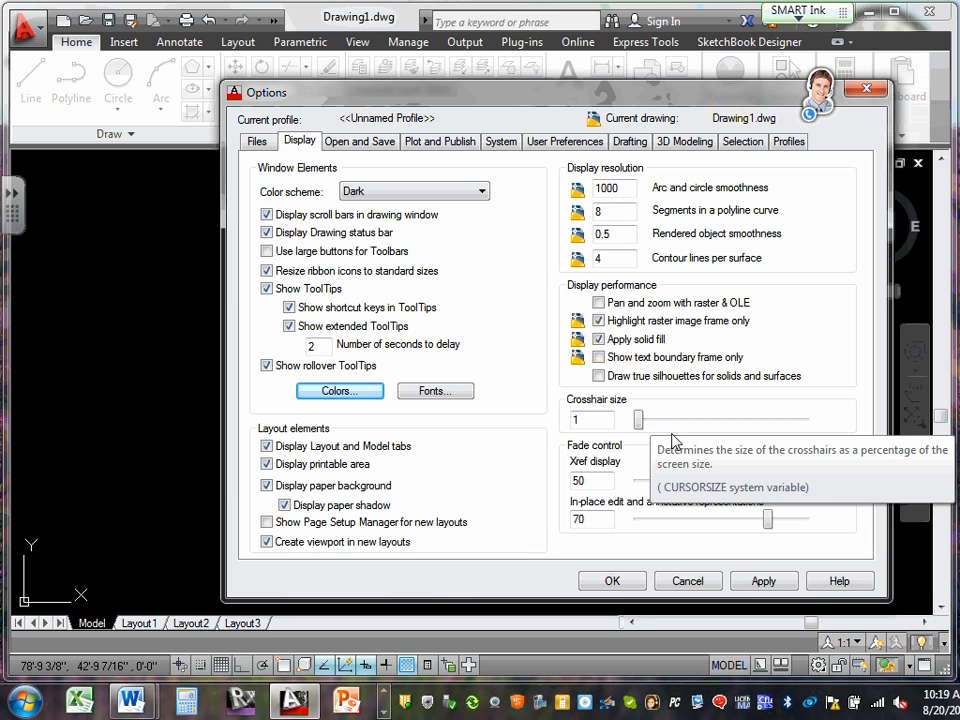
Increase the crosshair size to 100 in the display settings and accept the options
mouse_move(640, 422)
left_mouse_down()
mouse_move(671, 421)
mouse_move(624, 421)
left_mouse_up()
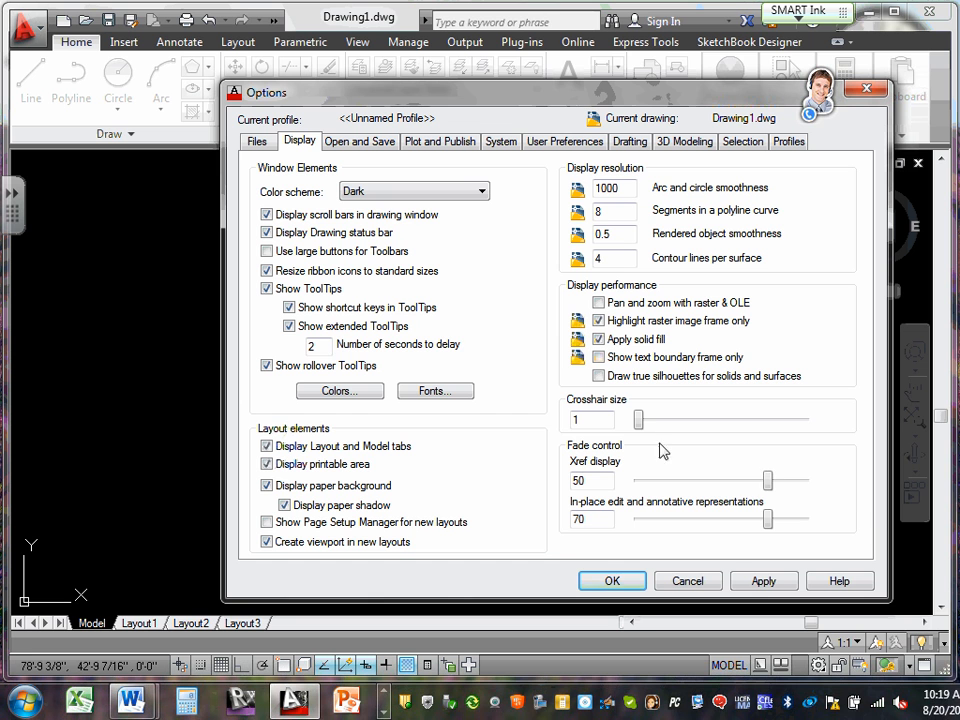
left_click_drag(641, 420, 810, 421)
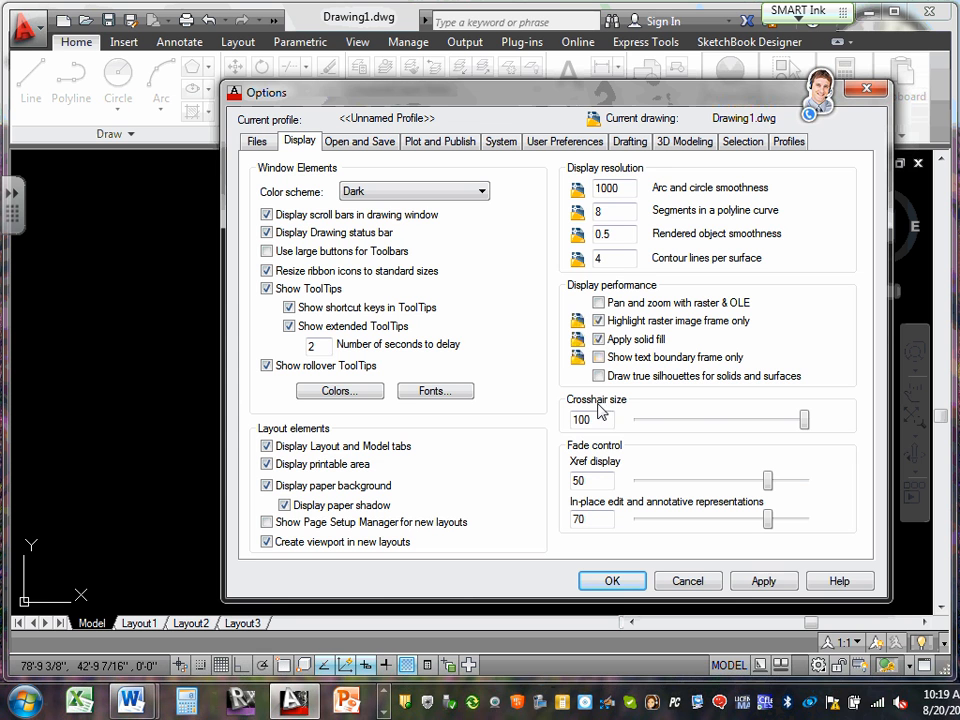
left_click(611, 580)
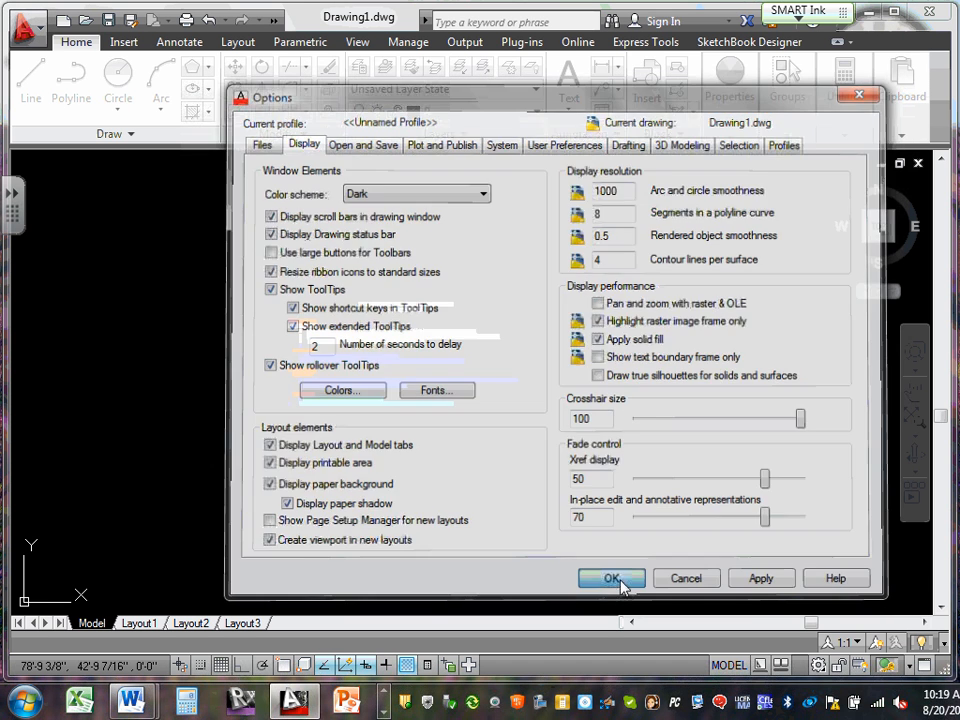
Examine the textbook and references text in model space at different magnifications using the full-screen crosshairs
scroll(390, 342, "up", 6)
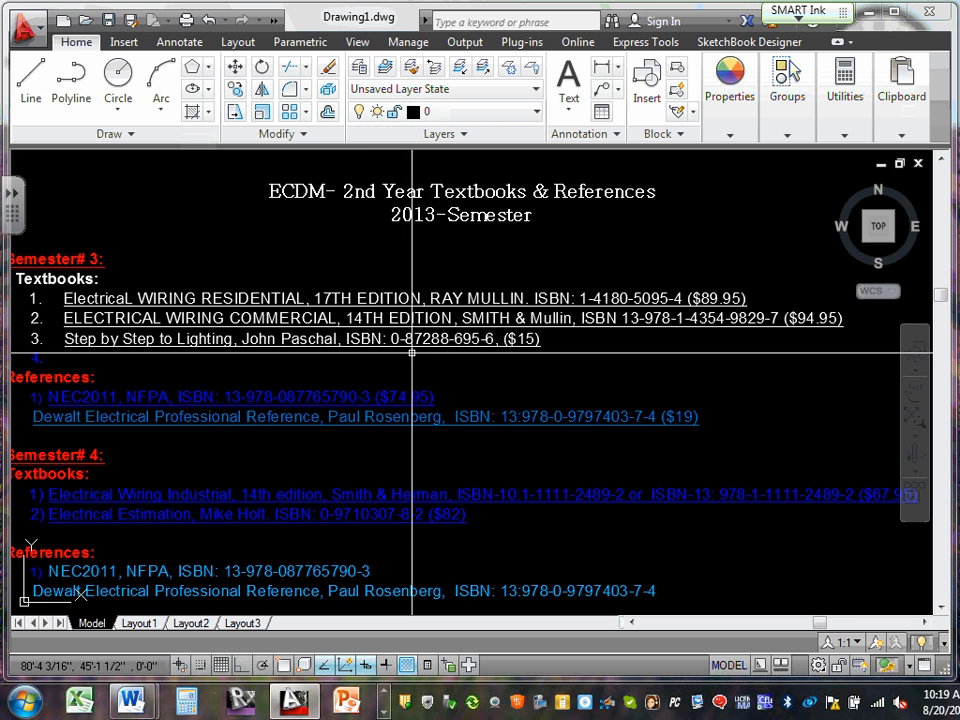
scroll(360, 365, "down", 5)
scroll(393, 368, "down", 5)
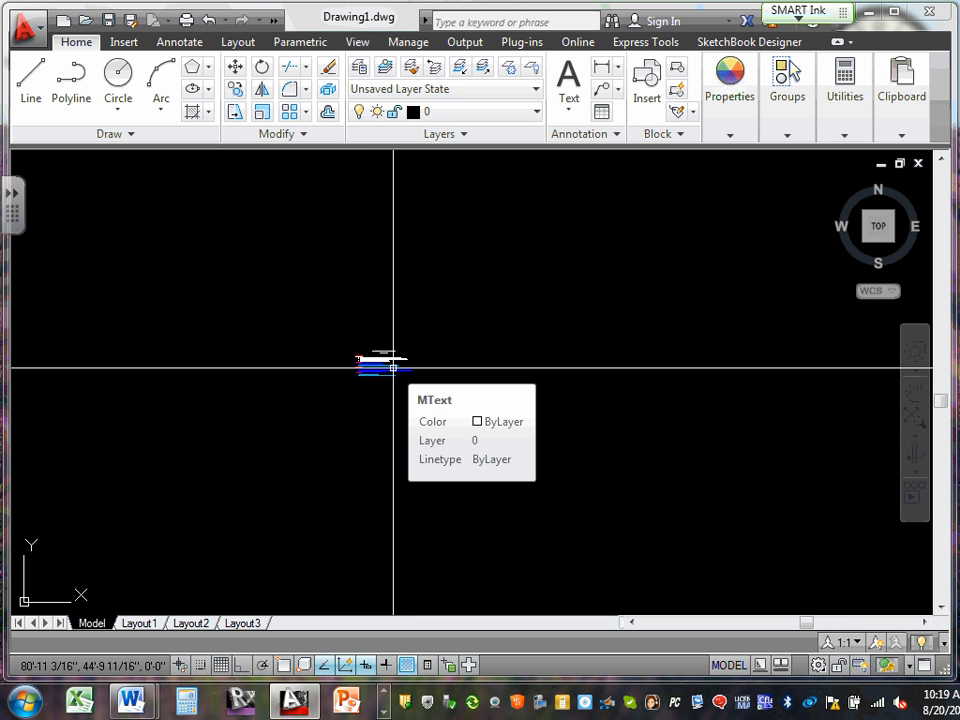
scroll(386, 366, "up", 6)
scroll(370, 368, "down", 6)
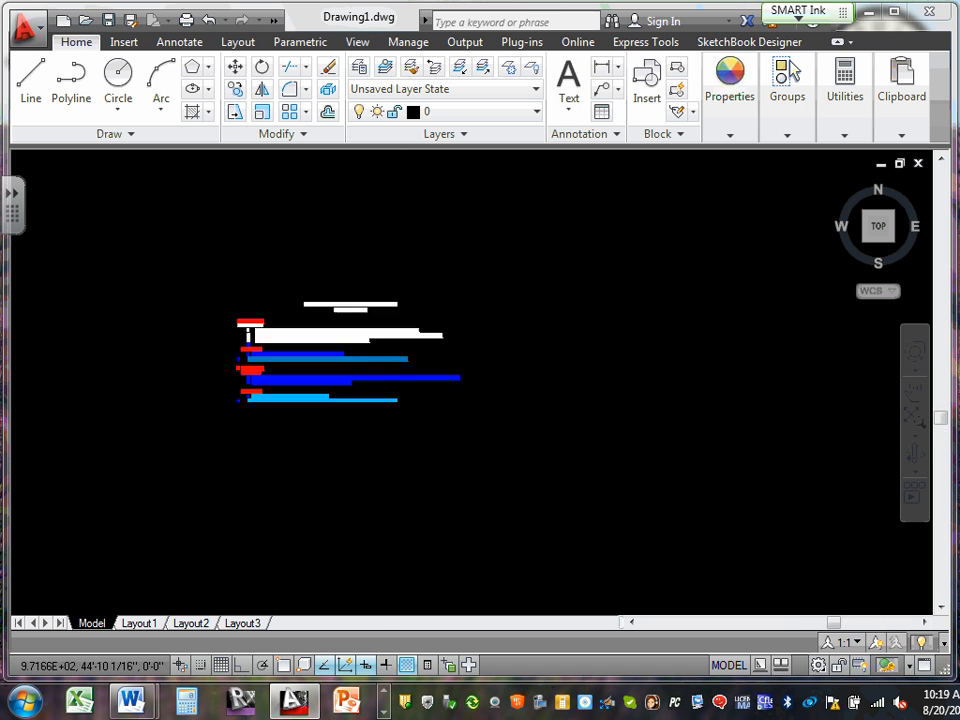
scroll(364, 368, "up", 8)
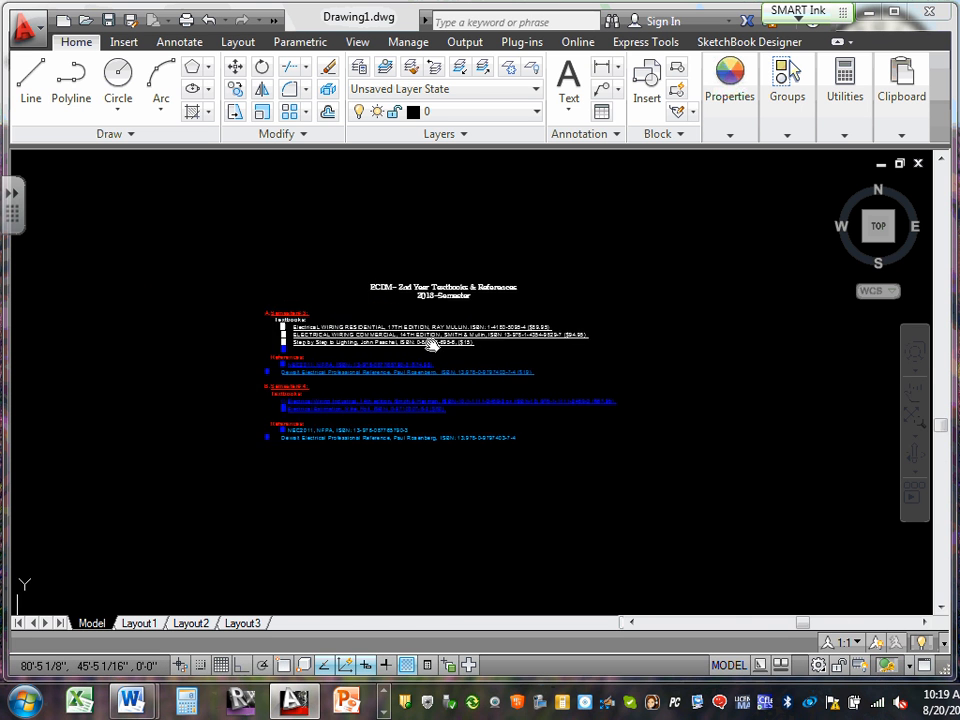
scroll(412, 489, "up", 4)
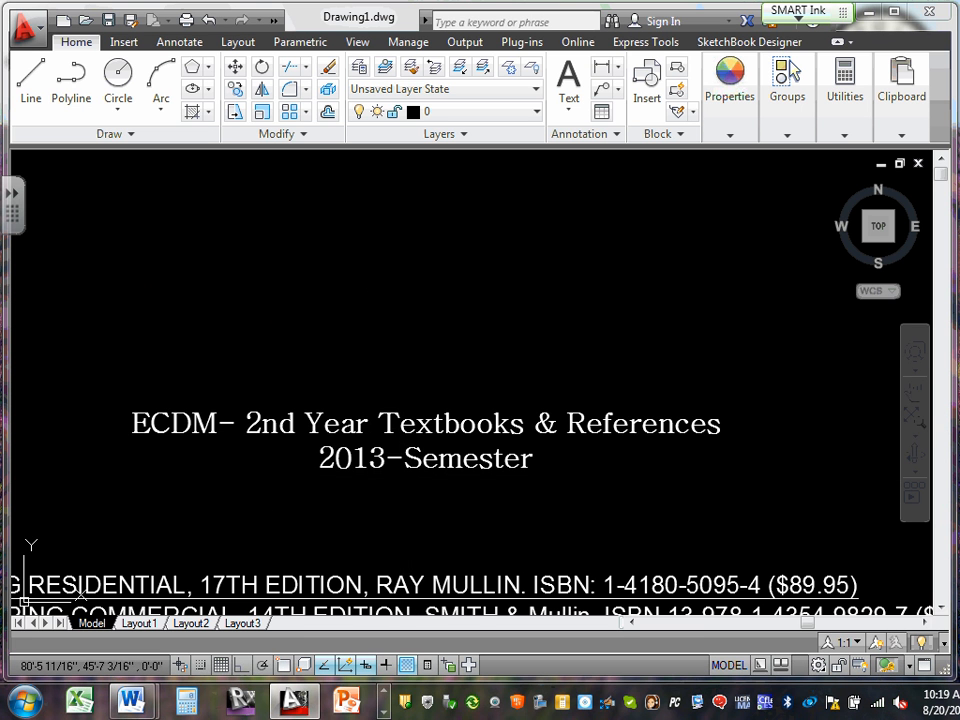
middle_click_drag(412, 458, 404, 387)
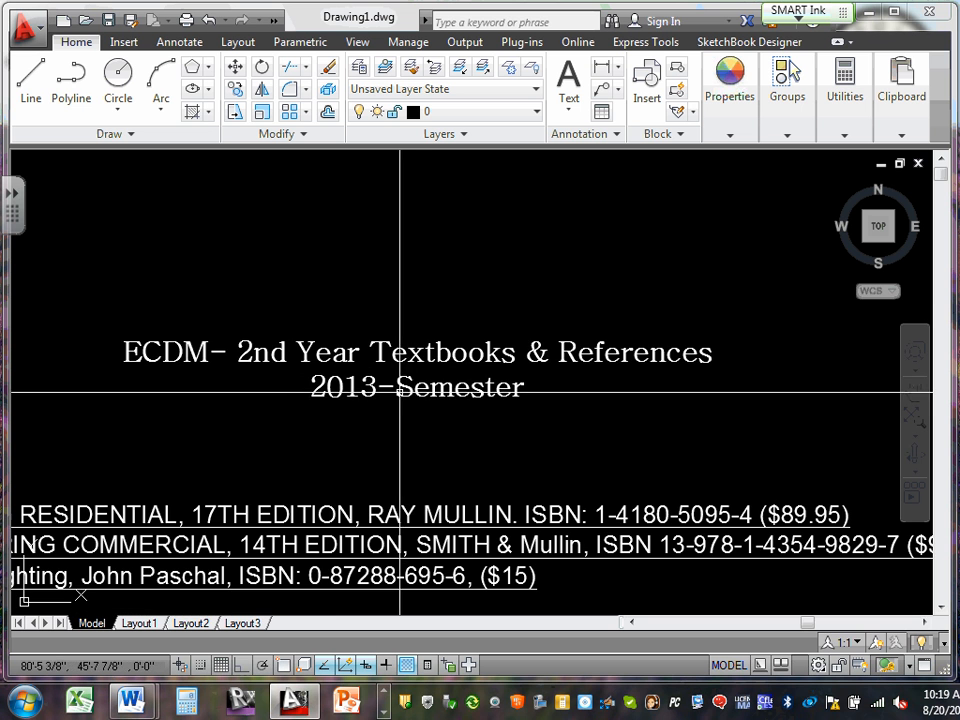
scroll(392, 394, "down", 4)
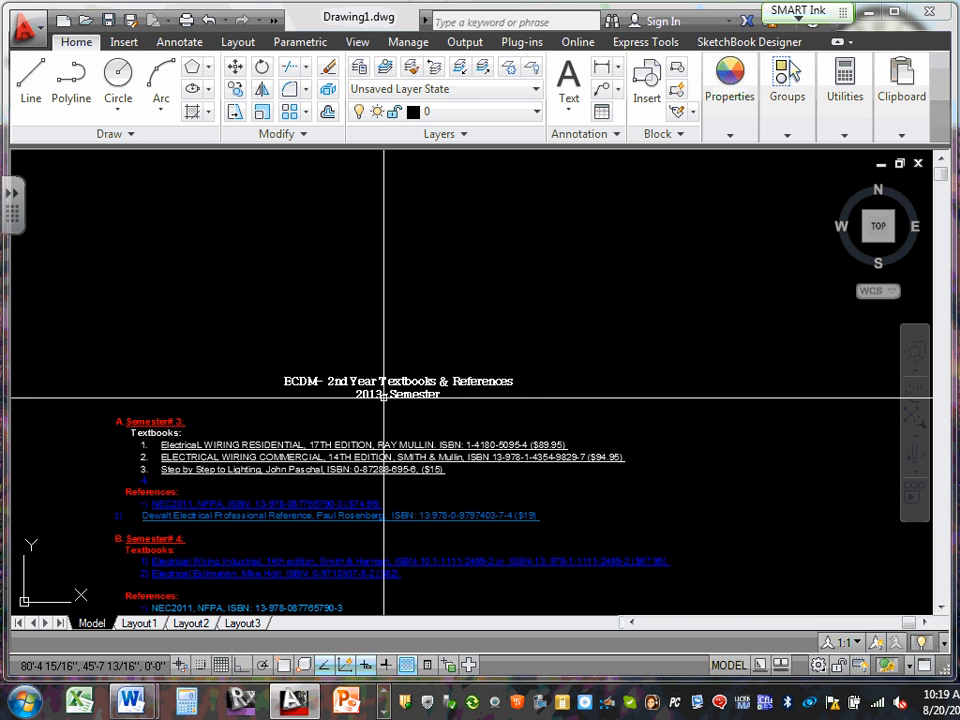
scroll(493, 392, "down", 6)
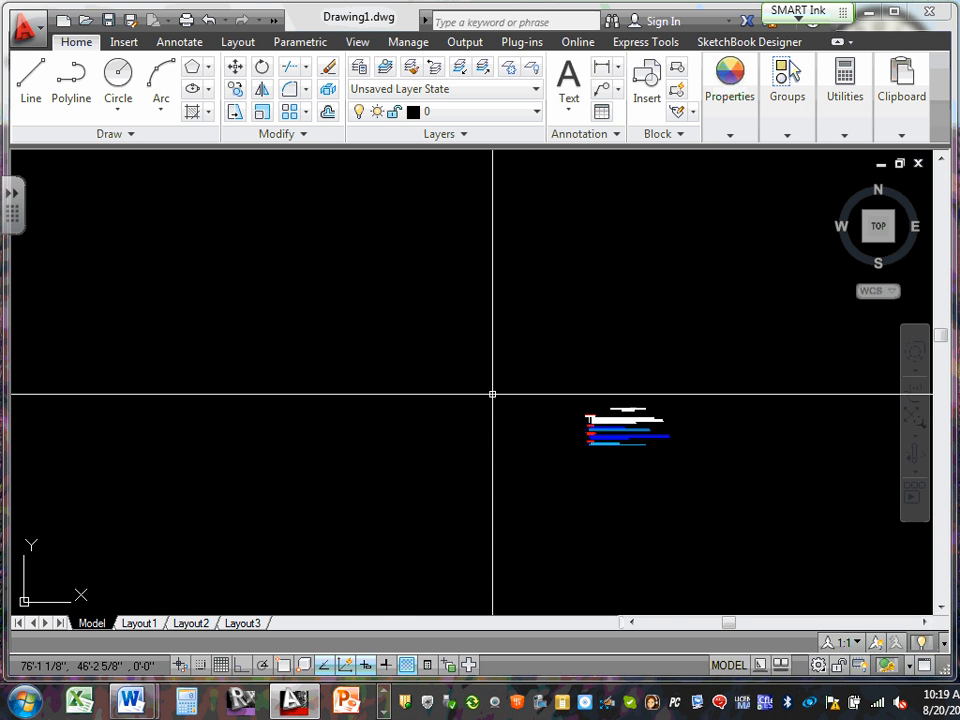
scroll(617, 411, "up", 4)
scroll(668, 405, "up", 2)
middle_click_drag(677, 425, 379, 366)
scroll(382, 366, "down", 6)
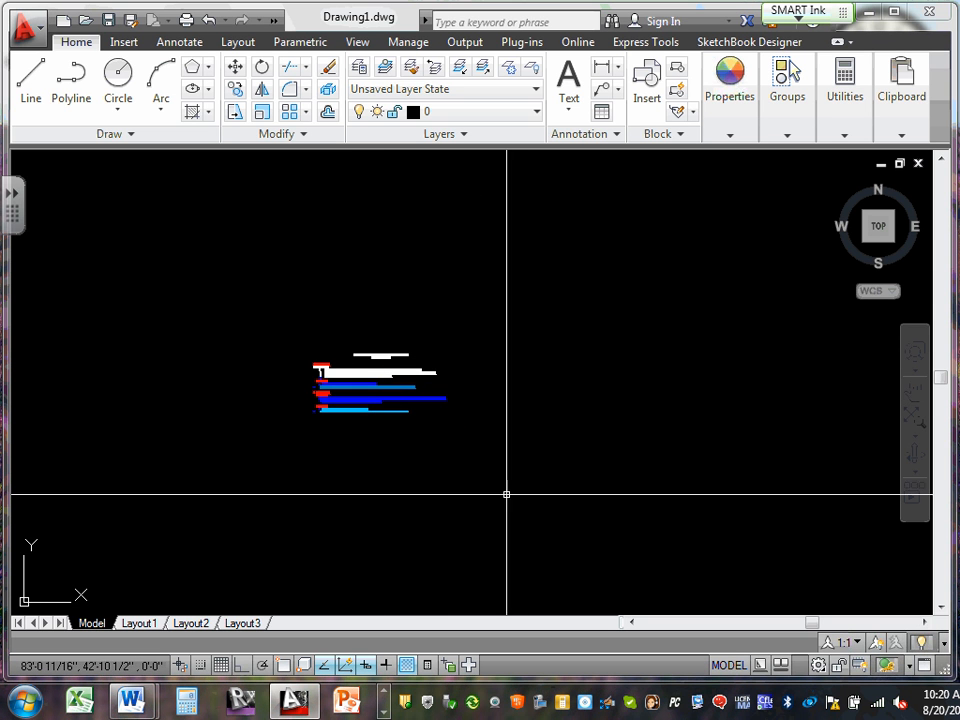
scroll(428, 366, "down", 2)
scroll(393, 355, "up", 8)
scroll(393, 355, "up", 2)
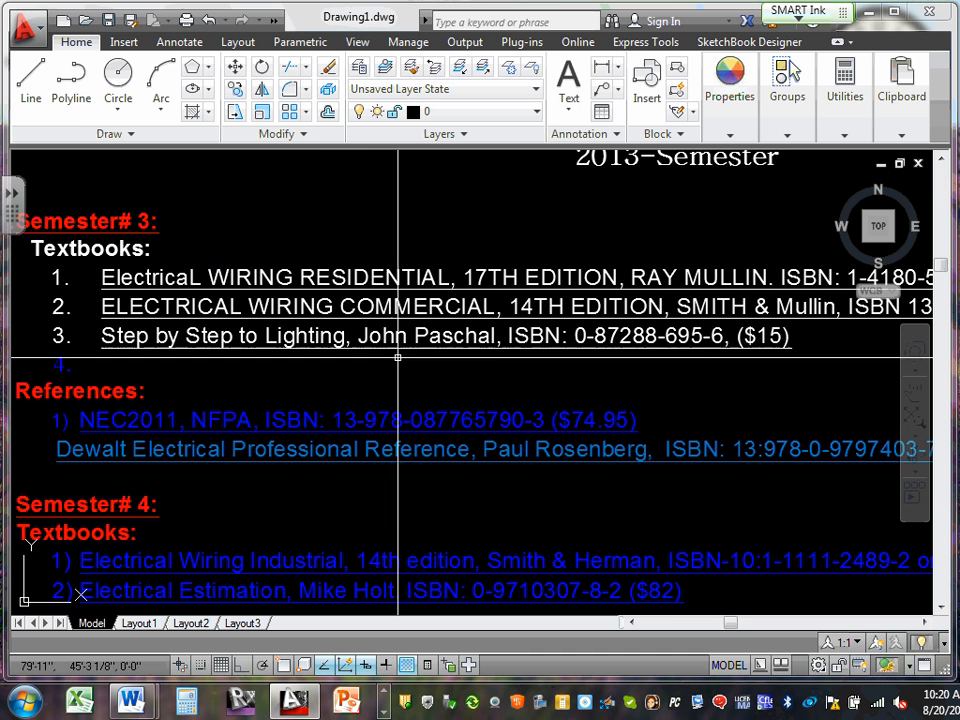
Reopen the Options display settings, set the crosshair size to 1, and apply the change
left_click(38, 36)
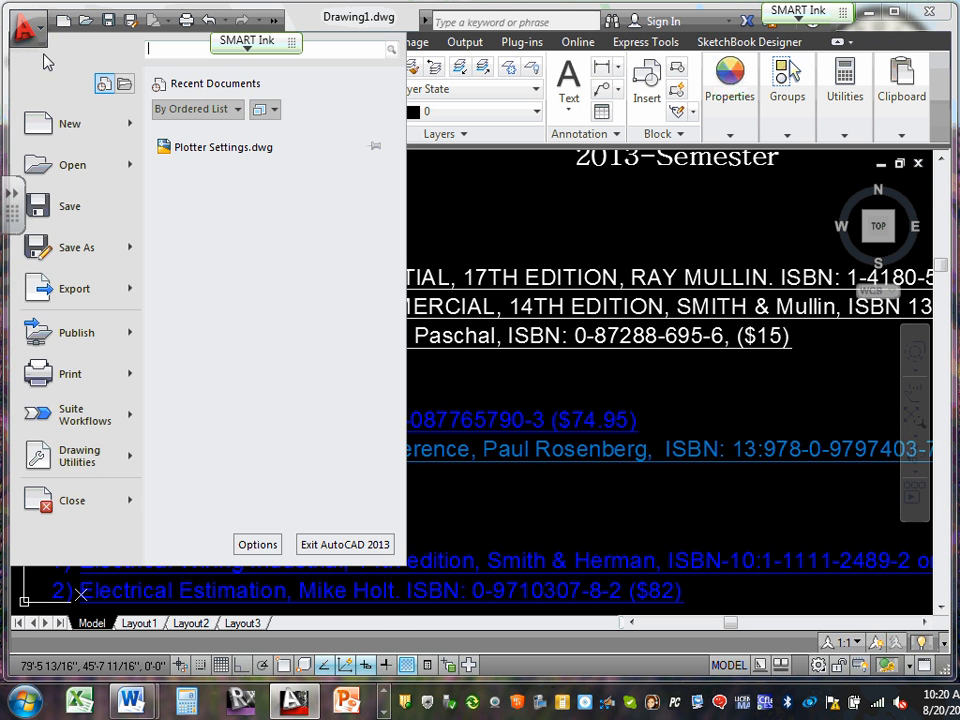
left_click(255, 544)
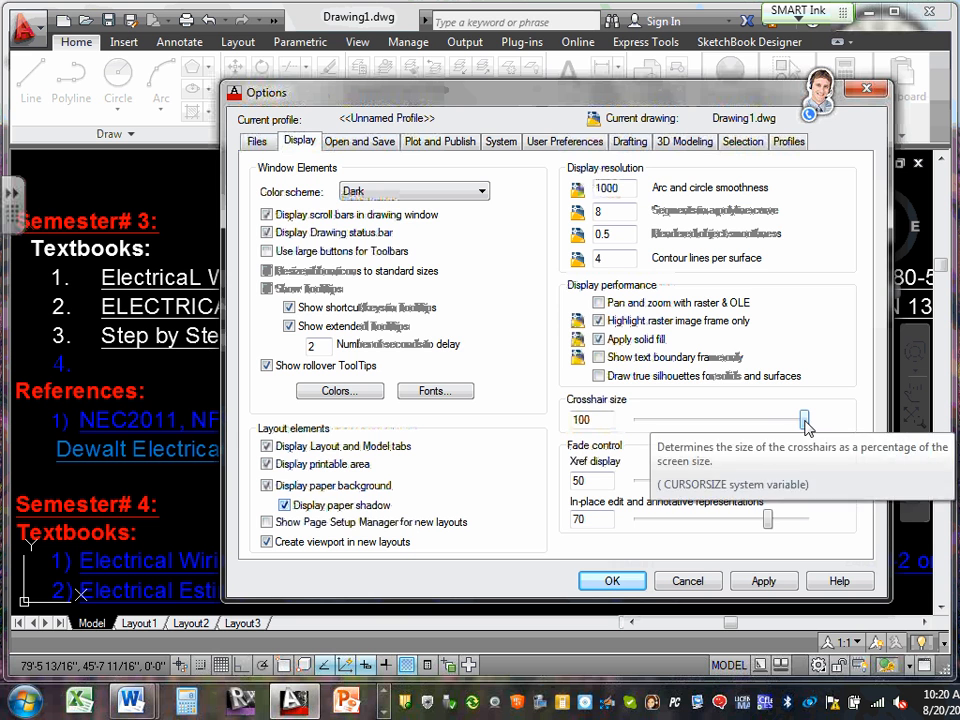
left_click_drag(800, 419, 638, 420)
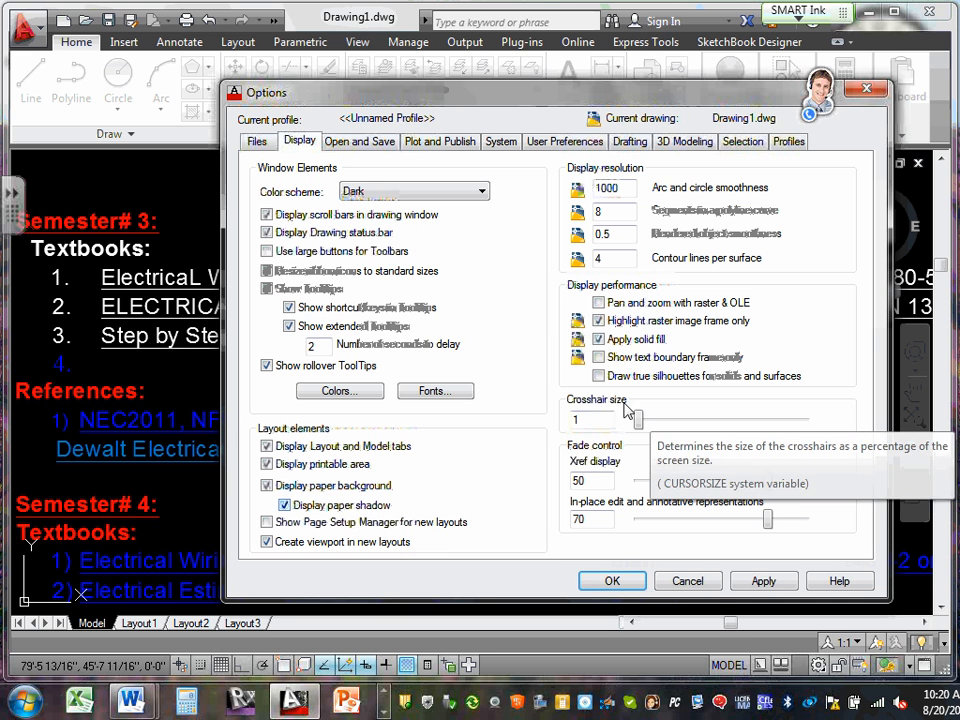
left_click(762, 582)
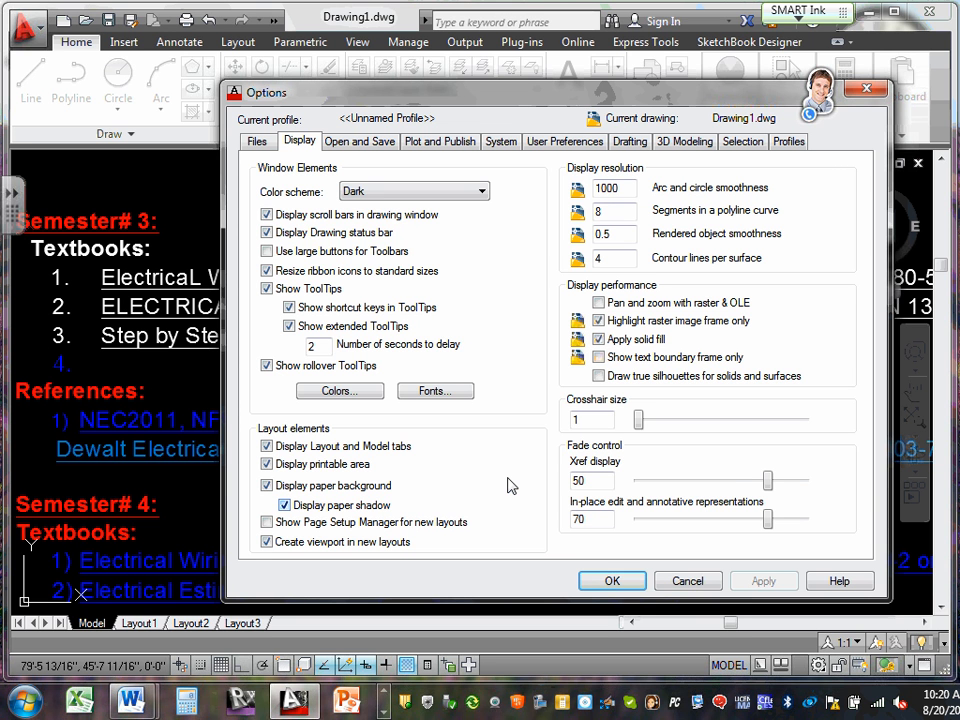
Review the Open and Save options and the file formats available for saving drawings by default
left_click(370, 143)
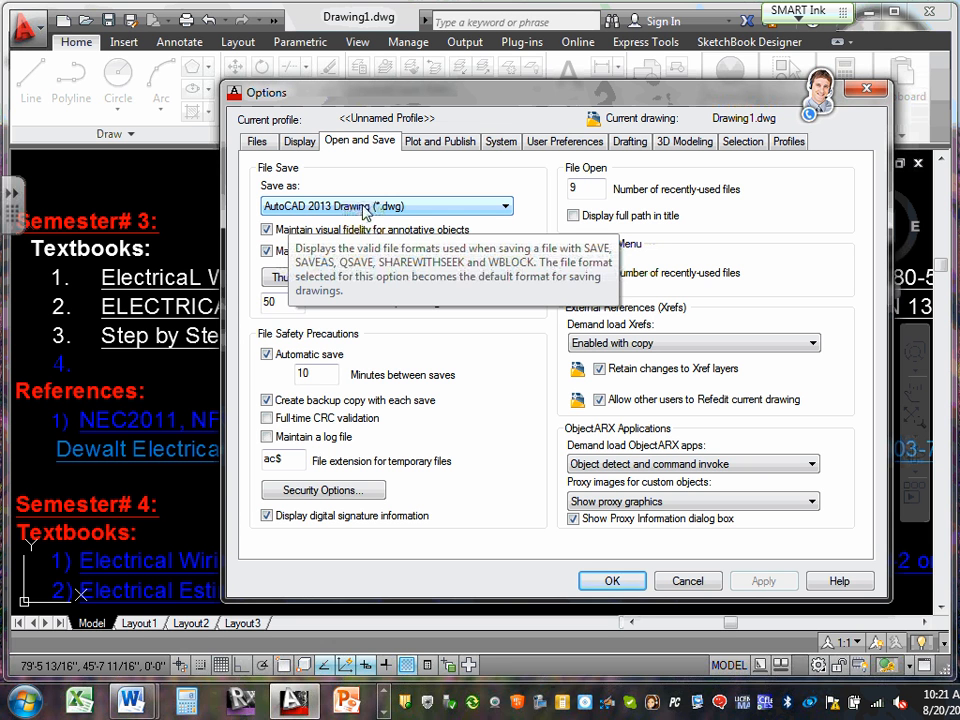
left_click(505, 206)
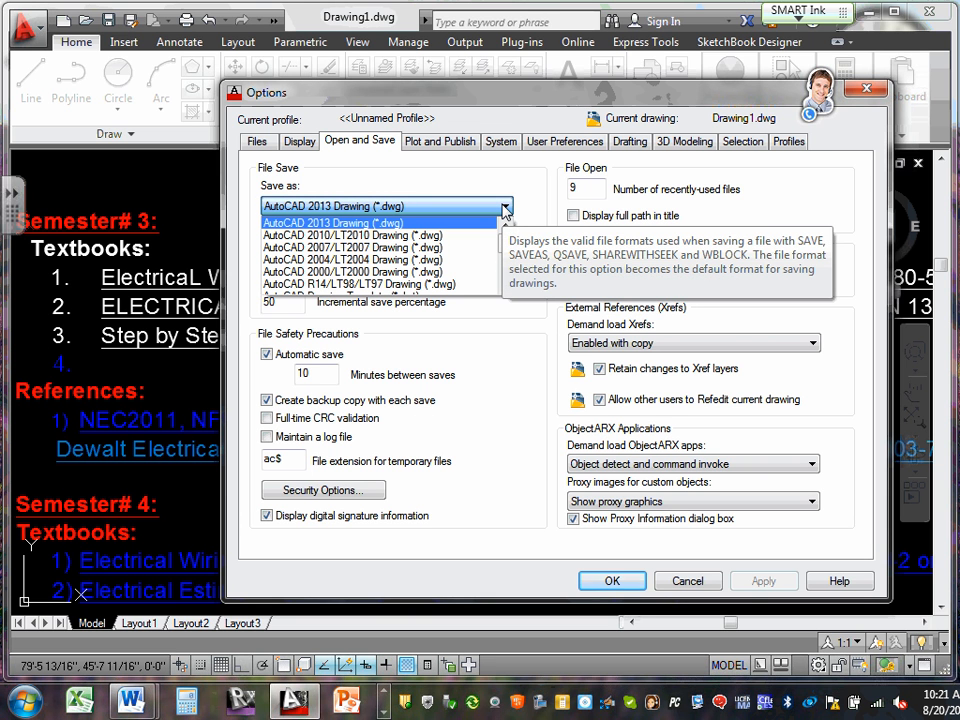
left_click(507, 166)
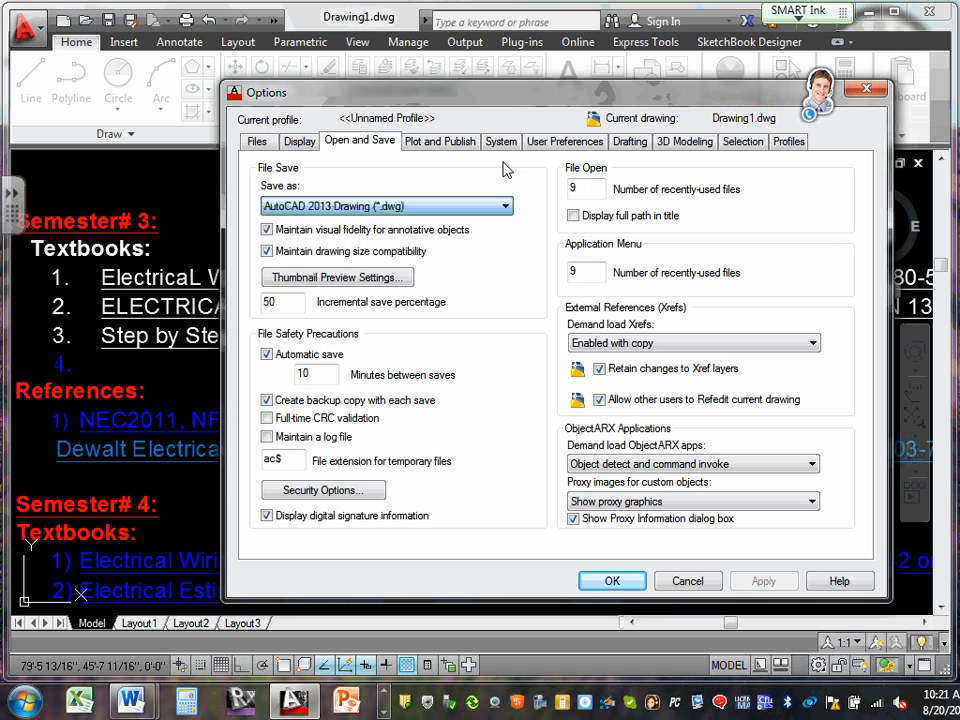
Browse the default save formats from the AutoCAD drawing versions through the DXF versions, then close the list without choosing another
left_click(510, 213)
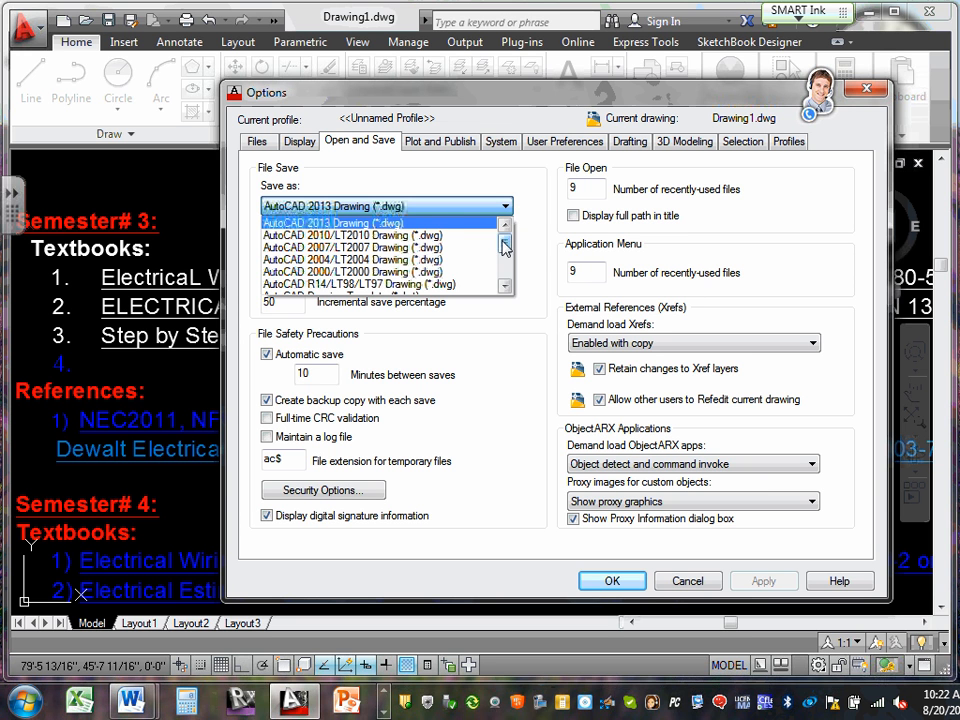
left_click_drag(505, 244, 504, 272)
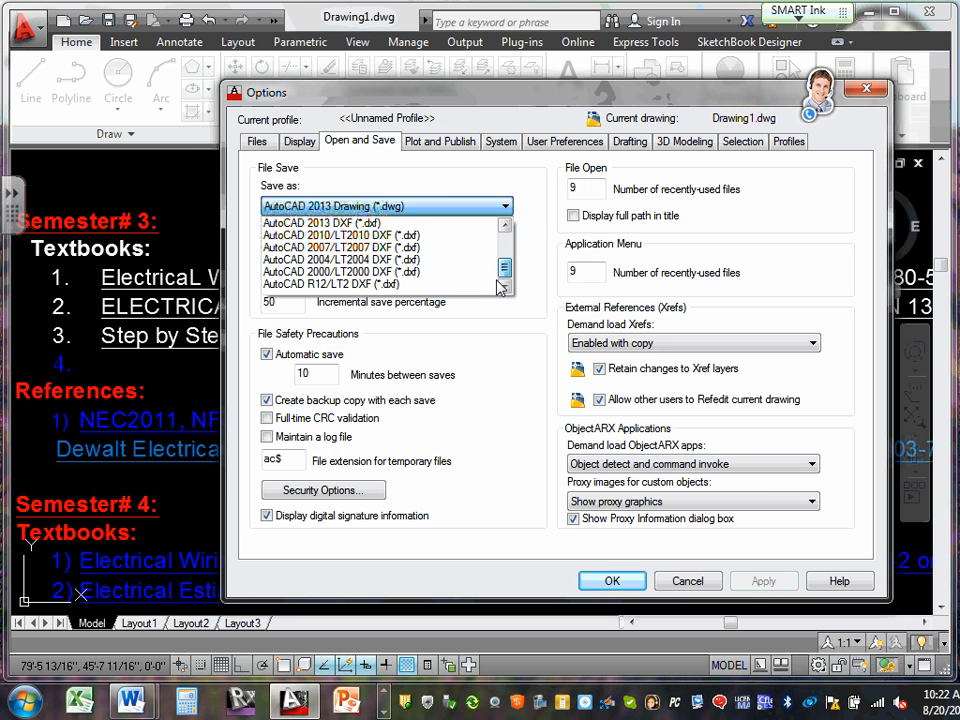
left_click_drag(504, 268, 507, 243)
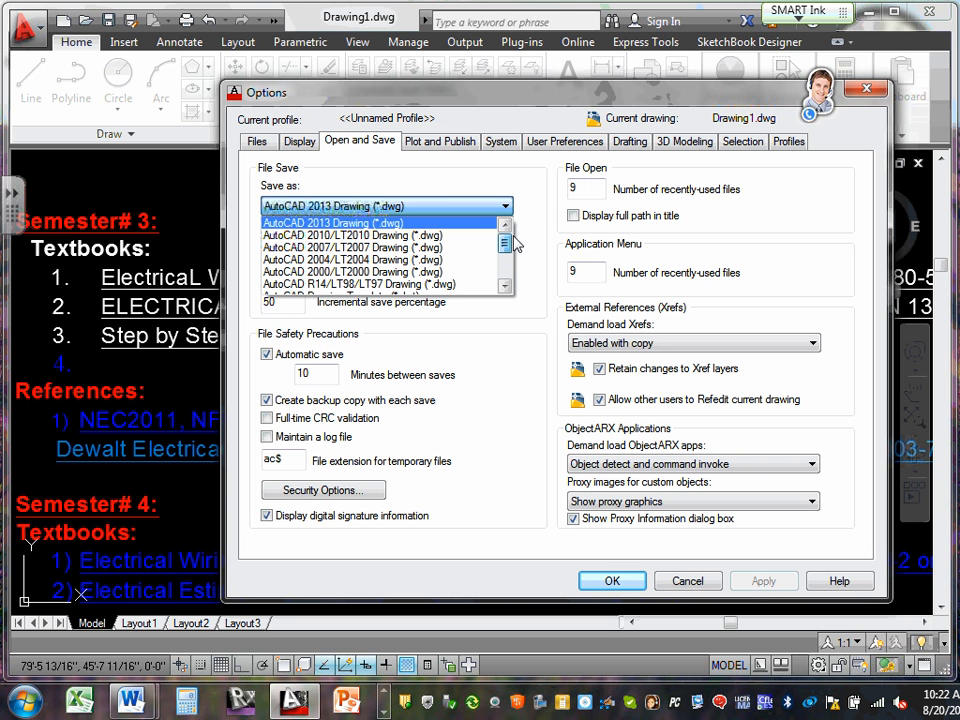
left_click(523, 177)
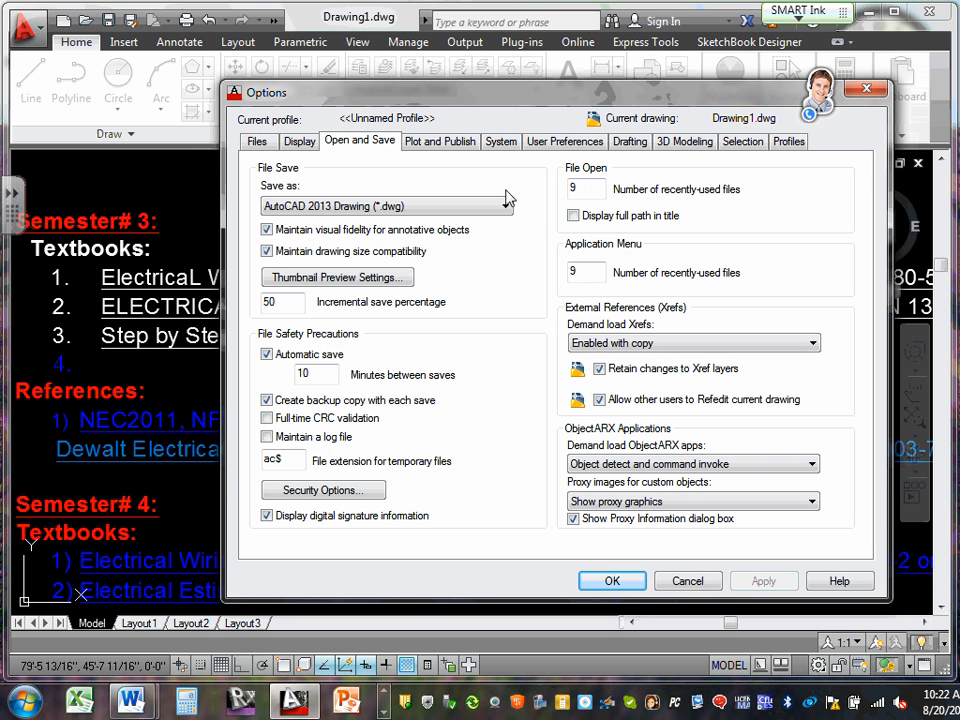
Review the plotting and publishing options, including the available default output devices and the plot stamp settings
left_click(428, 145)
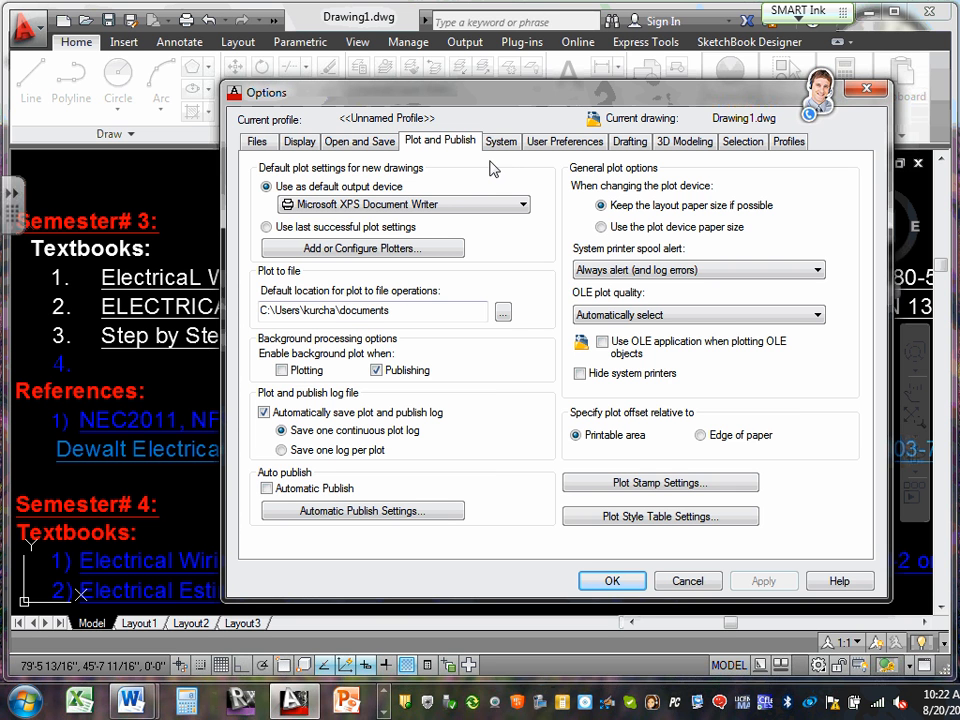
left_click(524, 205)
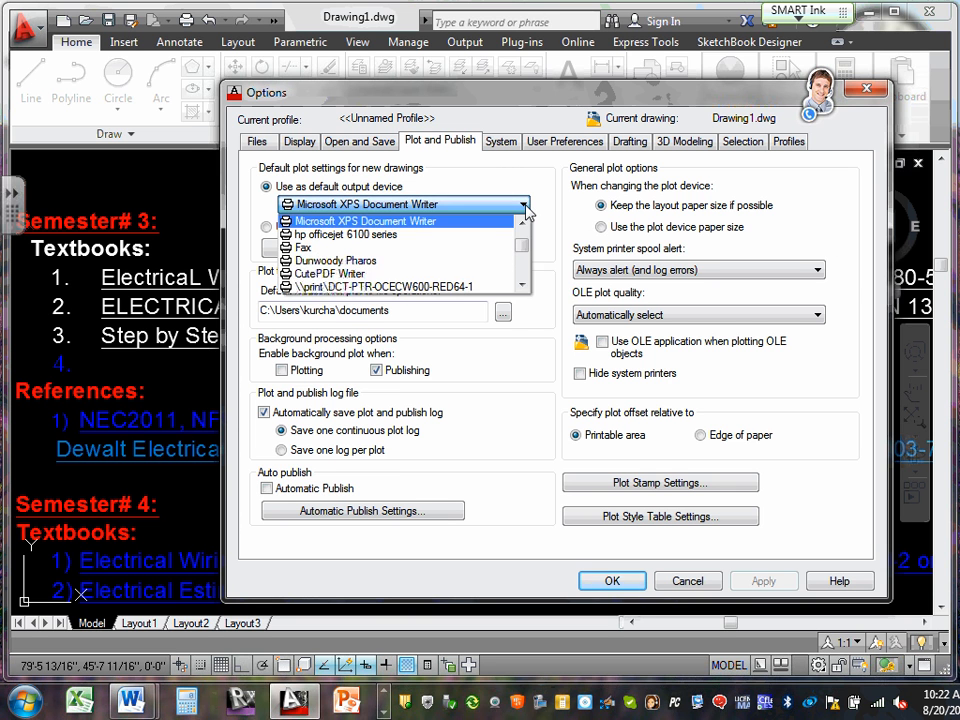
left_click(524, 205)
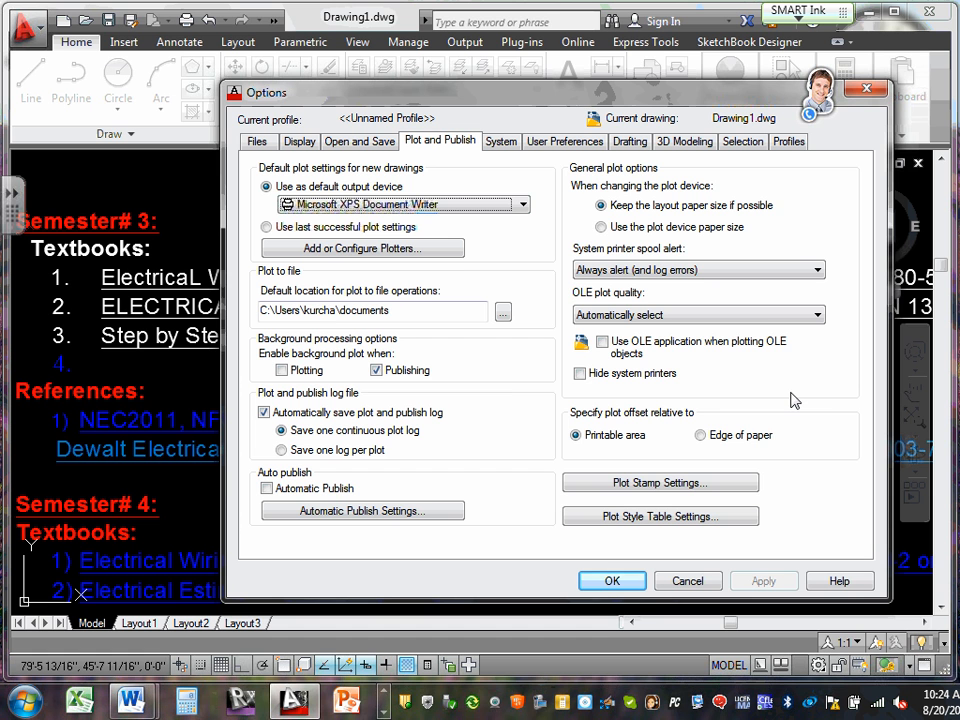
left_click(678, 485)
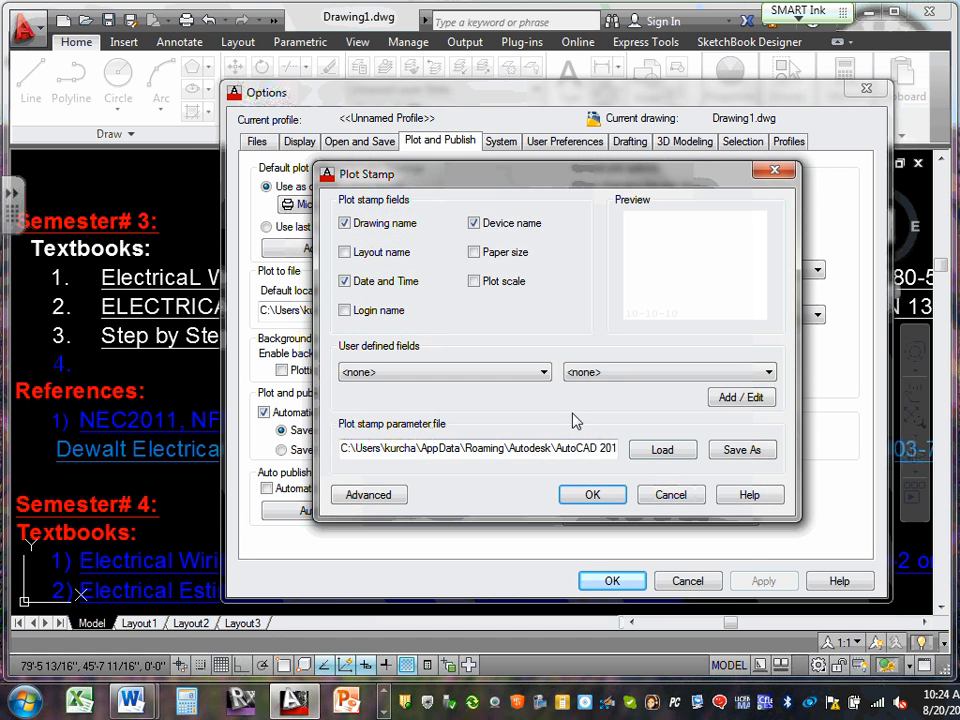
left_click(670, 495)
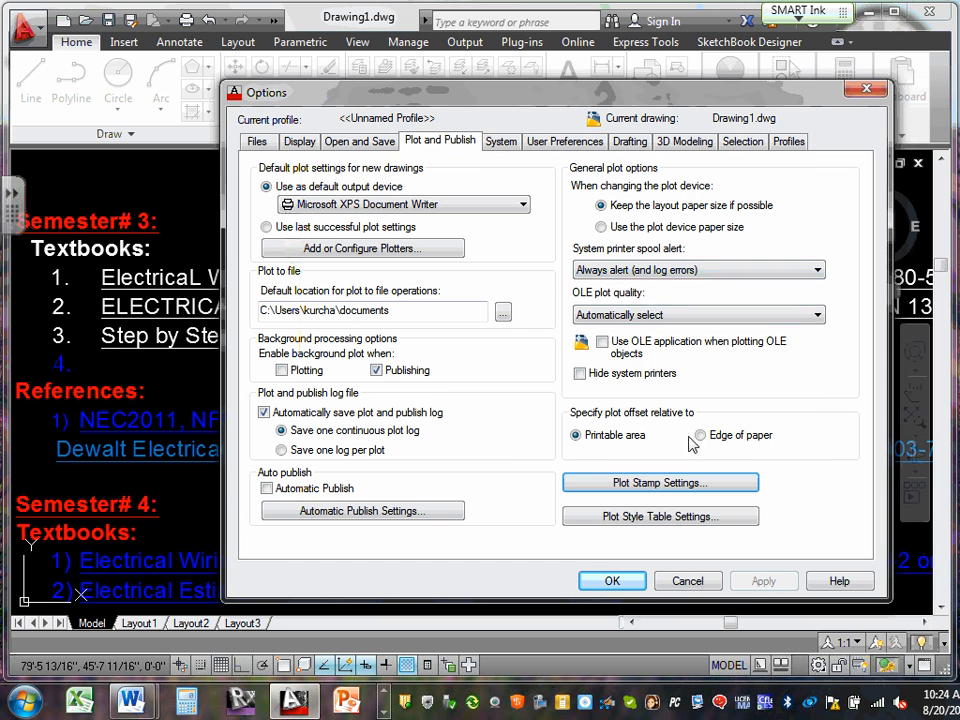
Review the system options and user preferences, including the source content units and the lineweight settings
left_click(500, 143)
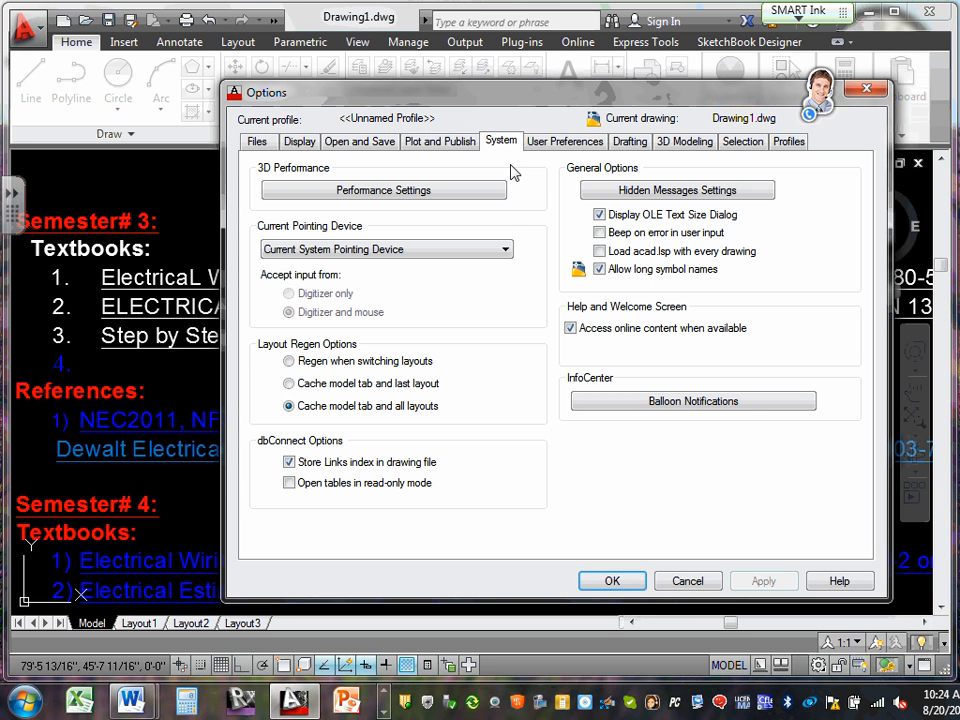
left_click(565, 142)
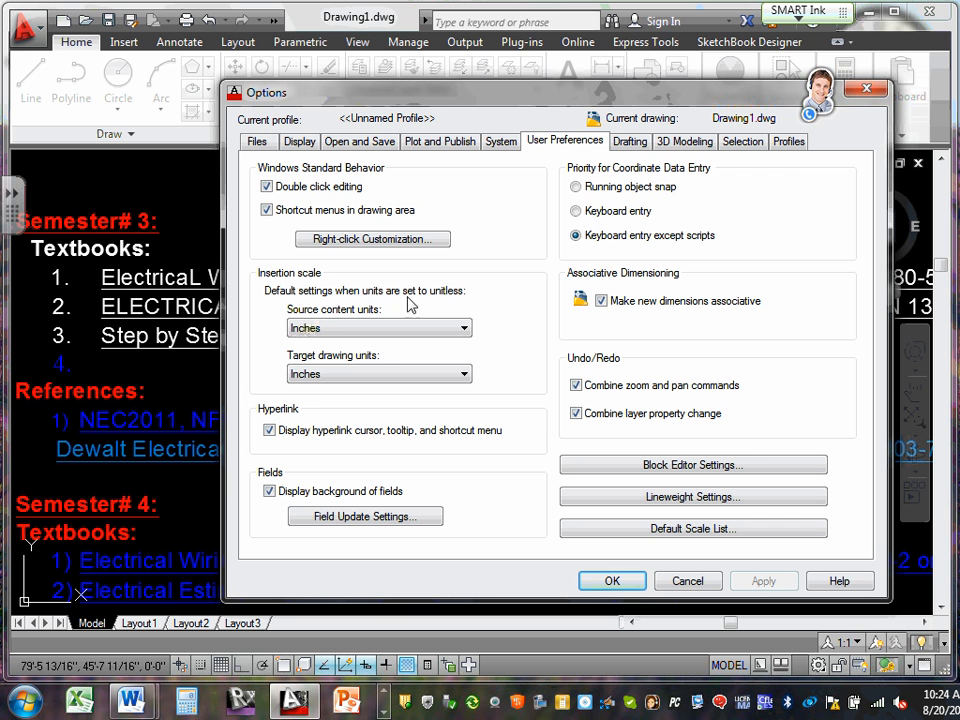
left_click(466, 332)
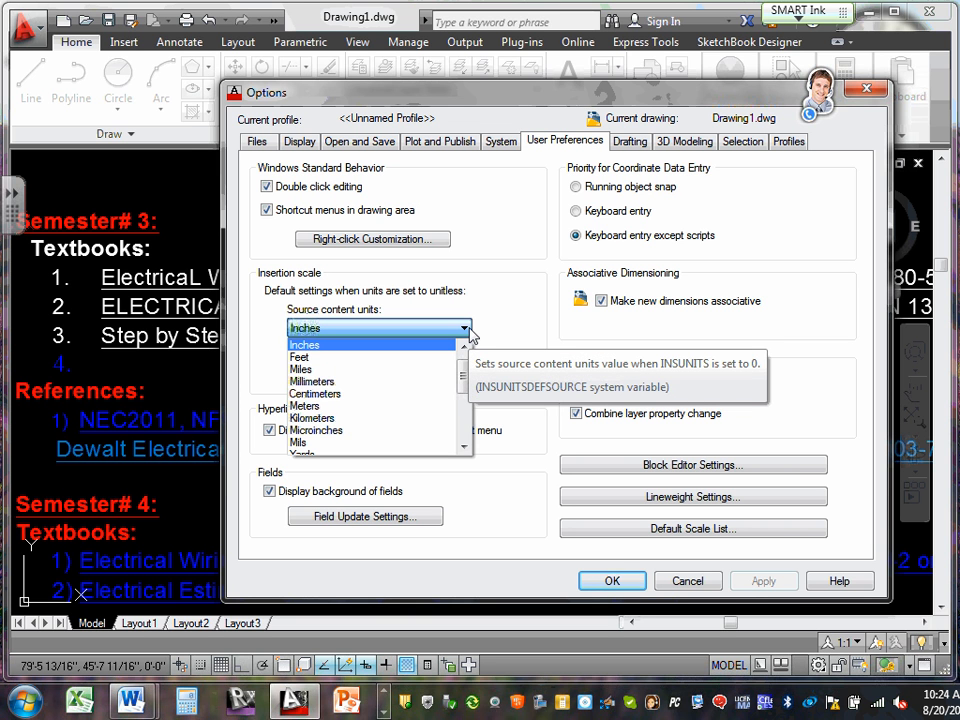
left_click(527, 272)
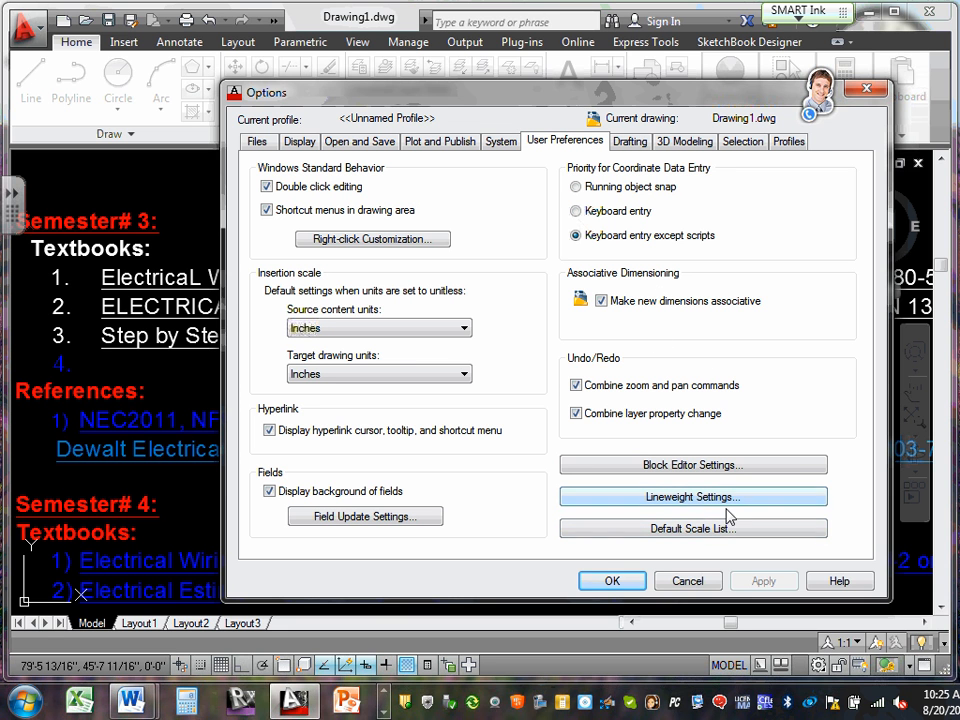
left_click(730, 508)
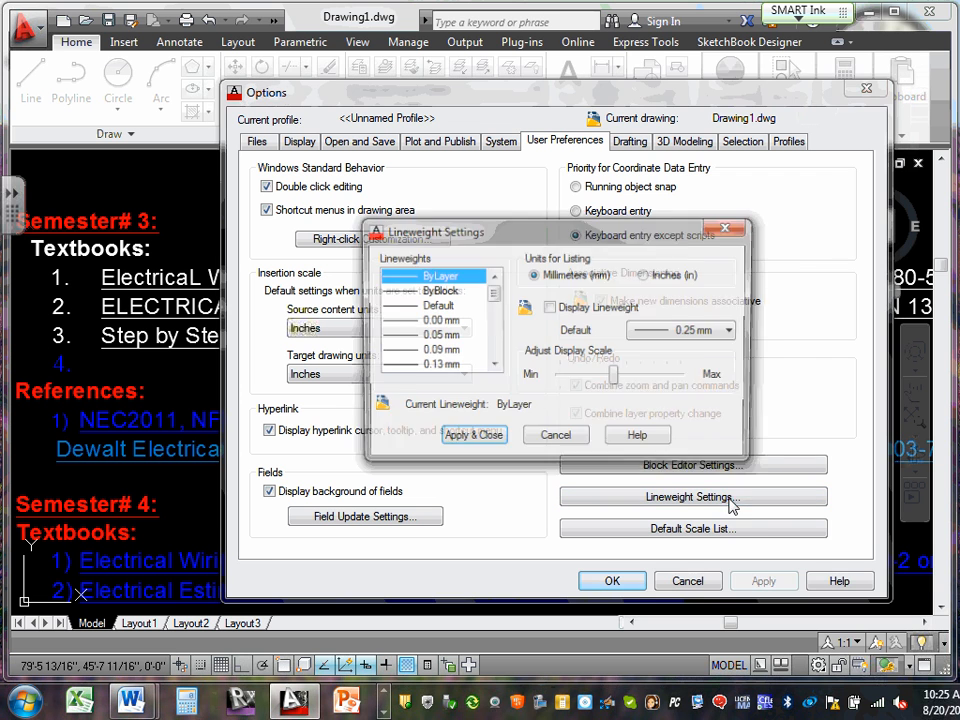
left_click(574, 440)
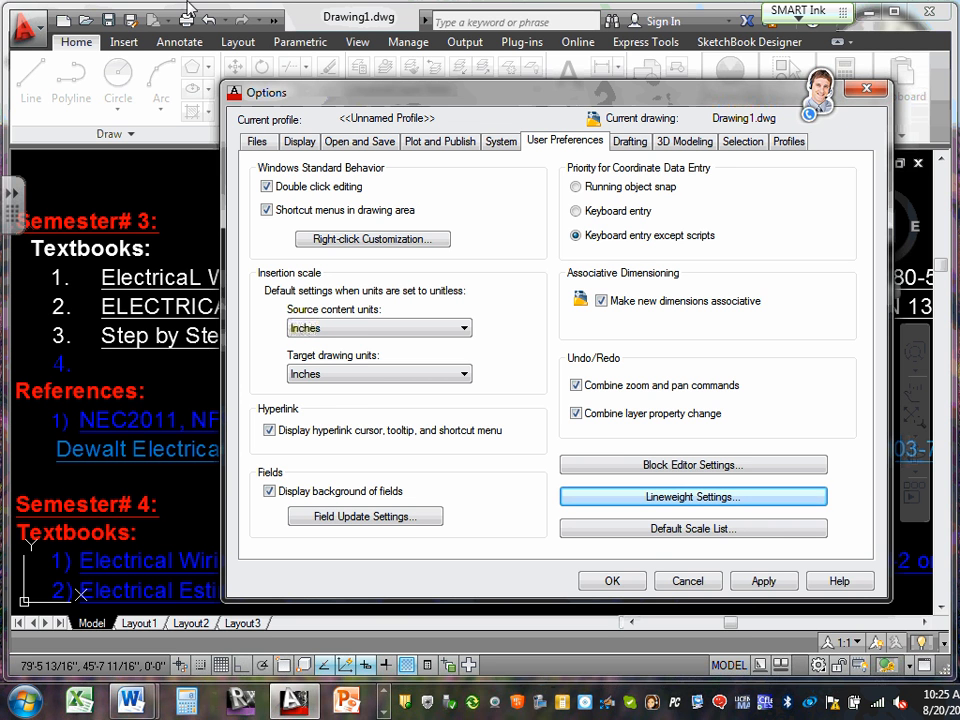
Review the drafting options for AutoSnap and AutoTrack and the 3D modeling options
left_click(629, 142)
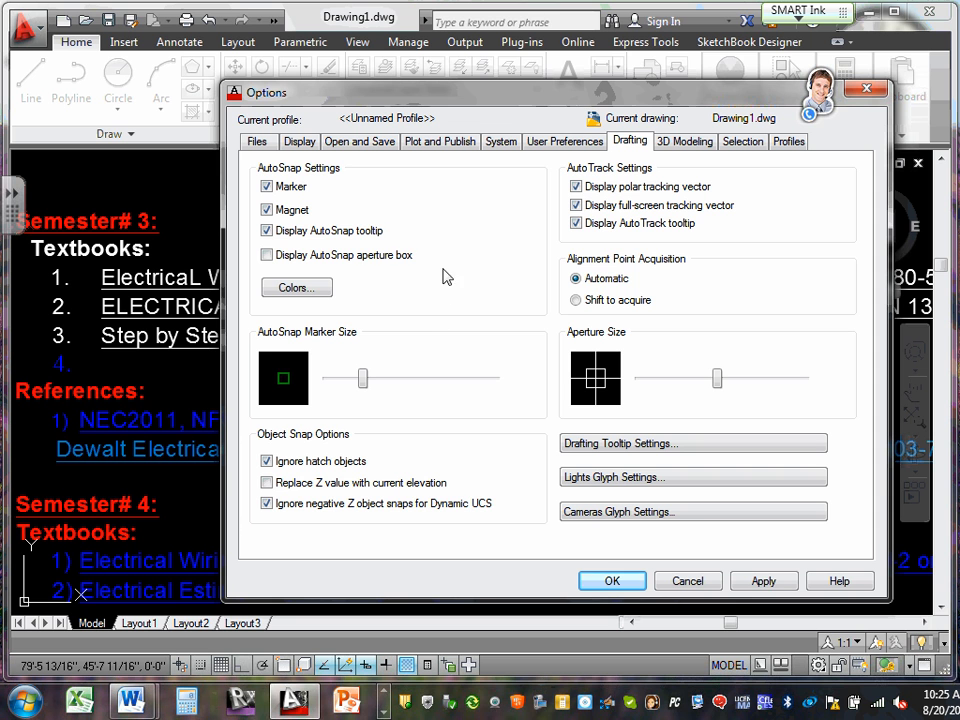
mouse_move(298, 190)
left_click(685, 142)
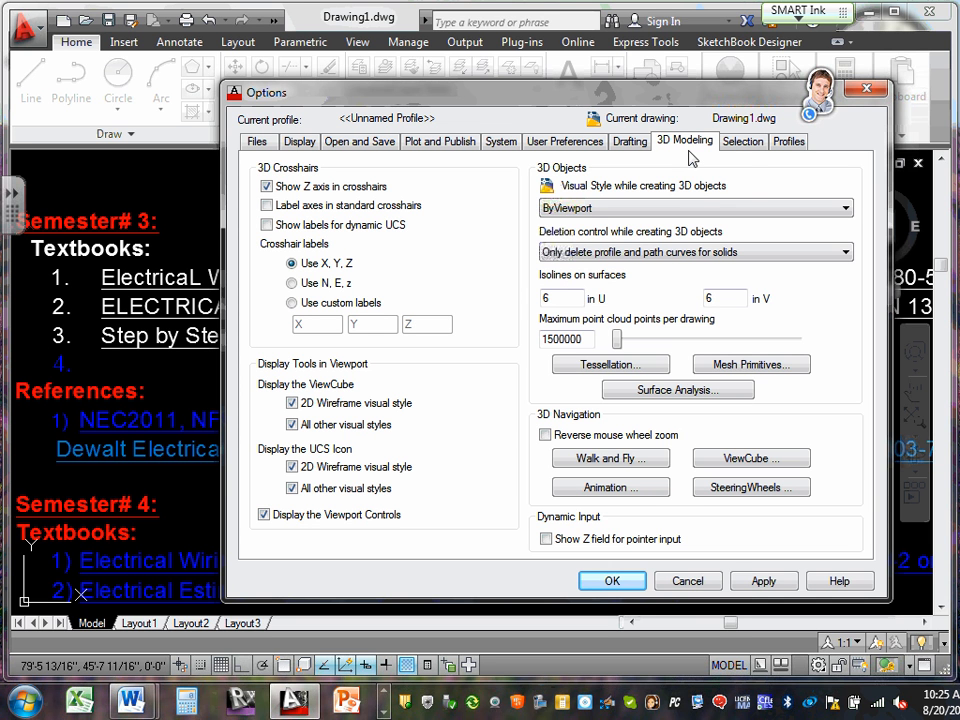
Review the selection options with their grip colors and the available profiles, and dismiss the Options dialog without accepting changes
left_click(743, 141)
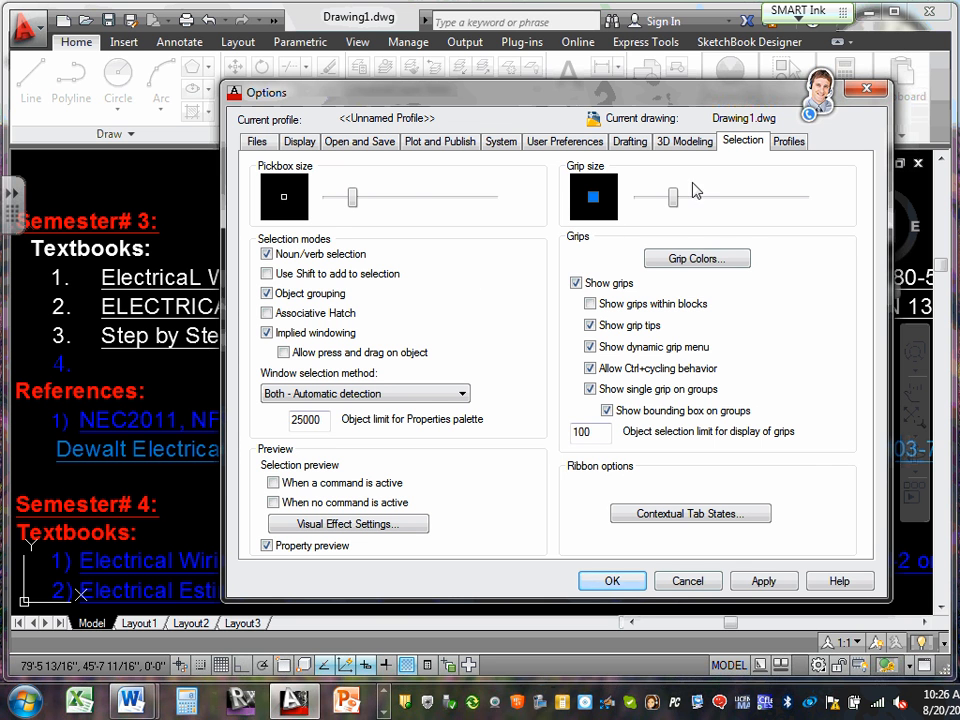
left_click(692, 260)
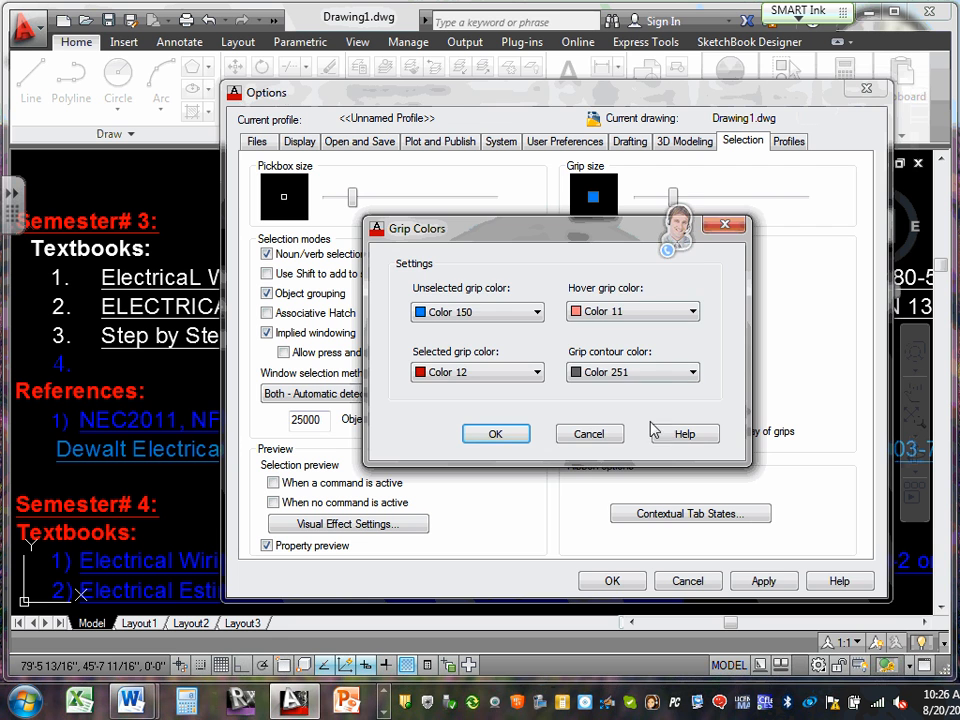
left_click(590, 434)
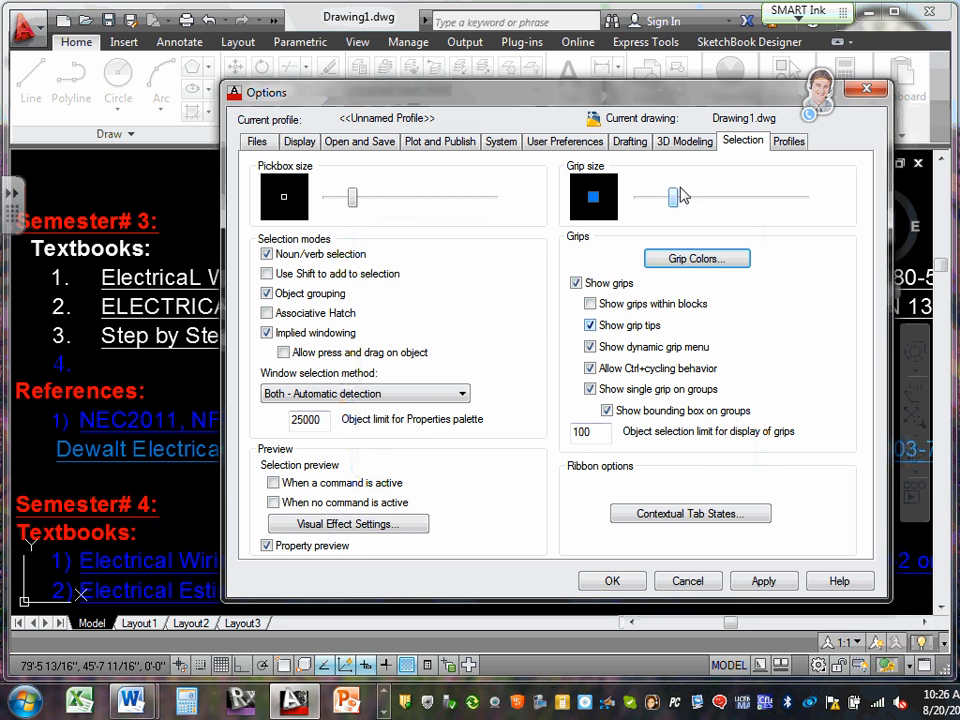
left_click(788, 142)
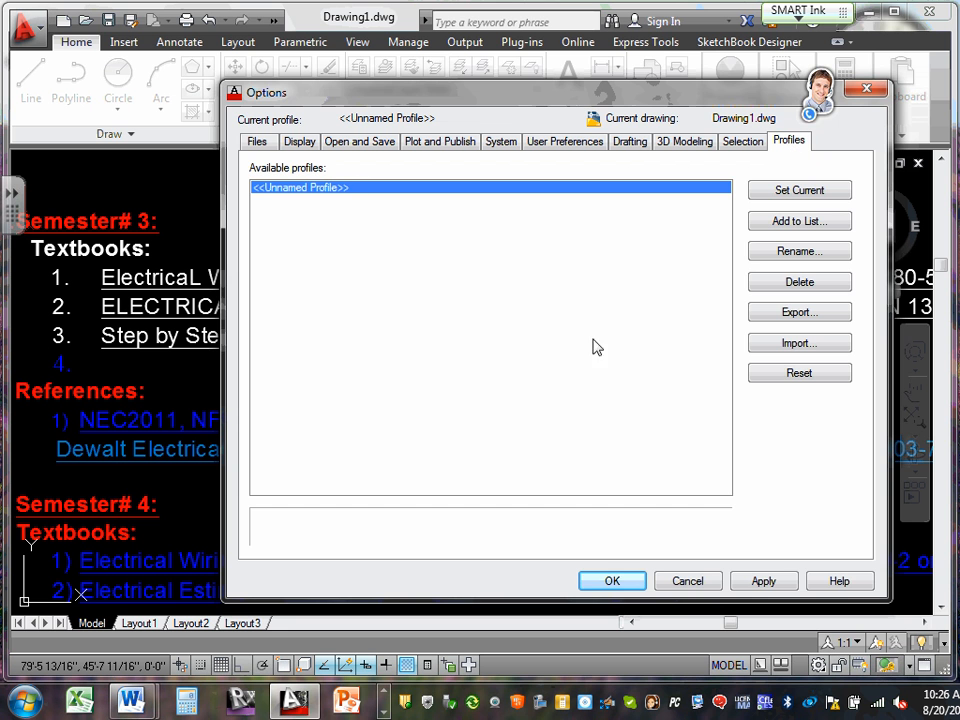
left_click(698, 584)
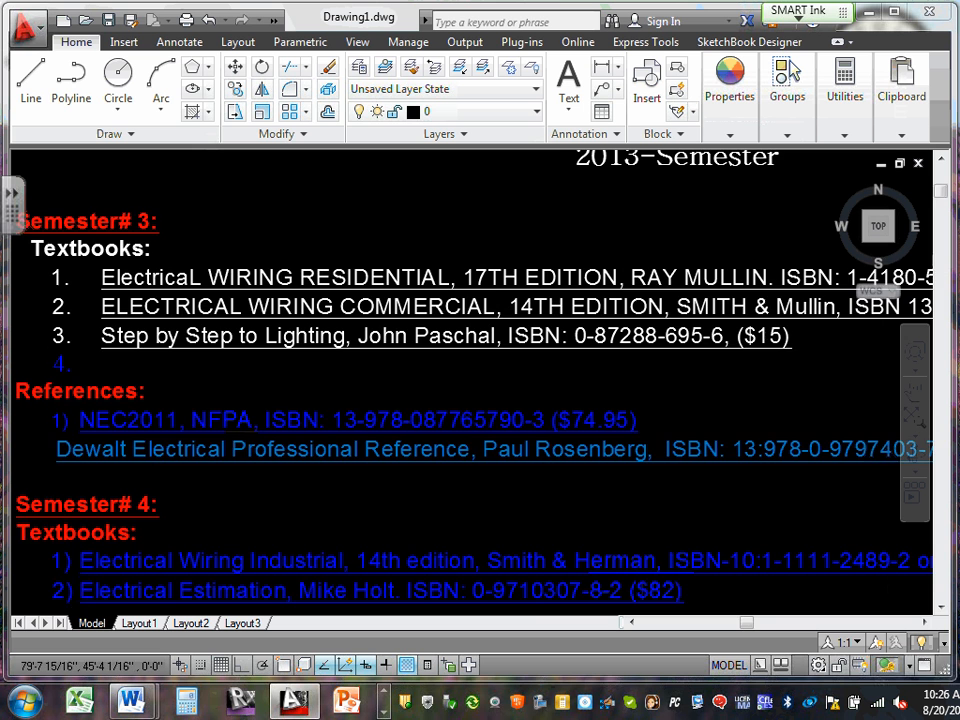
scroll(271, 319, "down", 4)
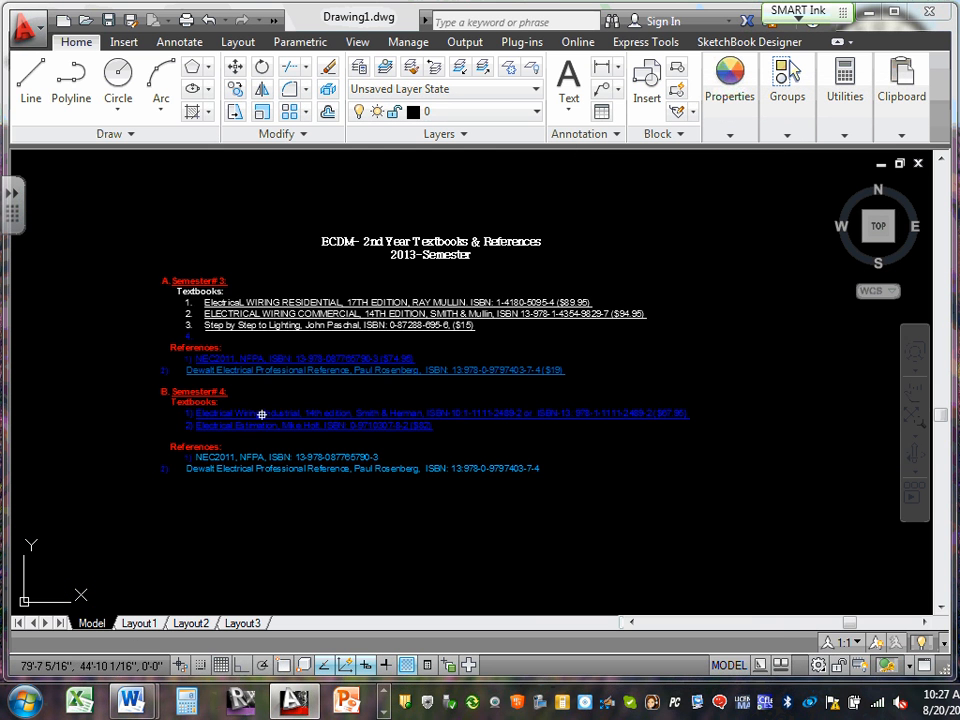
scroll(310, 350, "up", 3)
scroll(311, 345, "down", 5)
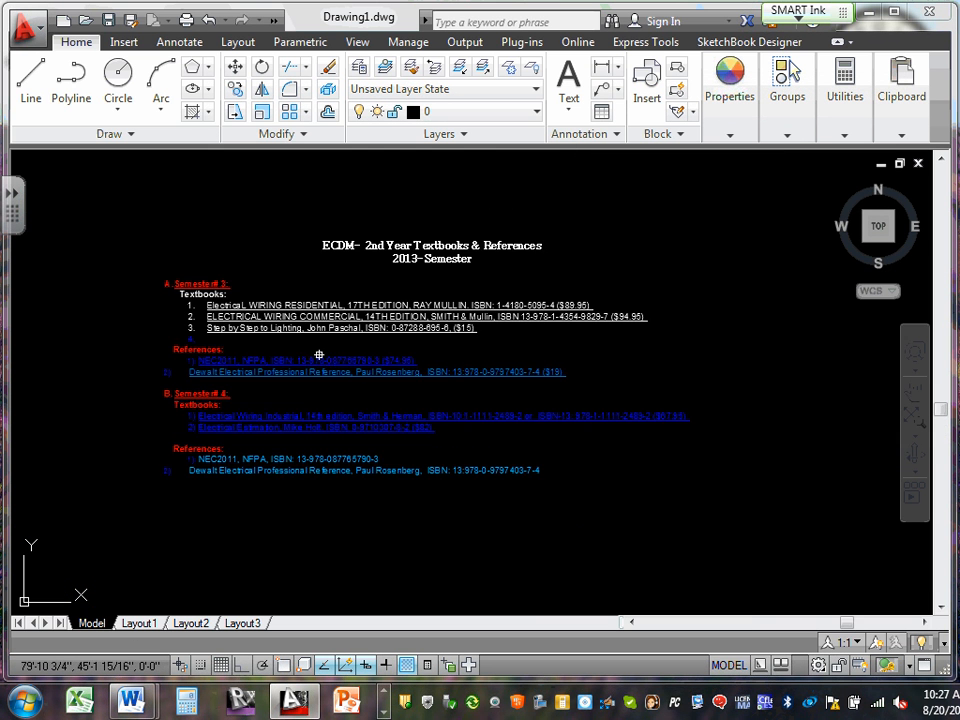
scroll(311, 343, "up", 4)
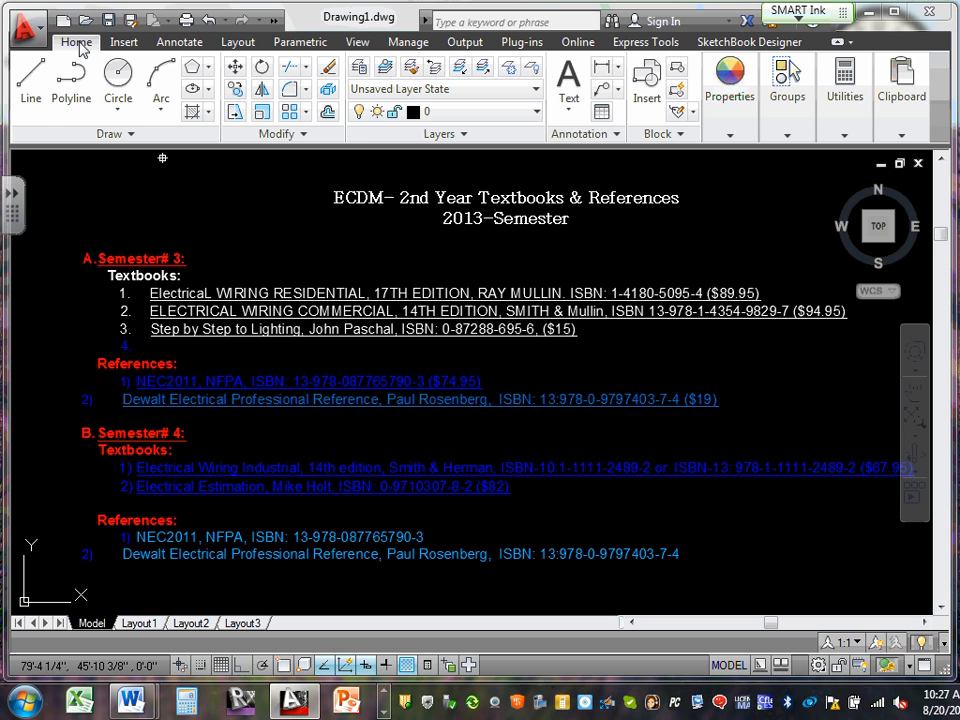
Examine the object property settings and the Utilities measuring tools available for the textbook list drawing
left_click(730, 90)
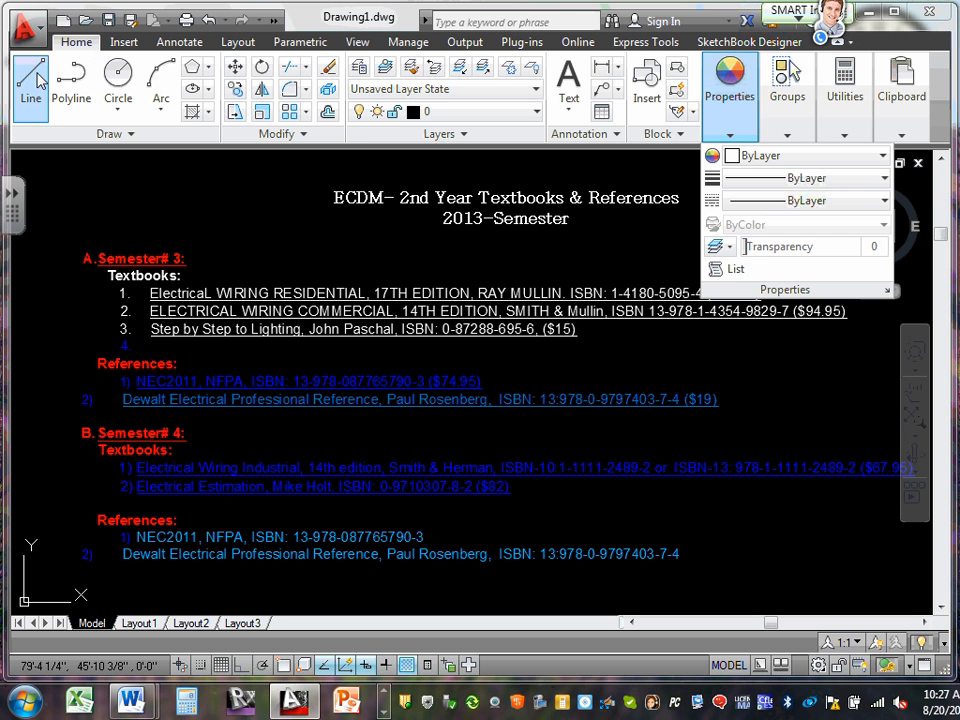
left_click(843, 95)
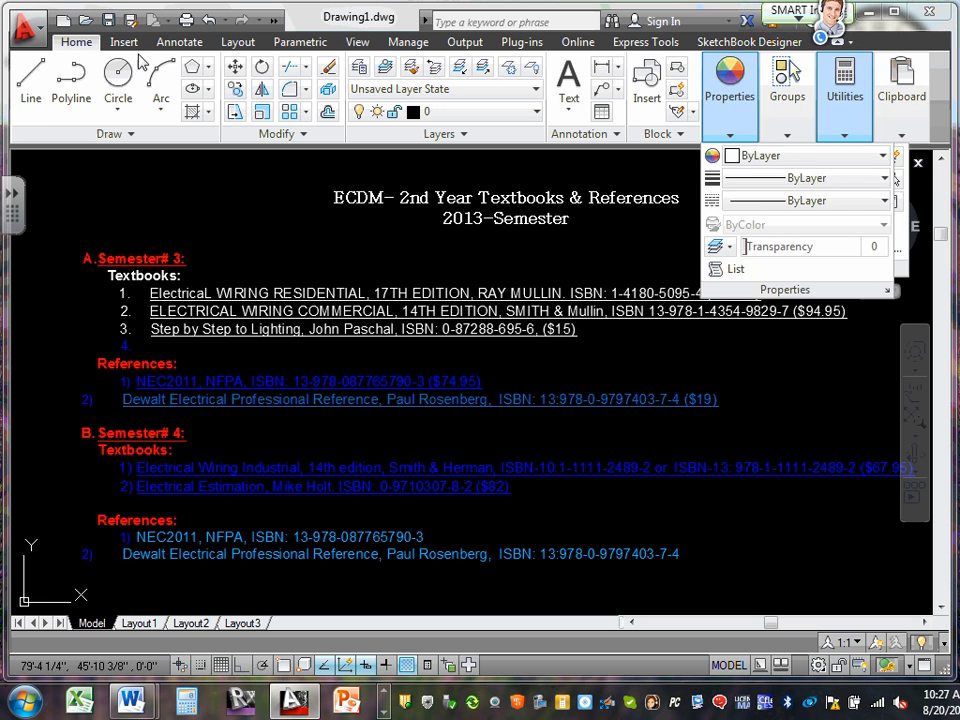
scroll(96, 204, "down", 5)
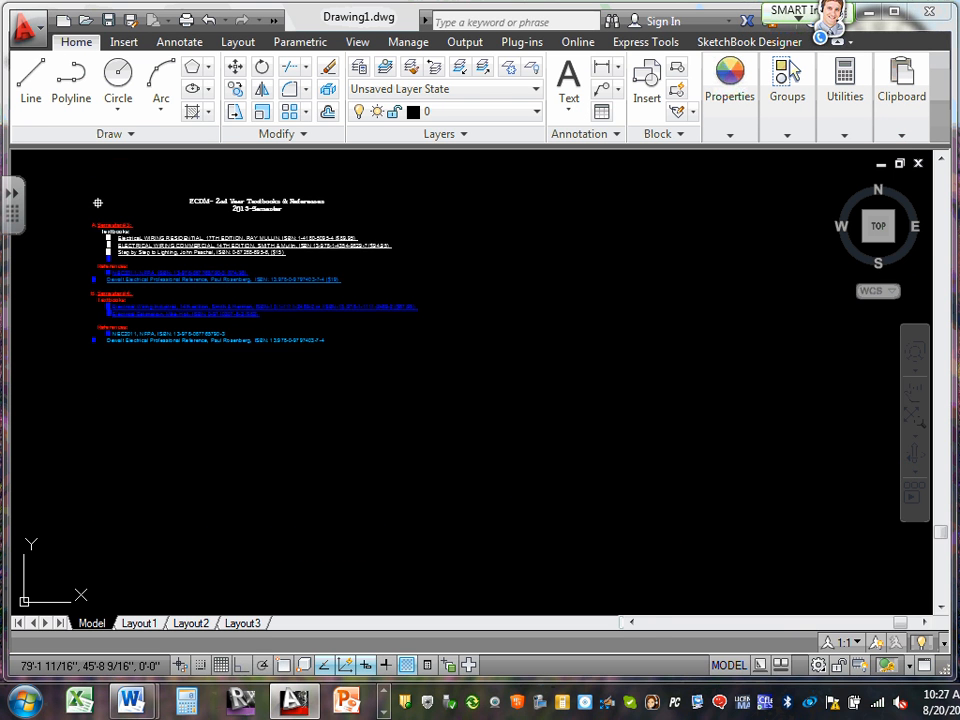
scroll(100, 206, "up", 5)
middle_click_drag(109, 213, 223, 222)
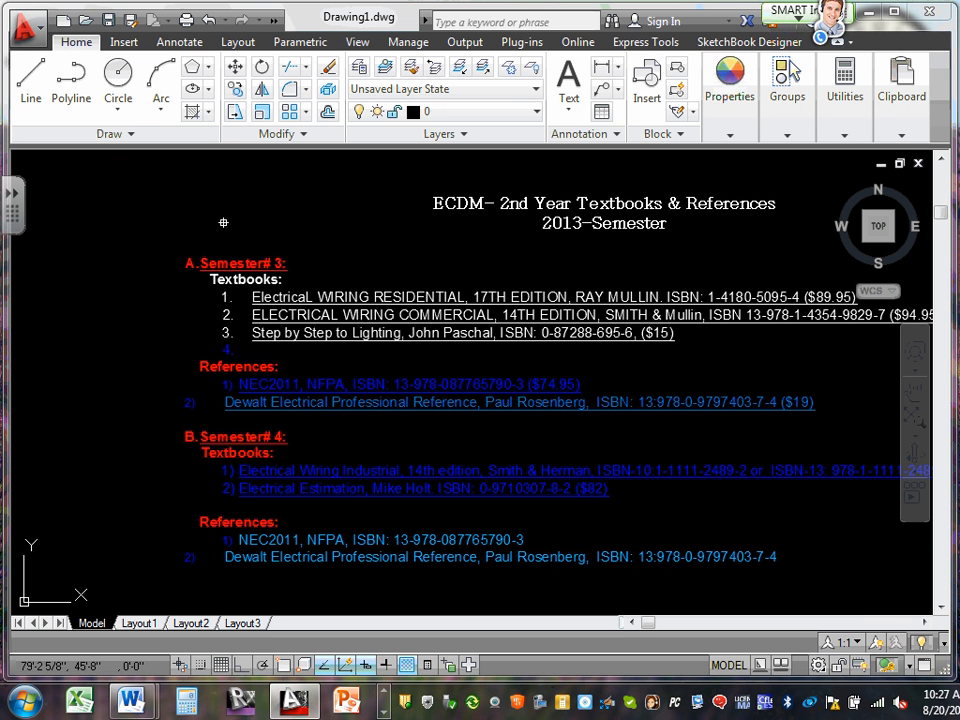
scroll(223, 222, "down", 1)
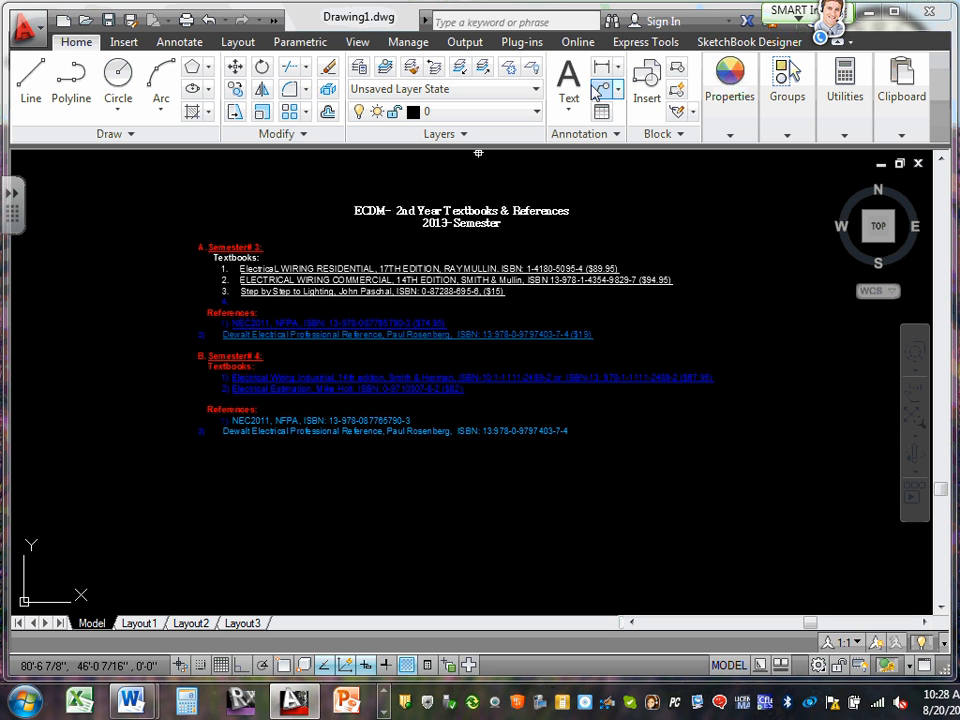
left_click(728, 110)
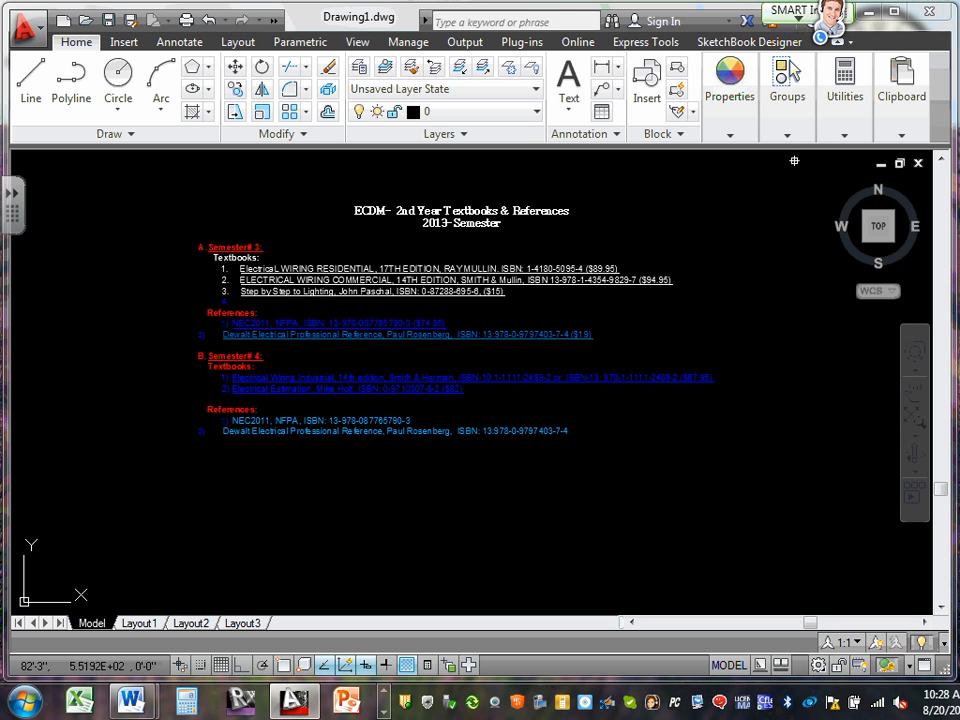
left_click(842, 139)
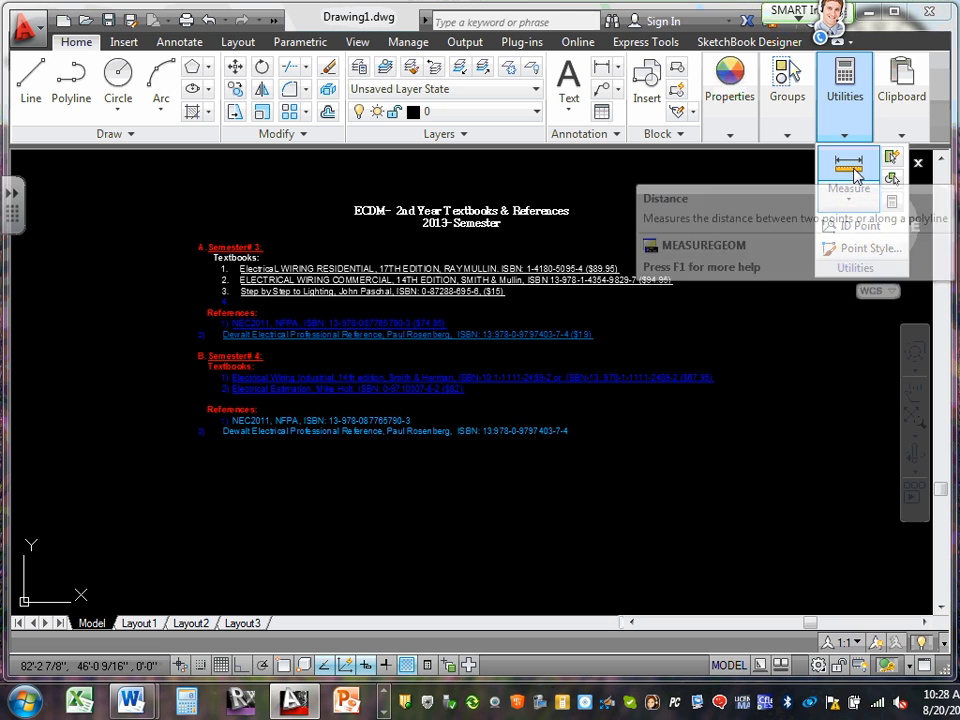
mouse_move(902, 140)
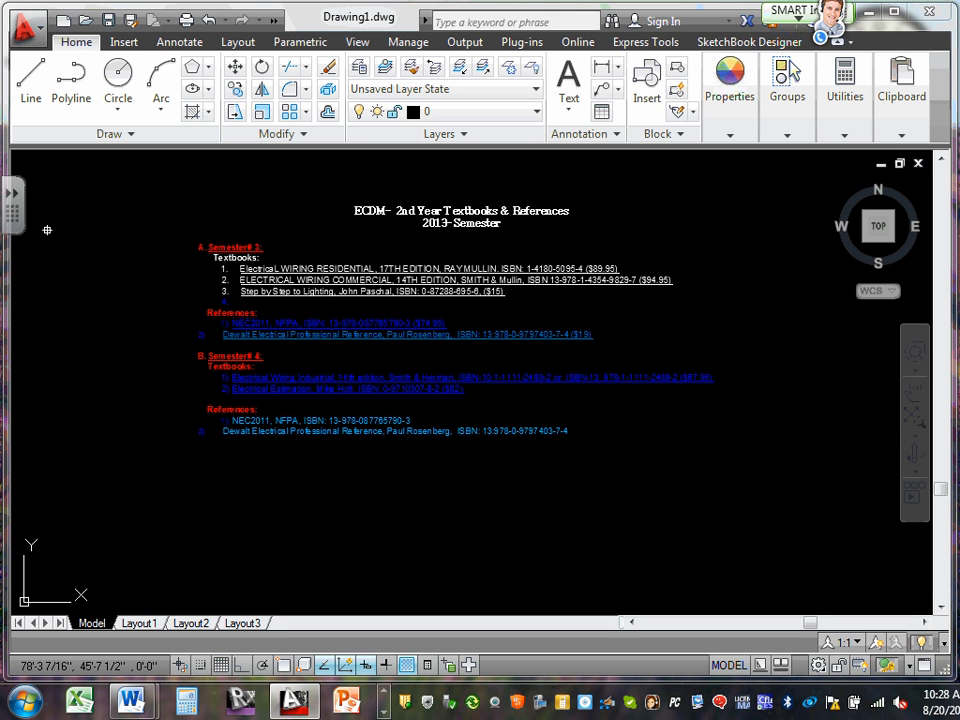
Review the insertion tools for blocks, references, point clouds, data linking and content
left_click(124, 42)
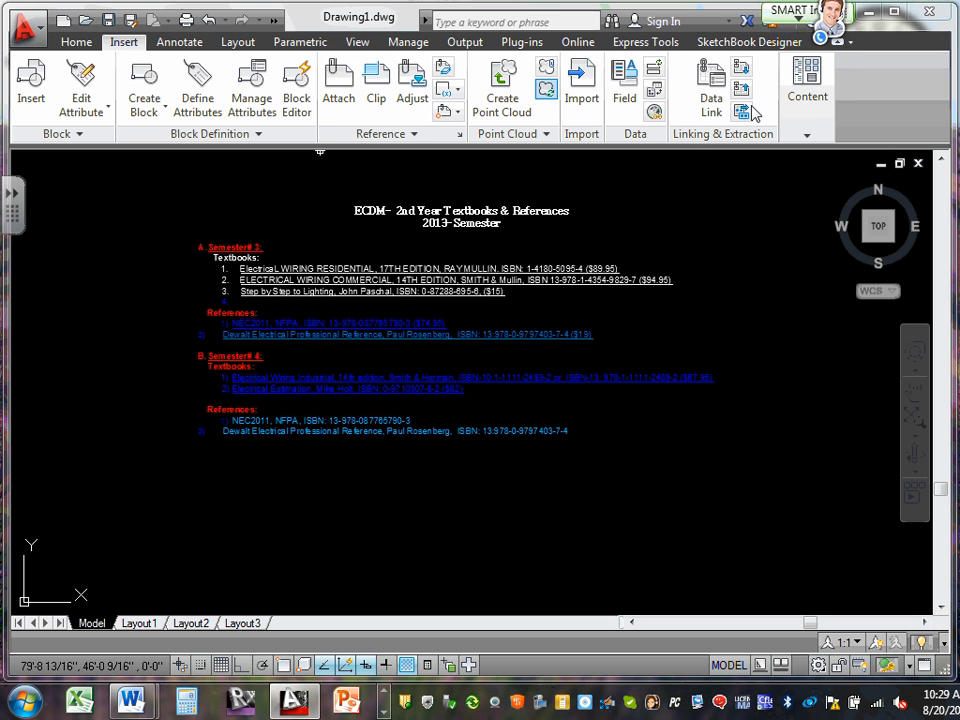
left_click(806, 88)
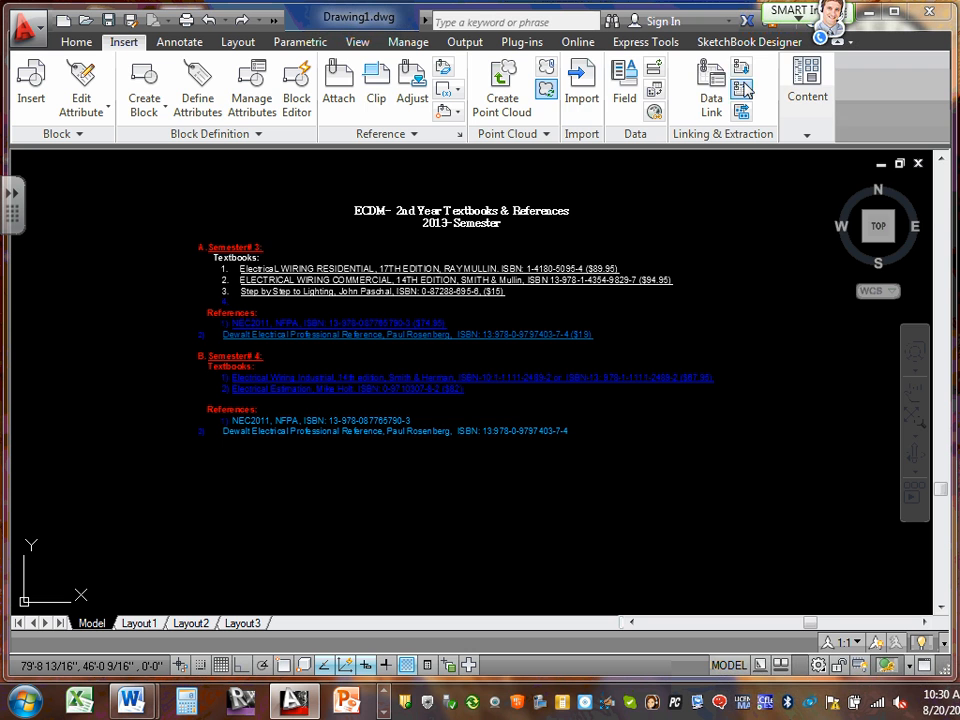
Review the annotation, layout, parametric and view tools available for the drawing
mouse_move(806, 88)
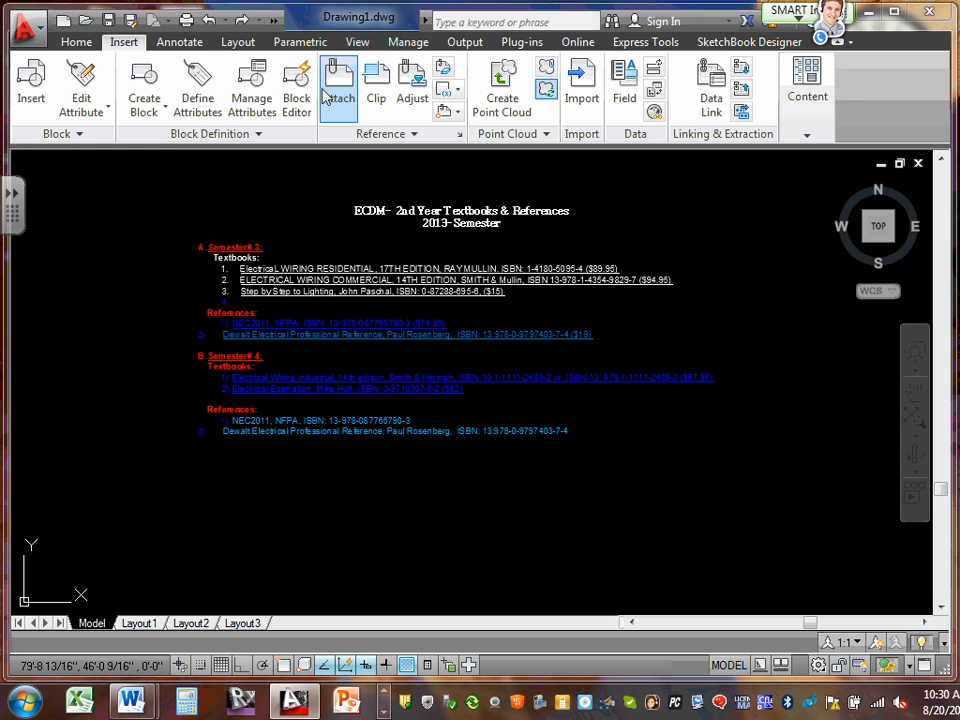
left_click(184, 44)
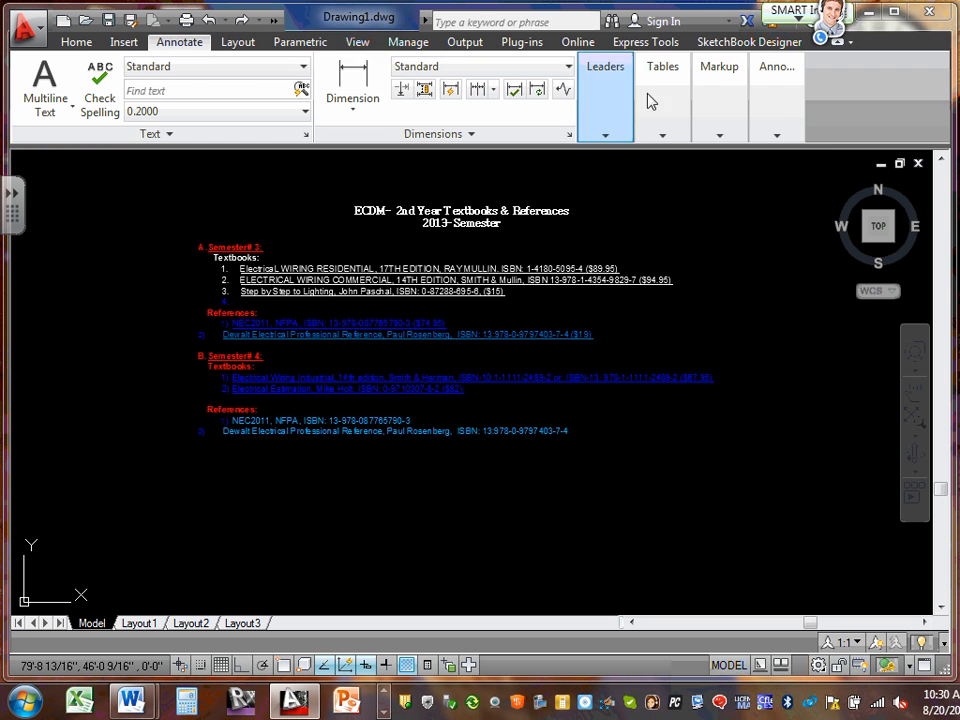
left_click(230, 45)
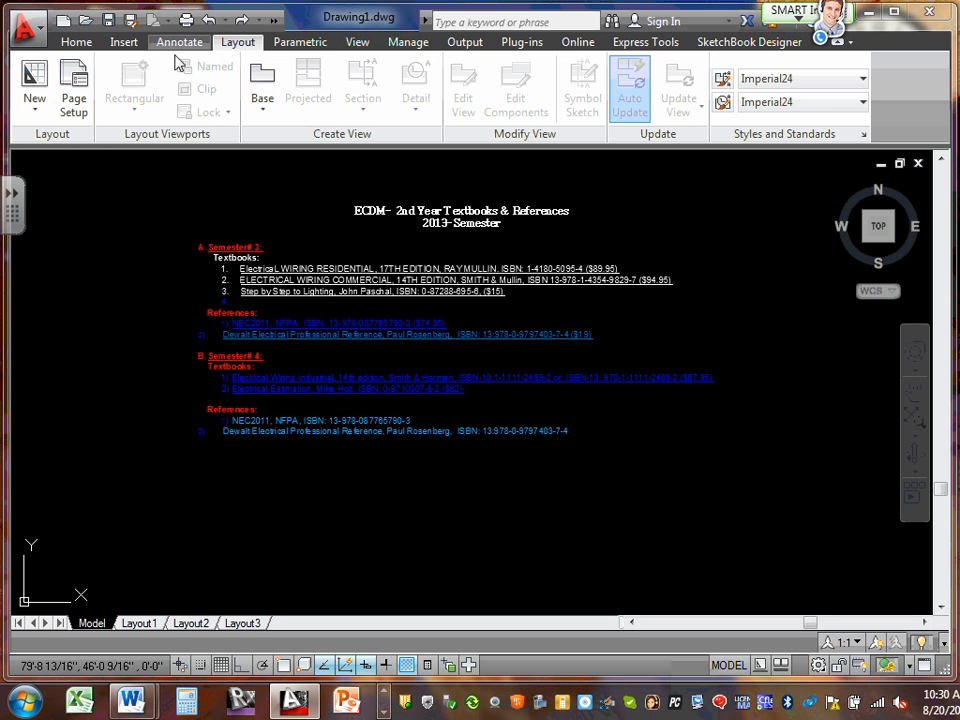
left_click(312, 44)
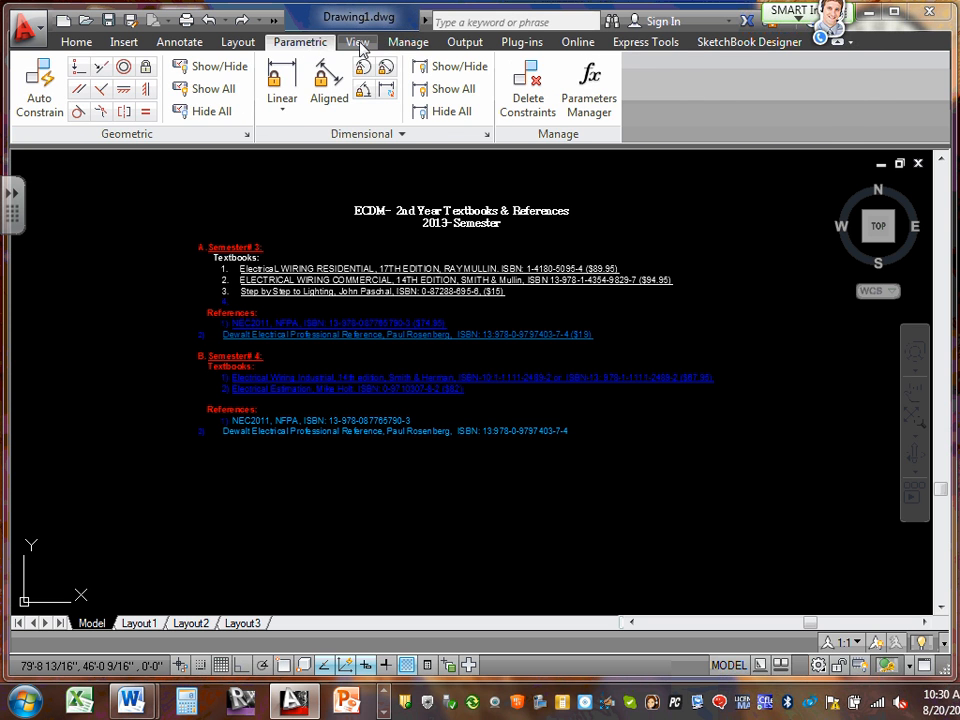
left_click(360, 44)
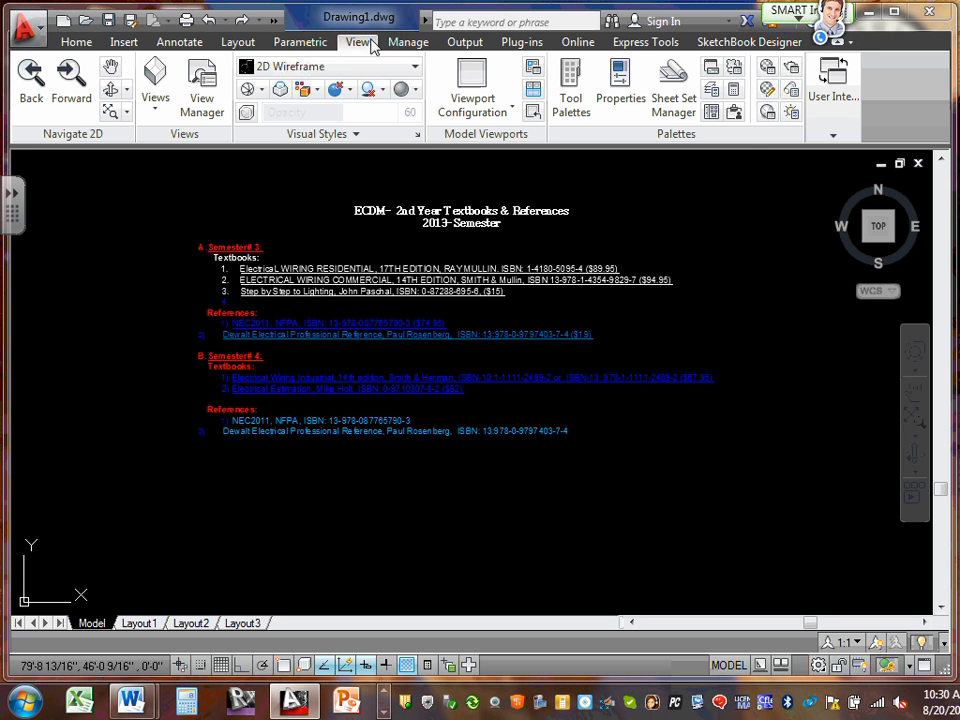
Open the tool palettes and browse the sample tools, including the Annotation and Modeling palettes
left_click(573, 92)
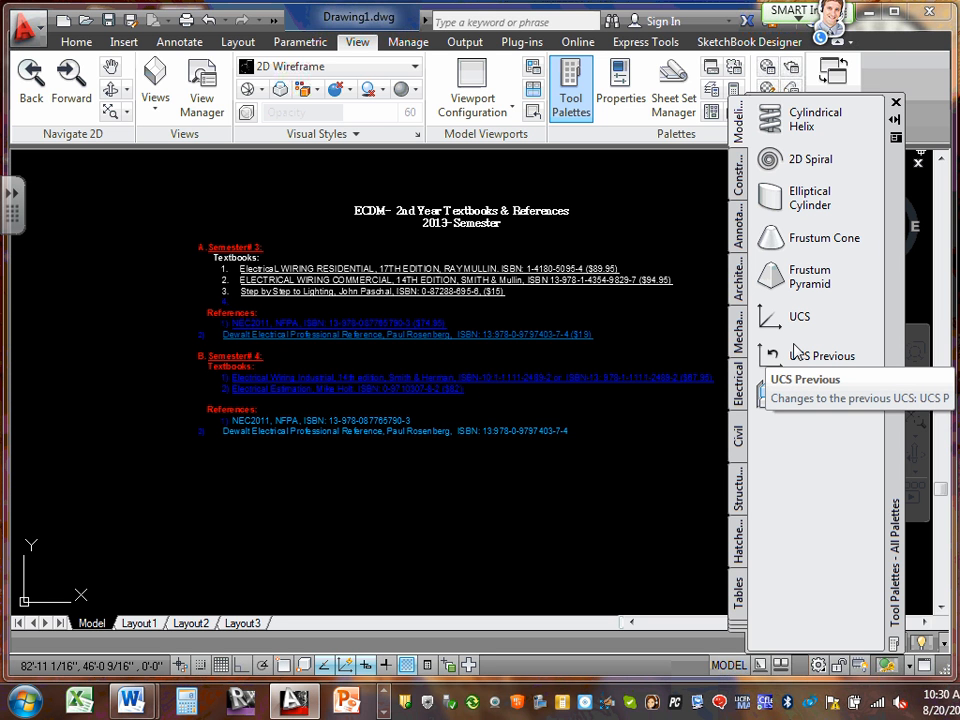
left_click(740, 183)
left_click(740, 230)
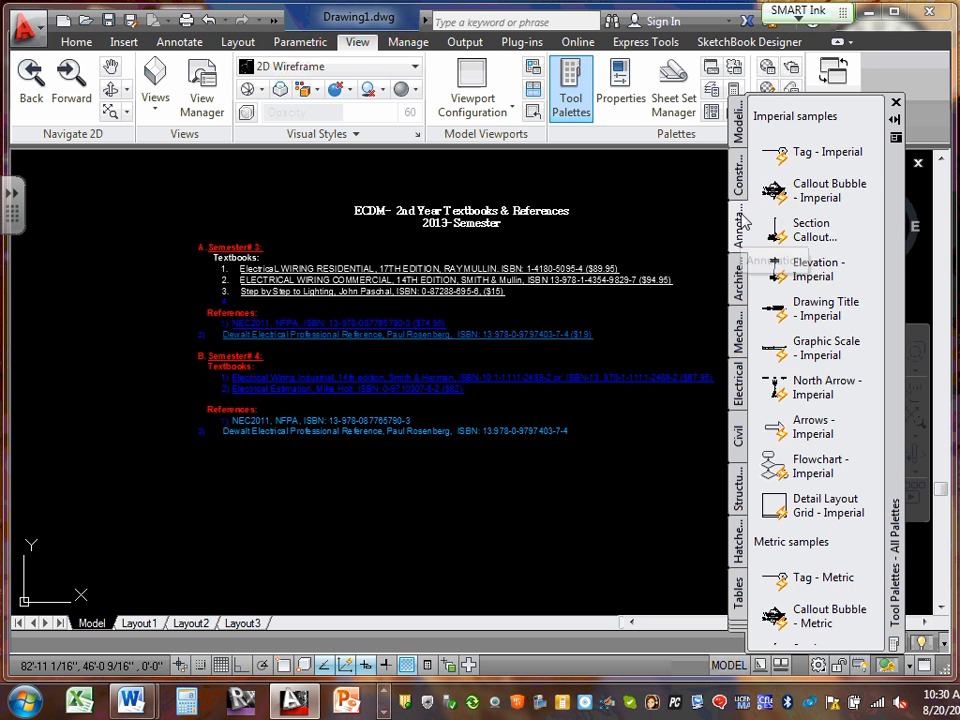
left_click(740, 140)
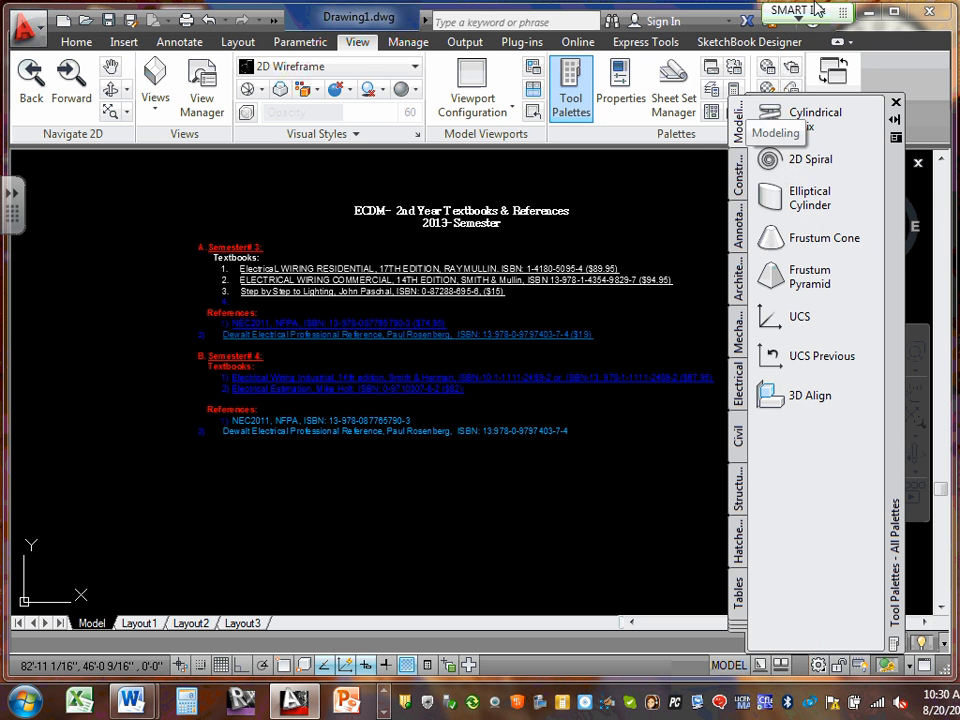
left_click(828, 125)
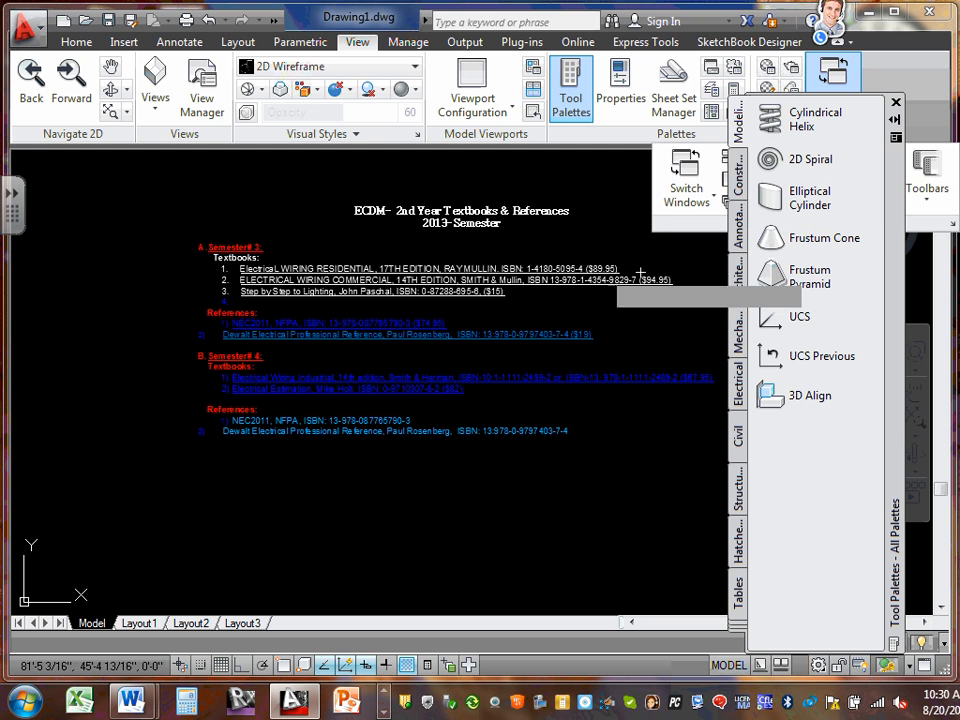
left_click(266, 540)
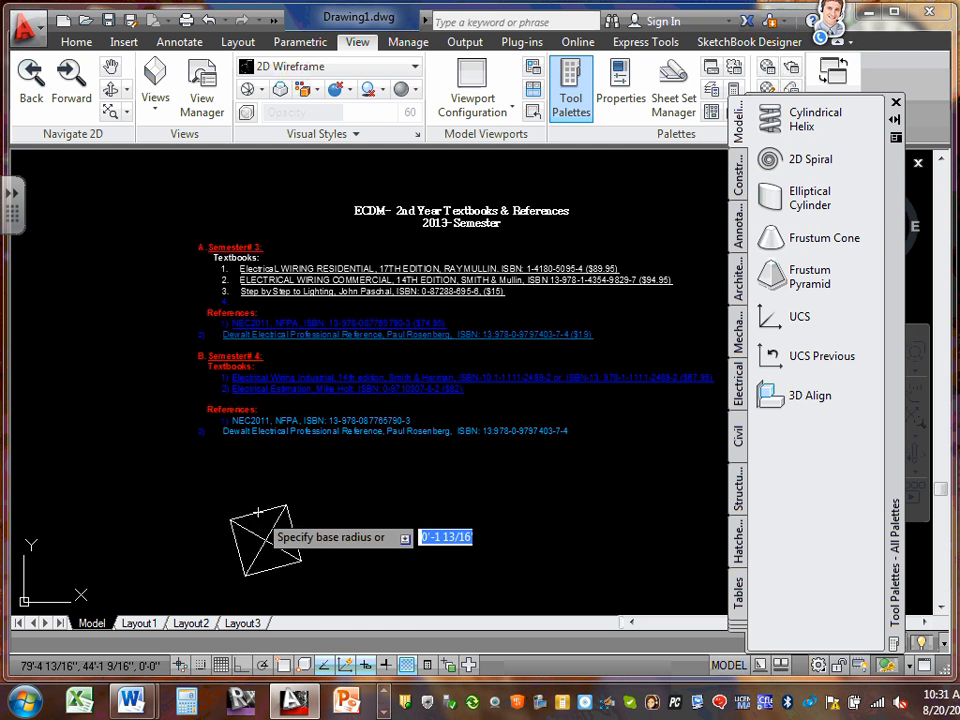
left_click(402, 505)
left_click(425, 512)
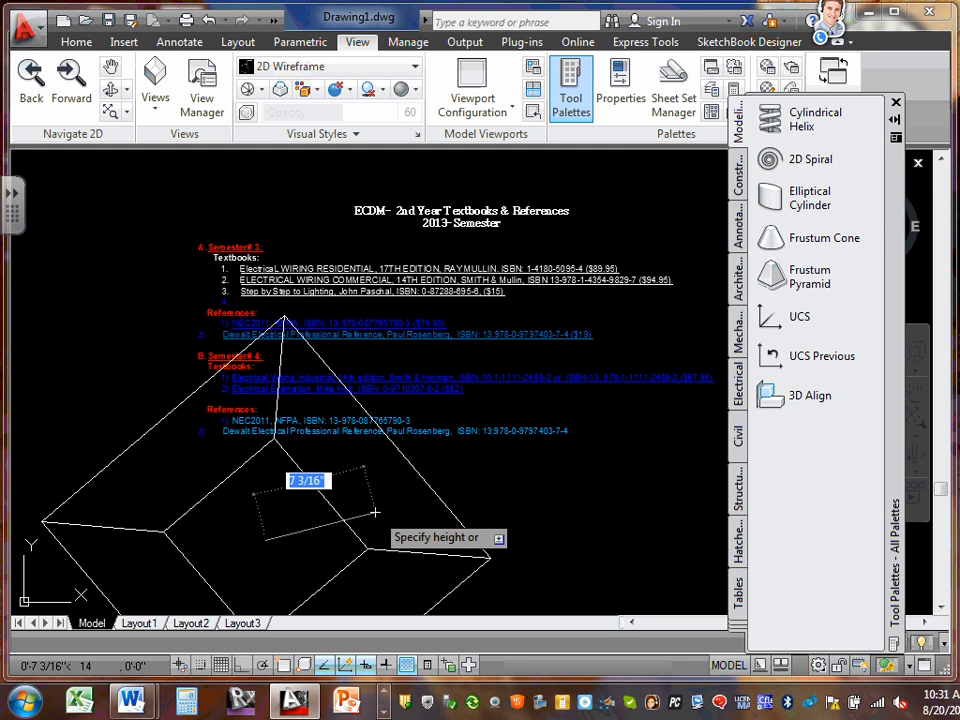
right_click(380, 518)
left_click(402, 429)
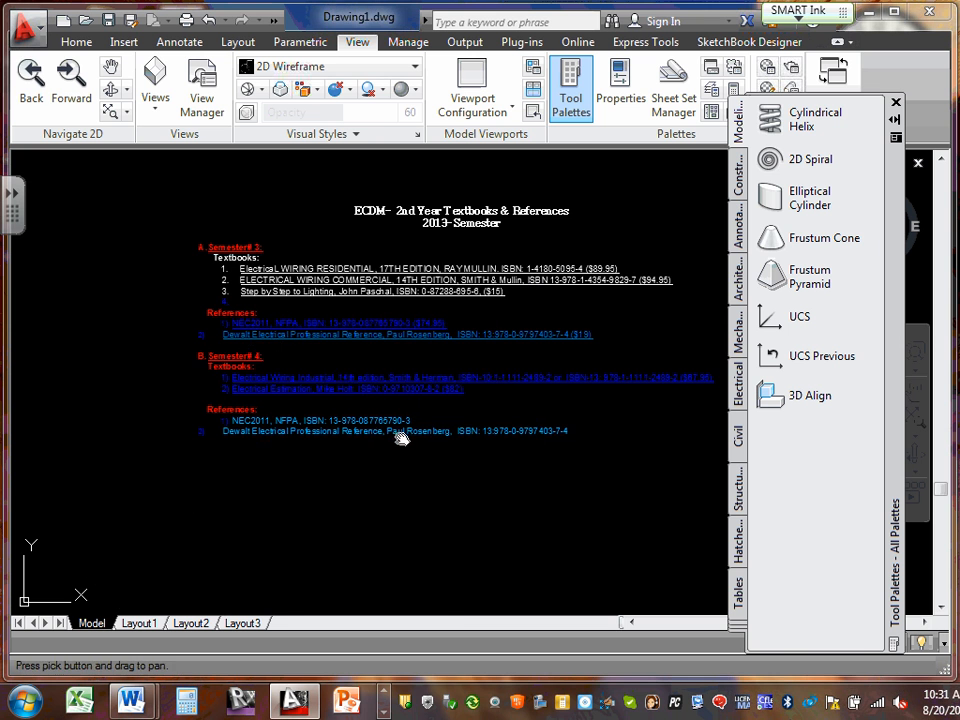
scroll(295, 456, "down", 6)
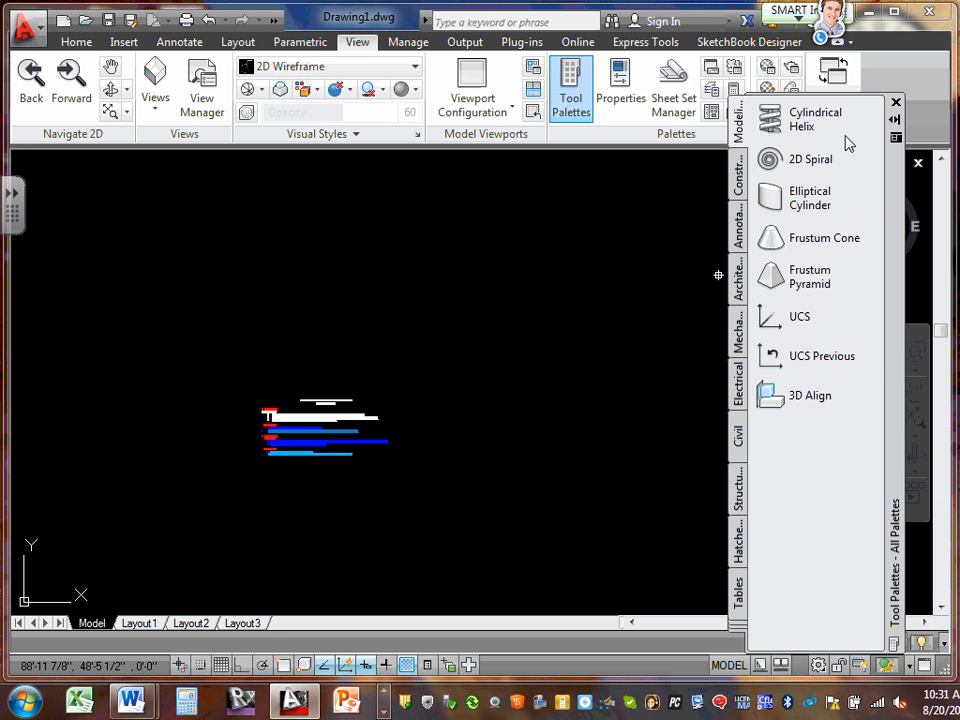
left_click(772, 290)
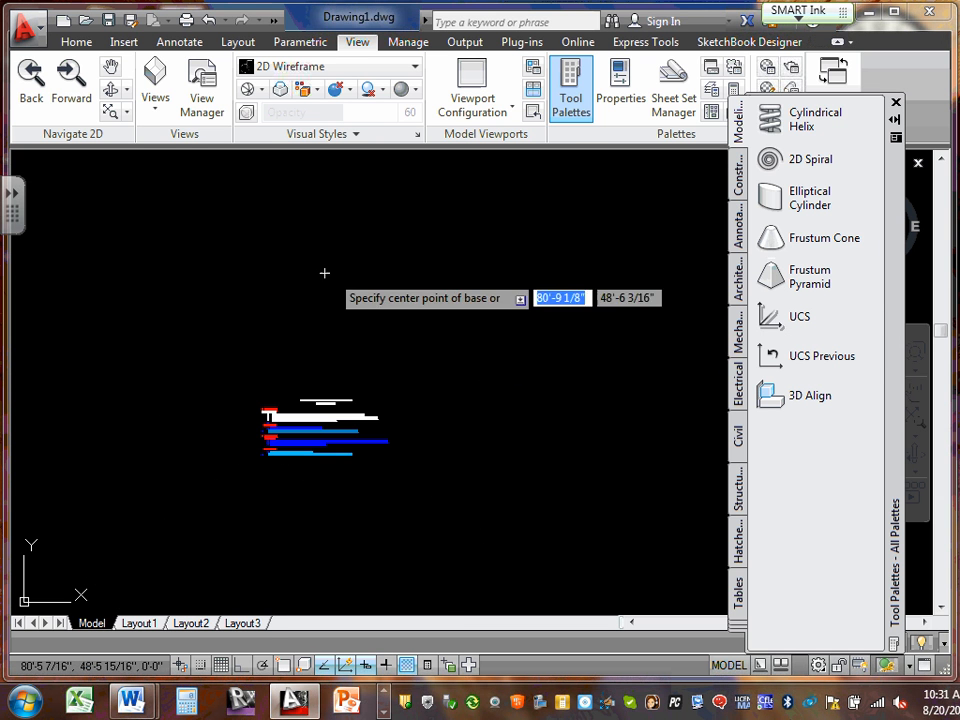
left_click(280, 290)
left_click(433, 300)
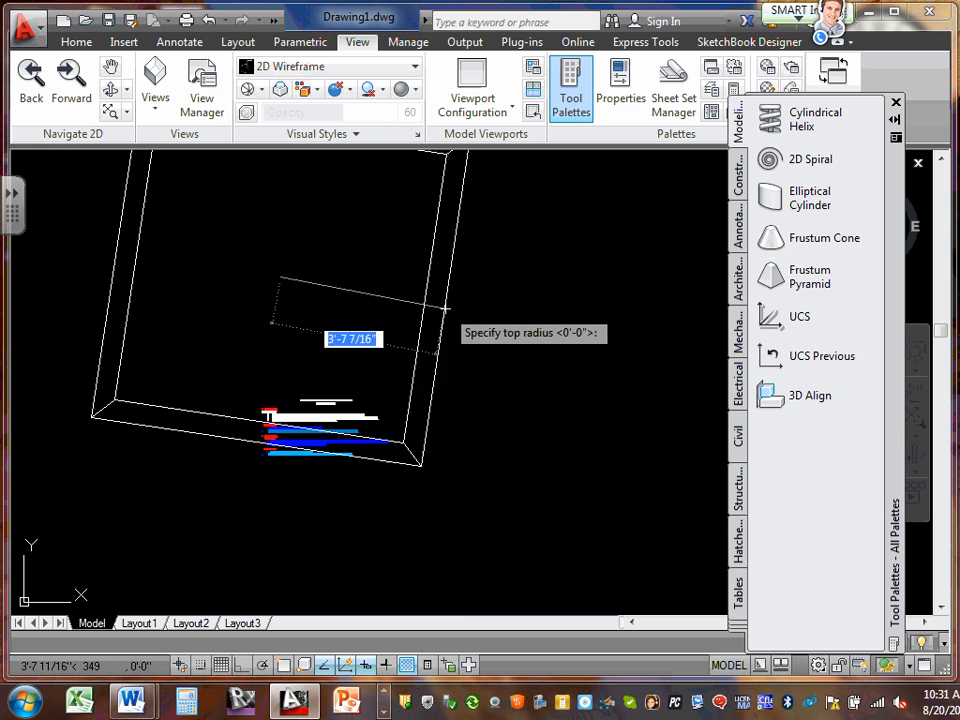
left_click(519, 320)
right_click(525, 330)
left_click(566, 340)
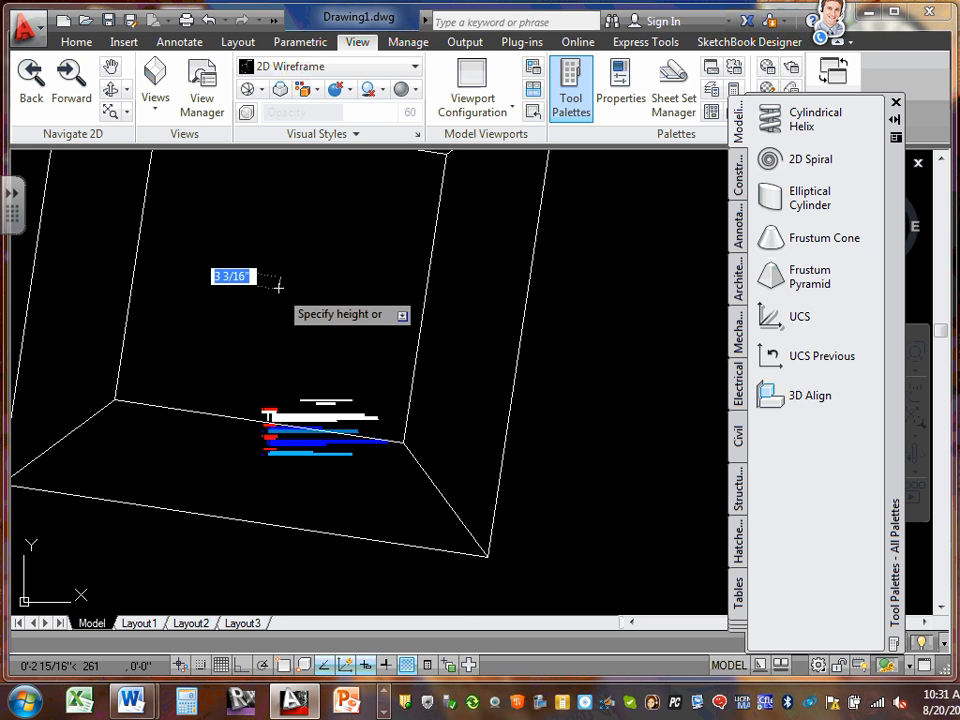
key("Escape")
Insert the Push Button - Imperial block from the Electrical palette below the textbook list, at 1:1 annotation scale with its default terminal attributes
scroll(279, 287, "down", 5)
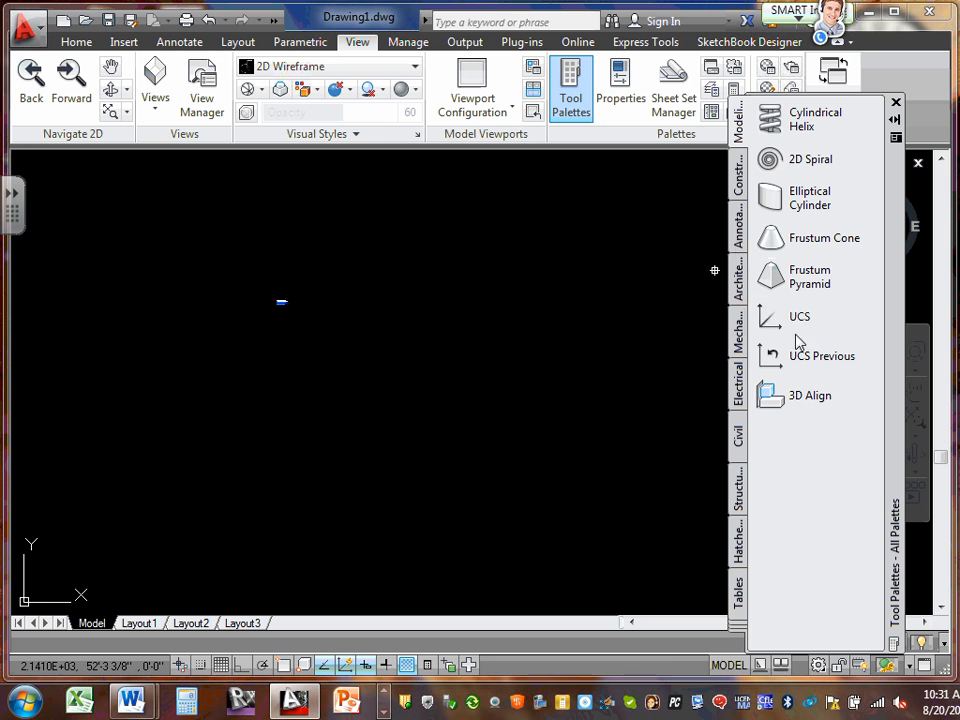
left_click(740, 378)
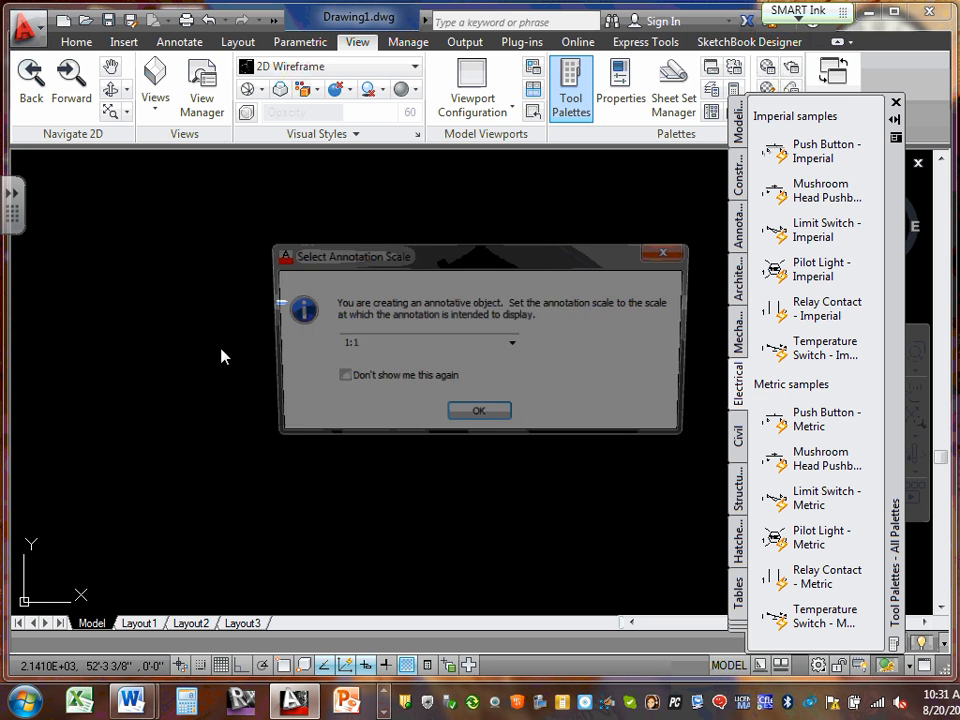
left_click(479, 416)
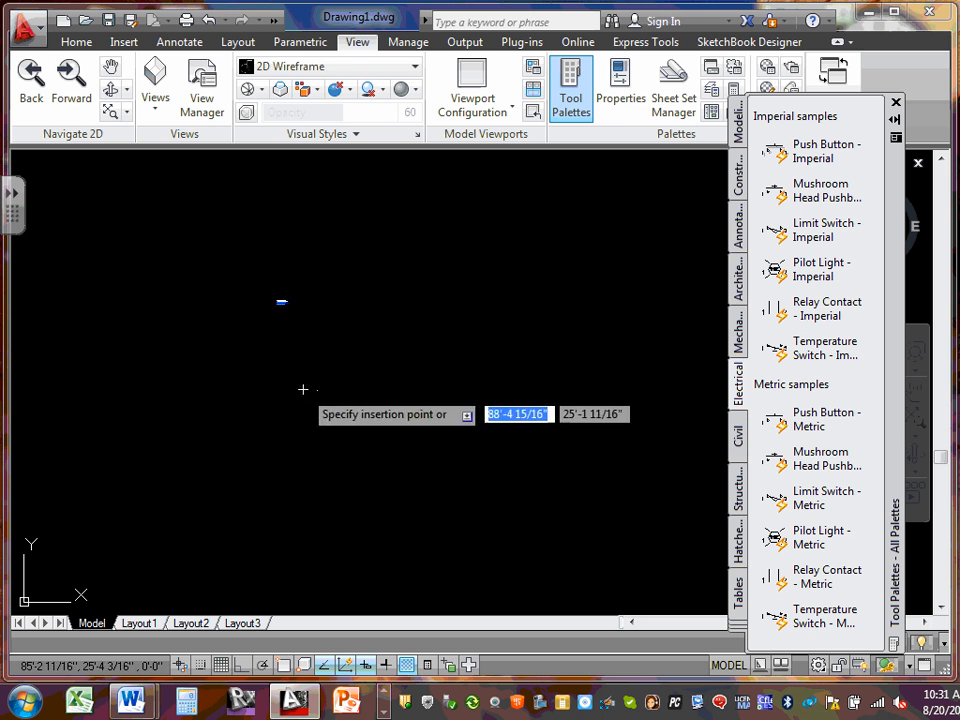
left_click(298, 390)
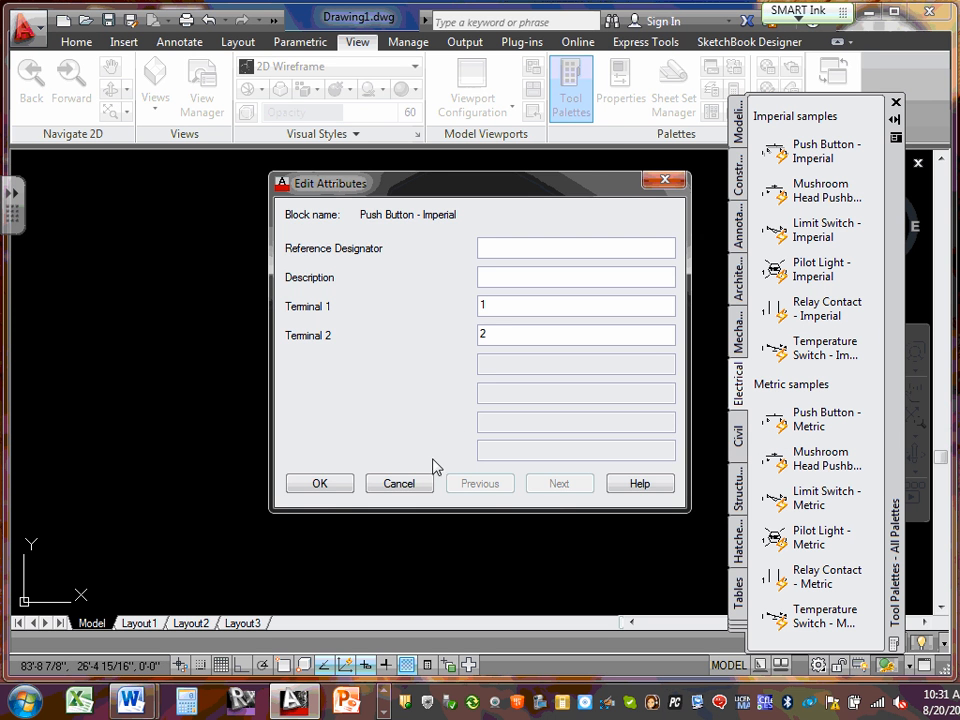
left_click(308, 485)
Locate the inserted push button symbol in the drawing and examine it with its terminal labels close up
scroll(221, 298, "up", 5)
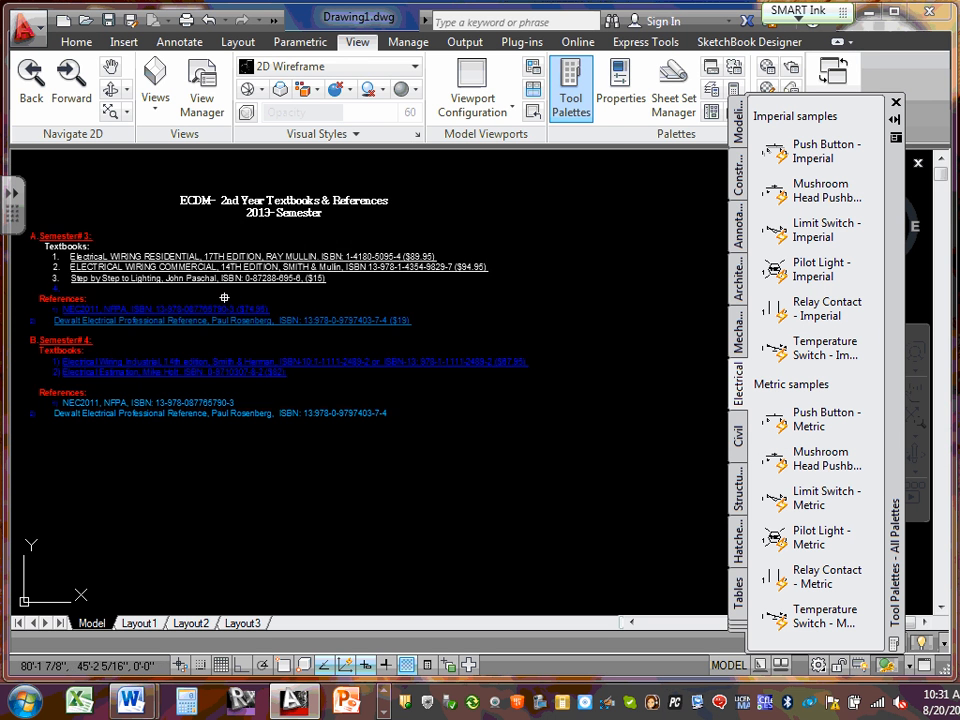
scroll(221, 298, "down", 10)
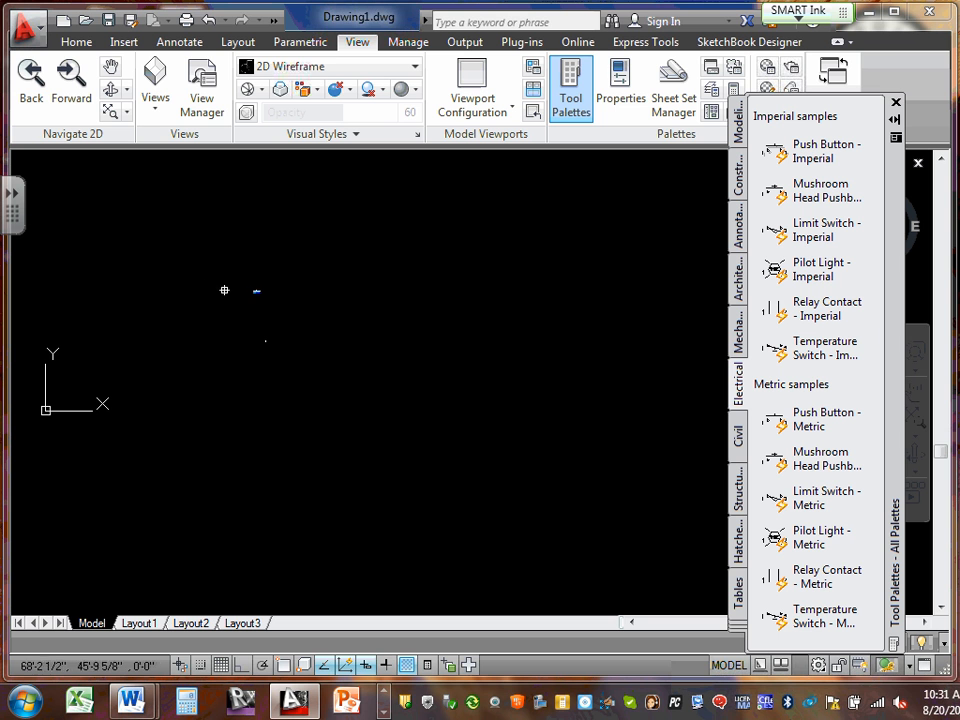
scroll(237, 305, "up", 2)
scroll(293, 371, "up", 12)
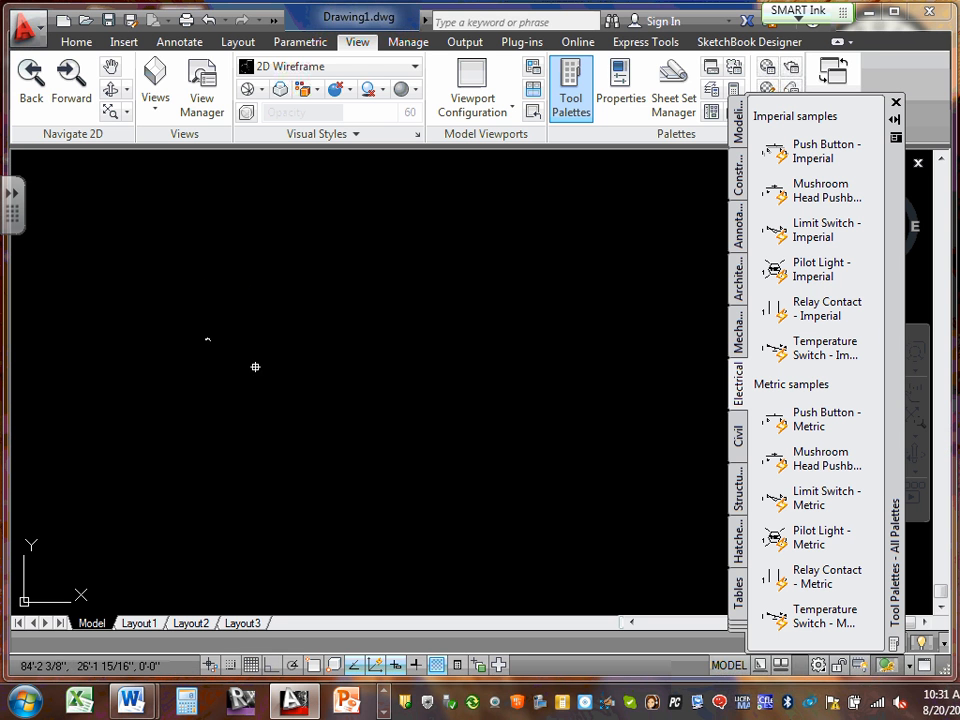
mouse_move(204, 343)
middle_mouse_down()
mouse_move(497, 402)
mouse_move(502, 388)
middle_mouse_up()
scroll(451, 342, "up", 2)
middle_click_drag(334, 291, 428, 435)
scroll(402, 390, "up", 8)
scroll(277, 376, "up", 2)
middle_click_drag(281, 378, 349, 377)
scroll(328, 377, "down", 4)
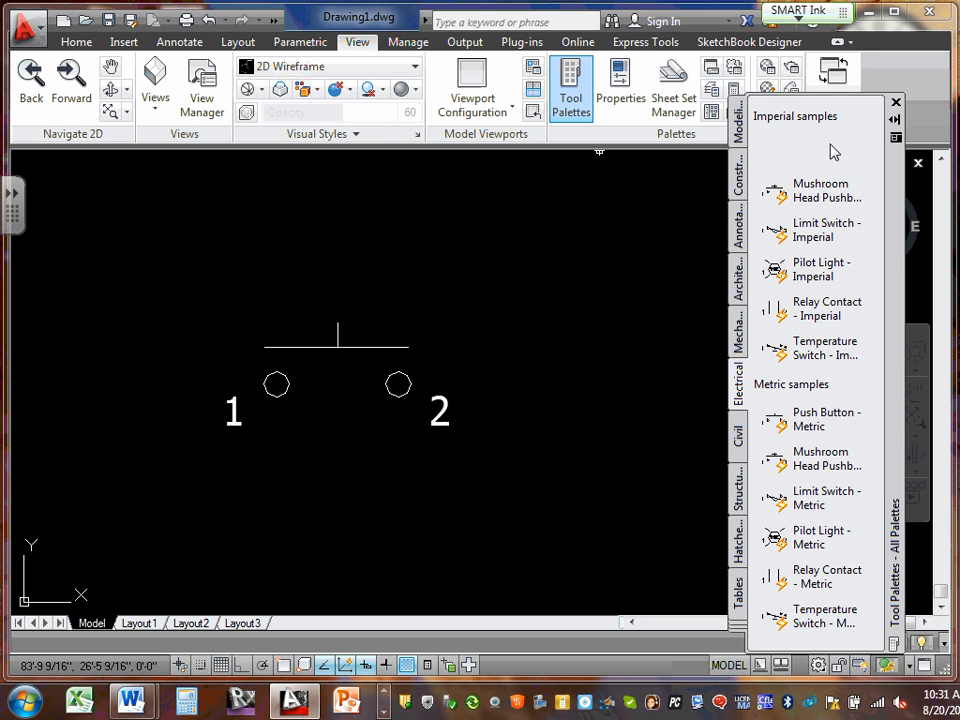
Insert the Limit Switch - Imperial block above the push button symbol with SS as its reference designator
left_click(815, 230)
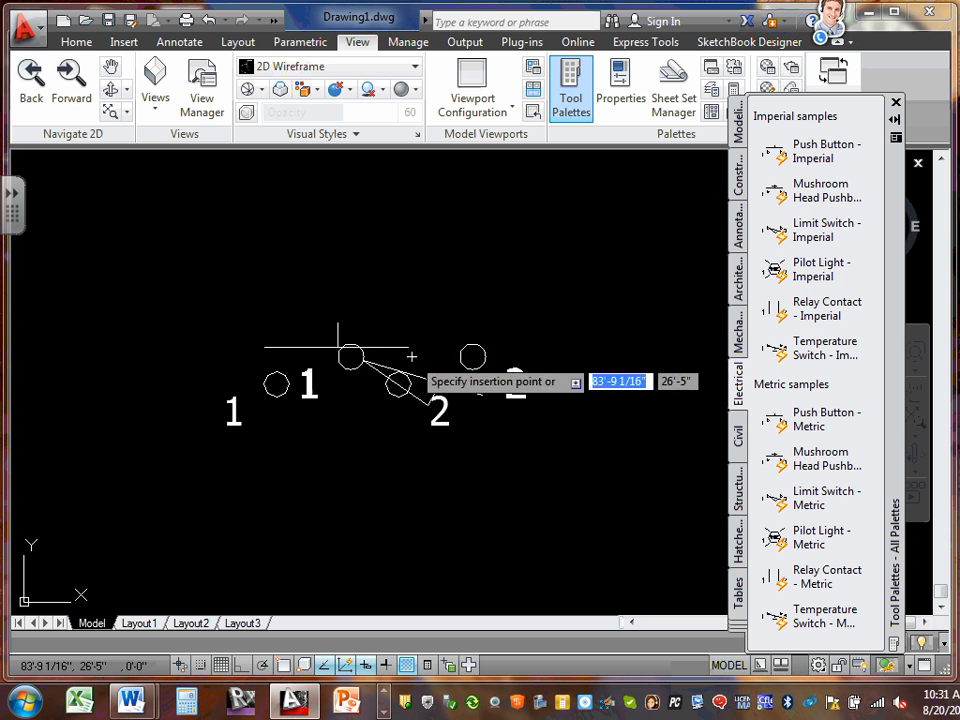
left_click(296, 223)
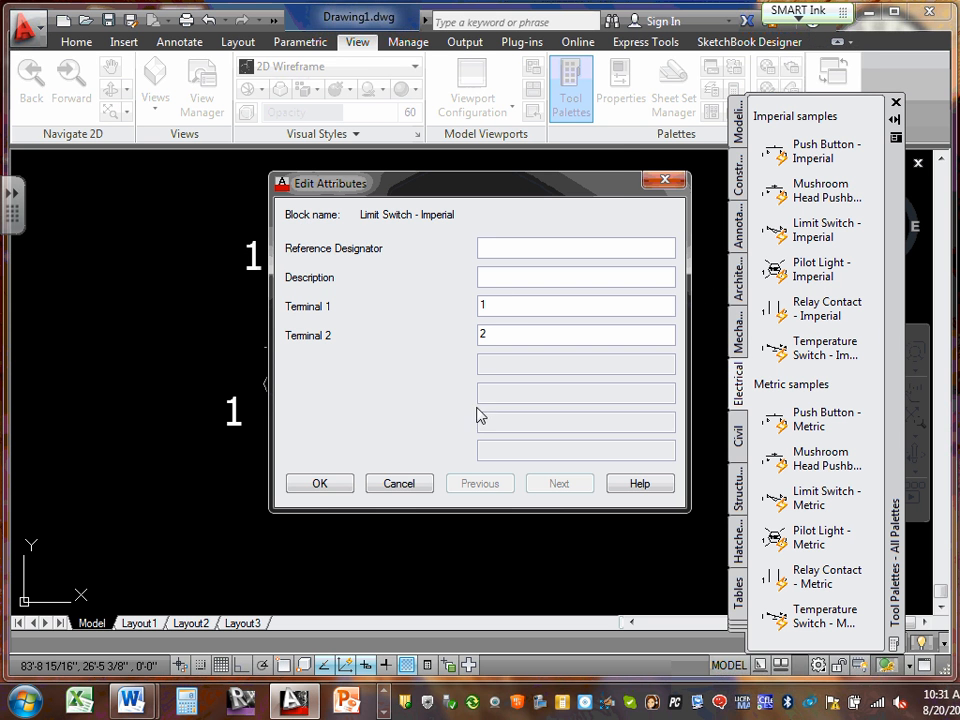
type("SS")
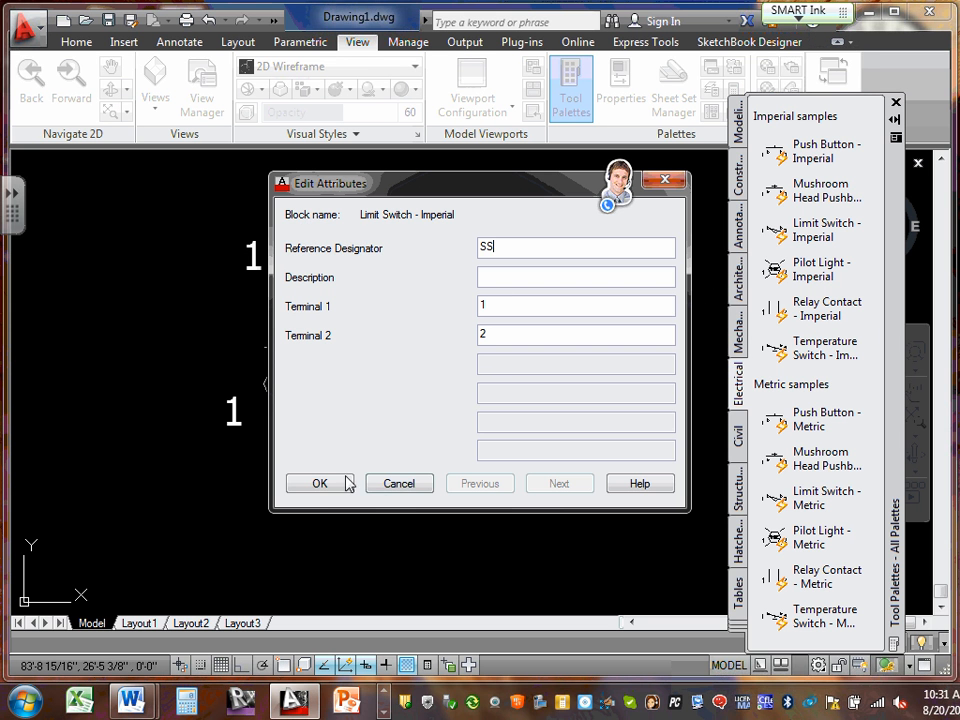
left_click(340, 484)
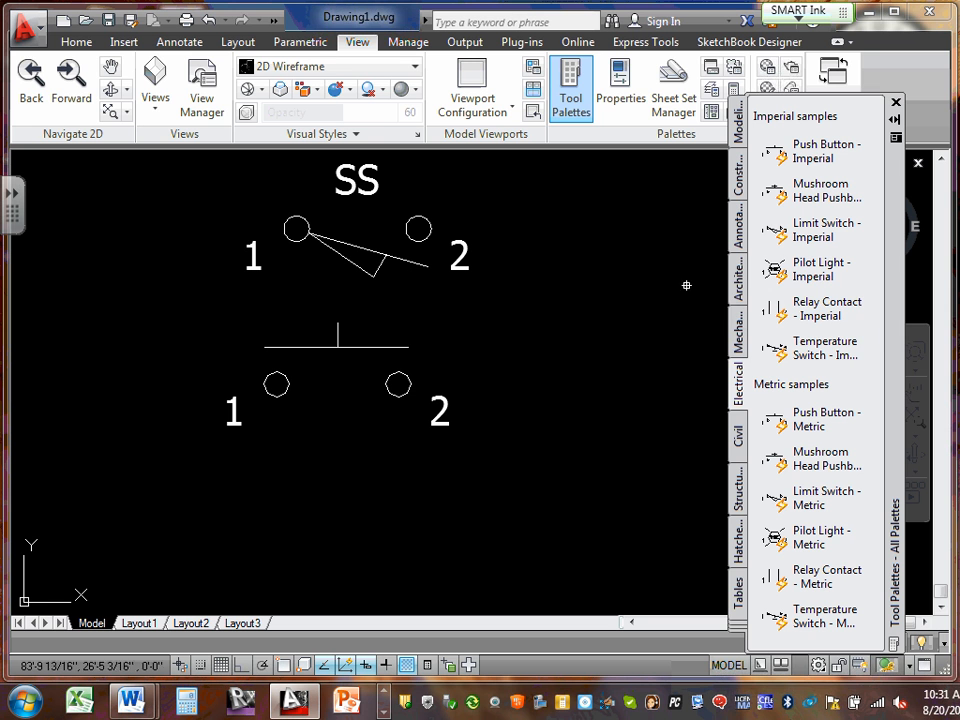
Insert the Pilot Light - Imperial block beside the two switch symbols with SSS as its reference designator
left_click(778, 268)
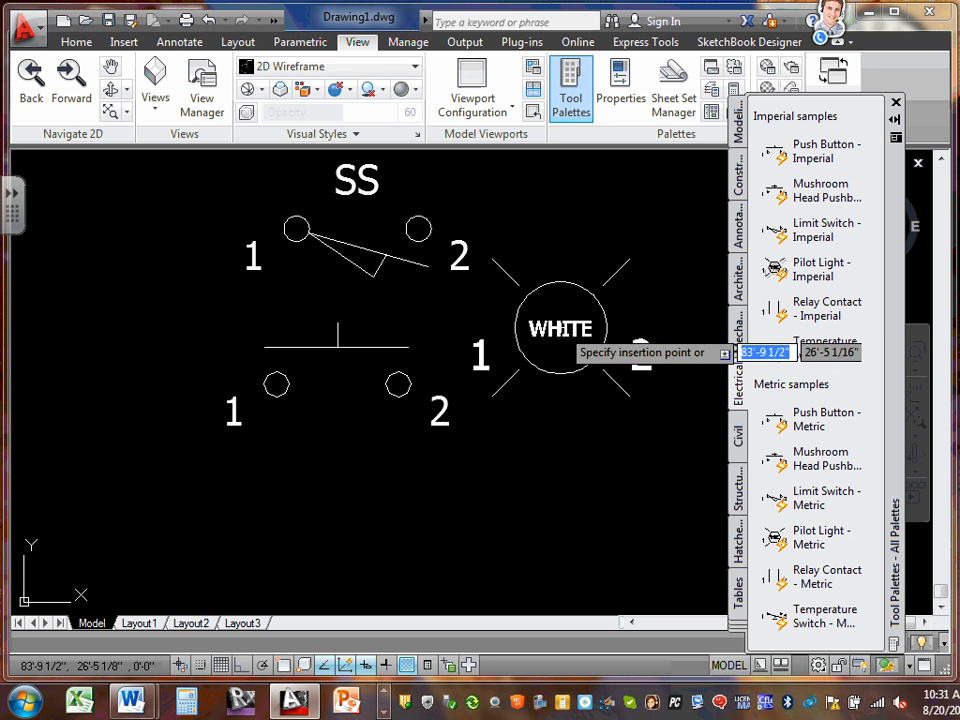
left_click(589, 332)
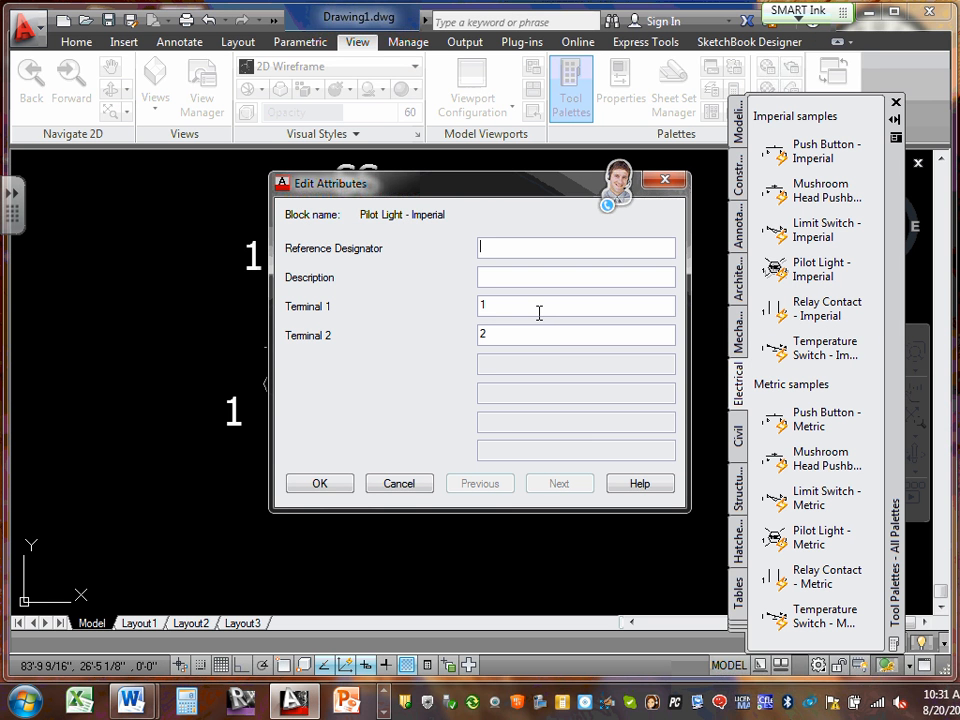
type("SSS")
left_click(319, 483)
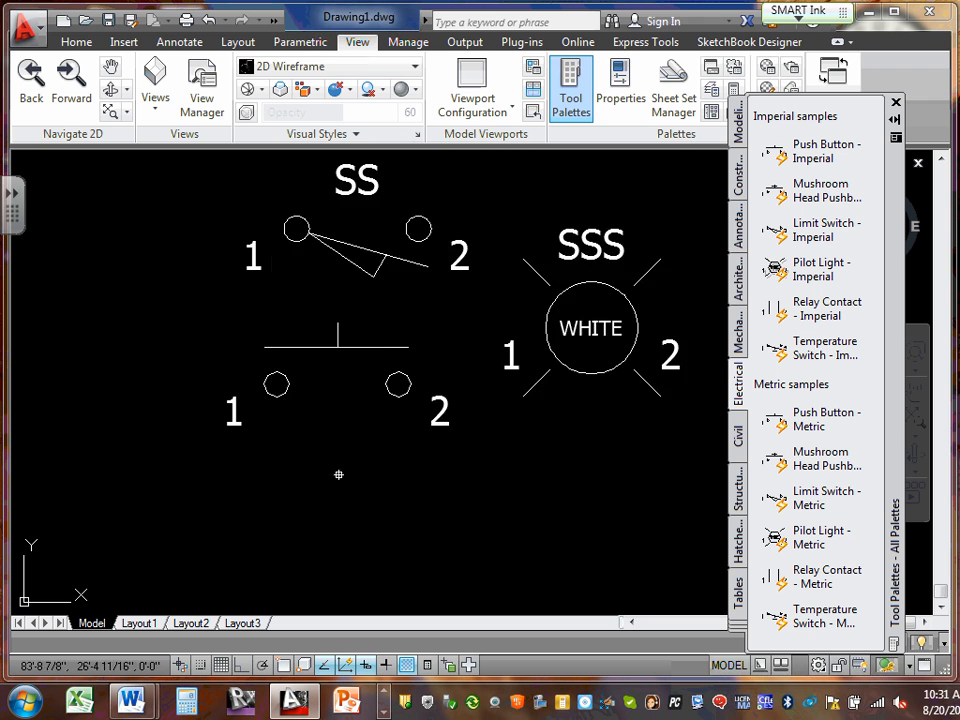
scroll(412, 445, "down", 4)
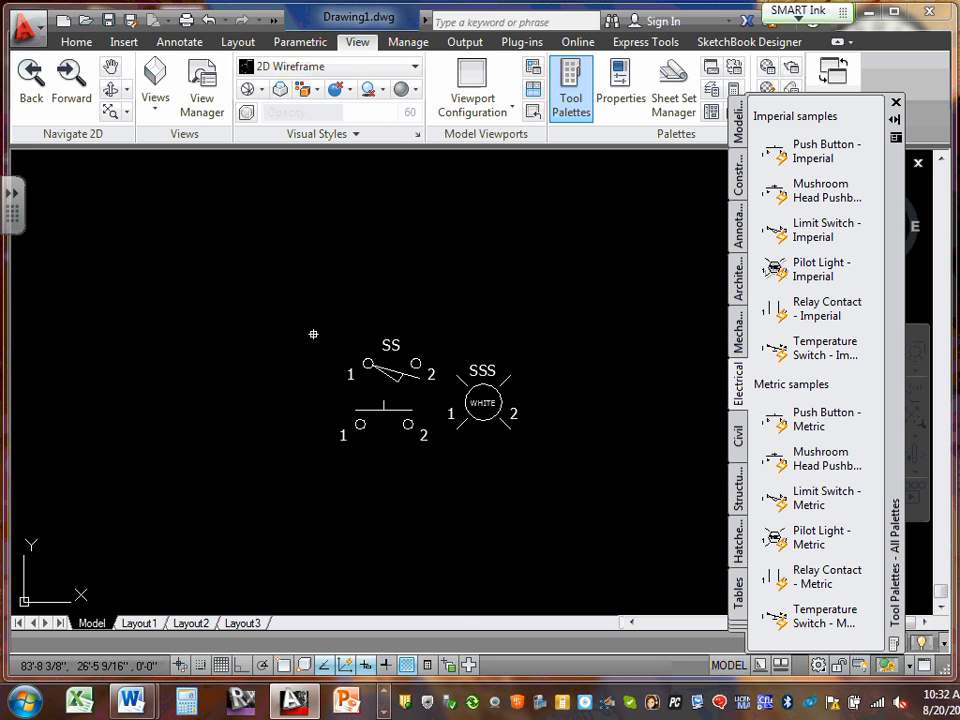
scroll(326, 330, "down", 6)
scroll(303, 325, "down", 3)
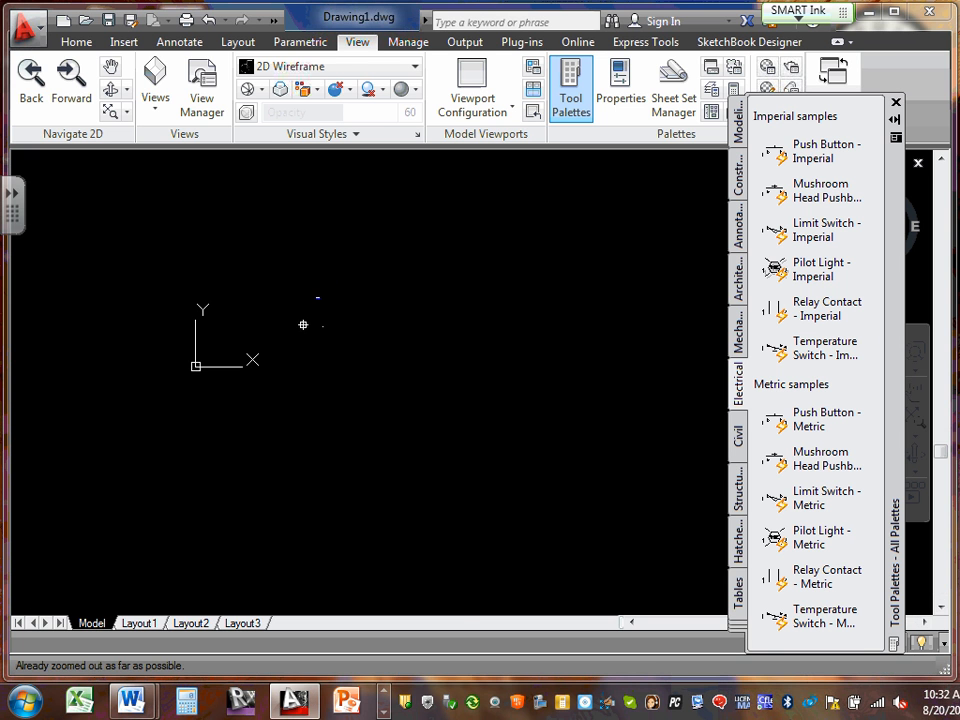
scroll(321, 317, "up", 4)
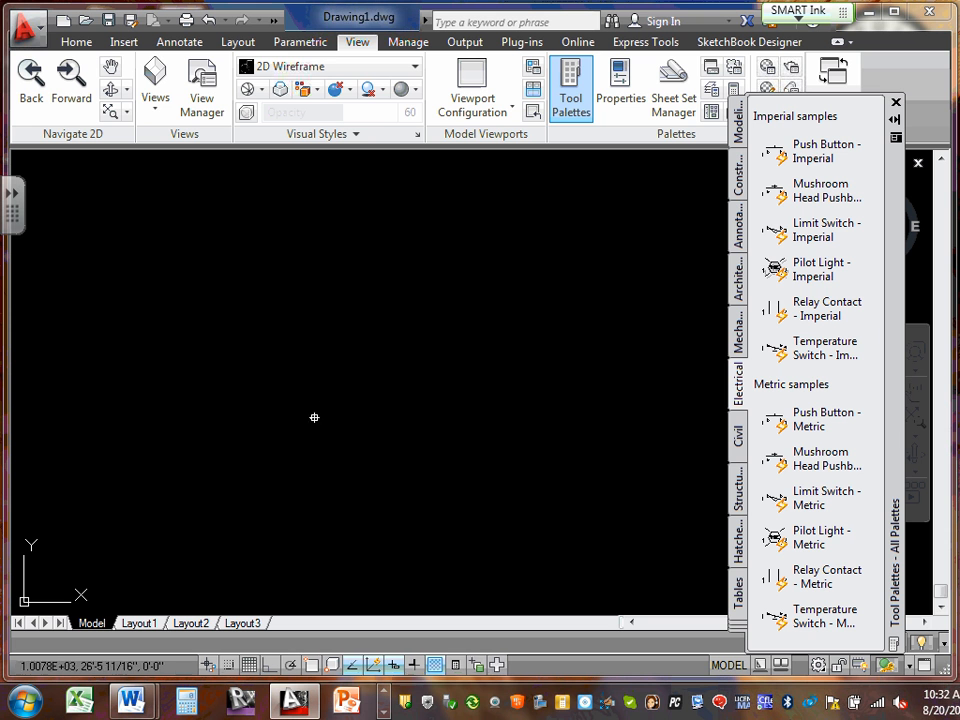
scroll(290, 409, "up", 6)
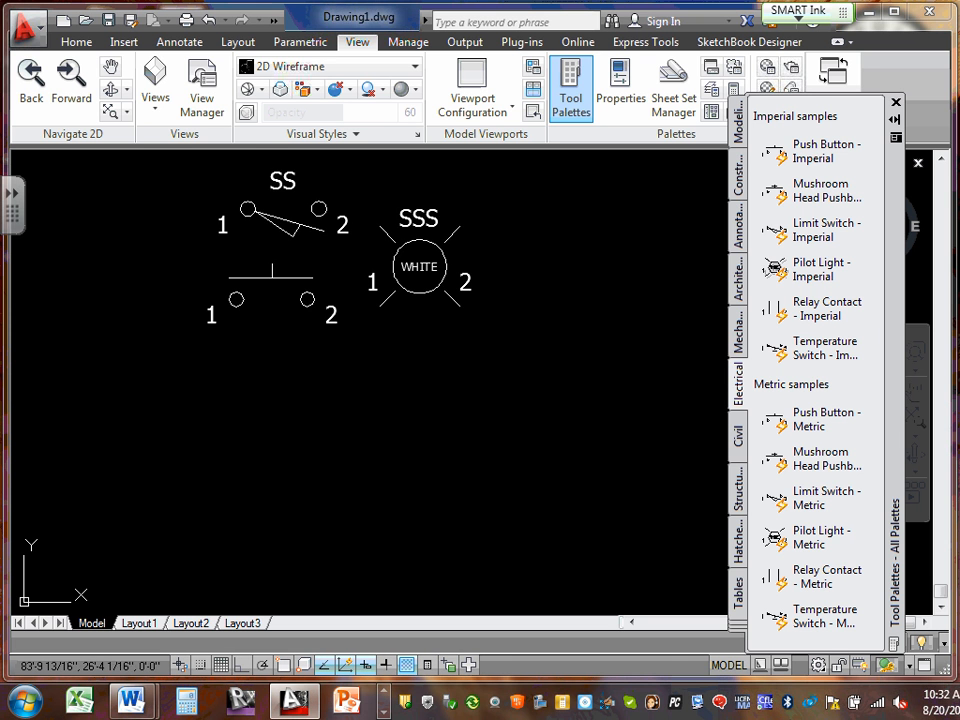
Inspect the limit switch, push button and pilot light symbols close up, and close the tool palettes
scroll(441, 311, "up", 2)
scroll(279, 332, "down", 6)
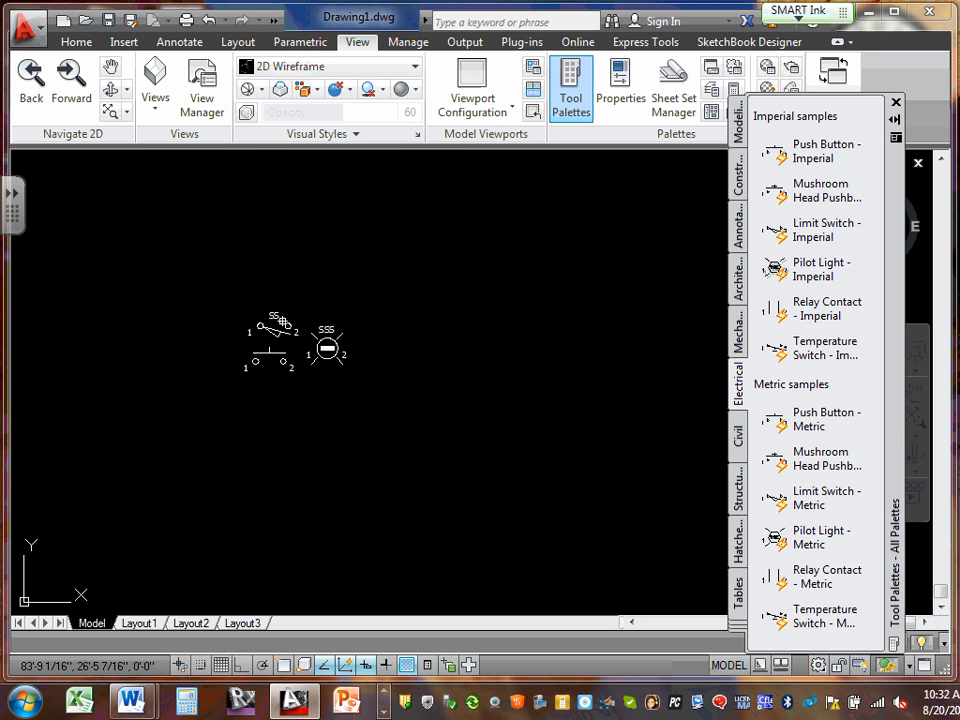
scroll(296, 328, "up", 6)
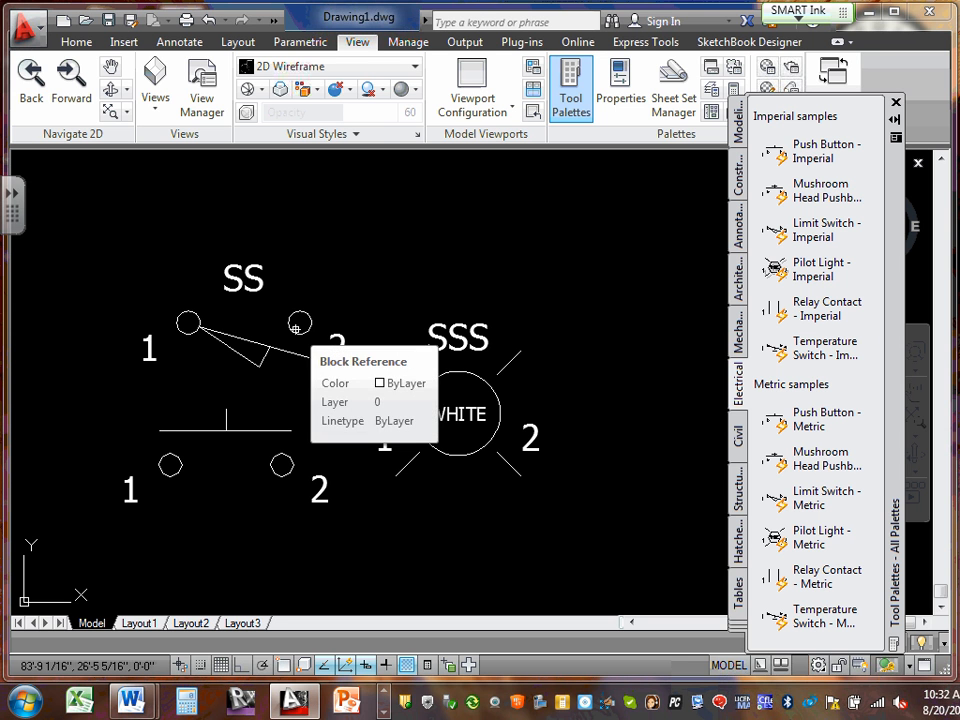
left_click(576, 88)
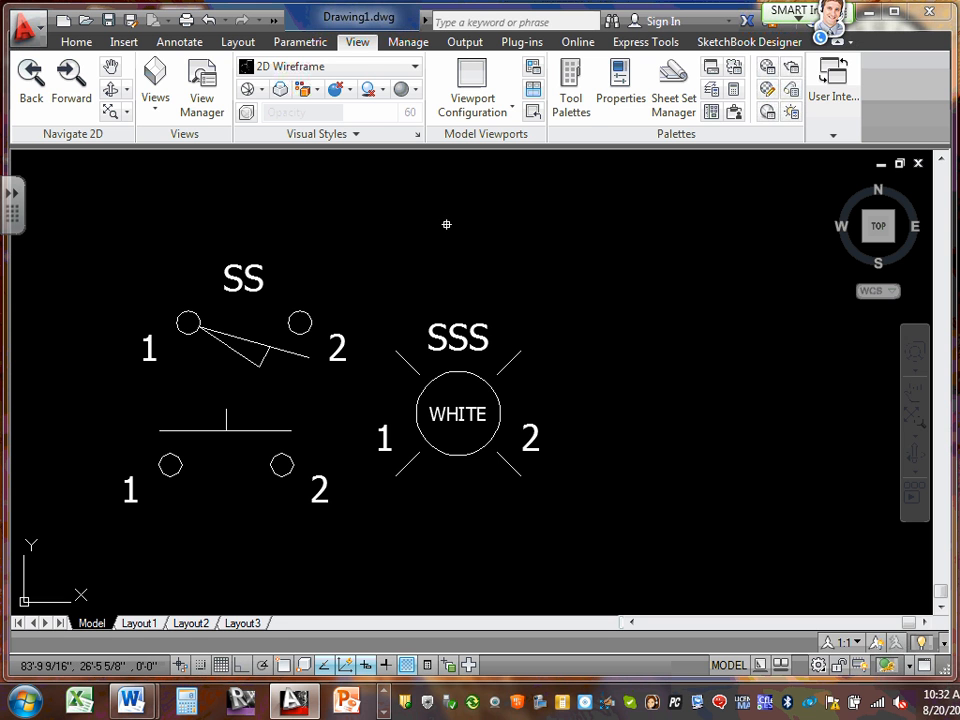
Switch to Layout1 and delete the existing viewport from the sheet
left_click(139, 623)
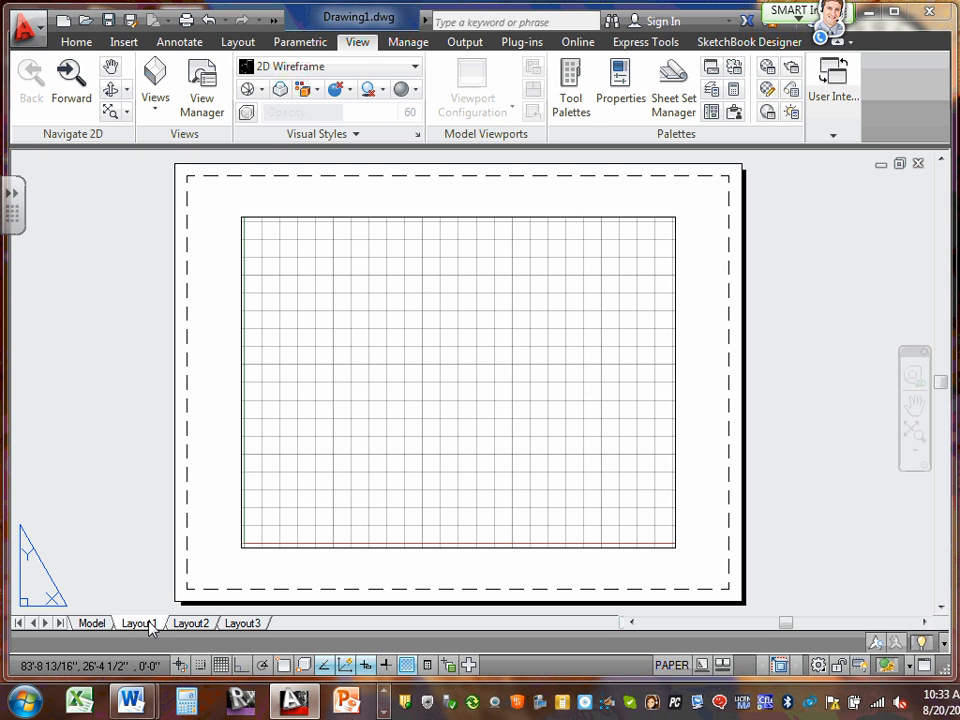
left_click(446, 216)
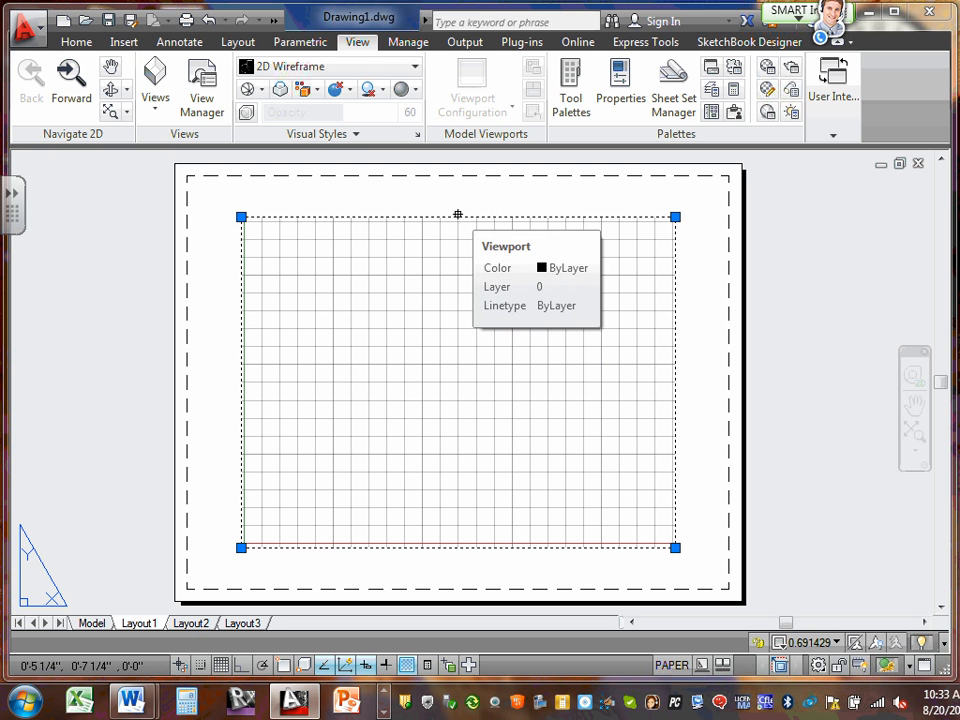
key("Delete")
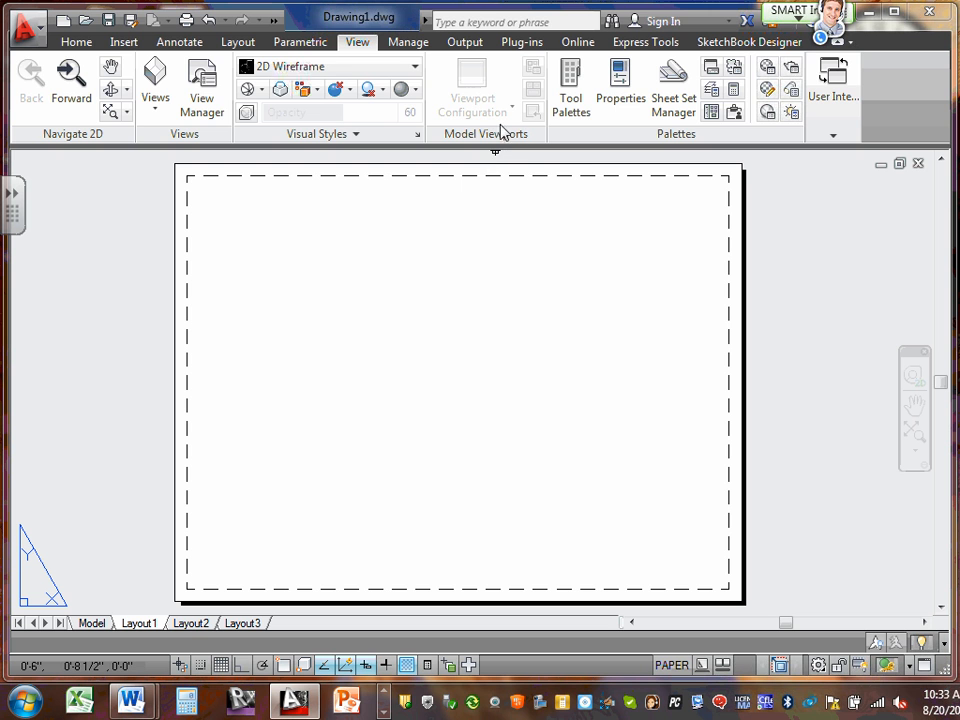
Look through the insert and view tools, the preset views and the View Manager for a way to create a layout viewport
left_click(121, 45)
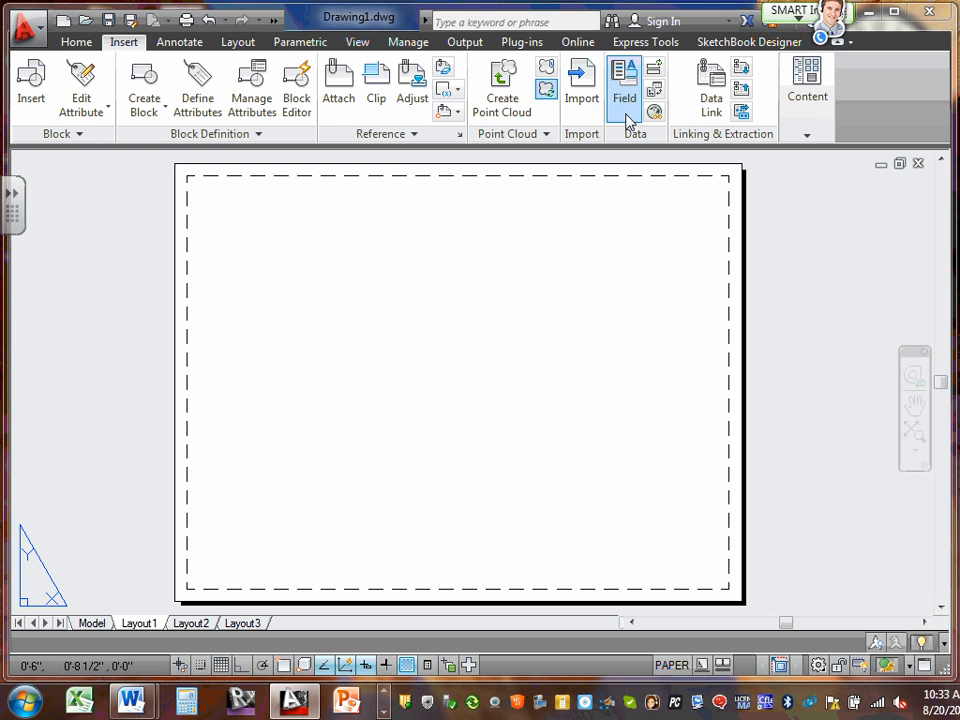
left_click(360, 45)
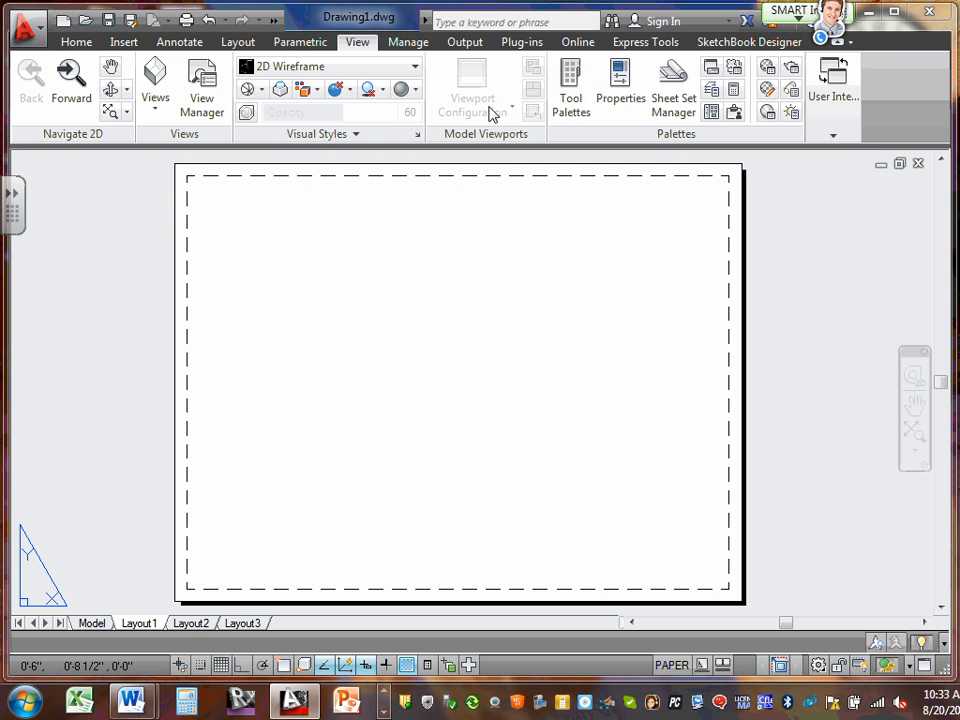
left_click(157, 110)
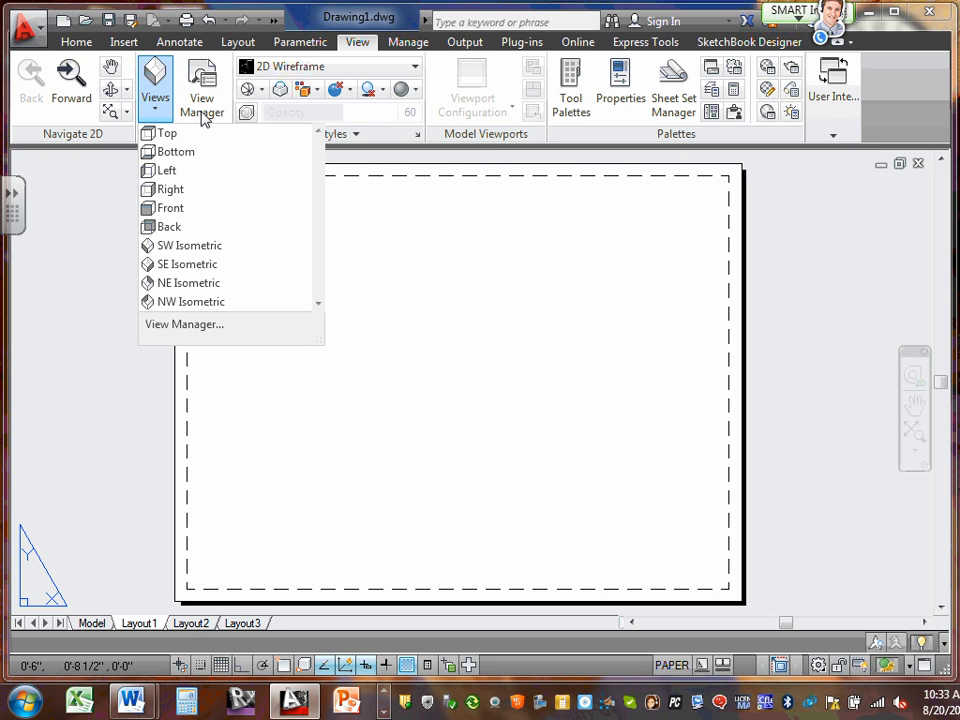
left_click(504, 122)
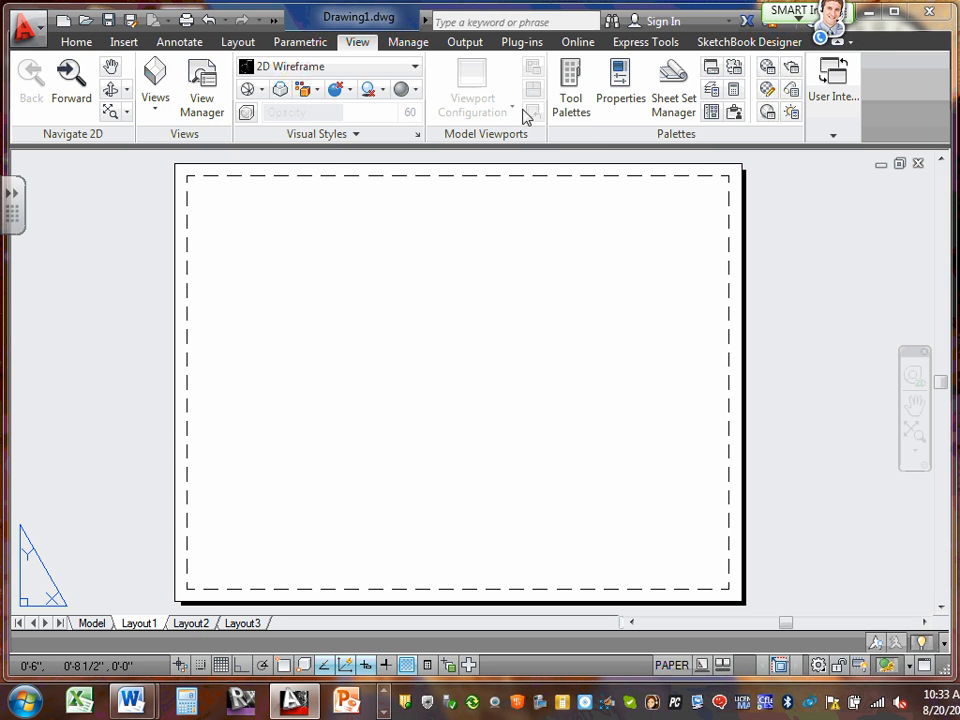
left_click(388, 229)
left_click(392, 231)
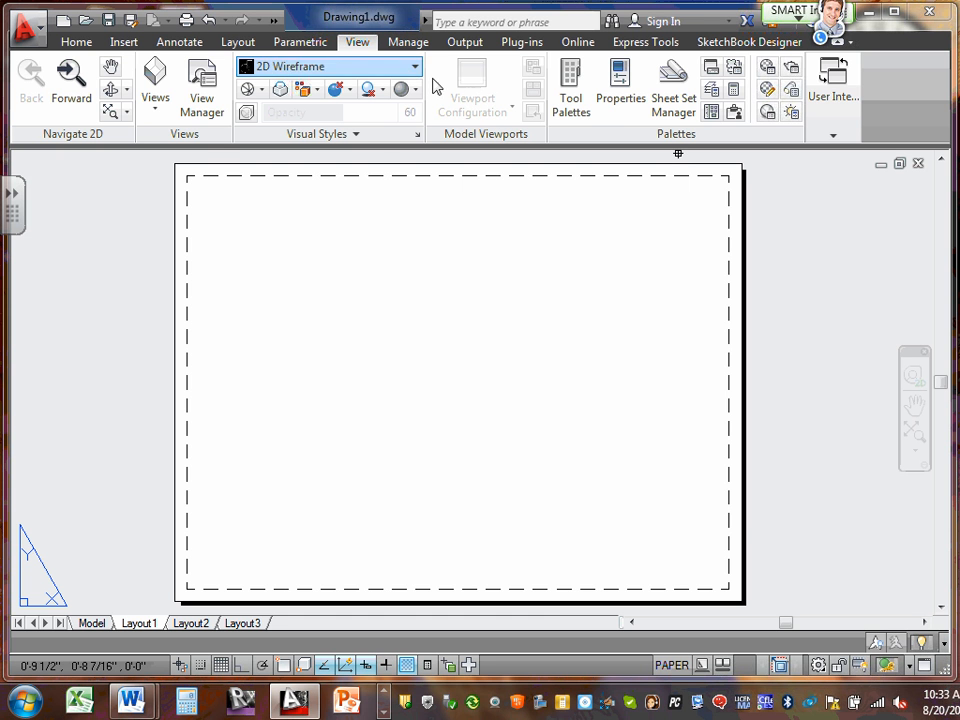
left_click(222, 118)
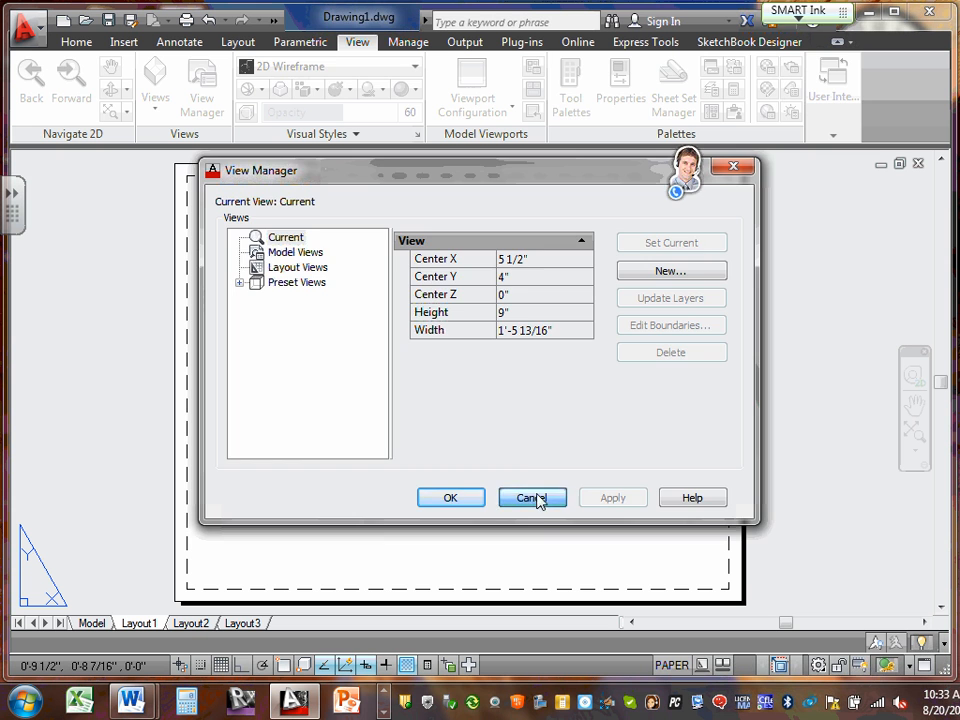
left_click(533, 498)
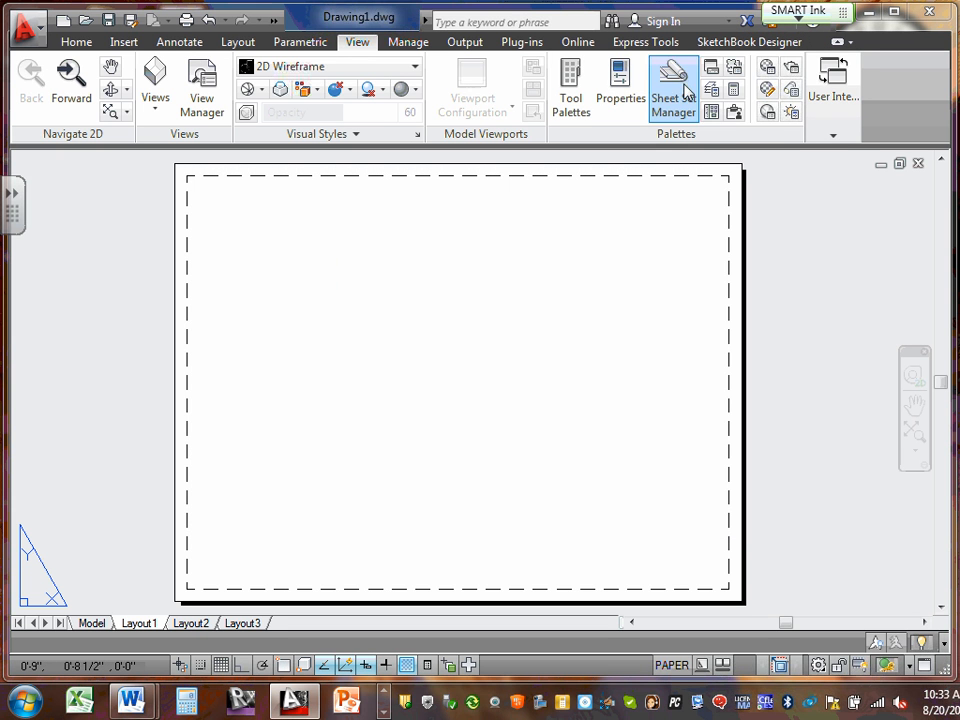
left_click(836, 130)
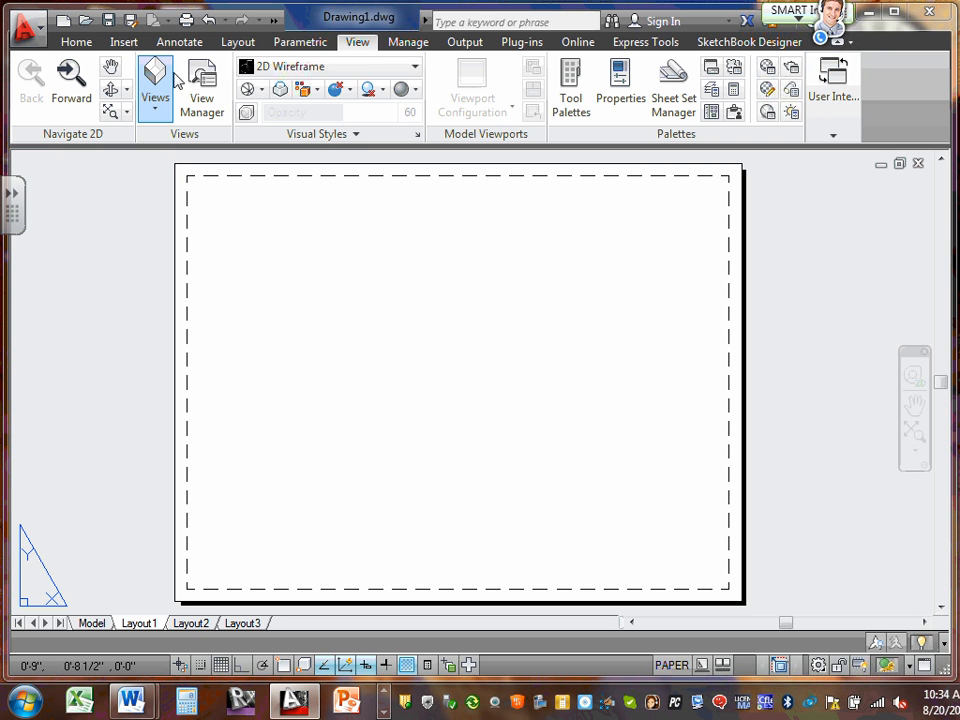
left_click(131, 45)
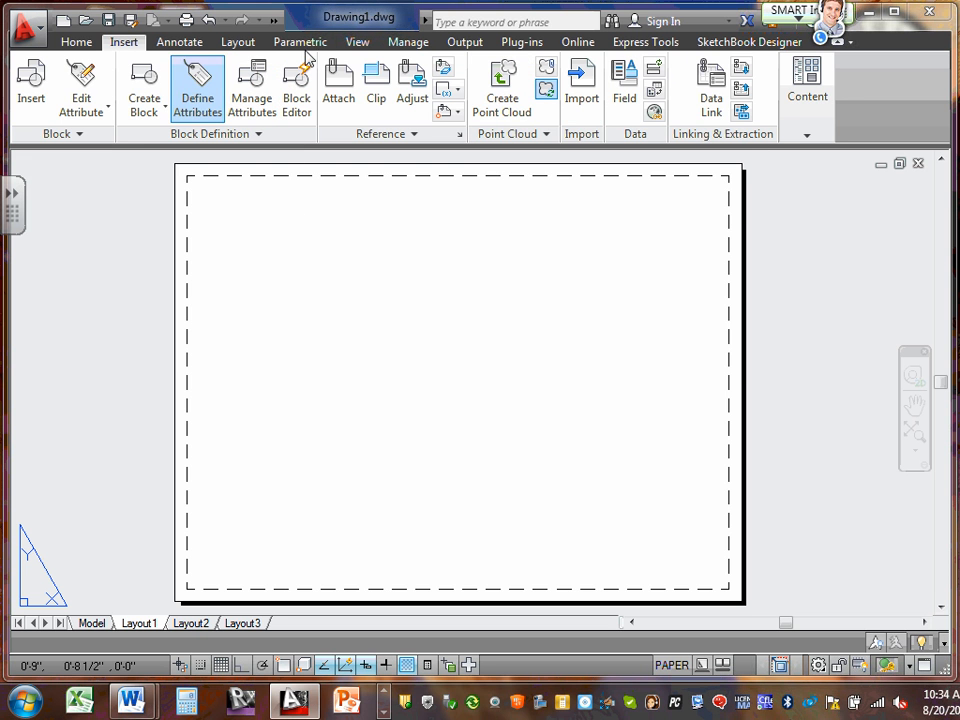
left_click(356, 45)
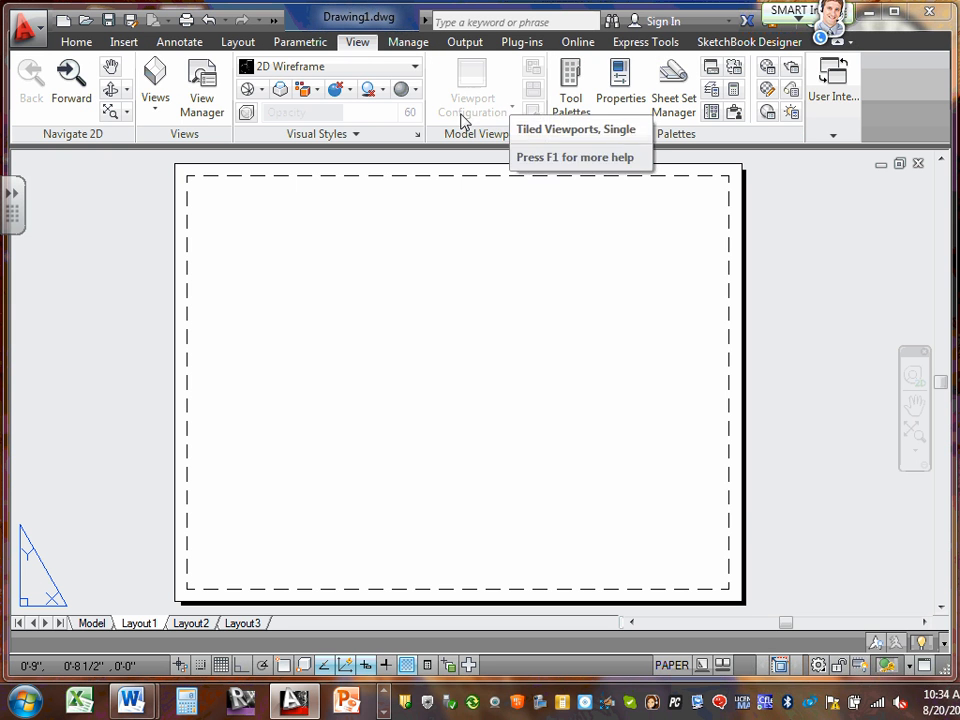
Examine the Layout Views, Current and Model Views categories in the View Manager and try to place a model view on the sheet
left_click(202, 100)
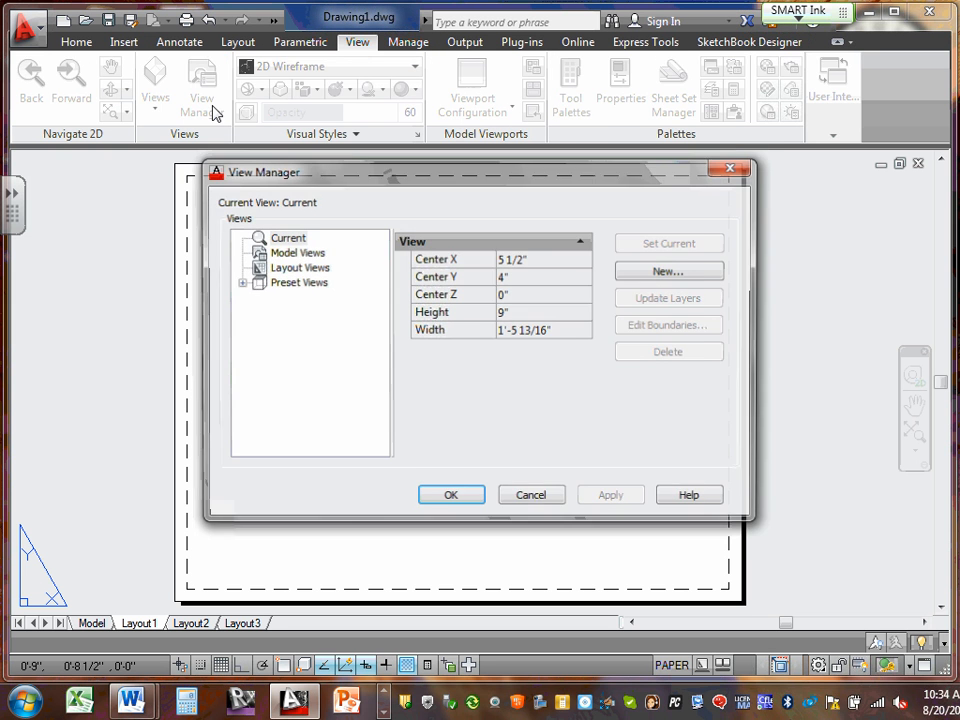
left_click(301, 268)
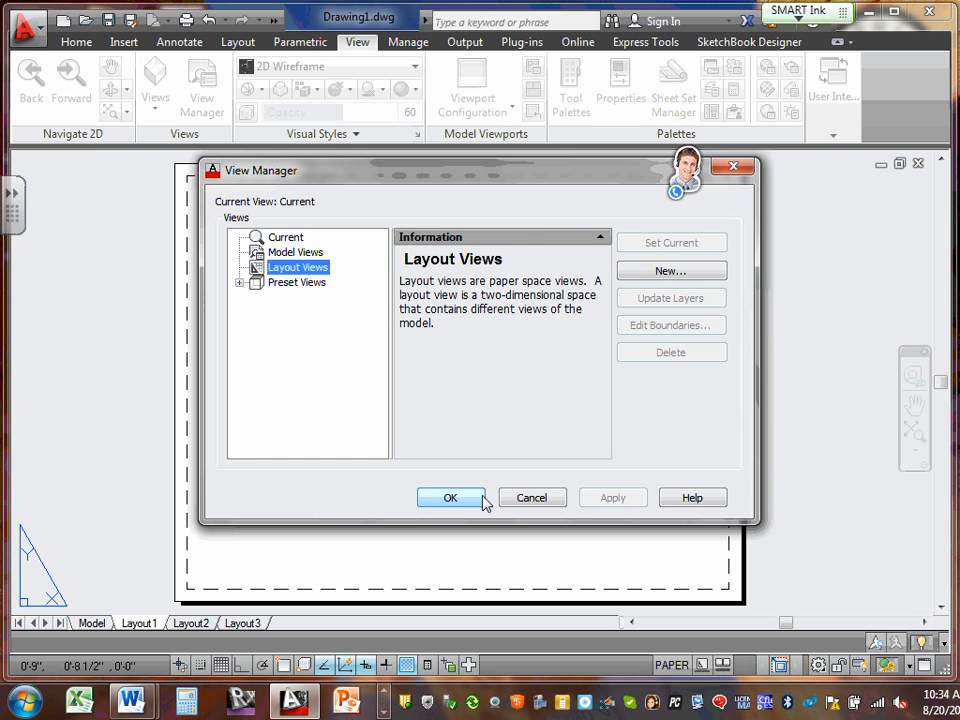
left_click(288, 239)
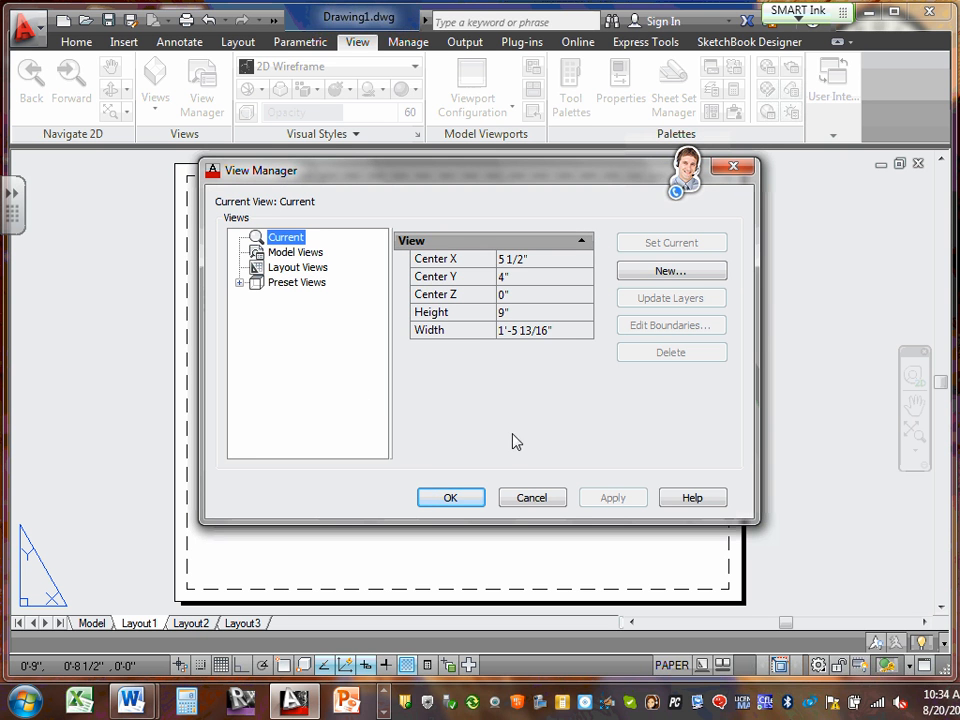
left_click(291, 253)
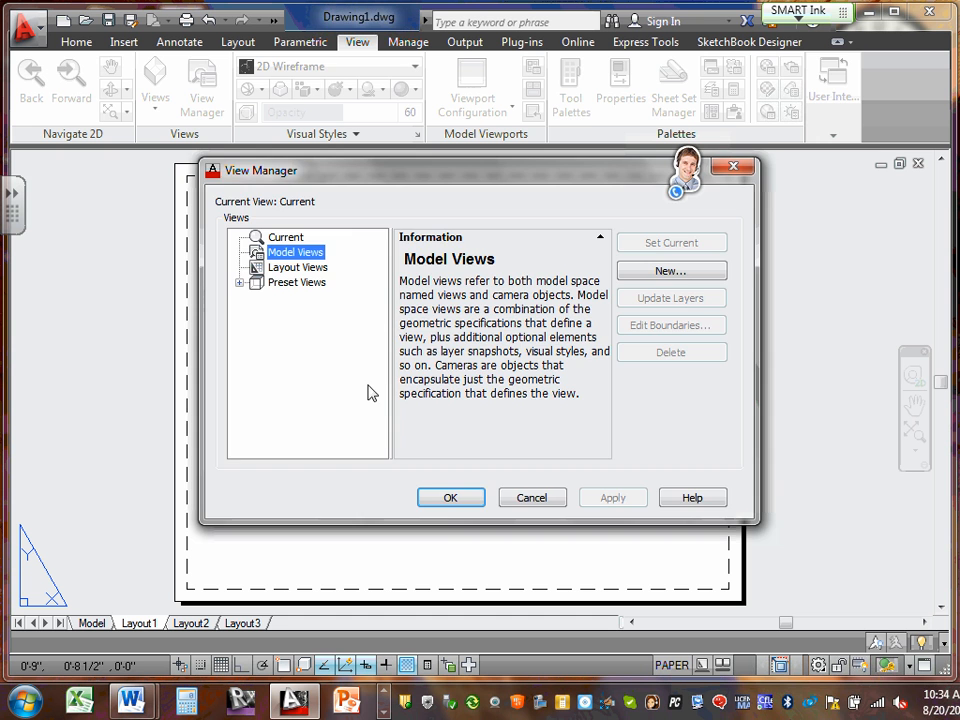
left_click(446, 498)
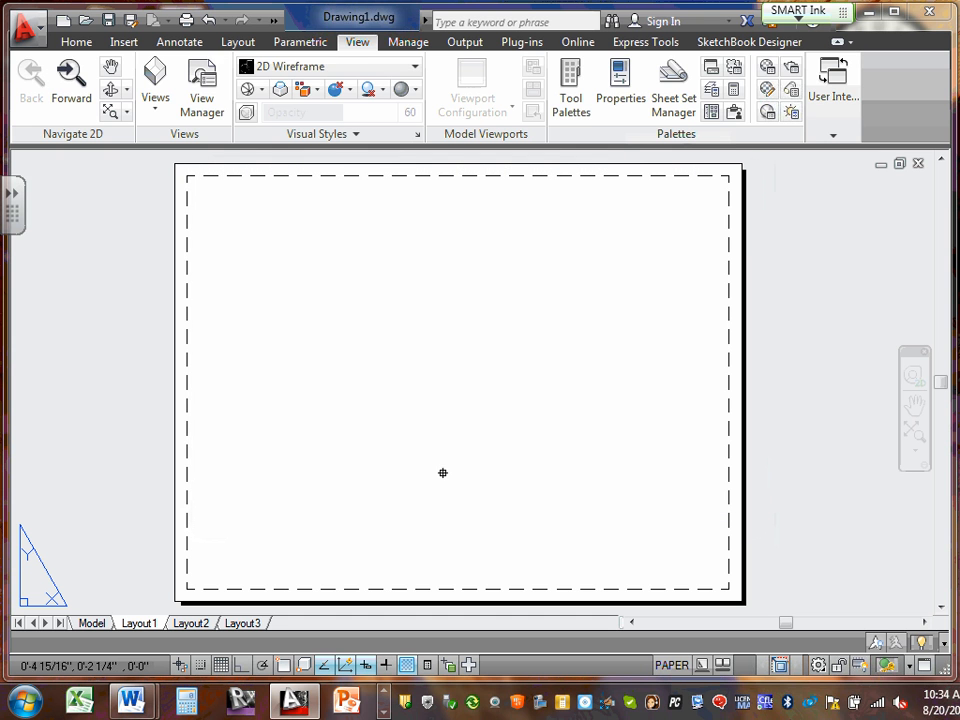
left_click(238, 202)
left_click(373, 284)
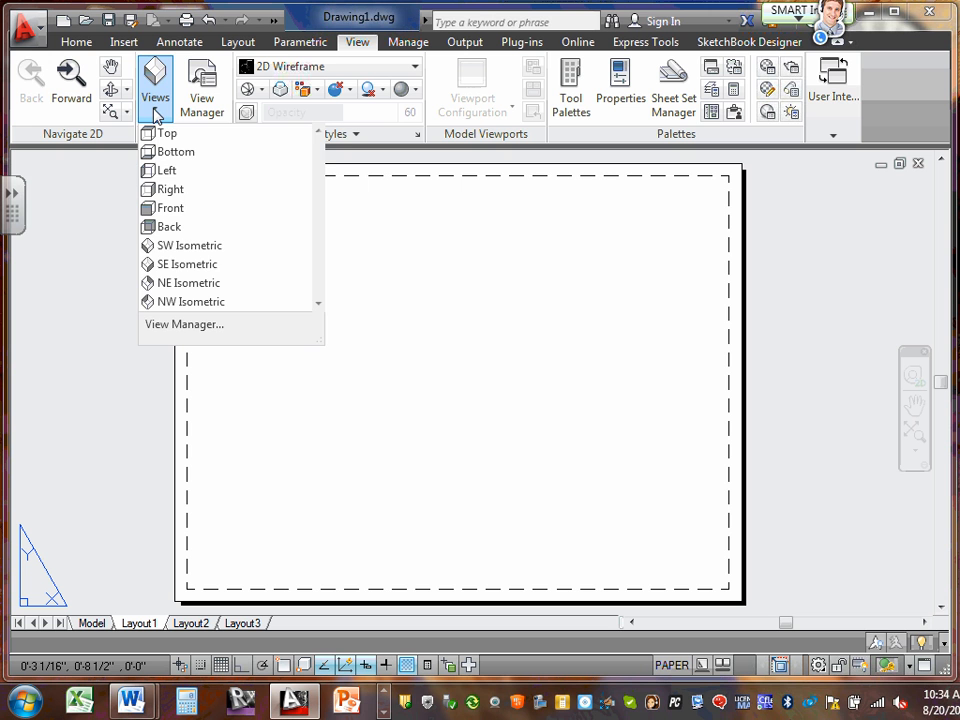
Try to place the Top preset view on the blank Layout1 sheet
left_click(167, 133)
left_click(232, 203)
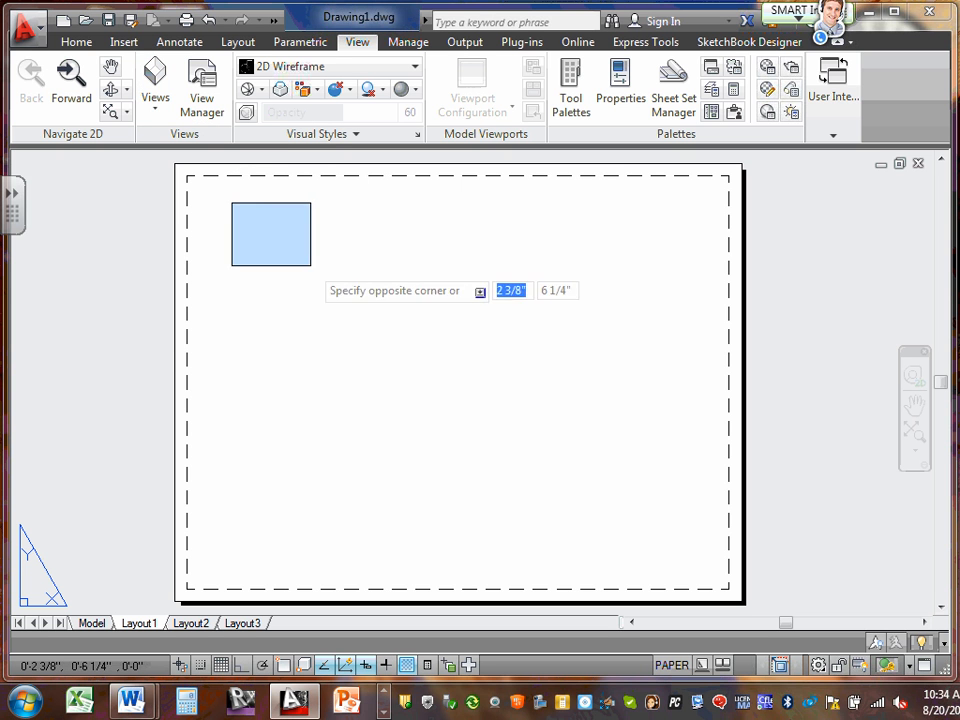
key("Escape")
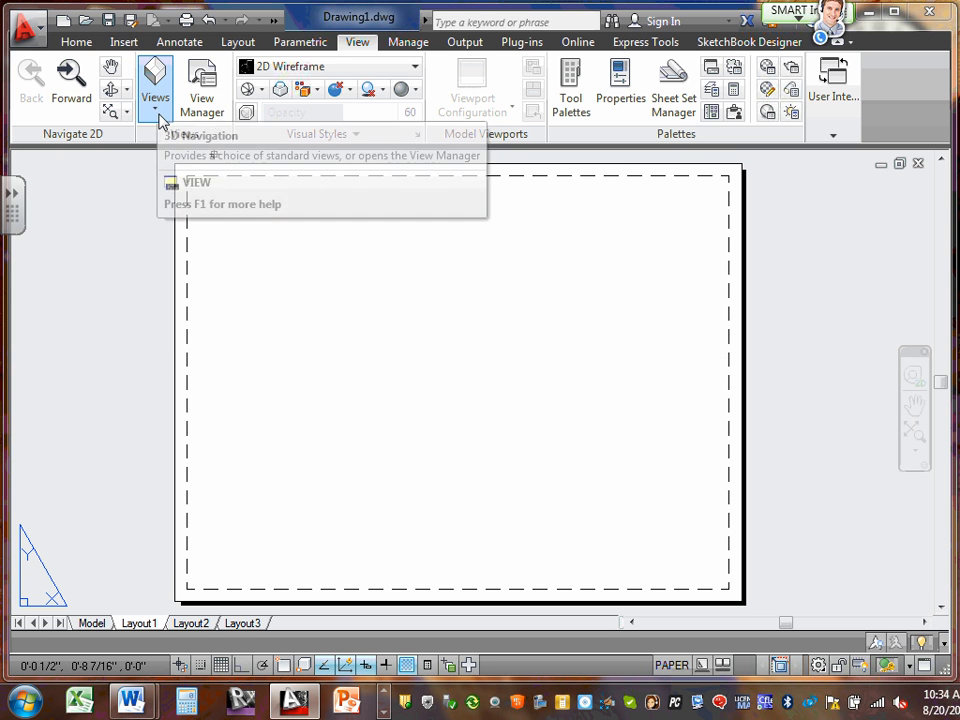
Try to place a layout view on the blank sheet using Layout Views in the View Manager
left_click(212, 108)
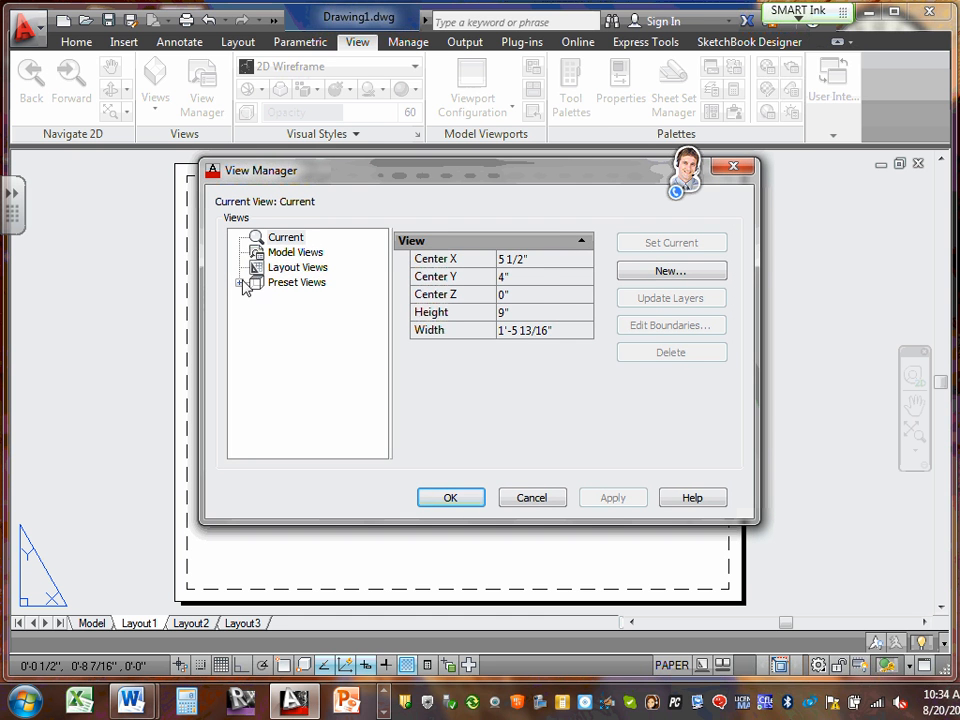
left_click(290, 268)
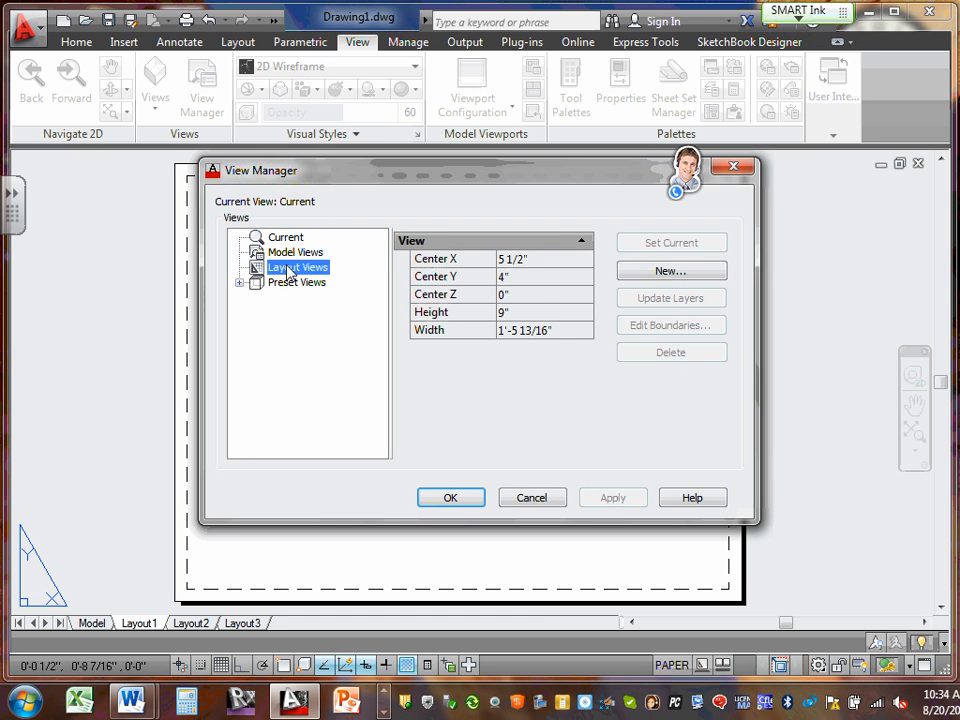
left_click(456, 498)
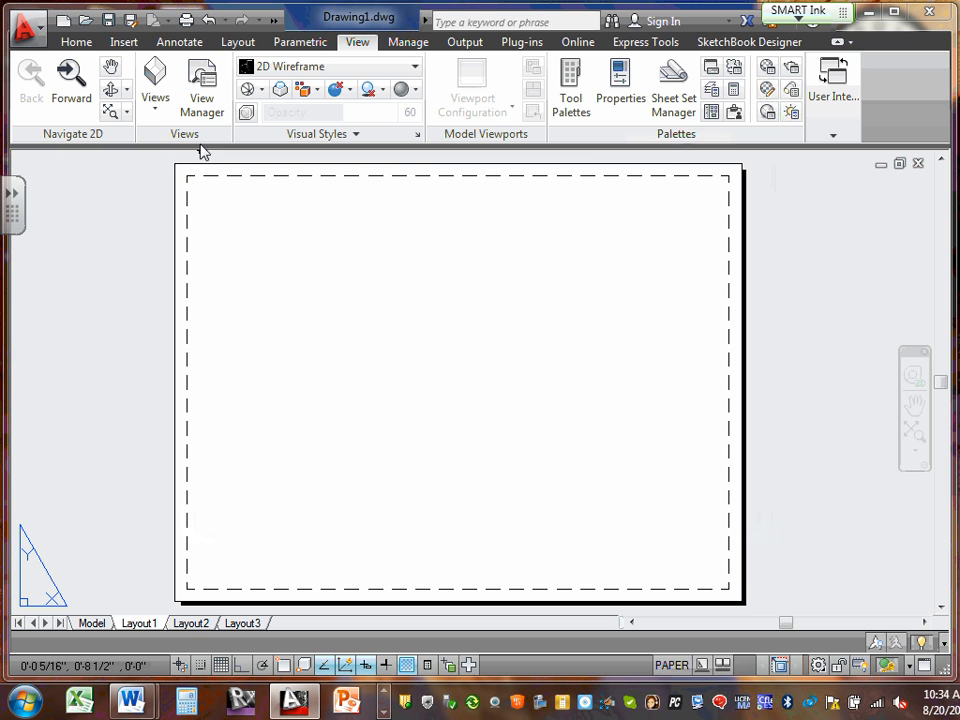
left_click(261, 234)
left_click(431, 361)
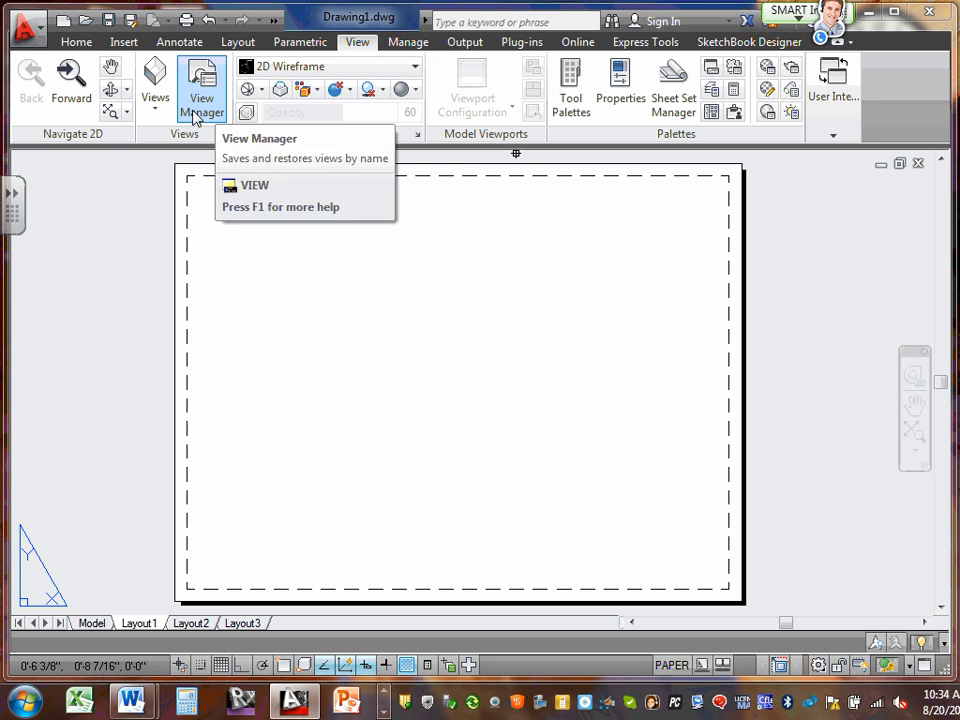
left_click(246, 225)
left_click(250, 223)
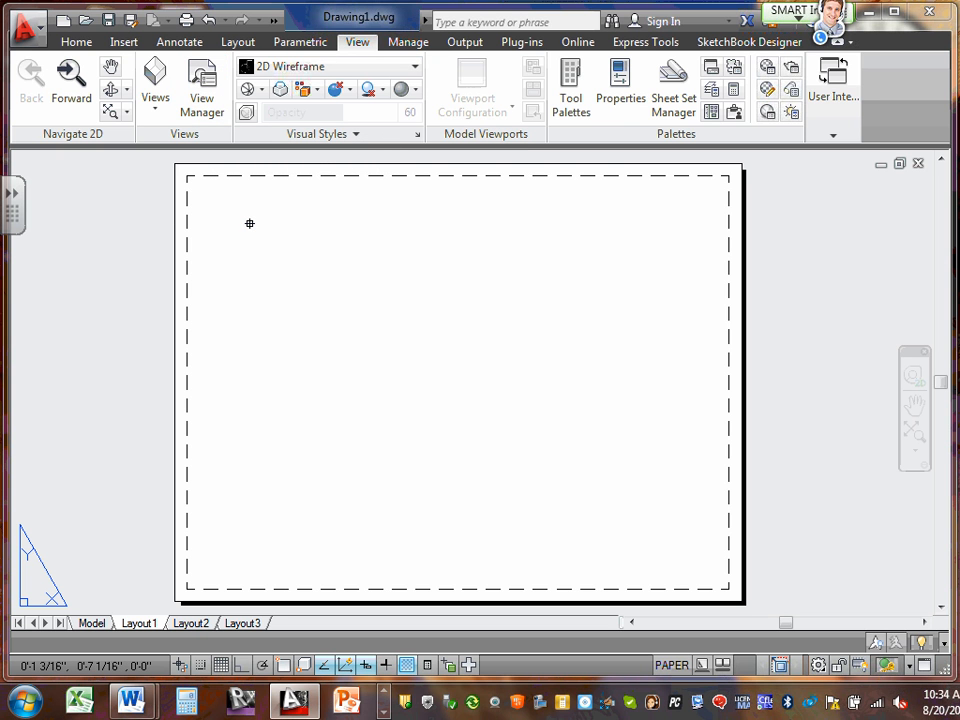
Create a Single viewport on Layout1 with the viewport command, covering most of the sheet's printable area
type("VIE")
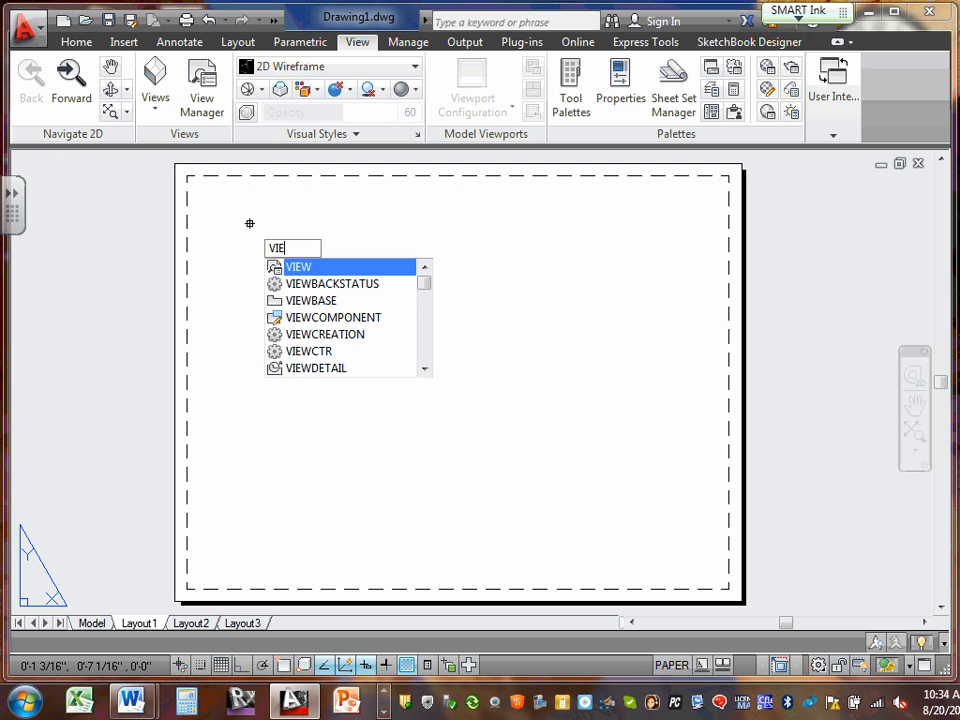
type("WPORT")
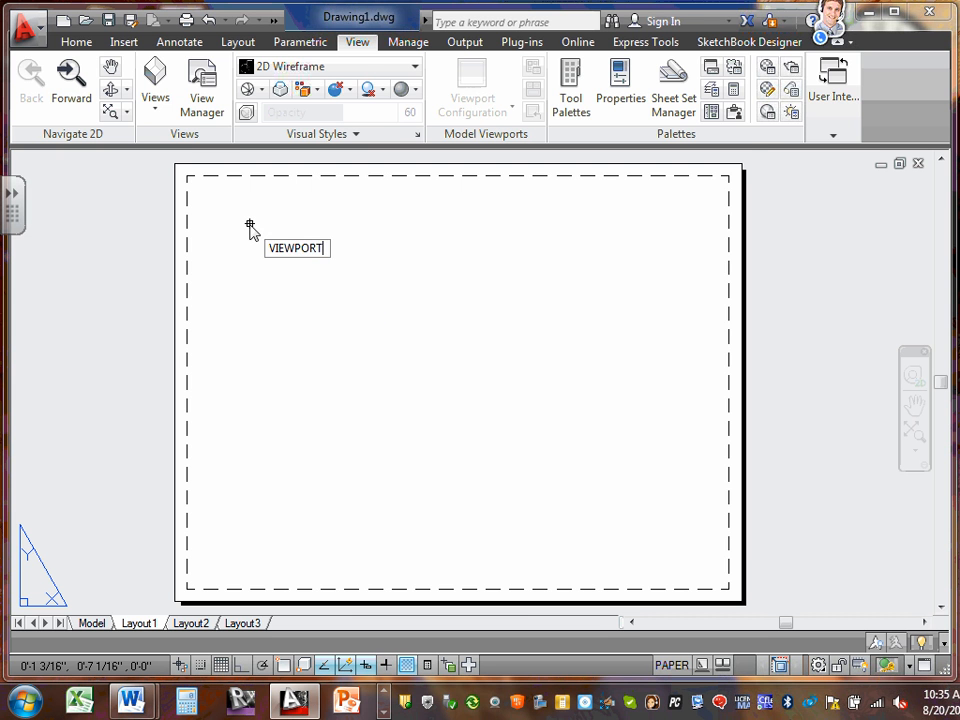
key("Return")
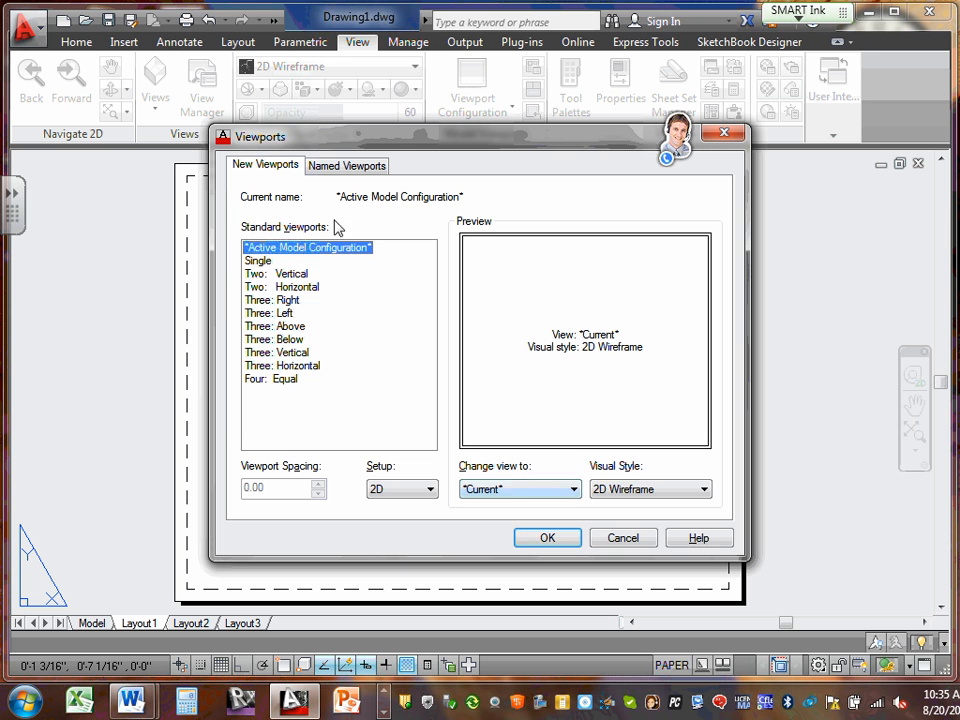
left_click(257, 261)
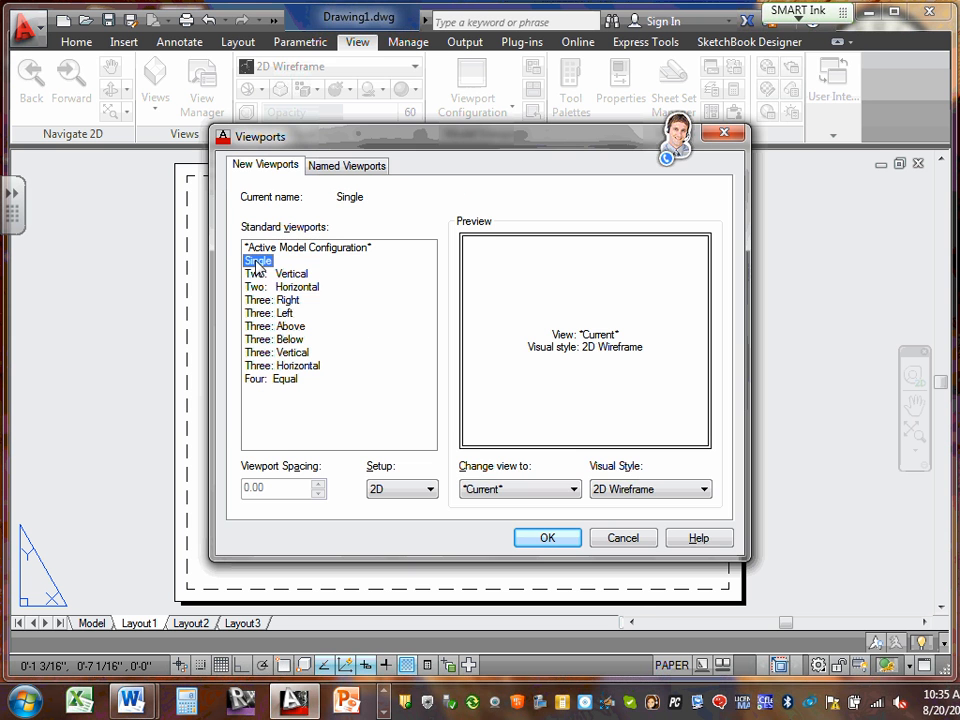
left_click(542, 540)
left_click(212, 185)
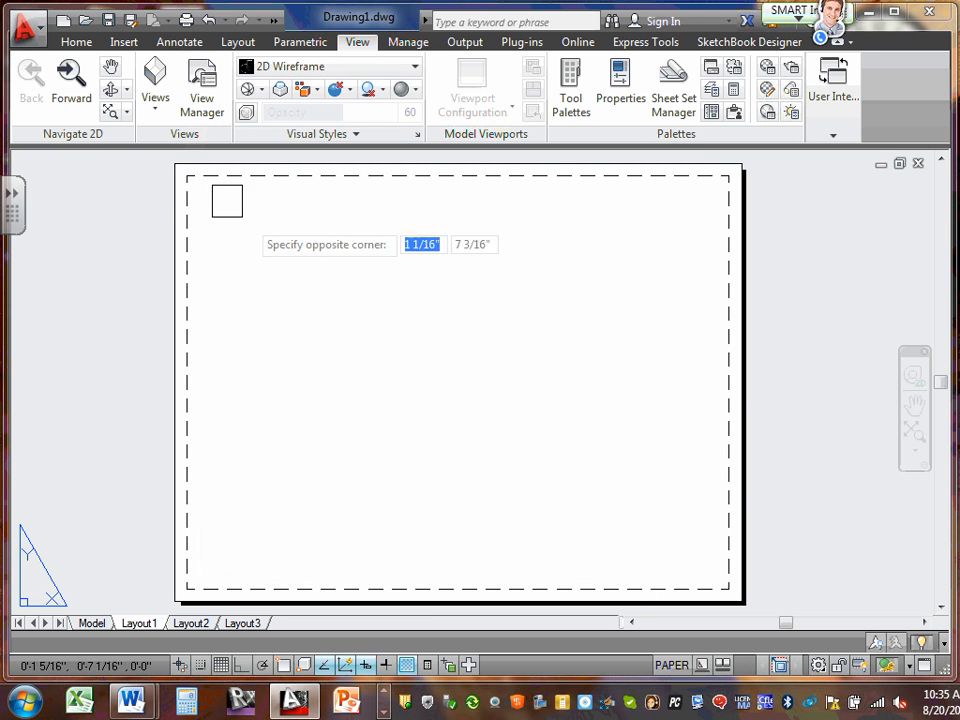
left_click(661, 544)
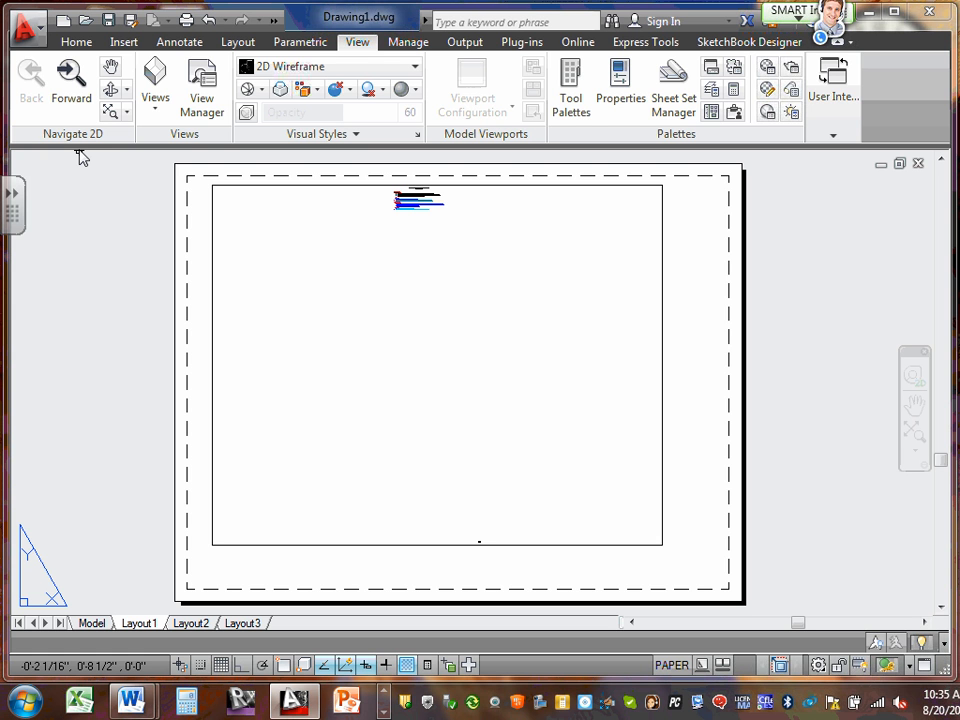
Shrink the viewport on Layout1 from its lower-right corner to a short rectangle in the sheet's upper area
left_click(573, 545)
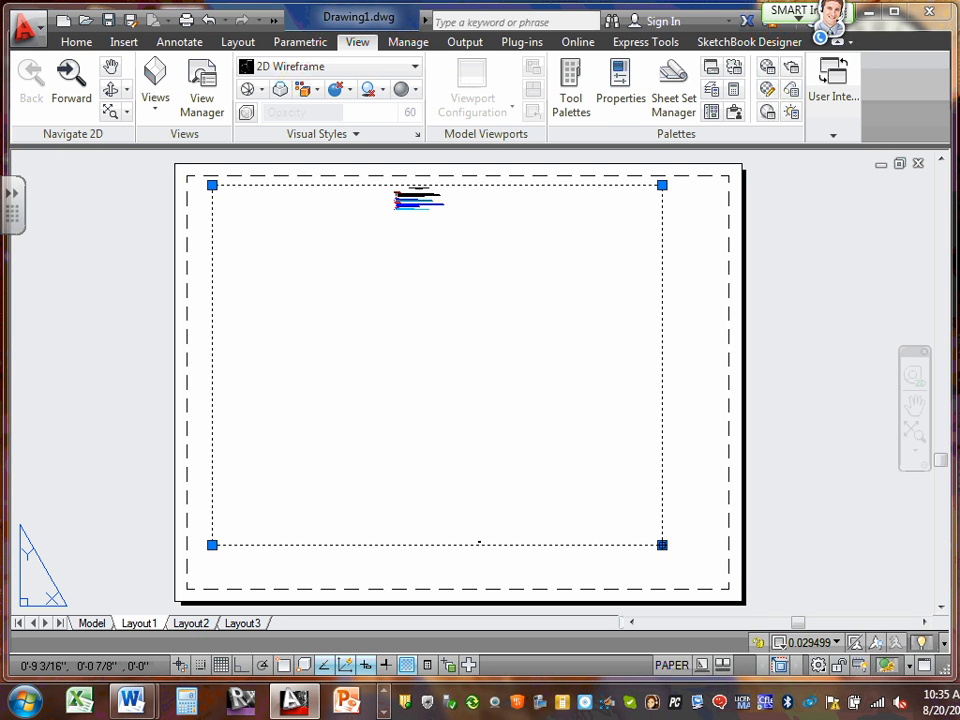
left_click(662, 545)
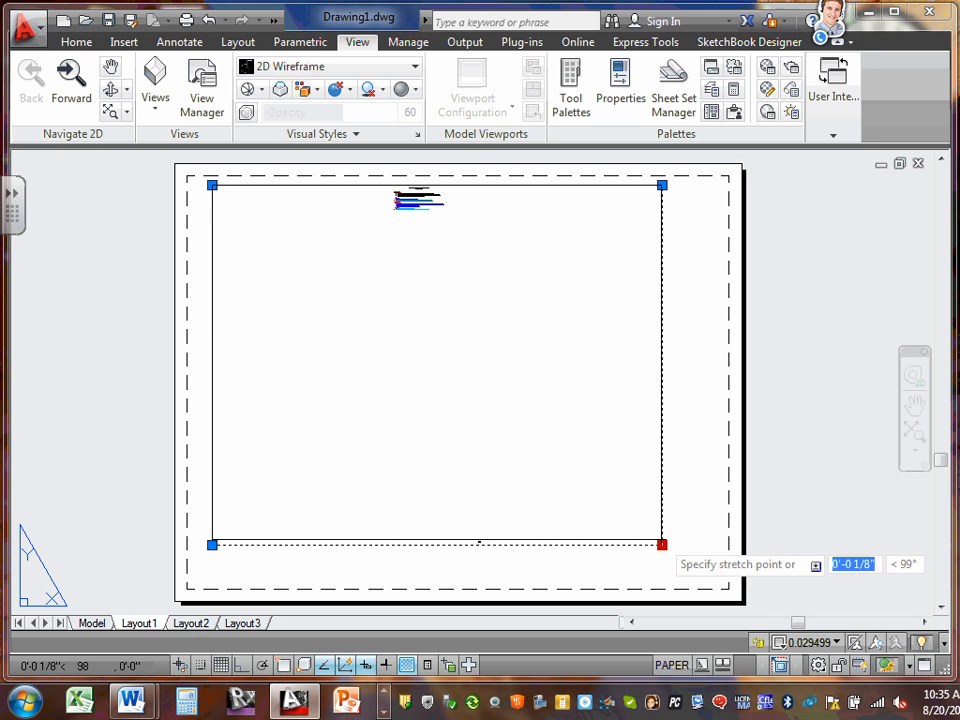
left_click(538, 288)
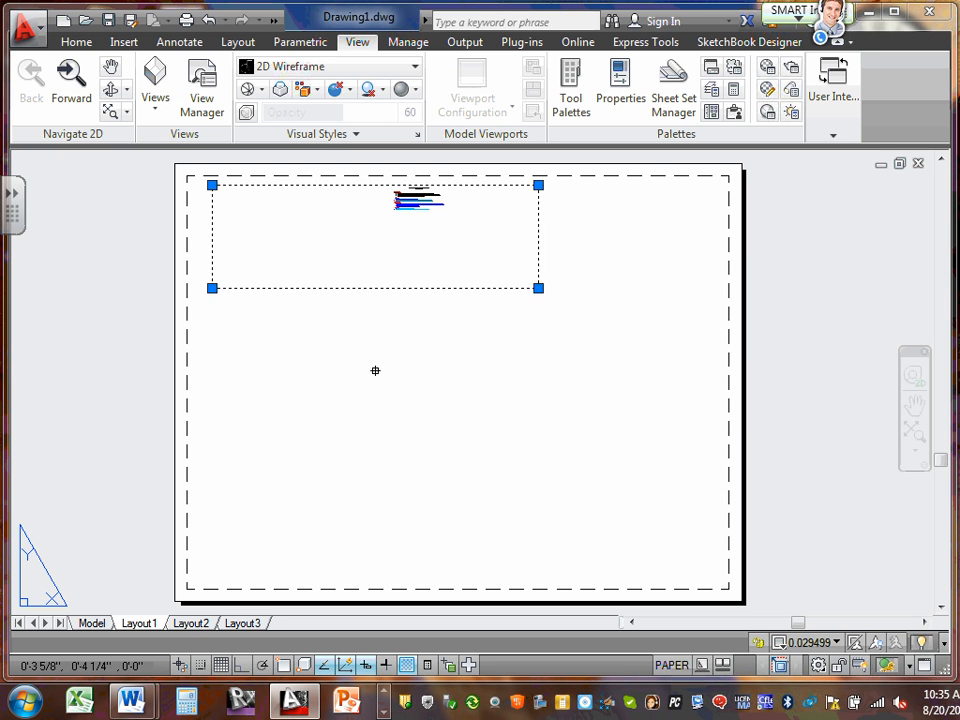
key("Escape")
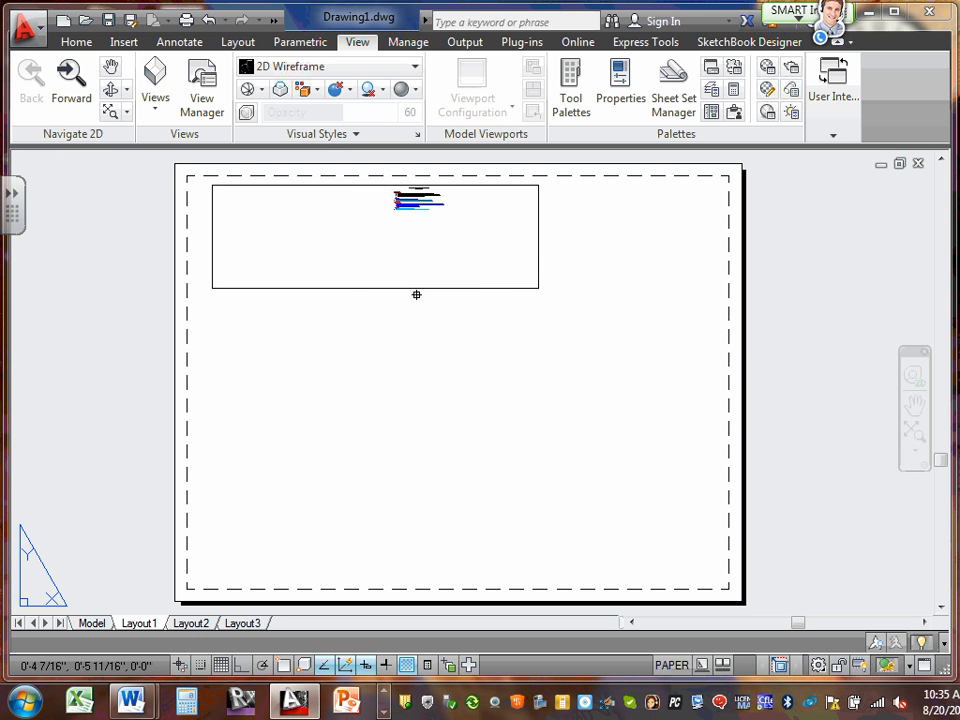
Move the shortened viewport down to the lower half of the Layout1 sheet
left_click(422, 288)
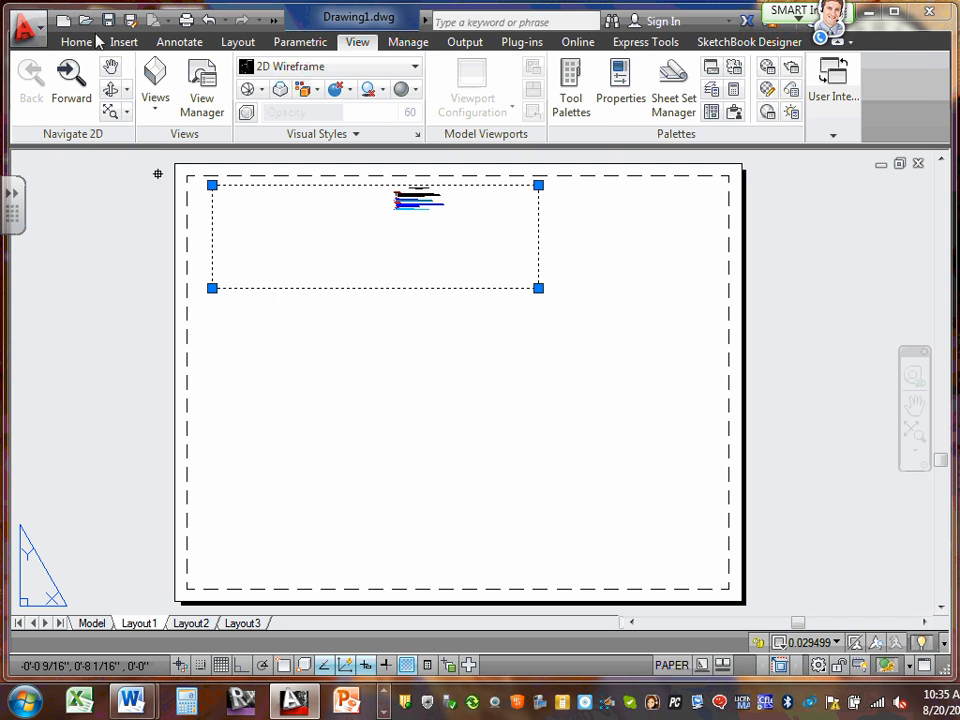
left_click(76, 42)
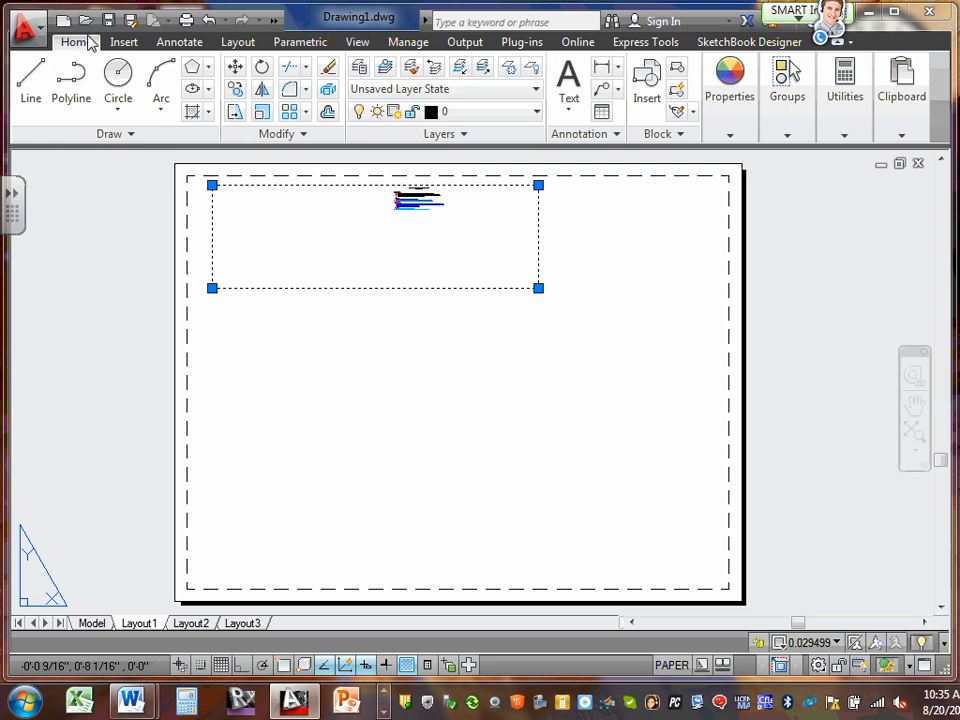
left_click(235, 67)
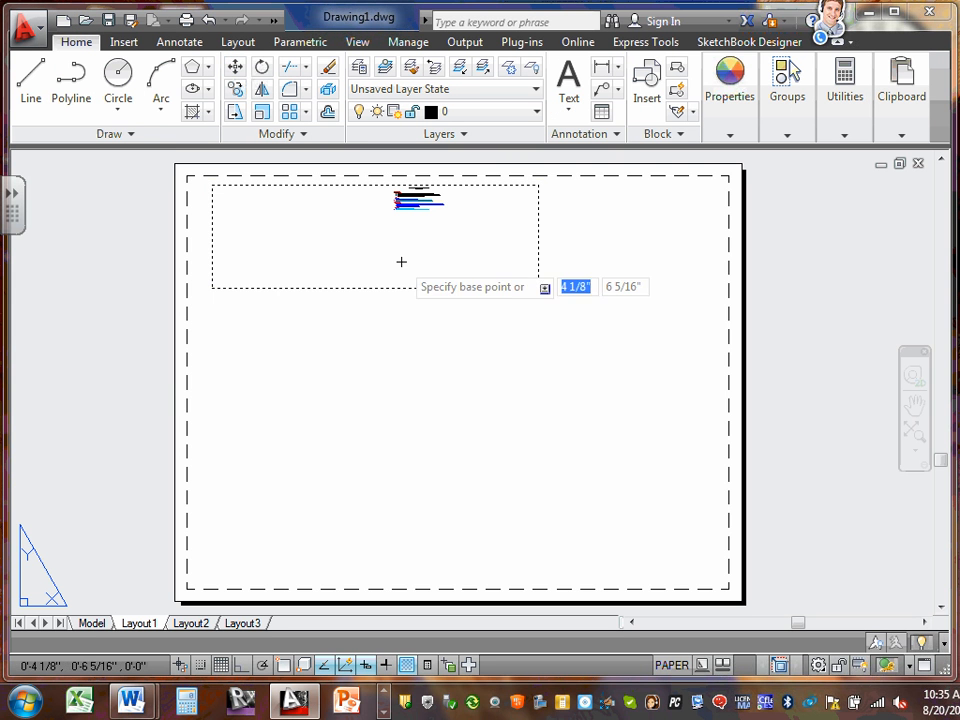
right_click(404, 315)
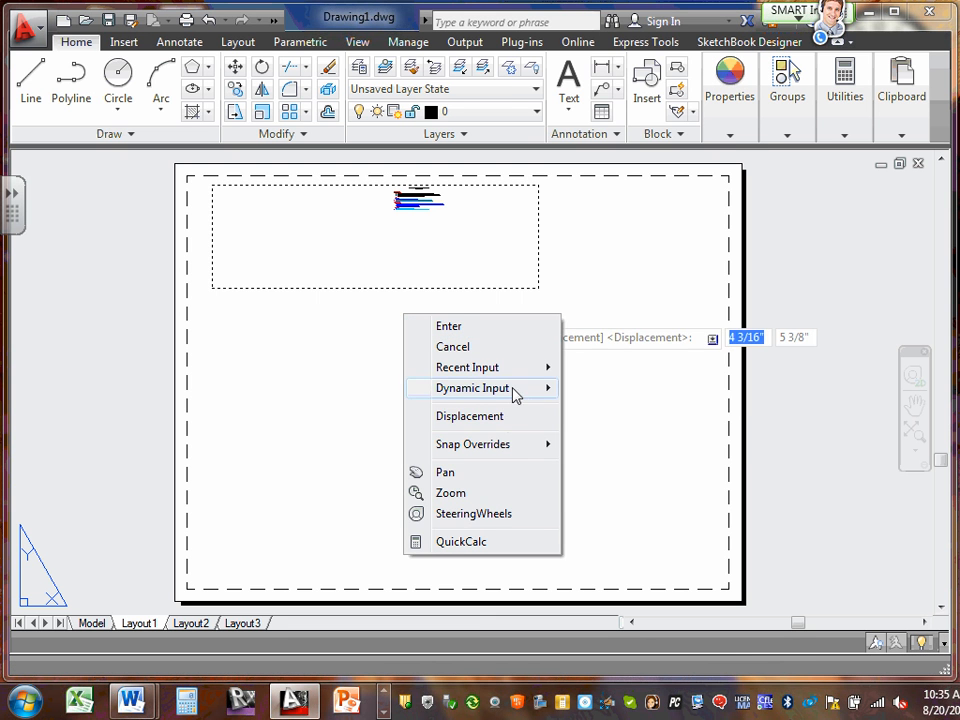
key("Escape")
left_click(303, 267)
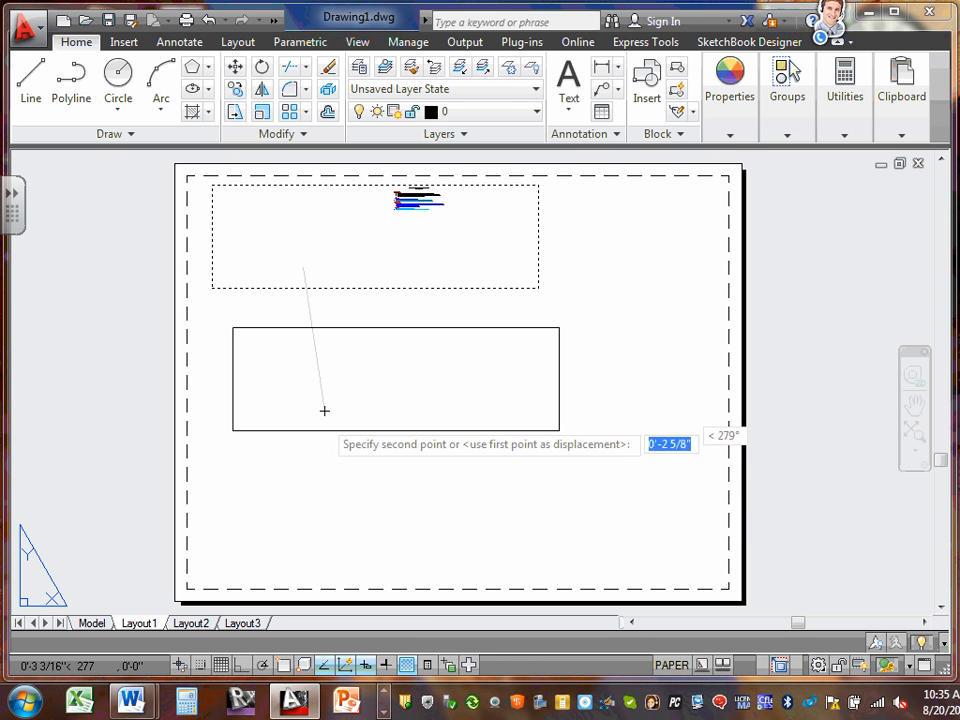
left_click(323, 462)
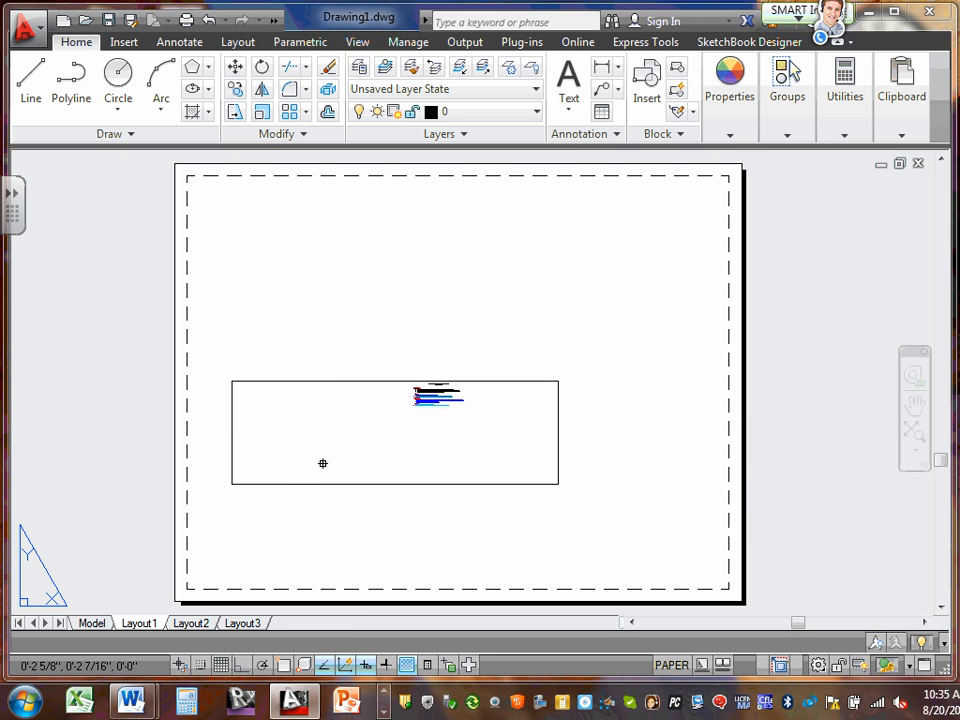
Move the viewport back up near the sheet's upper edge and rotate it to a nearly upright, slightly tilted position
left_click(331, 380)
left_click_drag(333, 379, 325, 196)
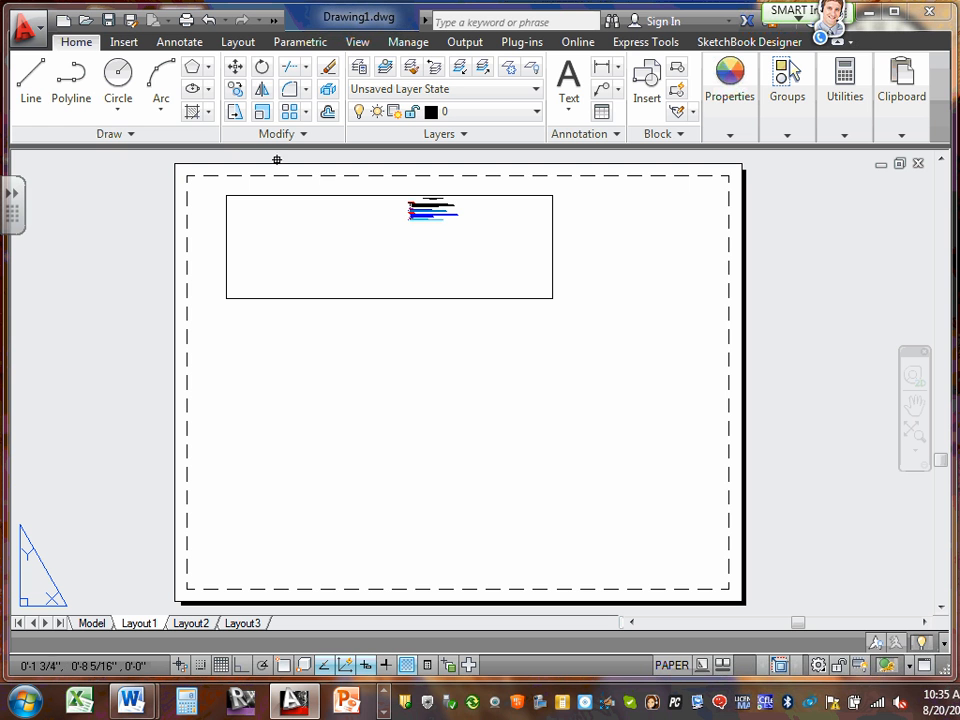
left_click(263, 70)
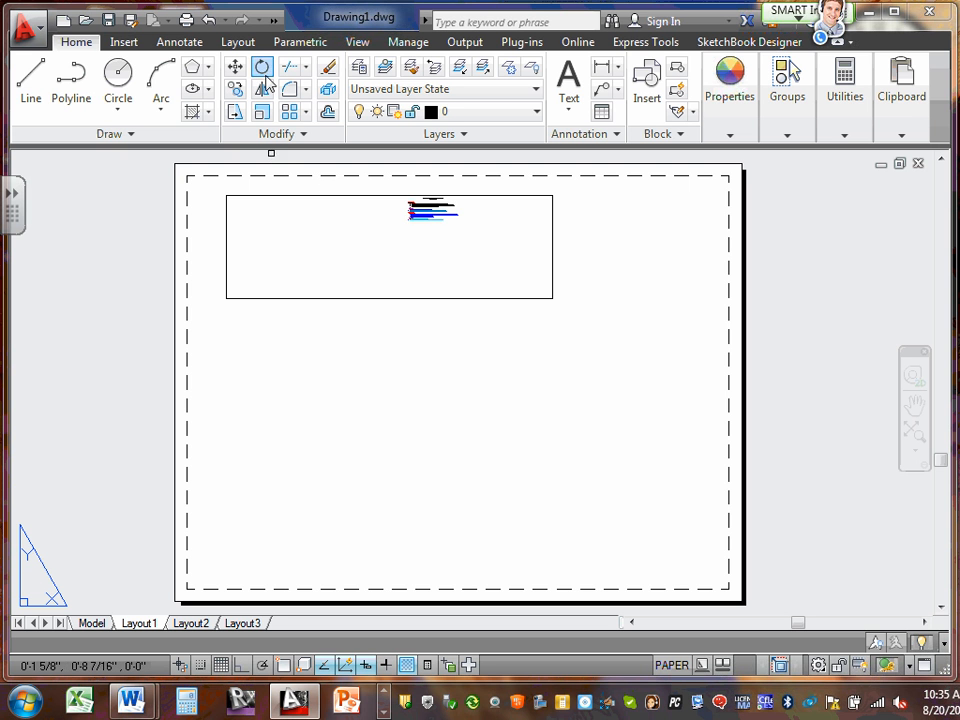
left_click(298, 296)
key("Return")
left_click(310, 280)
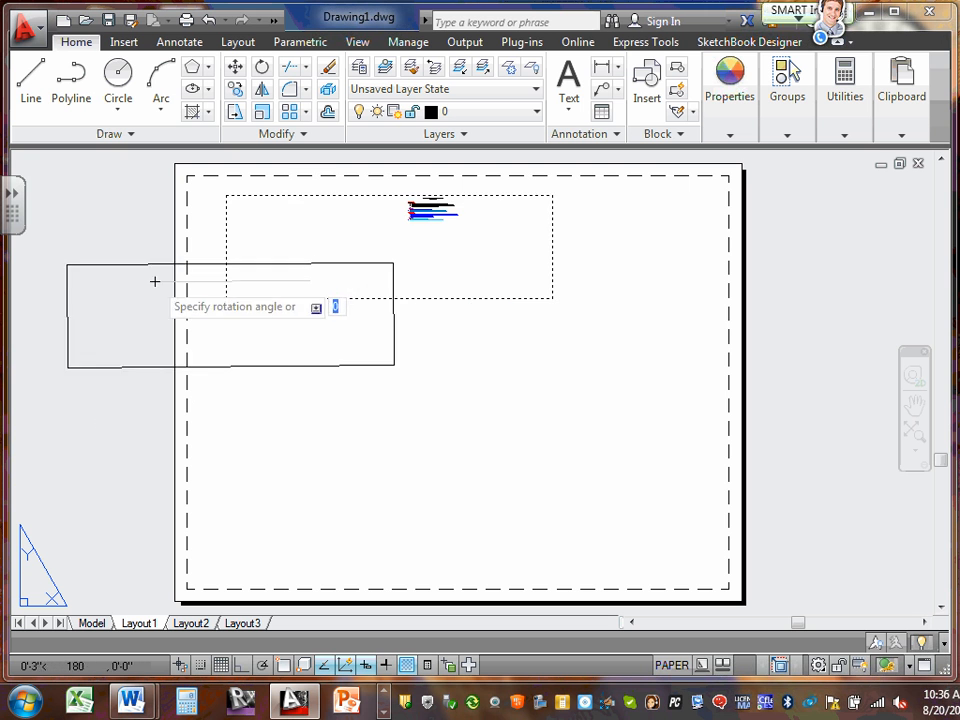
left_click(319, 339)
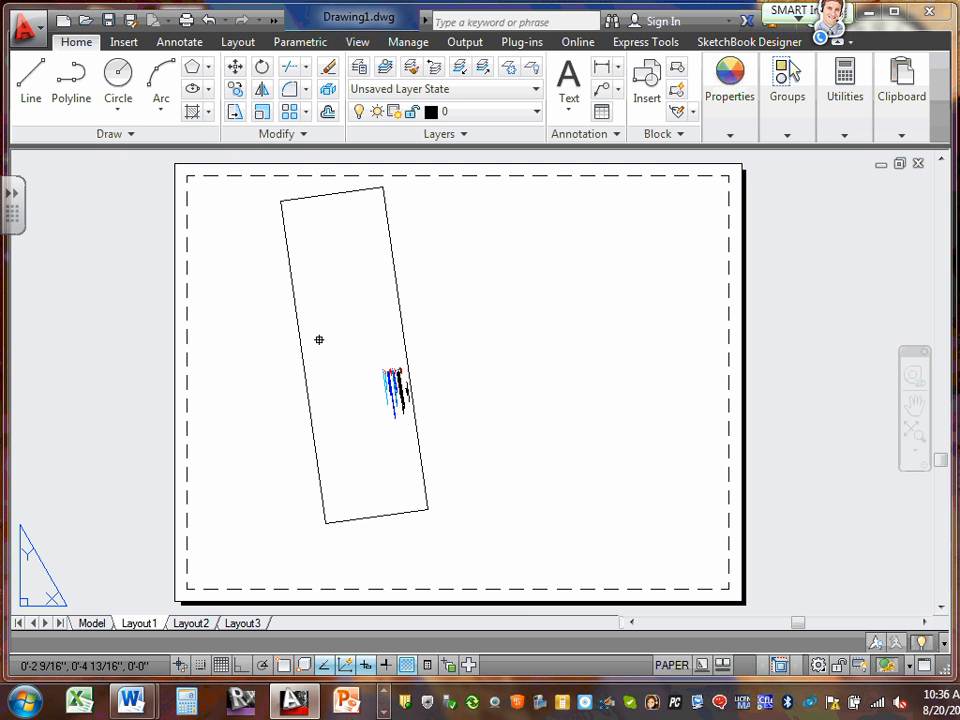
Copy the tilted viewport once to each side of the original on the sheet
left_click(234, 74)
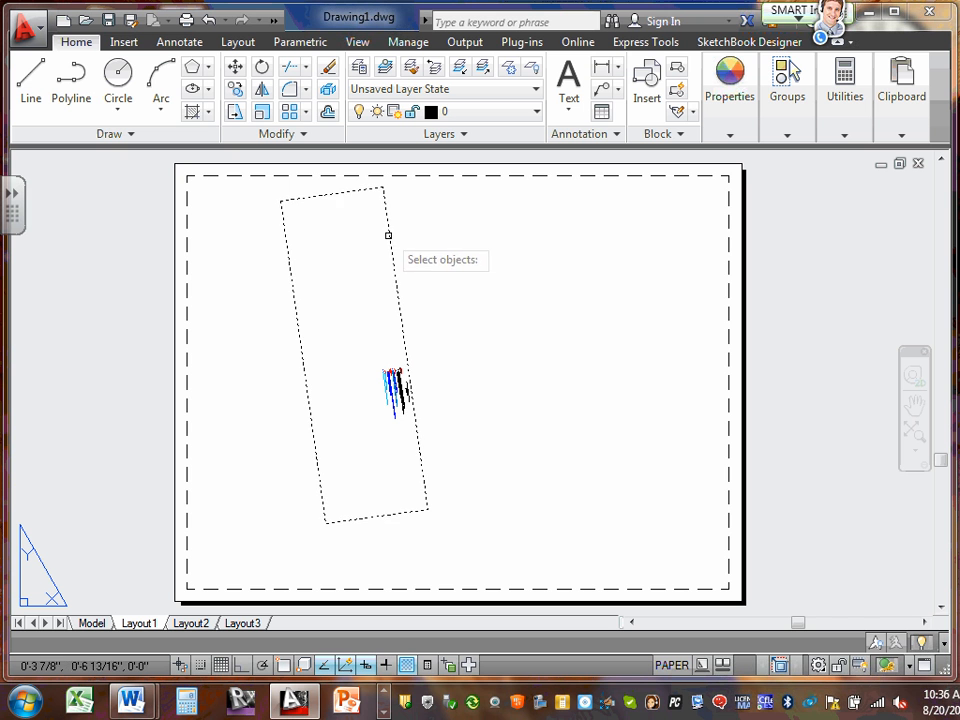
key("Return")
left_click(377, 243)
left_click(605, 254)
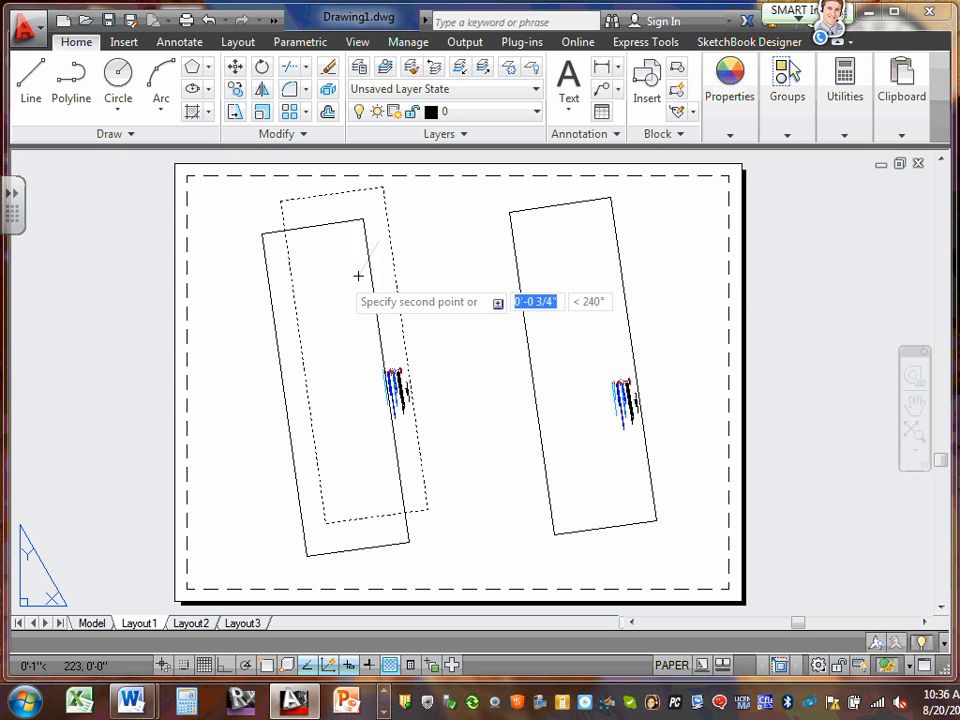
left_click(259, 279)
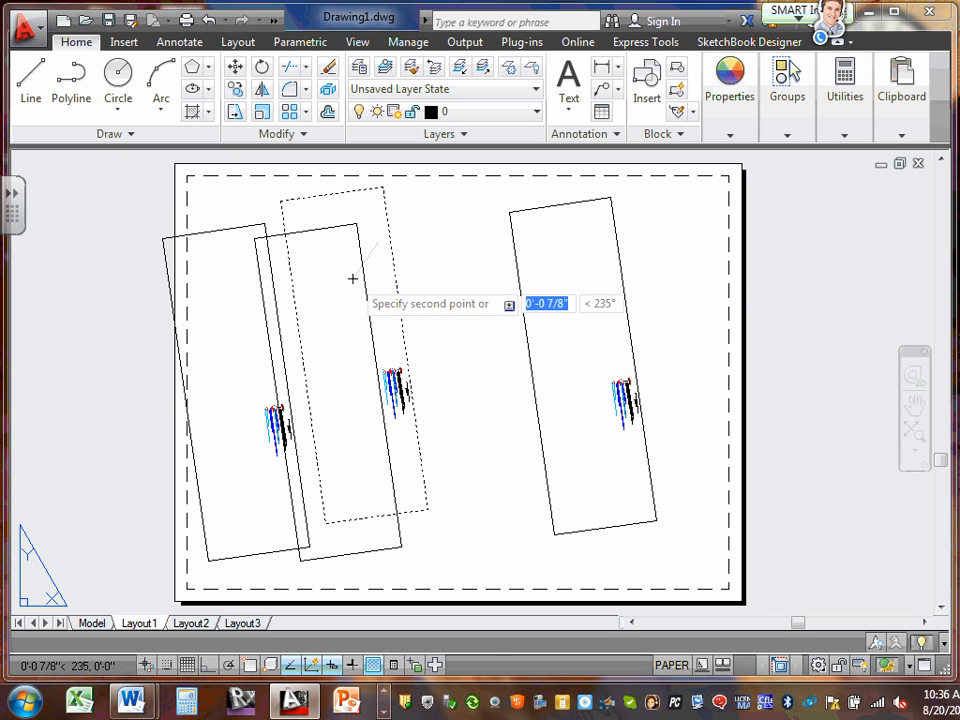
key("Escape")
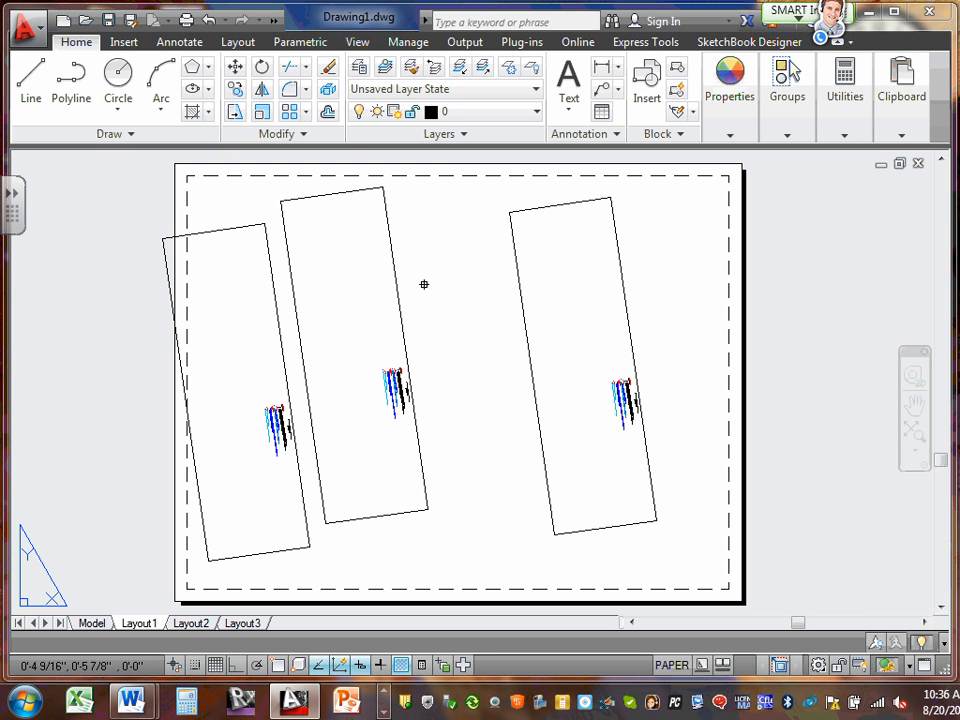
Undo the viewport copies, the rotation and the last move
left_click(210, 21)
left_click(210, 21)
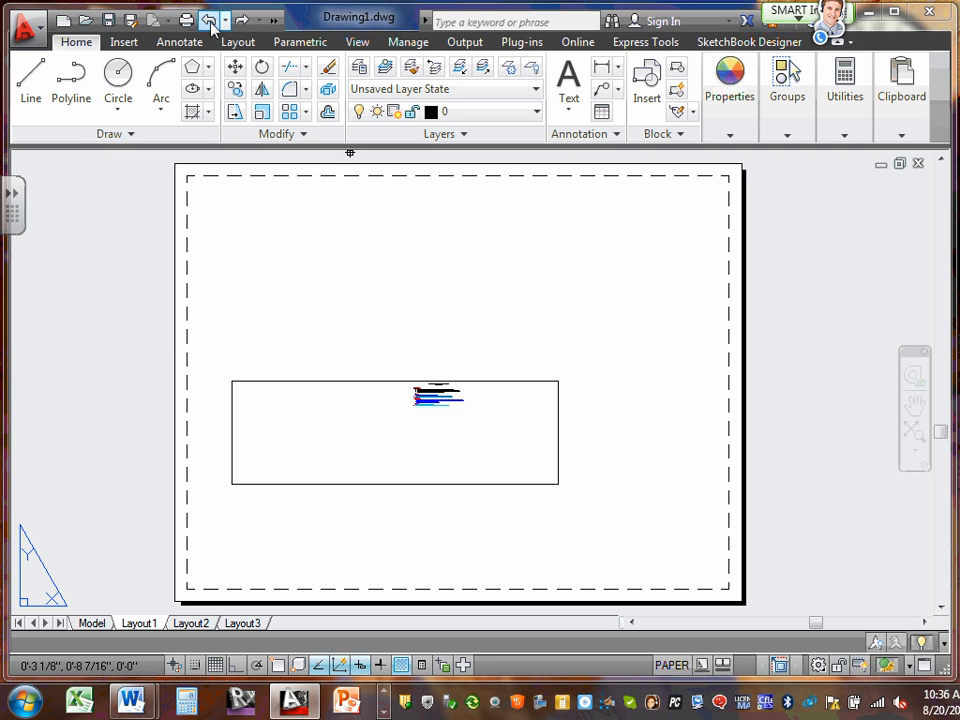
Stretch the viewport's upper-right and lower-left corners outward until it nearly fills the sheet's printable area
left_click(341, 380)
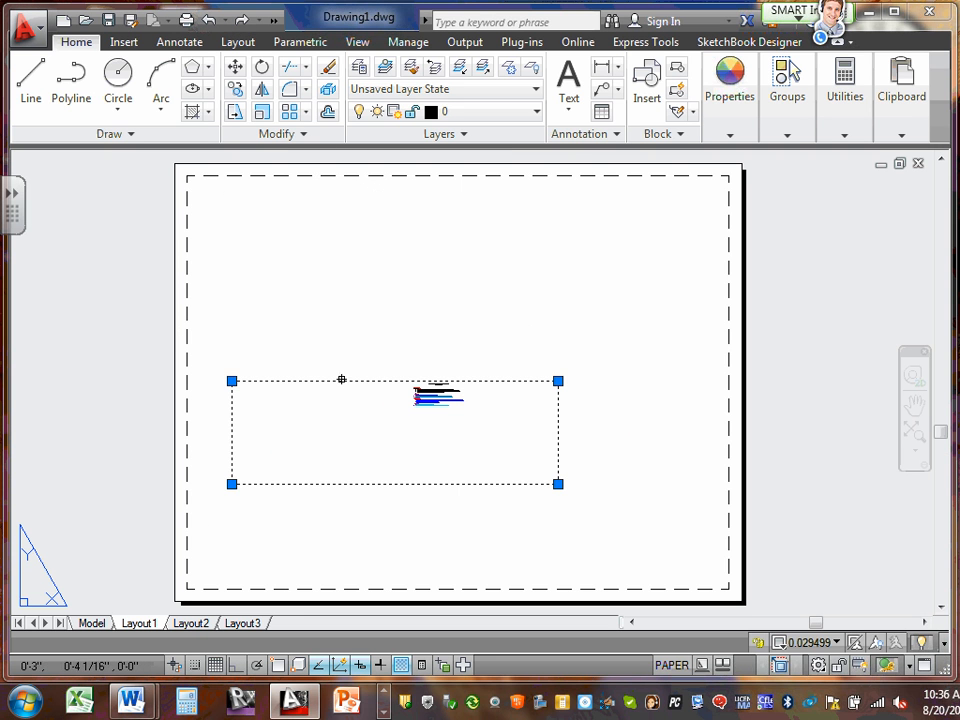
left_click(559, 380)
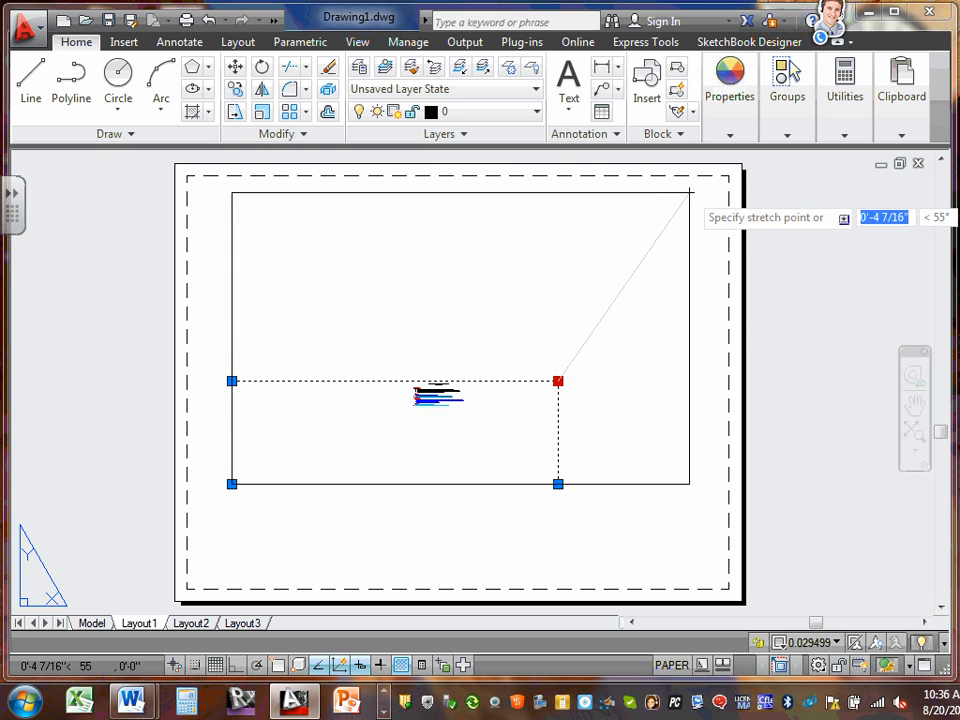
left_click(704, 184)
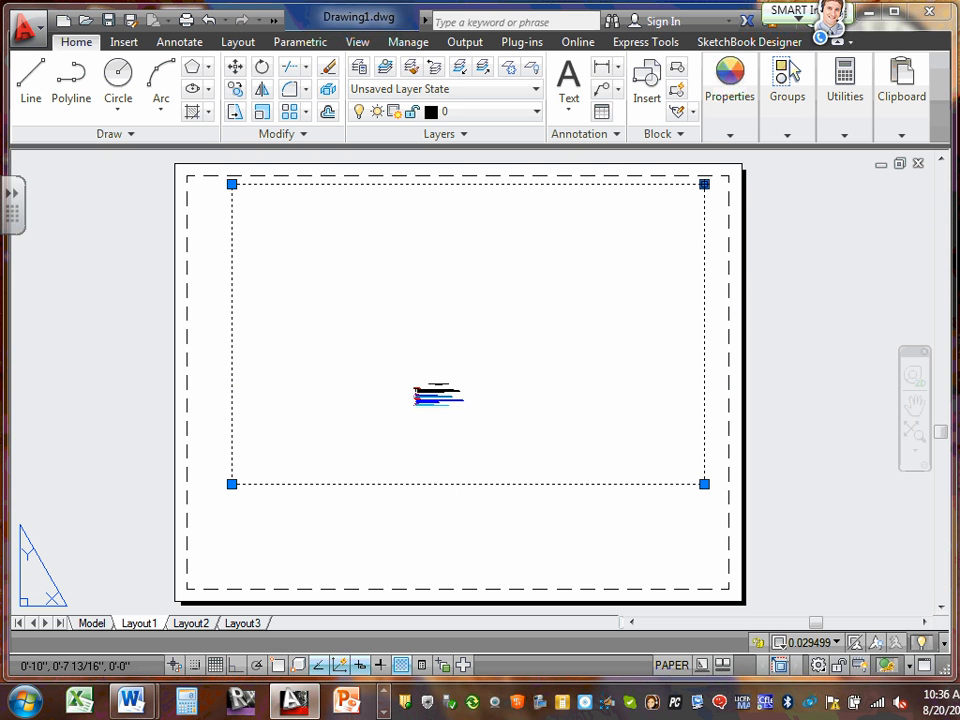
left_click(231, 484)
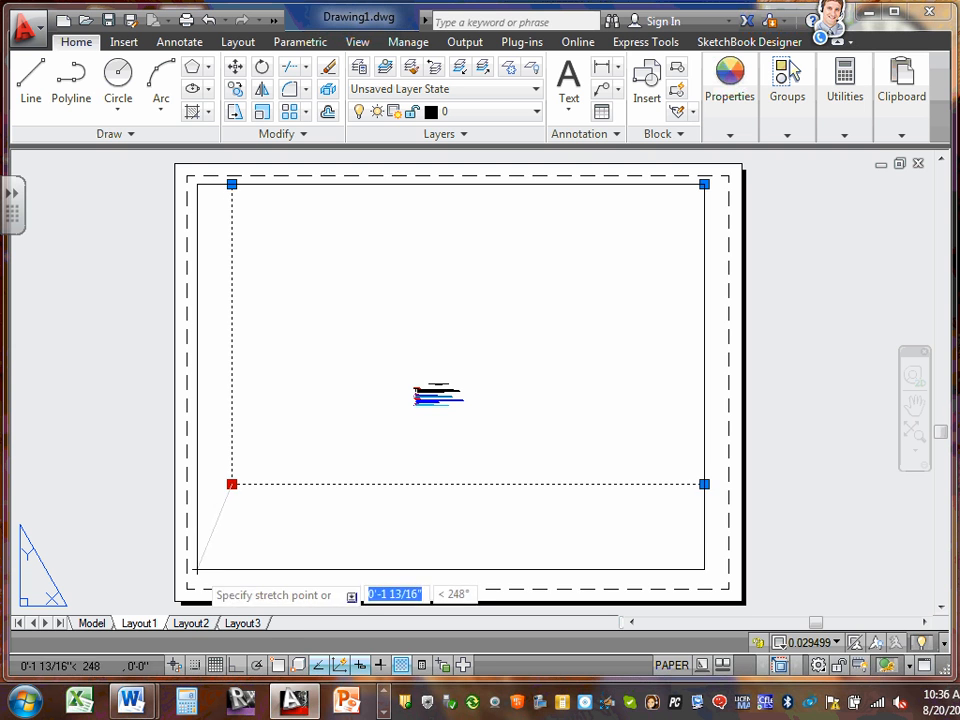
left_click(201, 580)
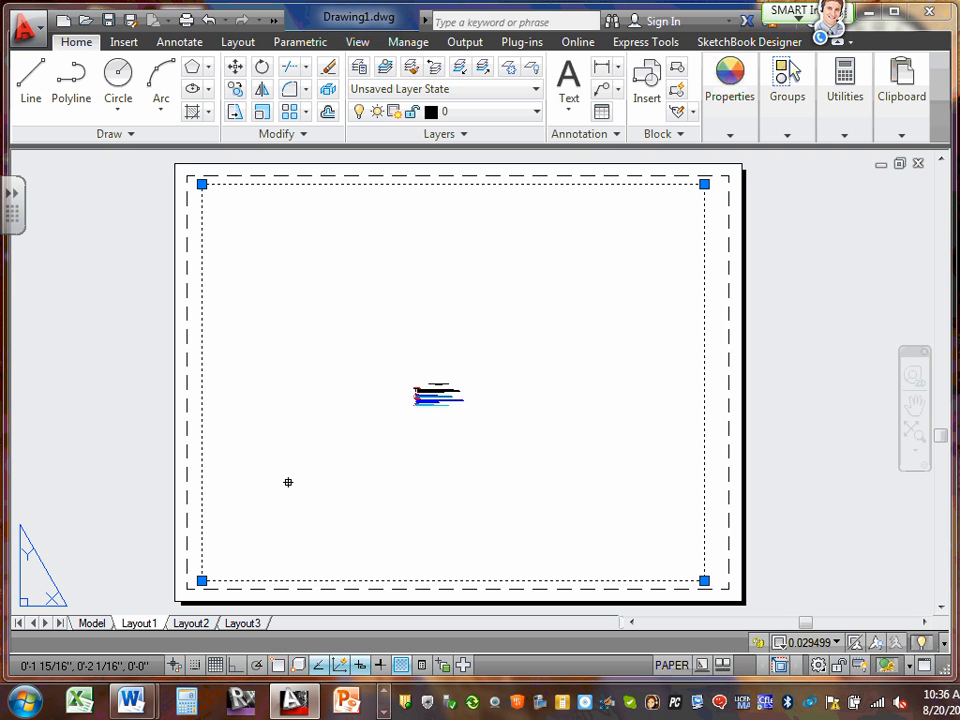
Activate model space inside the viewport and zoom in on the textbook list until its text is readable
left_click(396, 288)
double_click(396, 288)
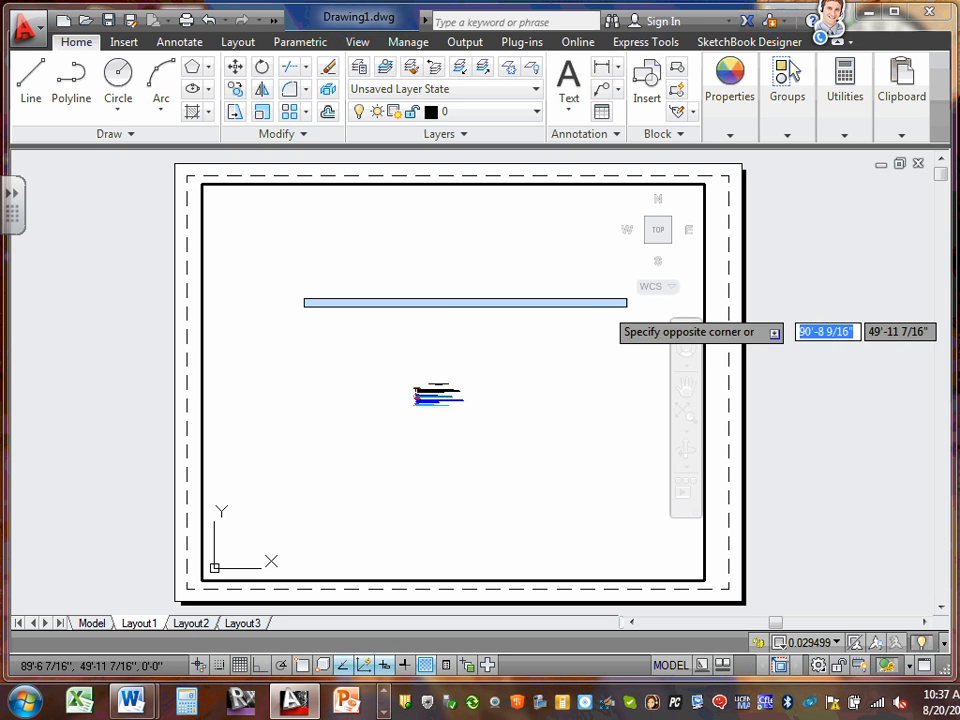
left_click(626, 304)
scroll(430, 397, "up", 6)
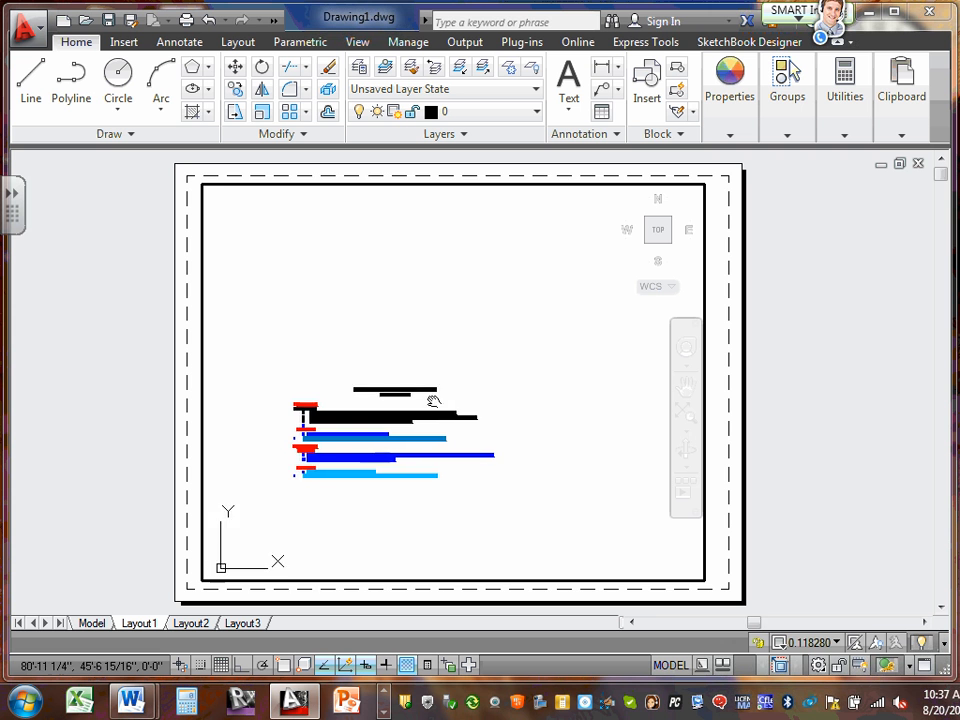
scroll(560, 355, "up", 6)
scroll(554, 355, "down", 5)
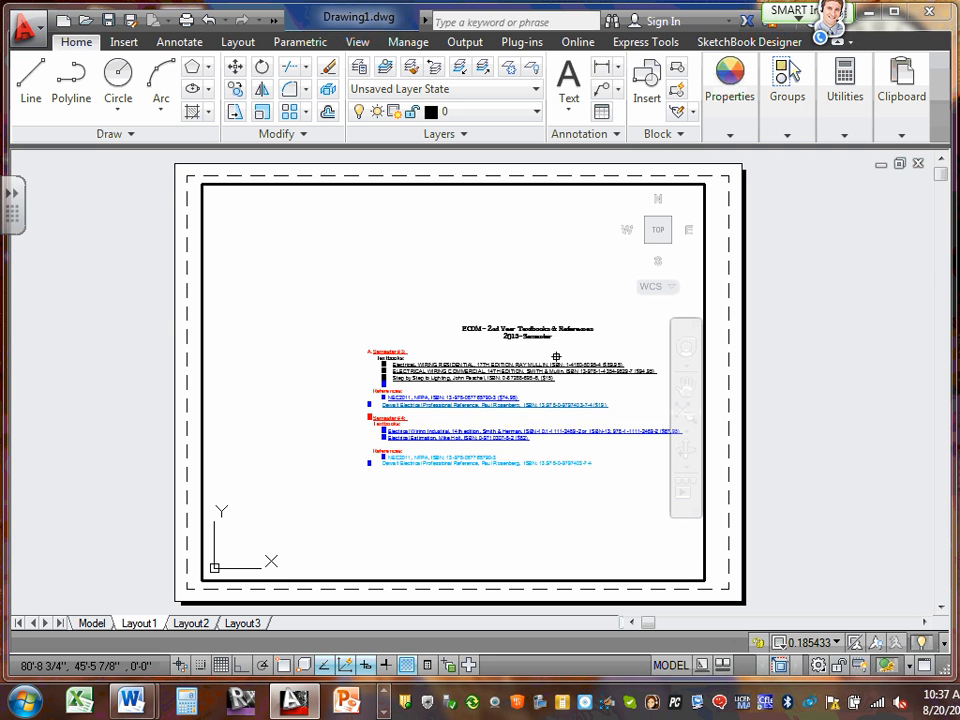
scroll(470, 315, "up", 4)
scroll(481, 317, "down", 4)
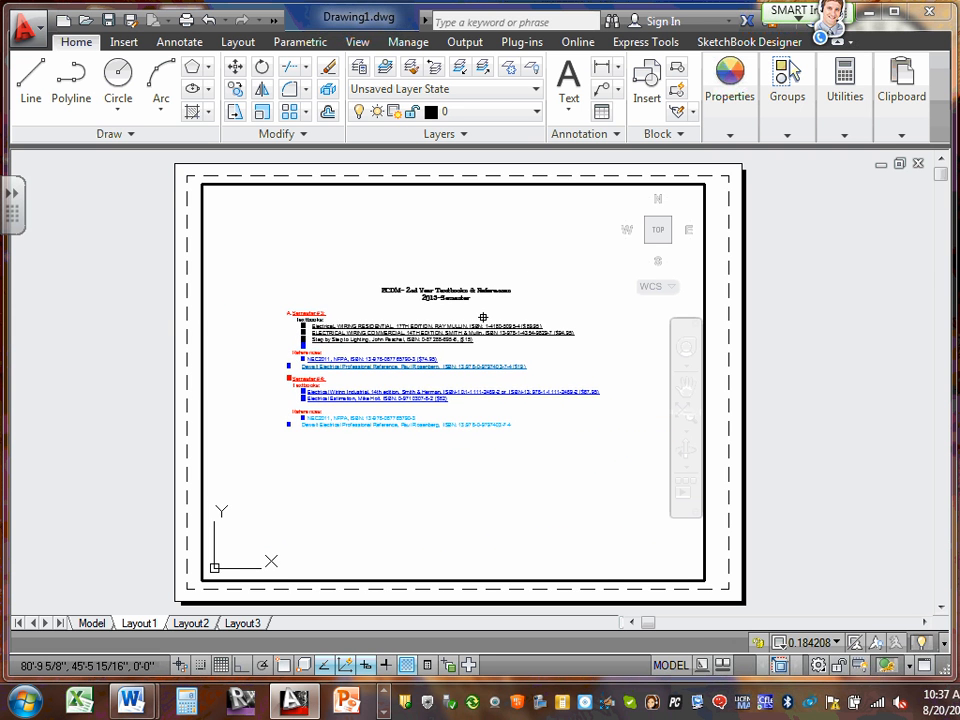
scroll(401, 321, "up", 4)
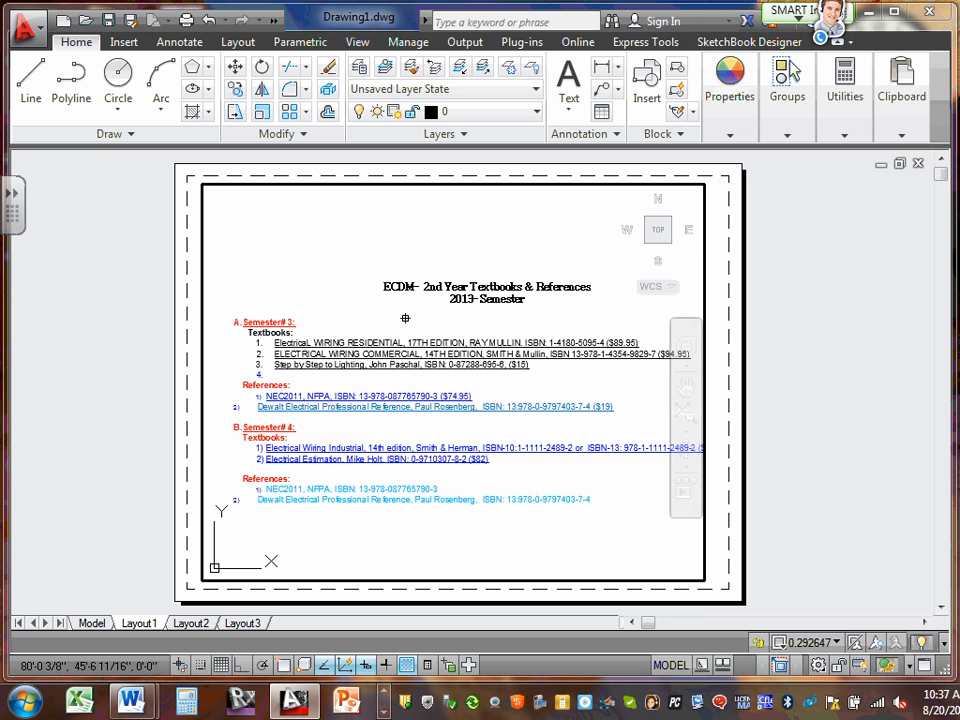
scroll(405, 310, "up", 8)
scroll(409, 313, "down", 4)
scroll(411, 311, "up", 2)
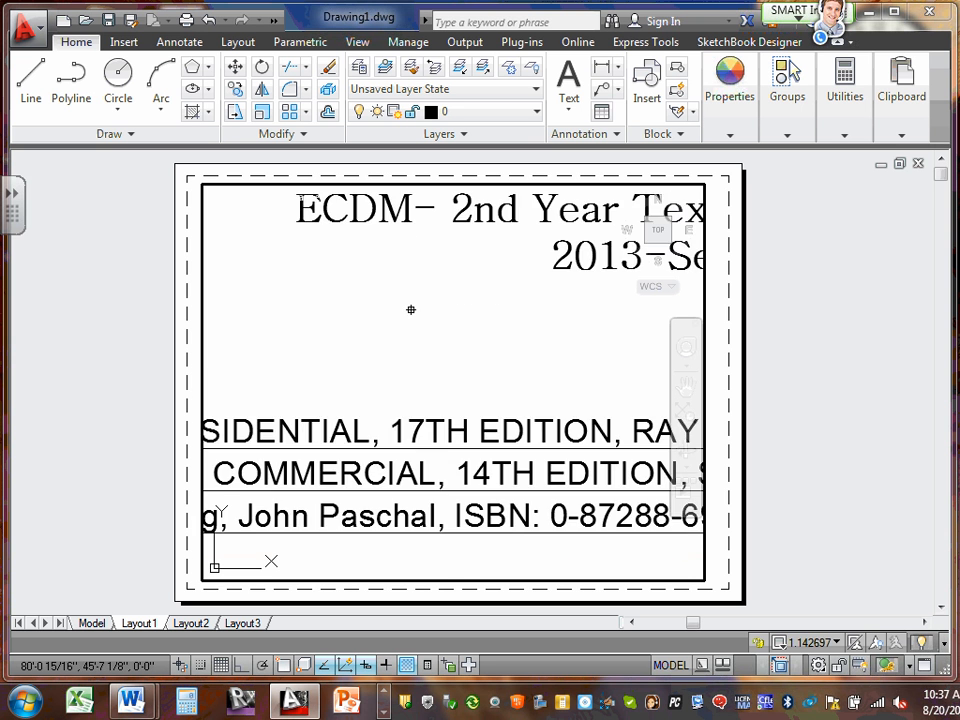
scroll(411, 311, "down", 8)
scroll(411, 311, "up", 2)
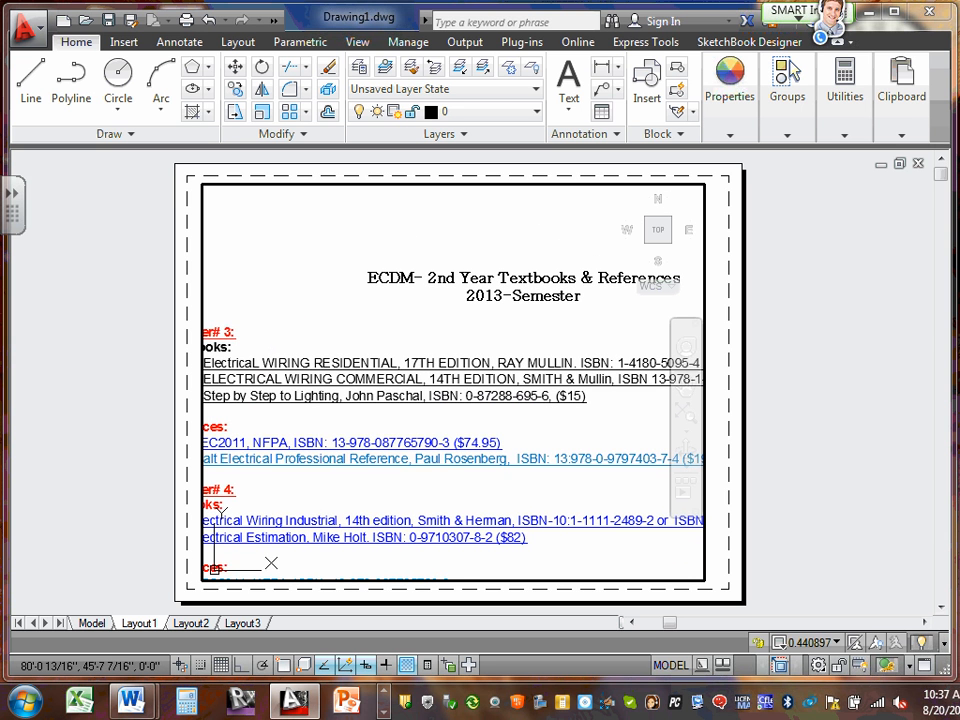
Return to paper space and zoom the whole Layout1 sheet out and back in
double_click(184, 315)
scroll(385, 392, "down", 6)
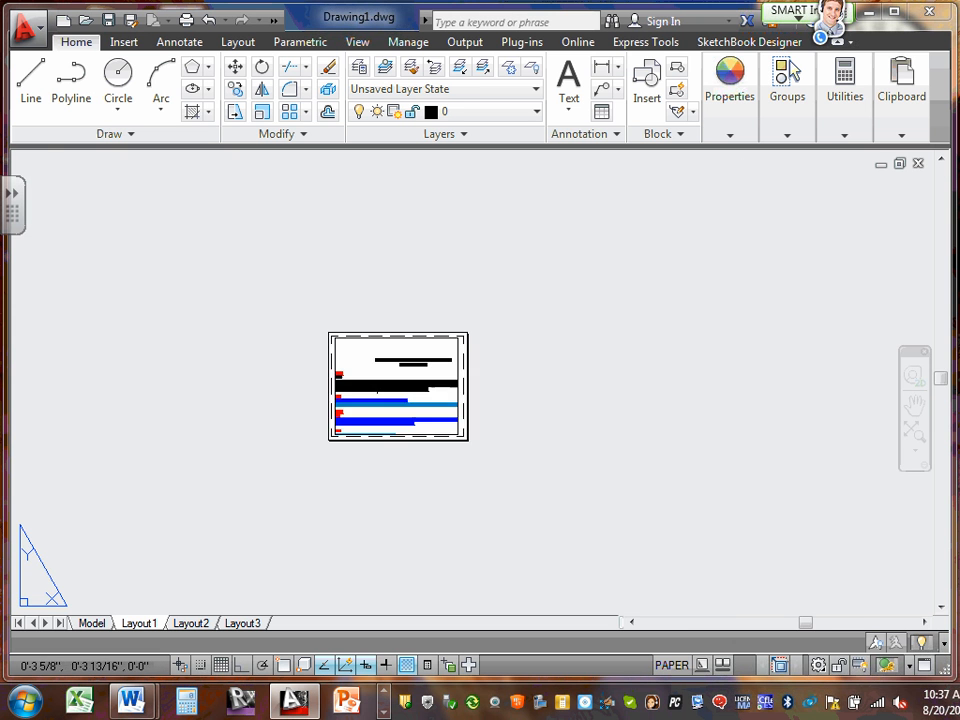
scroll(380, 390, "up", 8)
scroll(377, 389, "down", 2)
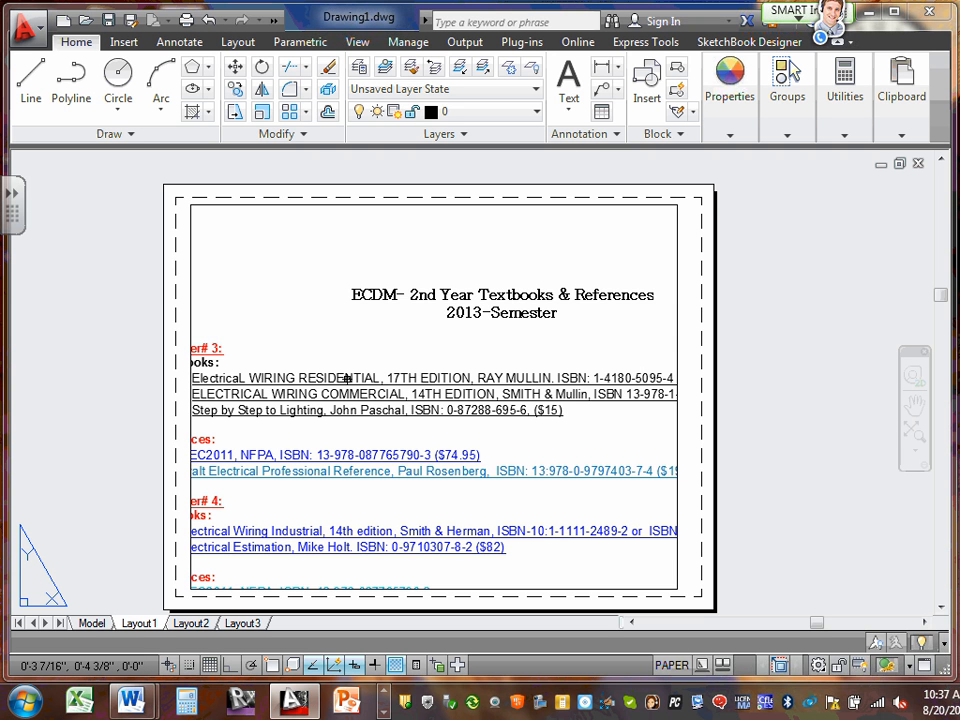
Reactivate the viewport's model space and zoom out until the textbook list is small in the viewport's upper-left area
double_click(290, 266)
left_click(290, 266)
scroll(290, 266, "down", 10)
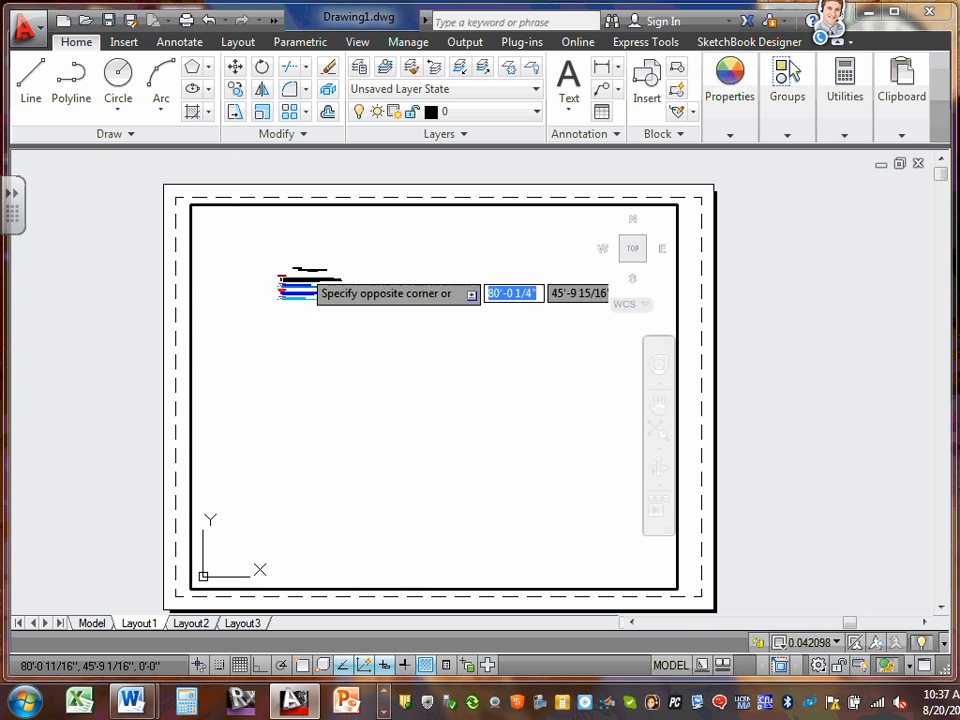
scroll(305, 271, "up", 10)
scroll(325, 279, "down", 10)
left_click(245, 243)
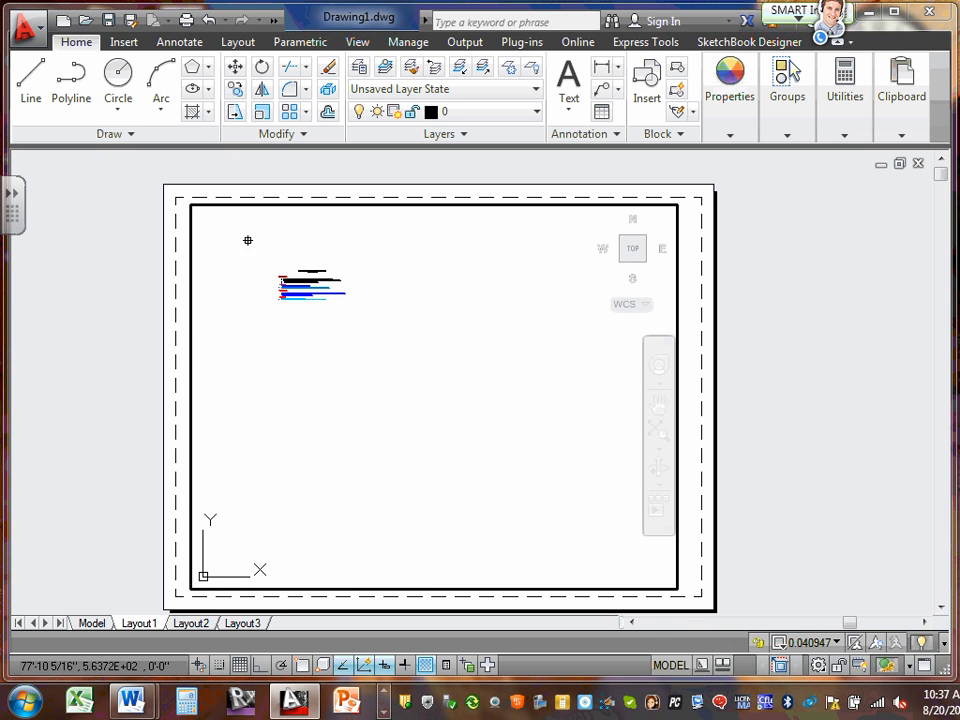
Enlarge and centre the textbook list inside the viewport until it fills the width, and return to paper space
scroll(261, 289, "up", 6)
scroll(396, 400, "down", 4)
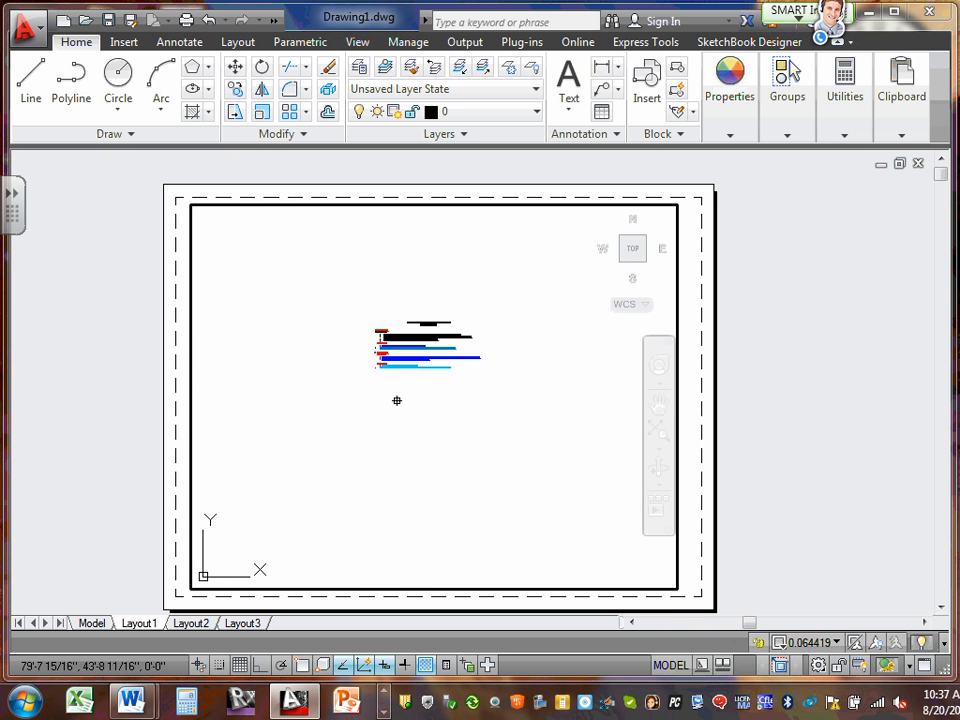
scroll(396, 400, "up", 6)
scroll(426, 354, "down", 1)
scroll(428, 345, "up", 1)
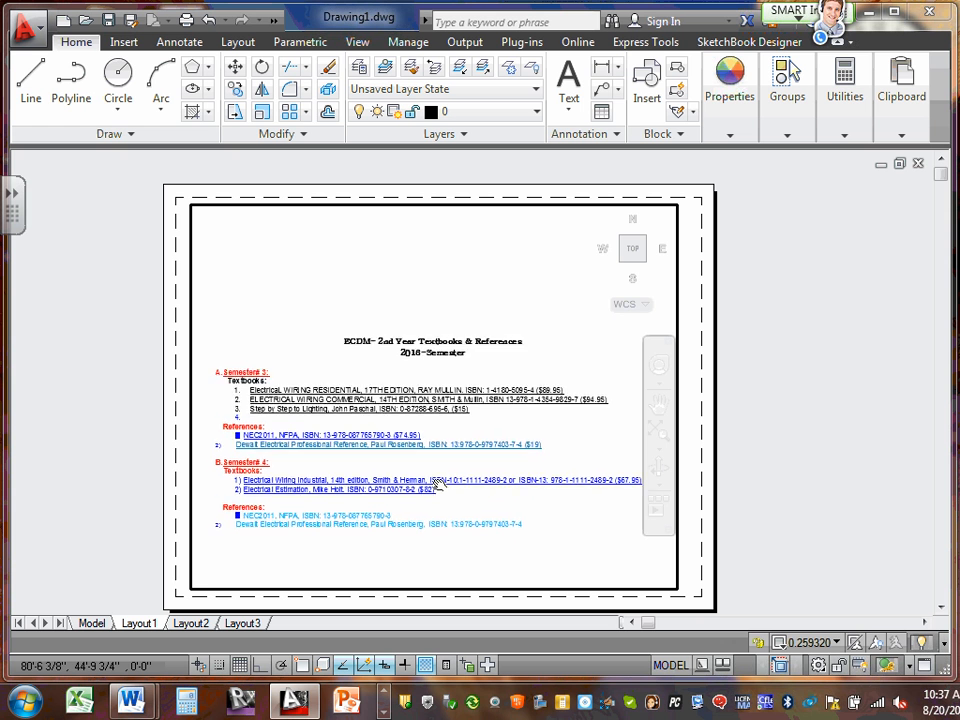
mouse_move(437, 483)
middle_mouse_down()
mouse_move(417, 463)
mouse_move(426, 466)
middle_mouse_up()
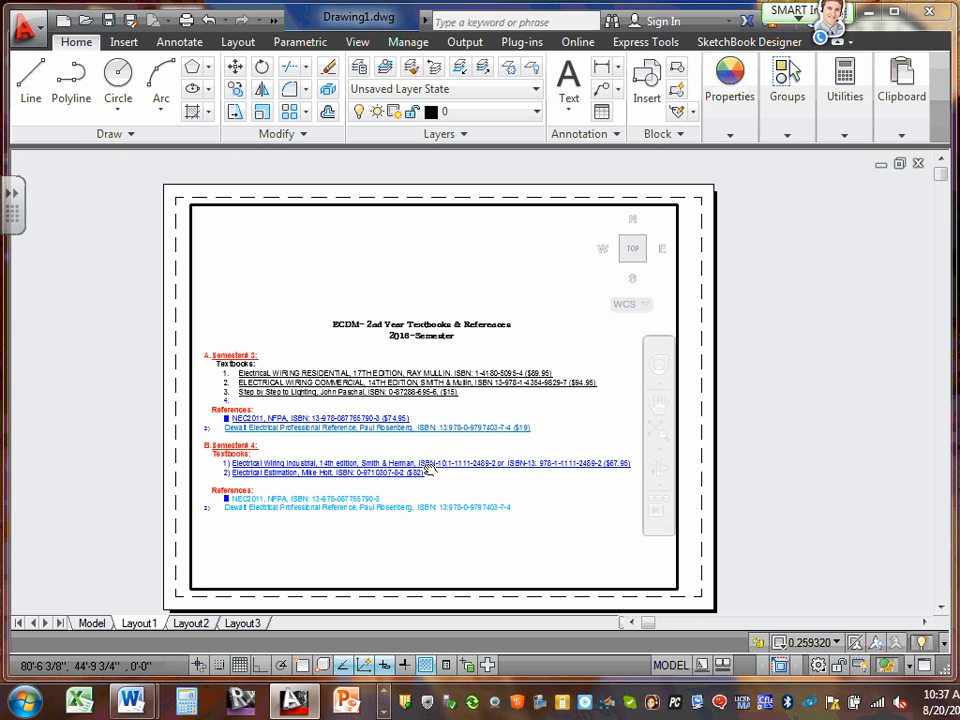
double_click(178, 287)
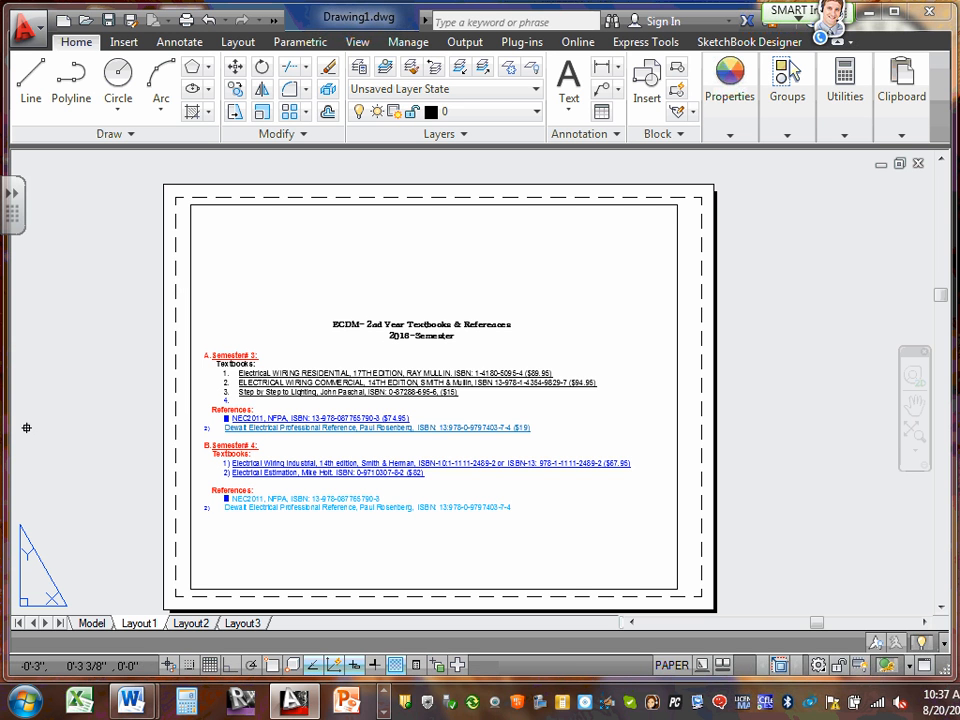
Shrink the viewport from its lower corners into a wide, short strip along the upper part of the sheet
left_click(661, 588)
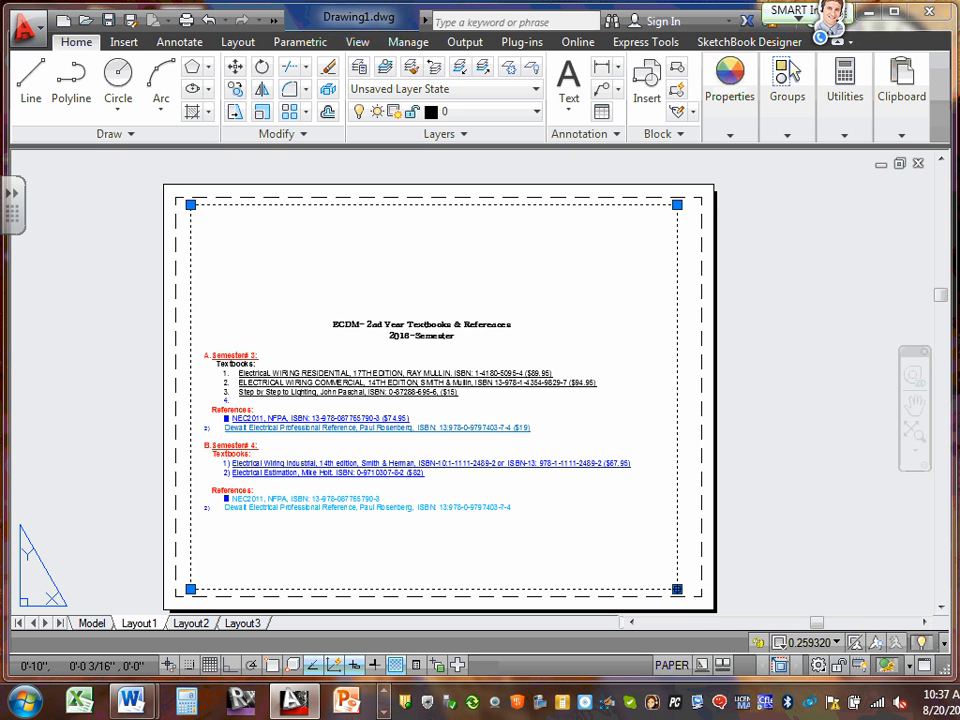
left_click(677, 590)
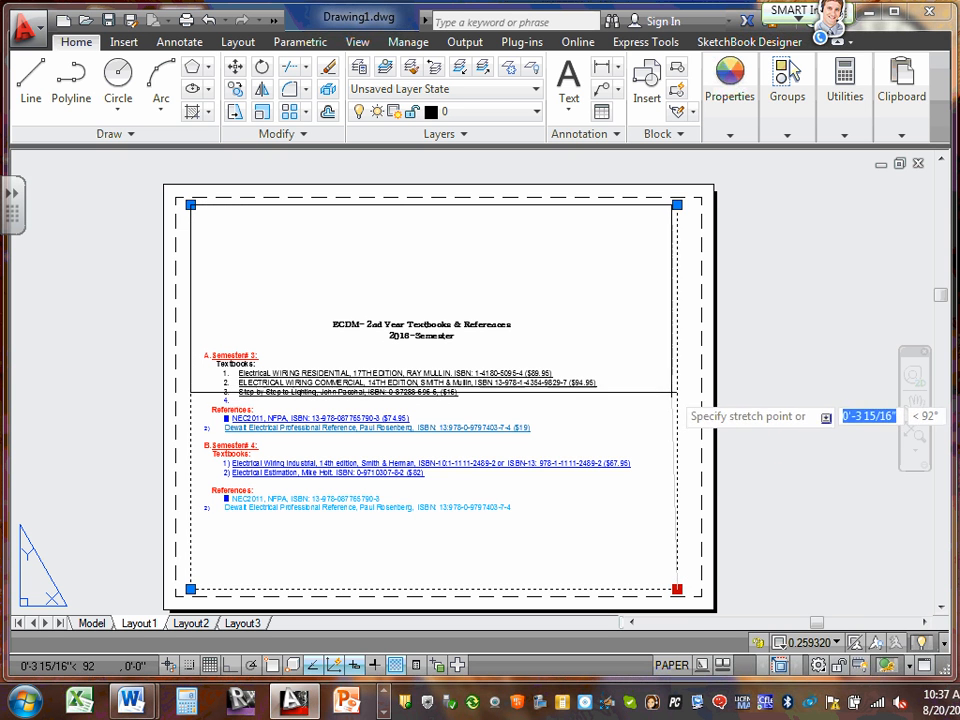
left_click(669, 384)
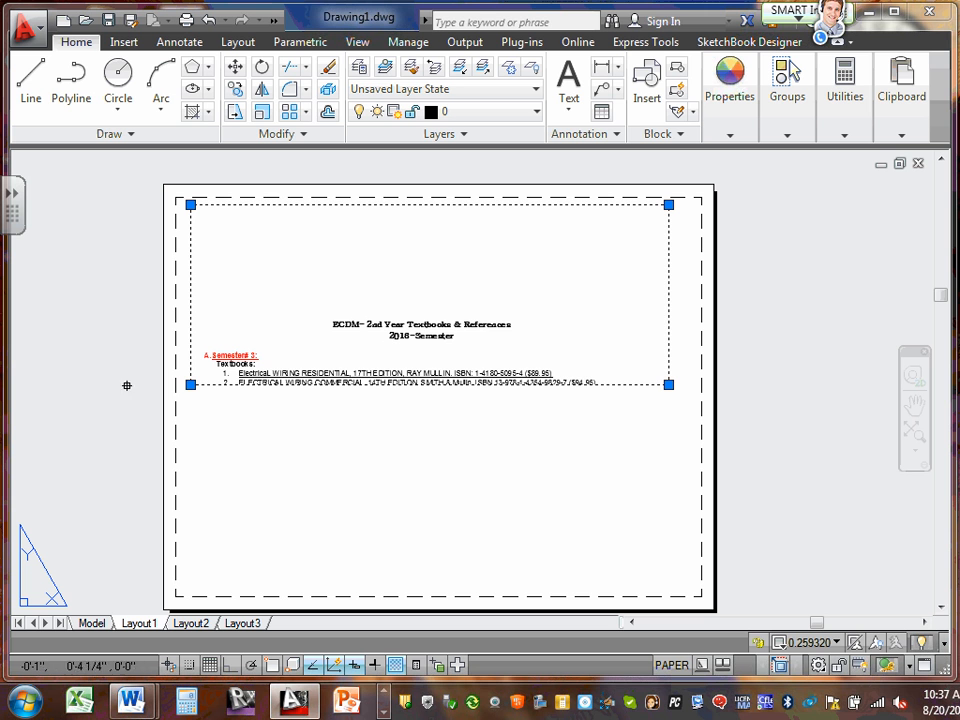
left_click(190, 384)
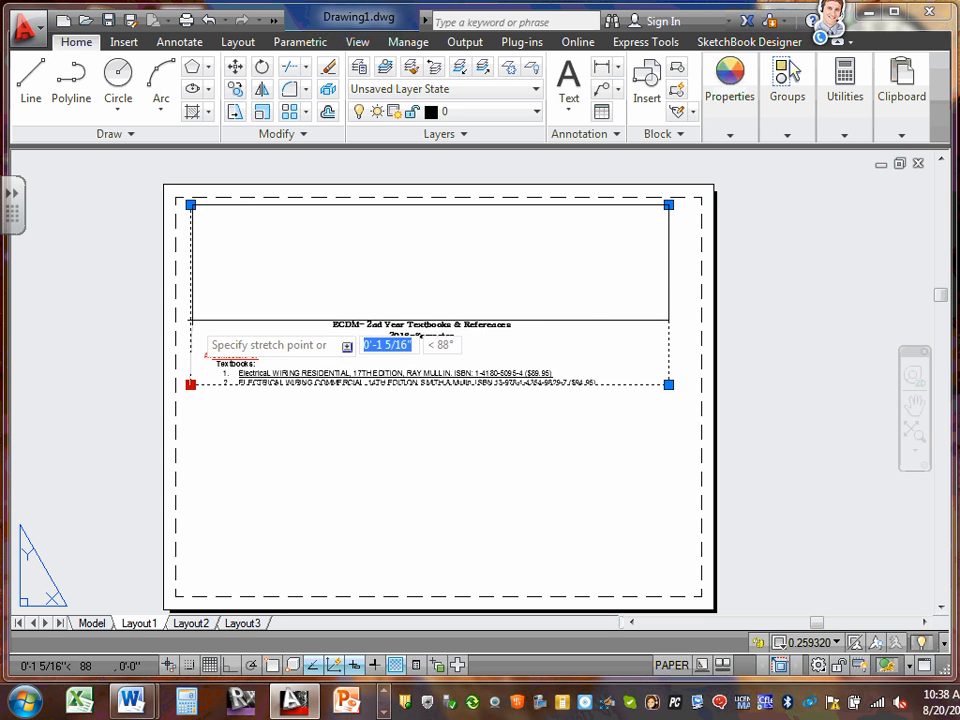
left_click(193, 320)
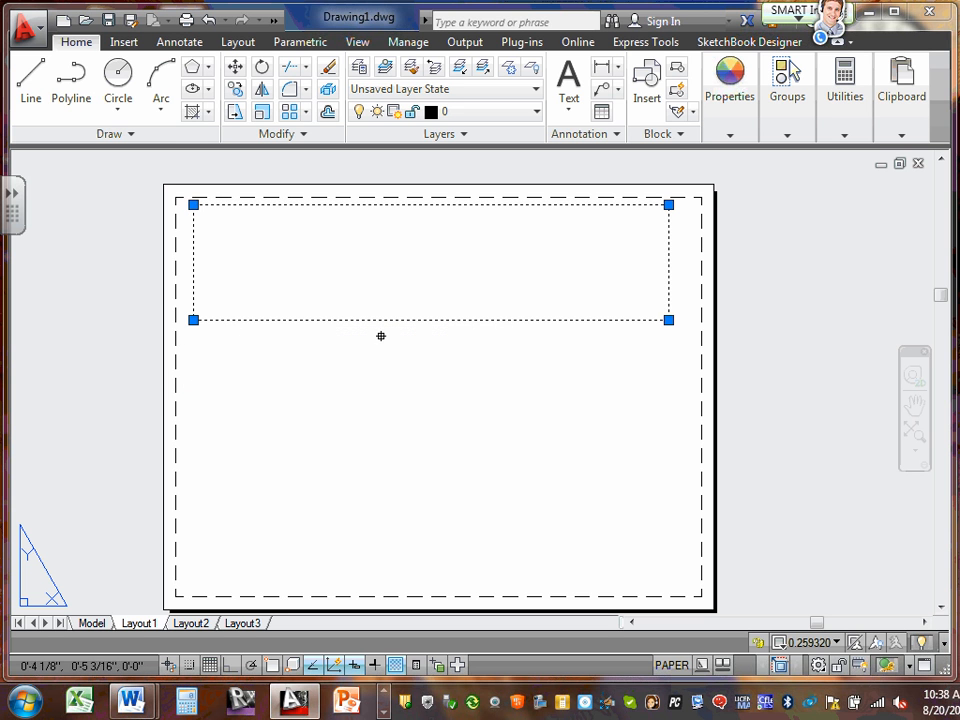
Activate the strip viewport's model space, scale the textbook list to nearly fit its height, and return to paper space
double_click(452, 270)
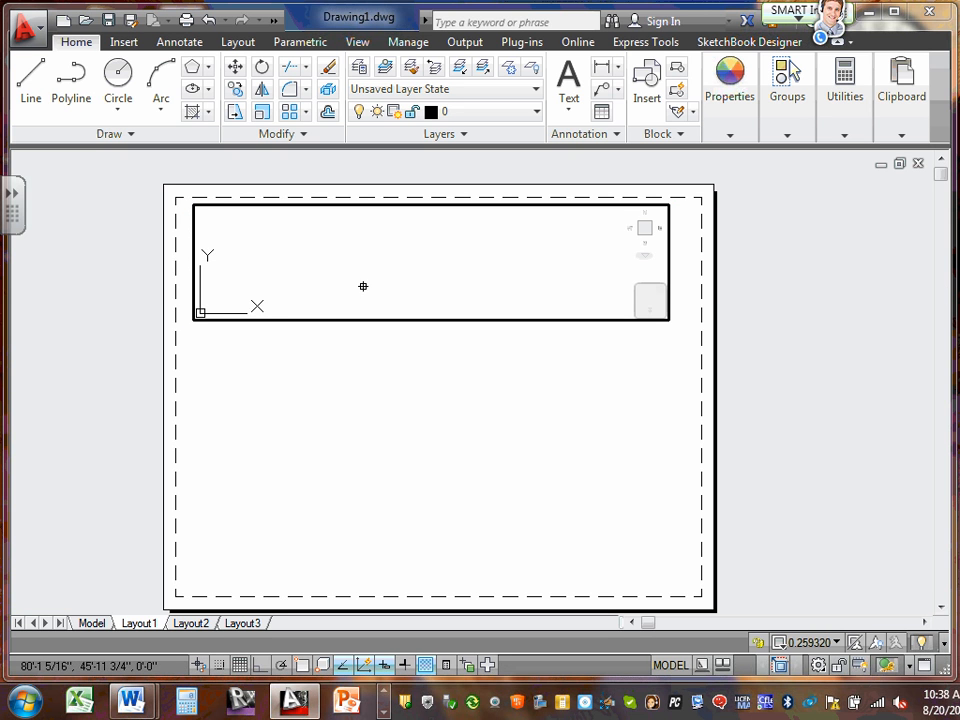
scroll(386, 242, "up", 2)
scroll(398, 271, "down", 10)
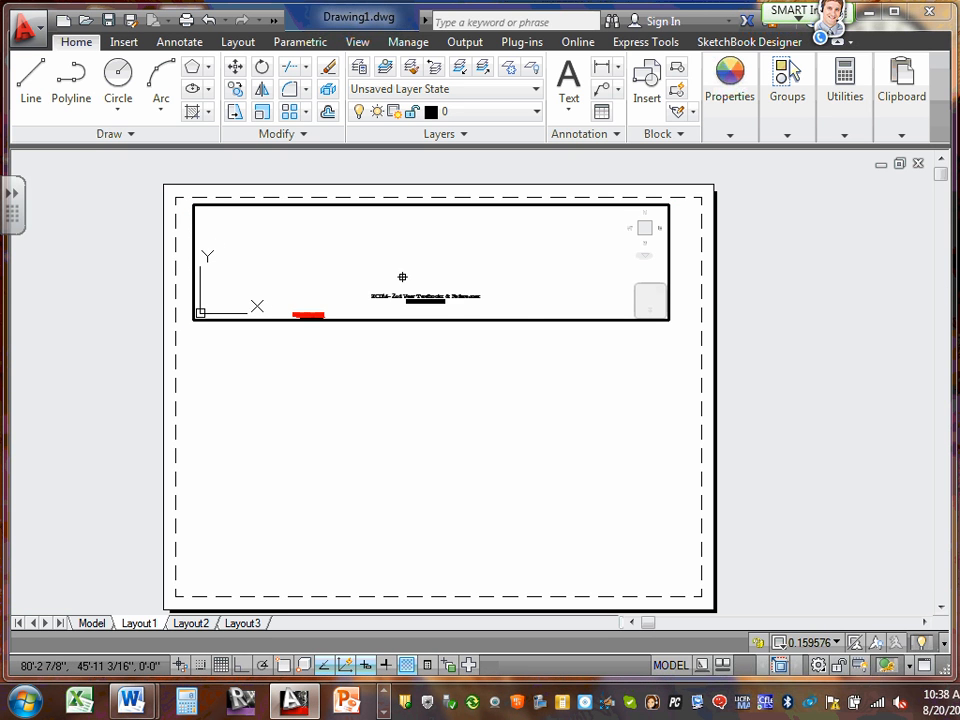
scroll(401, 244, "up", 4)
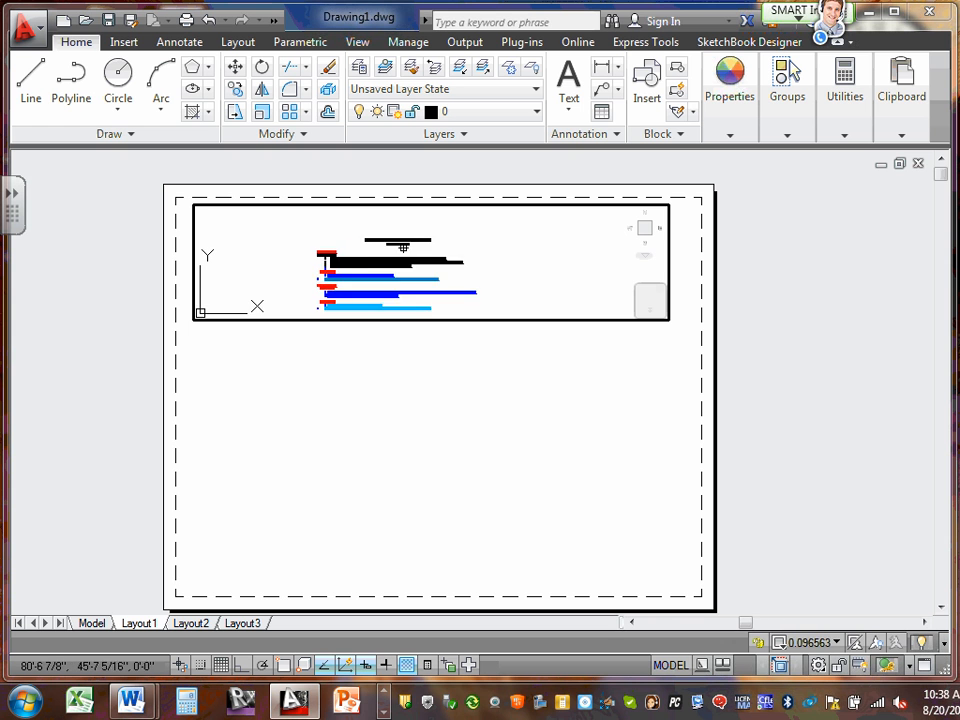
scroll(400, 262, "up", 2)
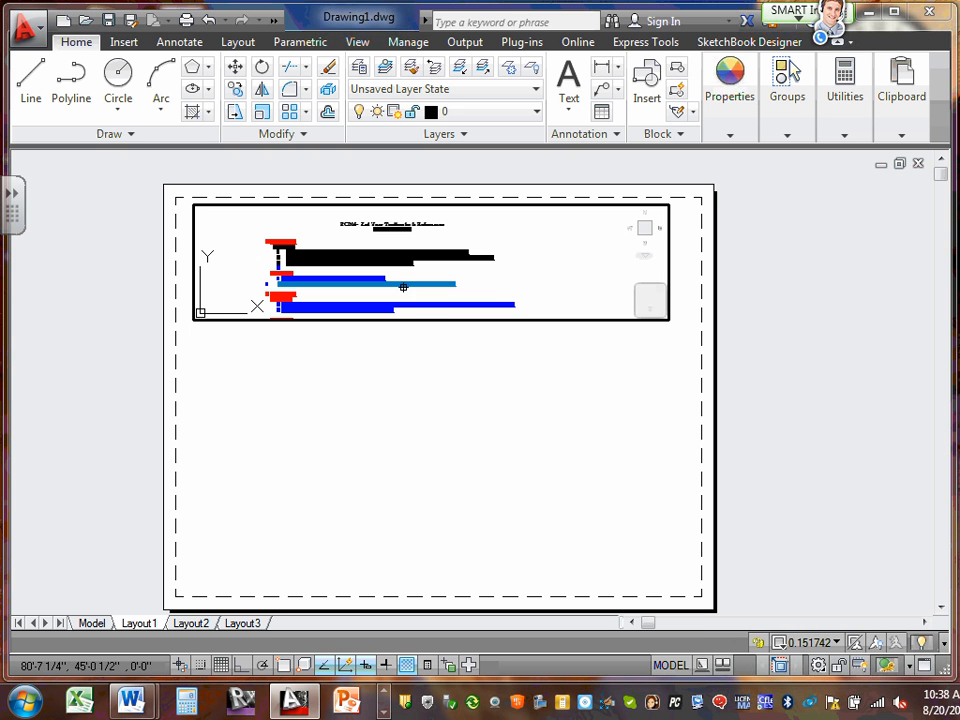
double_click(380, 405)
left_click(380, 403)
left_click(497, 404)
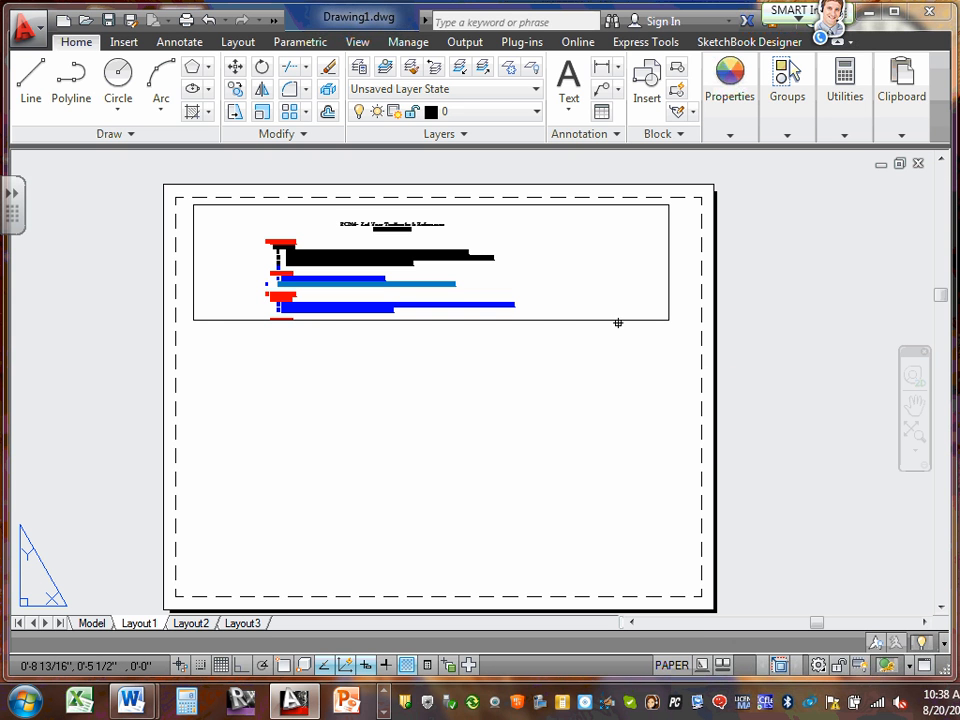
Copy the strip viewport to the empty lower part of the sheet, directly below the original
left_click(609, 320)
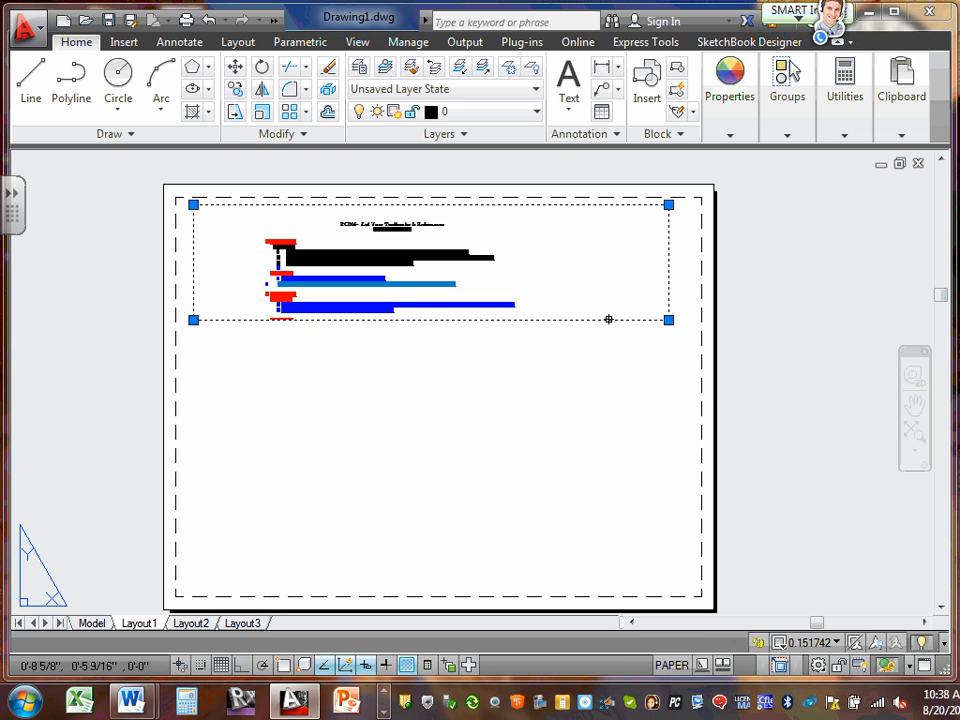
left_click(235, 90)
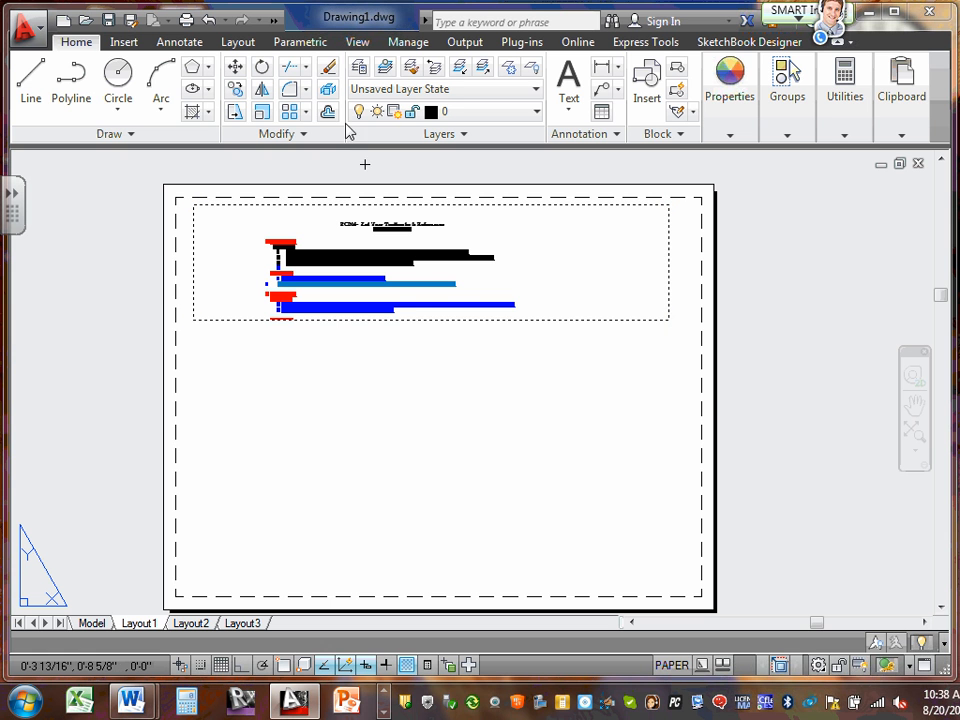
left_click(442, 320)
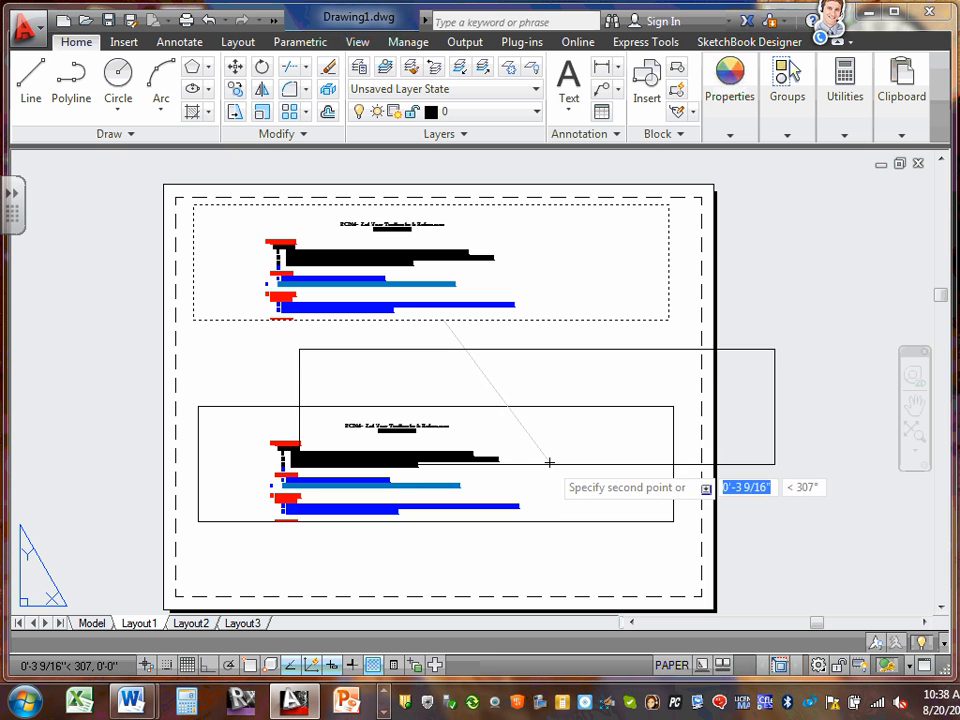
key("Escape")
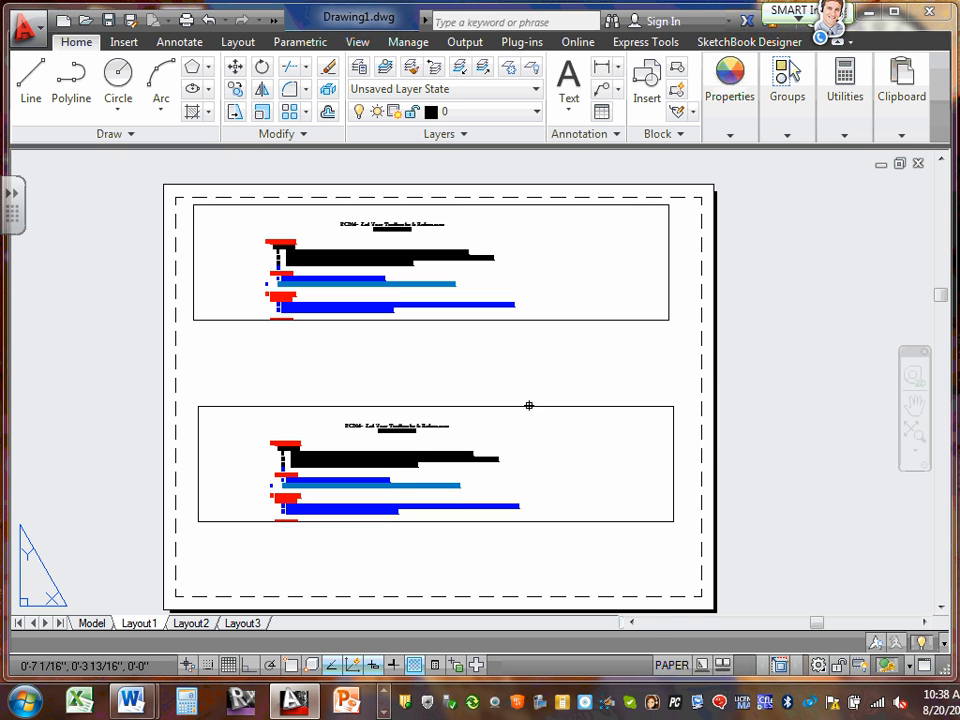
Zoom the upper viewport's model space onto the two-line ECDM heading and return to paper space
double_click(557, 238)
scroll(339, 258, "up", 2)
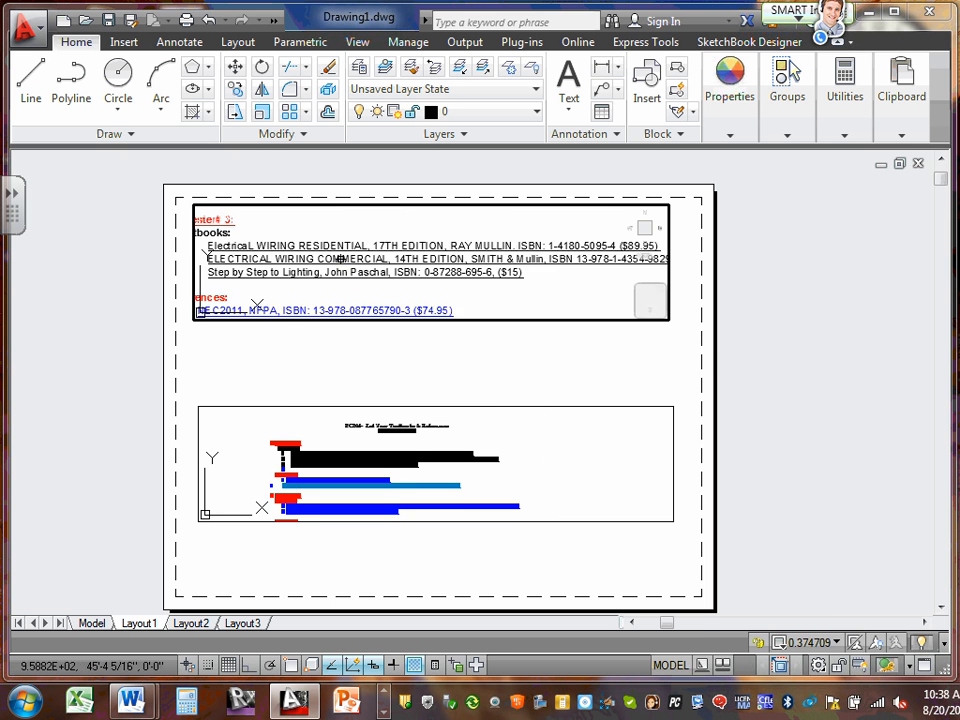
middle_click_drag(351, 262, 367, 314)
scroll(401, 276, "up", 1)
middle_click_drag(401, 276, 381, 283)
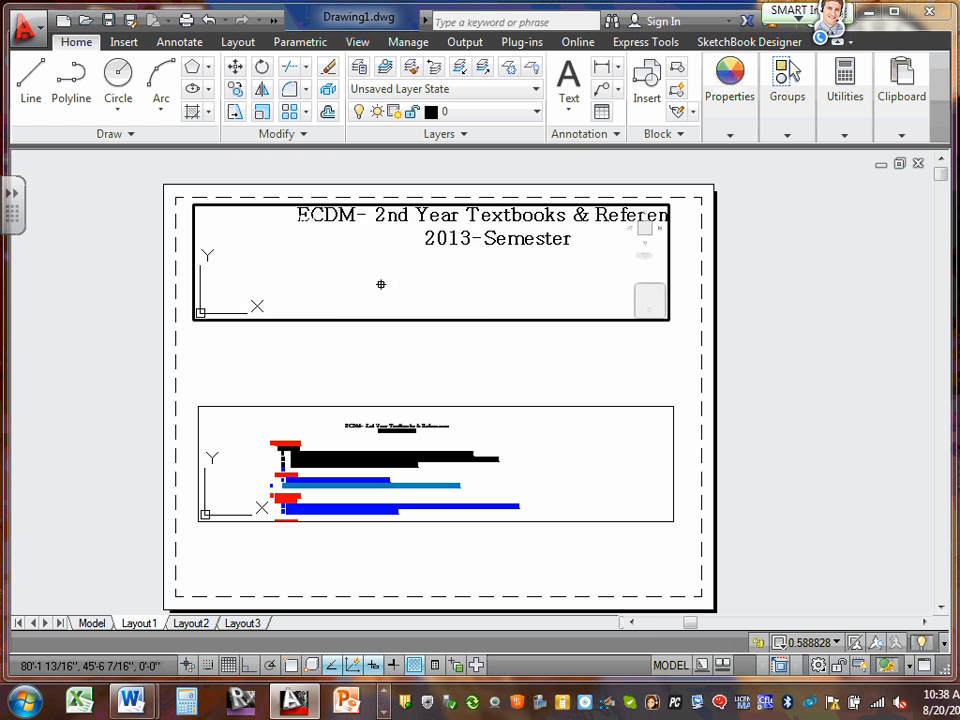
scroll(388, 270, "down", 2)
scroll(356, 268, "up", 1)
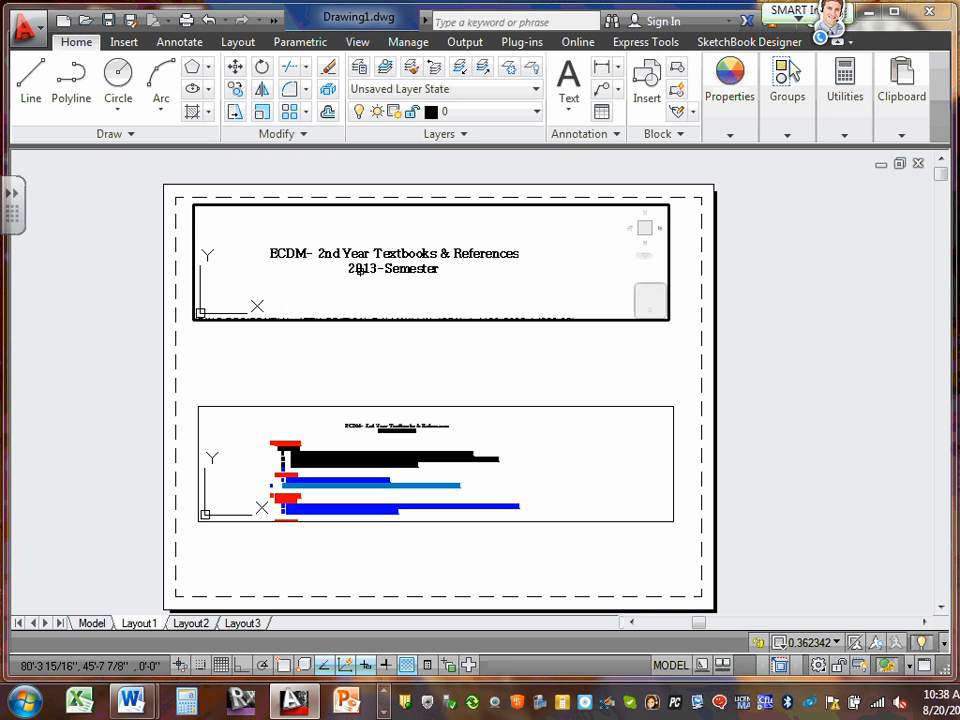
double_click(528, 365)
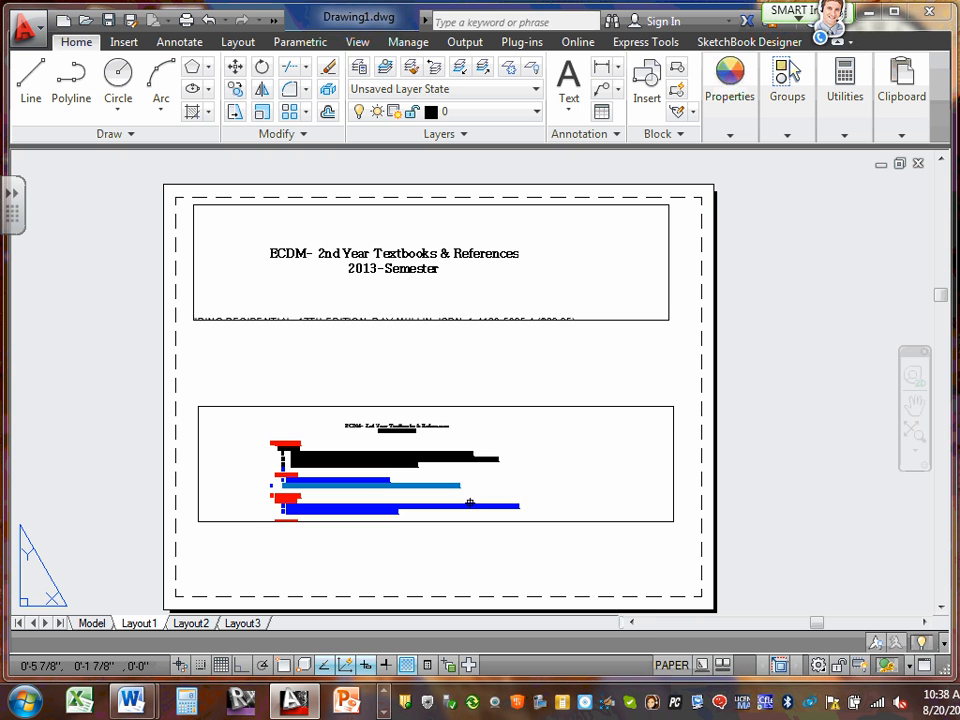
Zoom the lower viewport's model space onto the Semester# 3 and Semester# 4 book lists and return to paper space
double_click(547, 471)
scroll(547, 471, "up", 2)
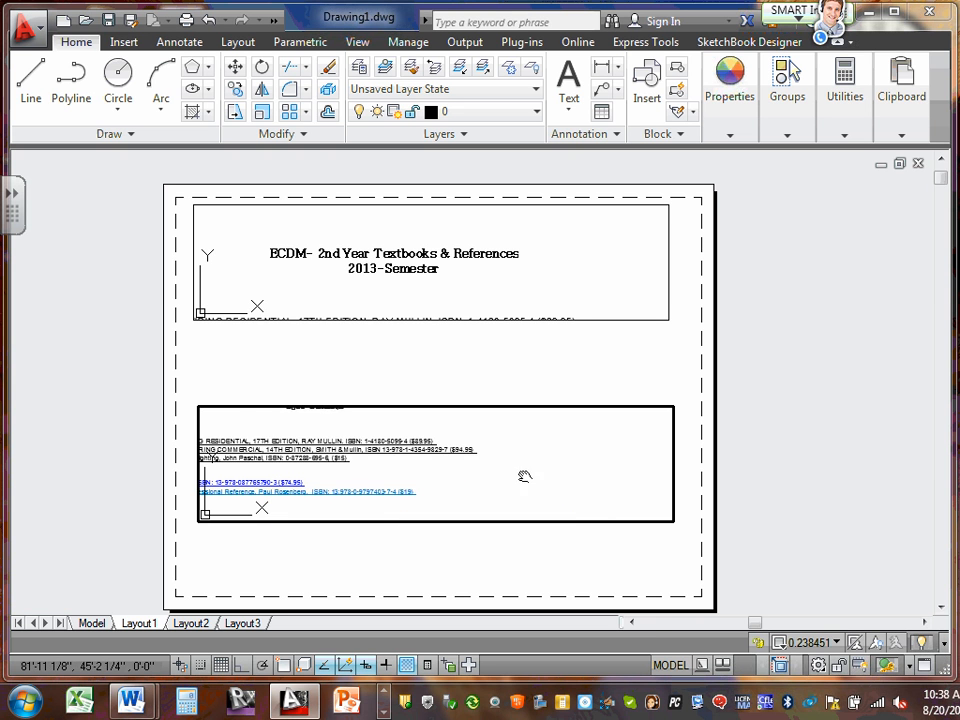
double_click(535, 358)
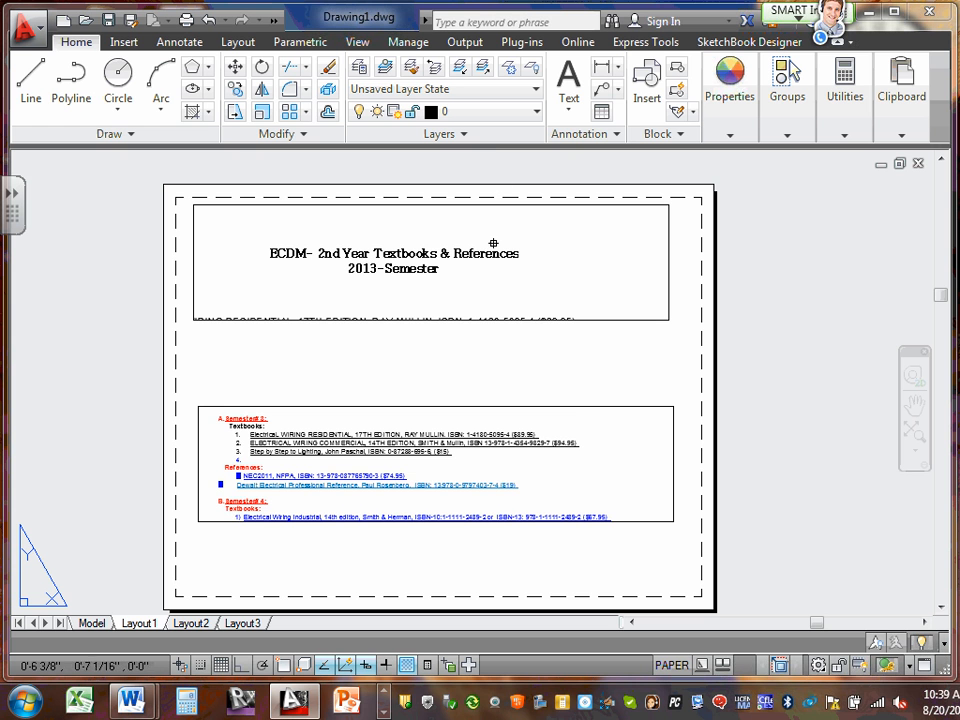
Narrow the lower viewport to less than half its width by stretching its upper-right corner leftward
left_click(569, 405)
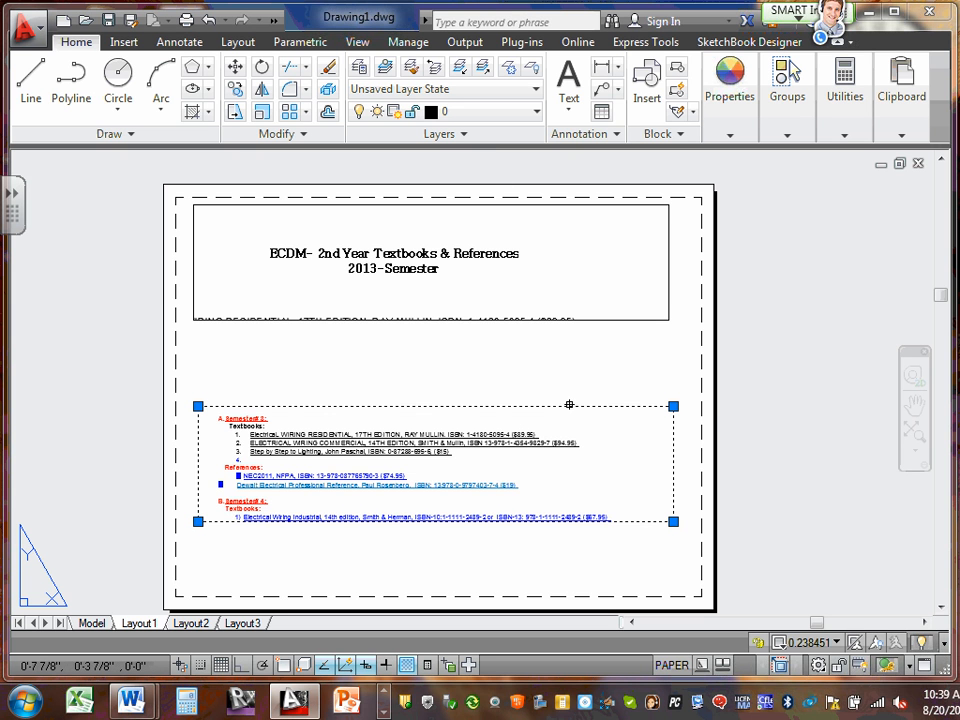
left_click(673, 406)
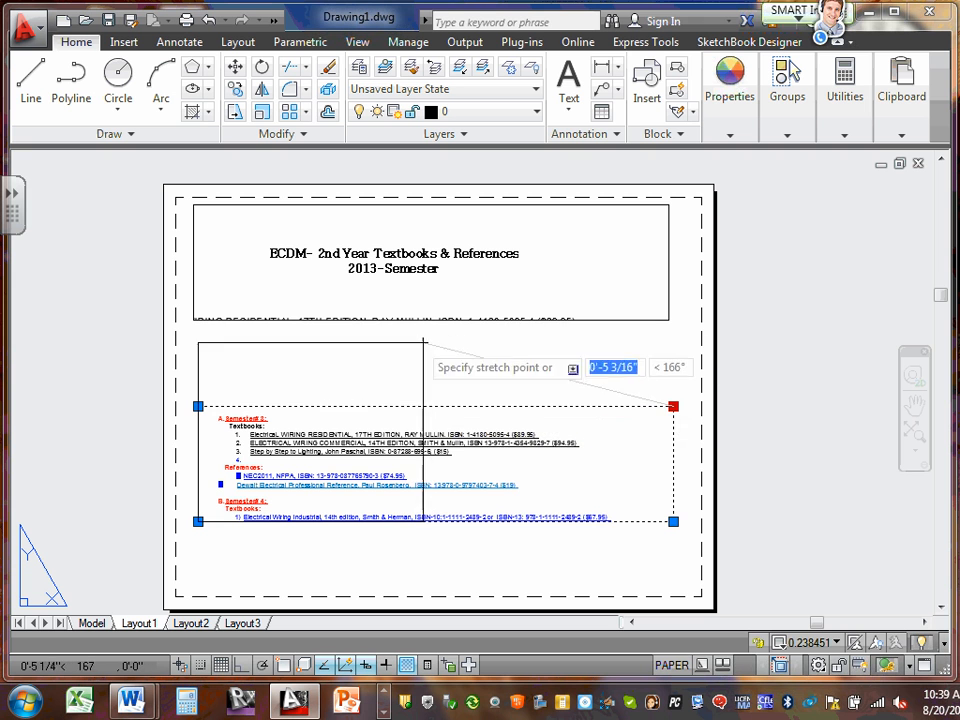
left_click(400, 406)
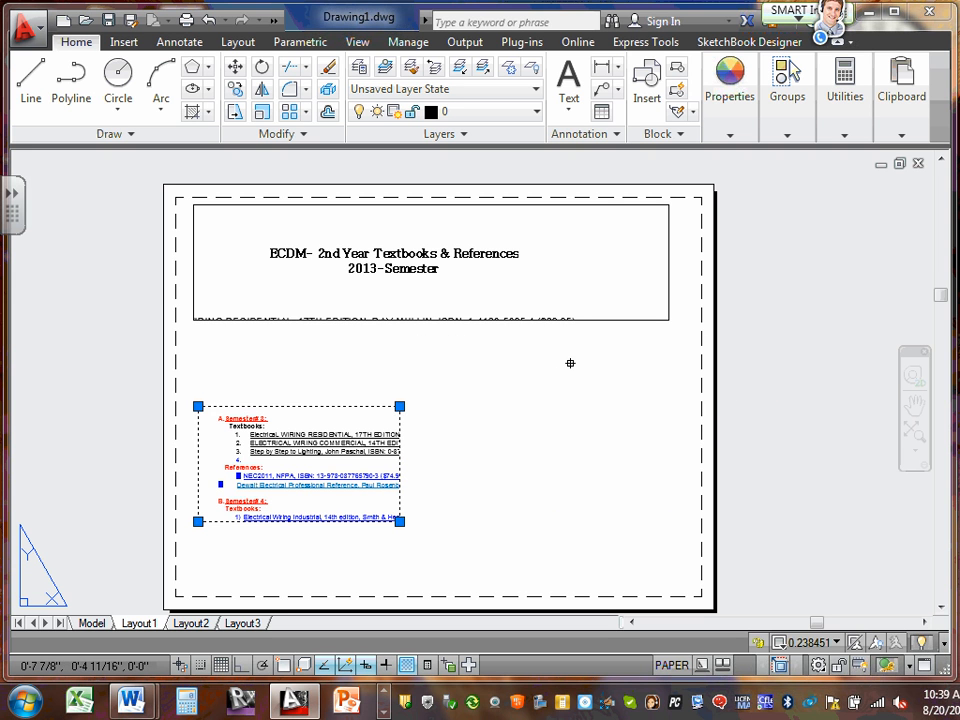
key("Escape")
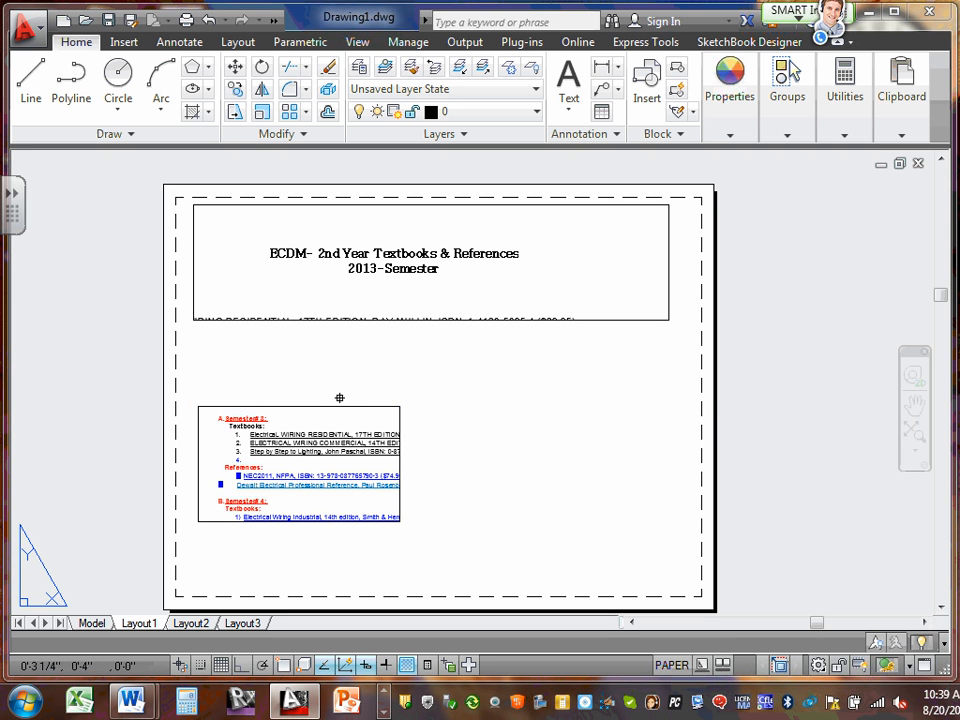
Move the narrowed viewport to the right half of the sheet, just below the heading viewport
left_click(313, 405)
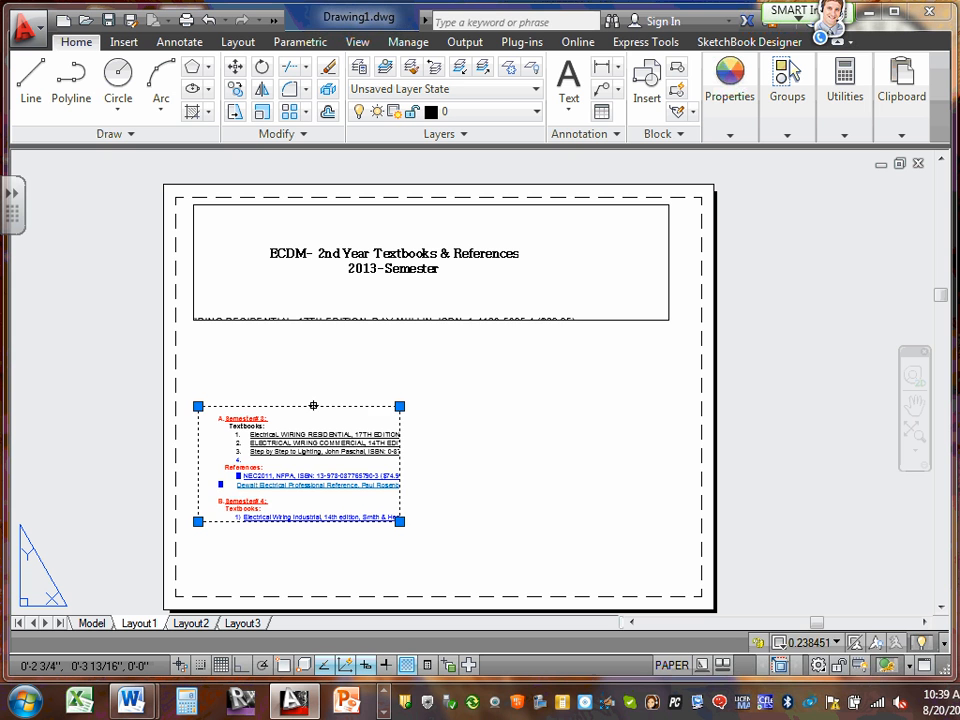
left_click(313, 405)
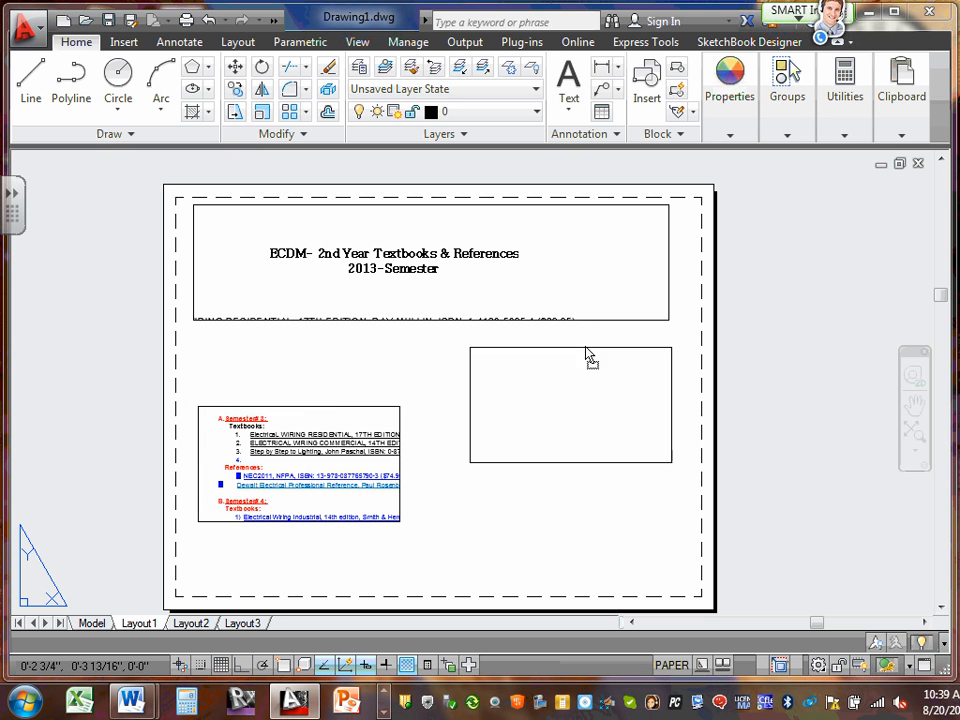
left_click(589, 343)
left_click(289, 396)
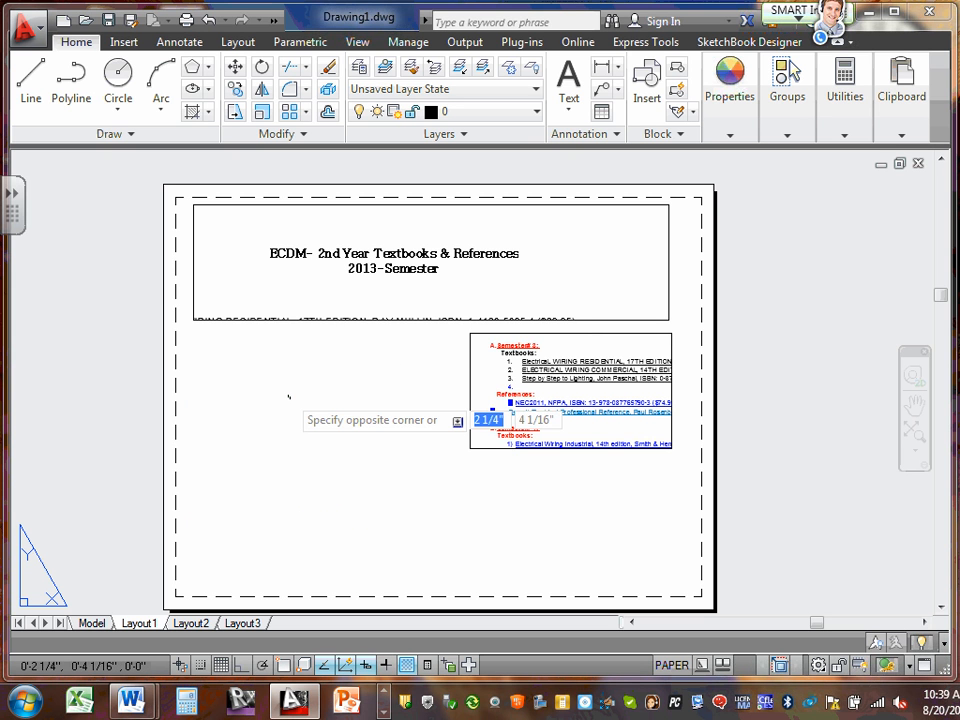
left_click(286, 397)
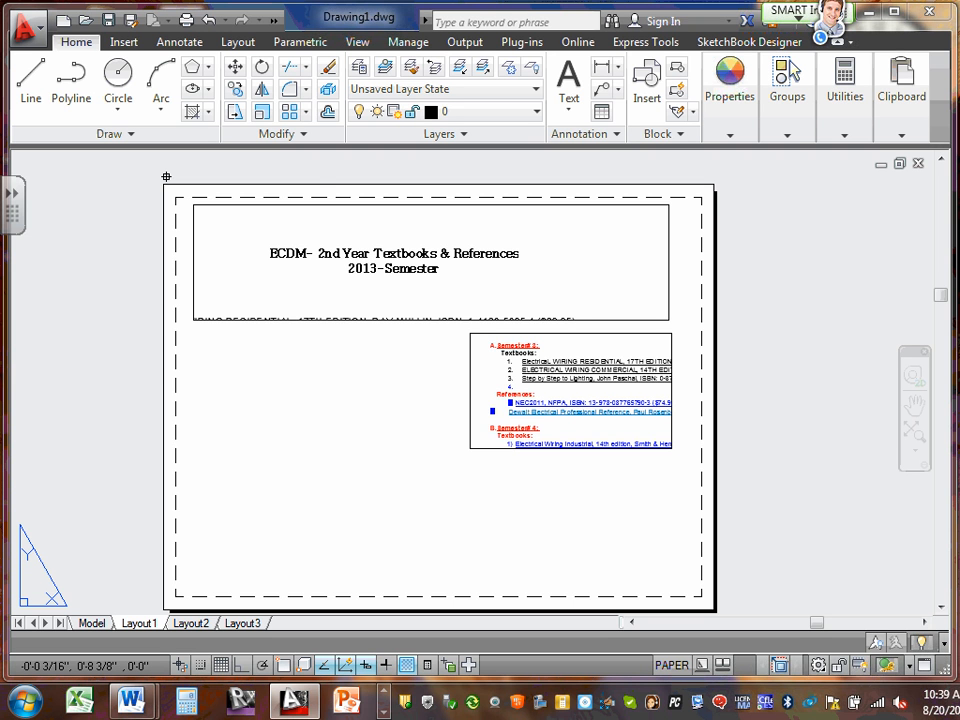
Move the book-list viewport across the sheet's left edge, and from there completely off the sheet to its right
left_click(472, 385)
left_click_drag(471, 378, 32, 364)
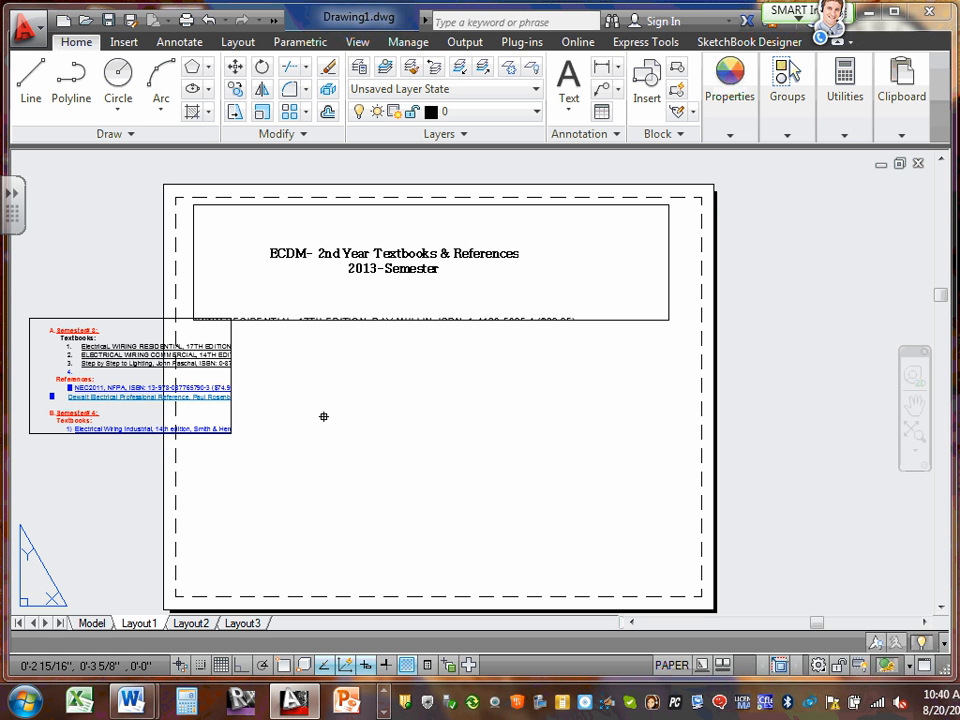
left_click(130, 318)
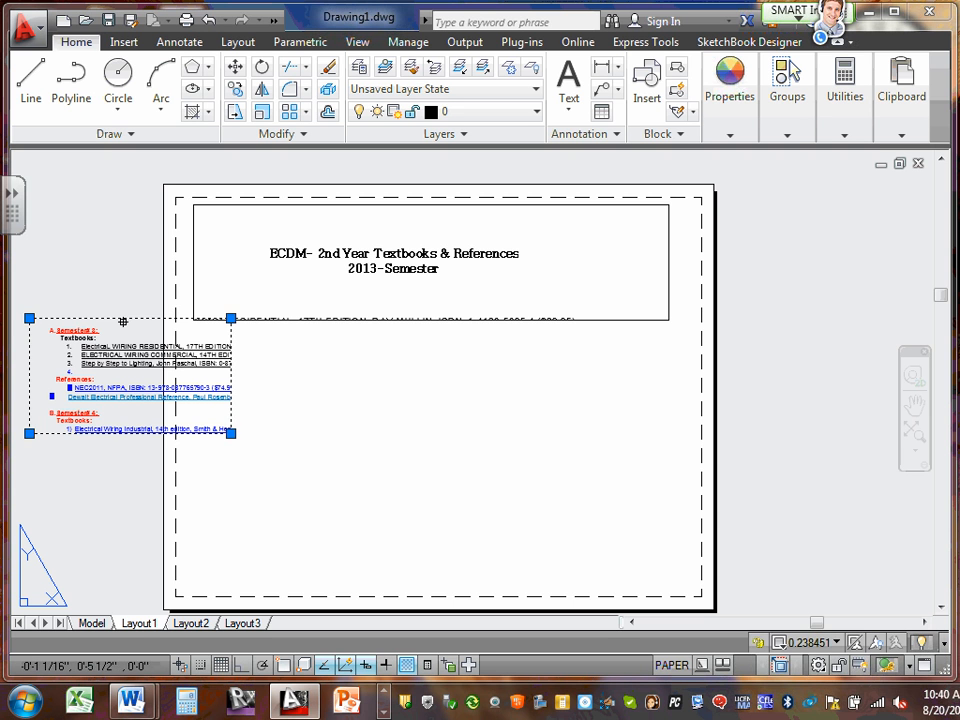
key("Escape")
left_click_drag(950, 386, 866, 392)
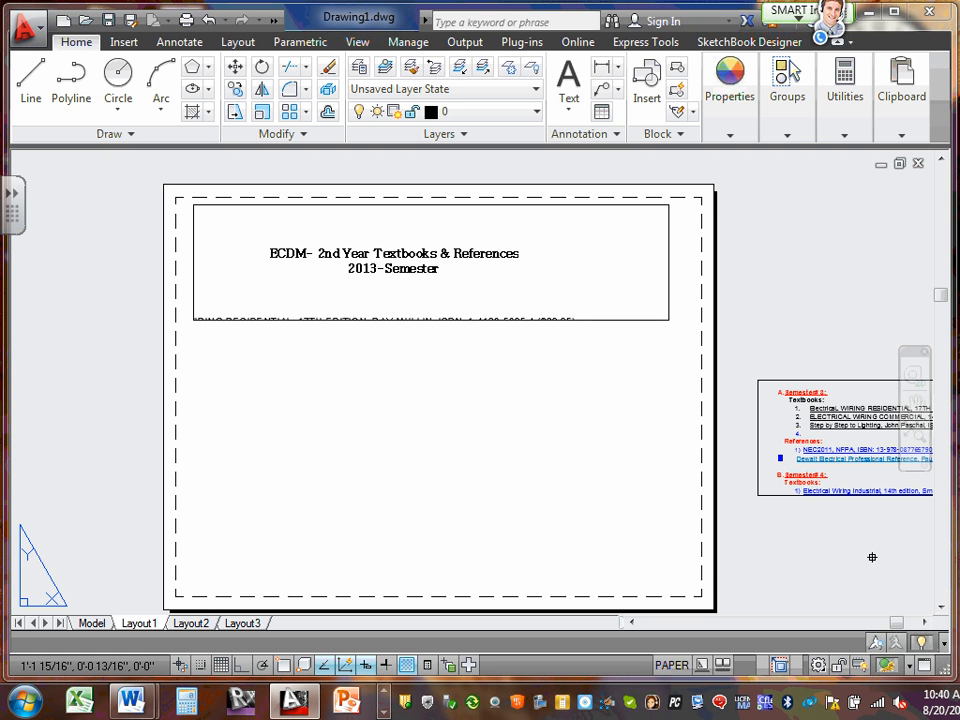
Move the off-sheet book-list viewport back onto the sheet, inside the left margin below the heading viewport
left_click(848, 379)
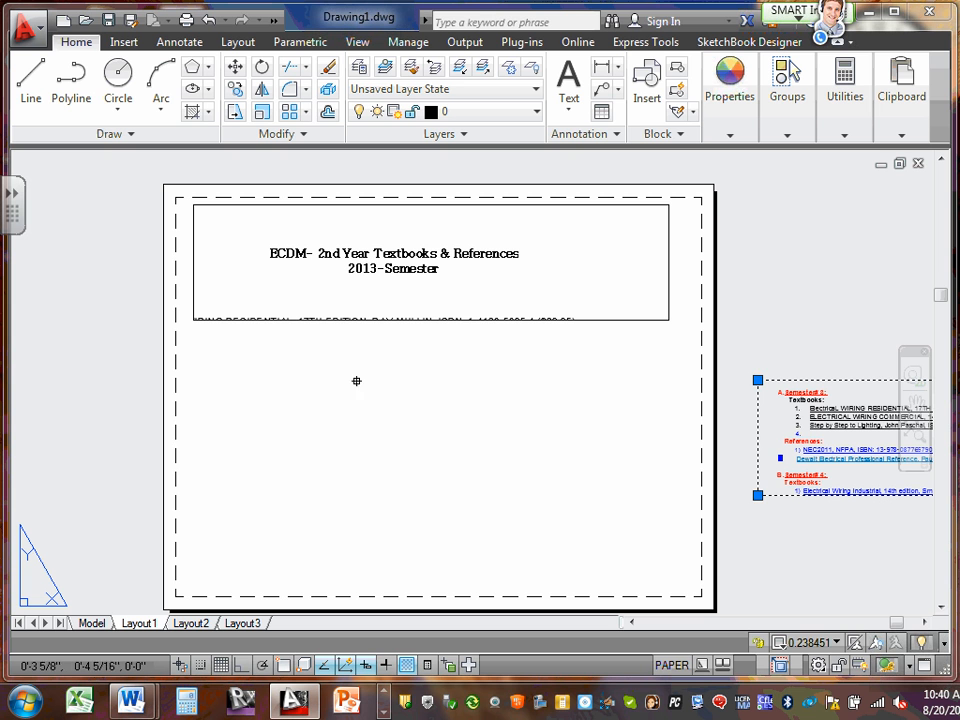
left_click_drag(869, 384, 281, 364)
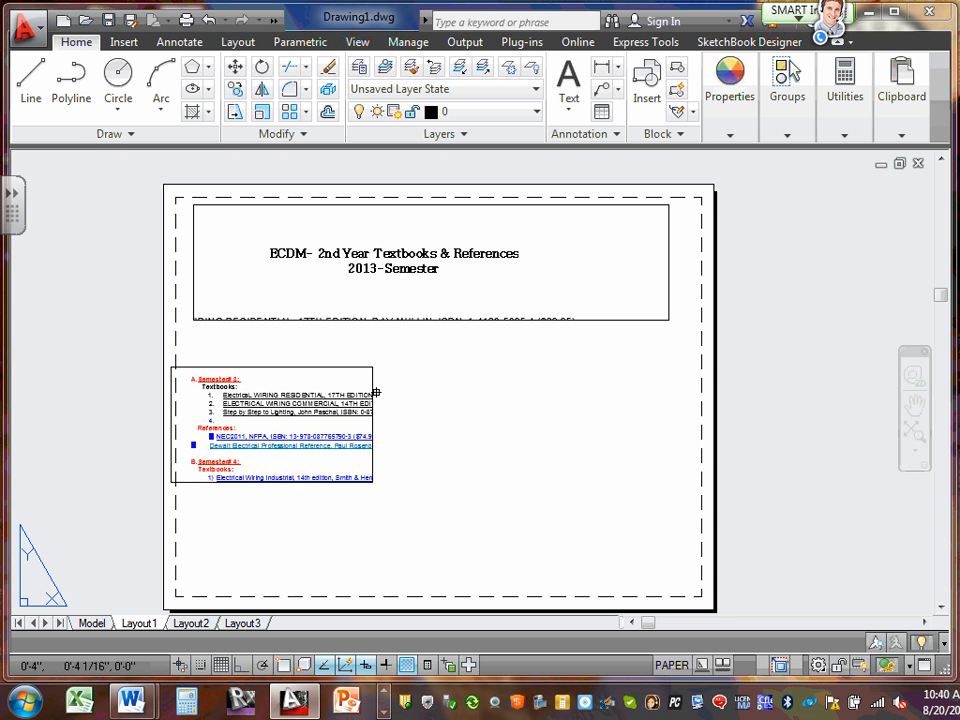
left_click(285, 367)
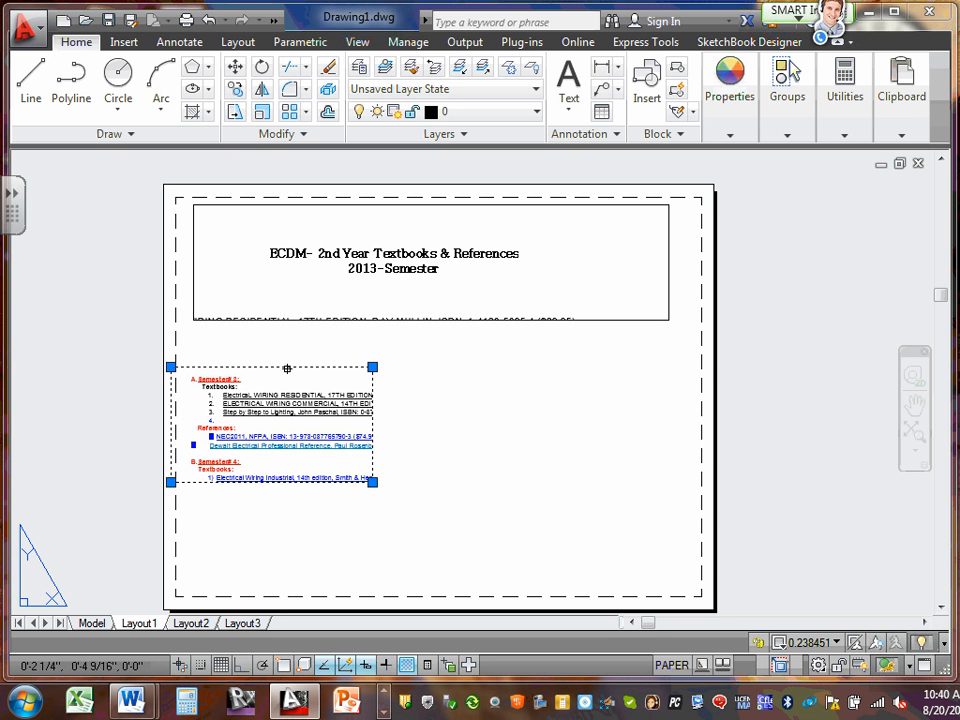
left_click_drag(274, 365, 334, 369)
left_click(658, 390)
left_click(604, 383)
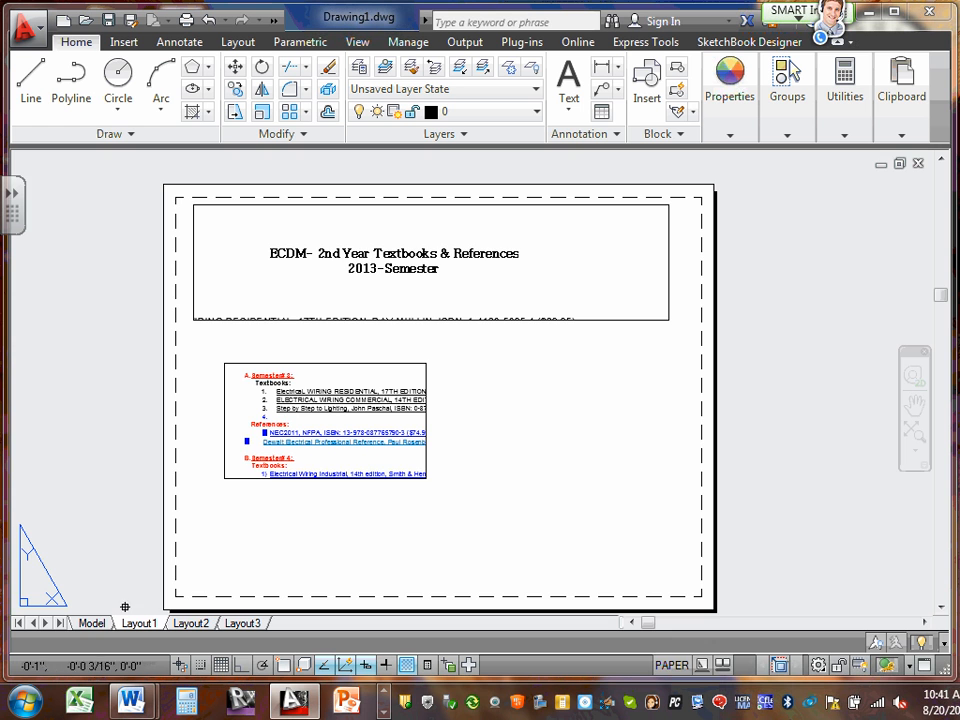
Examine the complete textbook and reference list in model space, from the ECDM heading through the Semester# 4 references
left_click(95, 624)
scroll(413, 255, "down", 10)
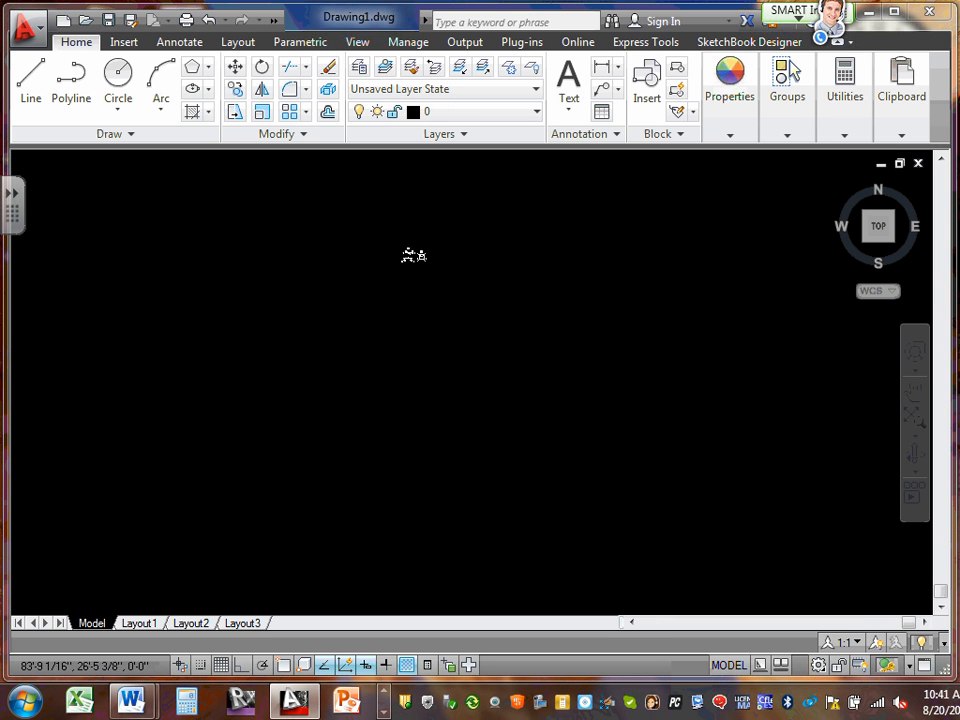
scroll(309, 268, "up", 3)
mouse_move(342, 340)
middle_mouse_down()
mouse_move(353, 371)
mouse_move(499, 484)
middle_mouse_up()
scroll(490, 402, "up", 8)
middle_click_drag(630, 286, 475, 450)
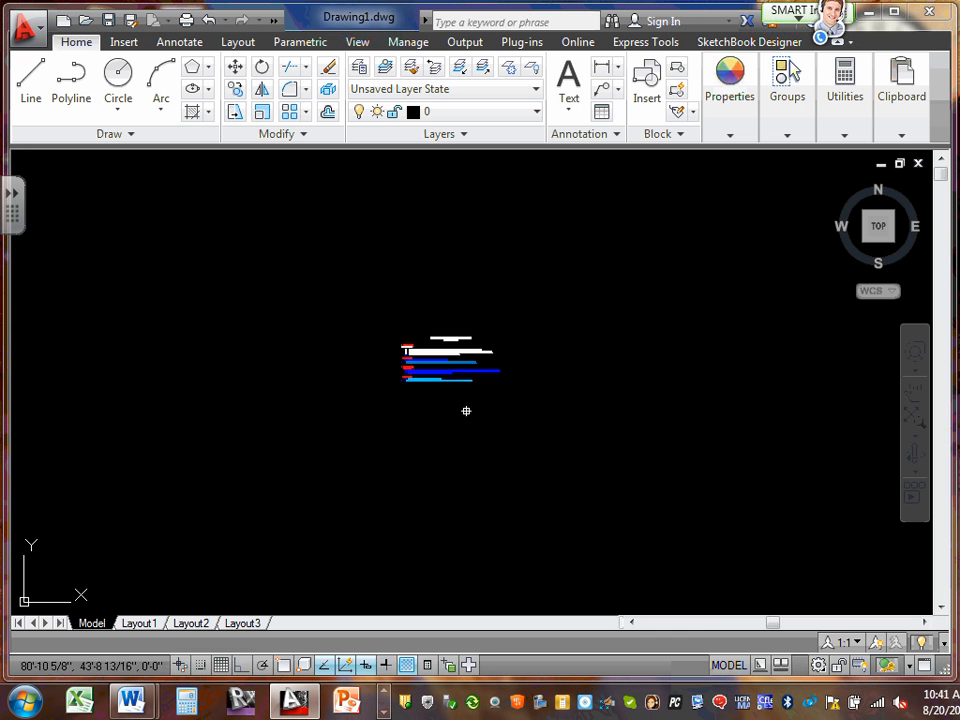
scroll(467, 400, "up", 8)
scroll(414, 281, "down", 2)
middle_click_drag(414, 281, 569, 428)
scroll(560, 415, "up", 2)
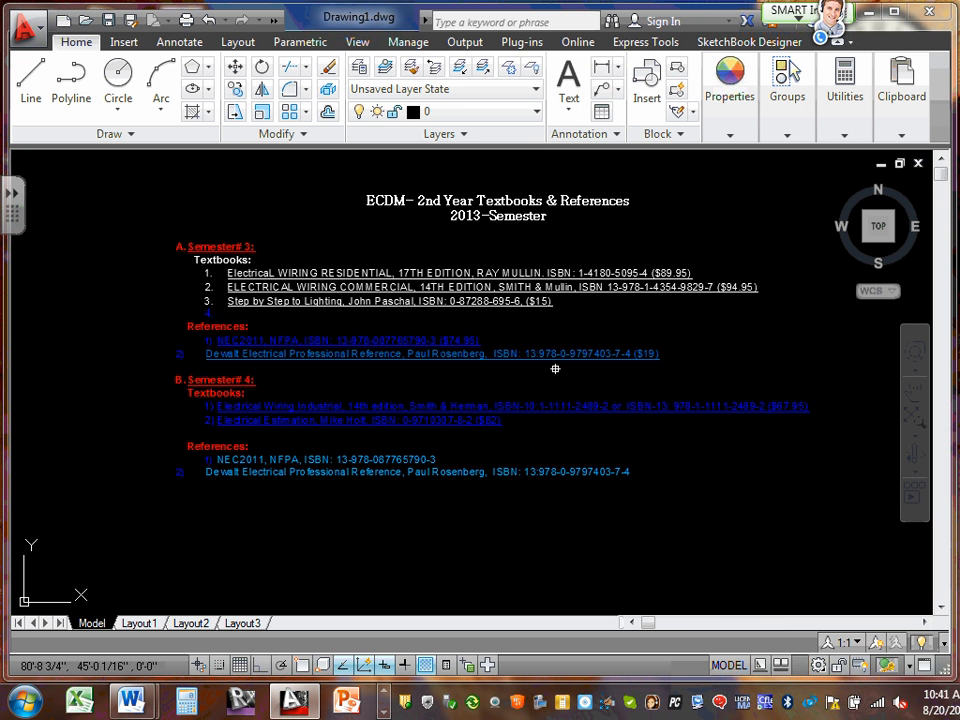
Switch to Layout2, activate model space in its viewport and zoom to the drawing extents
left_click(139, 623)
left_click(191, 623)
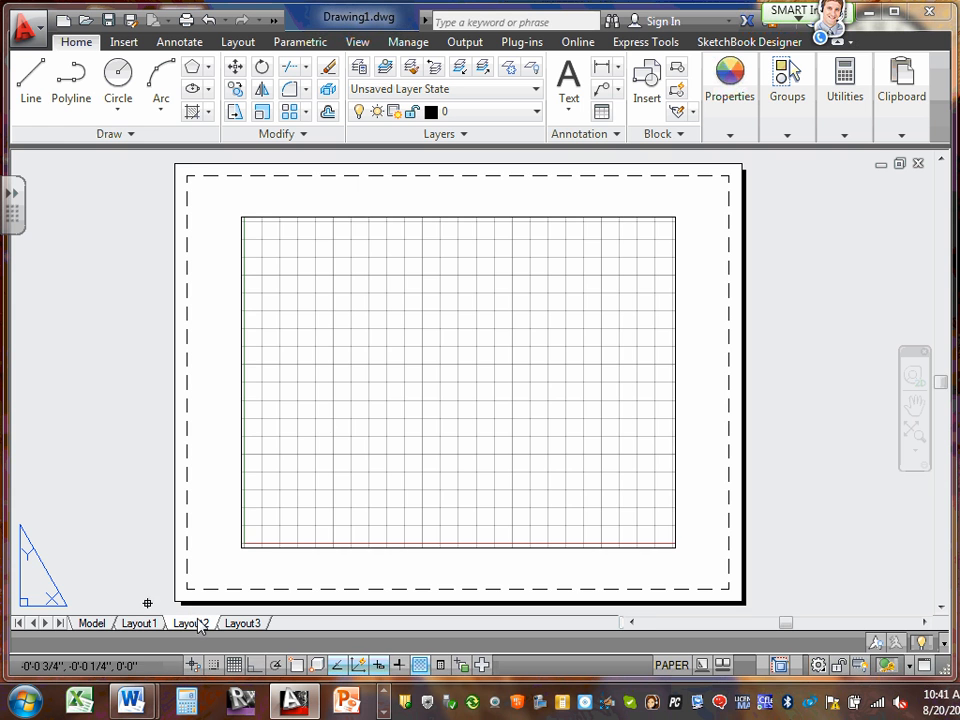
double_click(396, 367)
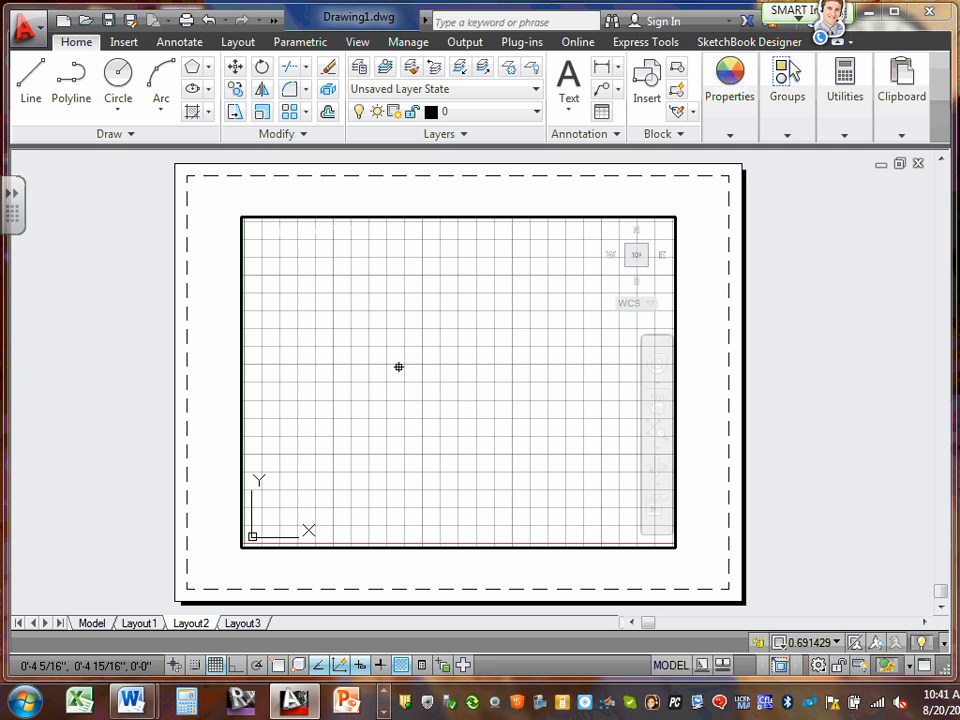
type("z")
key("Return")
type("e")
key("Return")
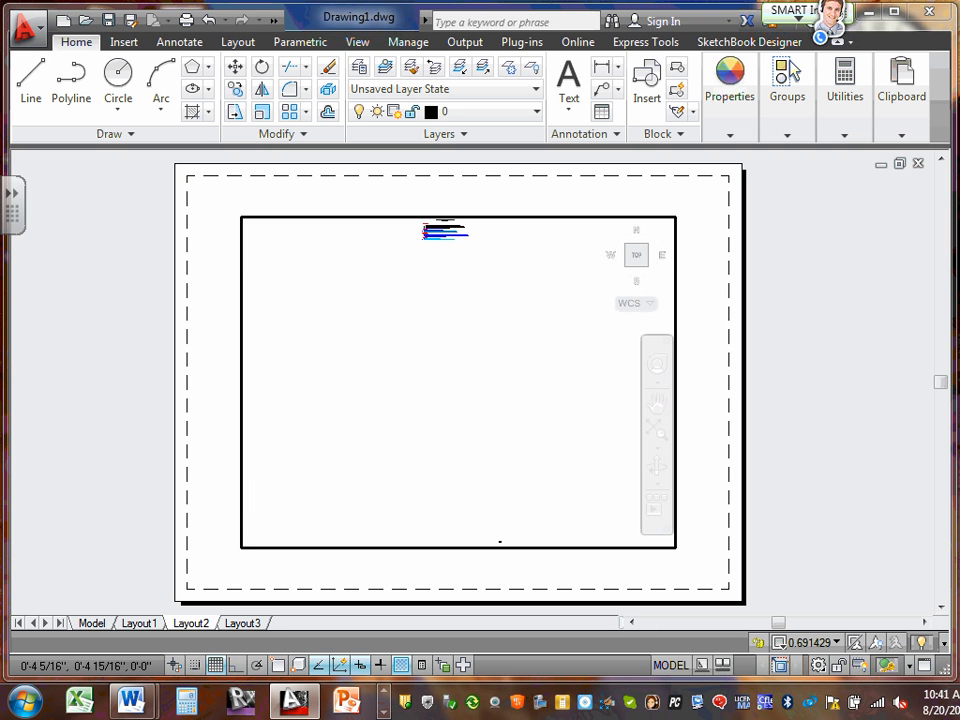
Enlarge the text inside the Layout2 viewport and centre the ECDM heading with the book list below it
middle_click_drag(499, 274, 472, 349)
scroll(418, 300, "up", 5)
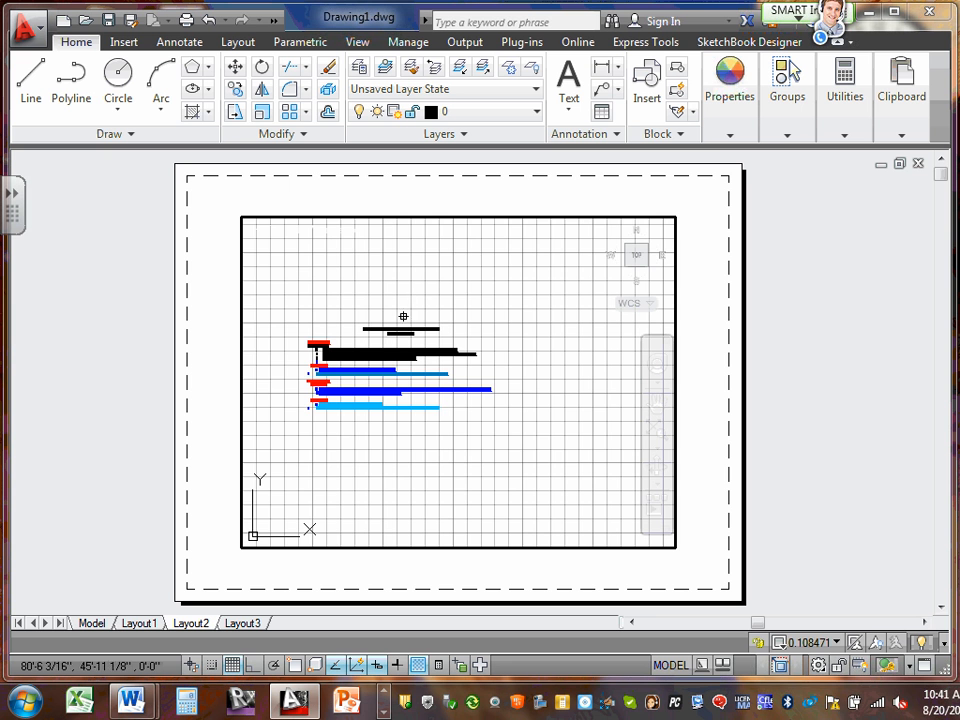
scroll(369, 386, "up", 10)
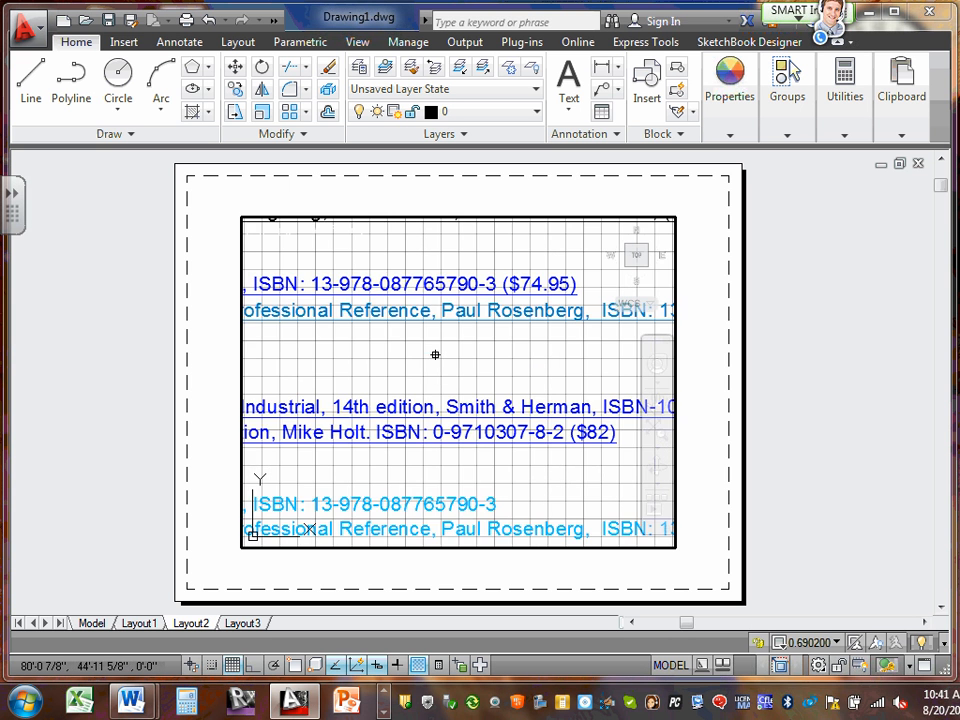
scroll(435, 356, "down", 12)
scroll(443, 354, "up", 8)
scroll(471, 411, "down", 4)
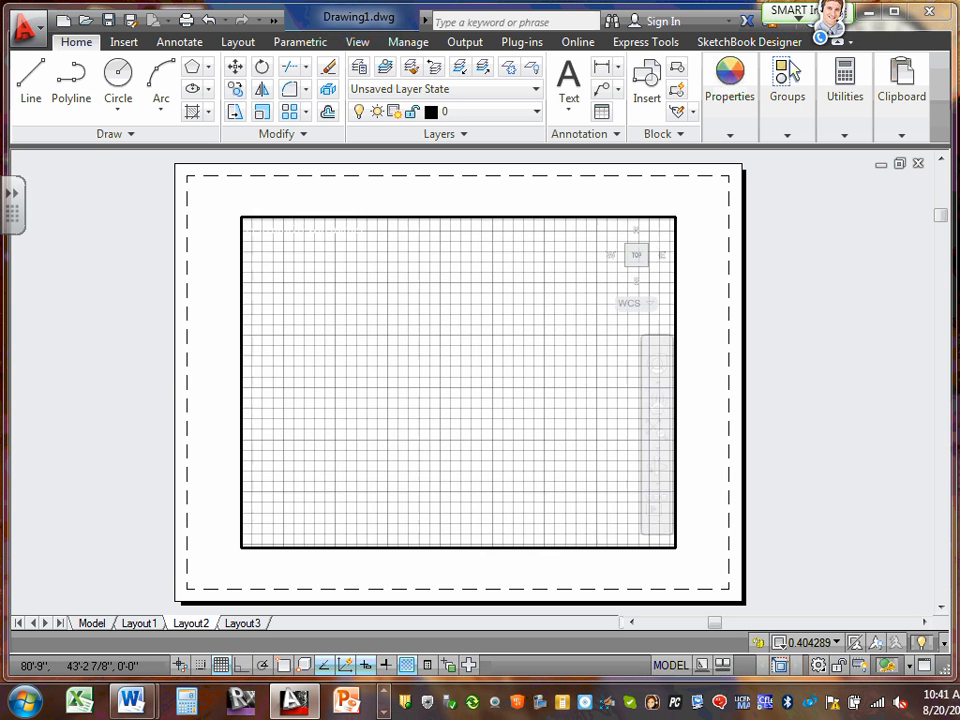
scroll(467, 311, "down", 6)
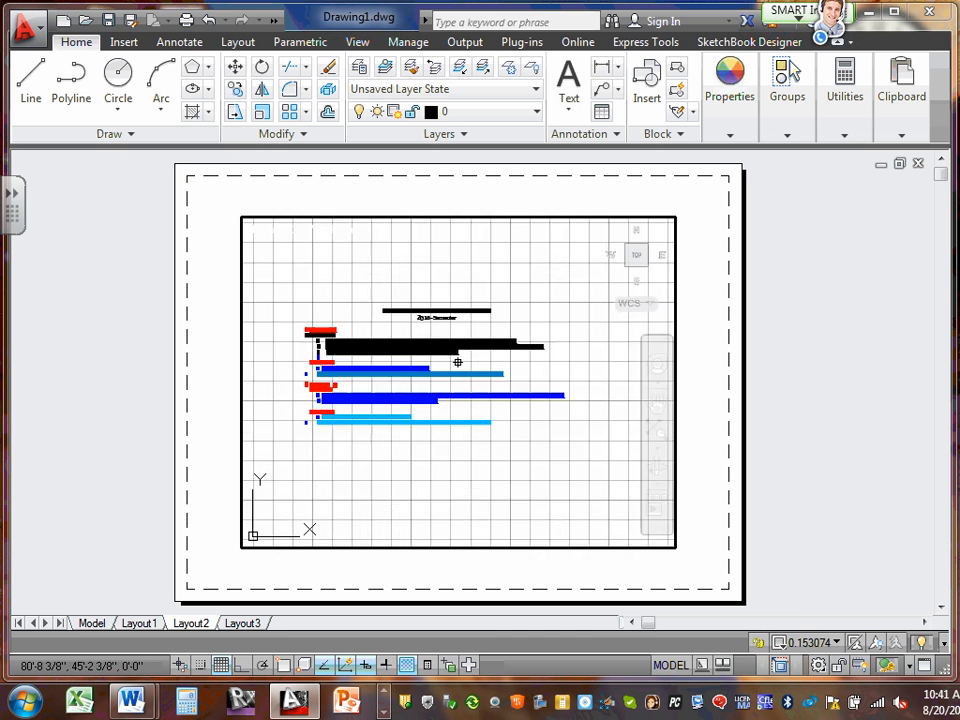
scroll(456, 360, "up", 5)
scroll(457, 359, "down", 6)
scroll(447, 337, "up", 4)
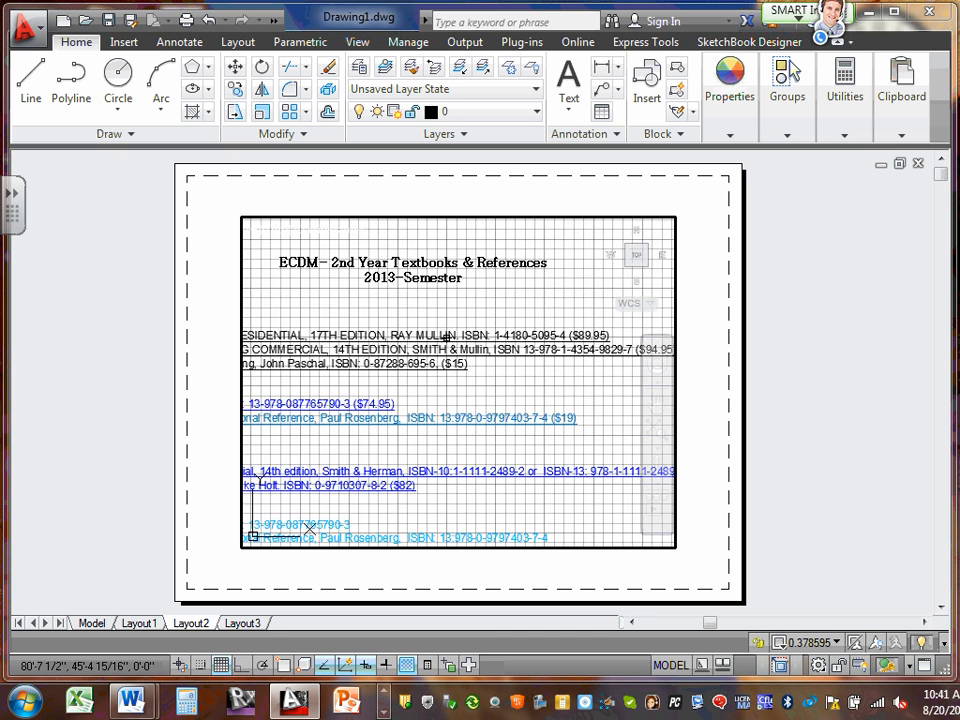
middle_click_drag(437, 332, 478, 441)
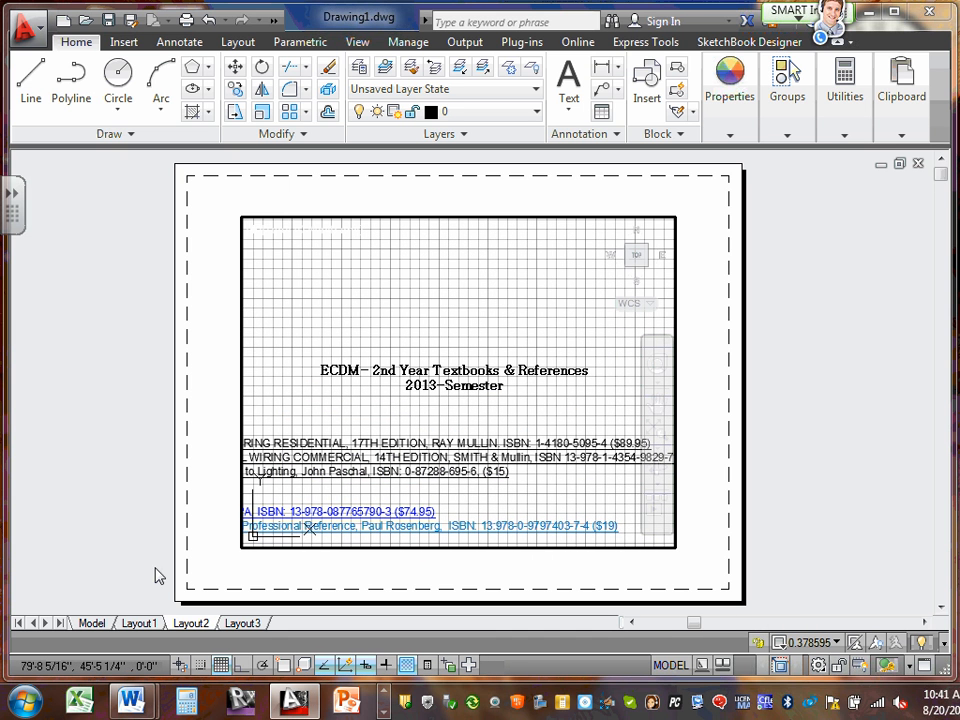
Turn off the grid display inside the Layout2 viewport and return to paper space
left_click(220, 665)
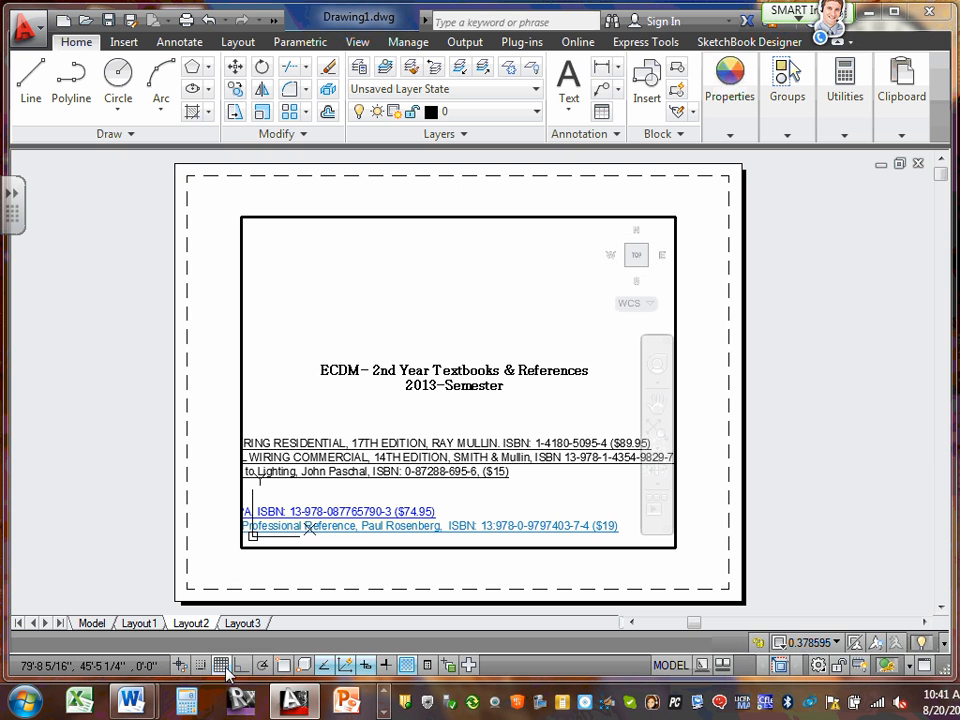
double_click(226, 392)
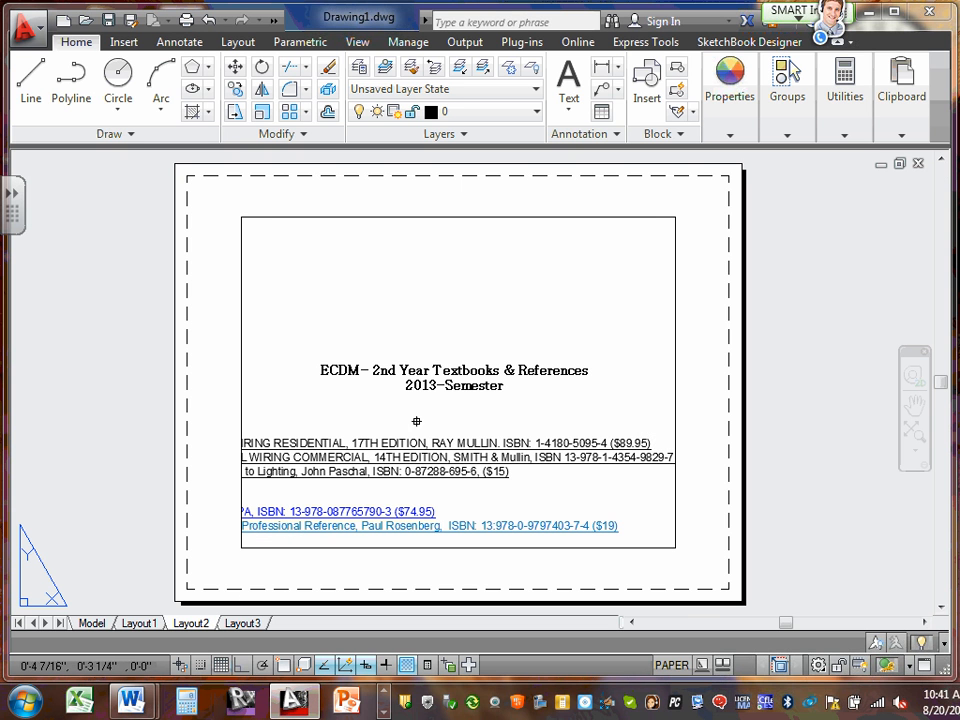
double_click(440, 295)
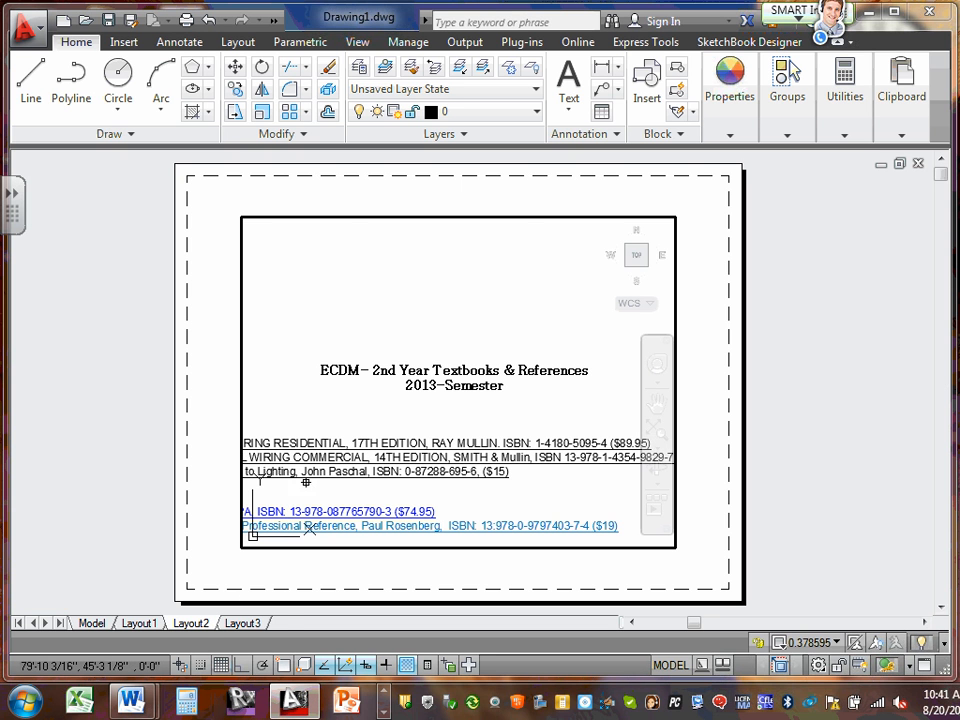
left_click(221, 665)
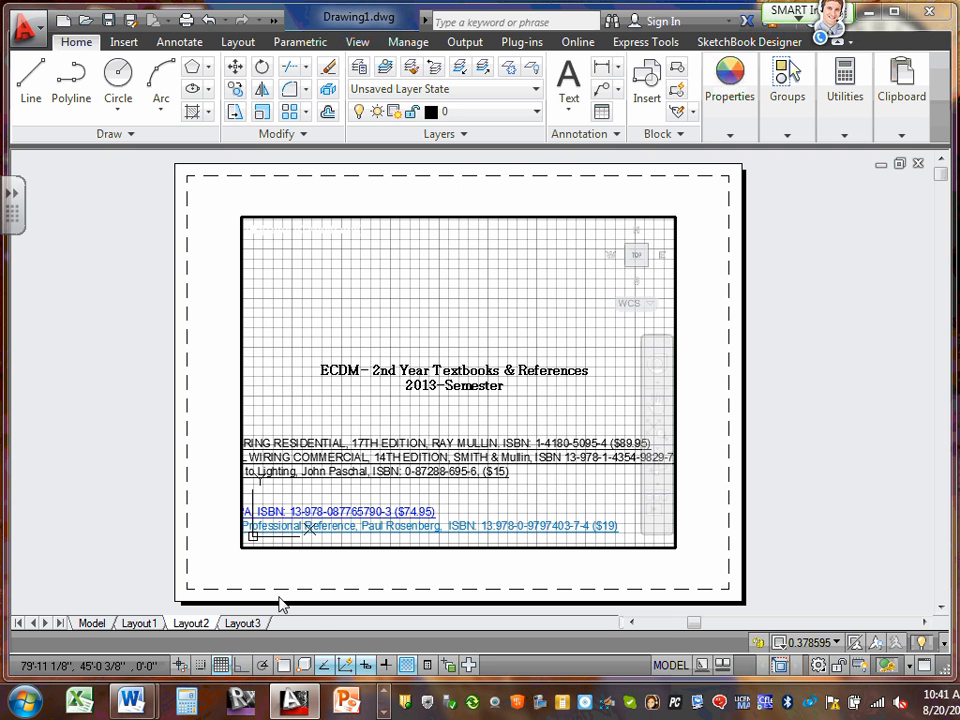
left_click(222, 665)
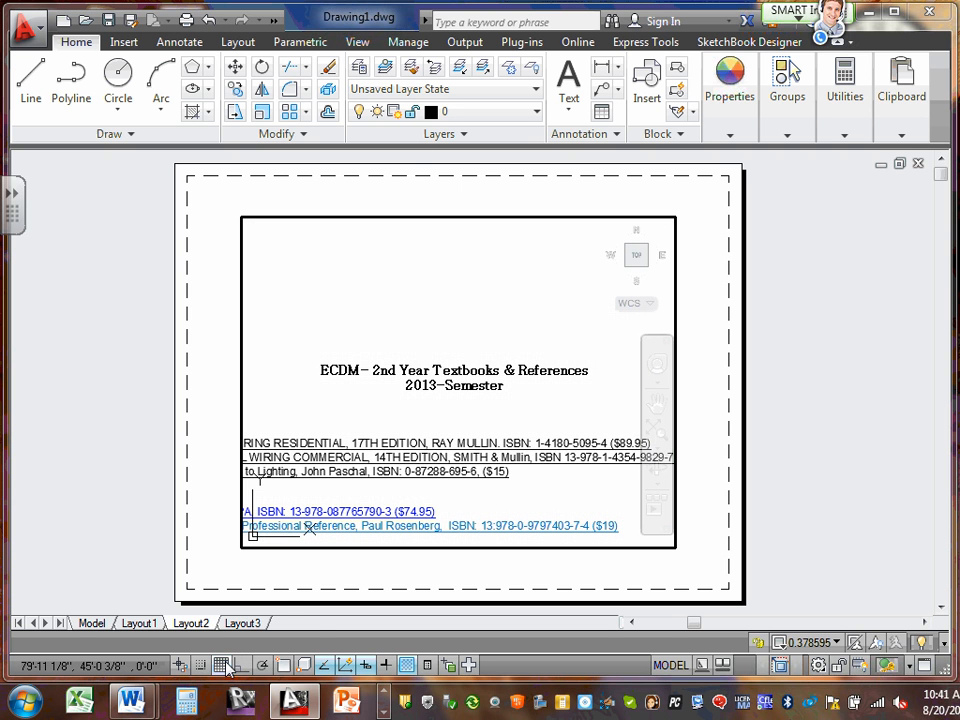
double_click(215, 490)
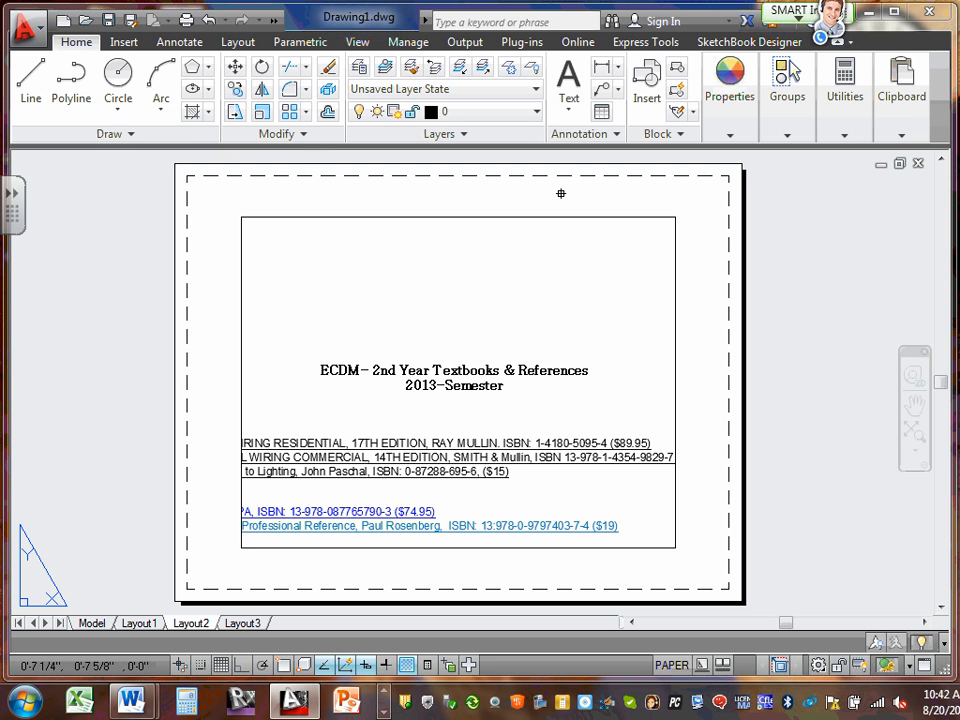
Examine the Layout Views category in the View Manager and close the dialog
left_click(357, 42)
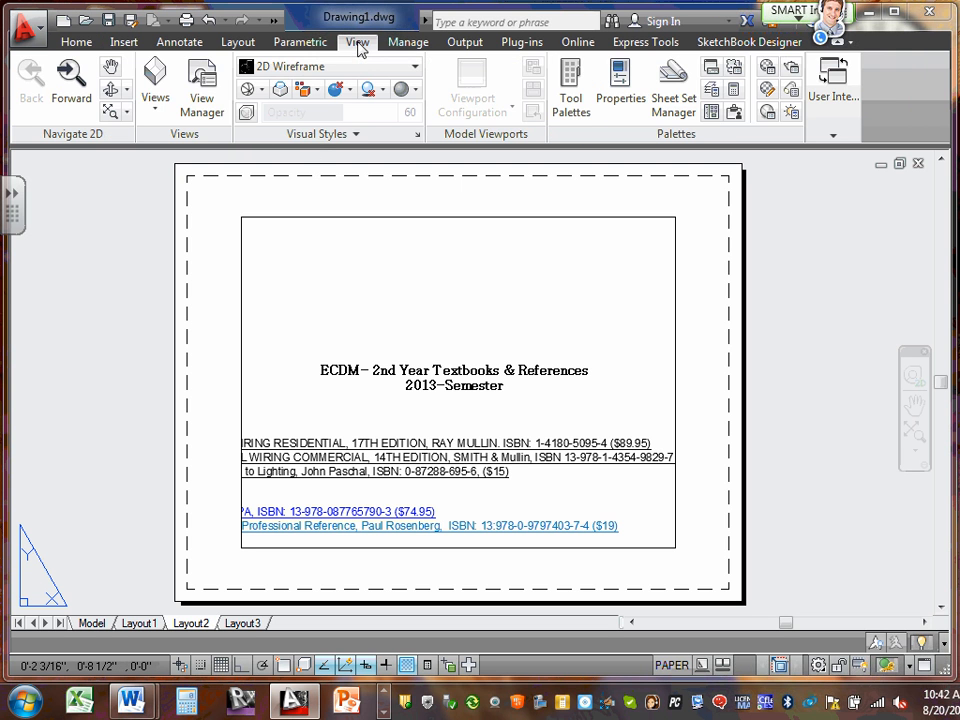
left_click(190, 110)
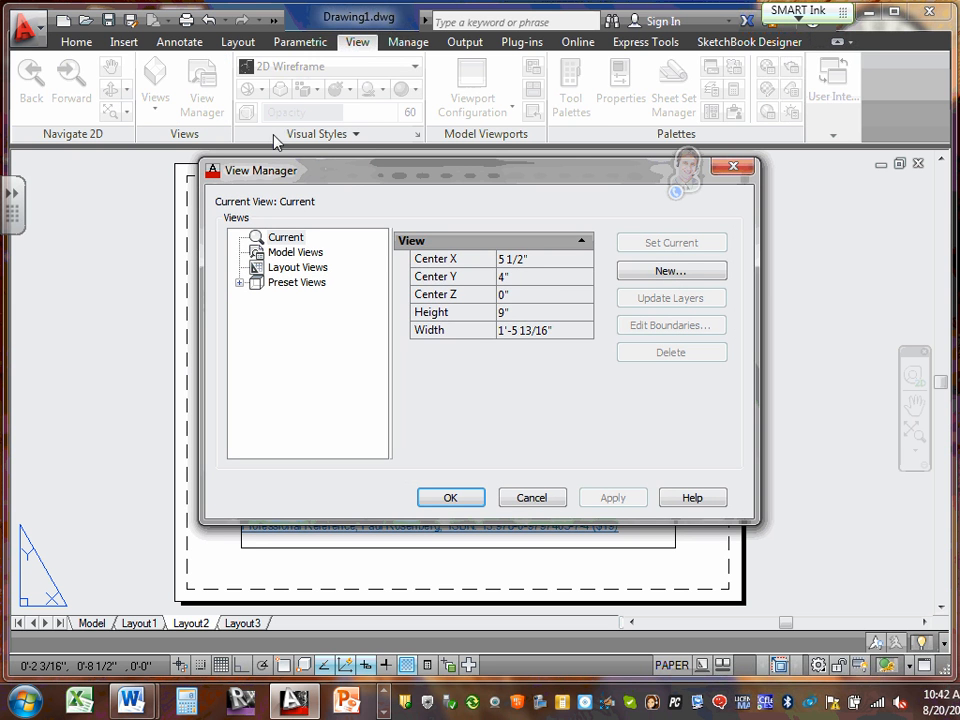
left_click(312, 267)
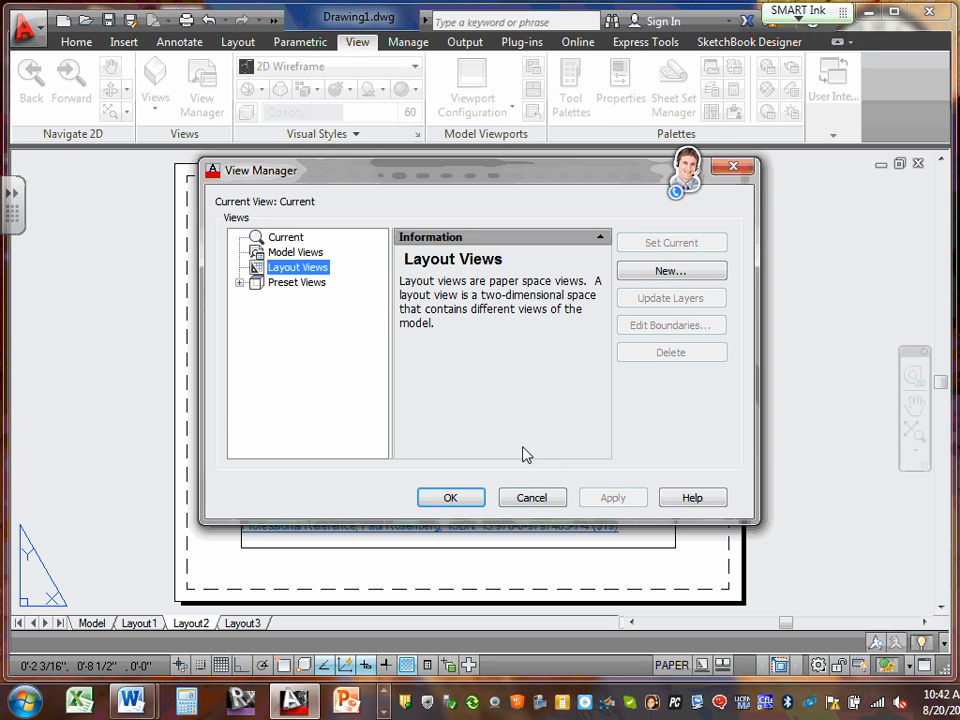
left_click(466, 498)
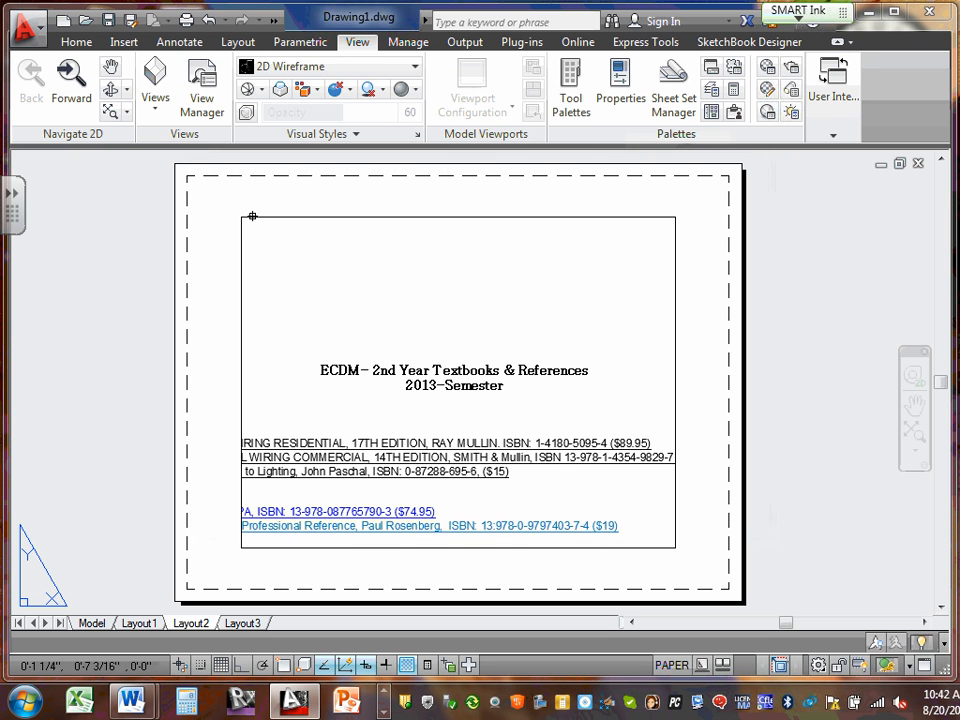
Delete the only viewport on Layout2, leaving the sheet empty
left_click(192, 194)
left_click(220, 251)
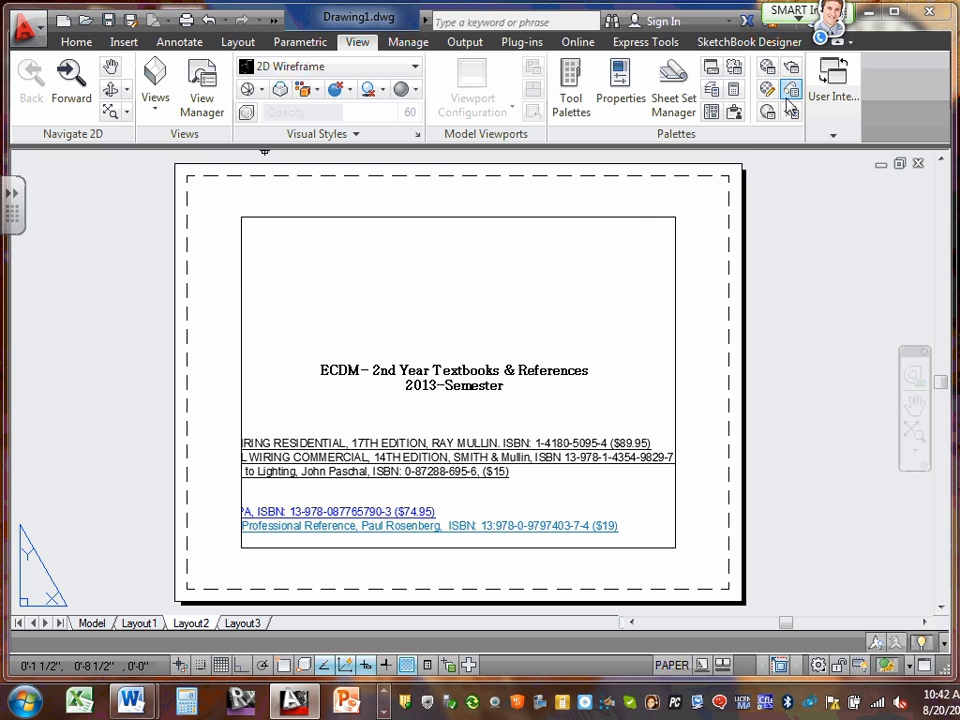
left_click(634, 216)
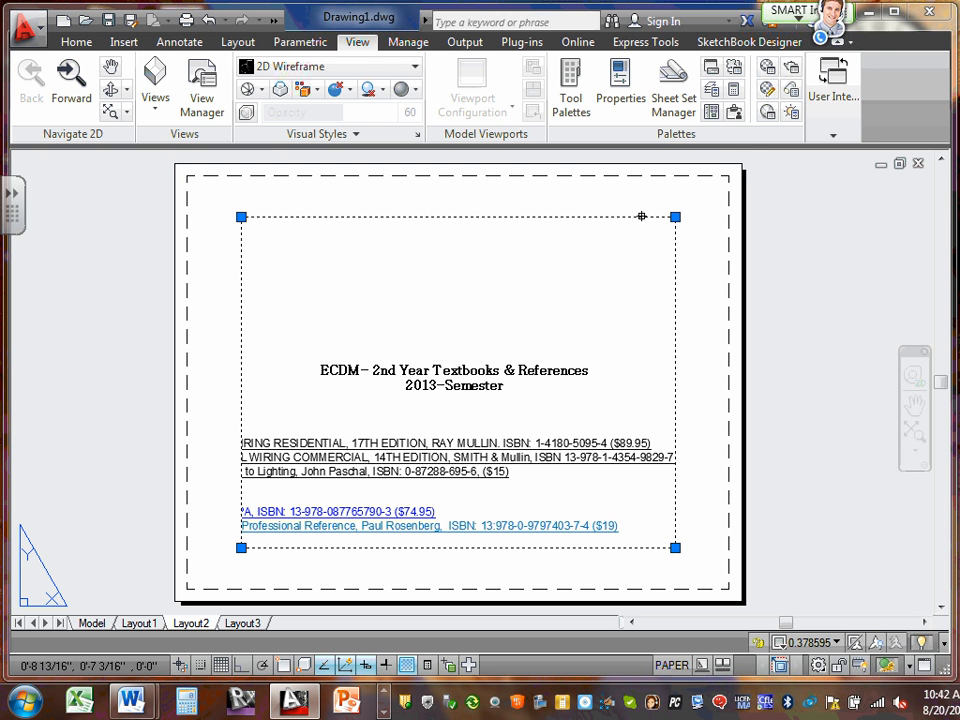
key("Delete")
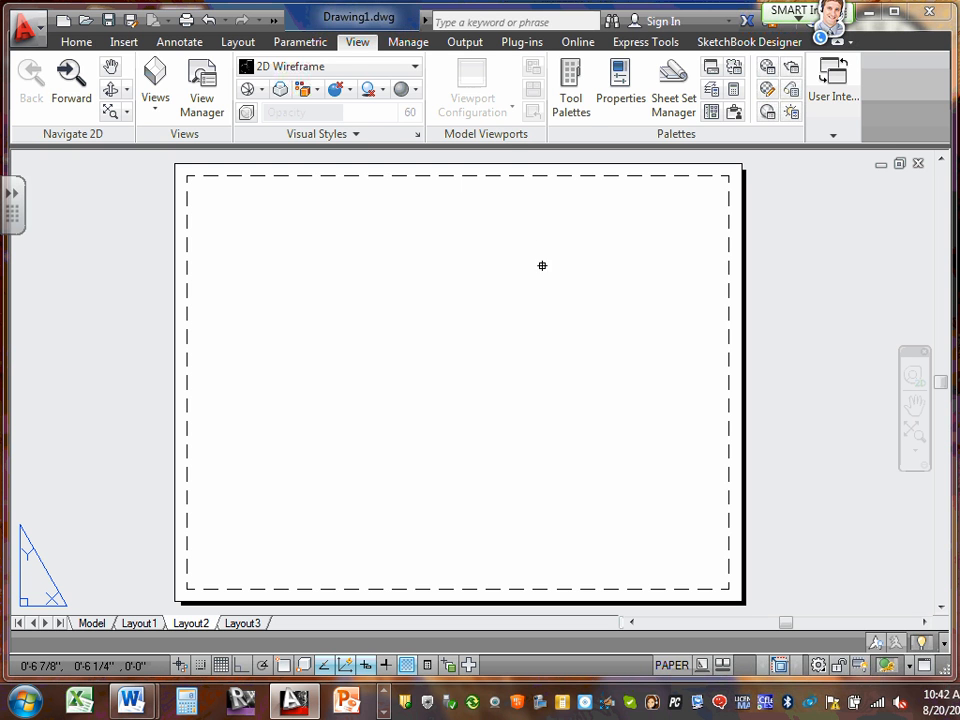
left_click(122, 42)
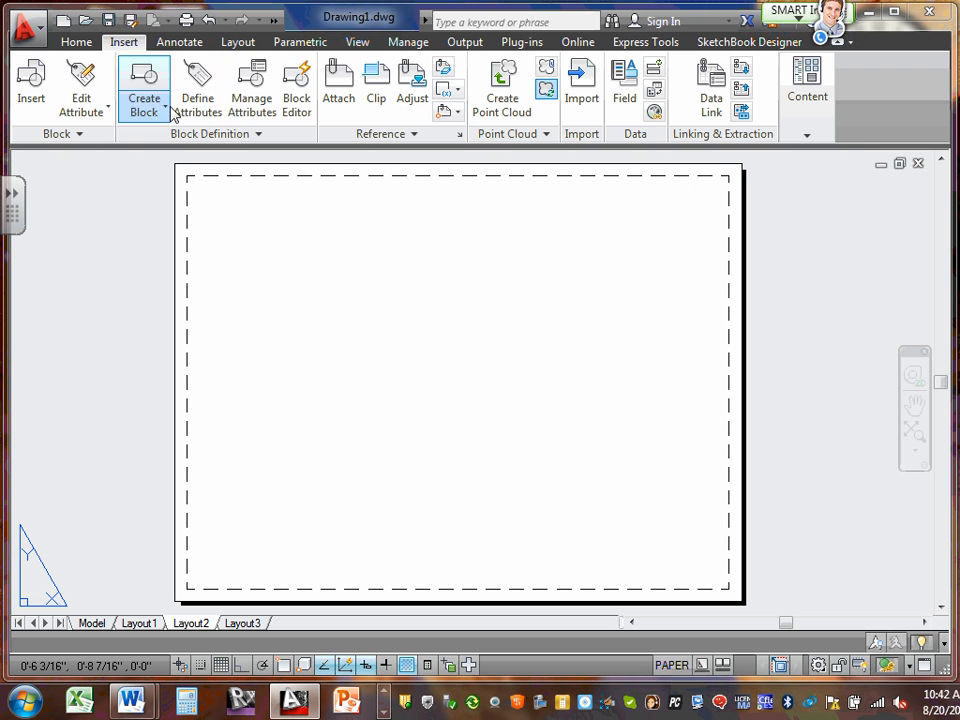
left_click(357, 42)
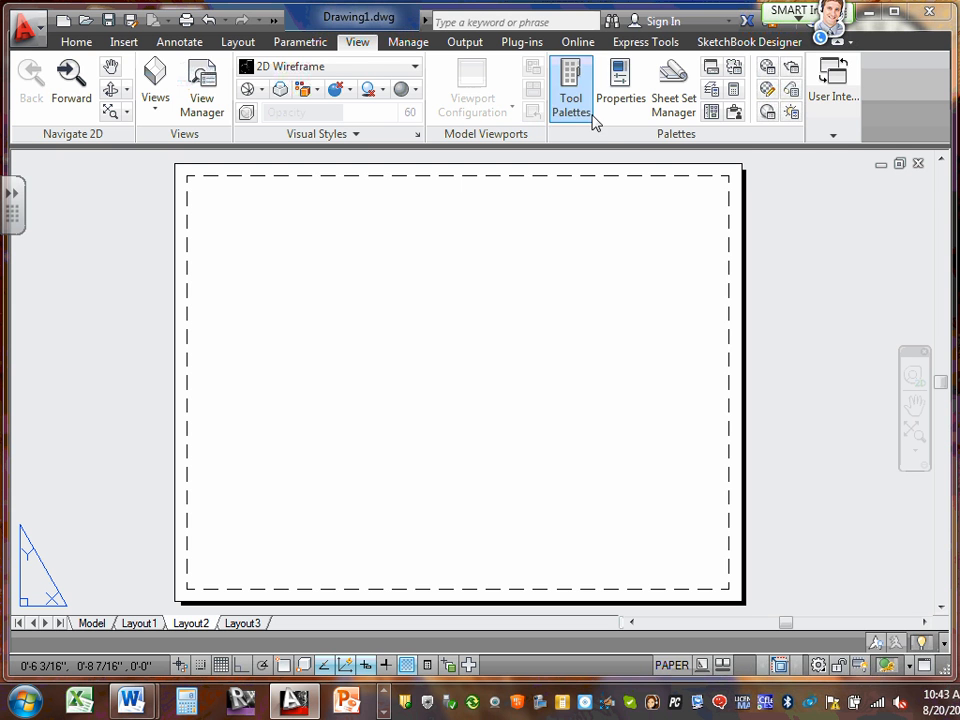
left_click(812, 130)
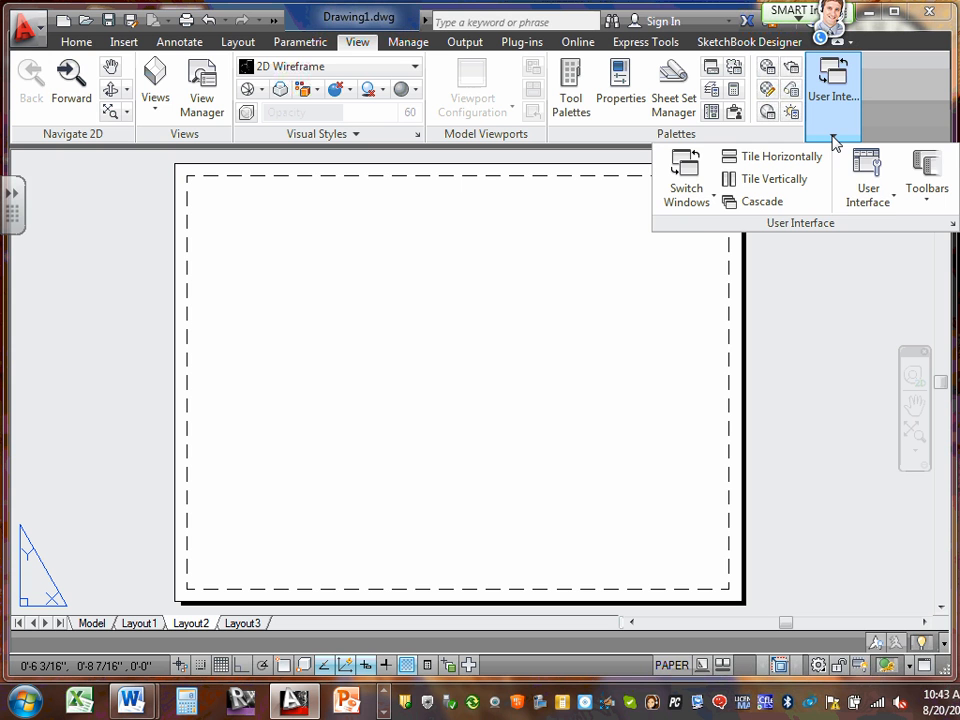
left_click(894, 202)
left_click(465, 183)
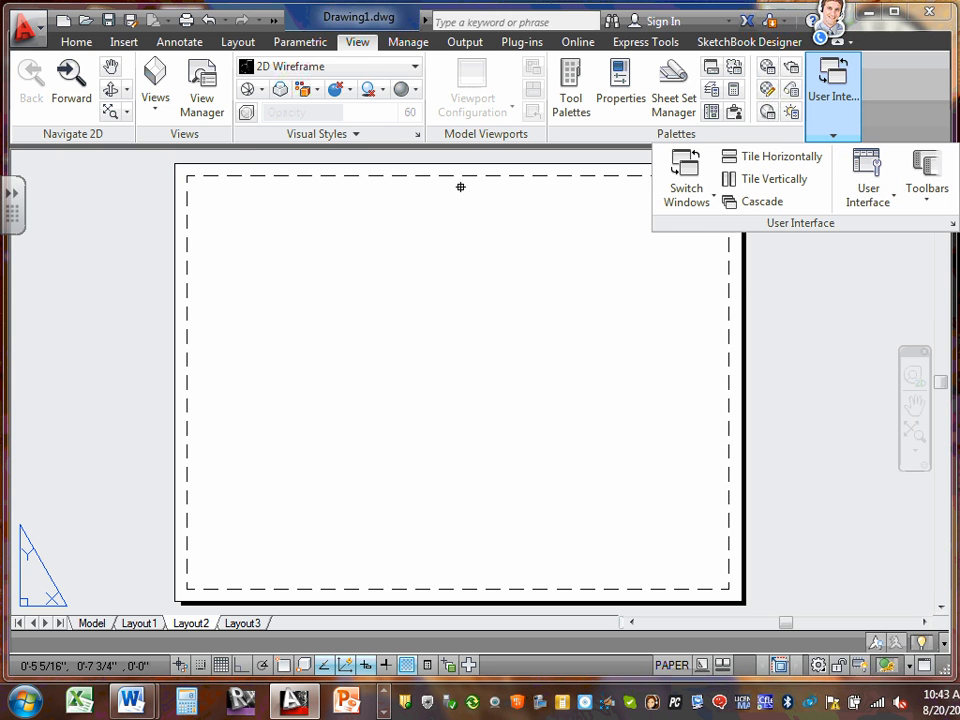
left_click(155, 105)
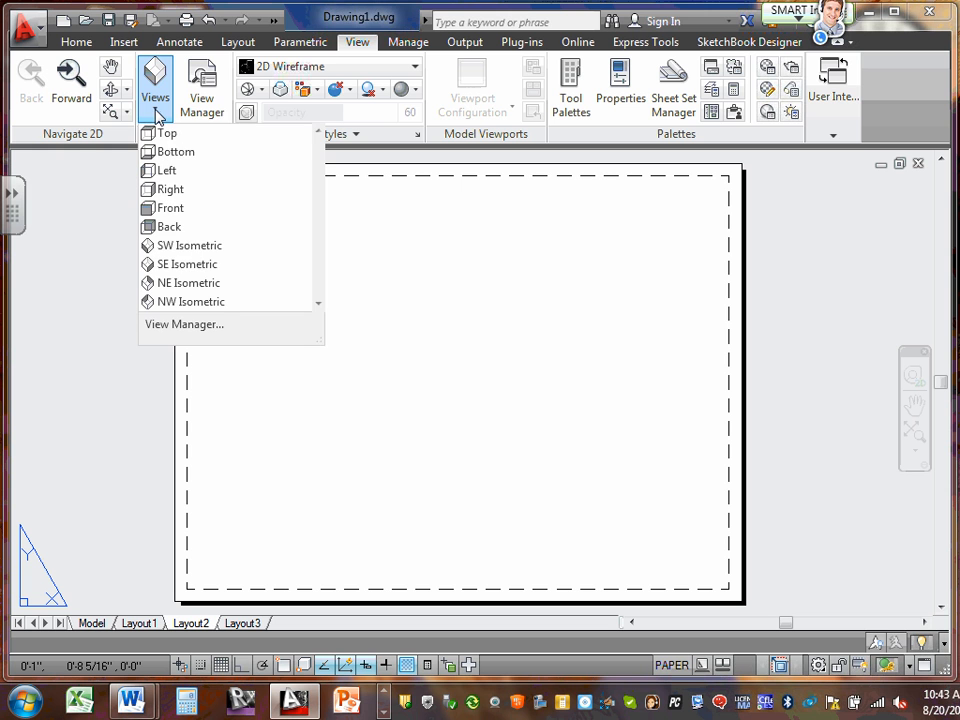
left_click(196, 139)
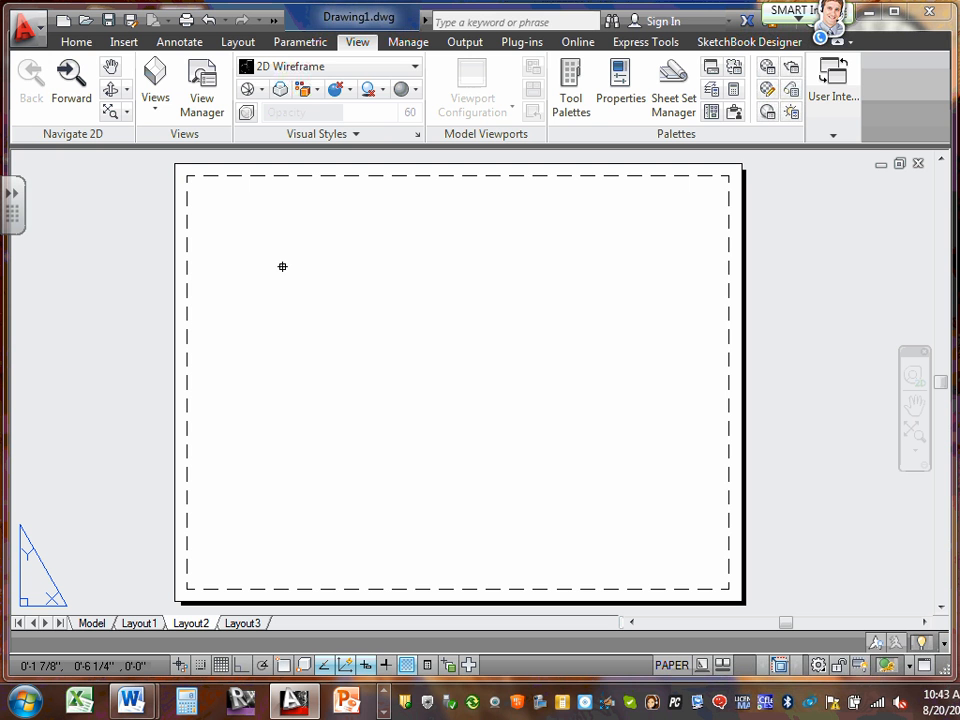
Create a Single viewport on Layout2 that covers most of the printable area inside the dashed margin
type("VIE")
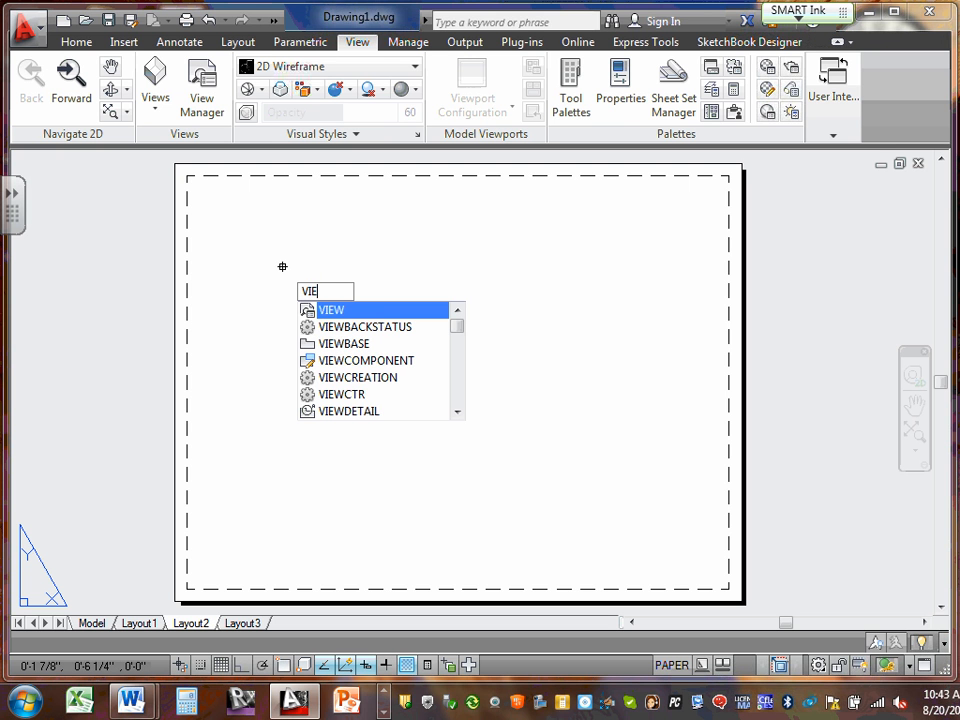
type("WPORTS")
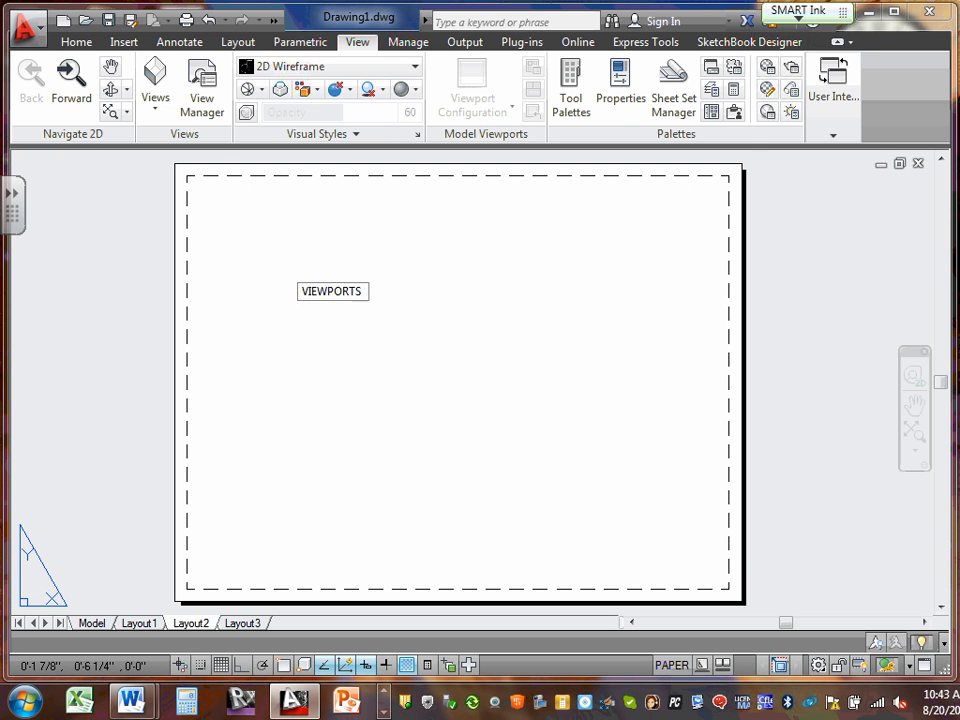
key("Return")
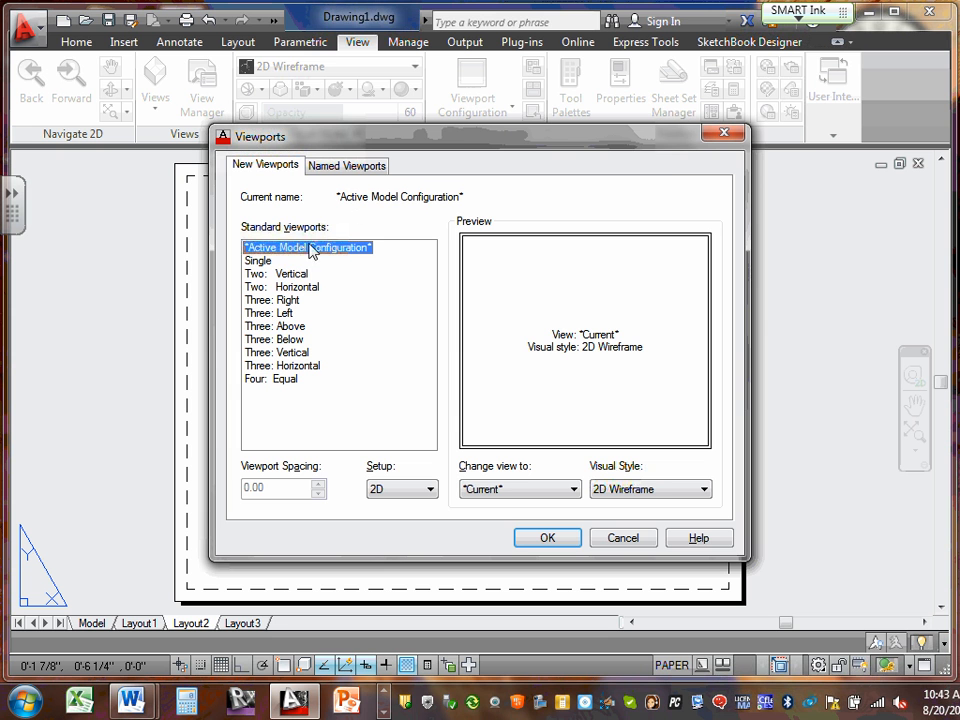
left_click(265, 261)
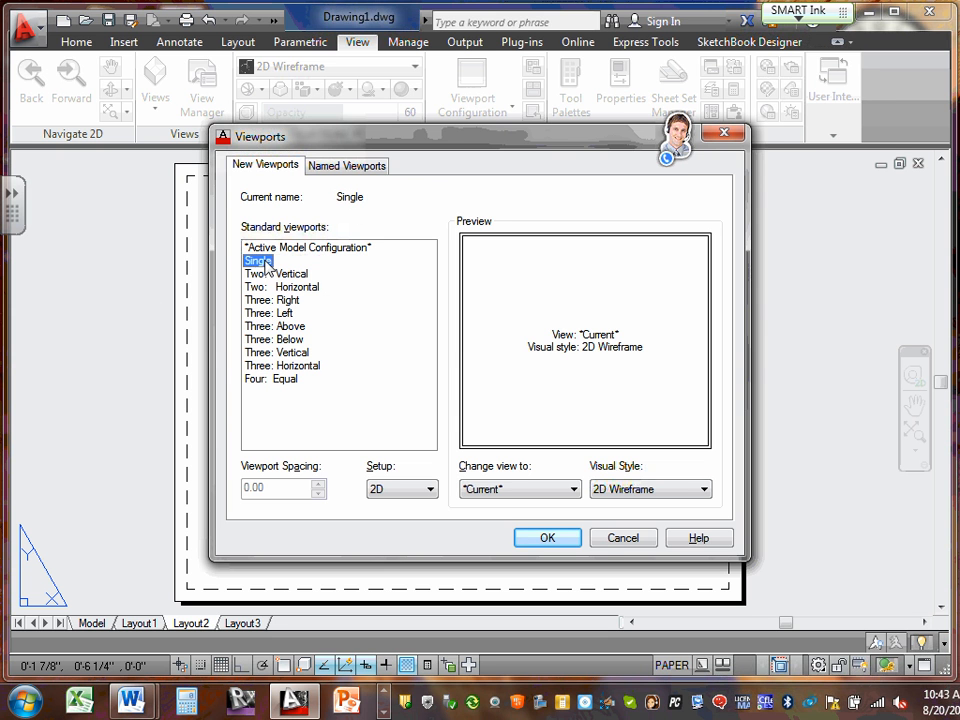
left_click(572, 543)
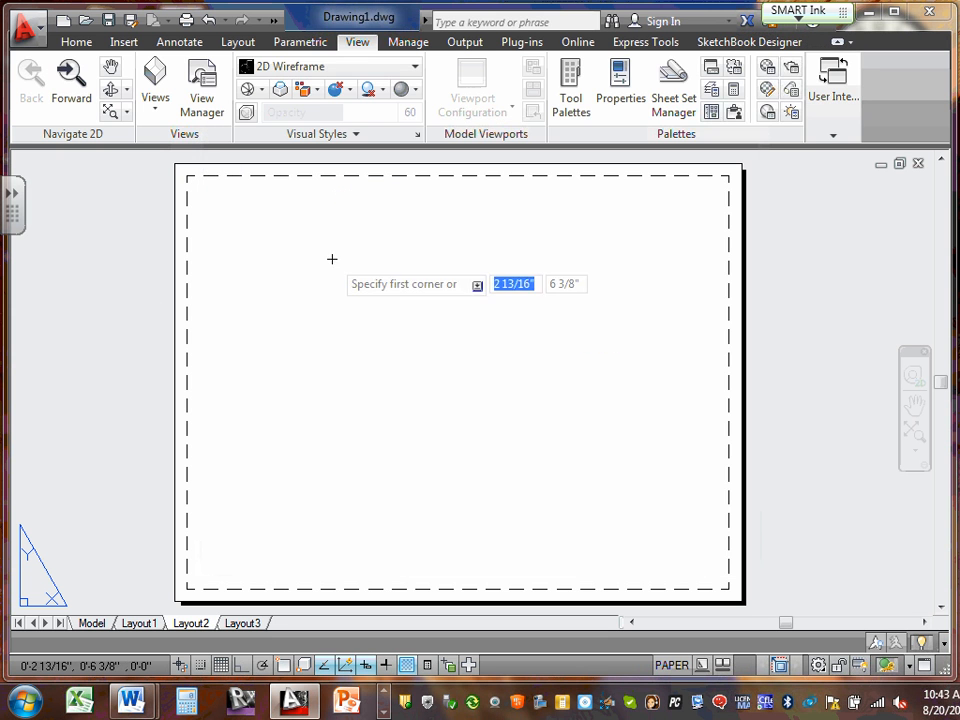
left_click(211, 192)
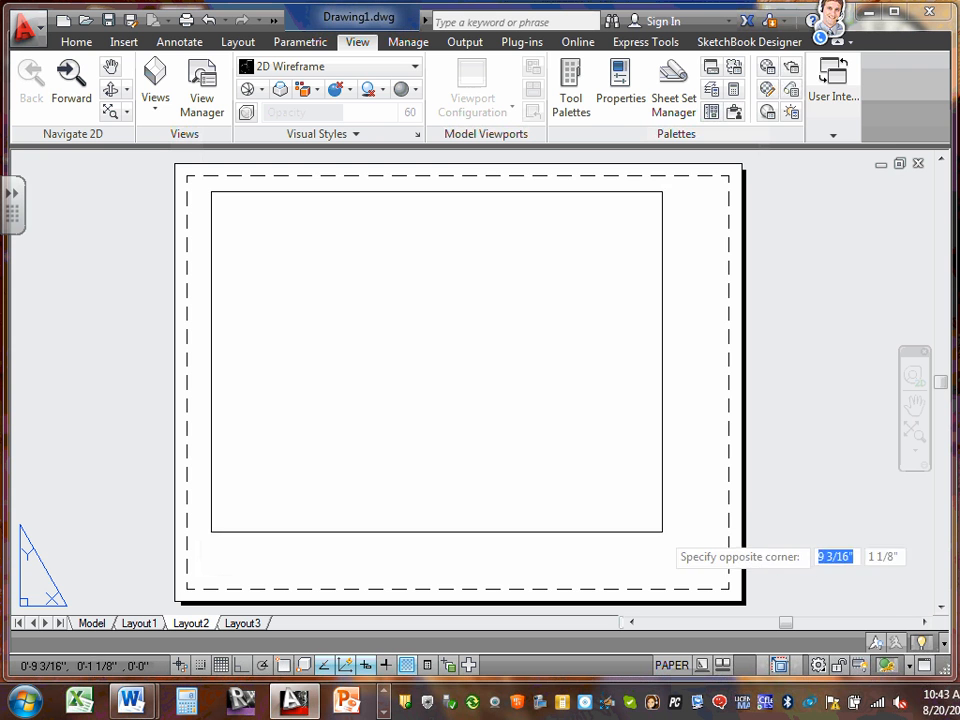
left_click(707, 550)
scroll(491, 272, "up", 2)
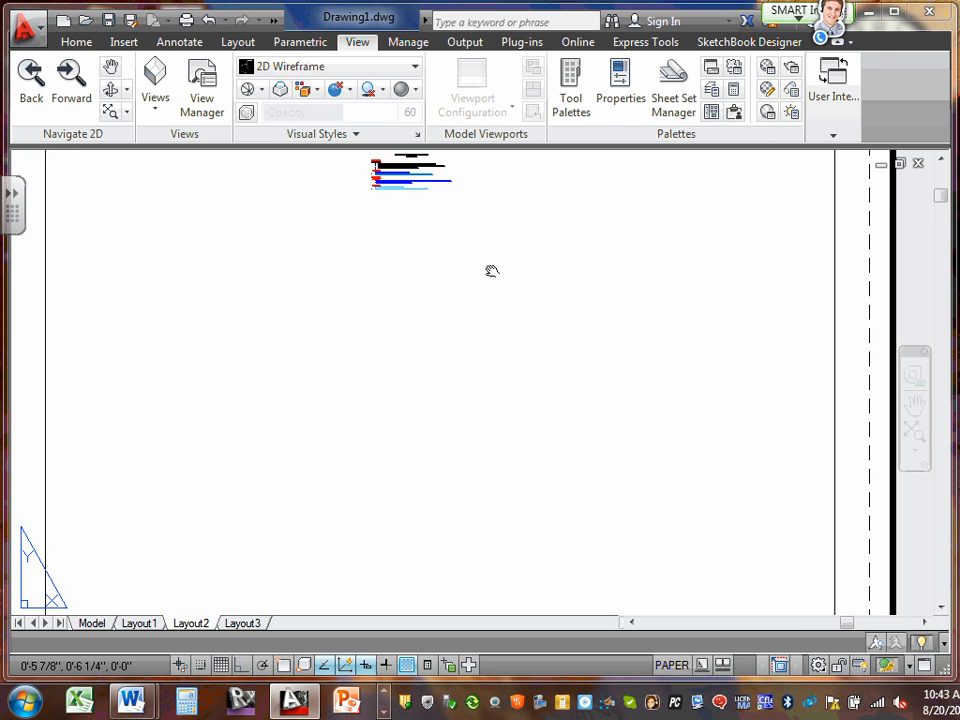
middle_click_drag(491, 272, 489, 422)
scroll(388, 317, "up", 4)
scroll(389, 319, "down", 5)
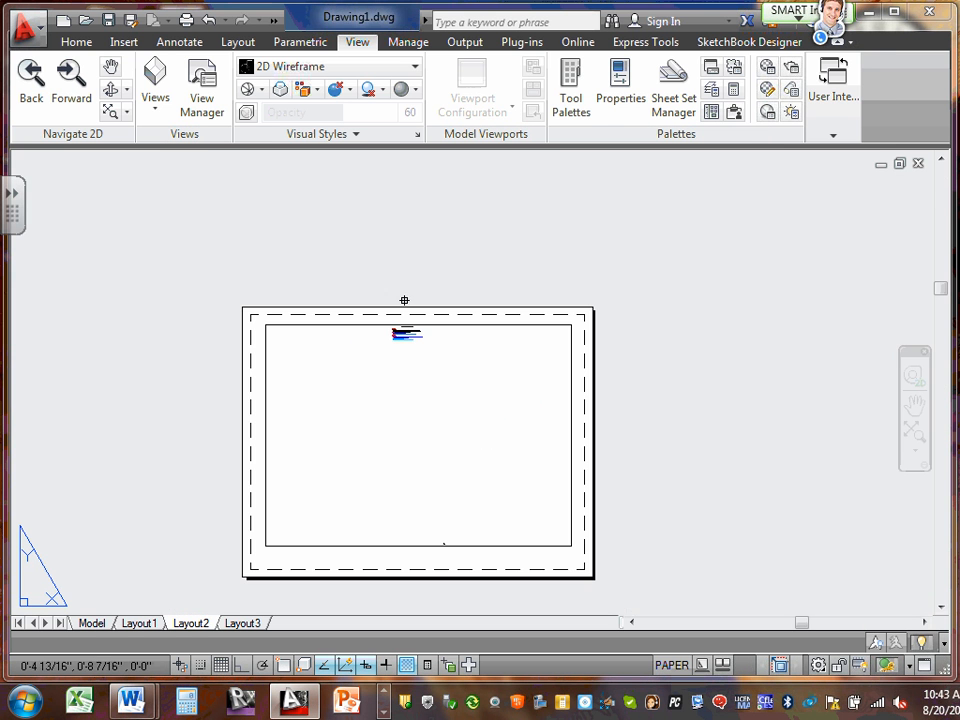
left_click(258, 383)
left_click(259, 382)
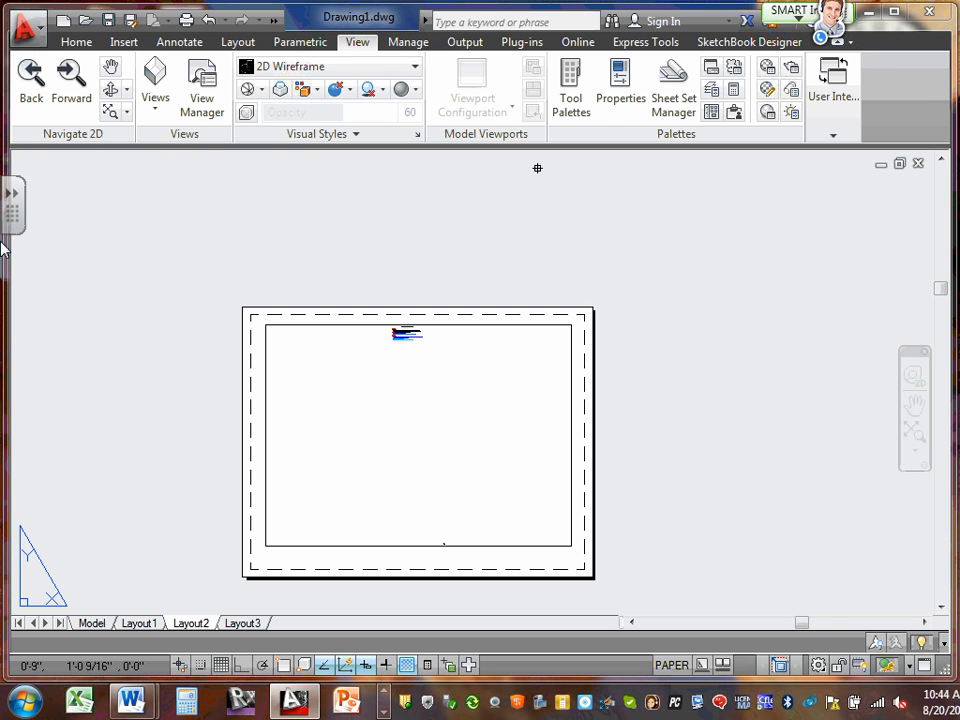
Compare the textbook list in model space with the two viewports on Layout1 and return to model space
left_click(80, 46)
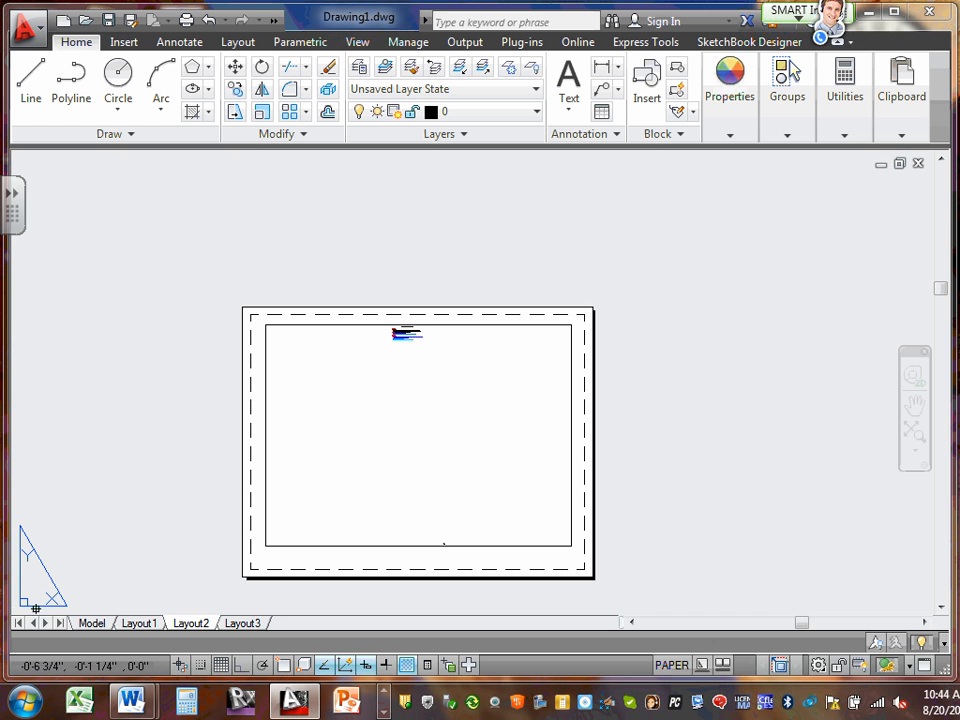
left_click(92, 623)
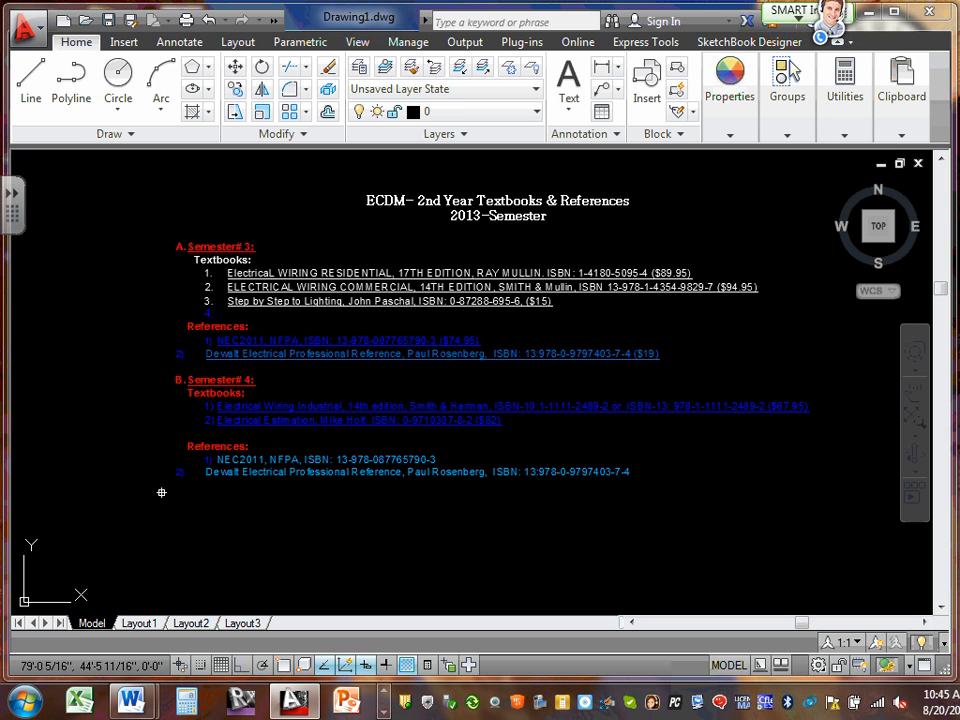
left_click(141, 623)
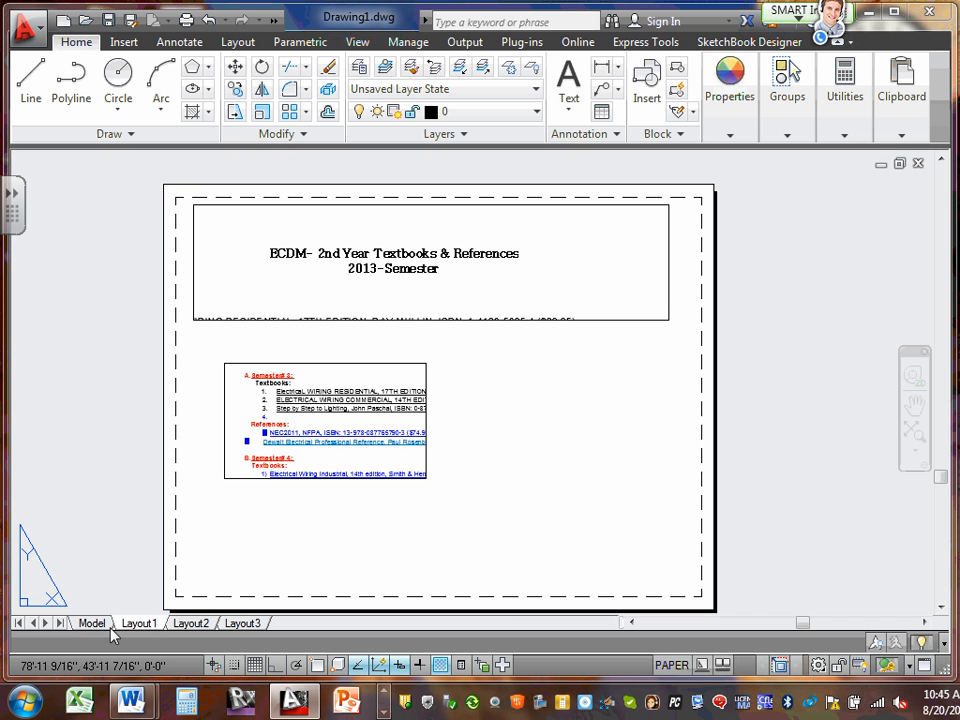
left_click(97, 624)
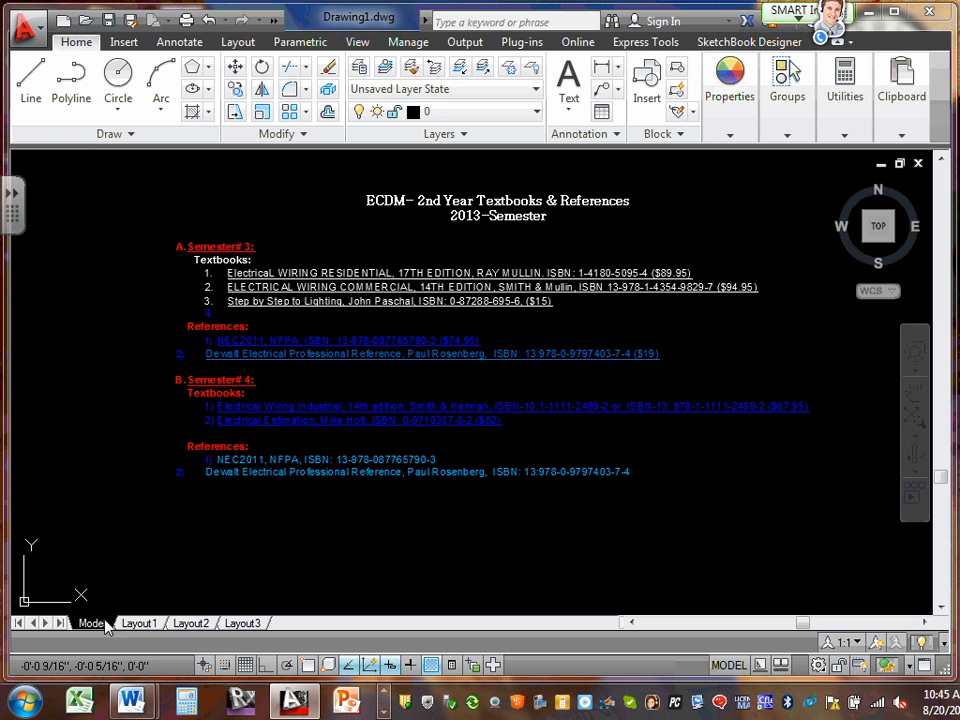
left_click(139, 623)
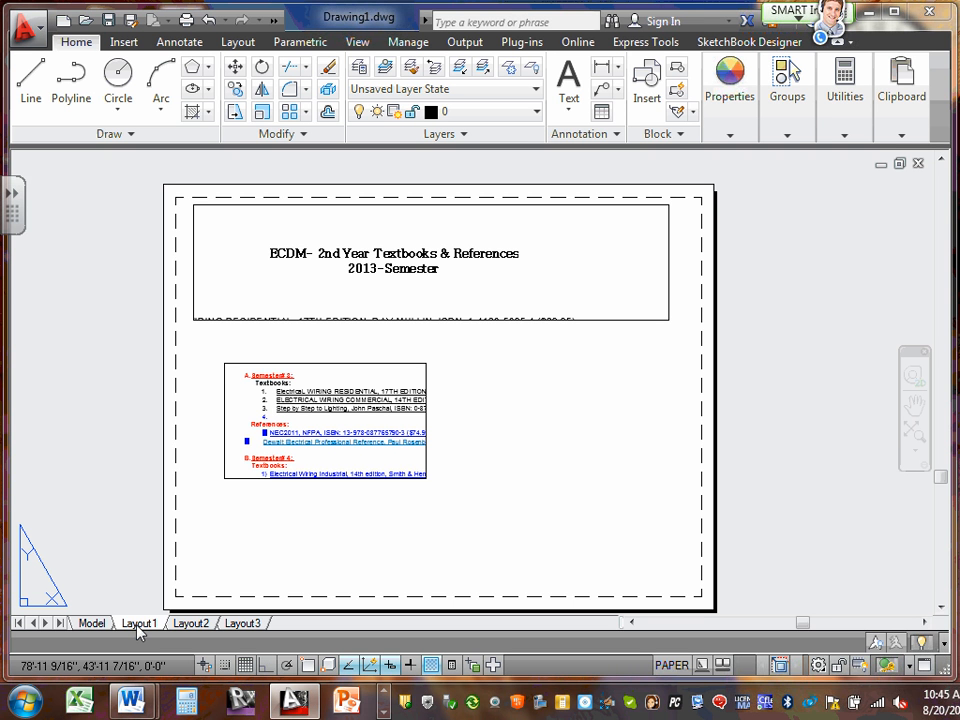
left_click(22, 32)
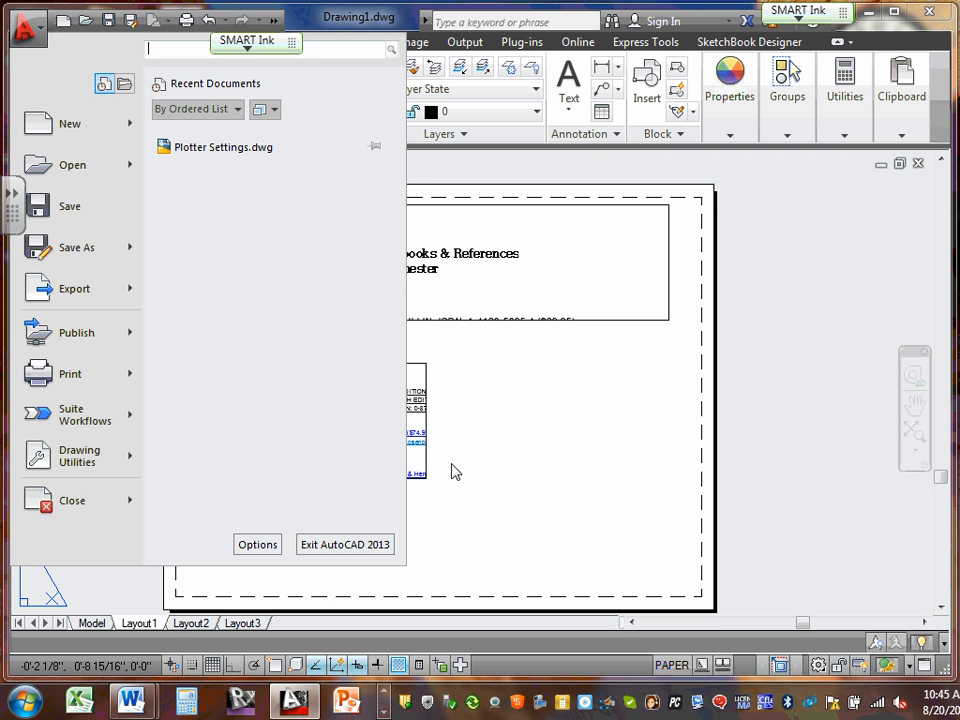
left_click(518, 456)
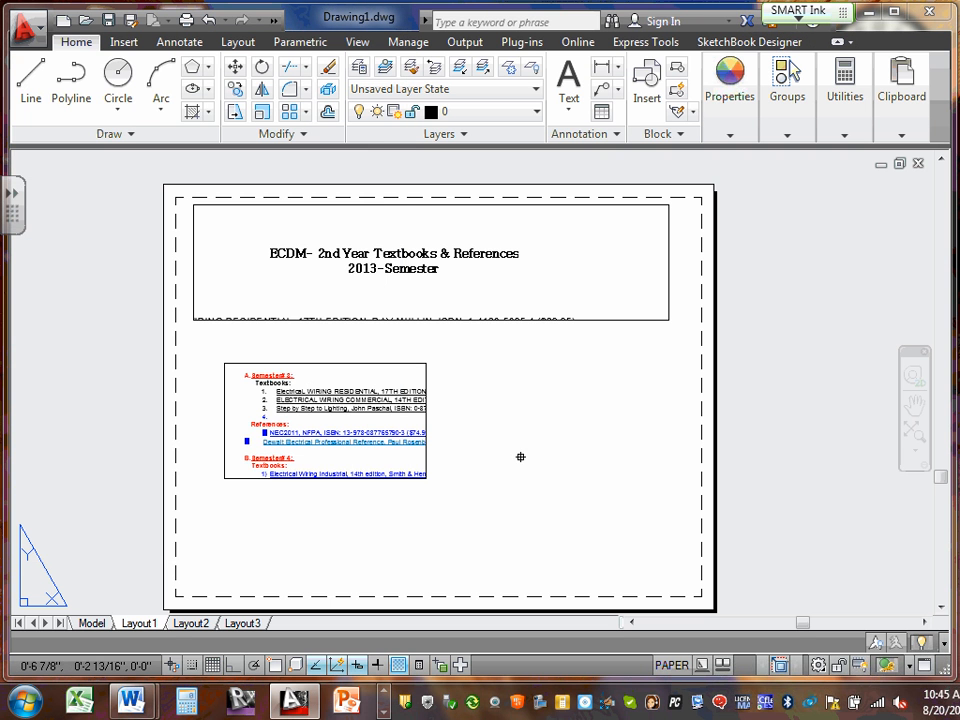
left_click(91, 623)
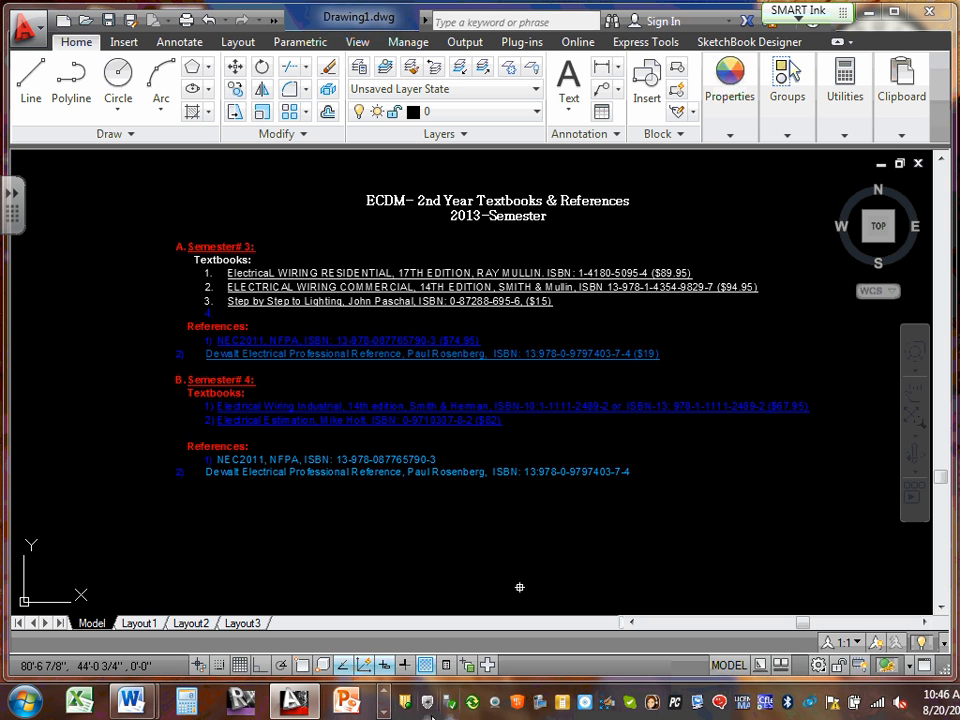
left_click(385, 712)
left_click(385, 712)
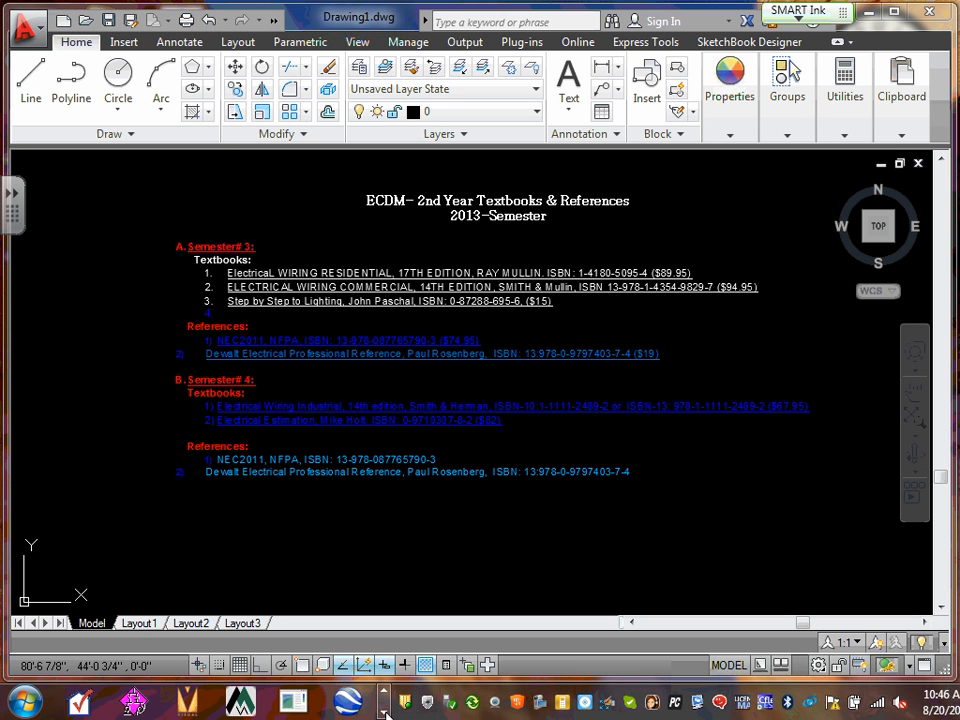
left_click(385, 712)
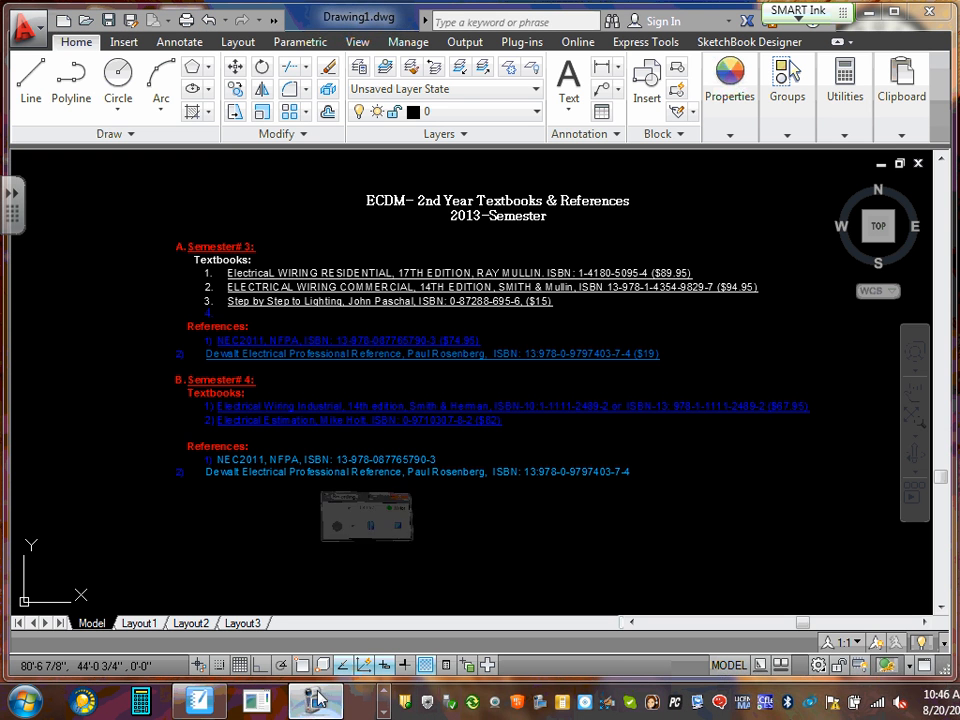